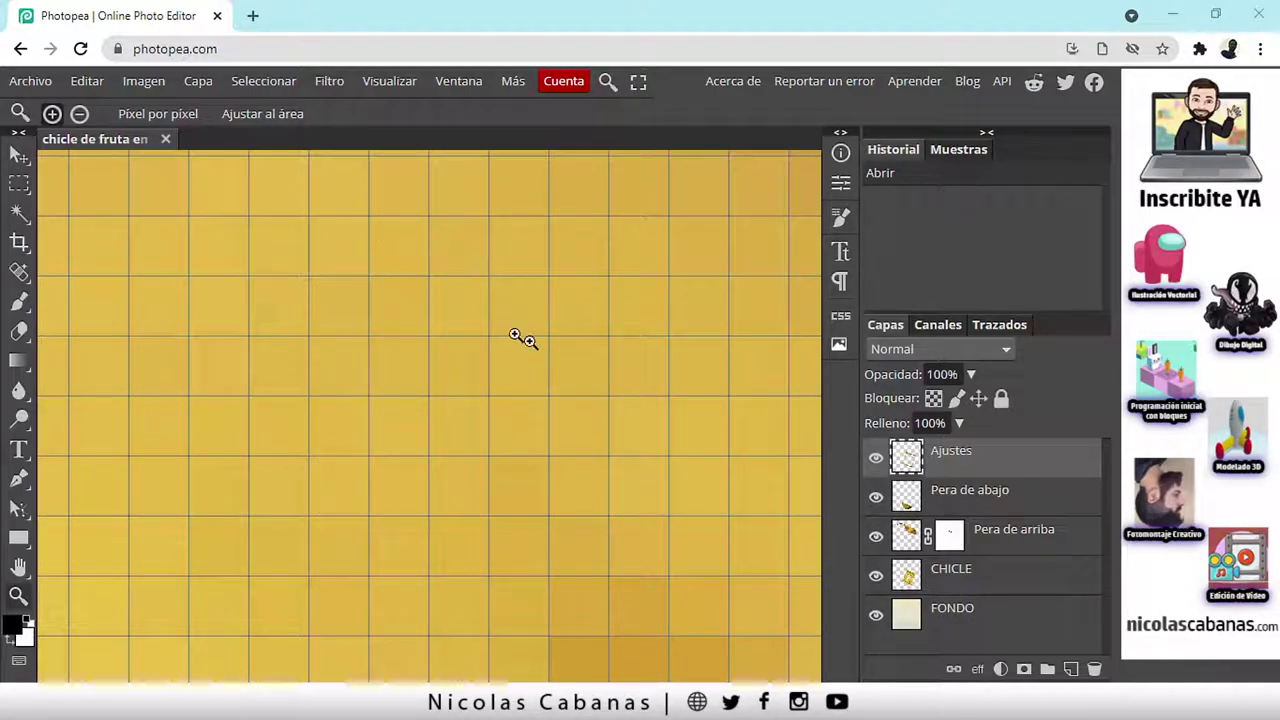
Examine the upper pear's skin from individual pixels out to the complete pear composition.
scroll(551, 463, down, 3)
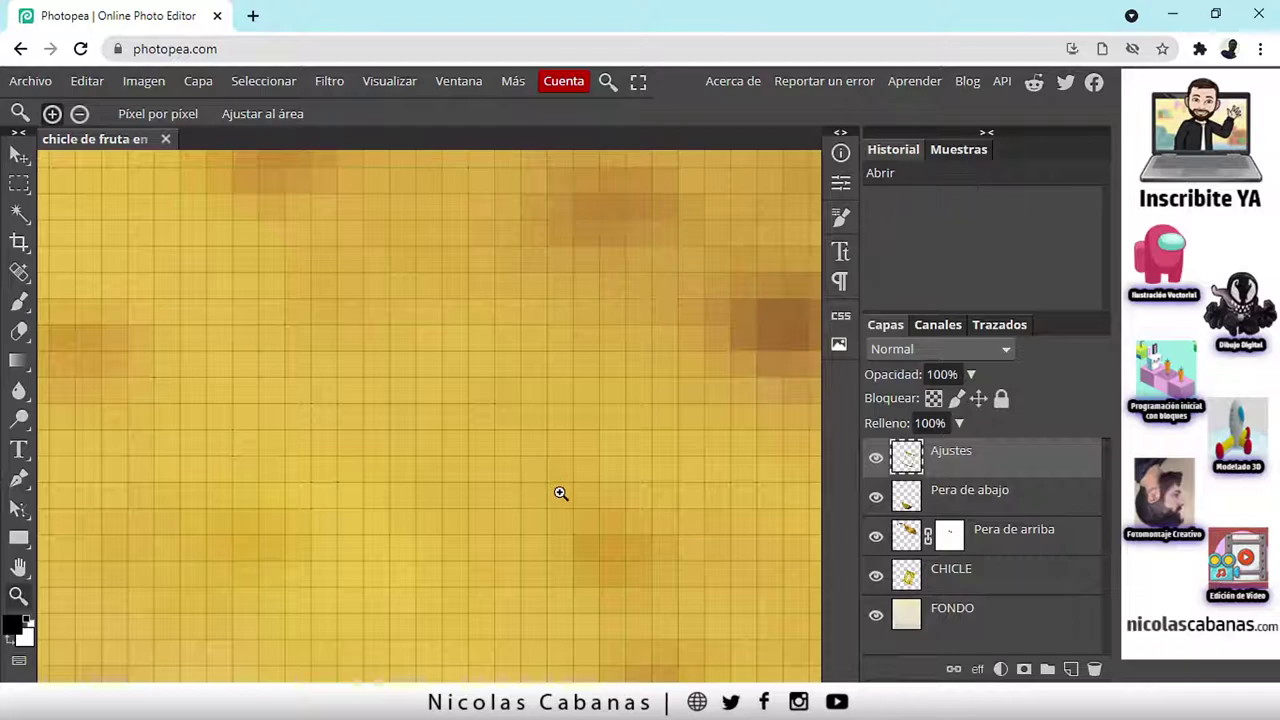
scroll(600, 478, down, 2)
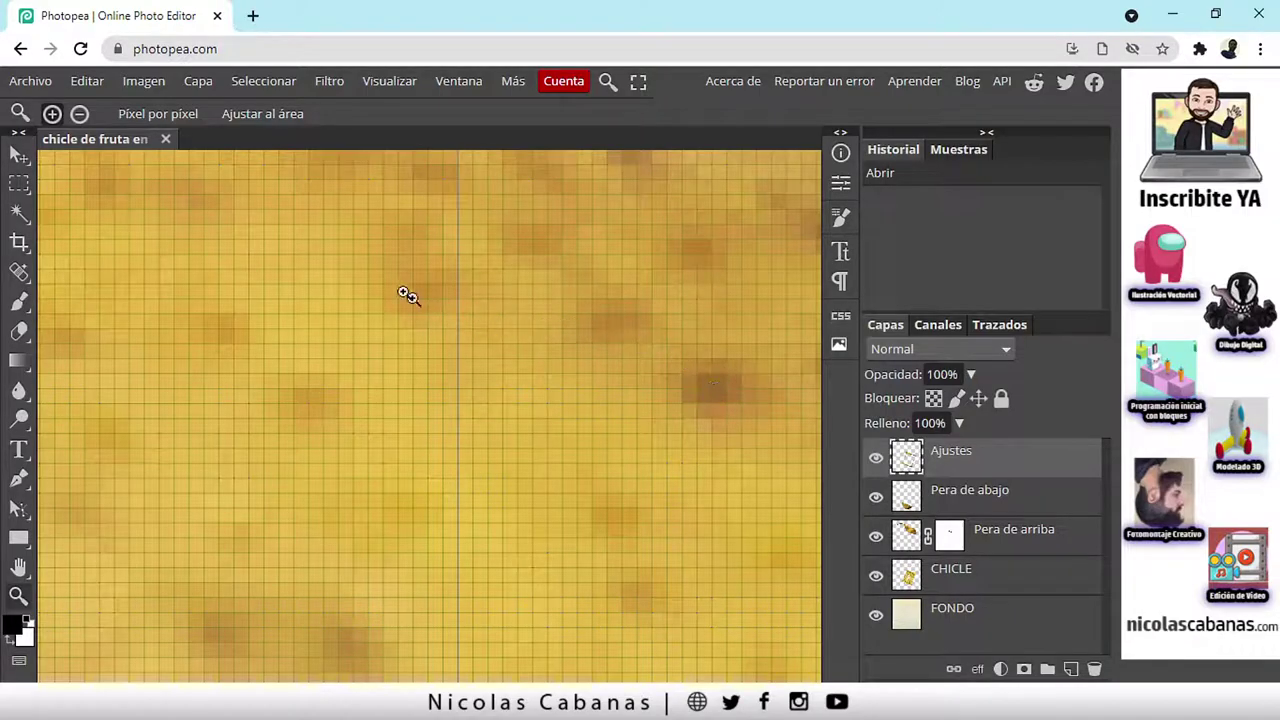
scroll(440, 433, down, 1)
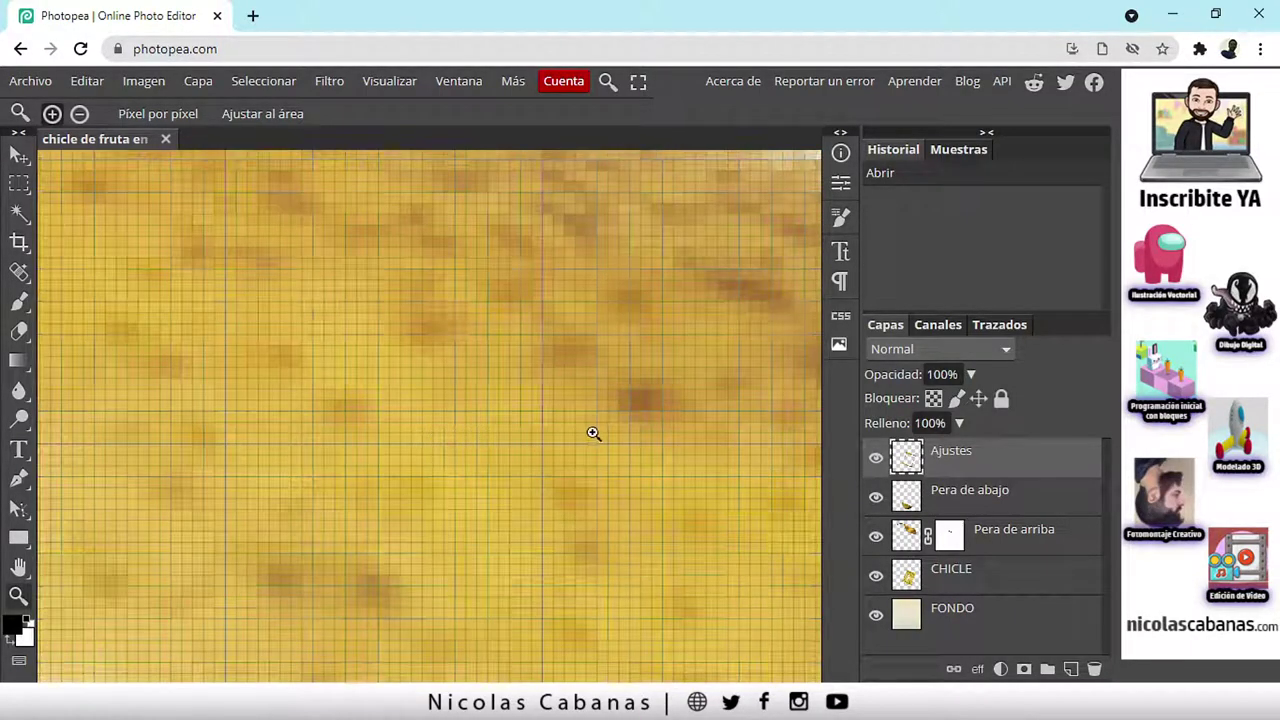
scroll(595, 420, down, 1)
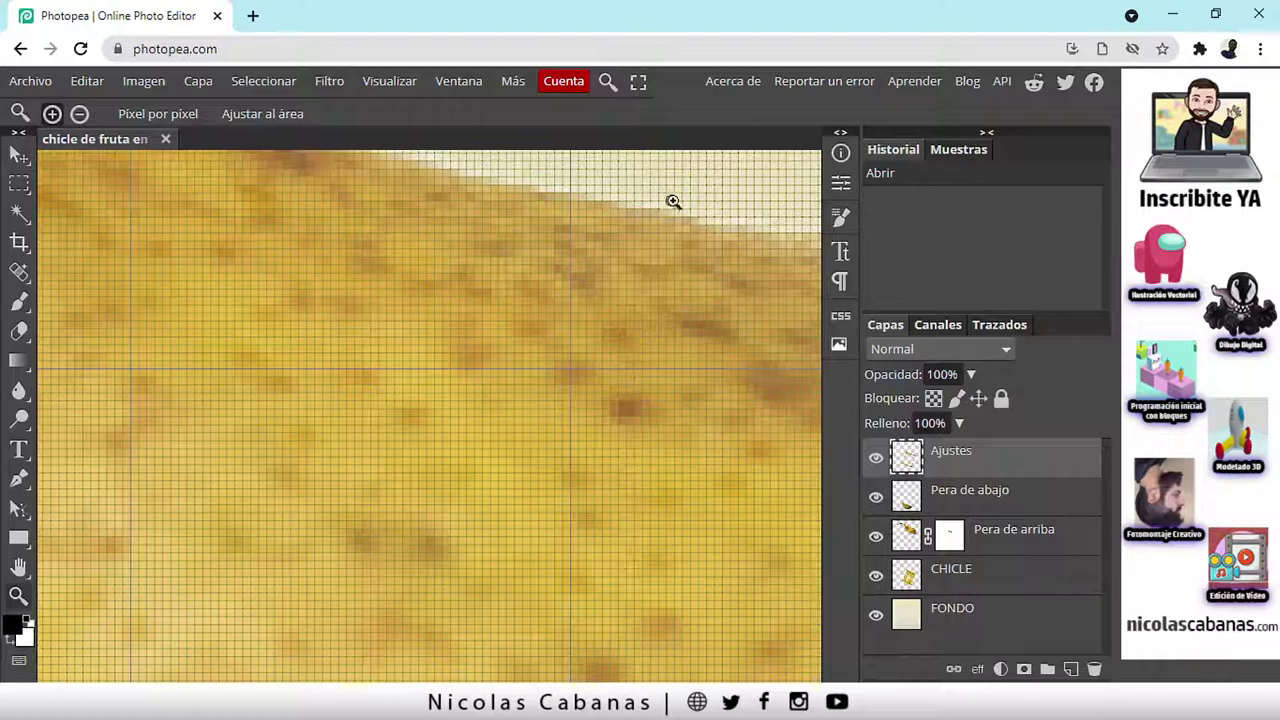
scroll(757, 200, up, 1)
scroll(576, 291, up, 1)
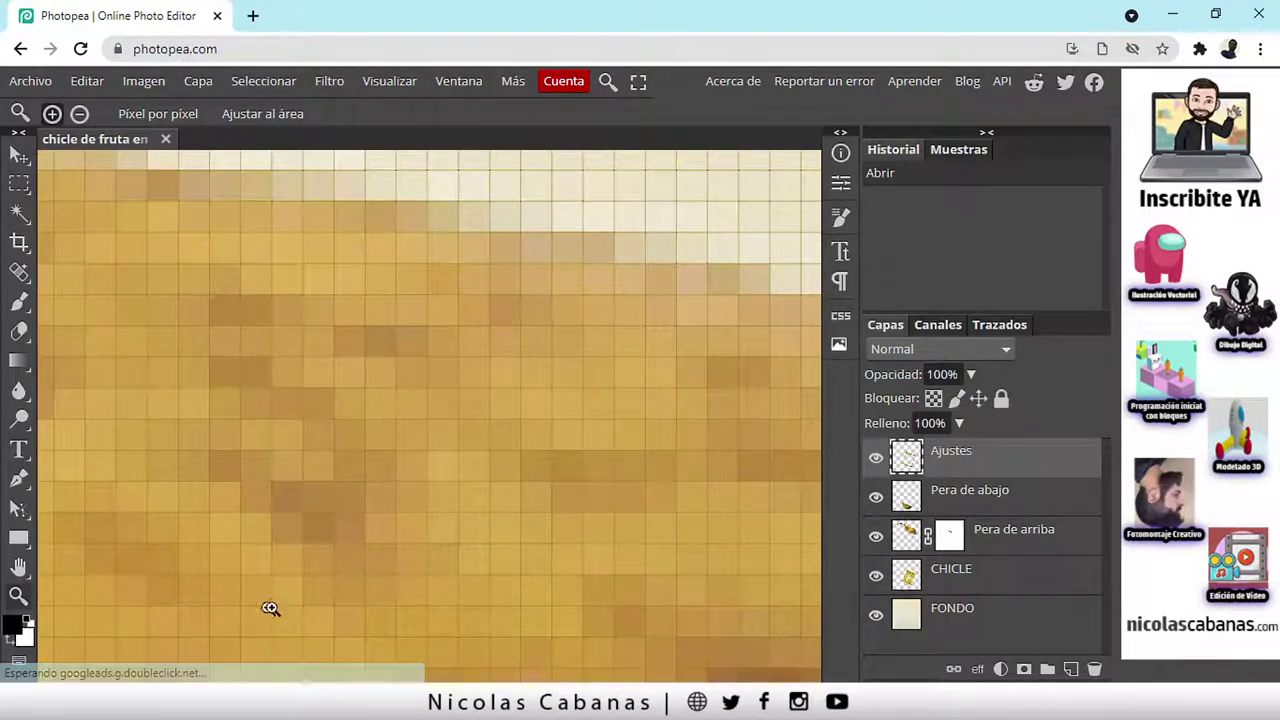
scroll(497, 520, down, 6)
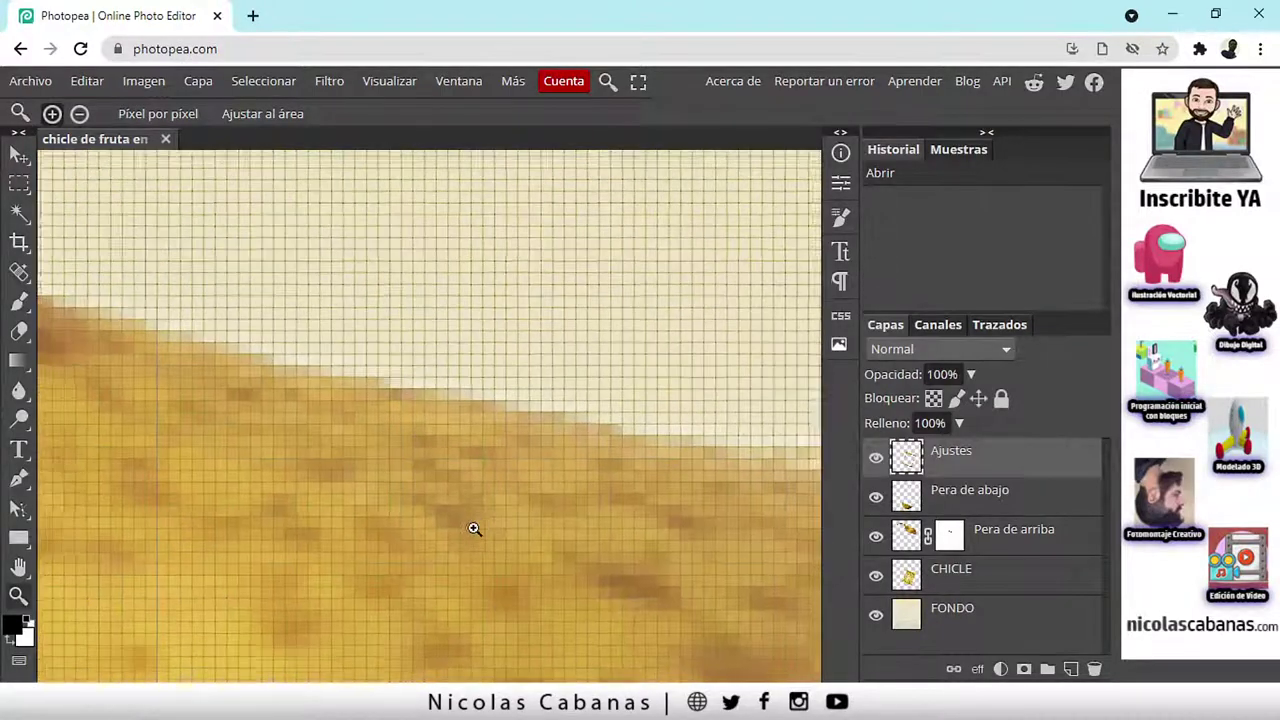
scroll(444, 583, down, 5)
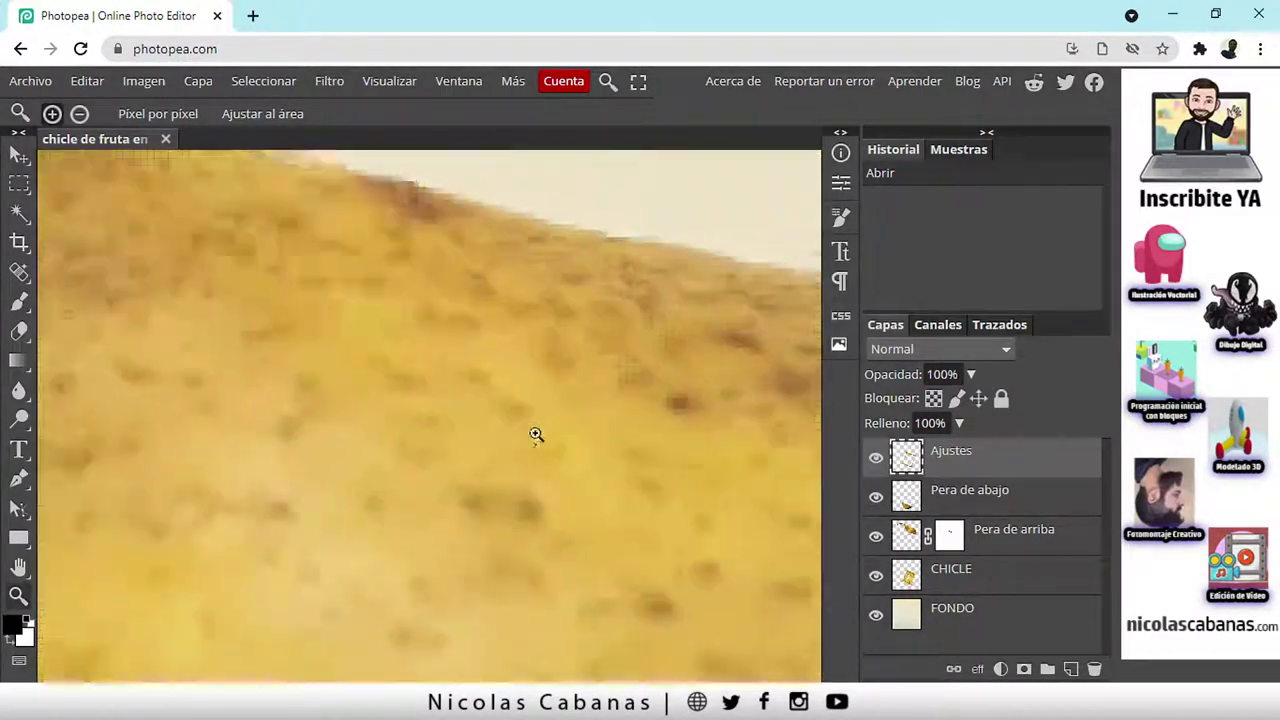
scroll(508, 520, down, 4)
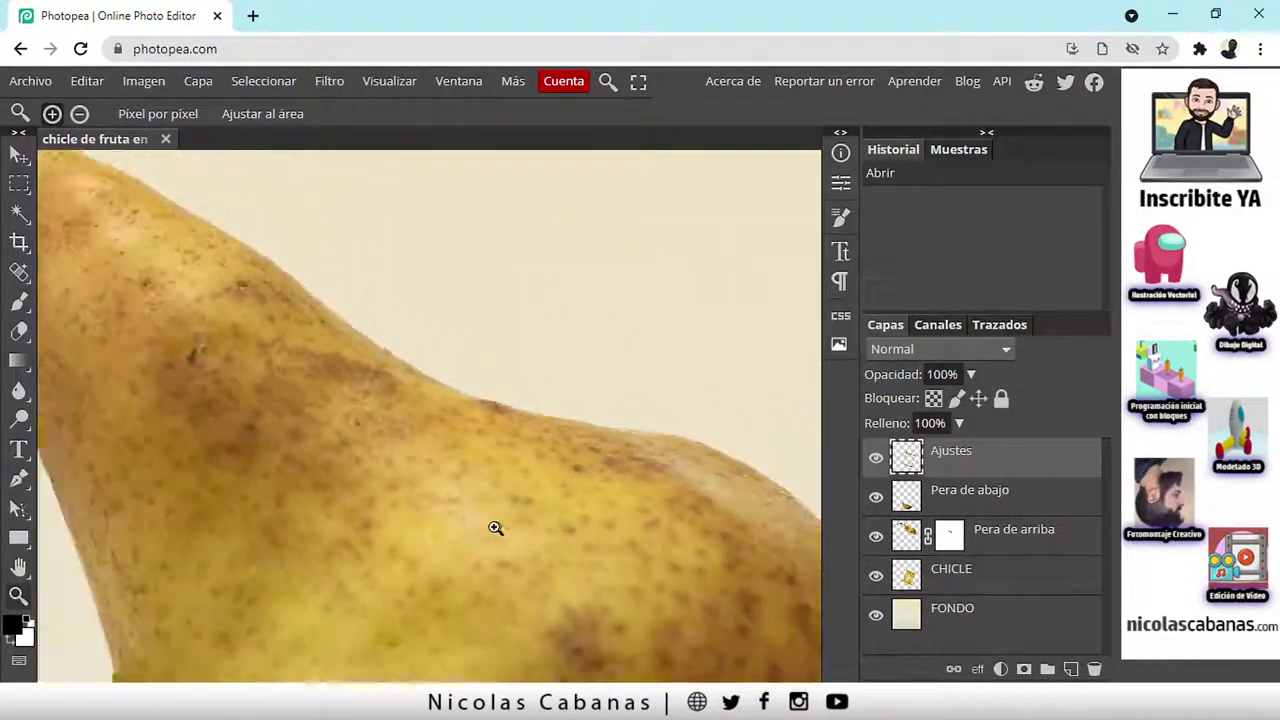
drag(494, 540, 513, 459)
scroll(515, 465, down, 3)
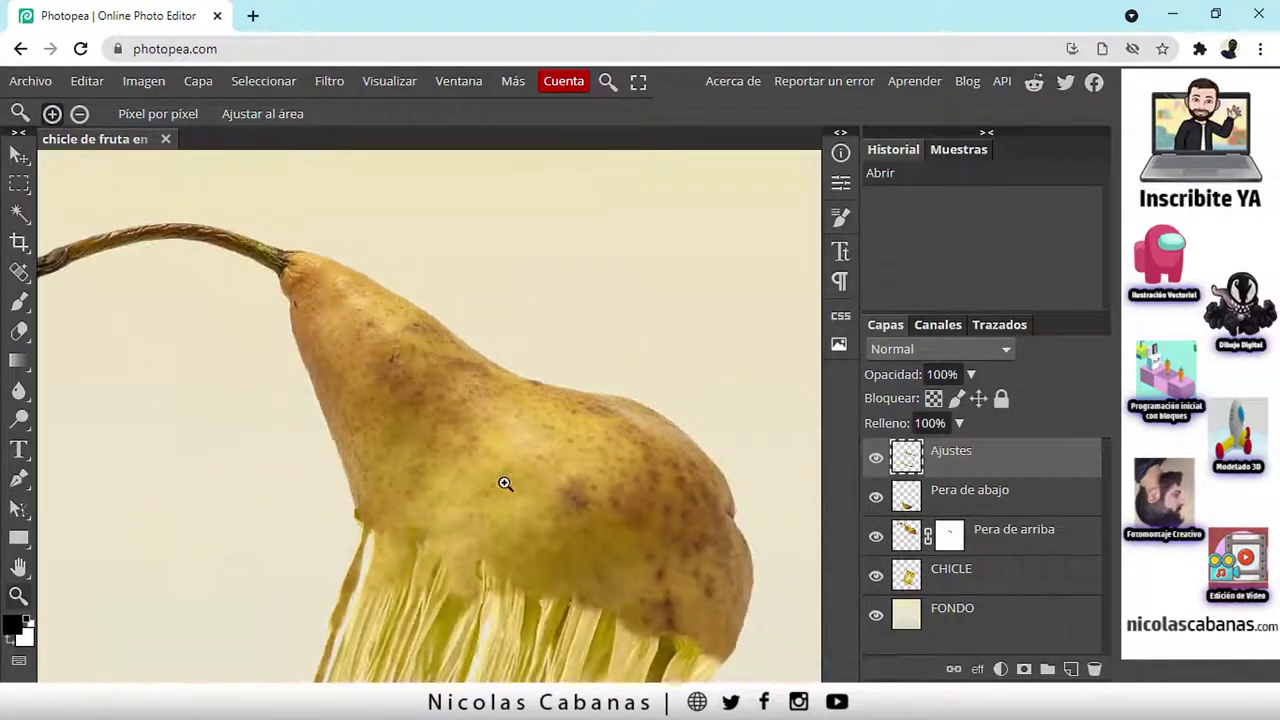
drag(517, 534, 526, 442)
key(ctrl+0)
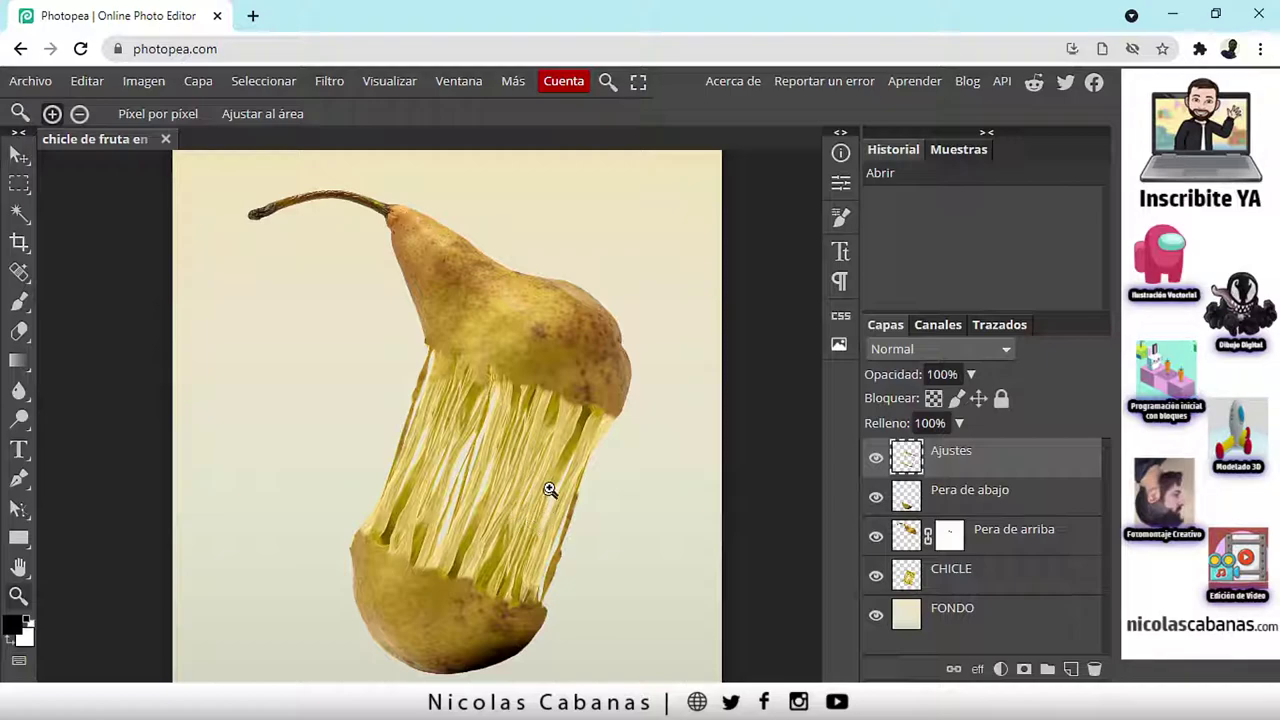
Inspect the join between the upper pear and the gum strands, magnifying it down to single pixels.
click(466, 300)
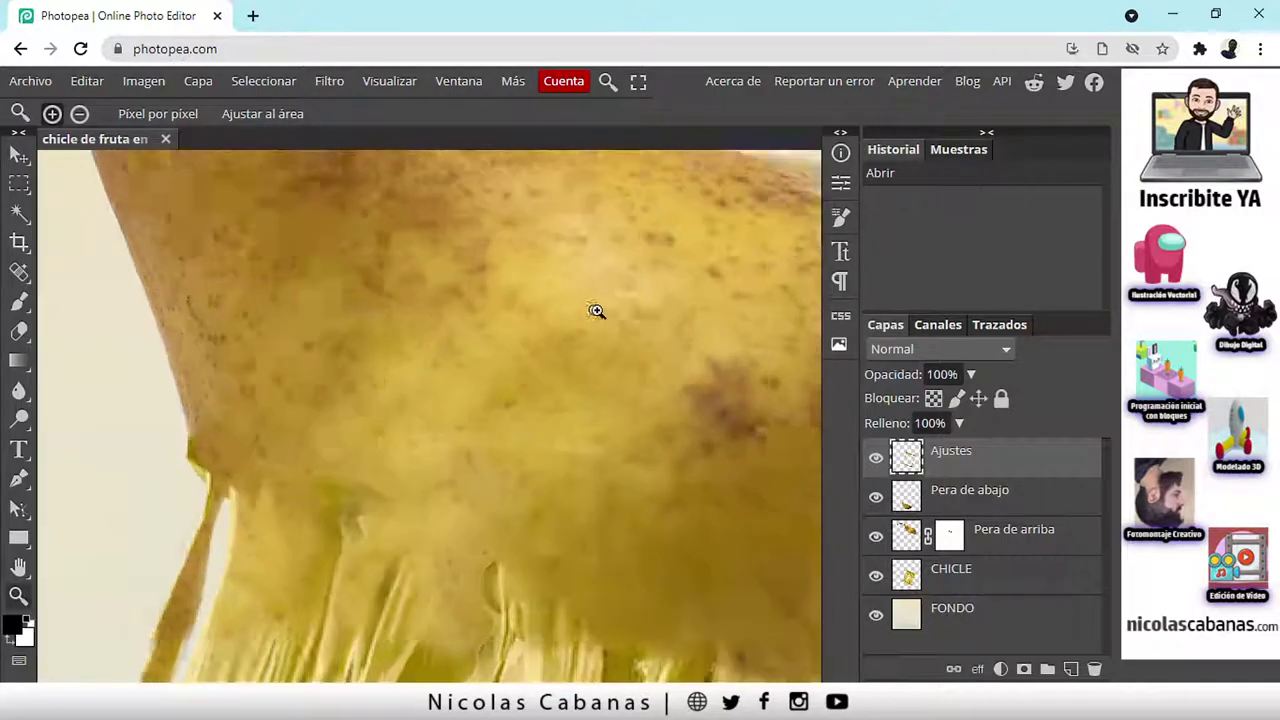
drag(320, 420, 563, 423)
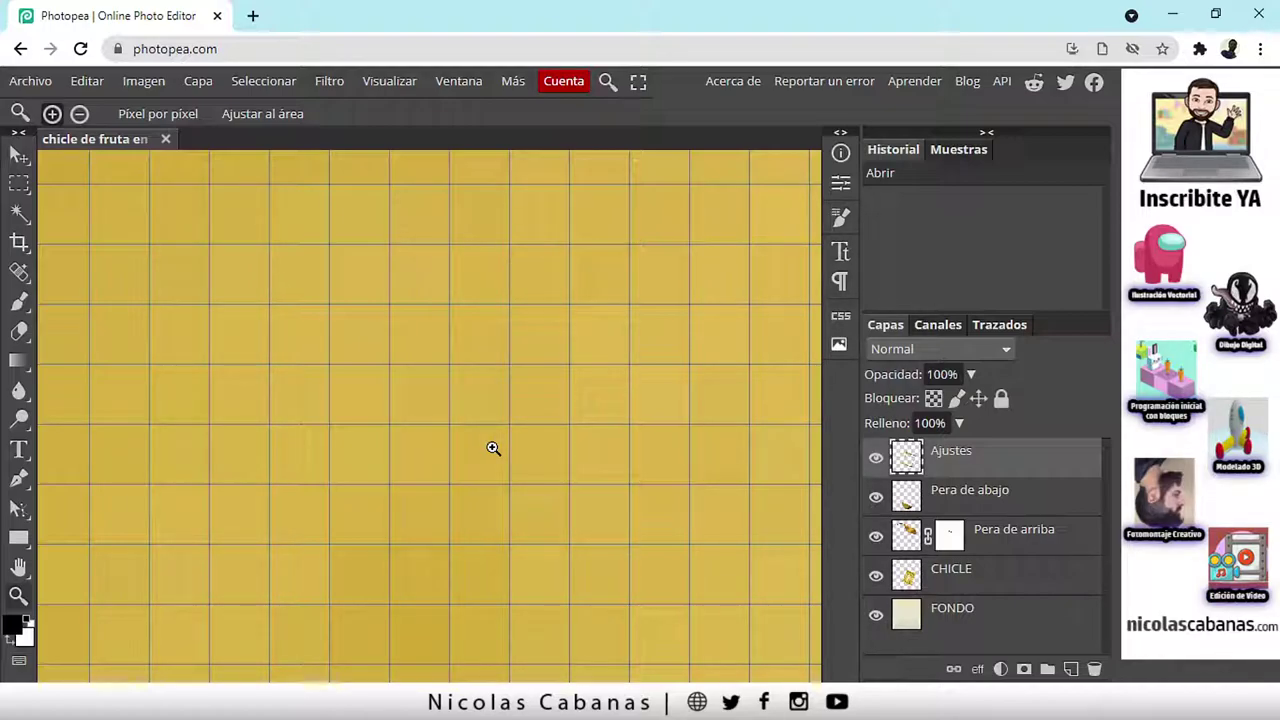
drag(549, 477, 603, 301)
drag(466, 491, 443, 430)
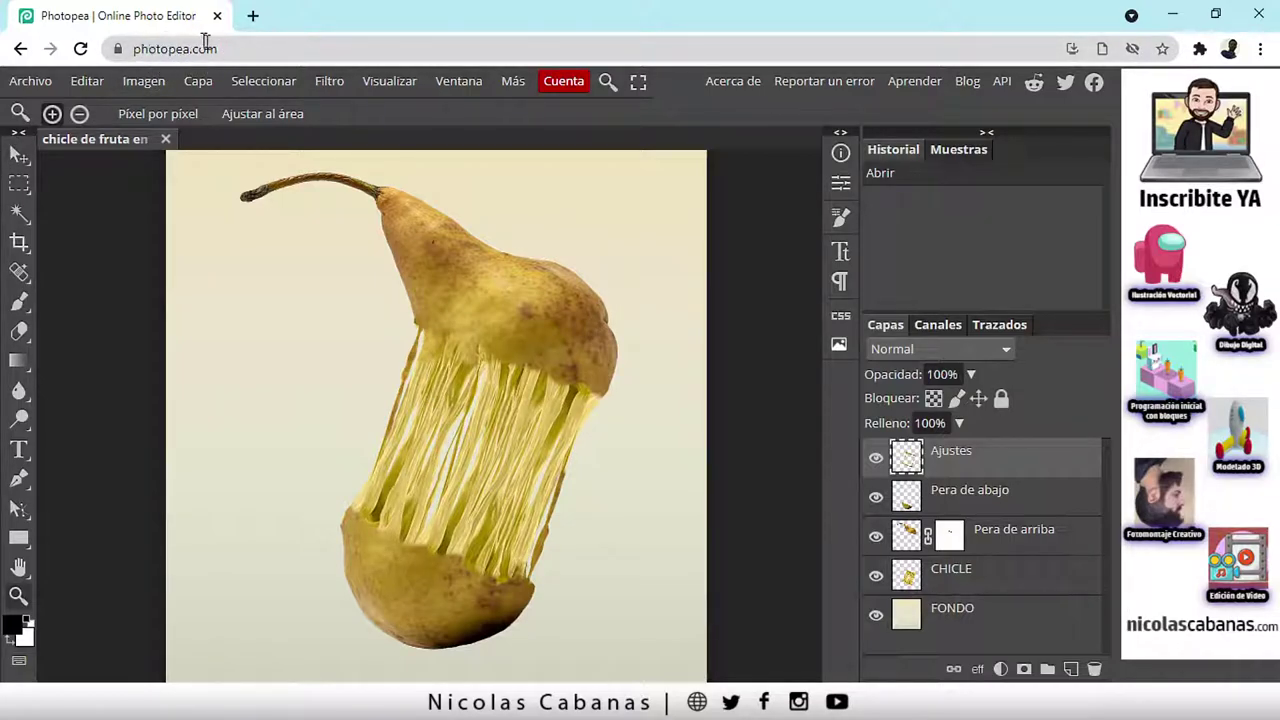
Check the browser's offer to install Photopea as an app and dismiss it.
click(1075, 48)
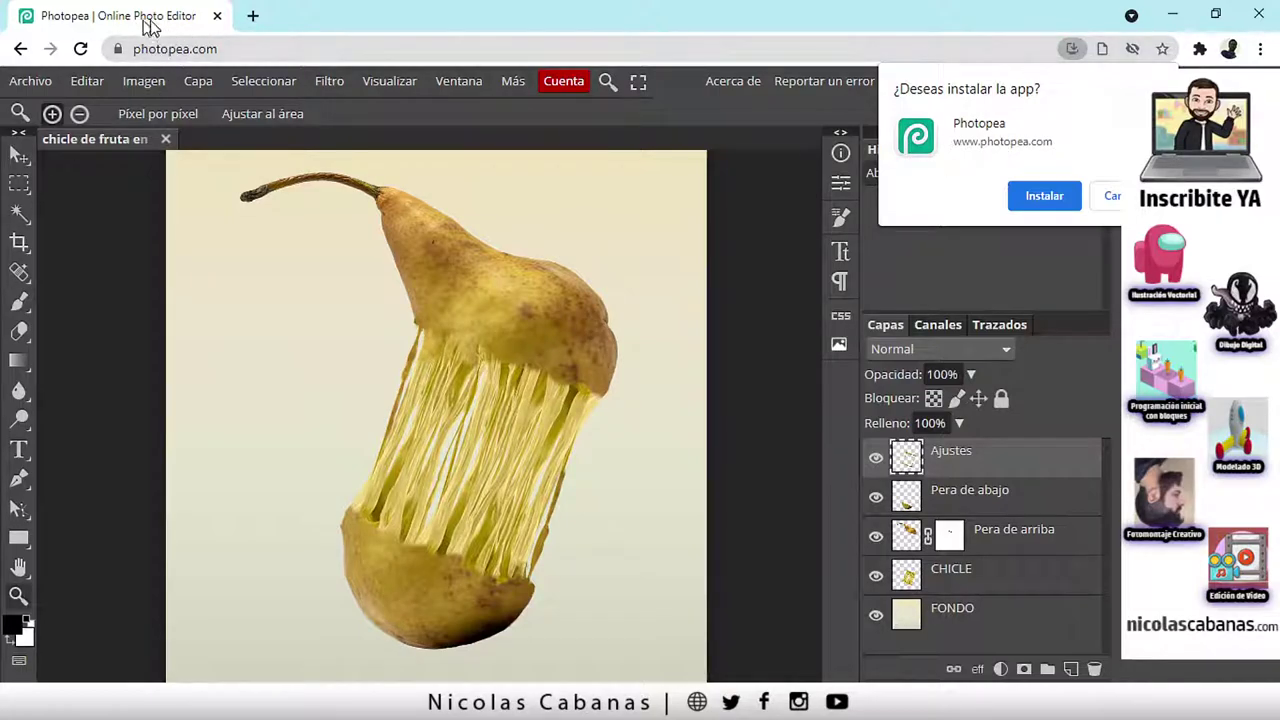
click(650, 30)
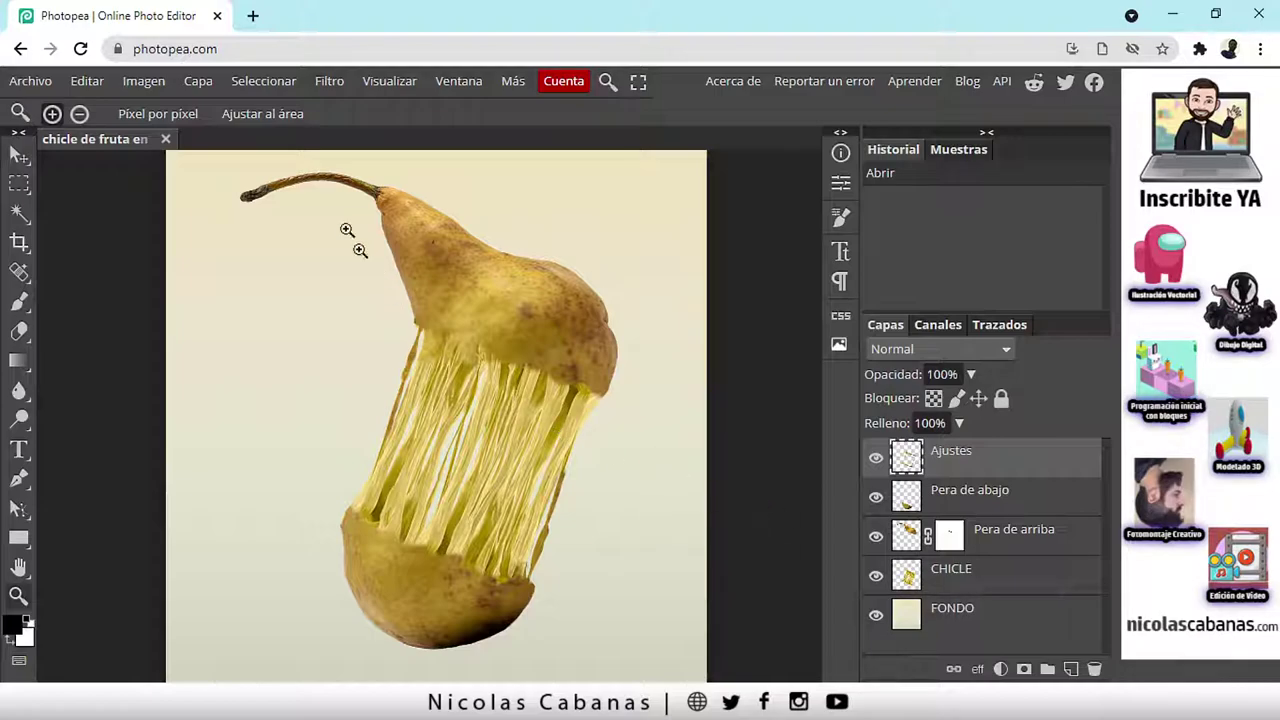
Close the current document and reopen the file chicle de fruta en Photopea.psd from the computer.
click(165, 139)
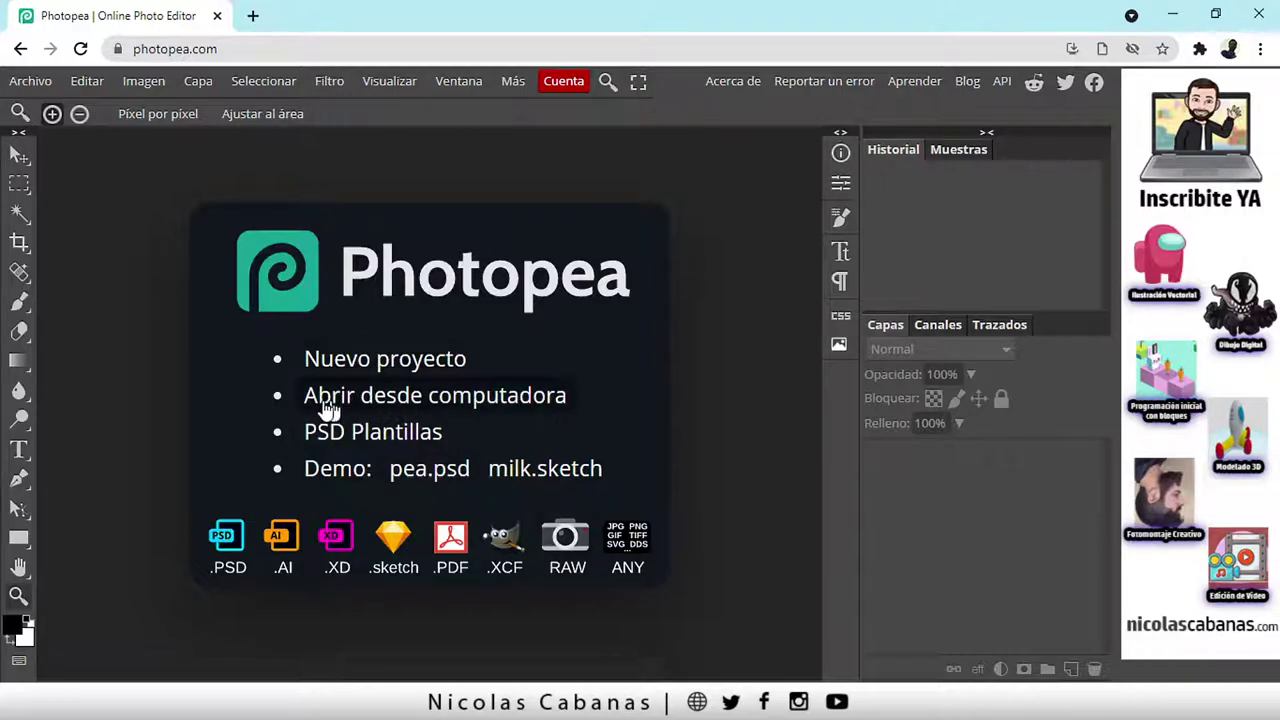
click(390, 396)
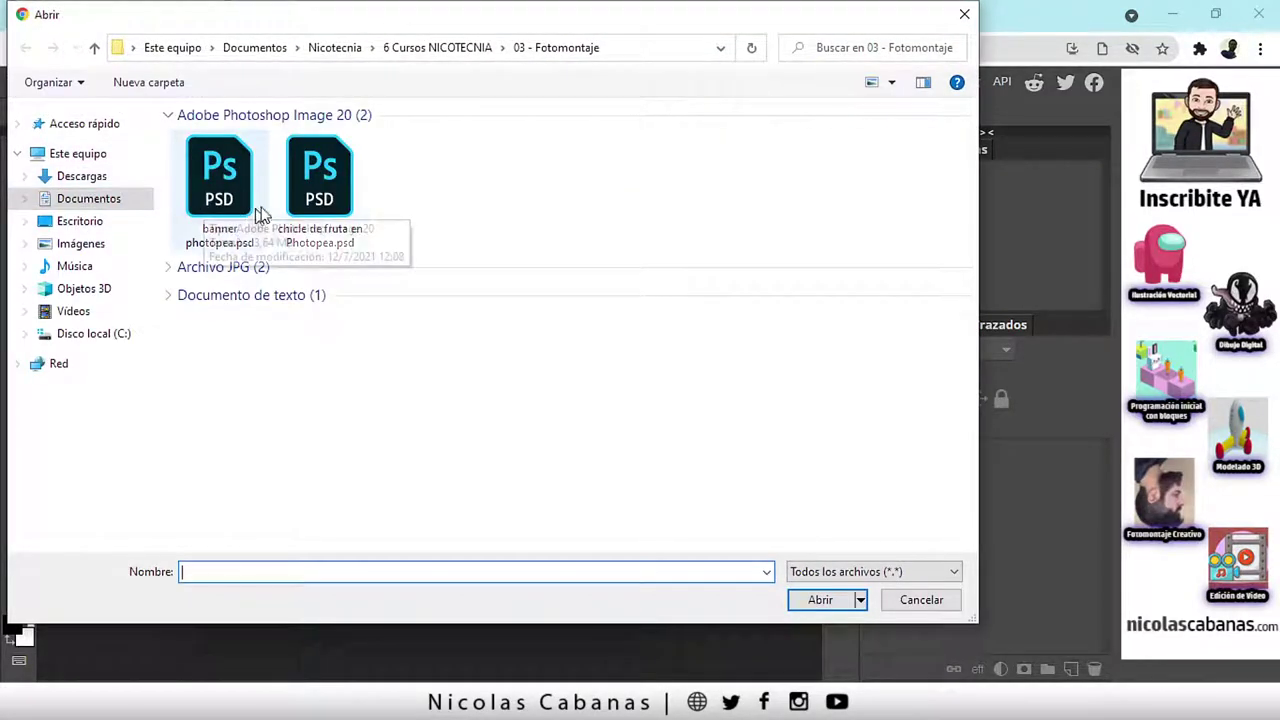
click(314, 222)
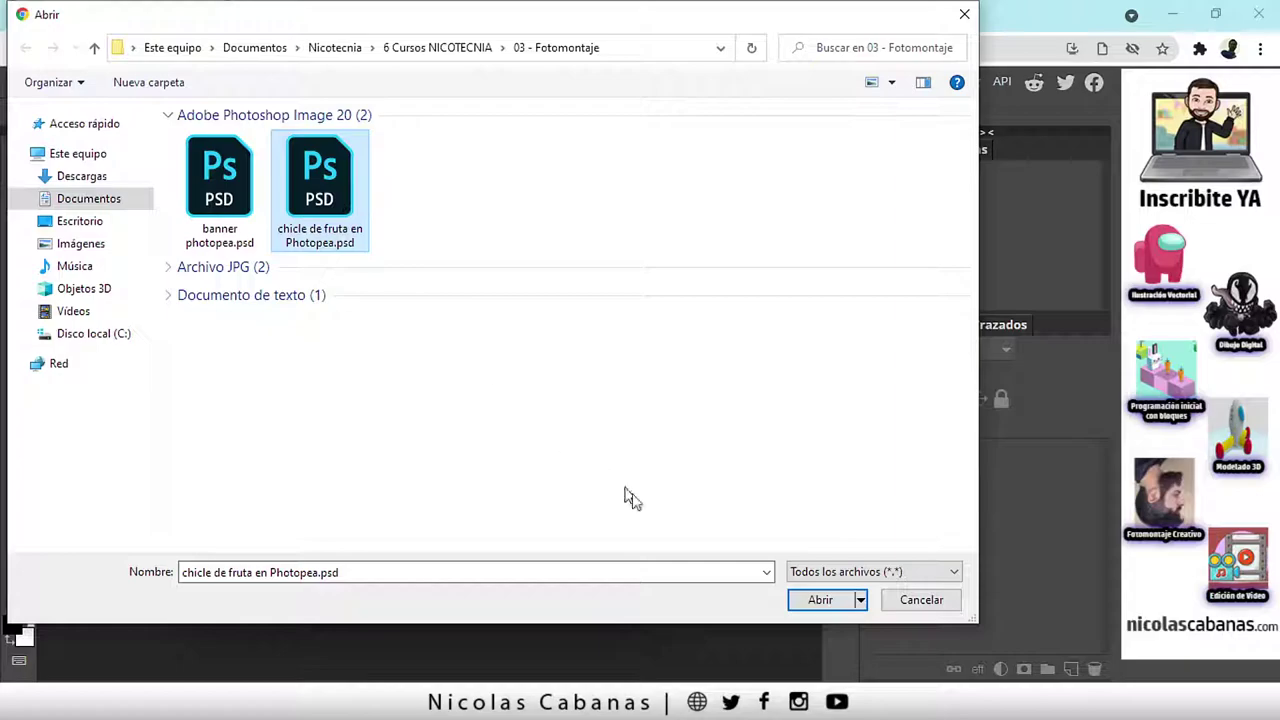
click(812, 600)
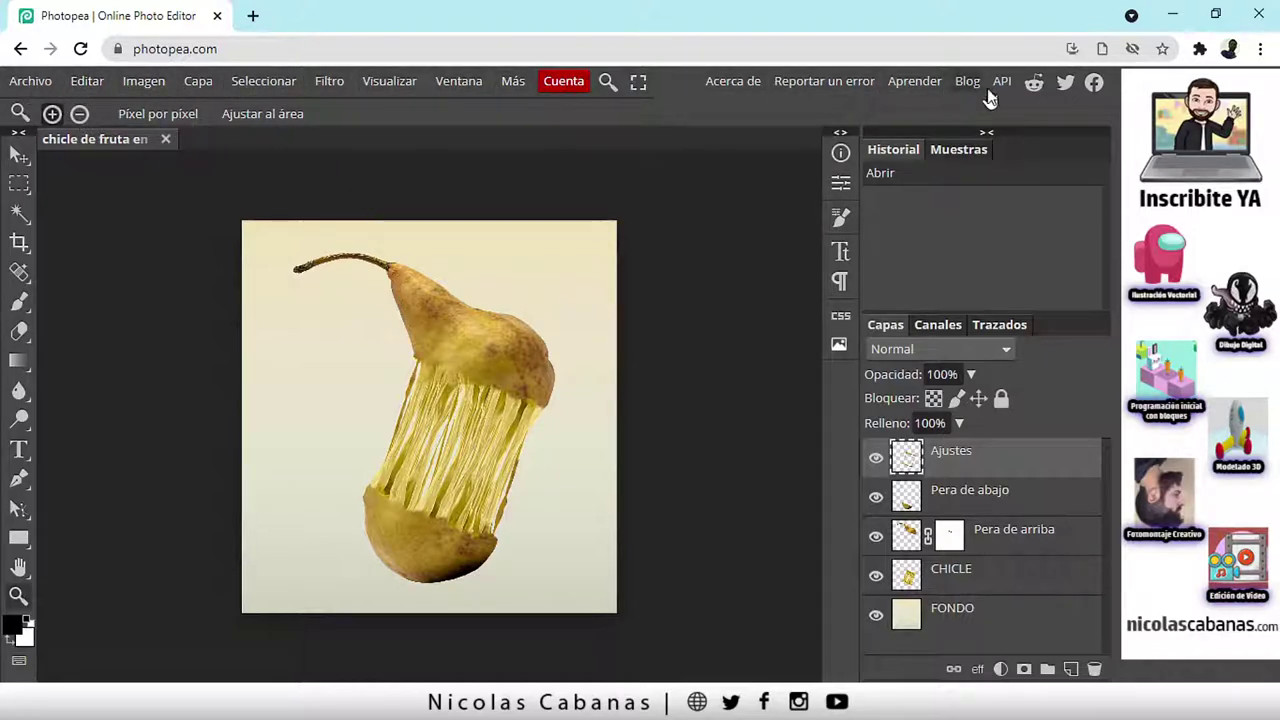
click(46, 83)
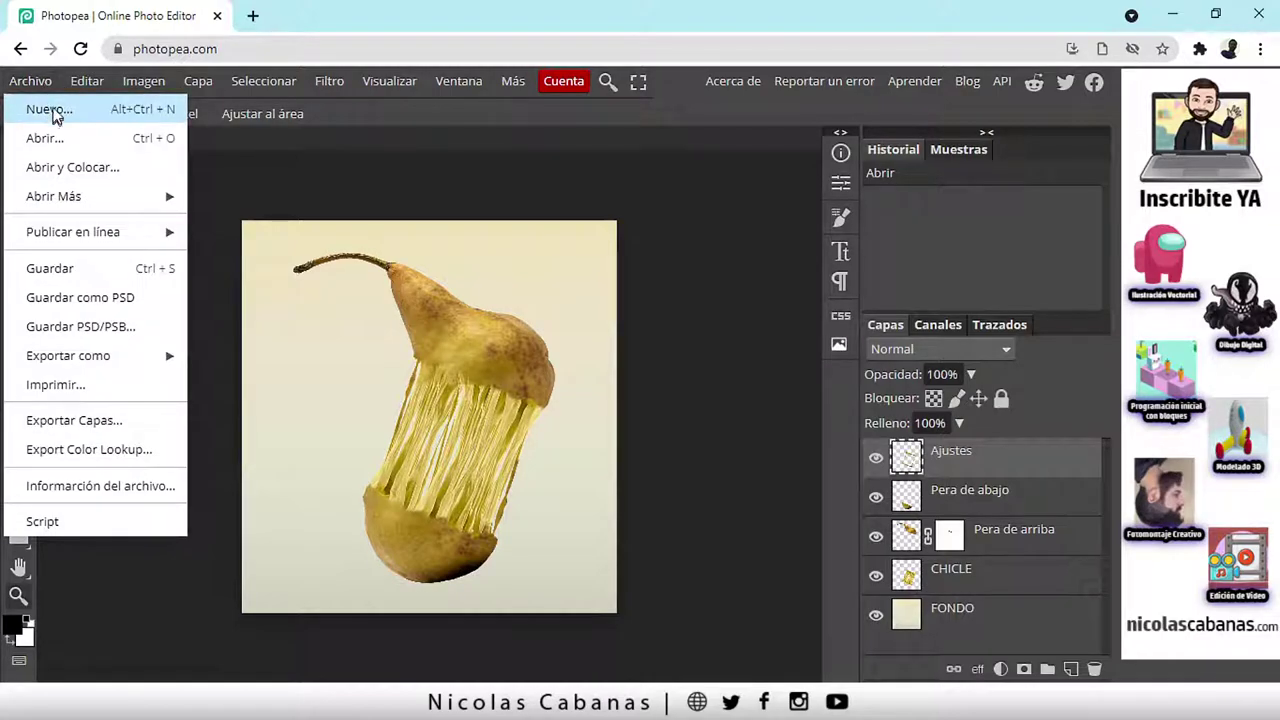
mouse_move(87, 81)
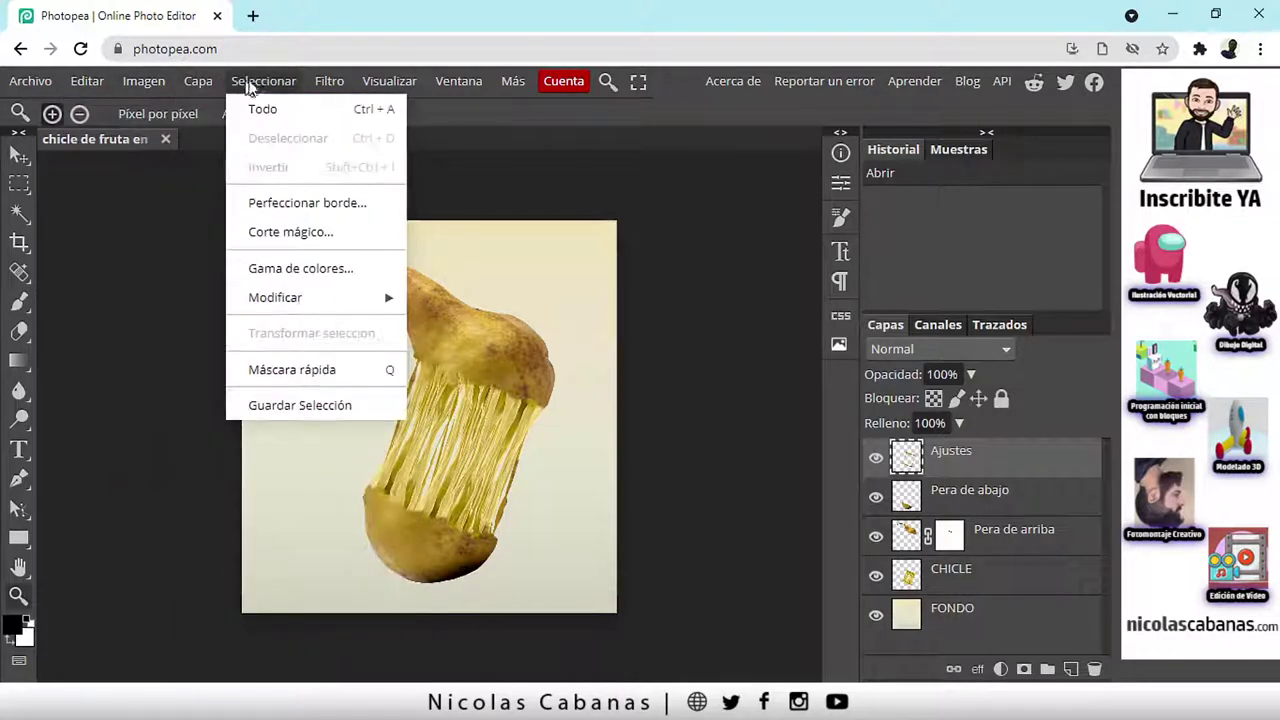
mouse_move(476, 80)
mouse_move(198, 89)
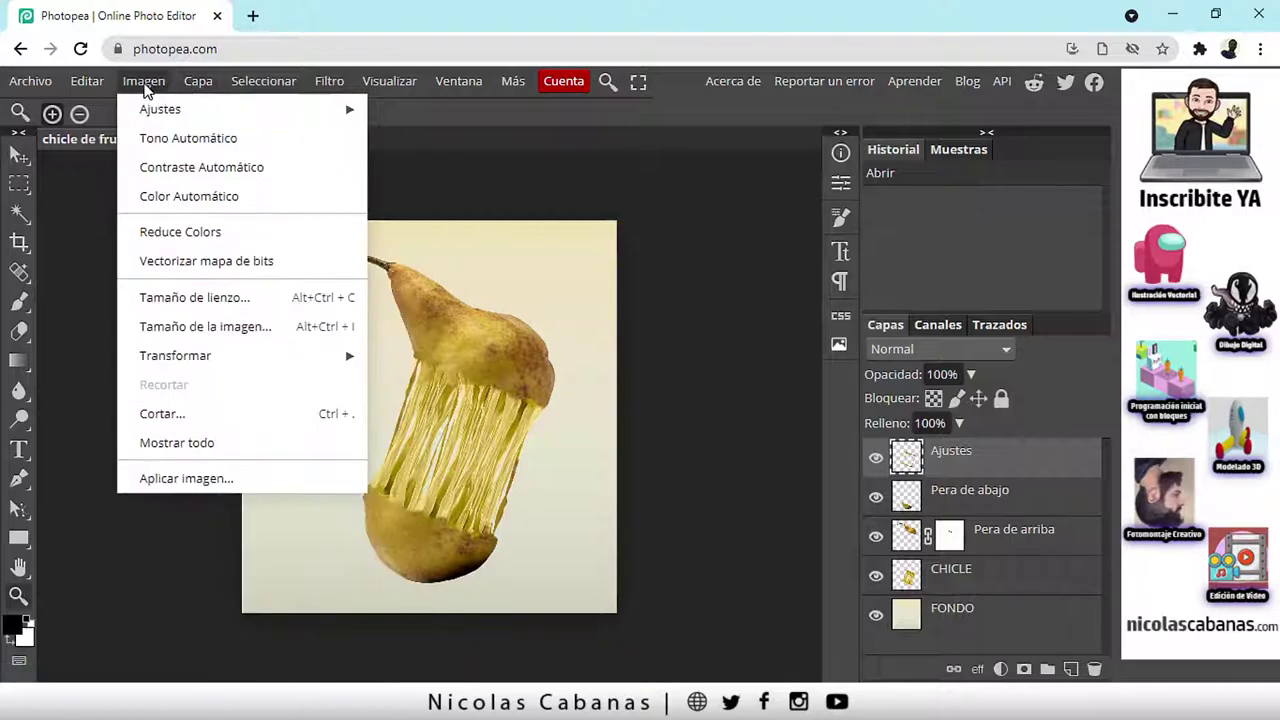
mouse_move(256, 89)
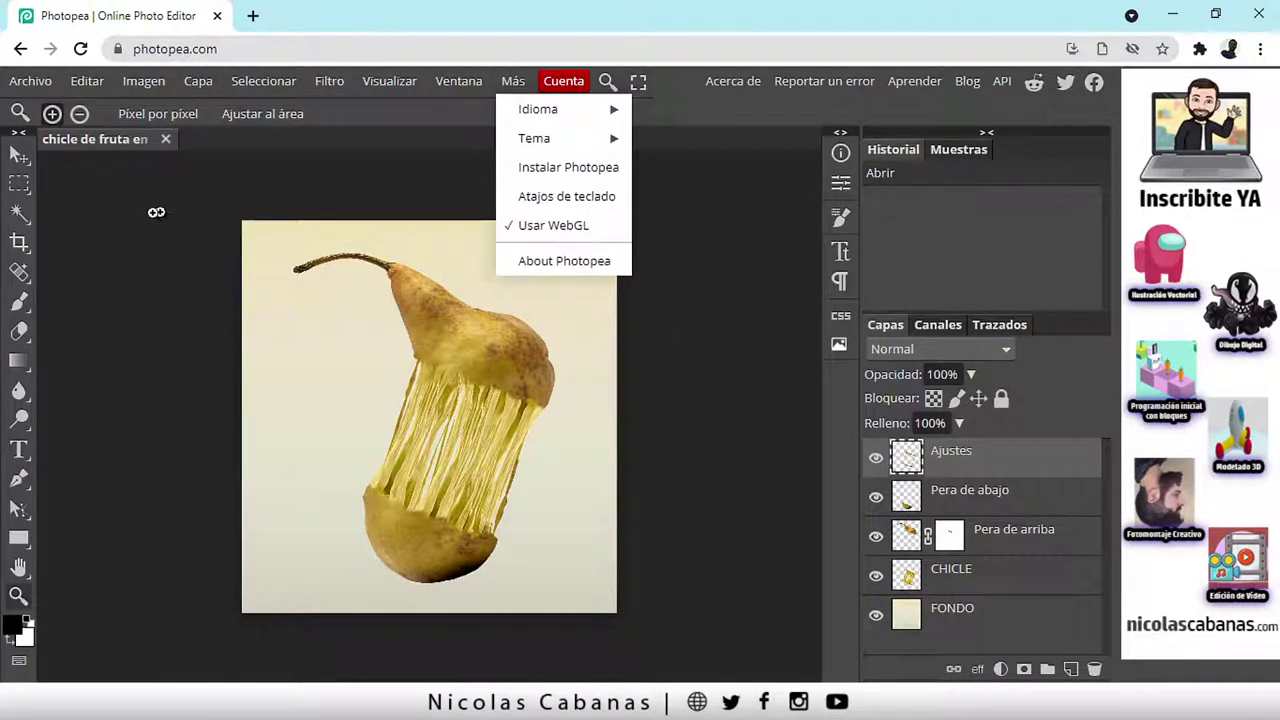
Activate the Move tool and review the document's swatches, history, layer properties, channels and paths, returning to the layers.
click(20, 157)
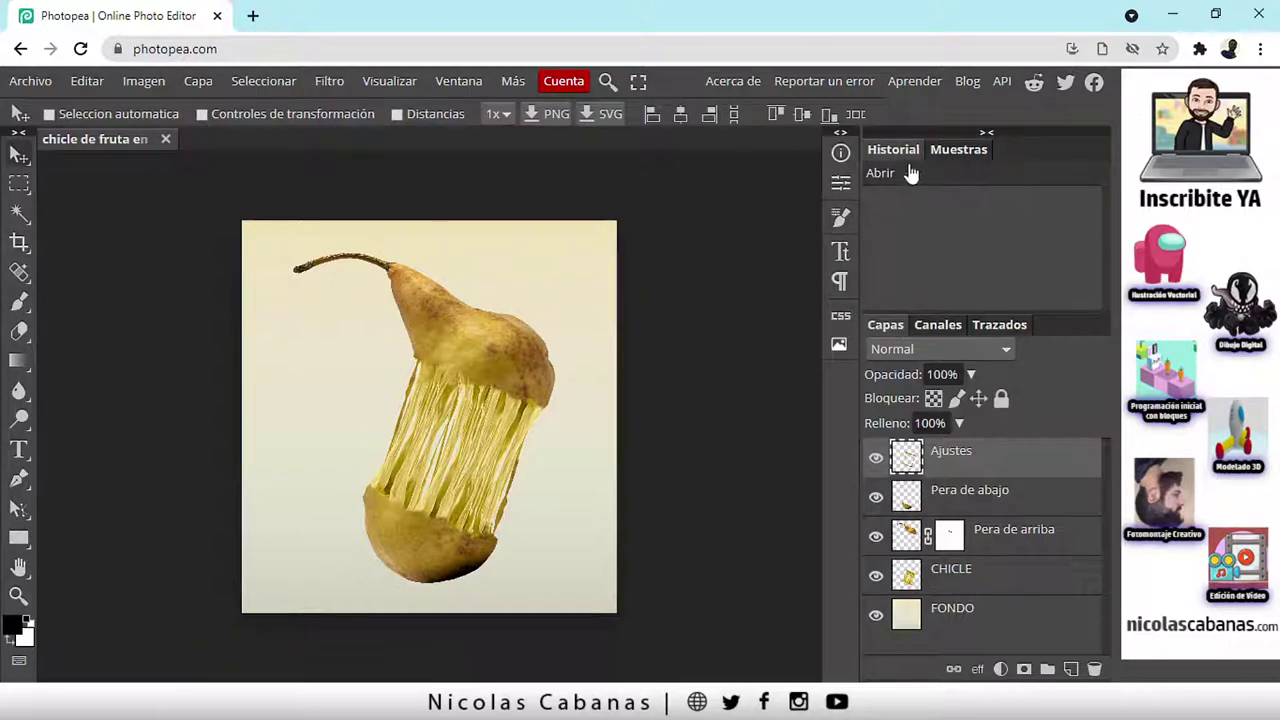
click(955, 152)
click(888, 149)
click(841, 186)
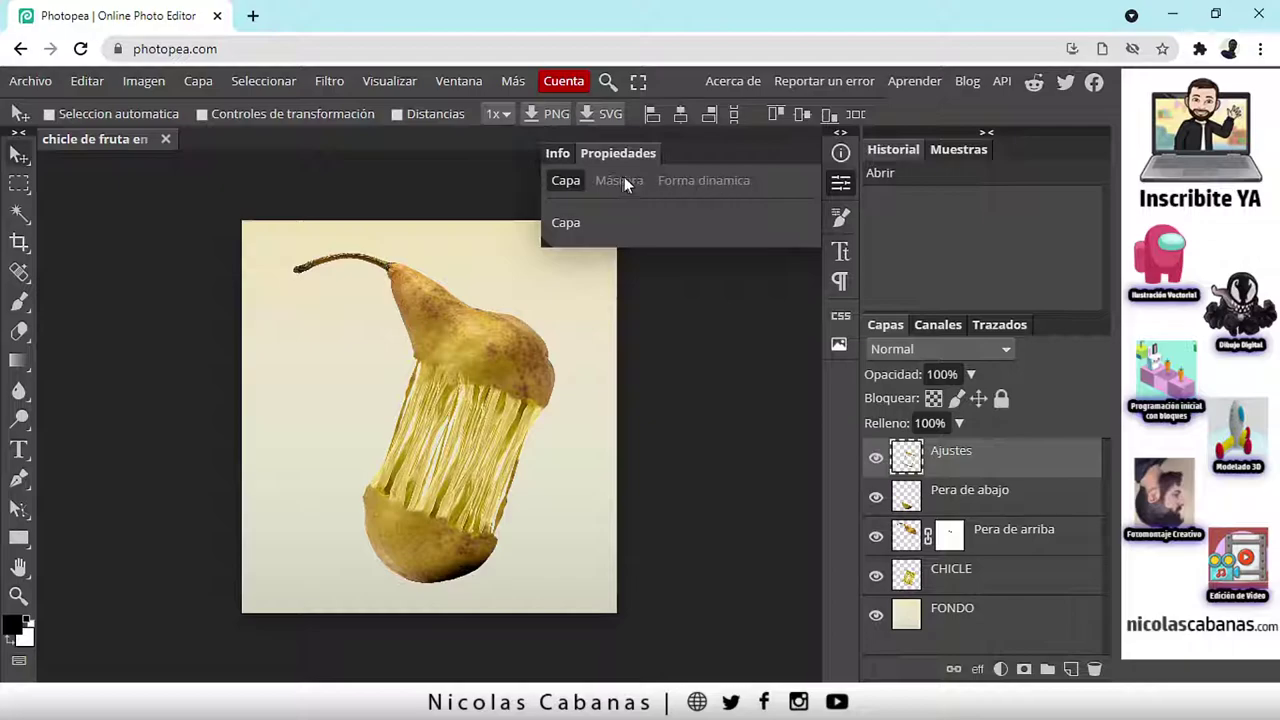
click(835, 185)
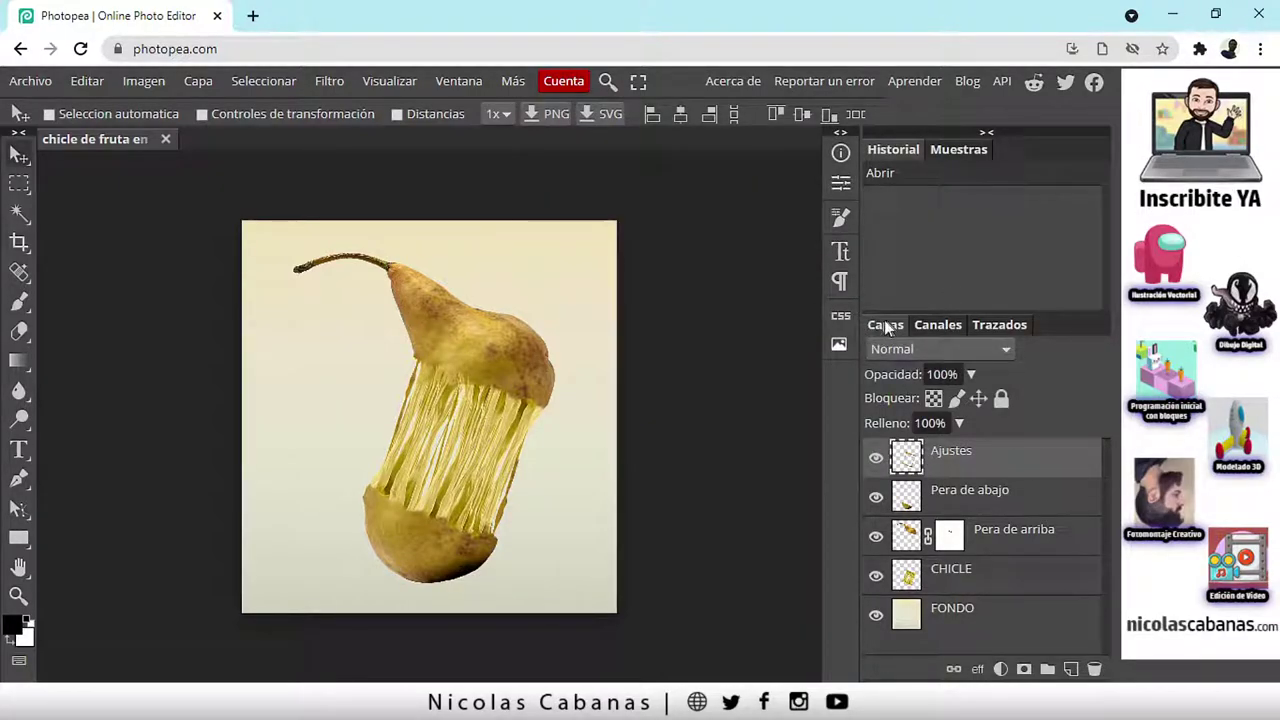
click(945, 325)
click(980, 325)
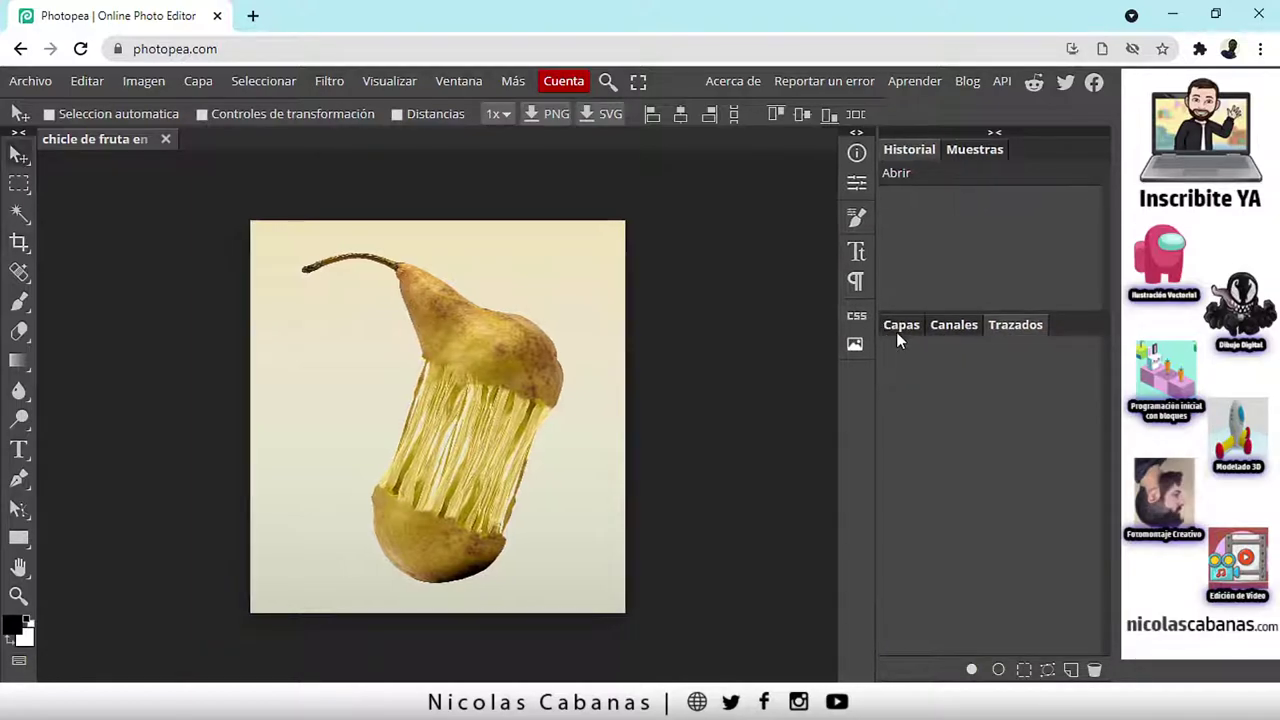
click(896, 330)
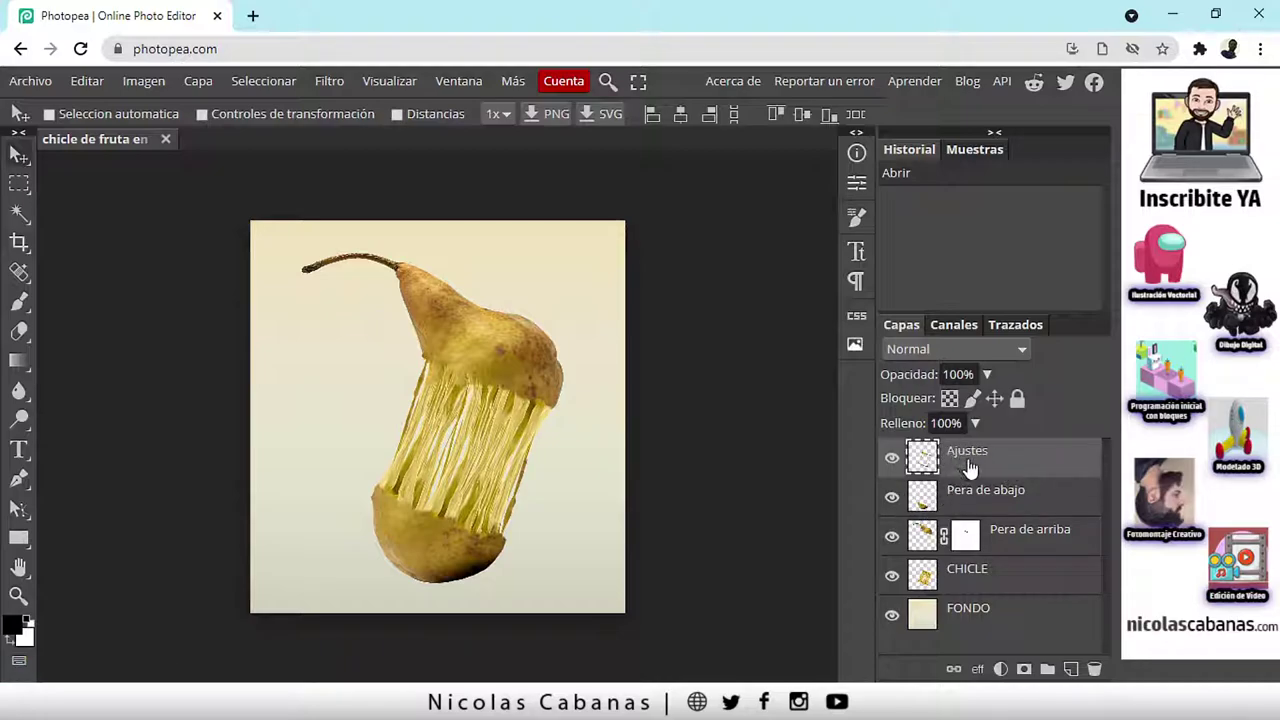
Select each layer in turn from FONDO up through CHICLE, Pera de arriba and Pera de abajo to Ajustes.
click(1006, 612)
click(1012, 575)
click(1018, 535)
click(1012, 495)
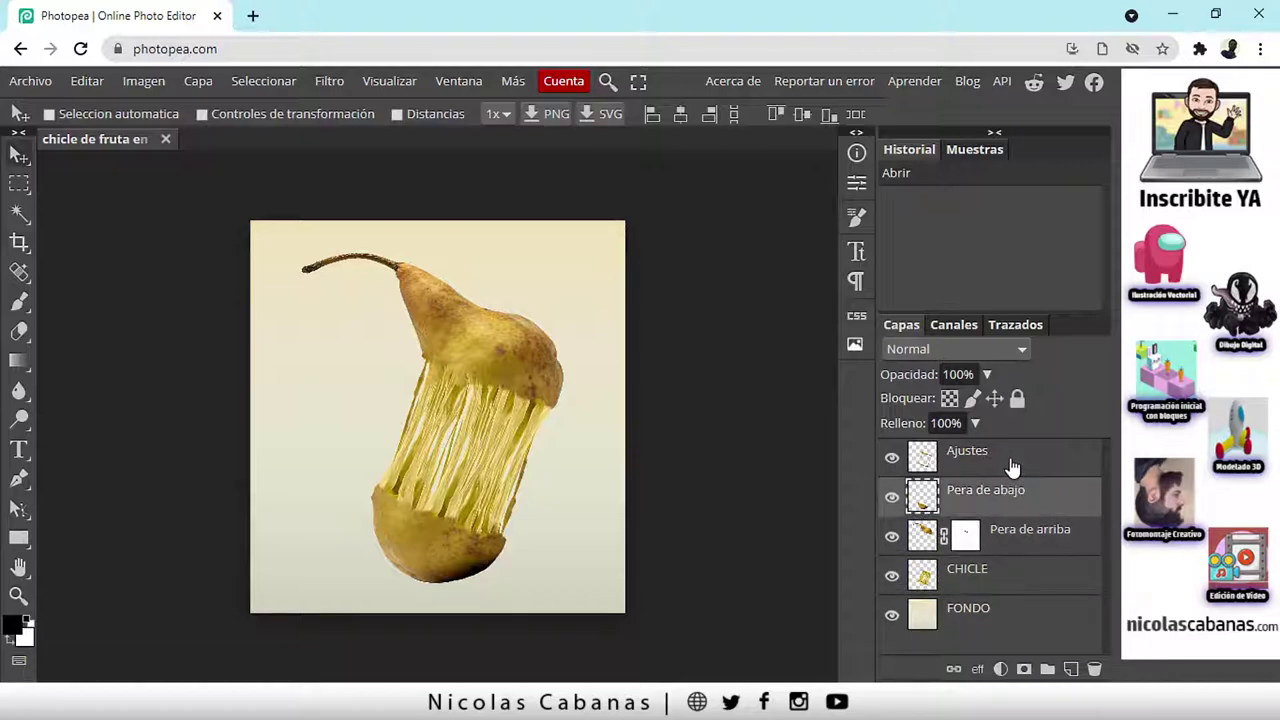
click(1010, 458)
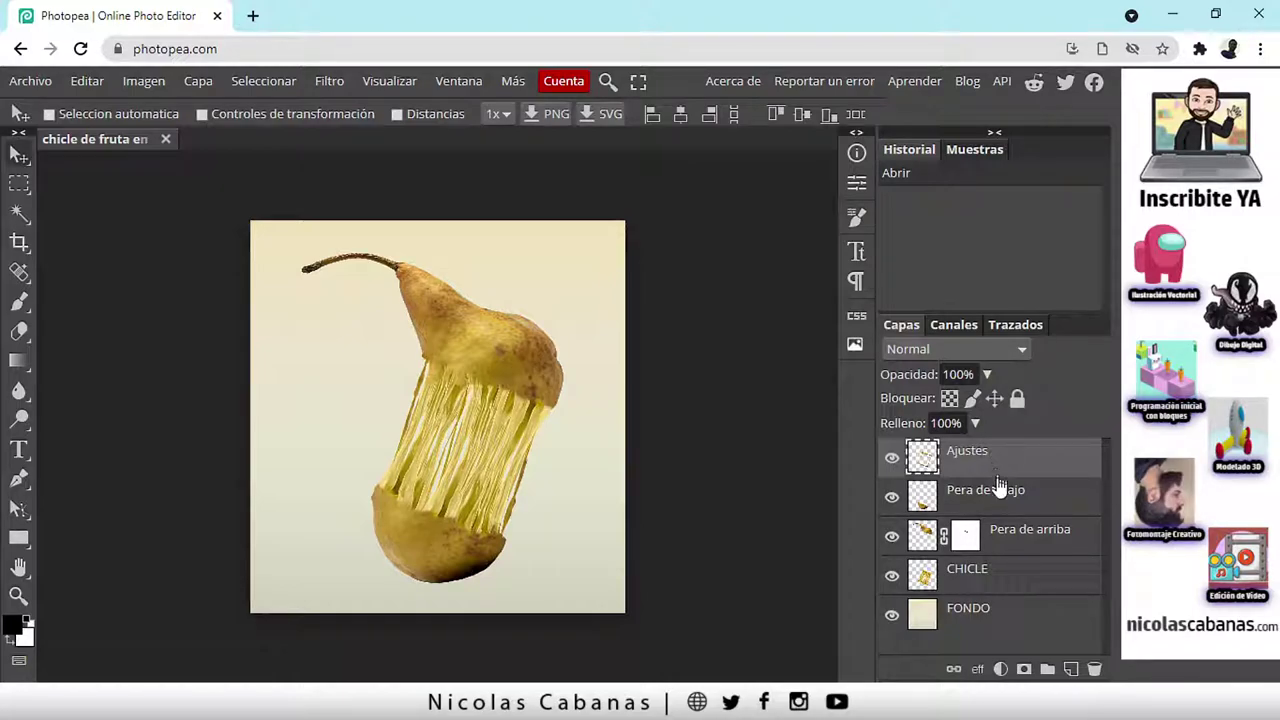
Hide the layers Ajustes, Pera de abajo, Pera de arriba and CHICLE one by one, and toggle FONDO off and on.
click(891, 460)
click(891, 497)
click(891, 537)
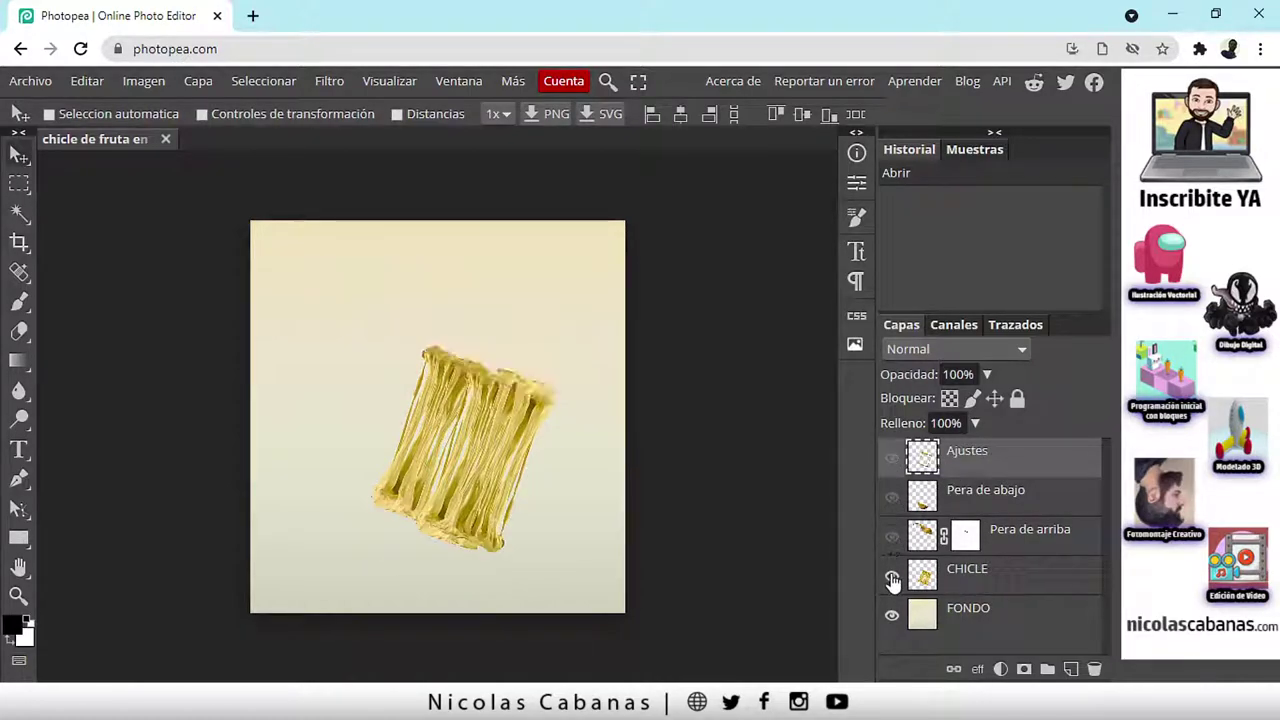
click(891, 576)
click(891, 615)
click(891, 615)
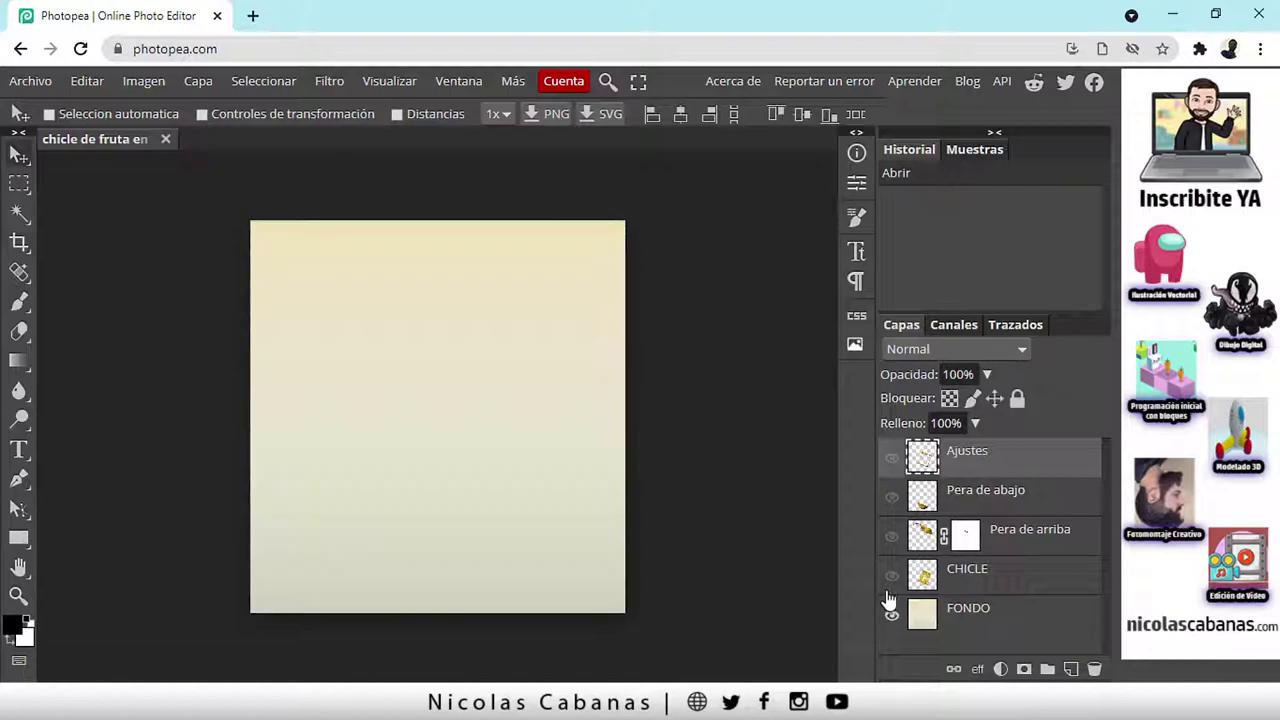
Show the layers CHICLE, Pera de arriba, Pera de abajo and Ajustes again, toggling Ajustes once more for comparison.
click(891, 576)
click(891, 537)
click(891, 497)
click(891, 458)
click(891, 458)
click(891, 458)
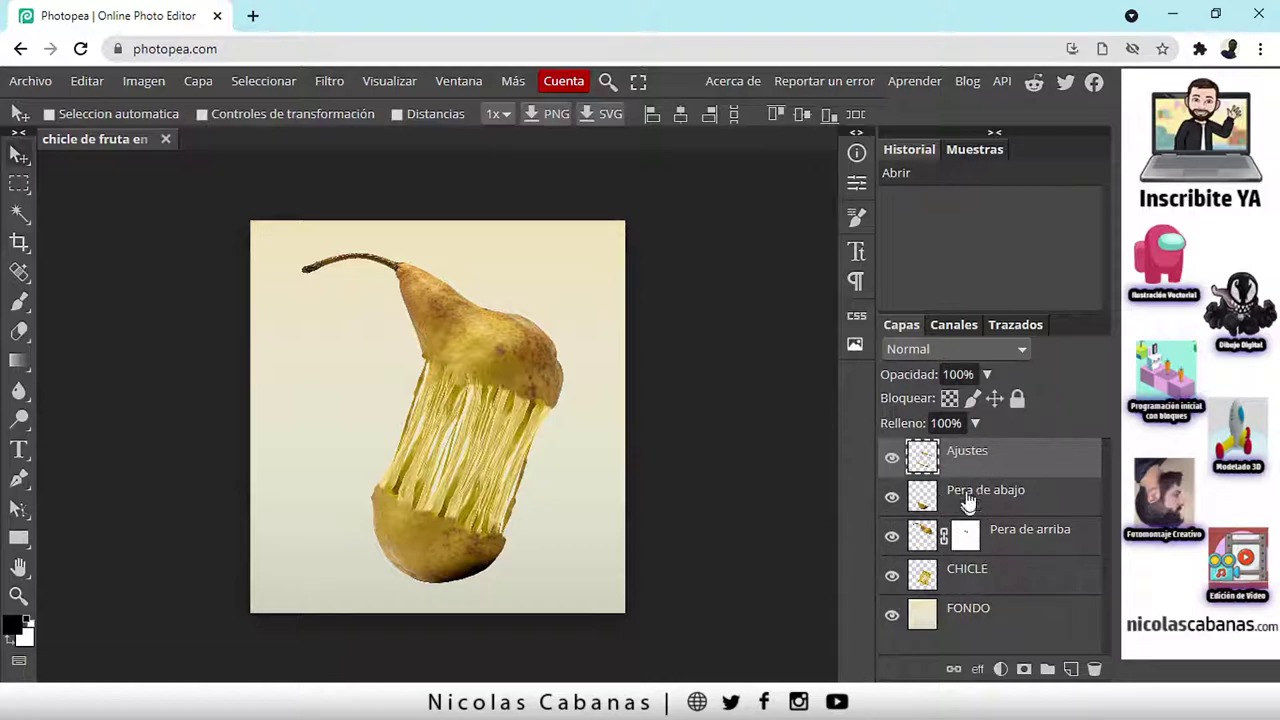
Rearrange the layer stack, placing Pera de abajo directly below Pera de arriba.
drag(997, 477, 1012, 446)
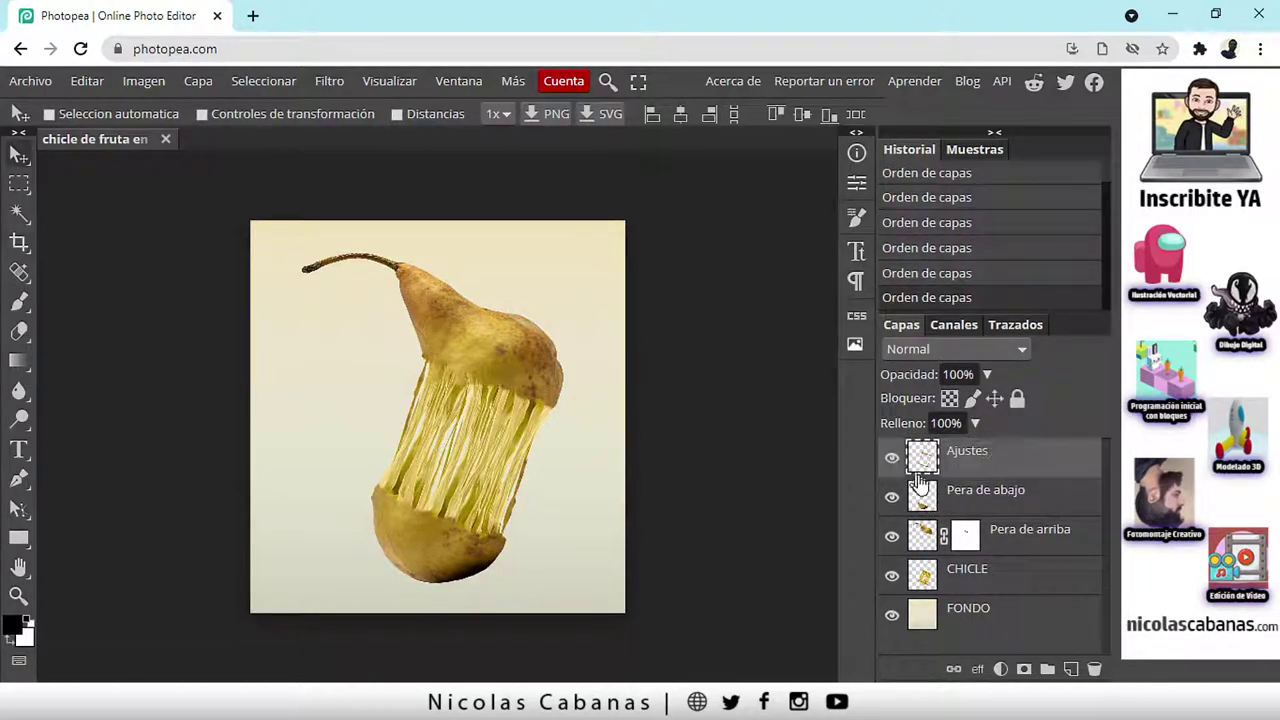
drag(1014, 497, 990, 522)
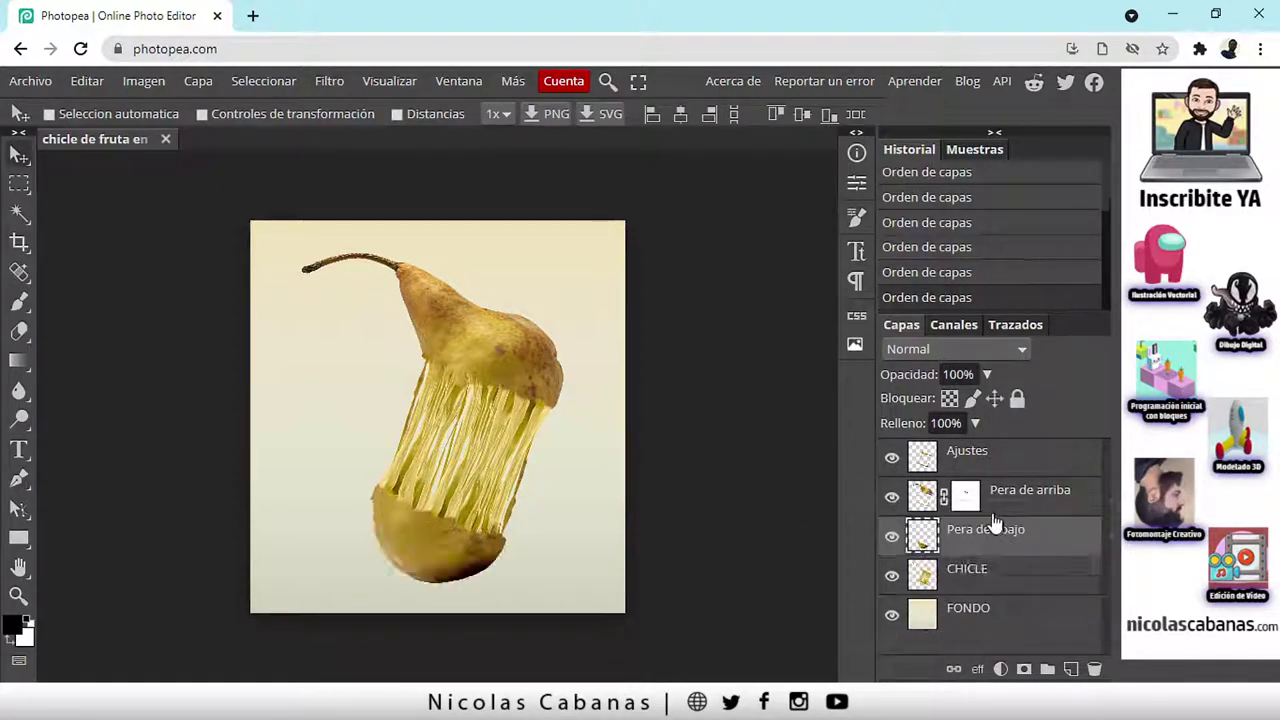
Hide the layers Pera de arriba, Pera de abajo and Ajustes so only CHICLE is displayed over FONDO.
click(18, 597)
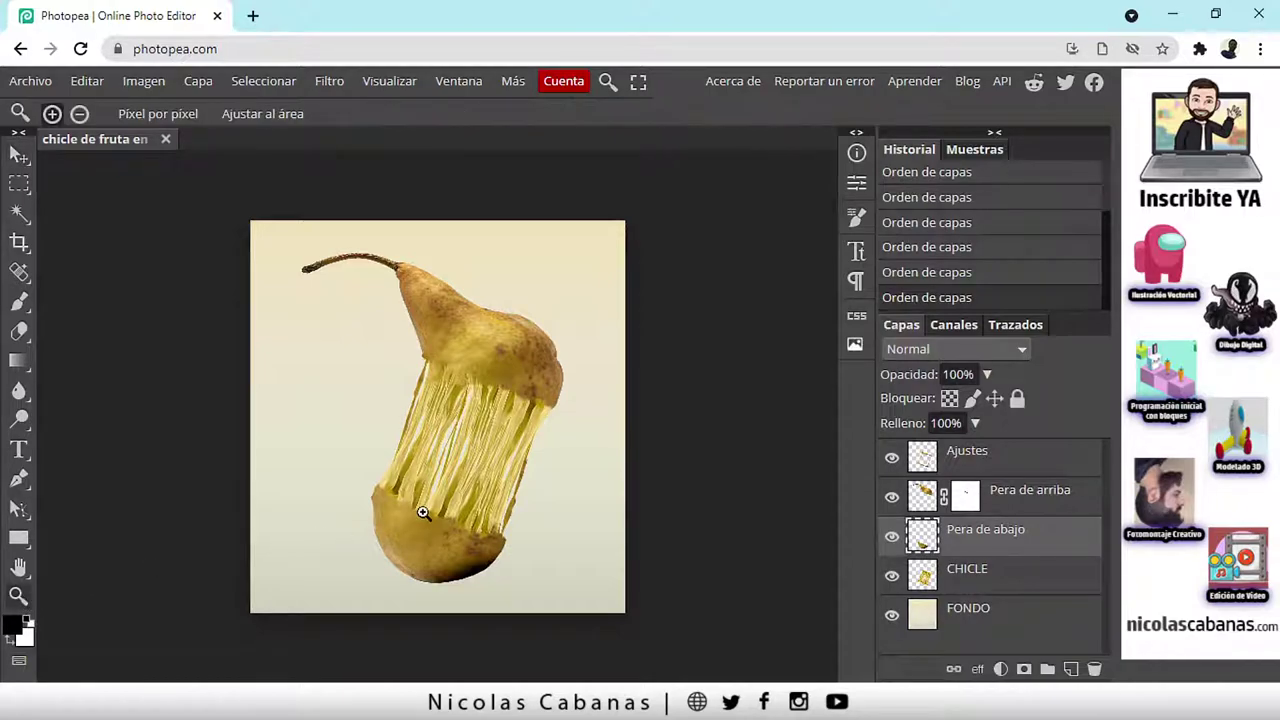
click(420, 515)
click(476, 503)
click(338, 438)
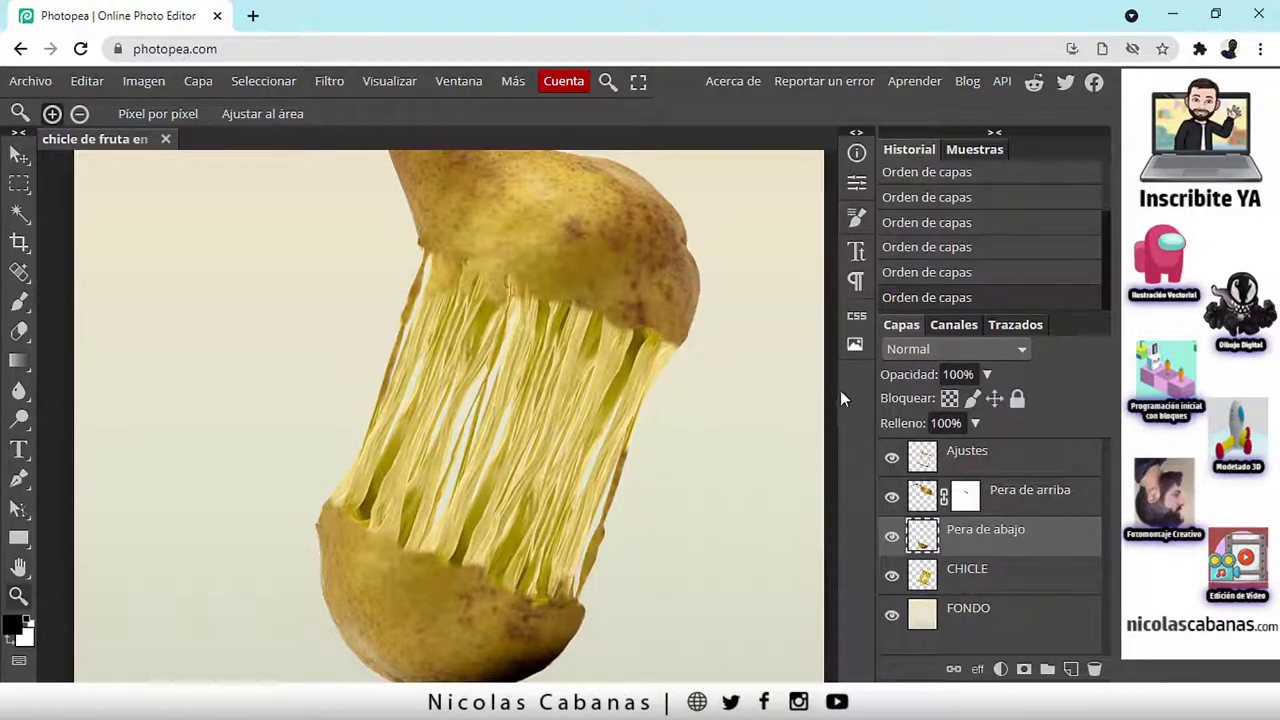
scroll(731, 391, down, 4)
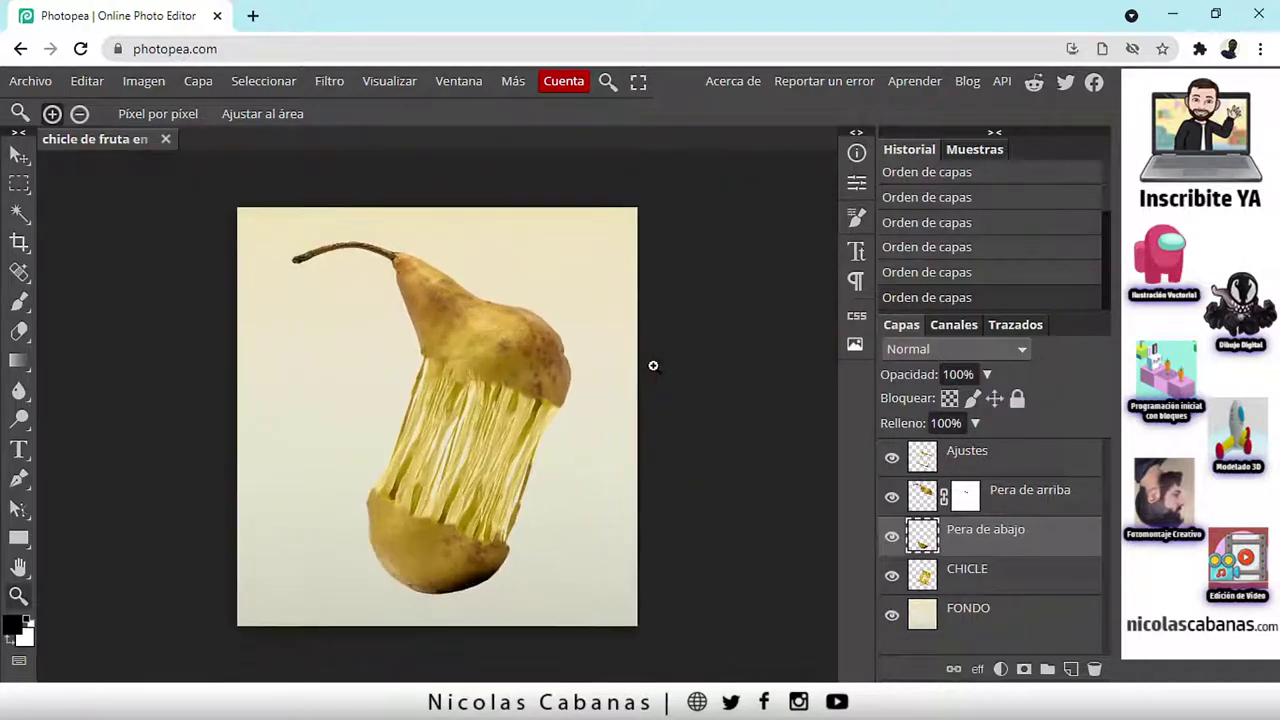
scroll(651, 363, up, 1)
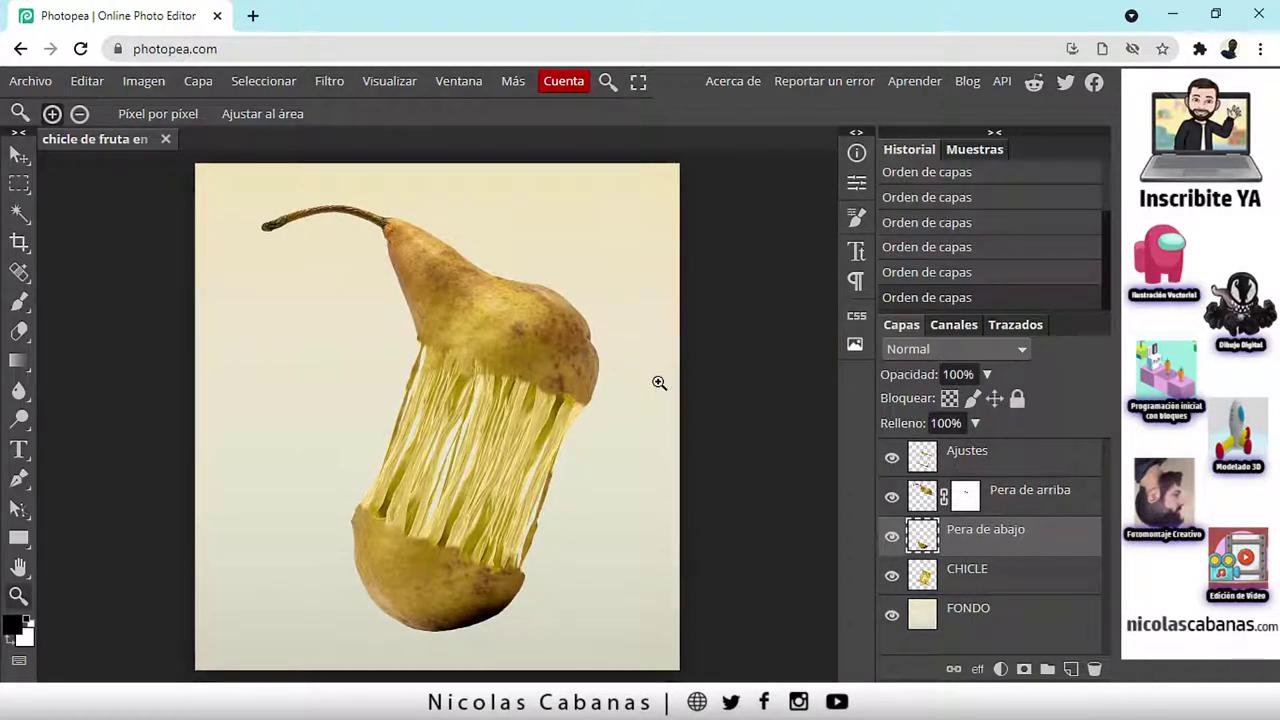
click(891, 496)
click(891, 536)
scroll(414, 420, up, 1)
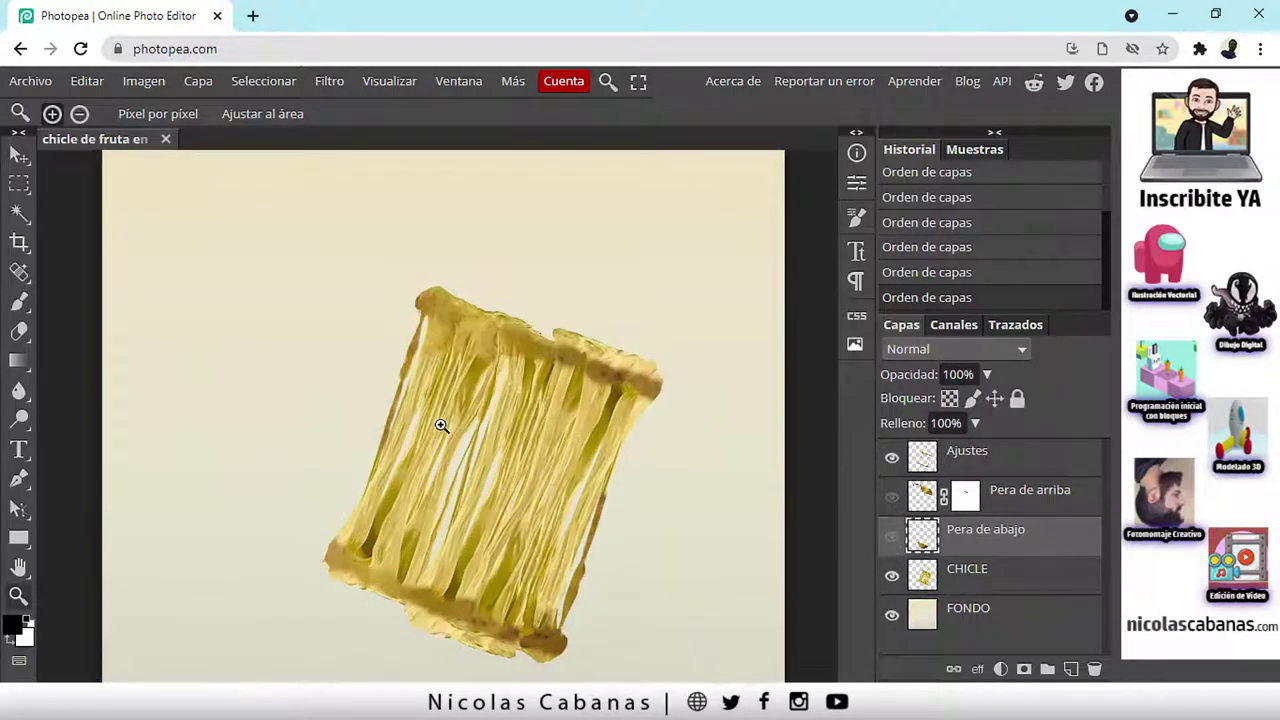
click(891, 460)
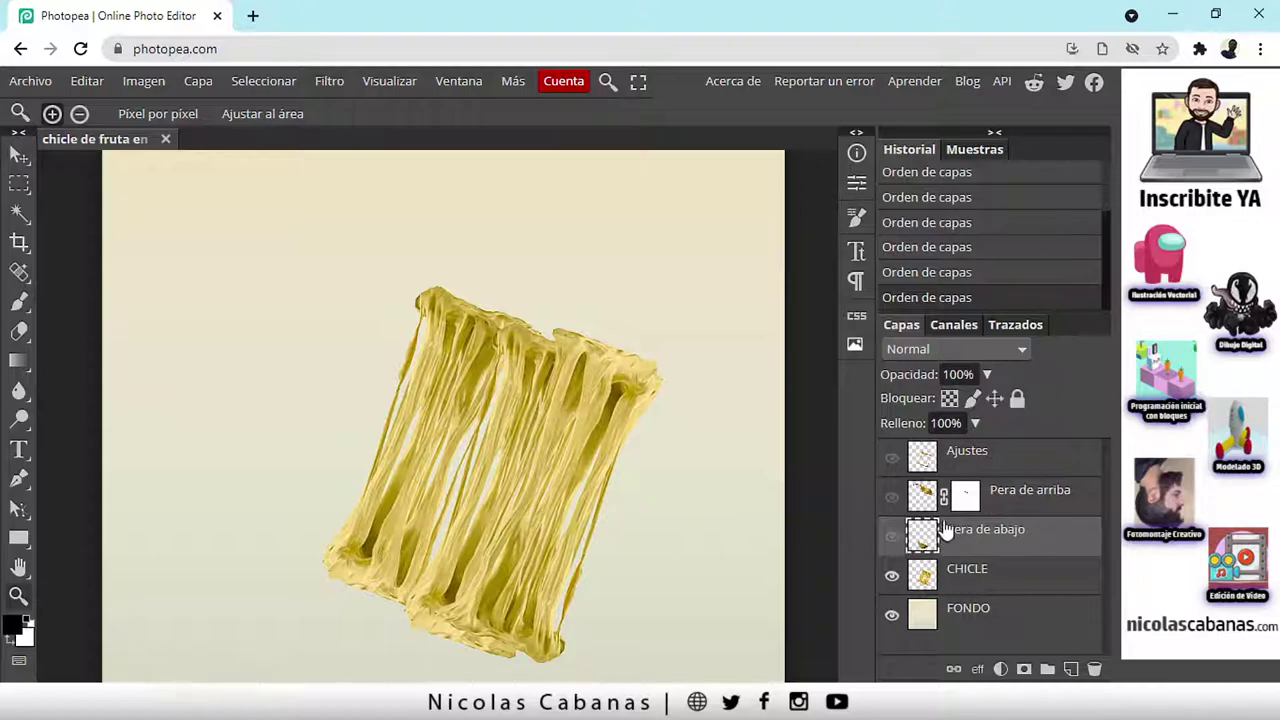
Show Pera de abajo and Pera de arriba again, and toggle the CHICLE layer off and on.
click(889, 535)
click(888, 513)
click(891, 576)
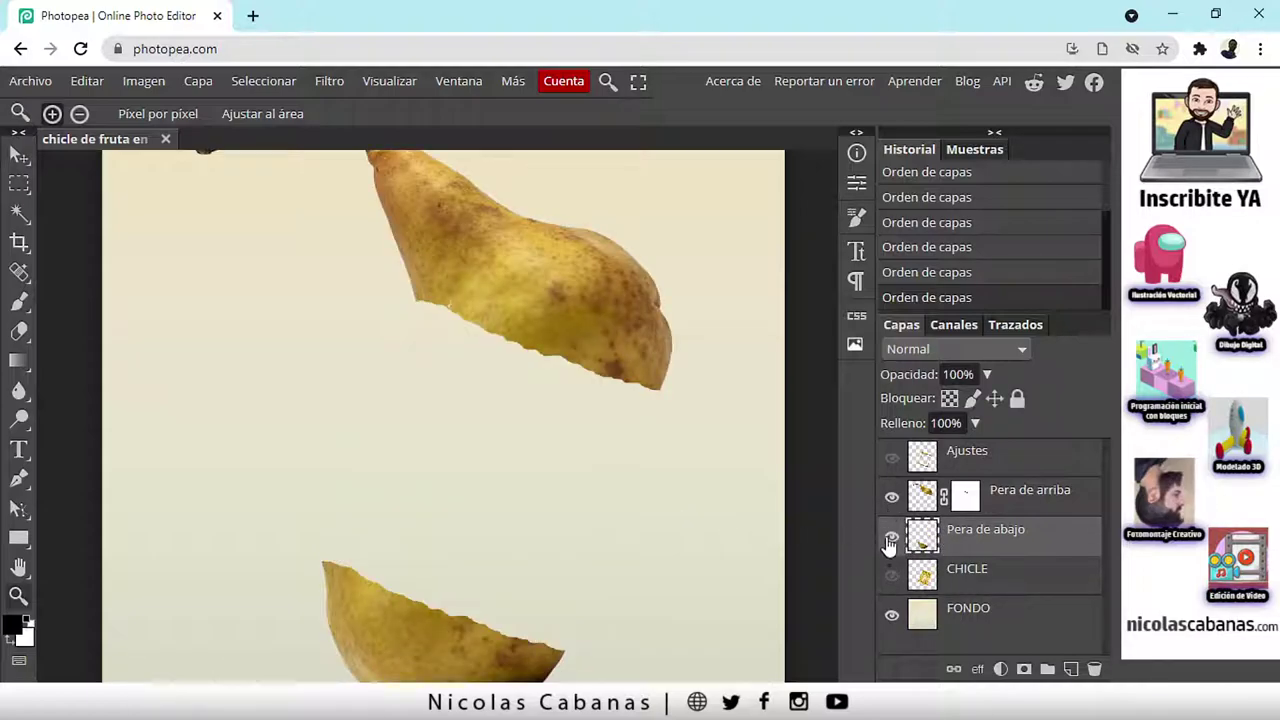
scroll(577, 376, down, 2)
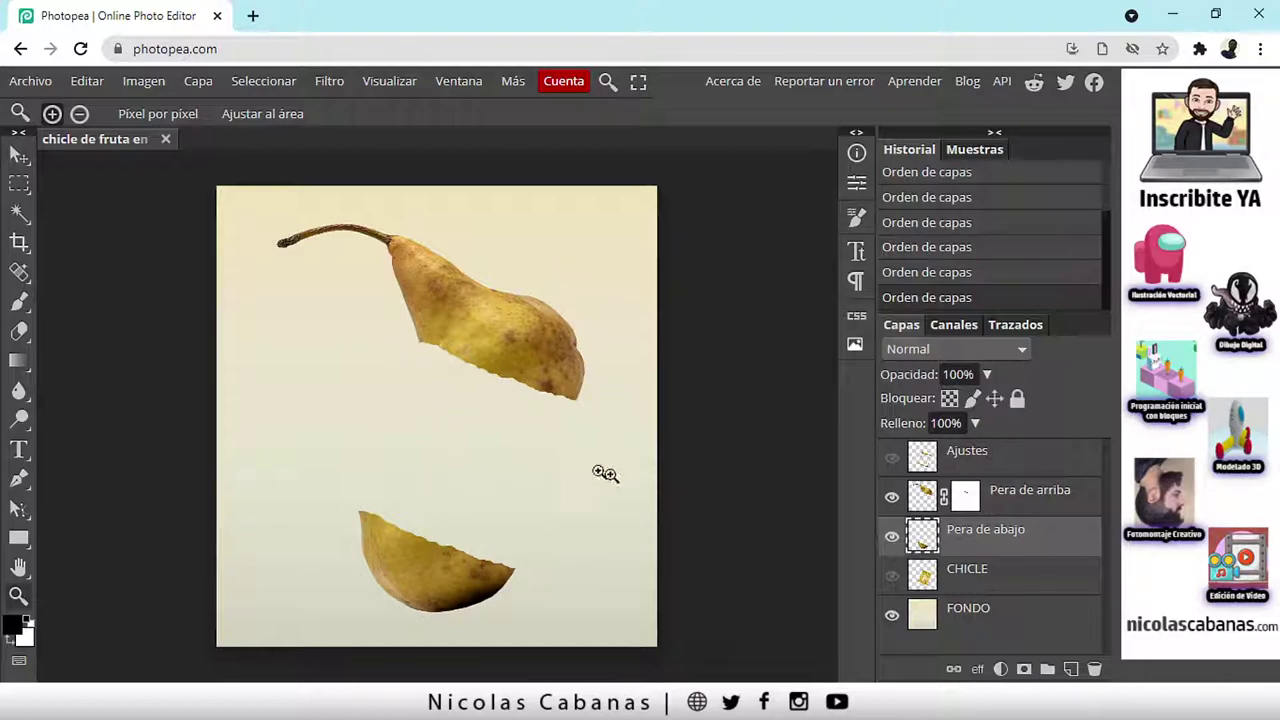
click(891, 576)
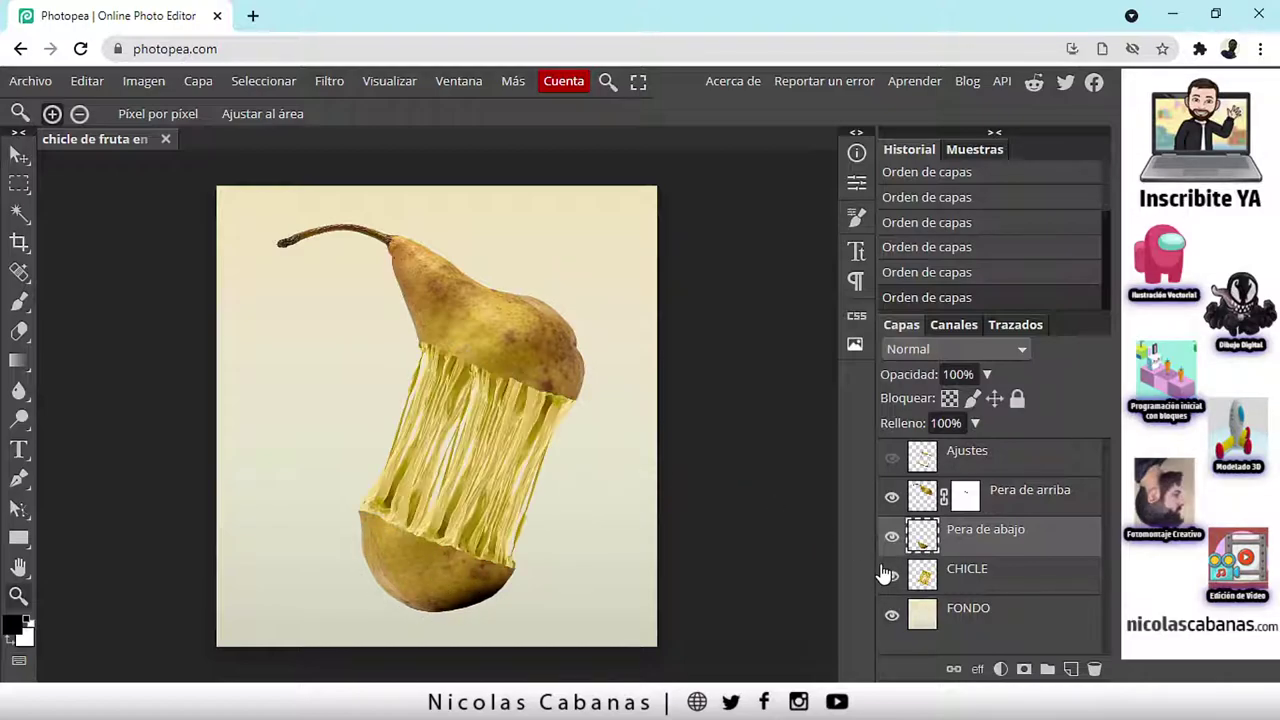
Toggle the Ajustes layer repeatedly to compare the joint between the upper pear half and the gum, leaving it hidden.
click(891, 459)
click(528, 357)
click(535, 360)
click(891, 461)
click(891, 459)
click(891, 459)
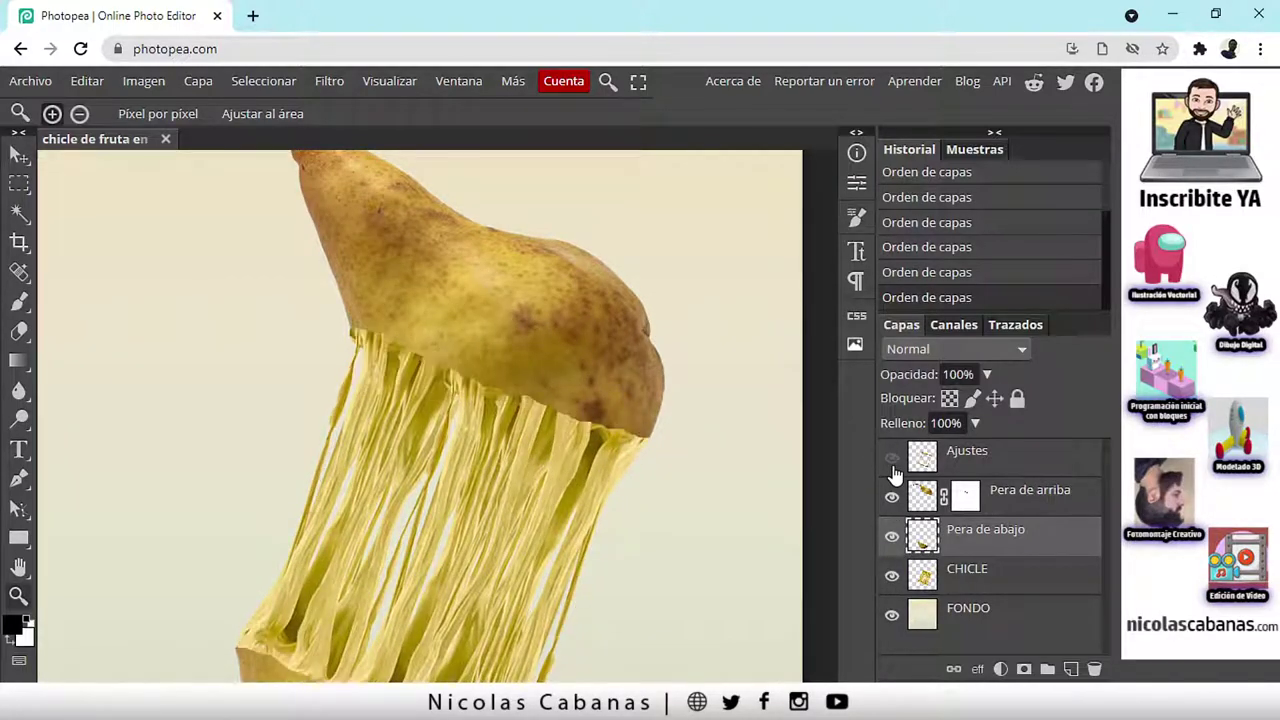
click(891, 460)
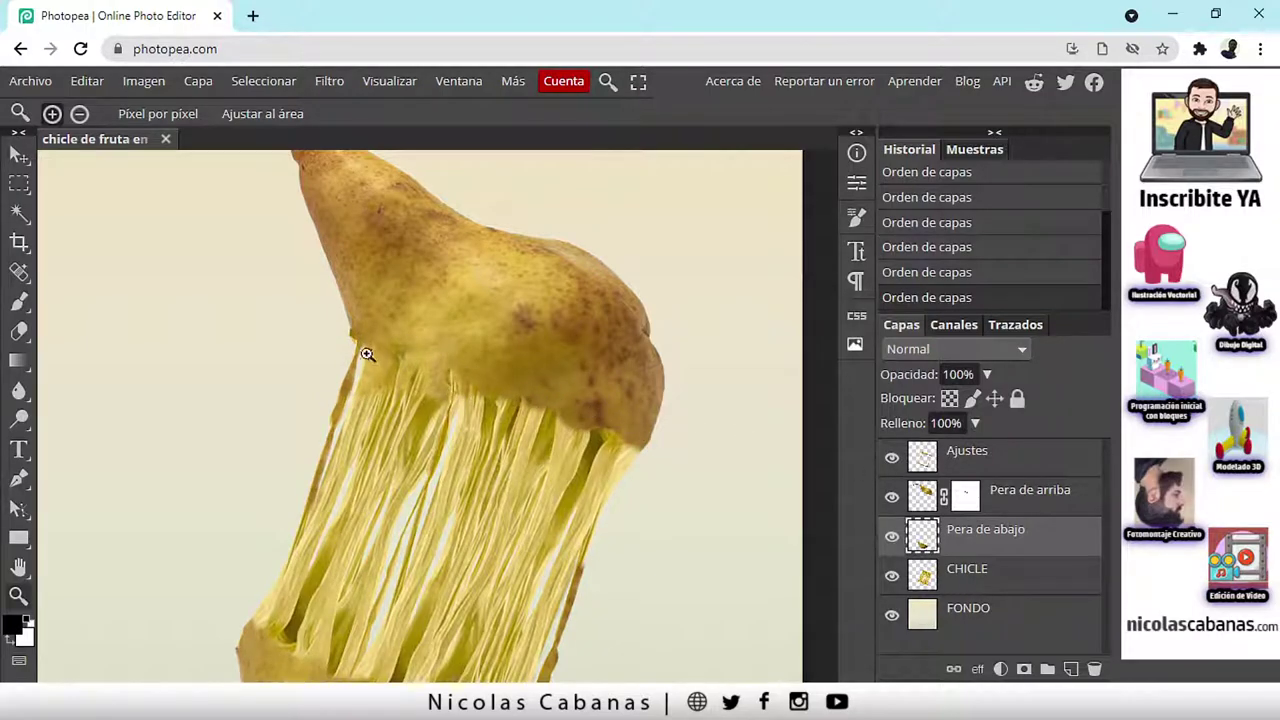
click(891, 459)
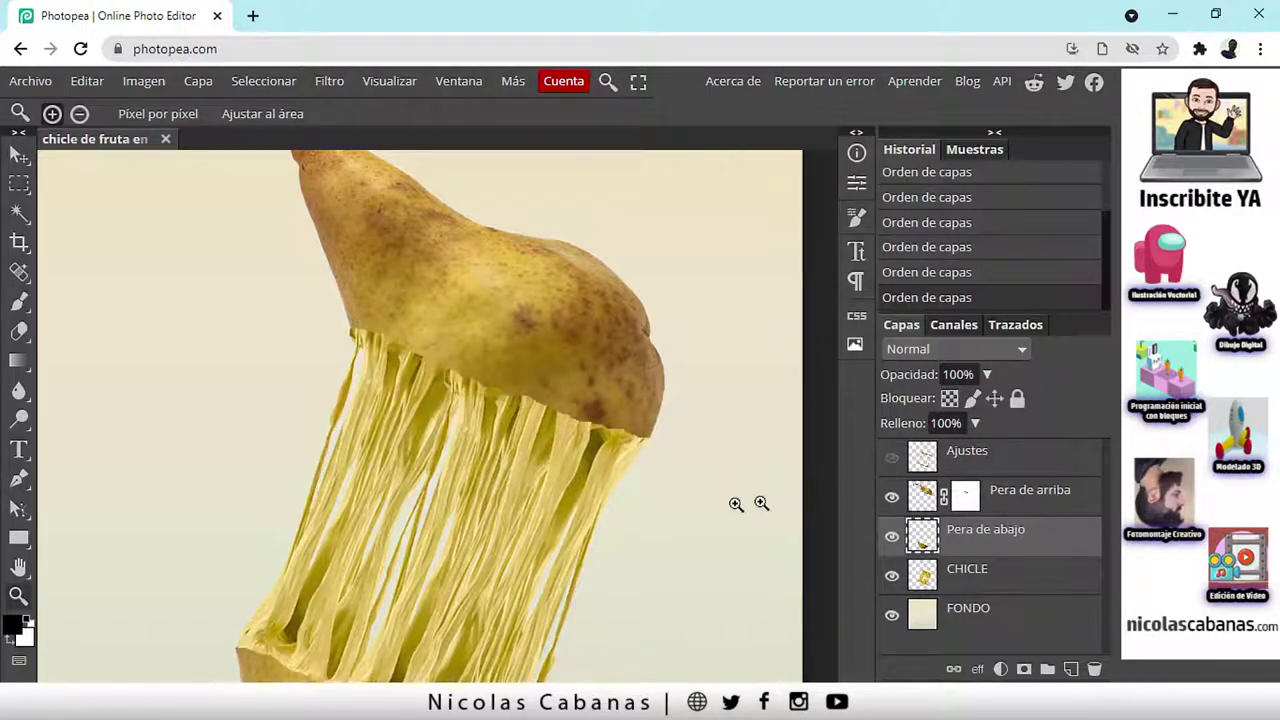
Toggle the FONDO layer off and on to compare the background, and select that layer.
scroll(639, 509, down, 2)
click(891, 615)
click(891, 615)
click(958, 615)
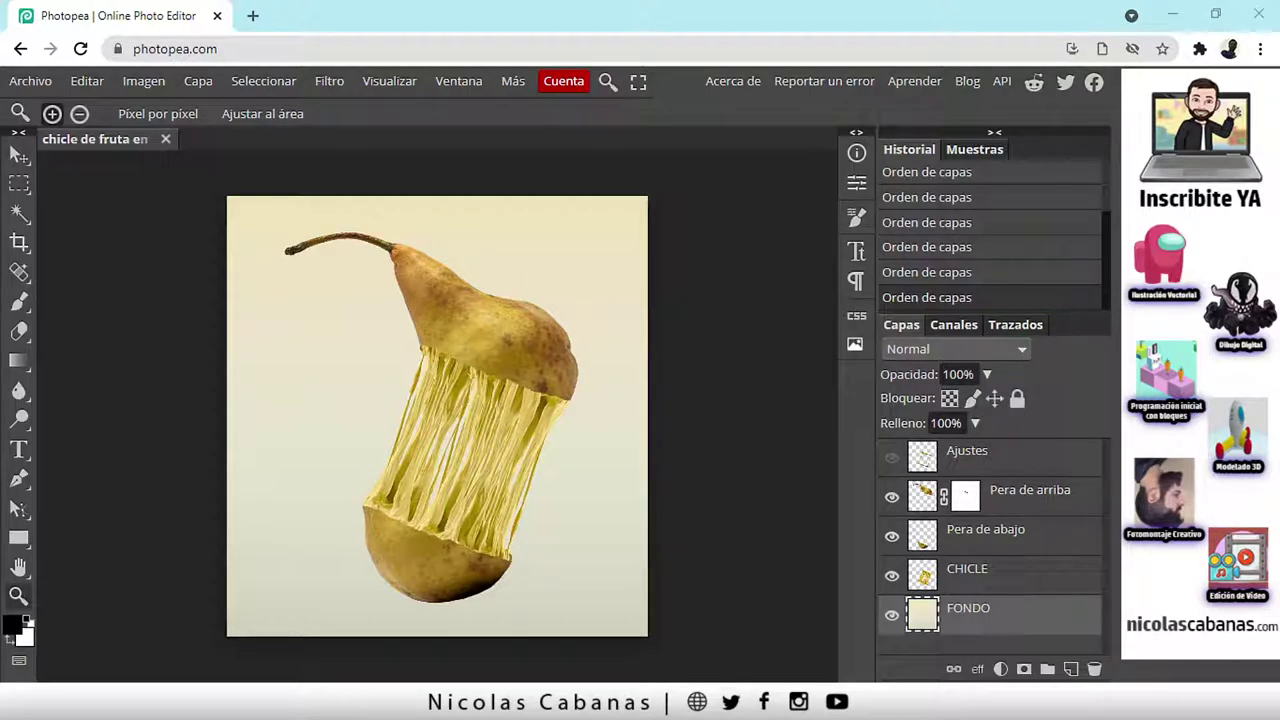
Switch to File Explorer and view the source images Bubble-gum.png and pera.png in Proyectos Photopea, returning to Photopea.
key(alt+Tab)
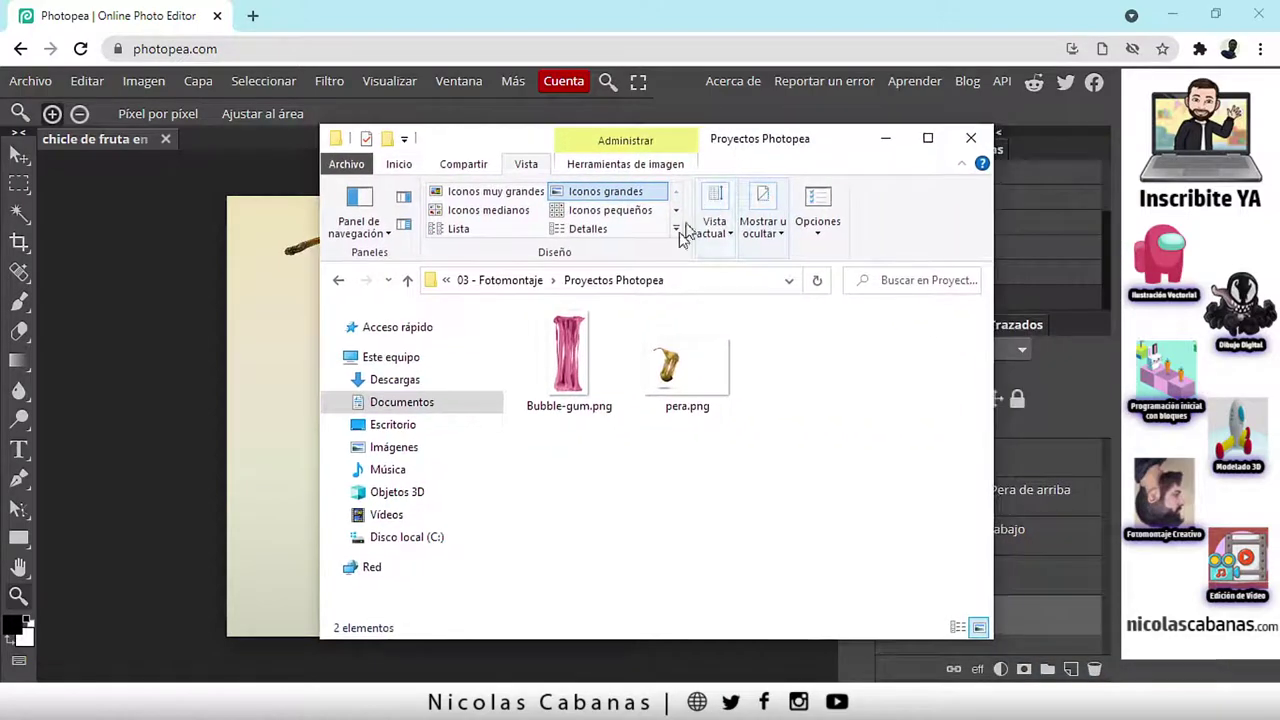
click(580, 415)
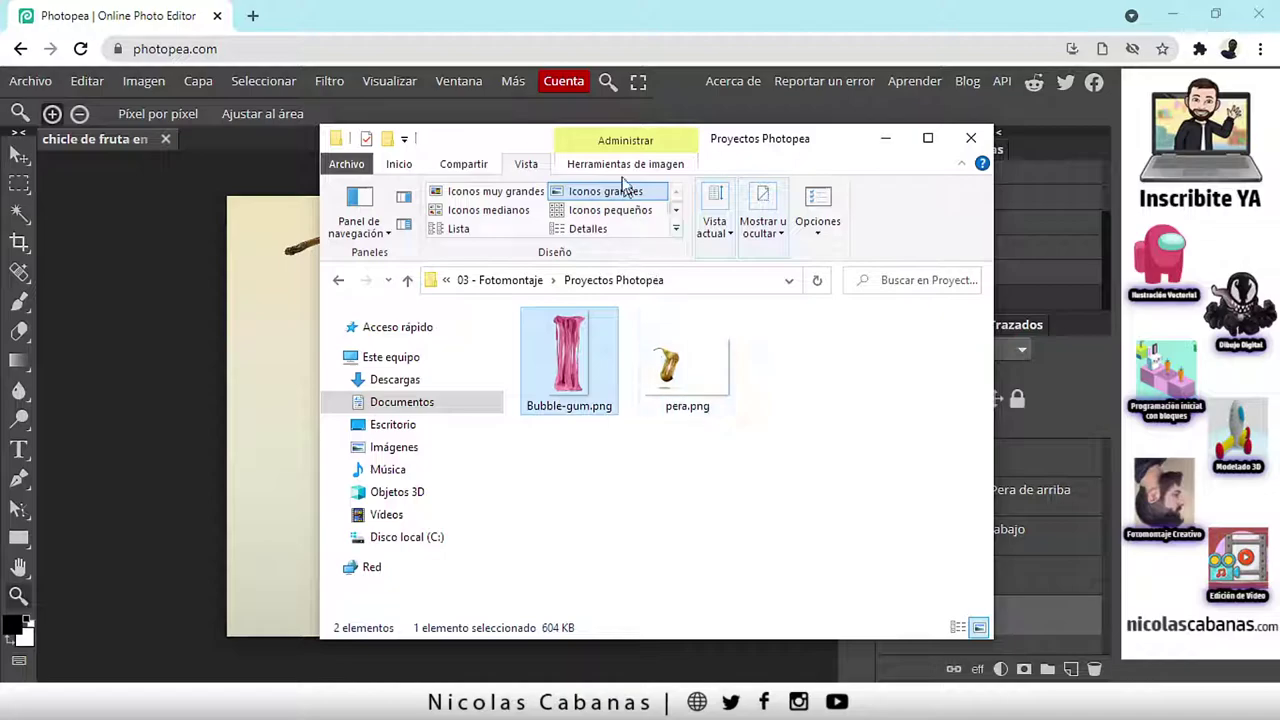
click(667, 378)
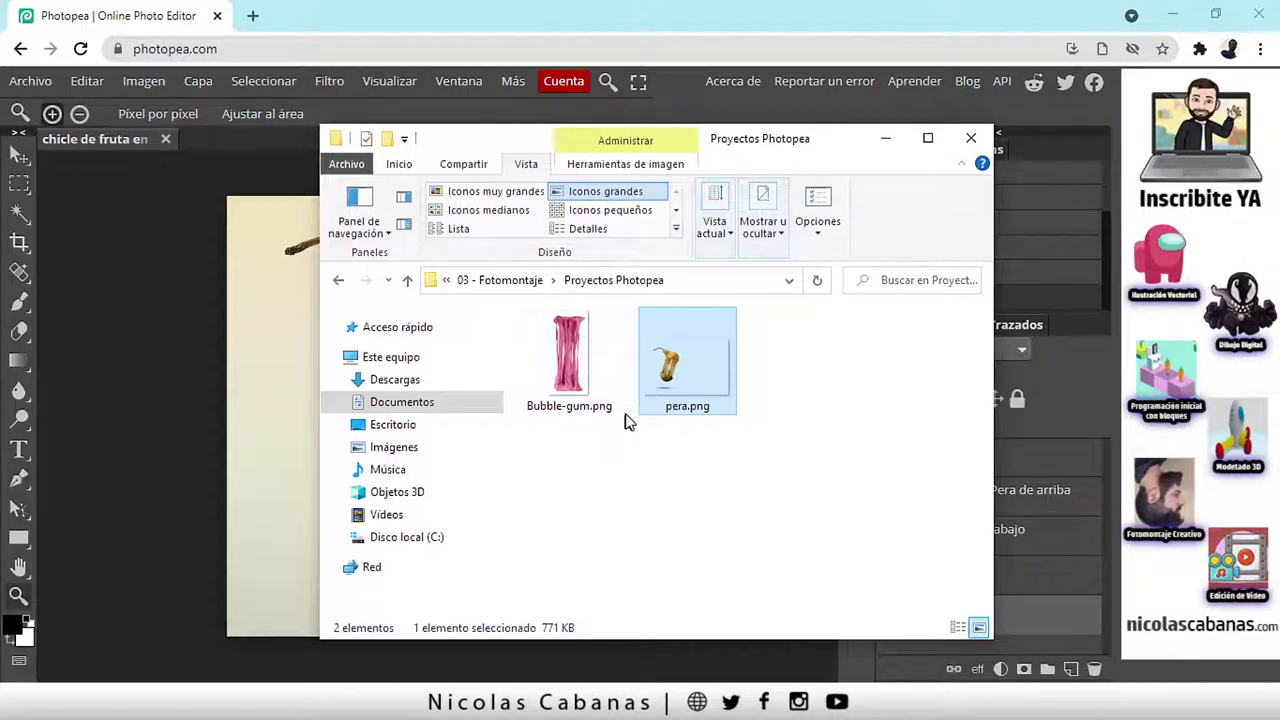
click(583, 374)
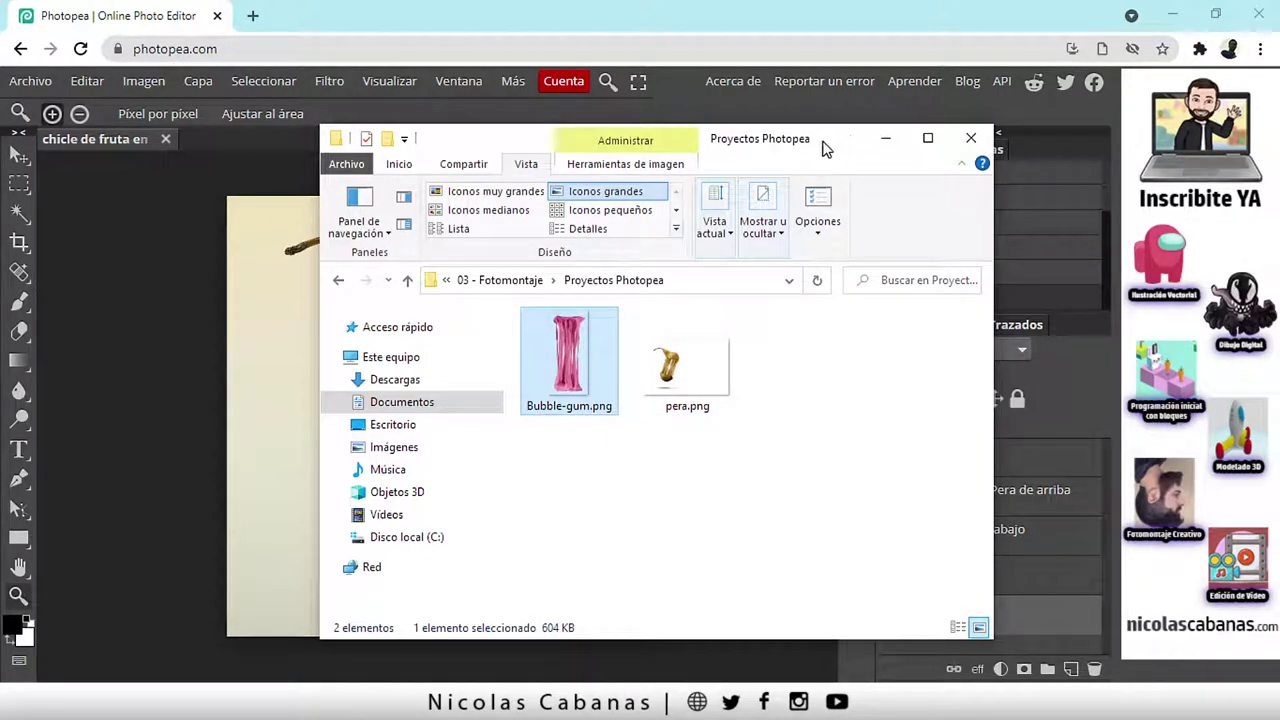
click(885, 138)
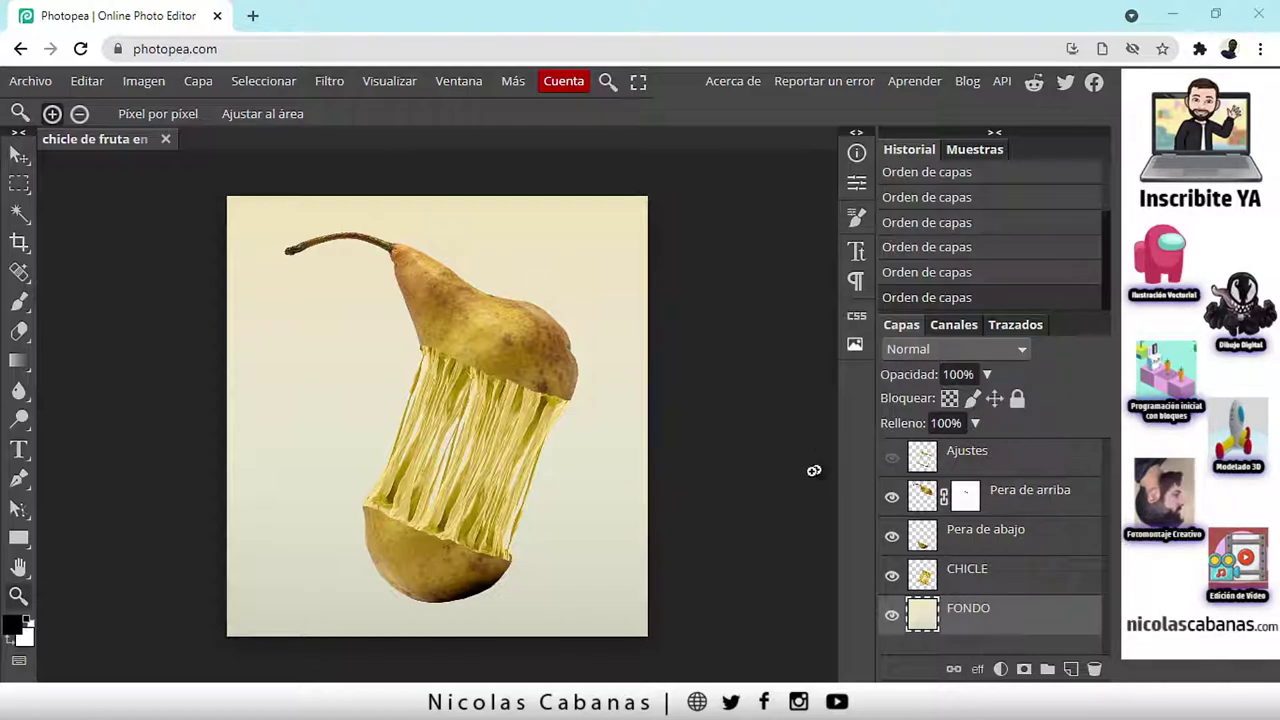
Select the layers one by one from CHICLE up to Ajustes and back down, ending on FONDO.
click(1022, 592)
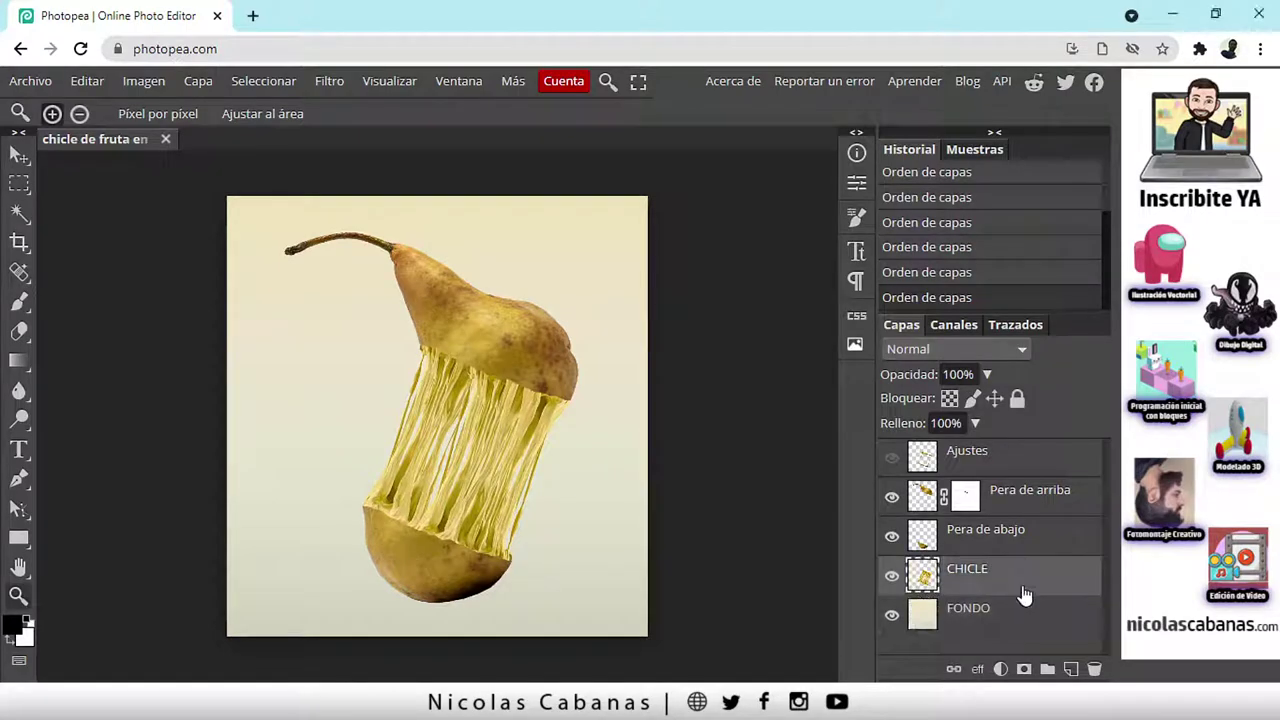
click(1034, 538)
click(1031, 495)
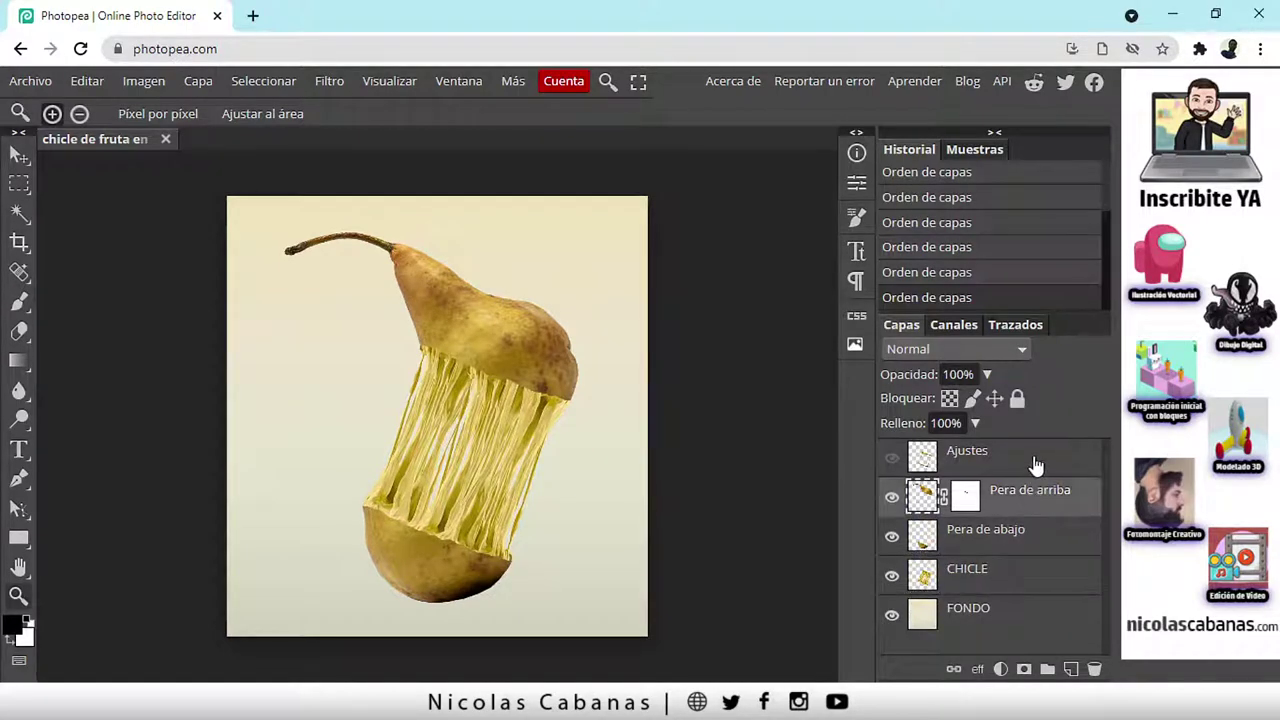
click(1035, 470)
click(1030, 493)
click(1012, 545)
click(995, 572)
click(1003, 615)
click(1010, 591)
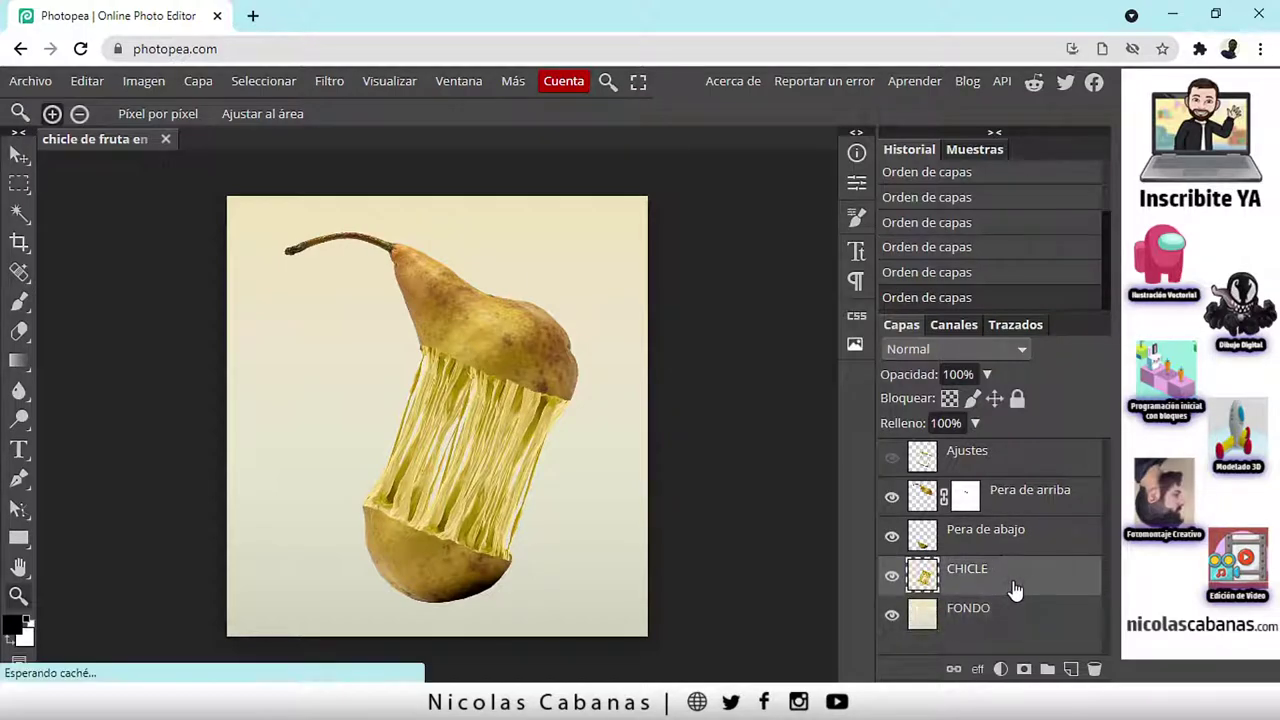
click(1033, 531)
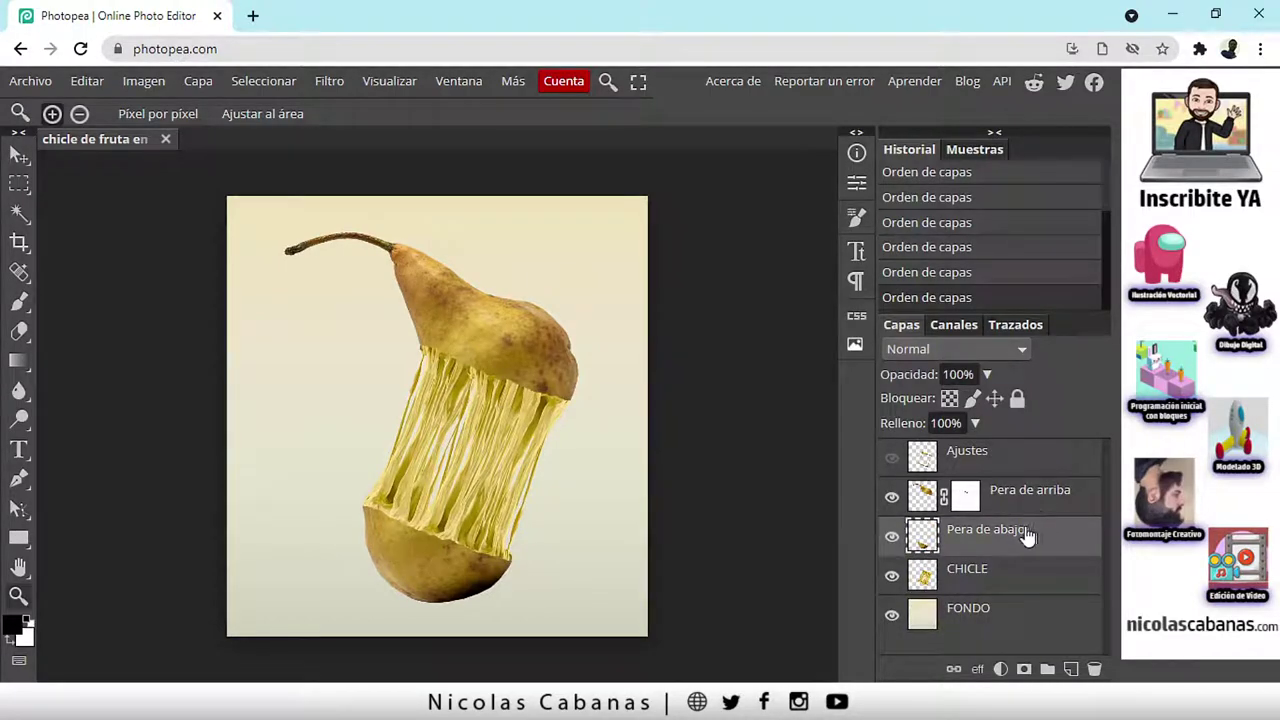
click(966, 611)
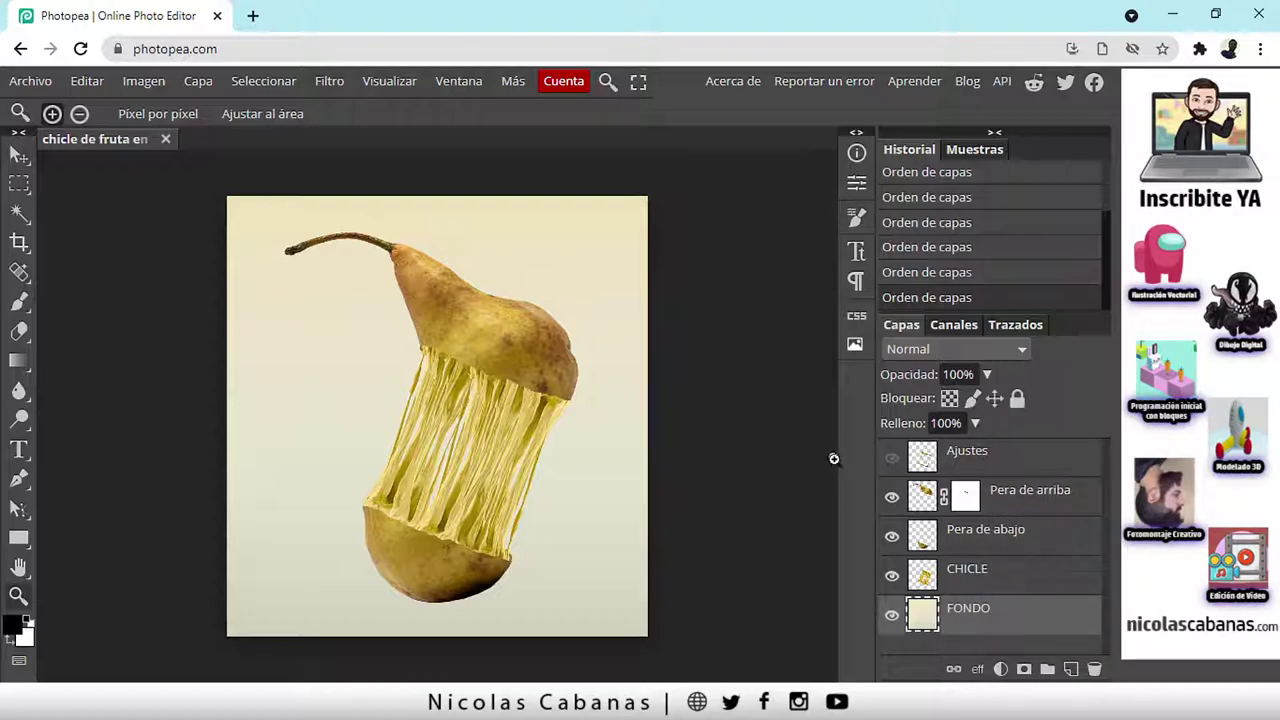
Select the Pera de abajo layer and toggle its visibility to identify the lower pear half up close.
click(1028, 463)
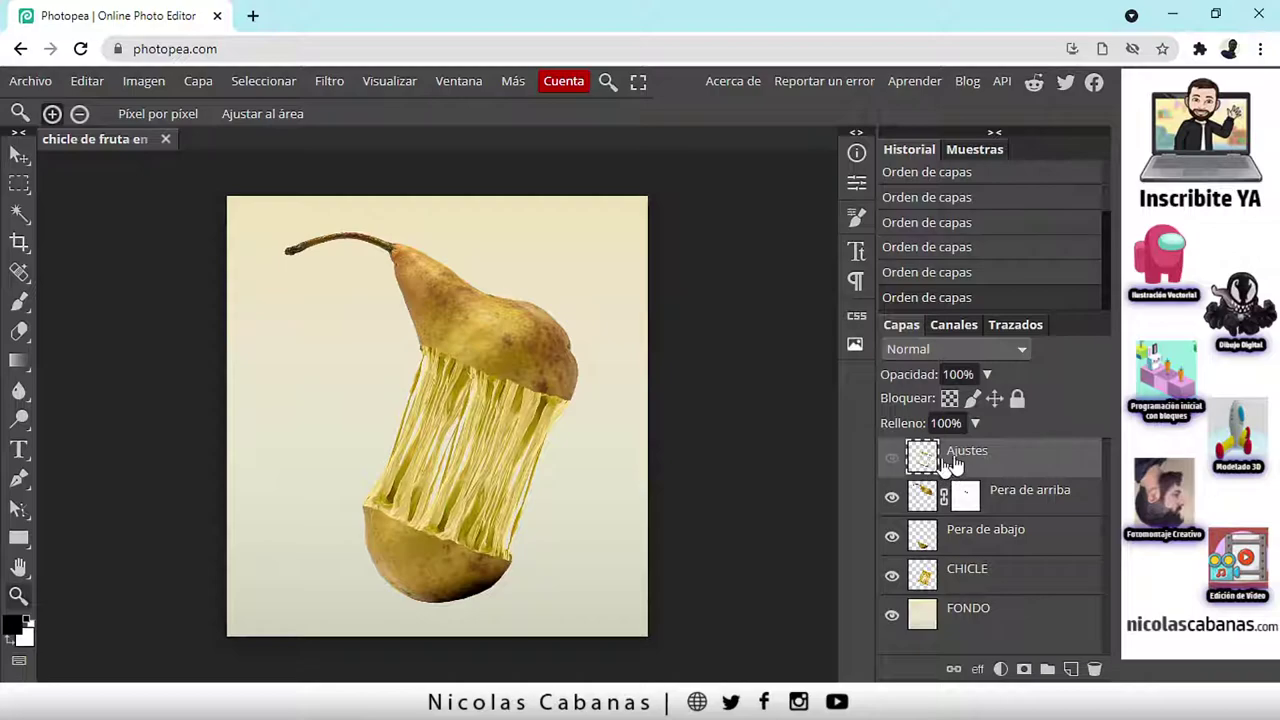
click(983, 538)
click(891, 537)
click(891, 537)
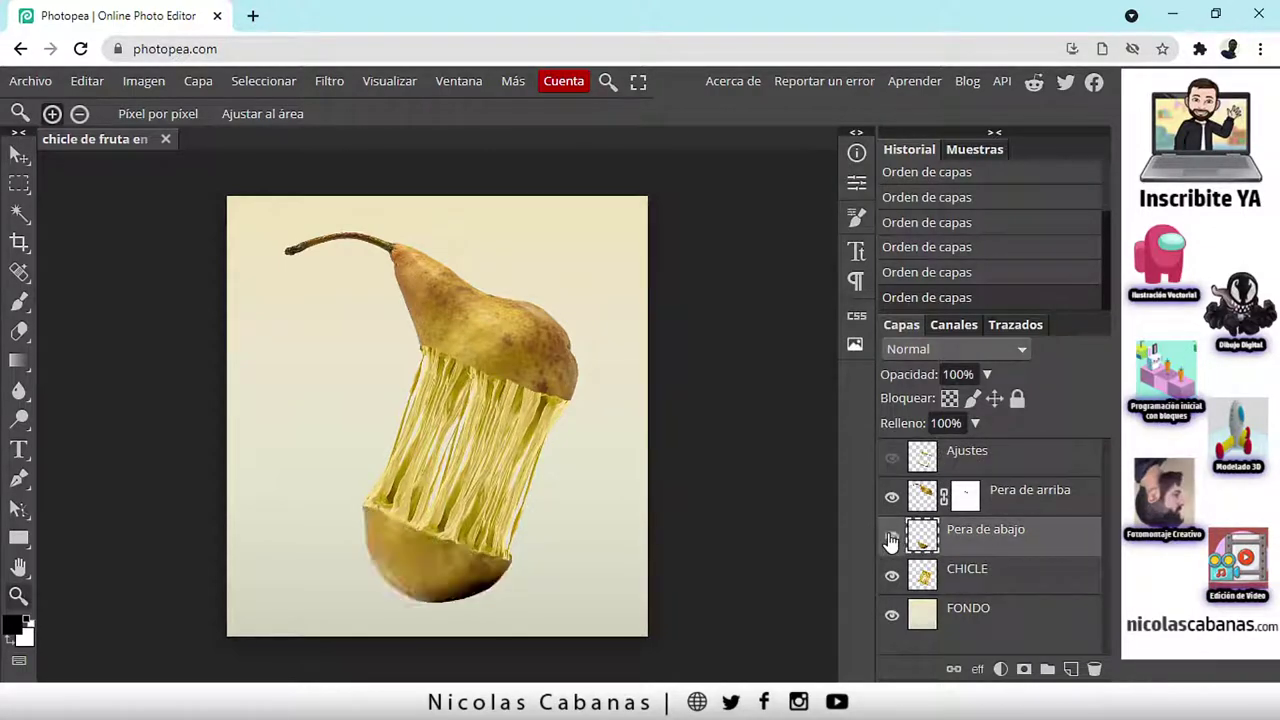
drag(374, 591, 441, 590)
click(891, 537)
click(891, 537)
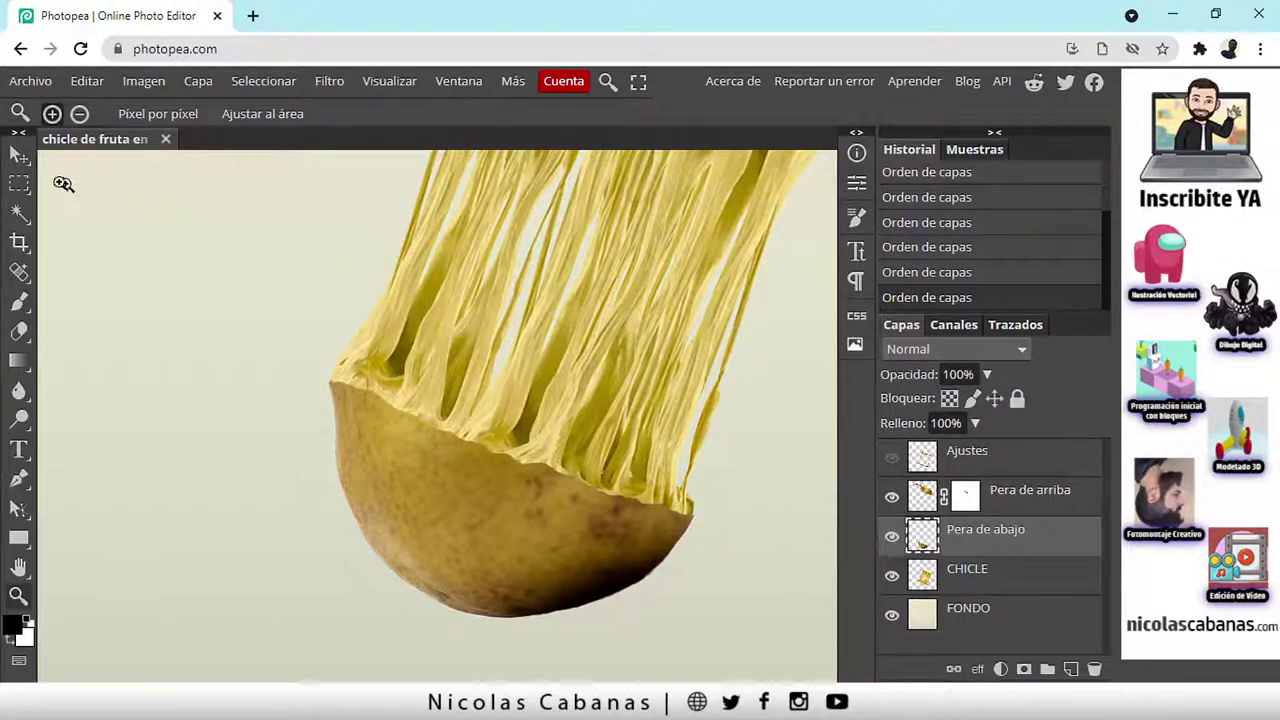
Use the Move tool to shift Pera de abajo slightly right, CHICLE right and down, and Pera de arriba slightly left and down.
click(19, 158)
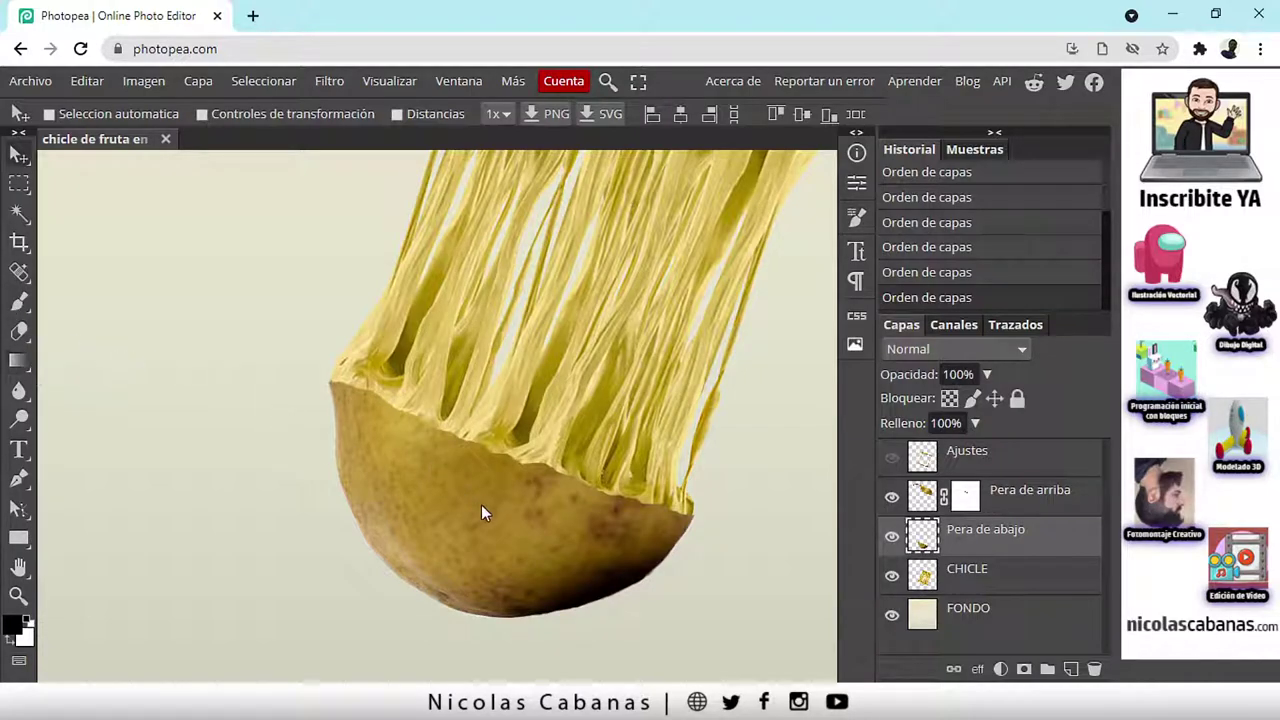
drag(474, 508, 421, 447)
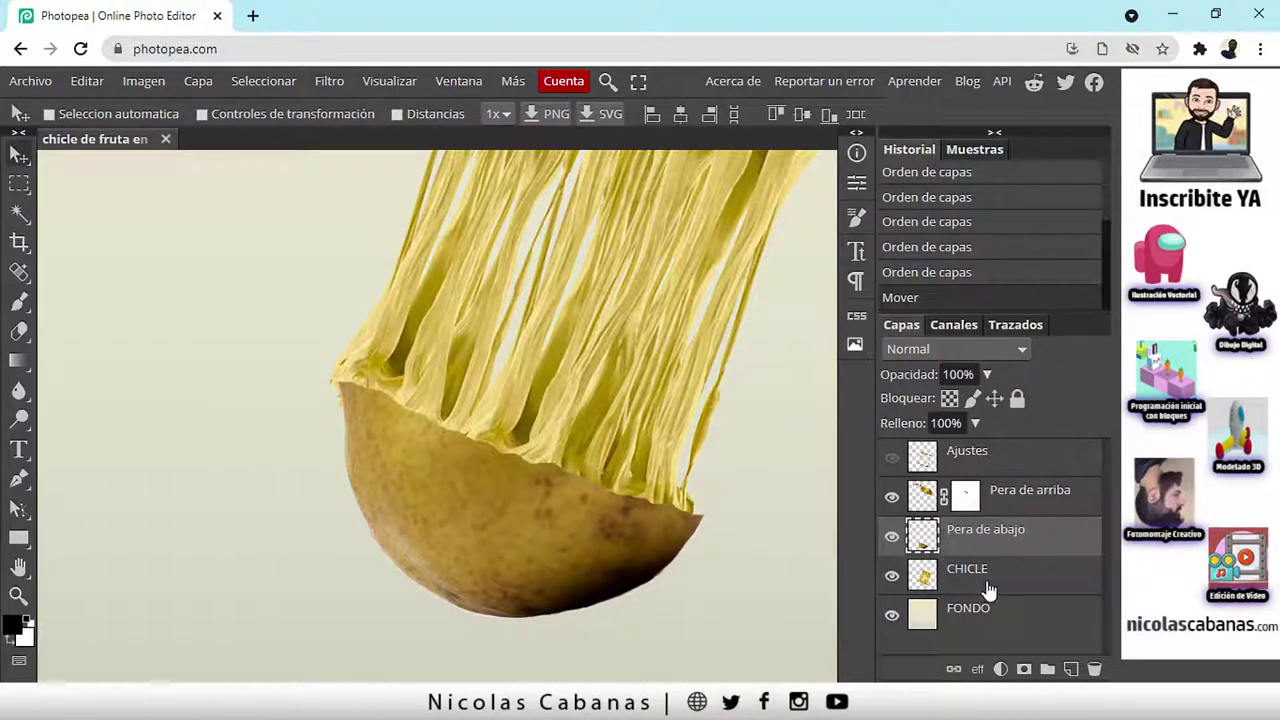
click(988, 590)
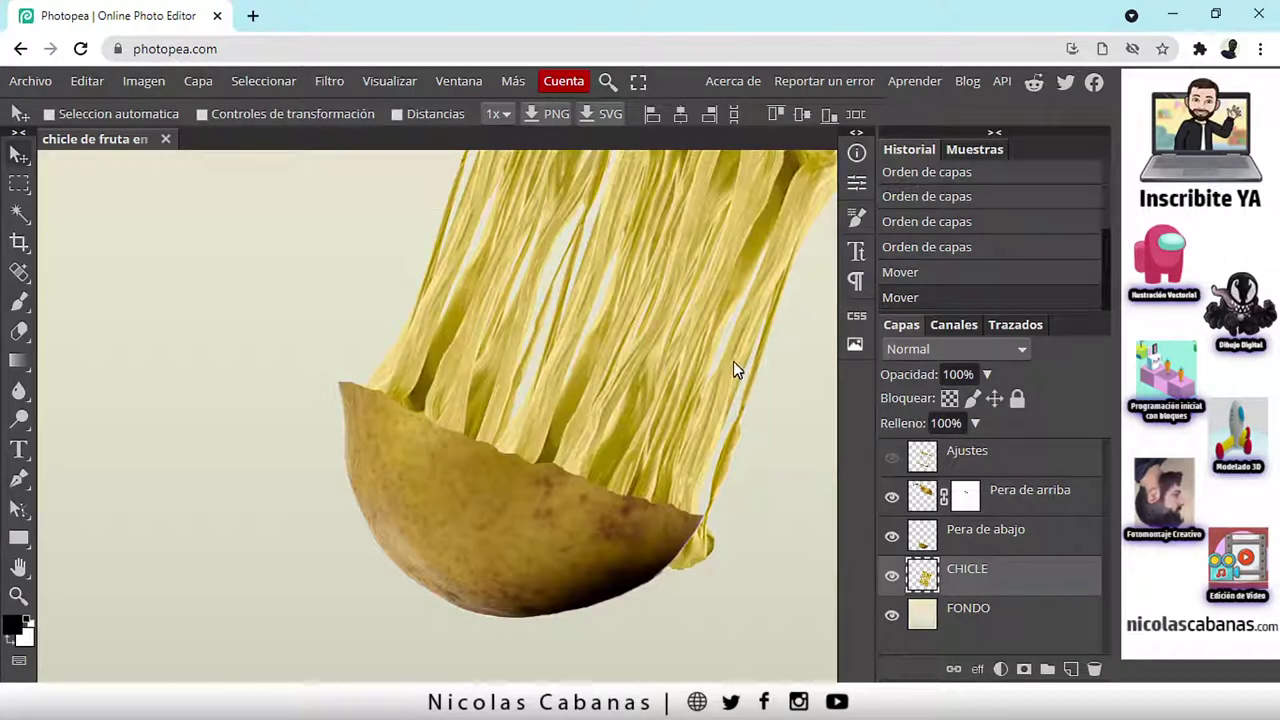
scroll(733, 363, down, 6)
scroll(414, 414, up, 4)
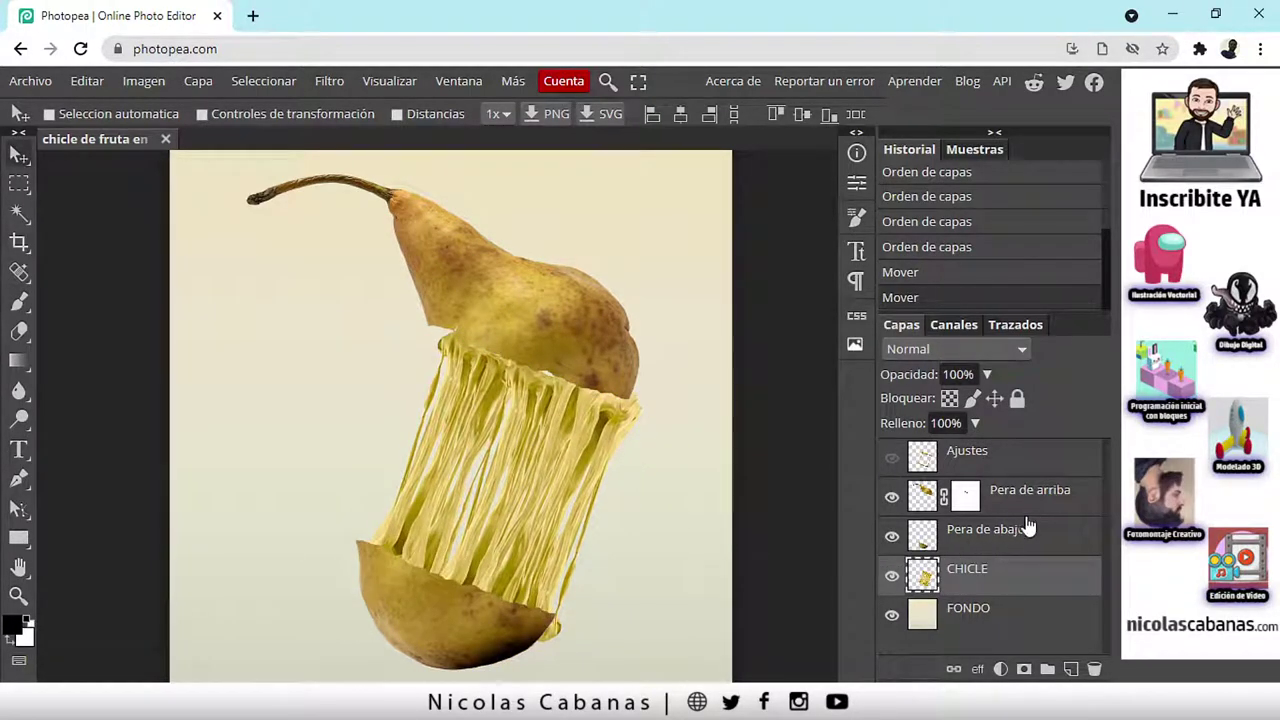
click(1043, 507)
drag(575, 355, 548, 348)
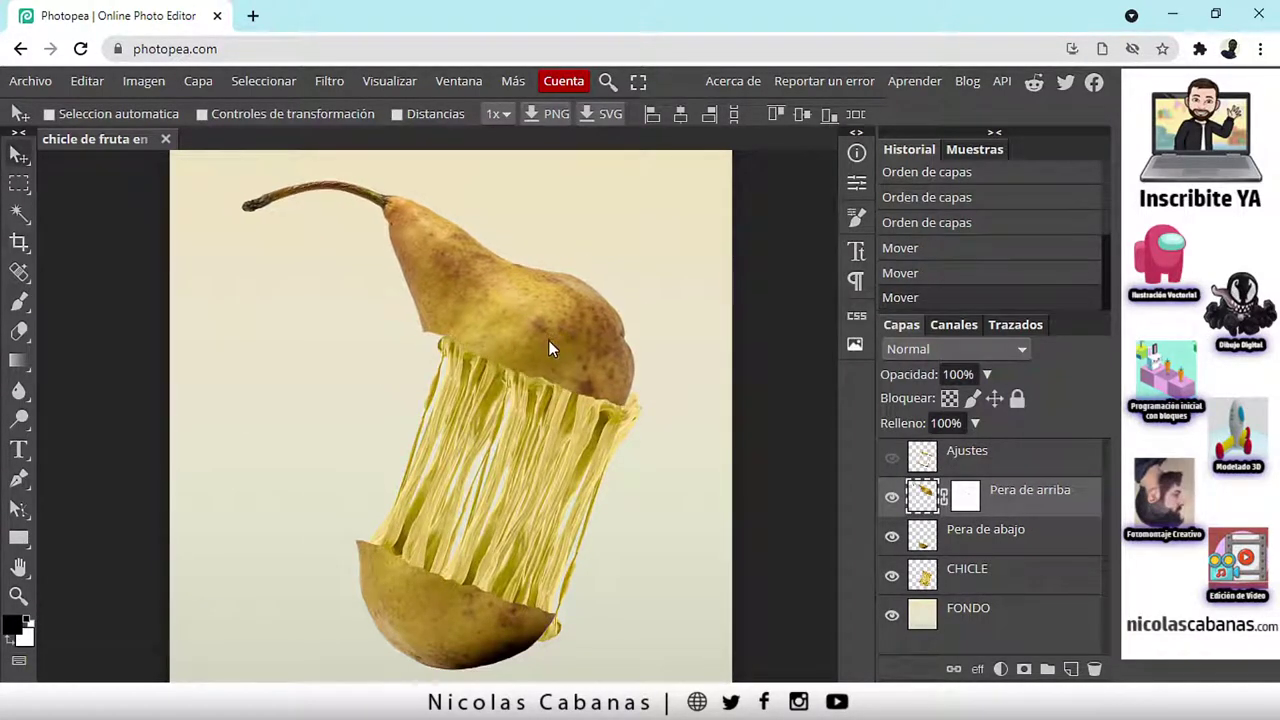
View the tools grouped with Move and activate the Artboard tool (Herramienta de Mesas de Trabajo).
right_click(23, 160)
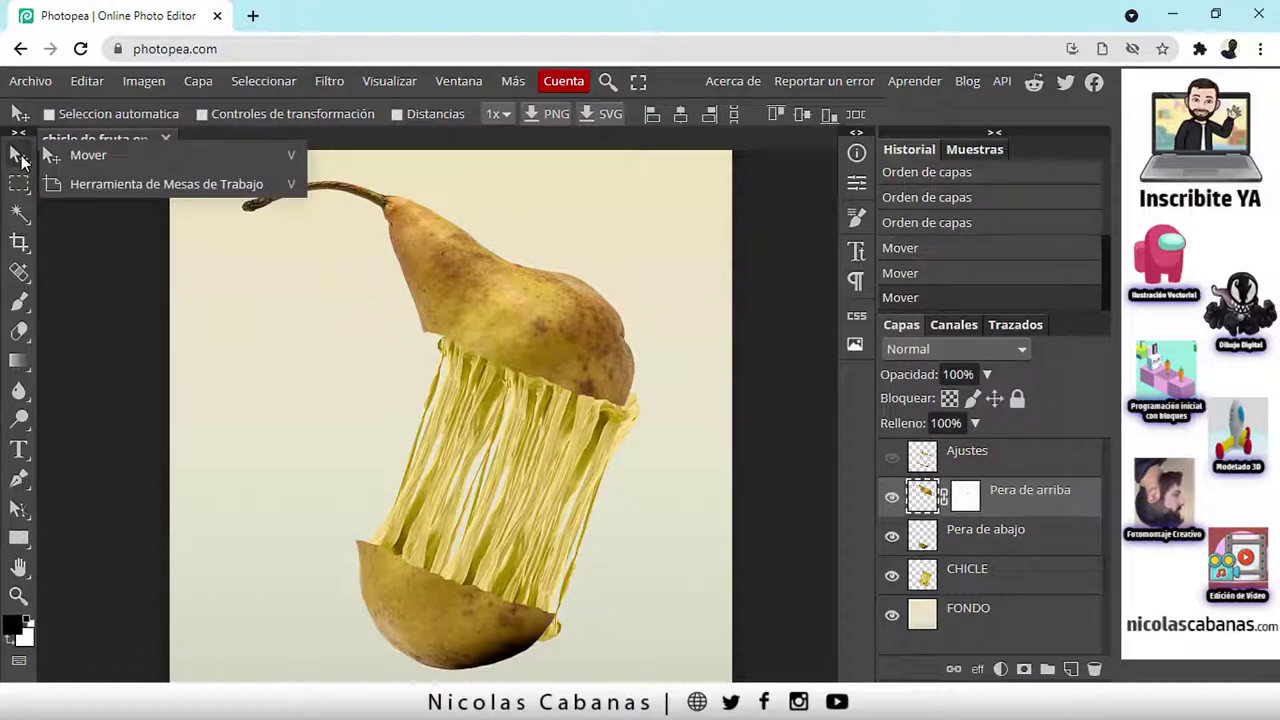
click(24, 162)
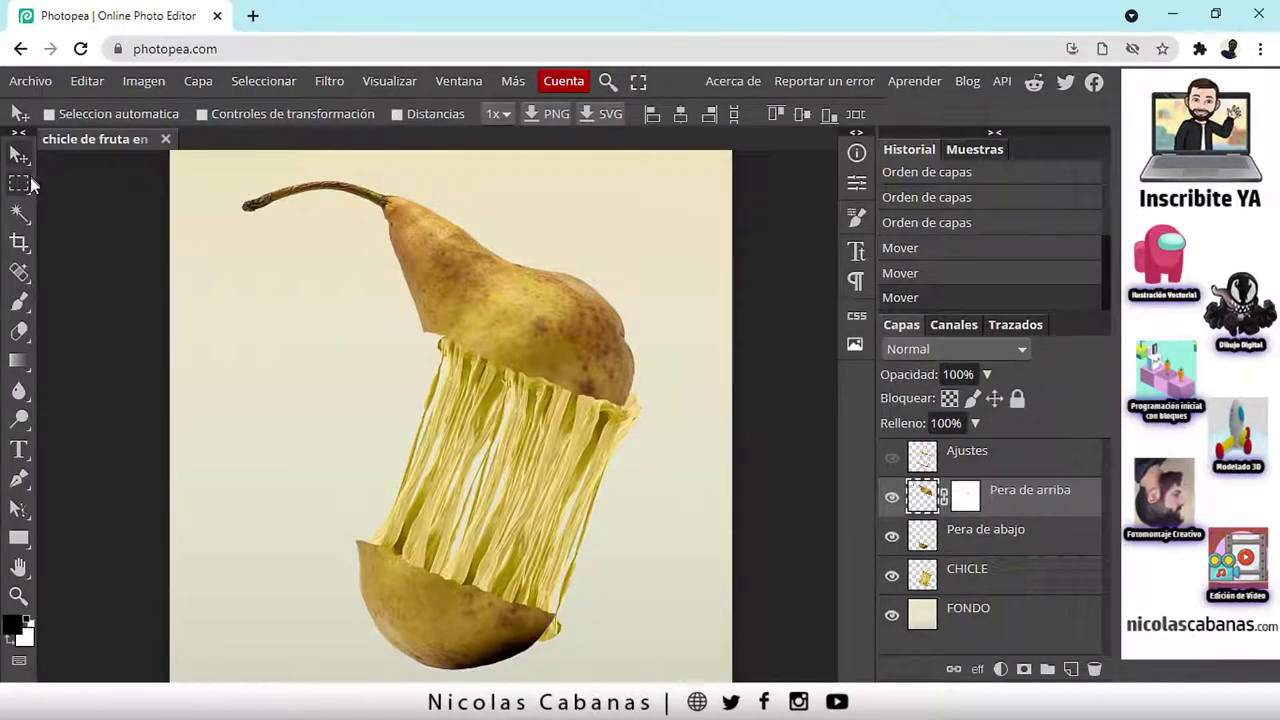
right_click(19, 162)
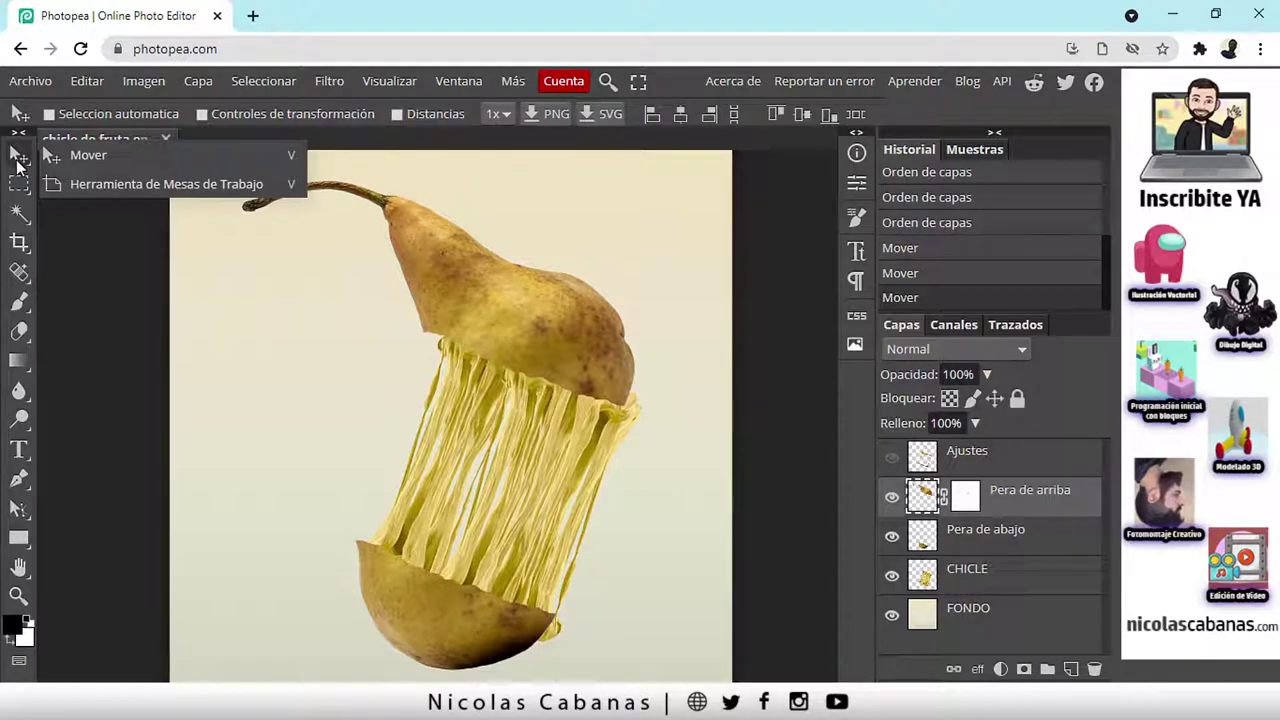
click(100, 180)
scroll(392, 410, down, 4)
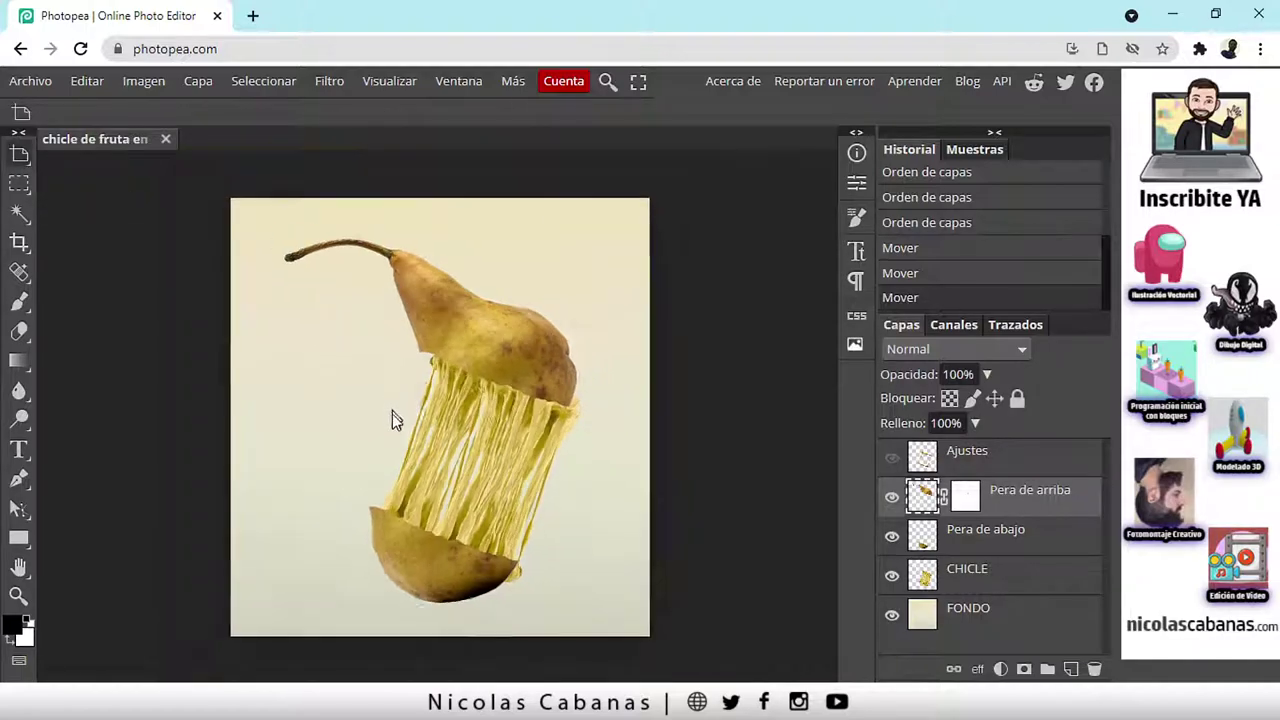
Switch back to the Move tool (Mover) and review the tools grouped with it.
scroll(400, 475, up, 1)
scroll(401, 479, up, 3)
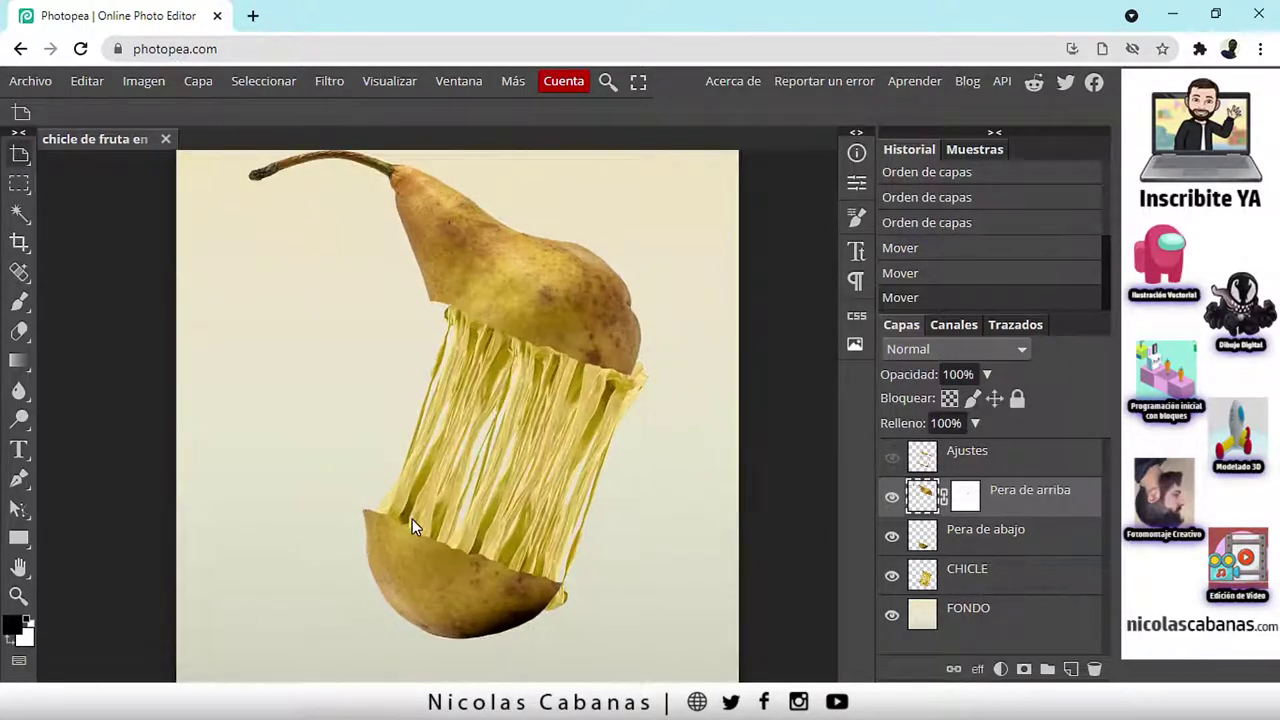
scroll(412, 519, down, 2)
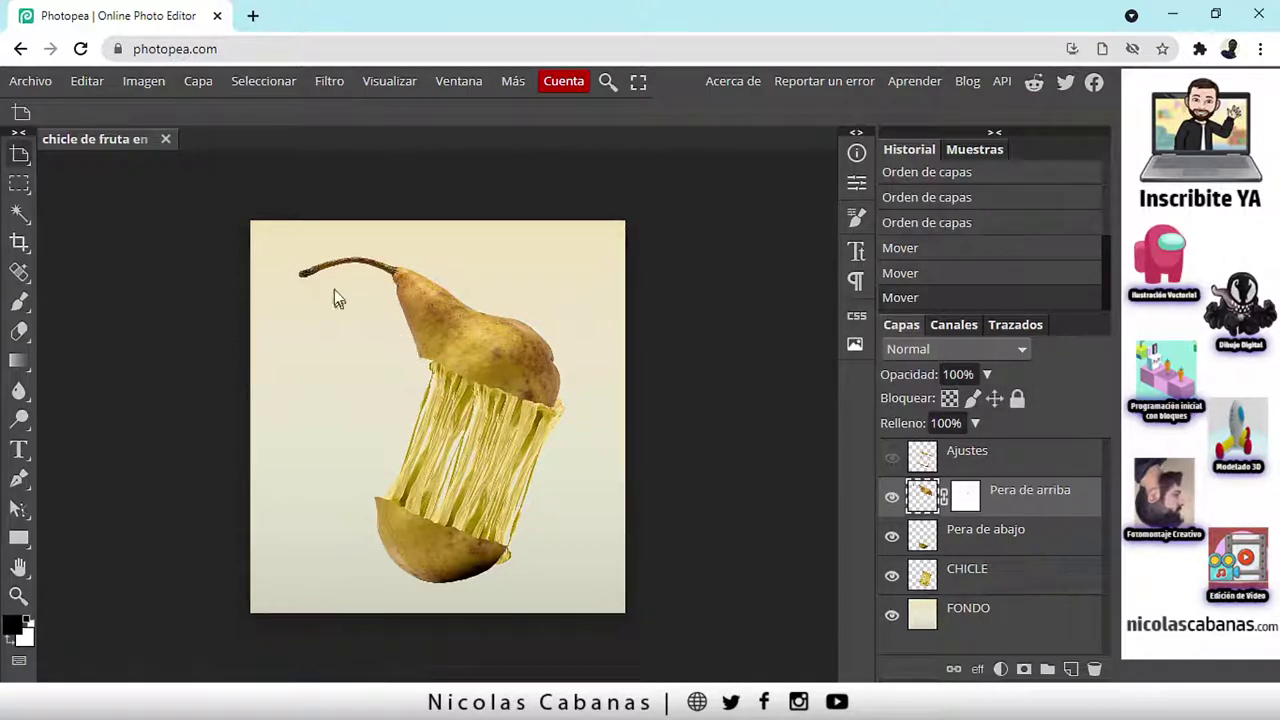
right_click(21, 160)
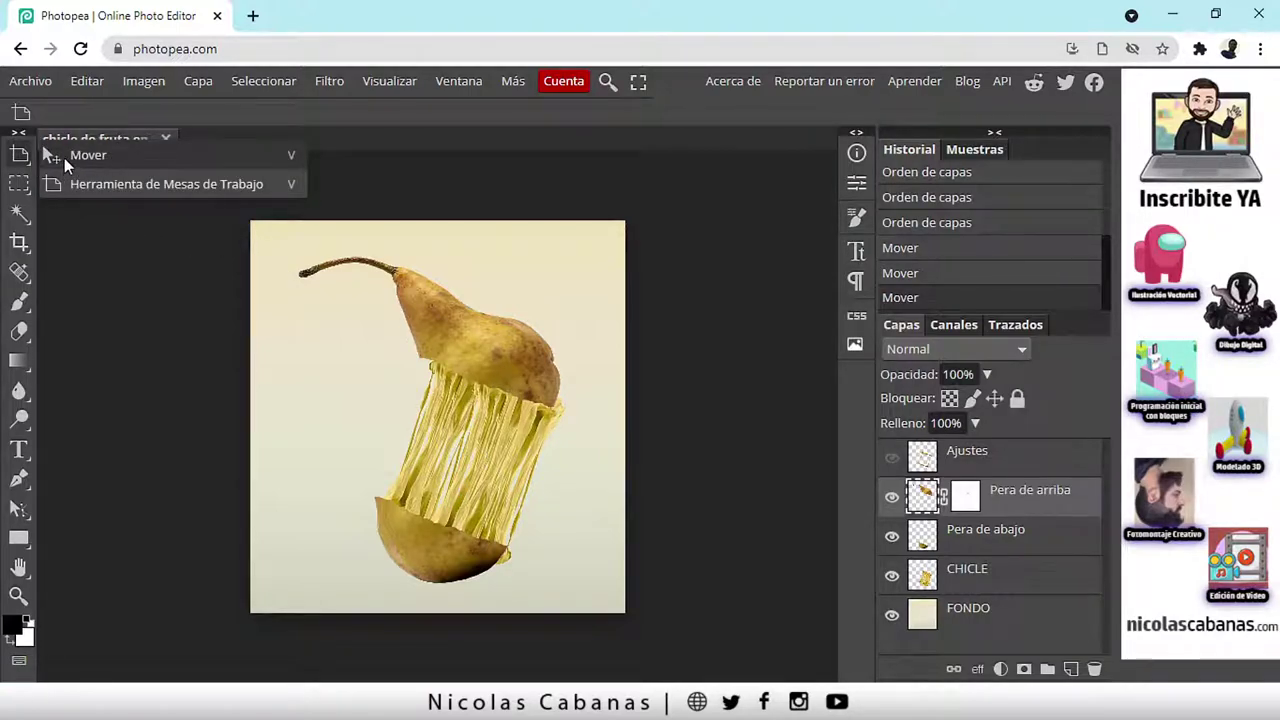
click(115, 158)
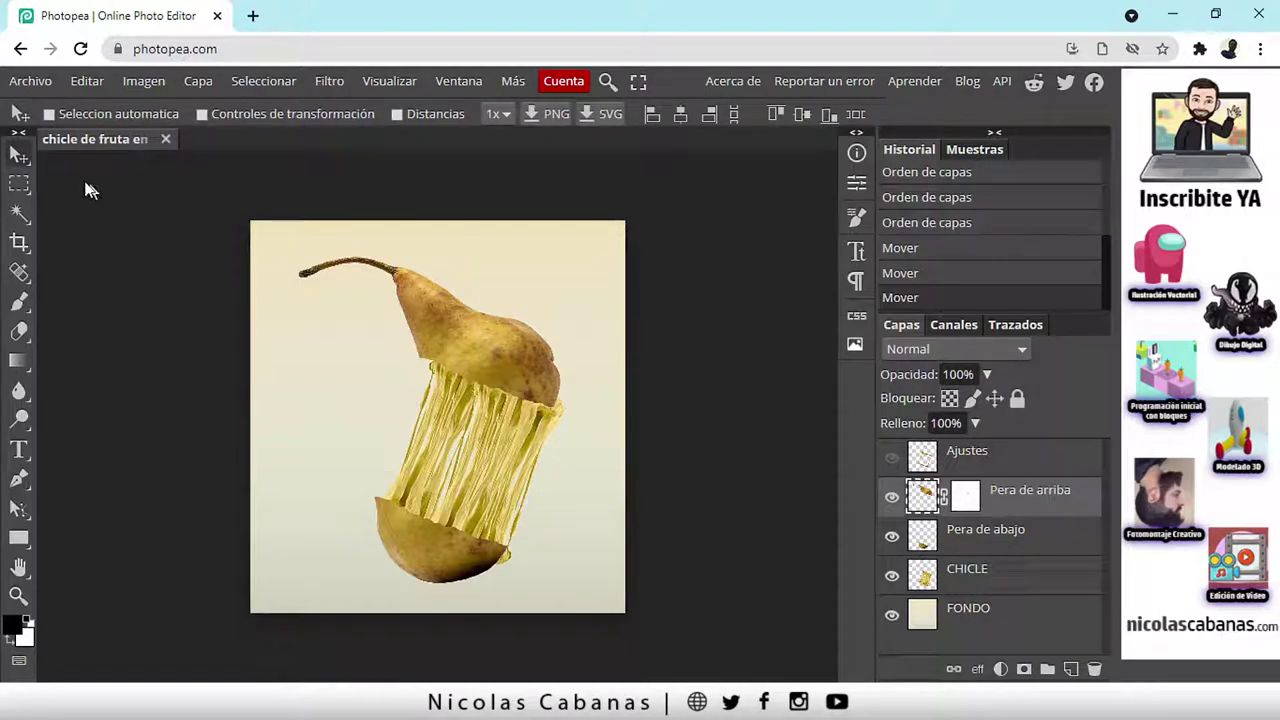
right_click(17, 157)
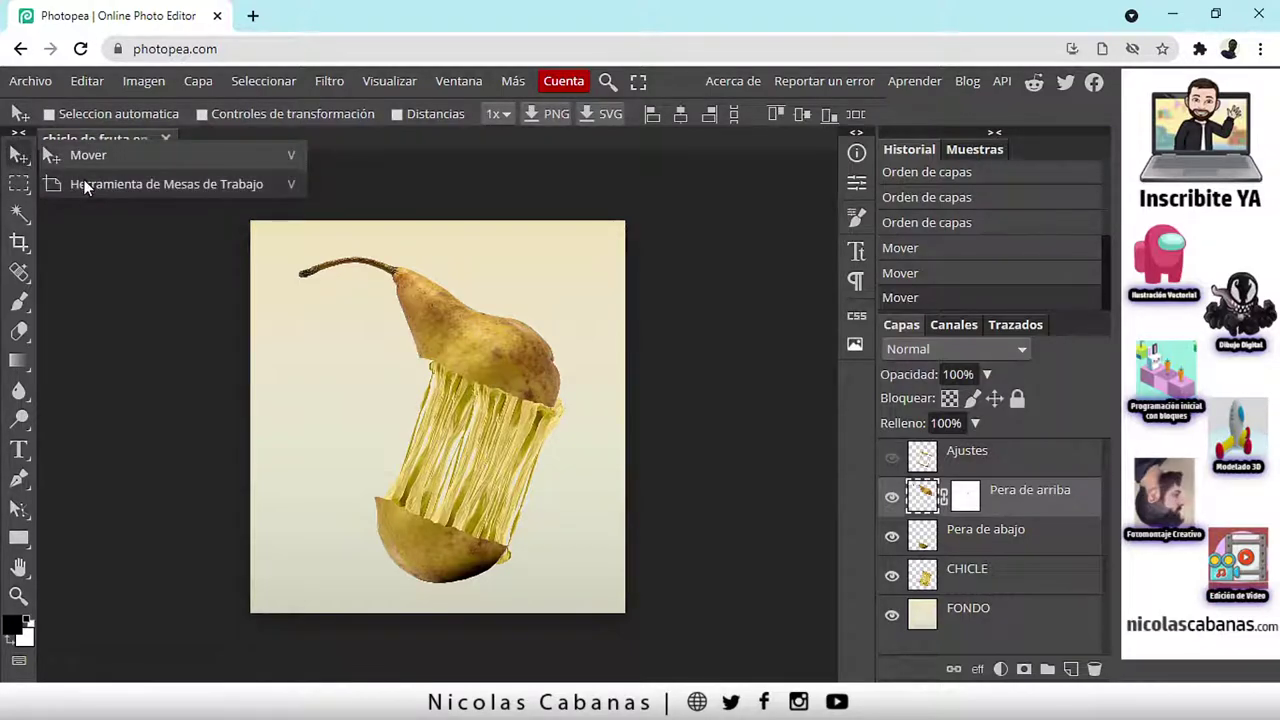
click(18, 162)
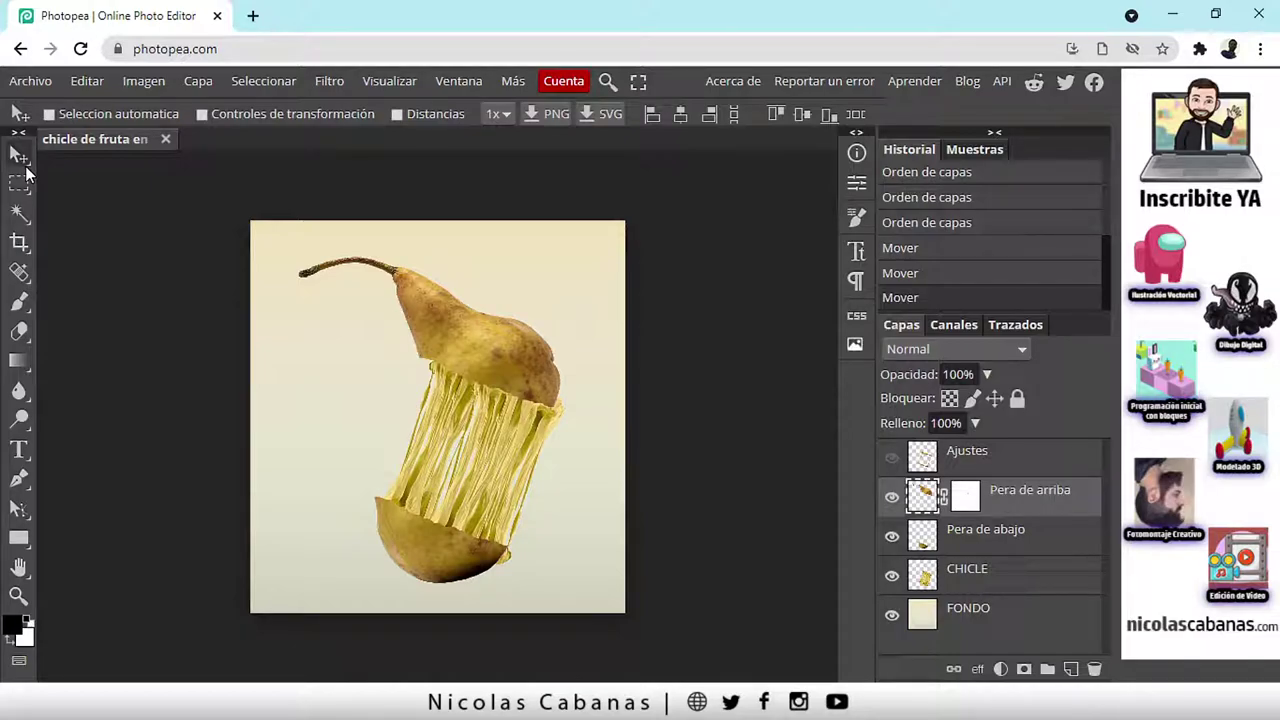
right_click(19, 152)
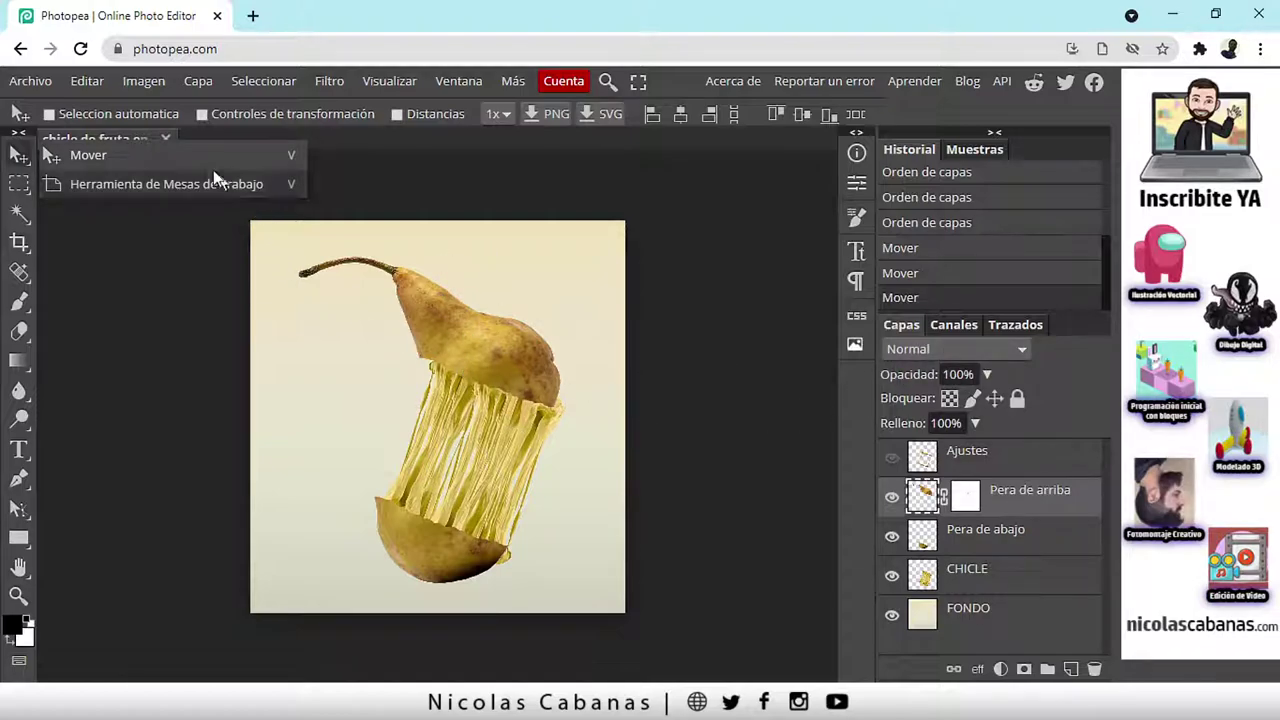
click(160, 155)
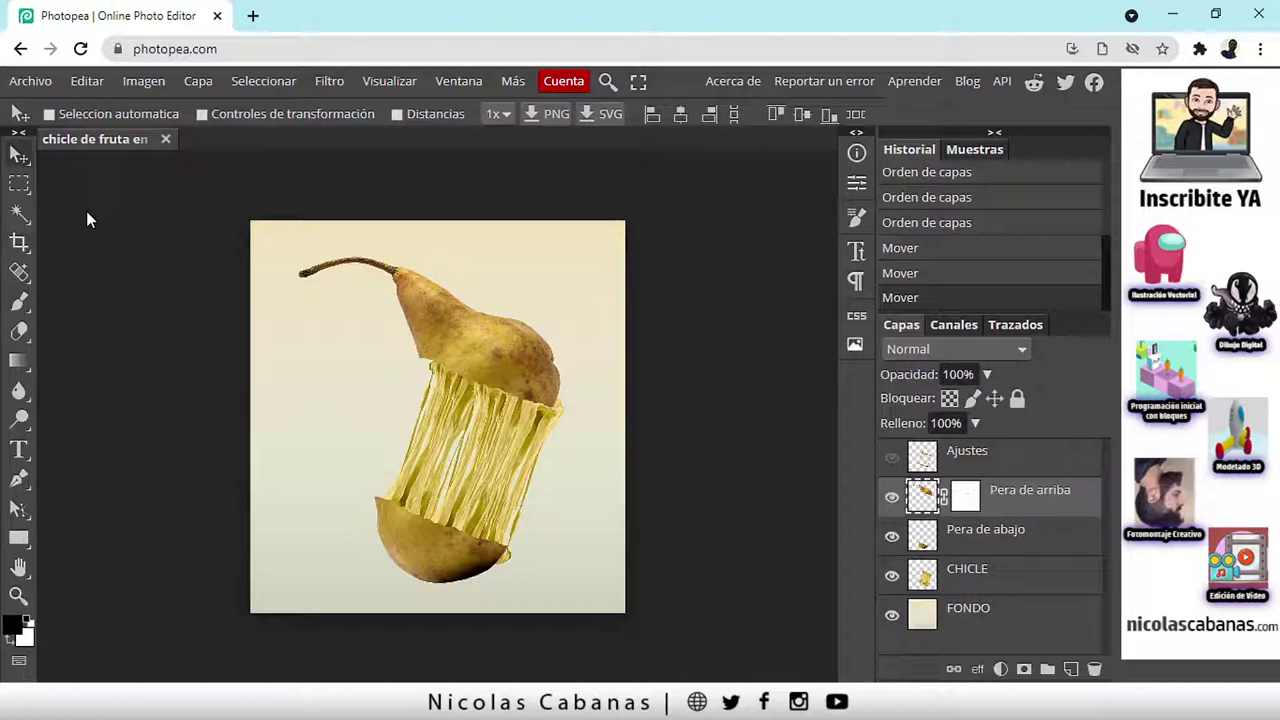
Practise rectangular selections over the pear and gum, clearing some attempts, and end with one from the stem across the upper pear half.
click(25, 193)
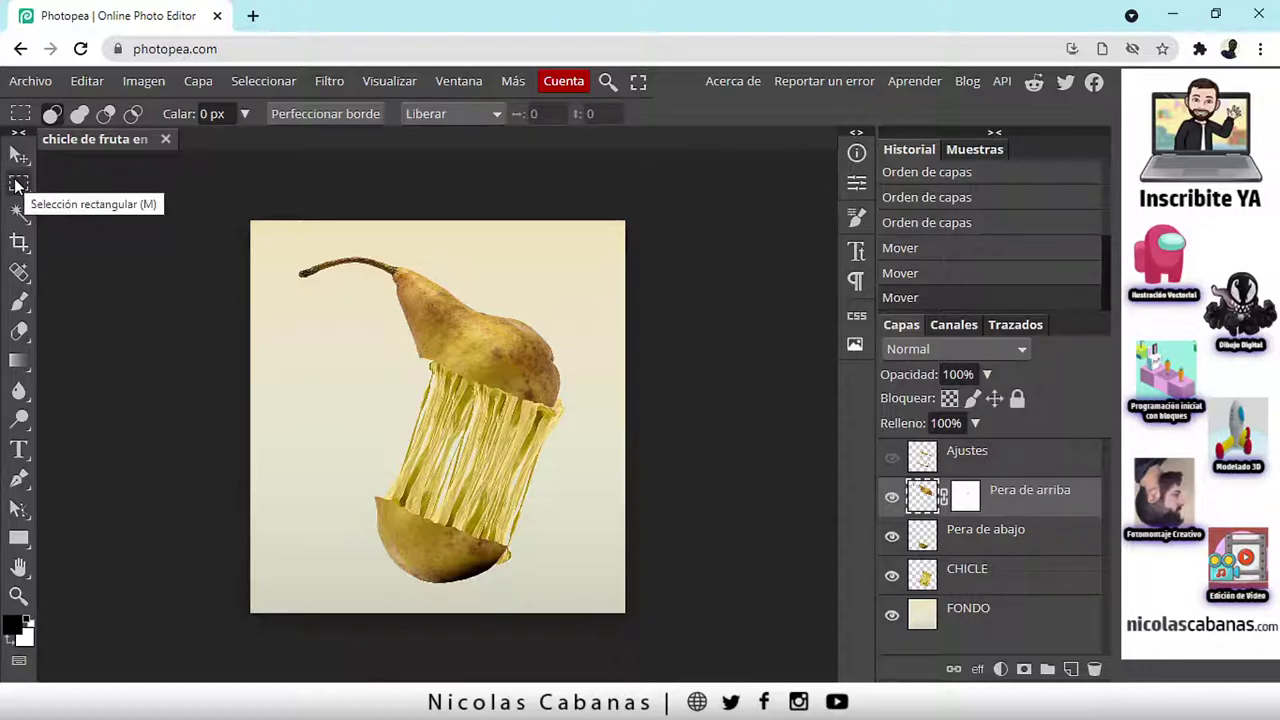
drag(302, 251, 577, 455)
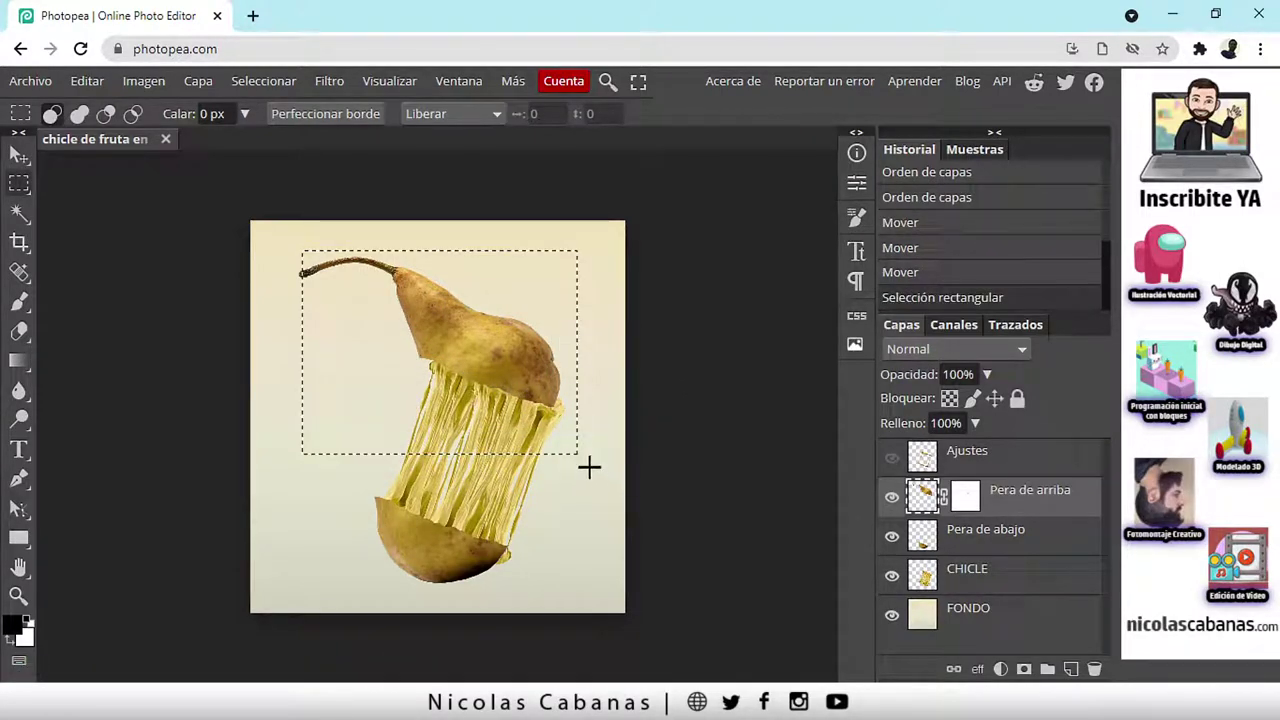
drag(350, 526, 497, 401)
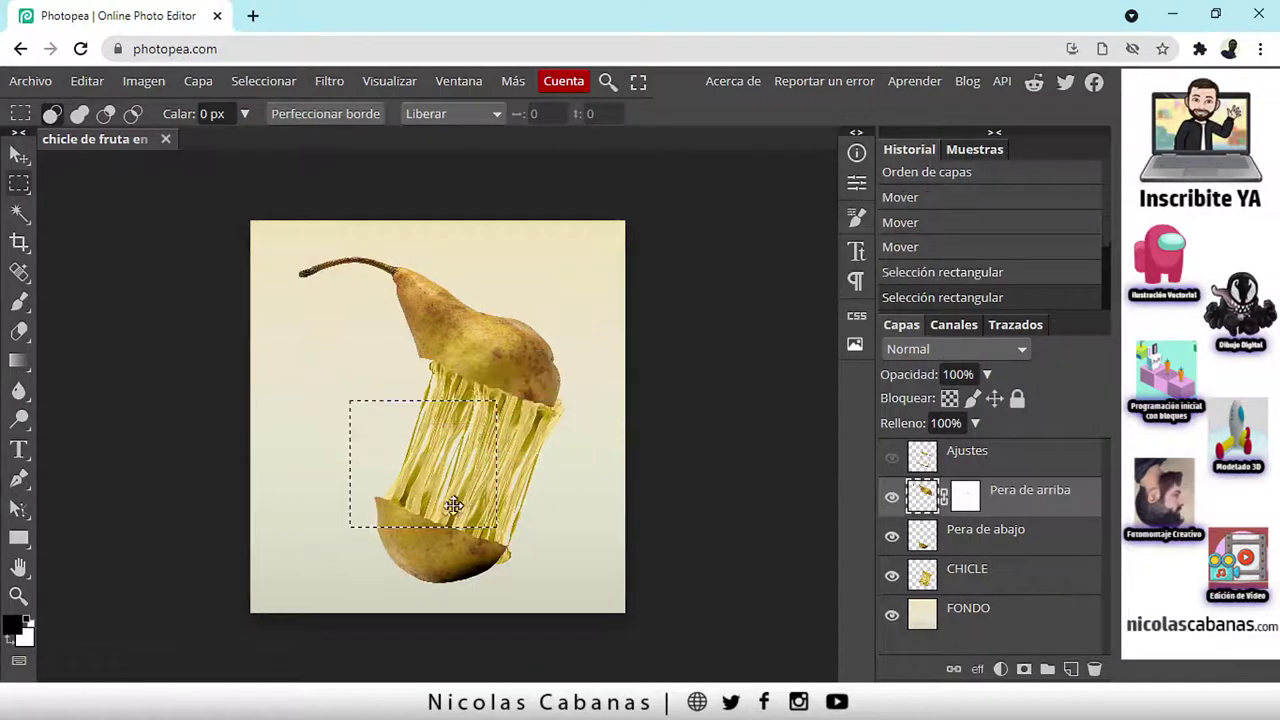
click(300, 314)
drag(307, 319, 483, 494)
click(431, 276)
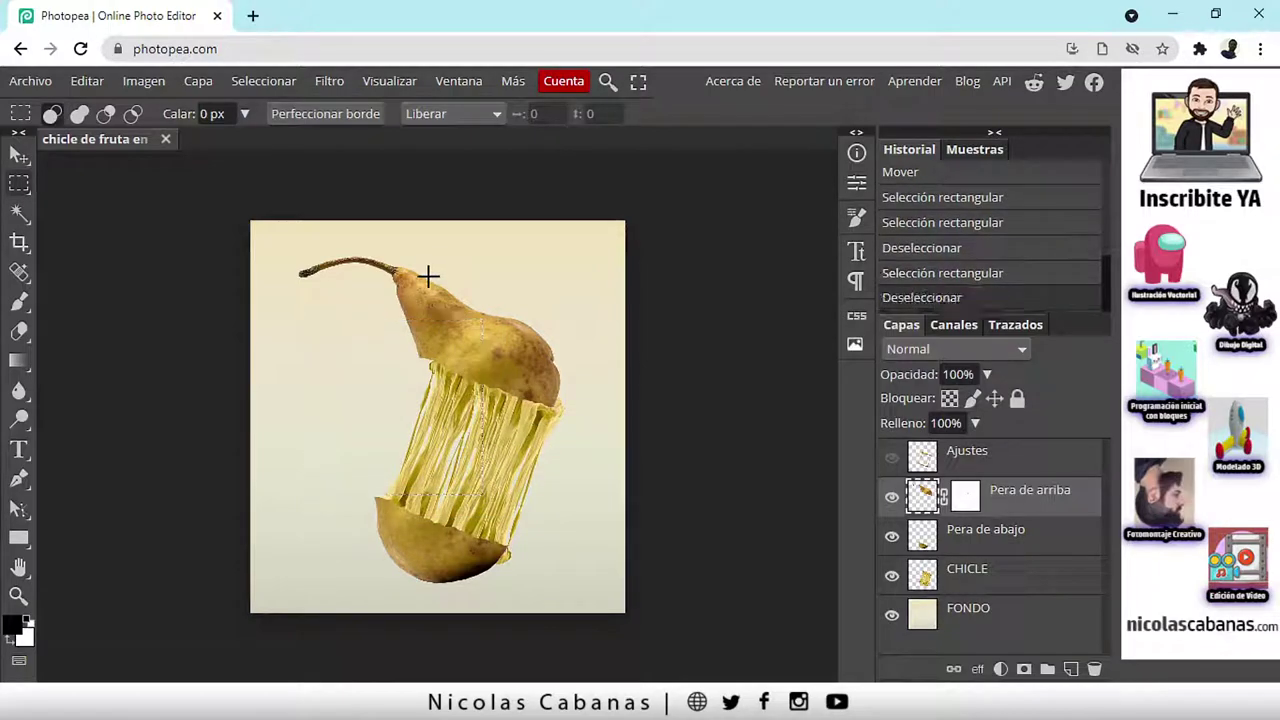
drag(308, 268, 497, 404)
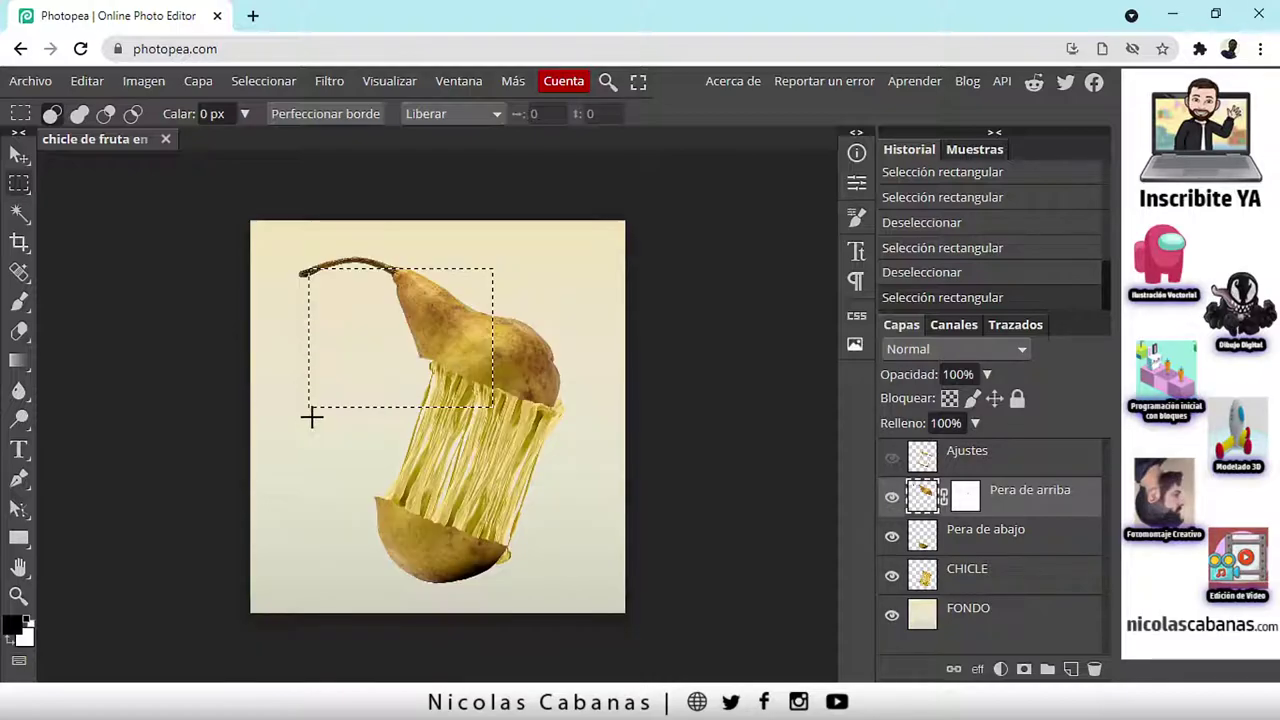
Activate the Zoom tool, inspect the selected area of the upper pear up close, and select the CHICLE layer.
click(18, 596)
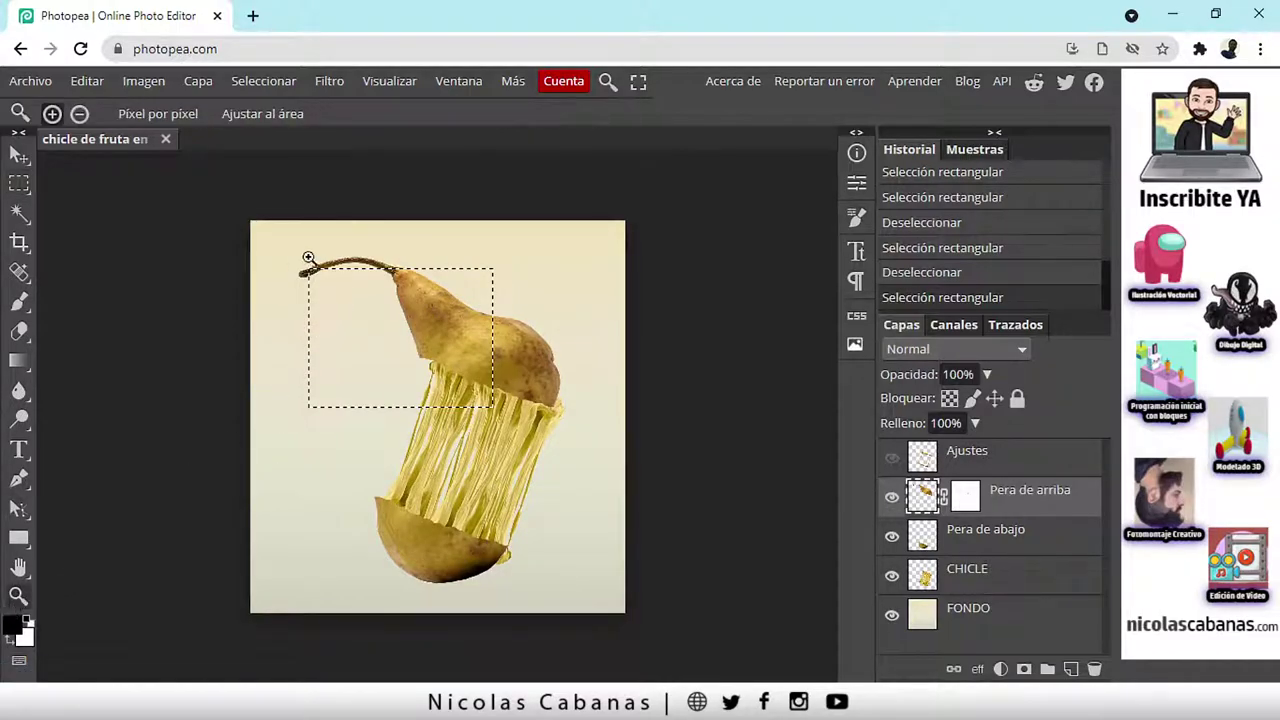
click(266, 258)
scroll(340, 315, down, 2)
scroll(490, 385, up, 4)
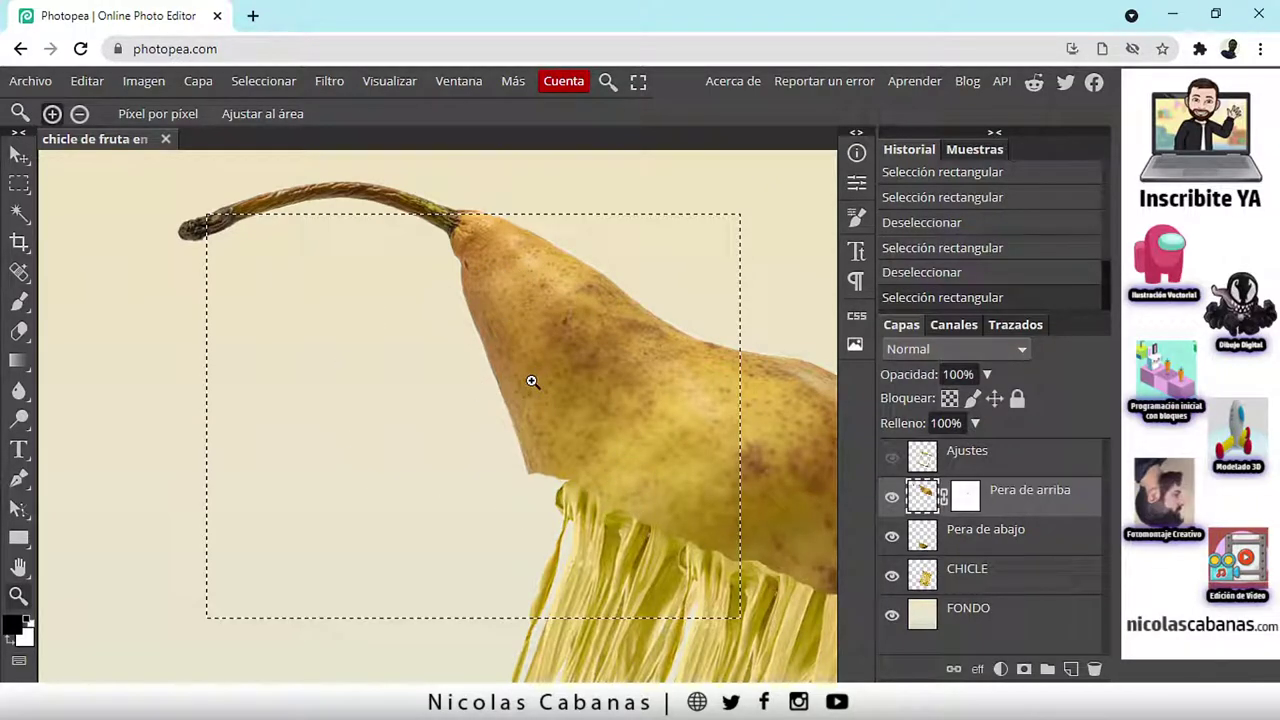
click(975, 580)
scroll(652, 455, down, 4)
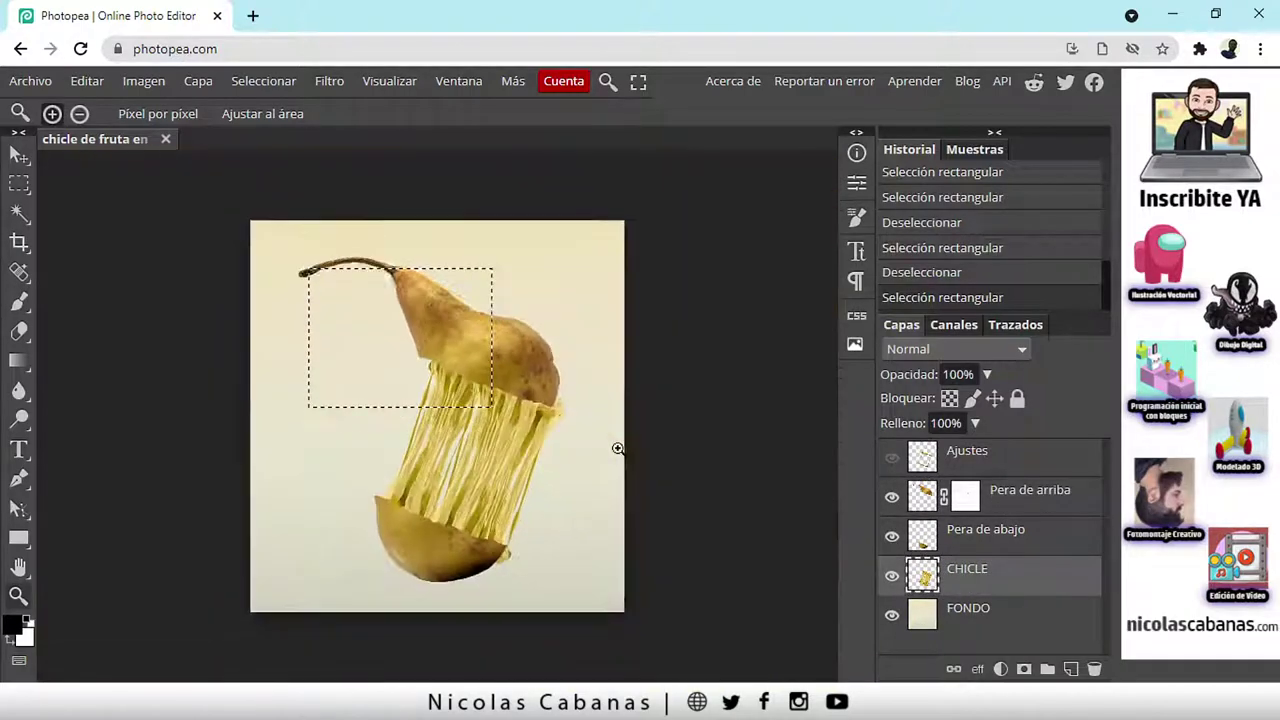
scroll(517, 428, up, 2)
scroll(480, 390, down, 1)
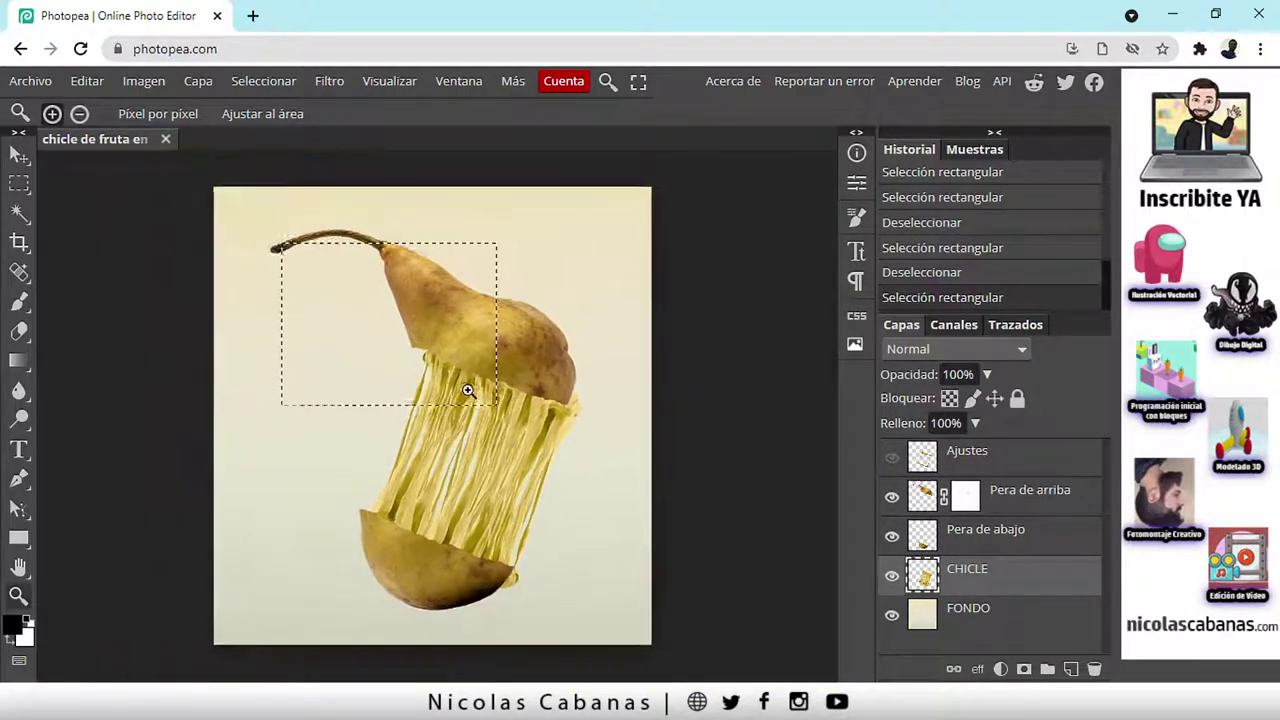
scroll(483, 385, up, 1)
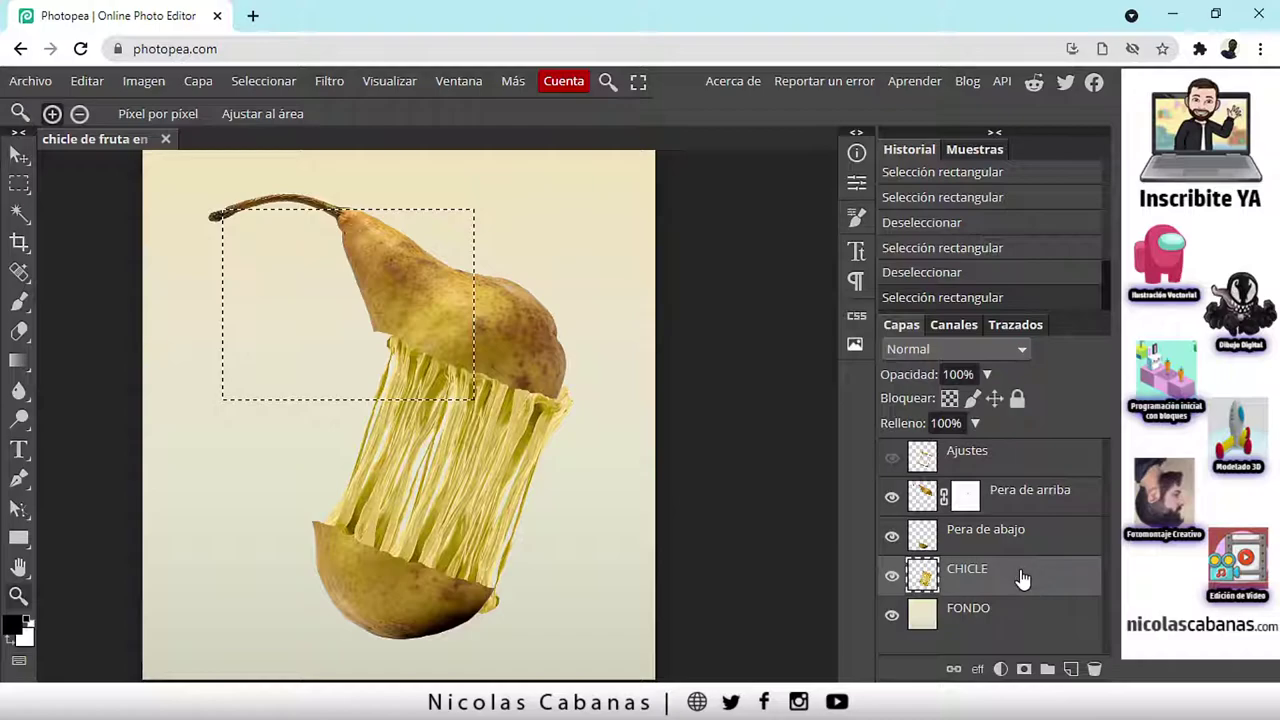
Open the new project dialog (Nuevo proyecto) and look through the Social size presets.
click(30, 81)
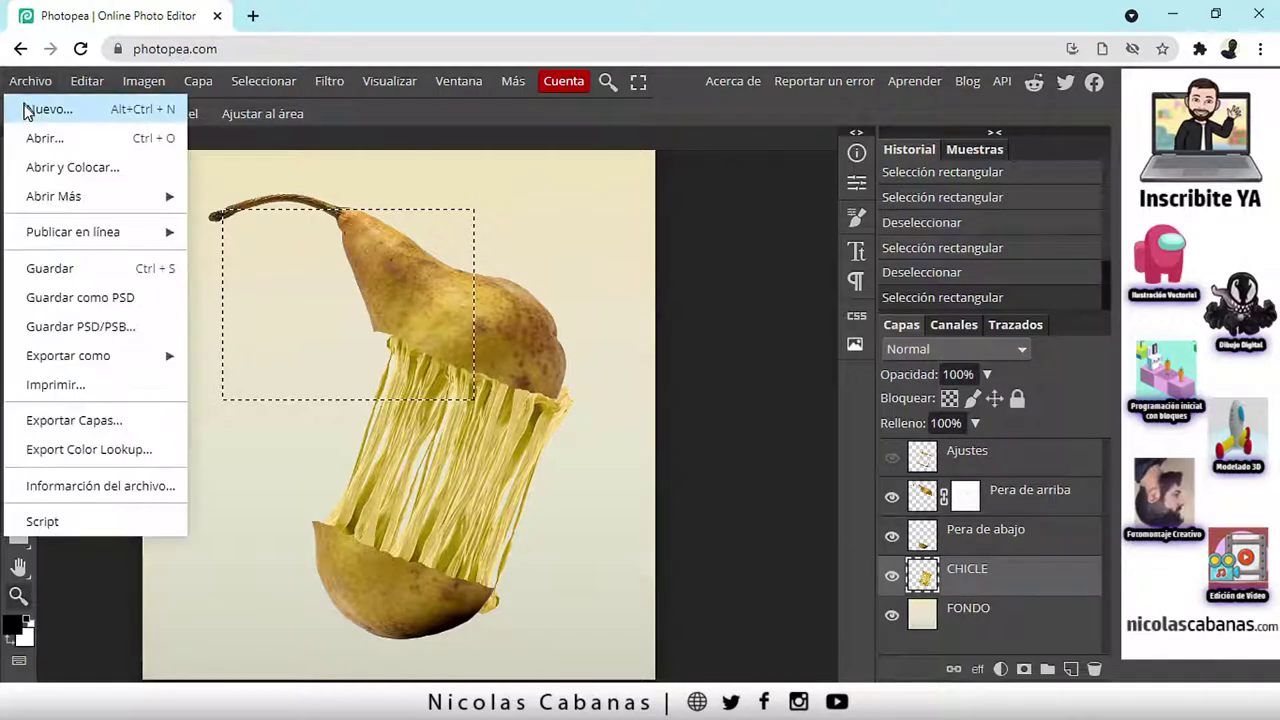
click(32, 112)
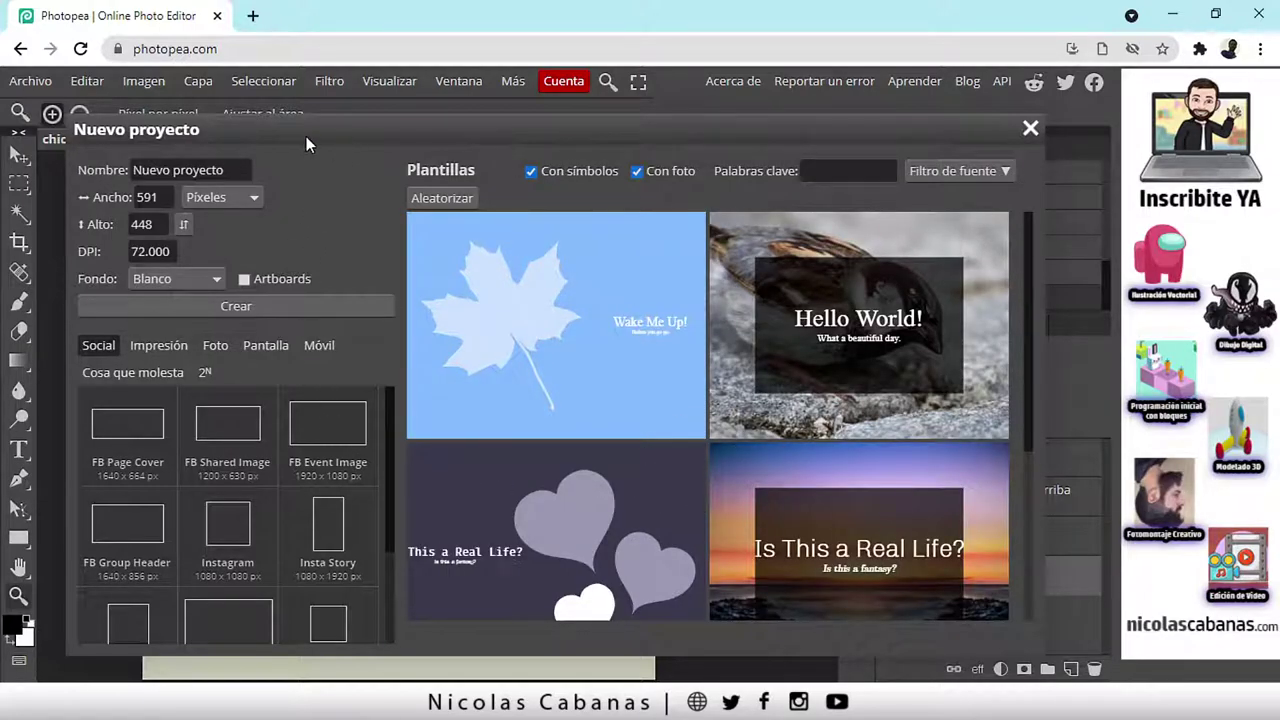
drag(305, 136, 366, 125)
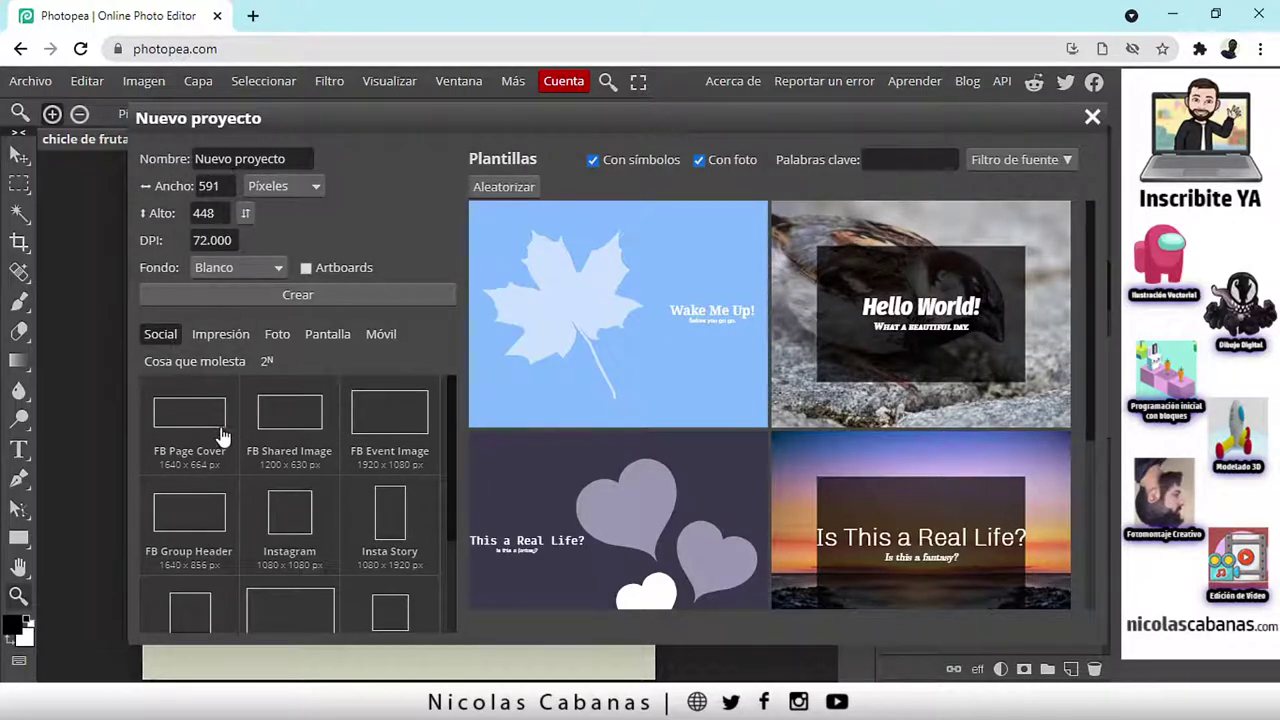
scroll(449, 440, down, 1)
scroll(451, 455, down, 5)
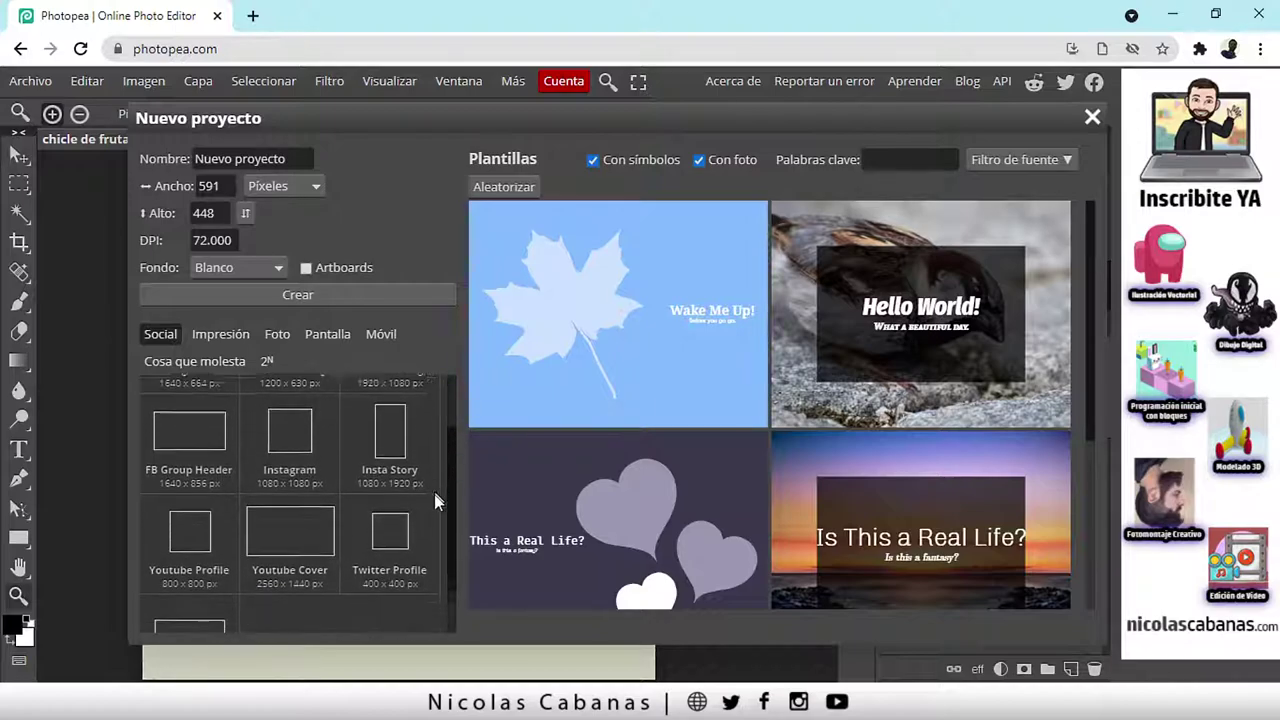
drag(452, 508, 448, 443)
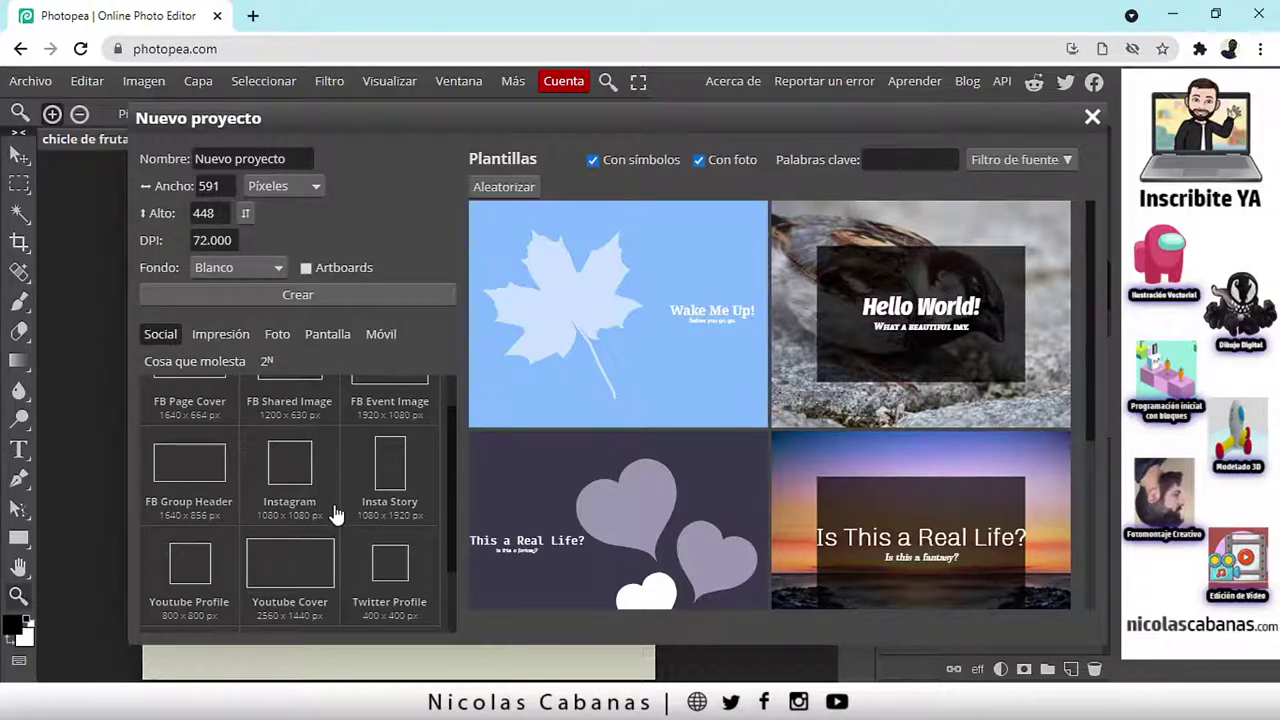
Create a new project from the Instagram preset, 1080 × 1080 px at 72 DPI with a white background.
click(300, 466)
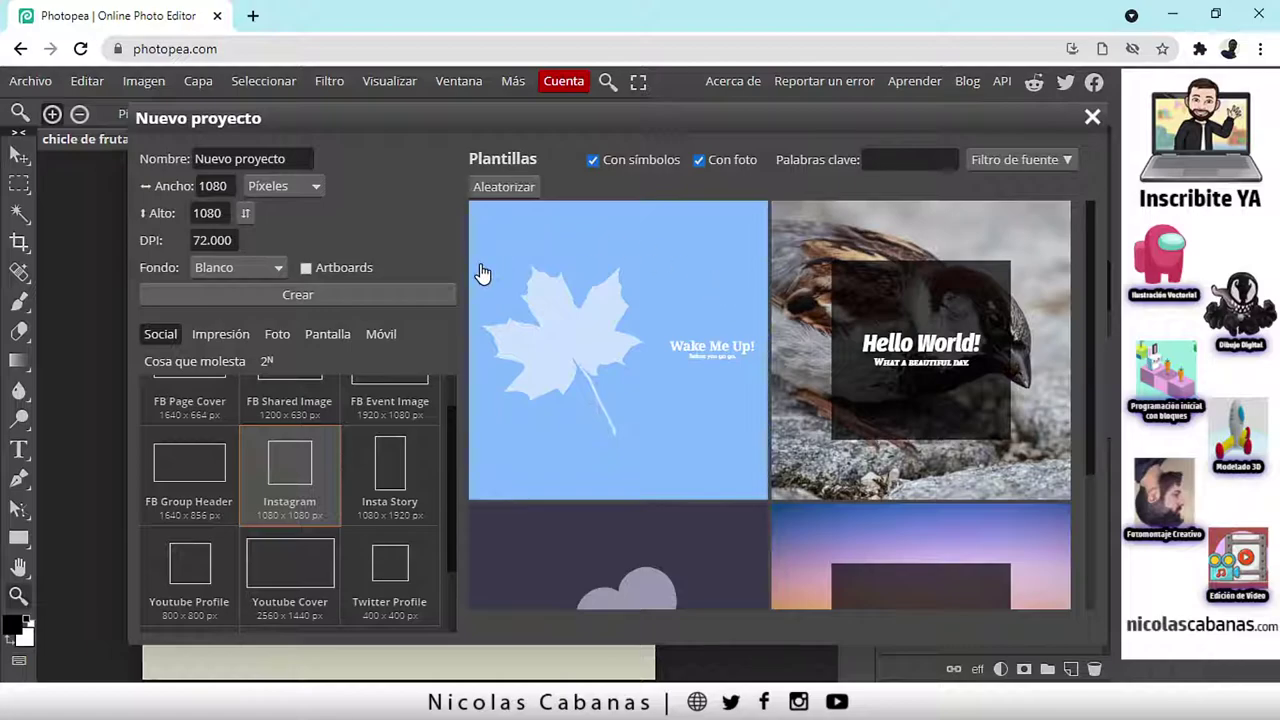
click(205, 240)
click(200, 240)
drag(193, 240, 248, 241)
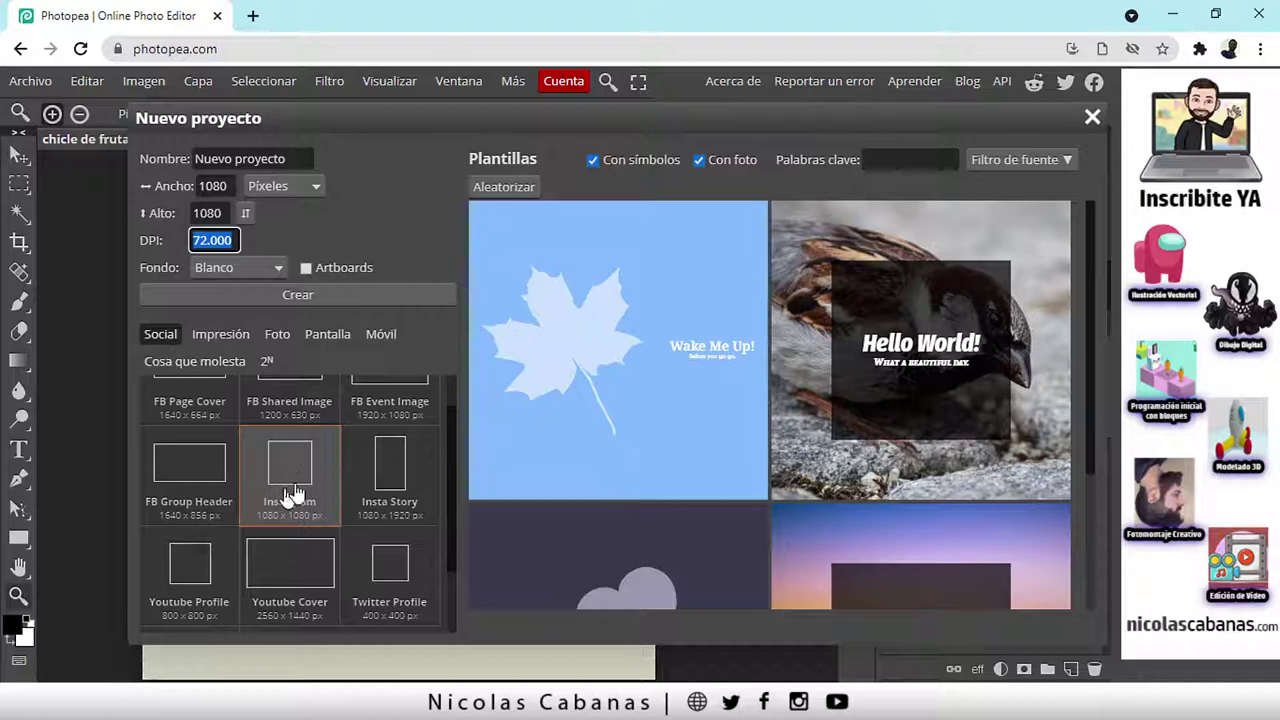
click(297, 297)
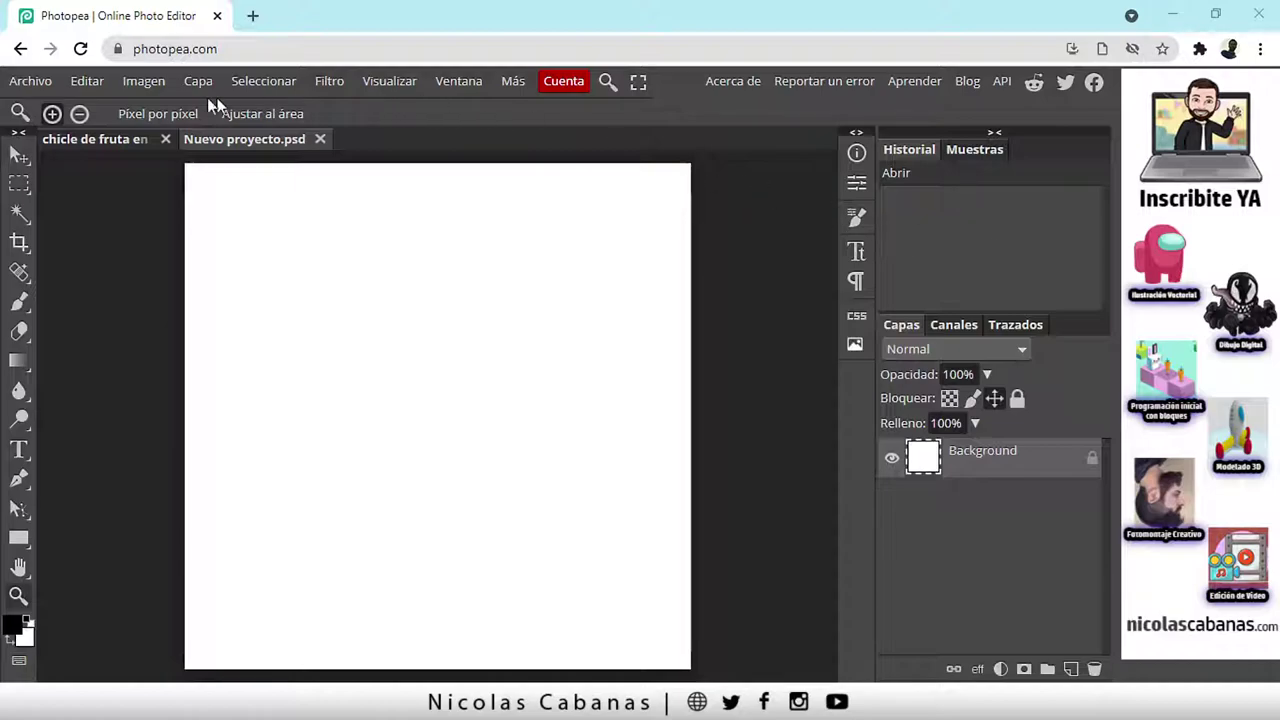
Place pera.jpg from the Proyectos Photopea folder into the new project as its own layer.
click(43, 88)
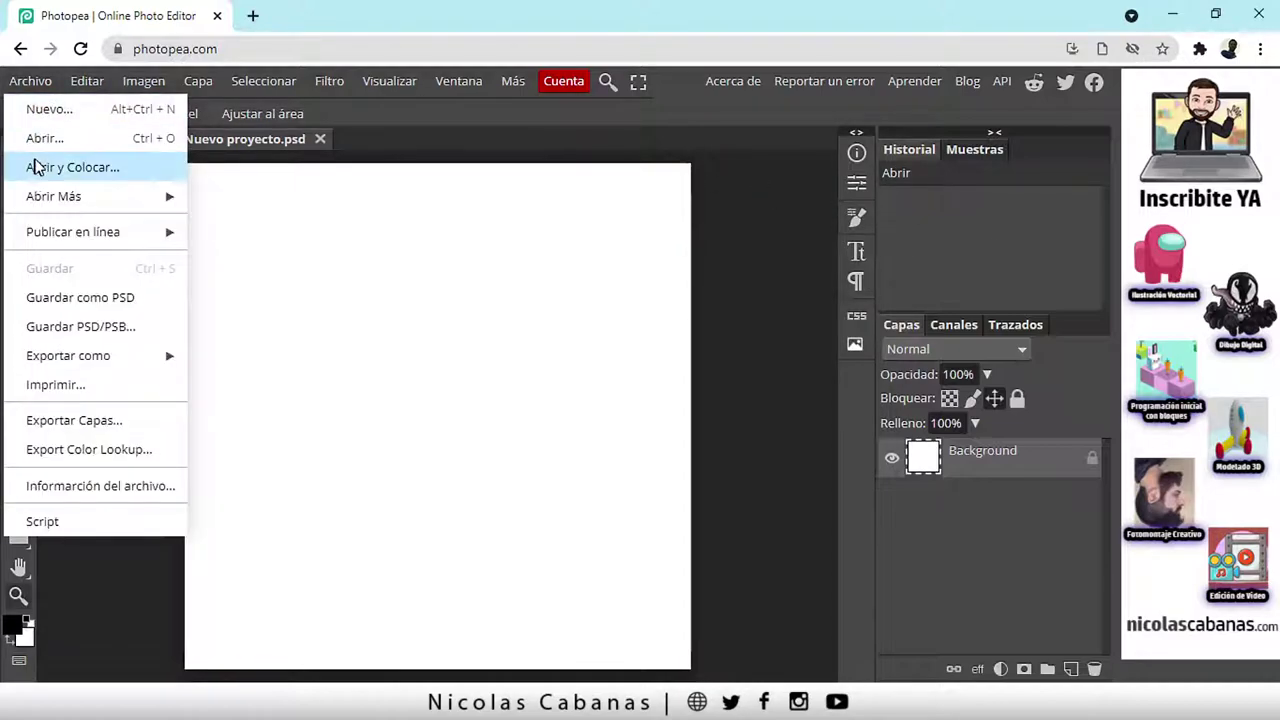
click(34, 83)
click(34, 83)
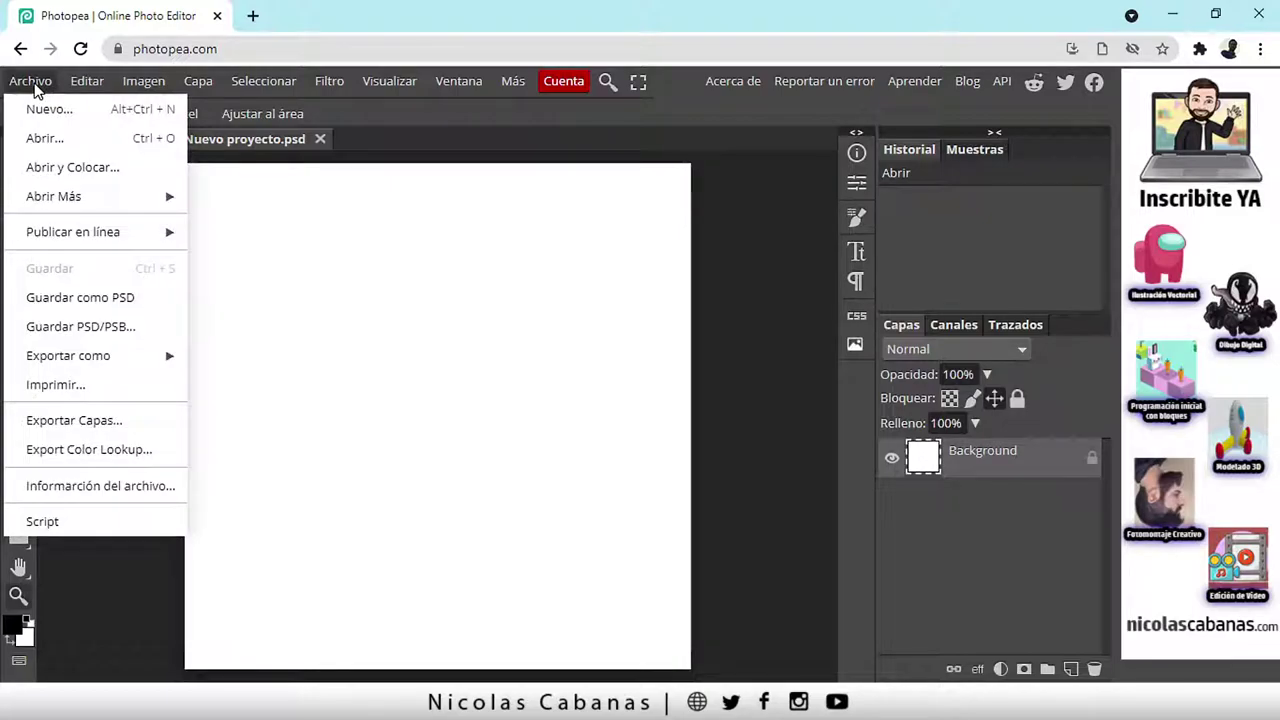
click(99, 168)
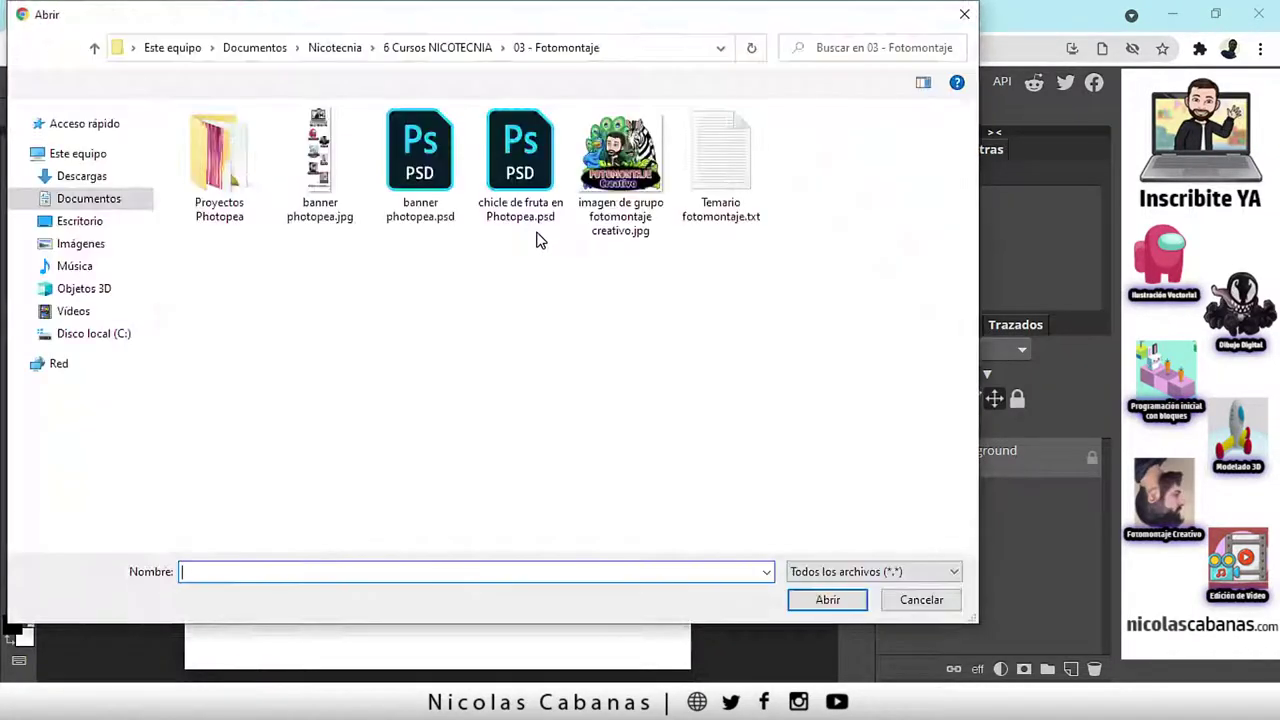
double_click(232, 204)
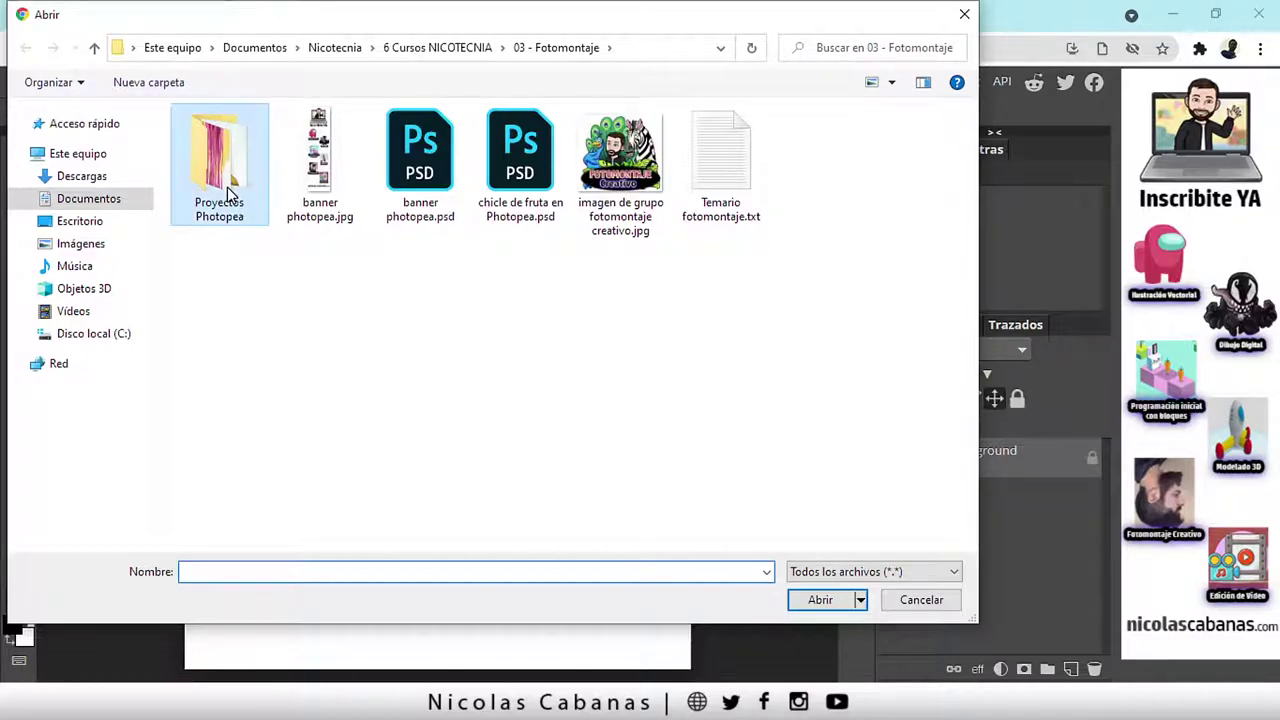
click(440, 180)
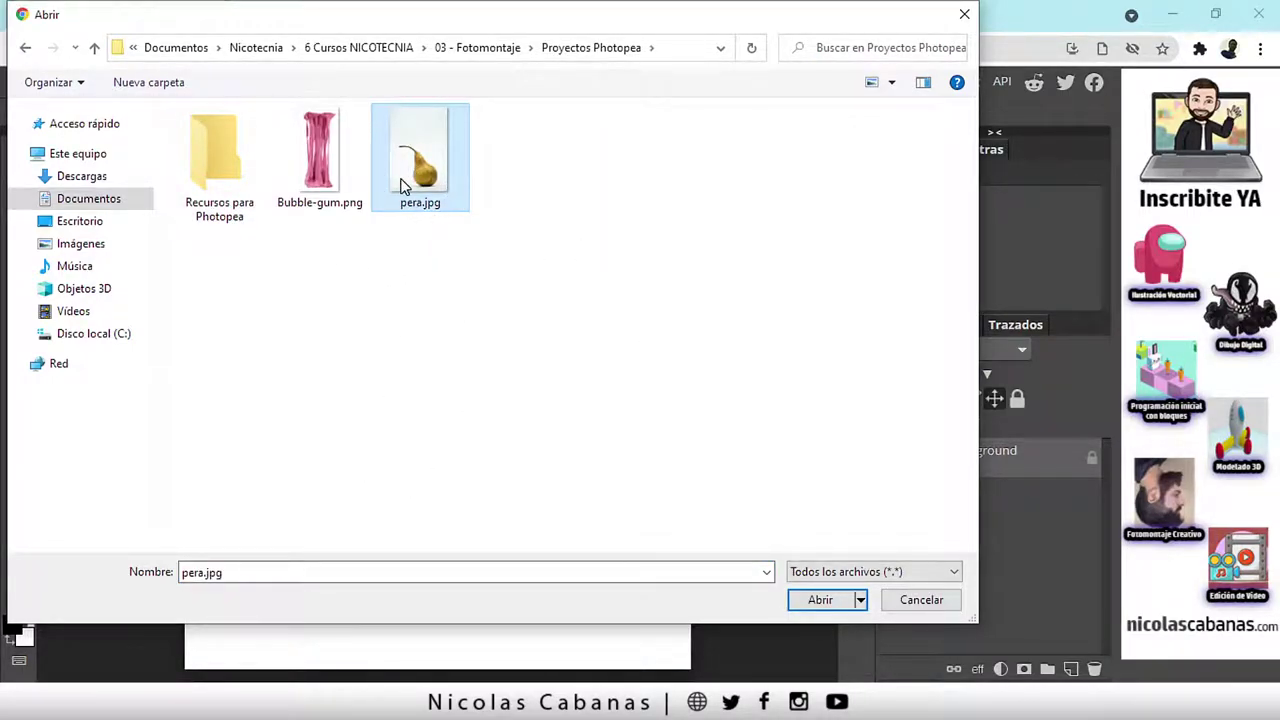
click(820, 600)
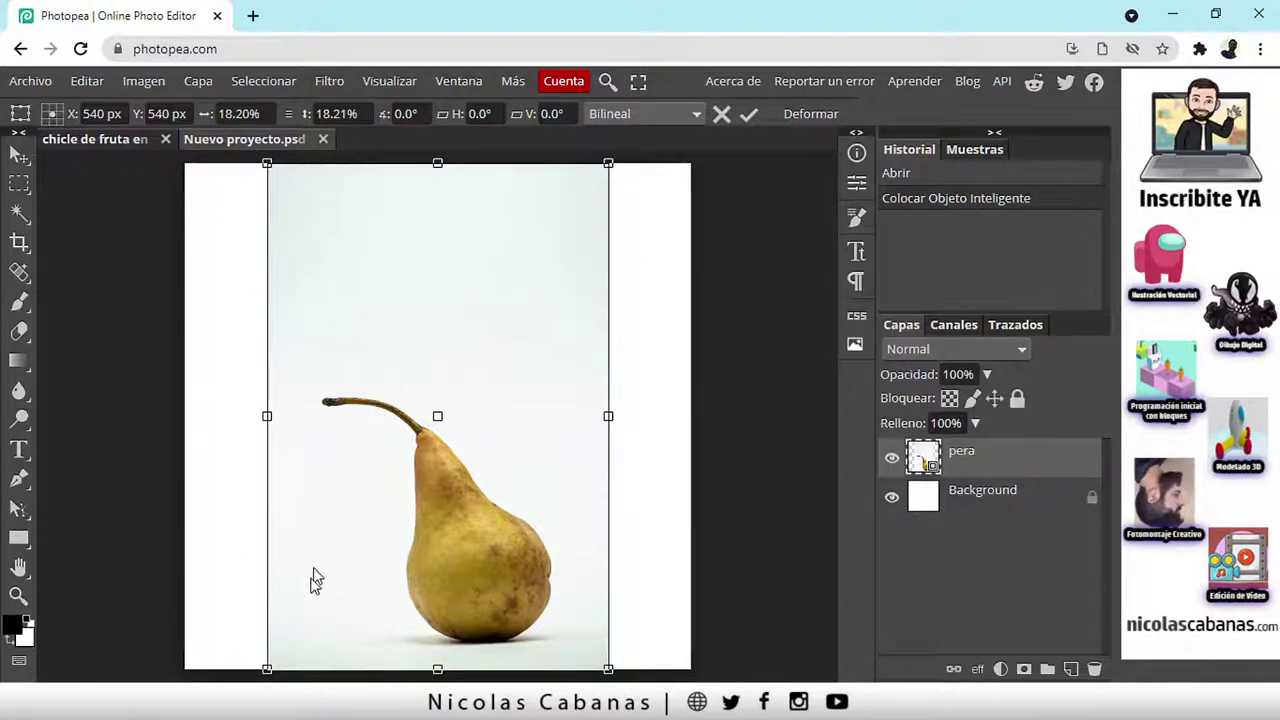
Enlarge the placed pear to about 28.85% and position it at about X 529 px, Y 224 px, filling the canvas.
drag(362, 496, 445, 362)
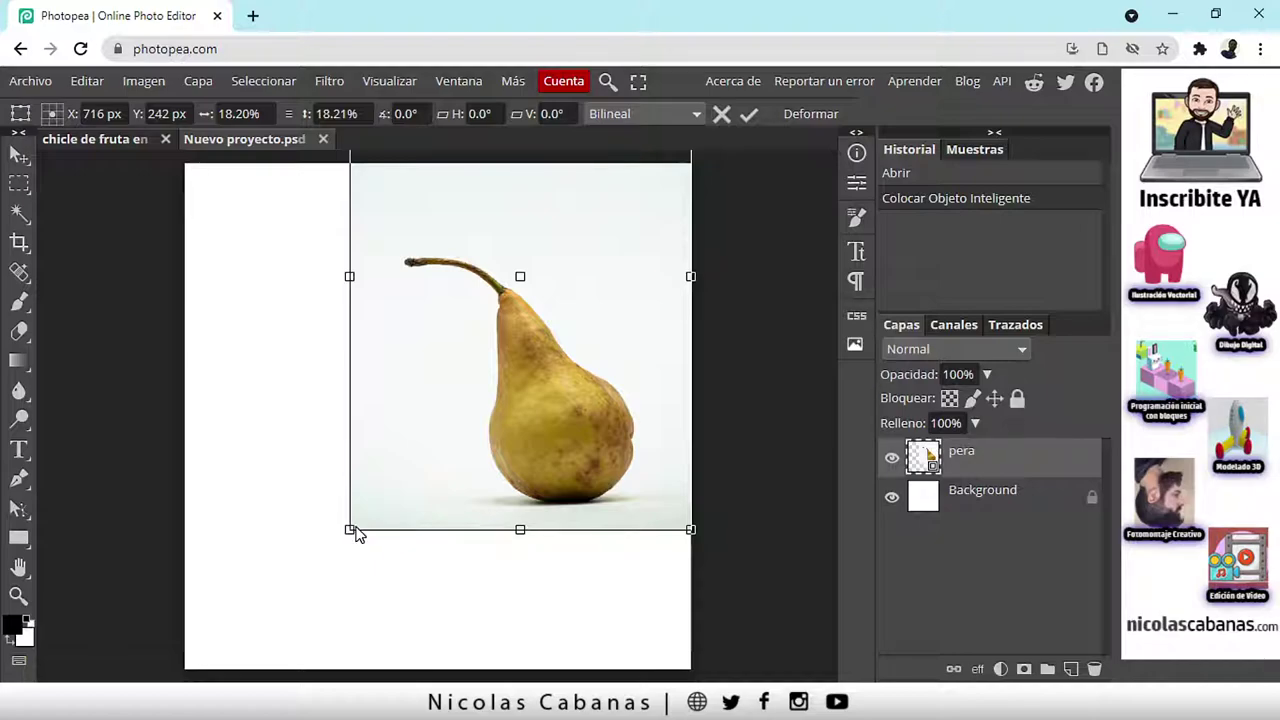
drag(349, 531, 231, 676)
drag(478, 573, 400, 435)
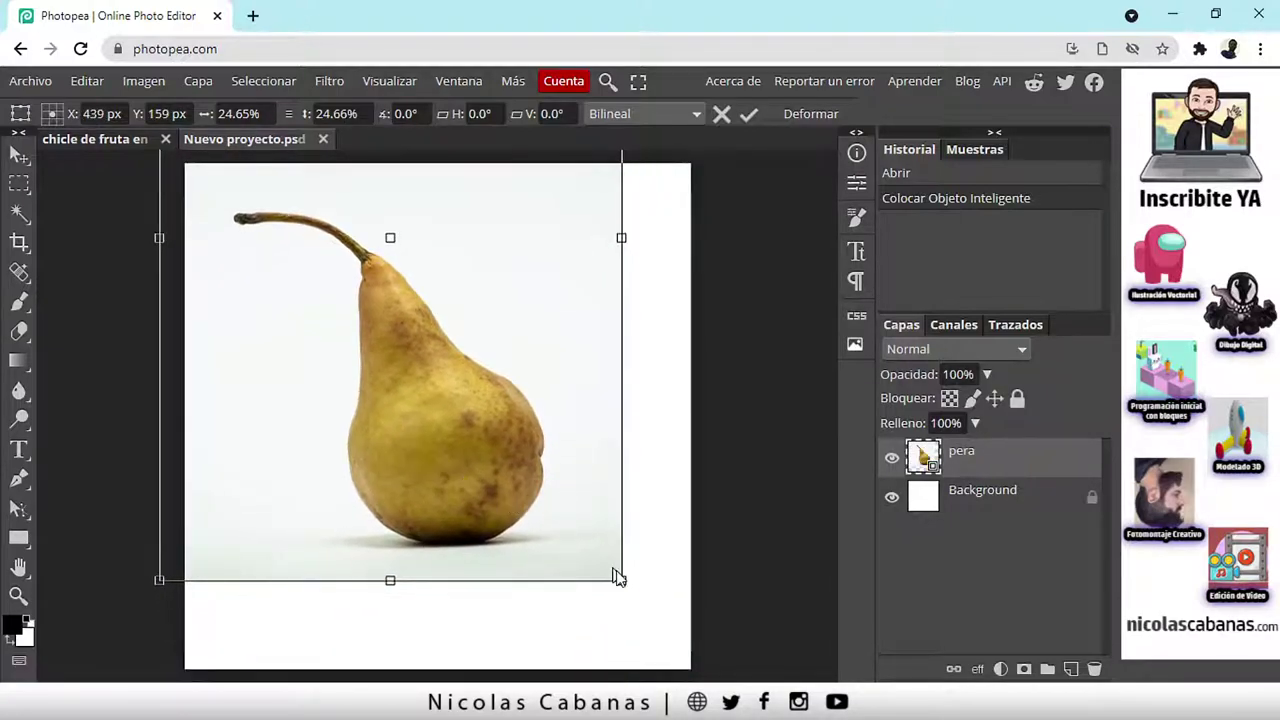
drag(621, 580, 700, 665)
drag(615, 586, 616, 567)
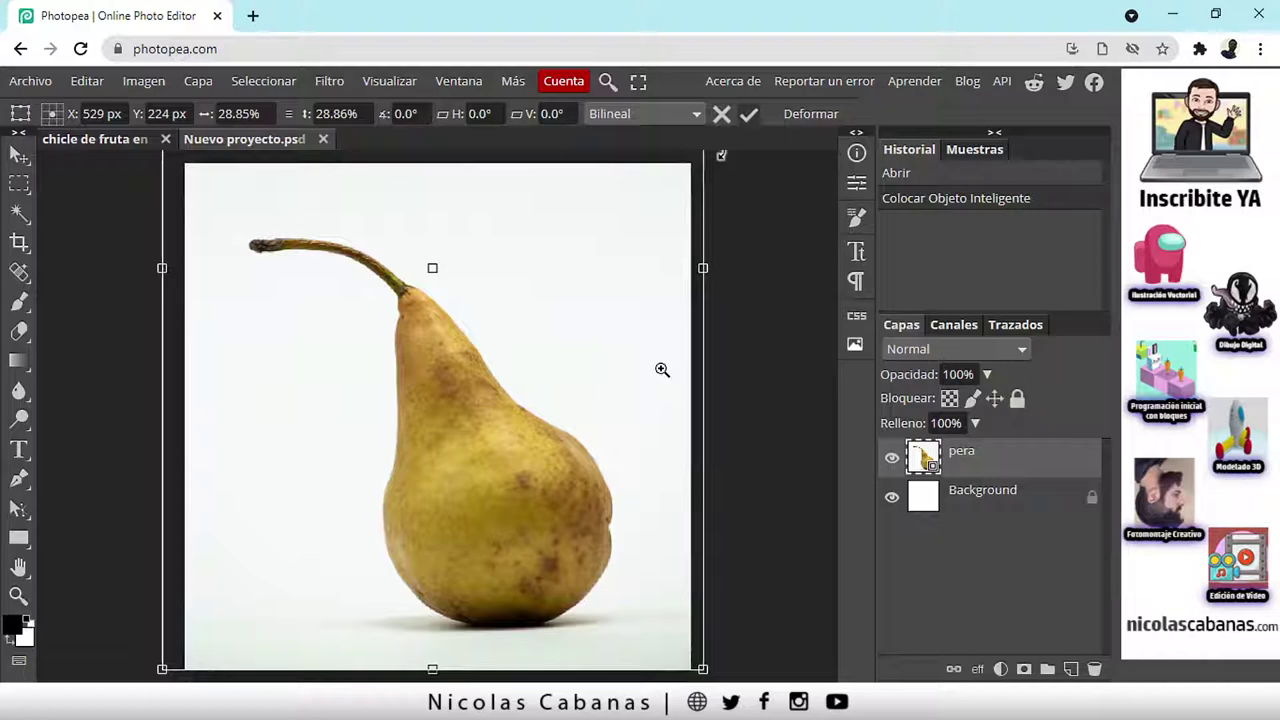
key(Return)
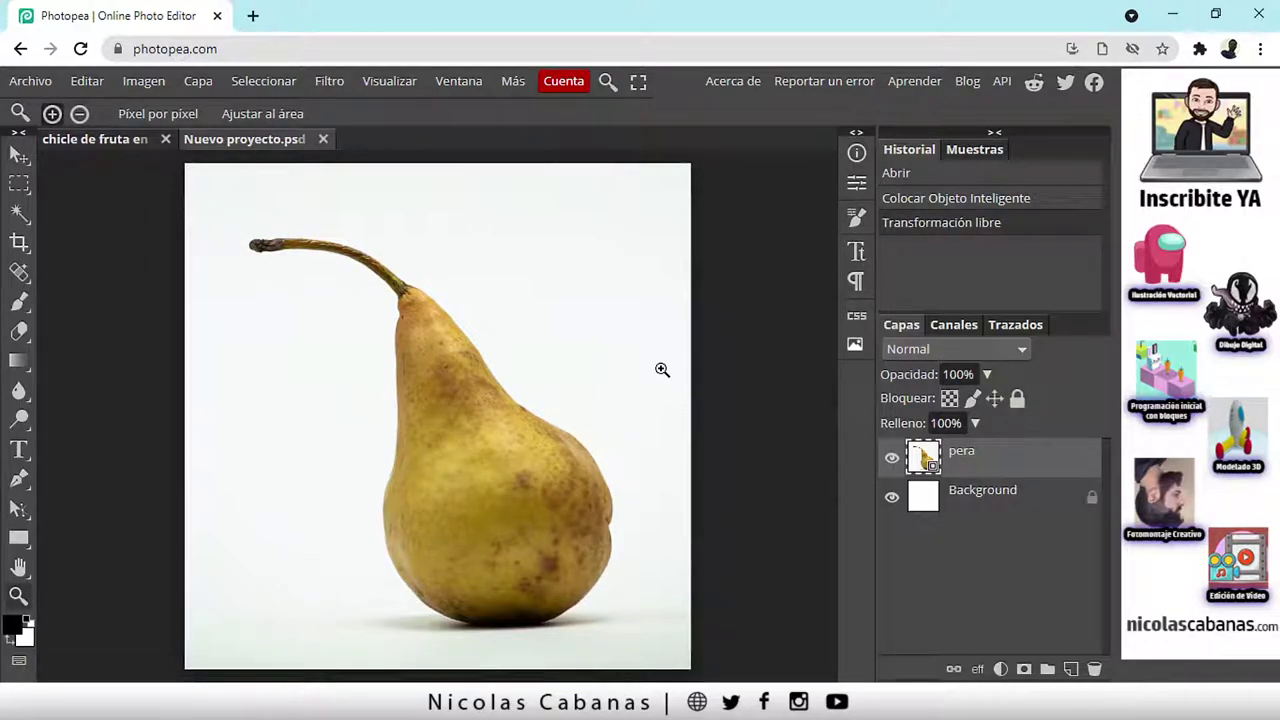
Draw a rectangular selection across the pear's neck, including some white background on both sides.
scroll(549, 417, down, 3)
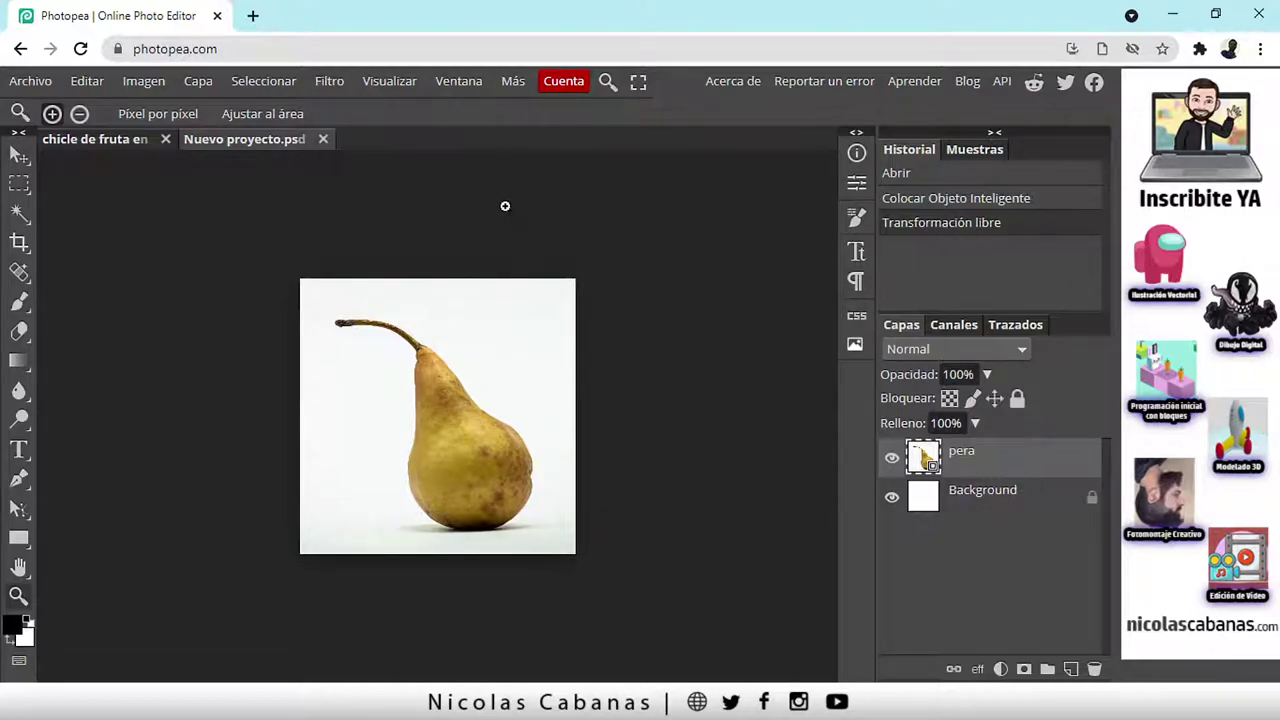
click(422, 460)
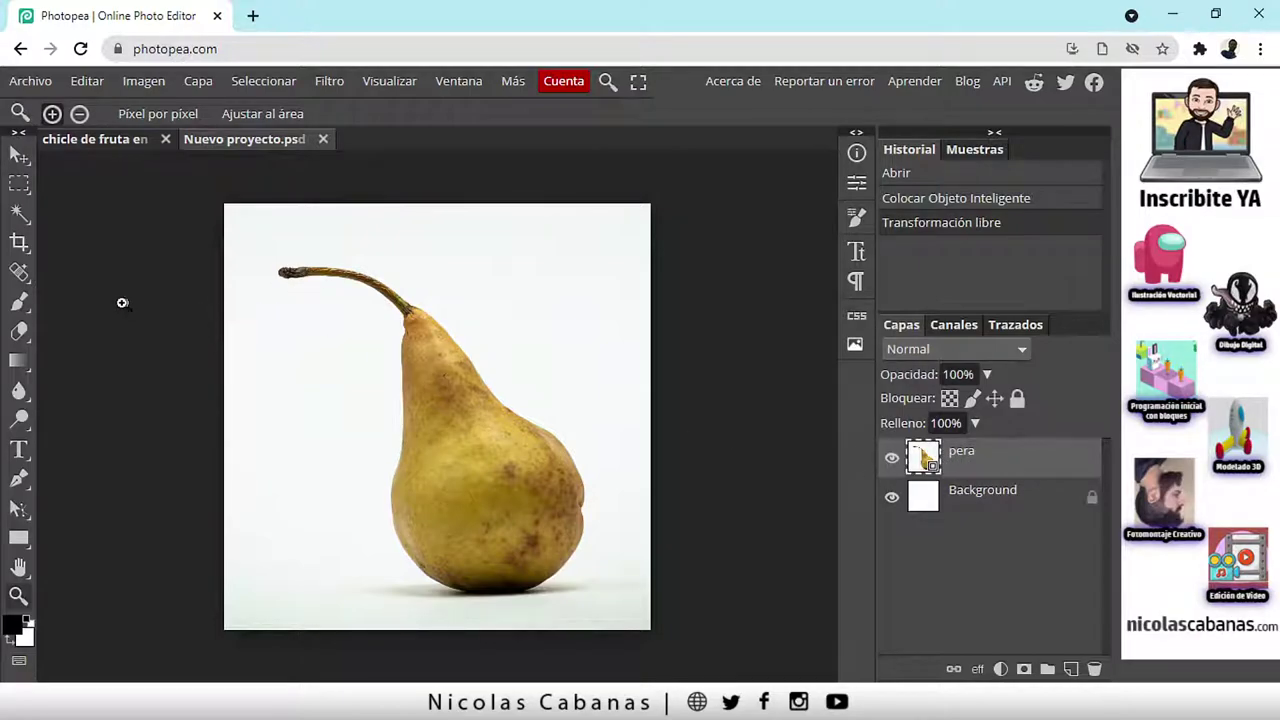
right_click(26, 188)
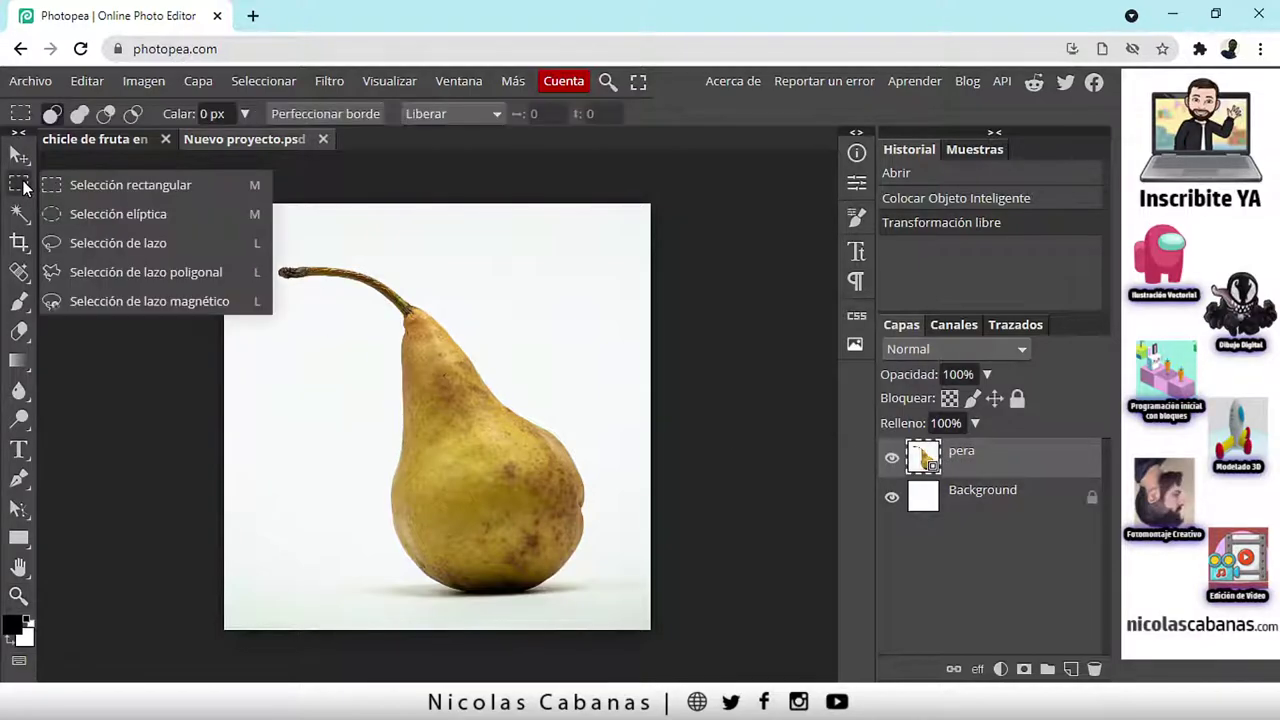
click(20, 186)
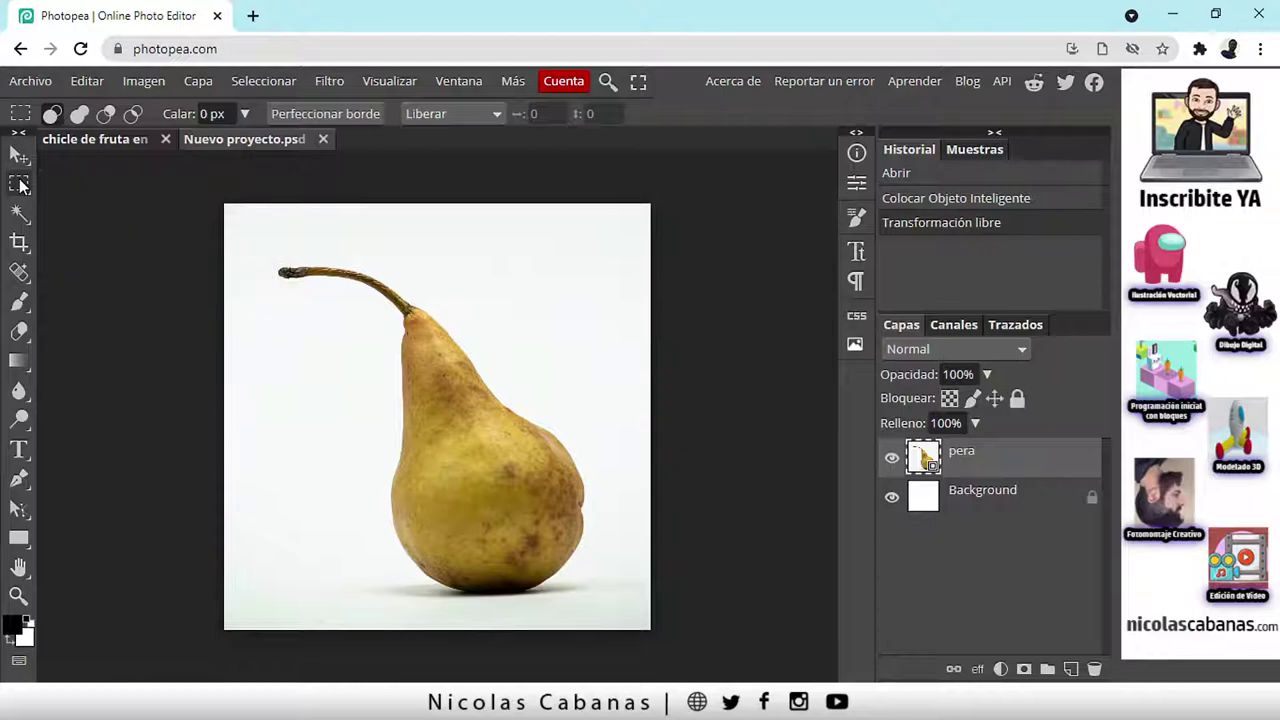
right_click(21, 186)
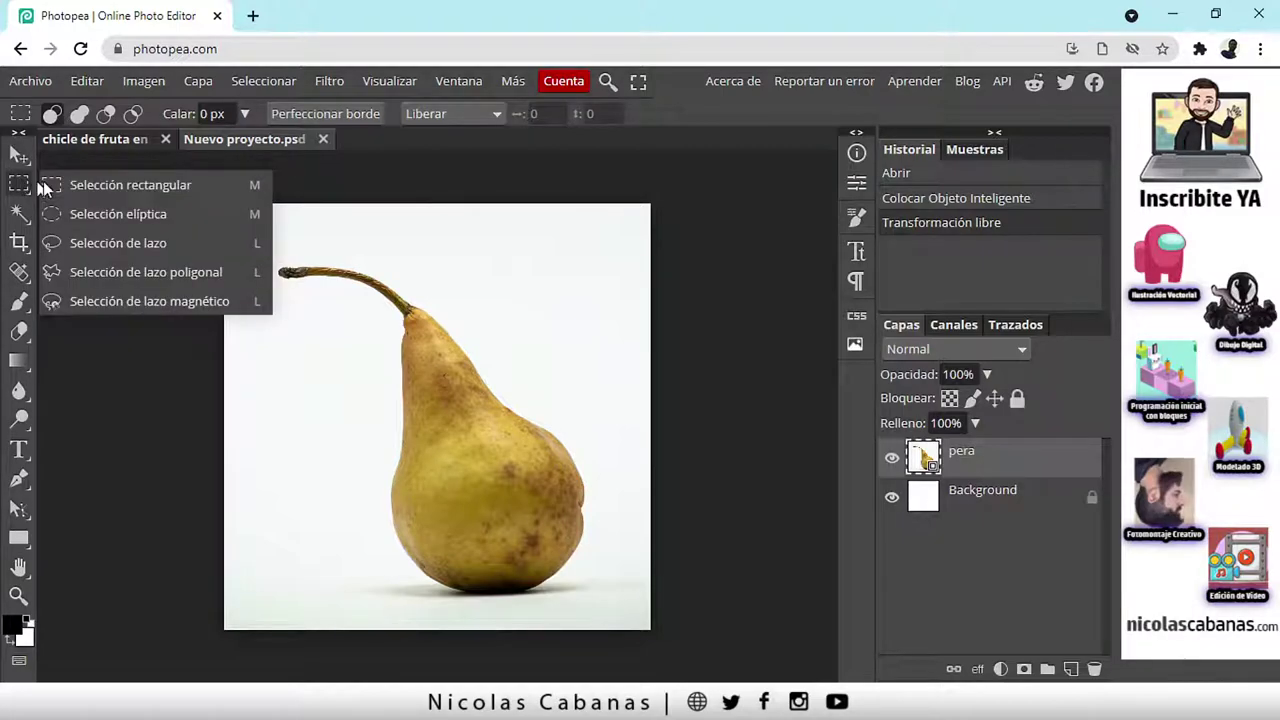
click(95, 189)
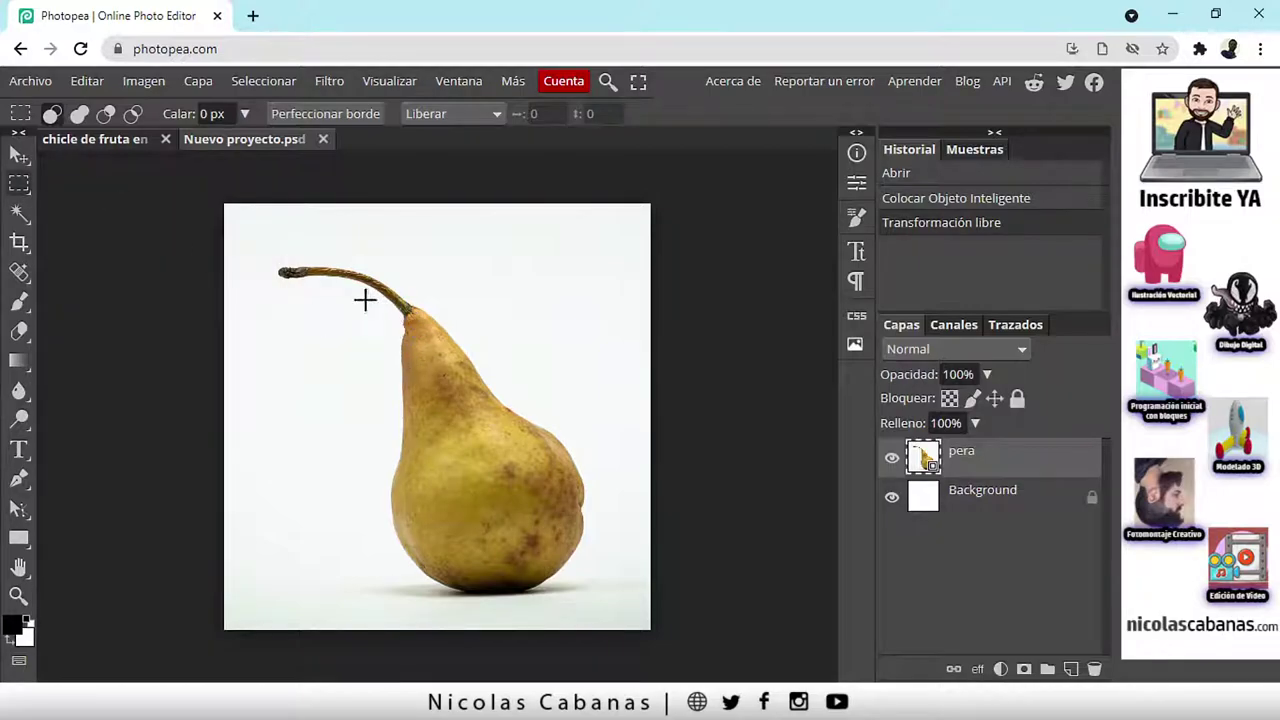
drag(310, 303, 551, 428)
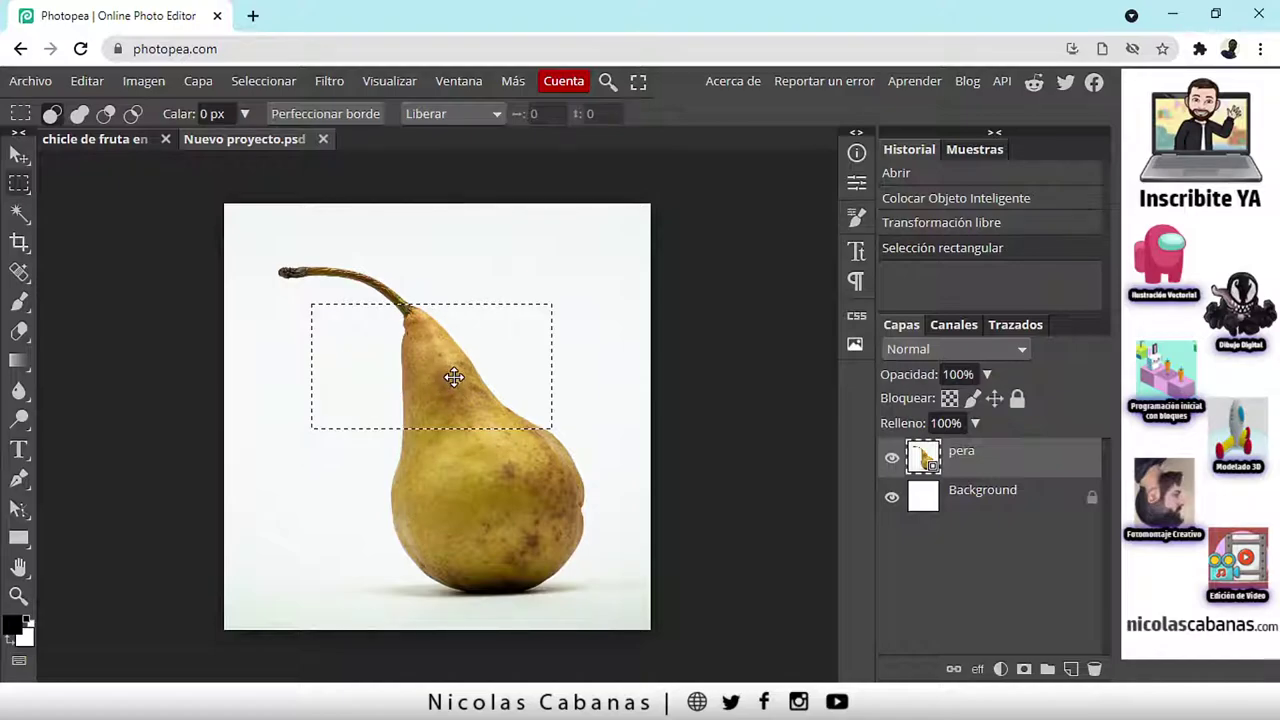
Try to paint inside the selection with the Brush tool on the pera smart object, declining rasterization each time.
click(20, 304)
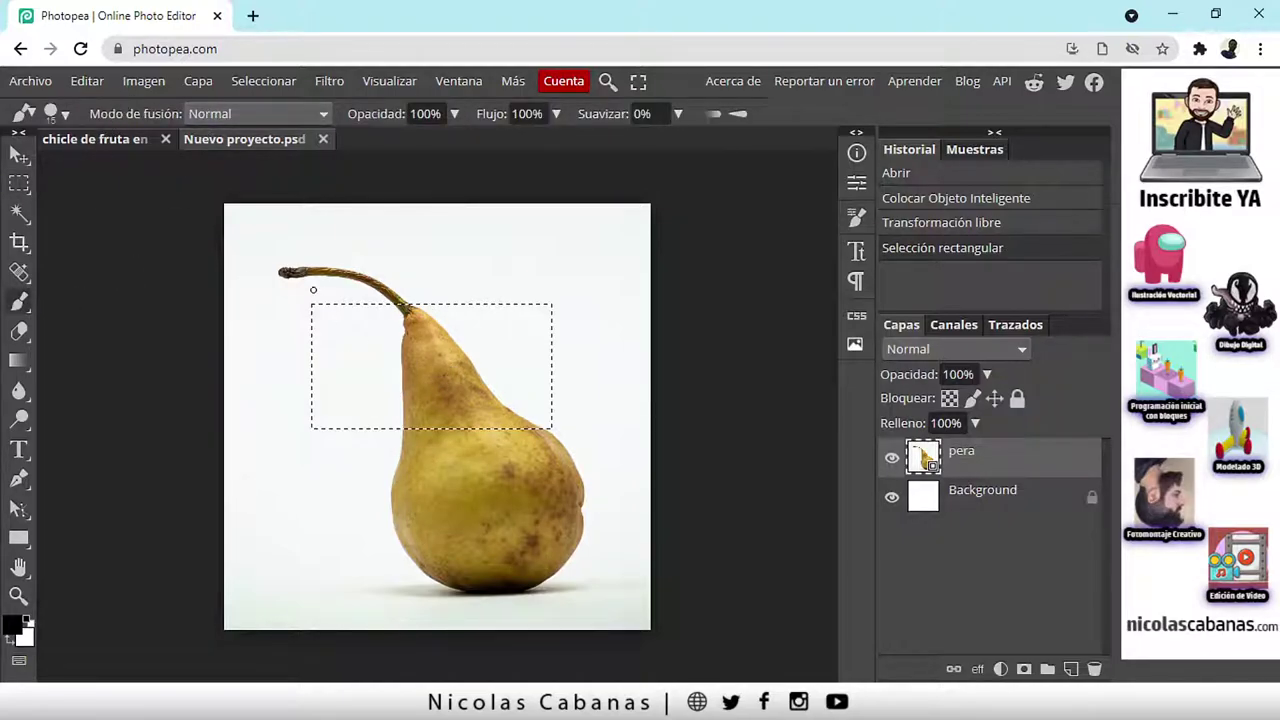
click(349, 337)
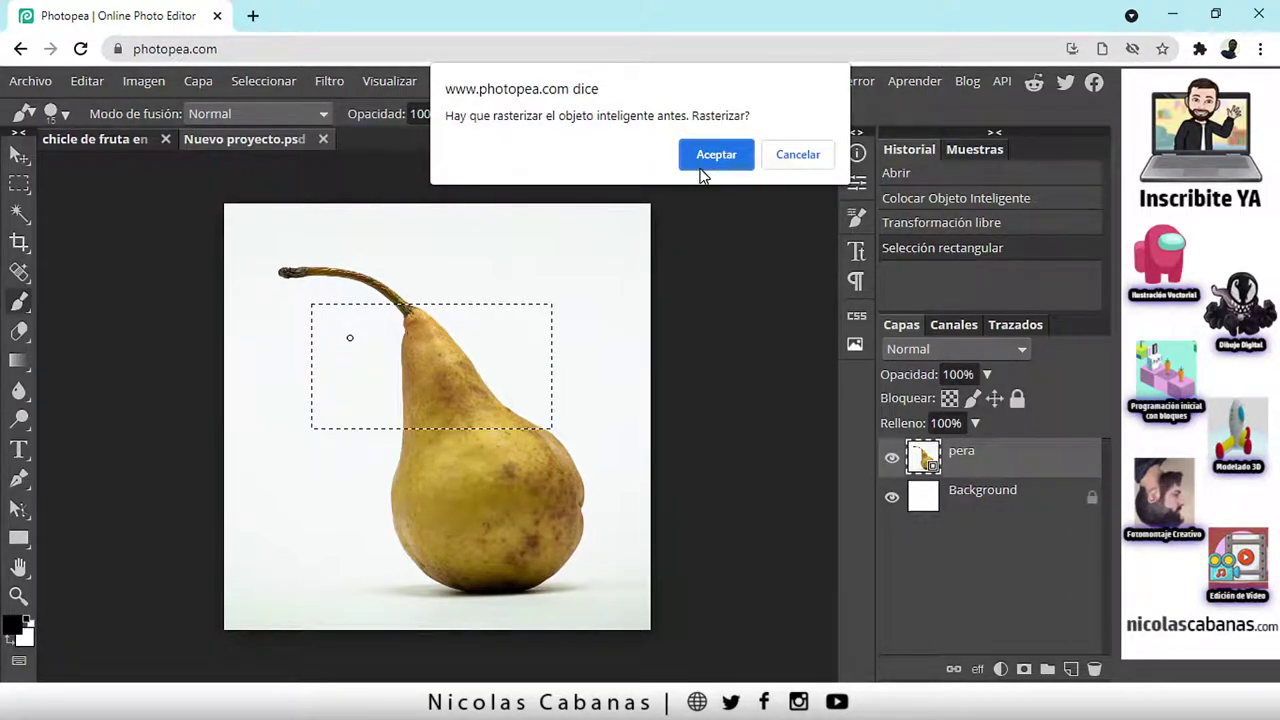
click(788, 158)
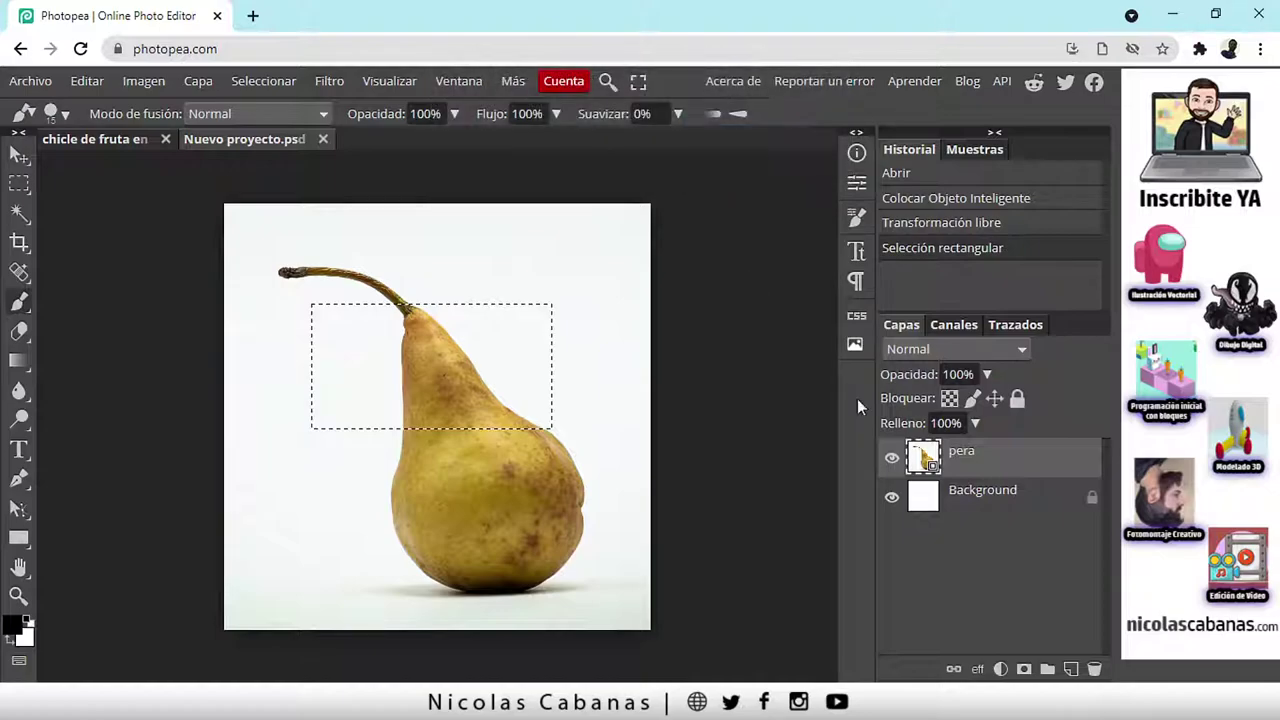
right_click(962, 451)
click(1056, 540)
click(358, 382)
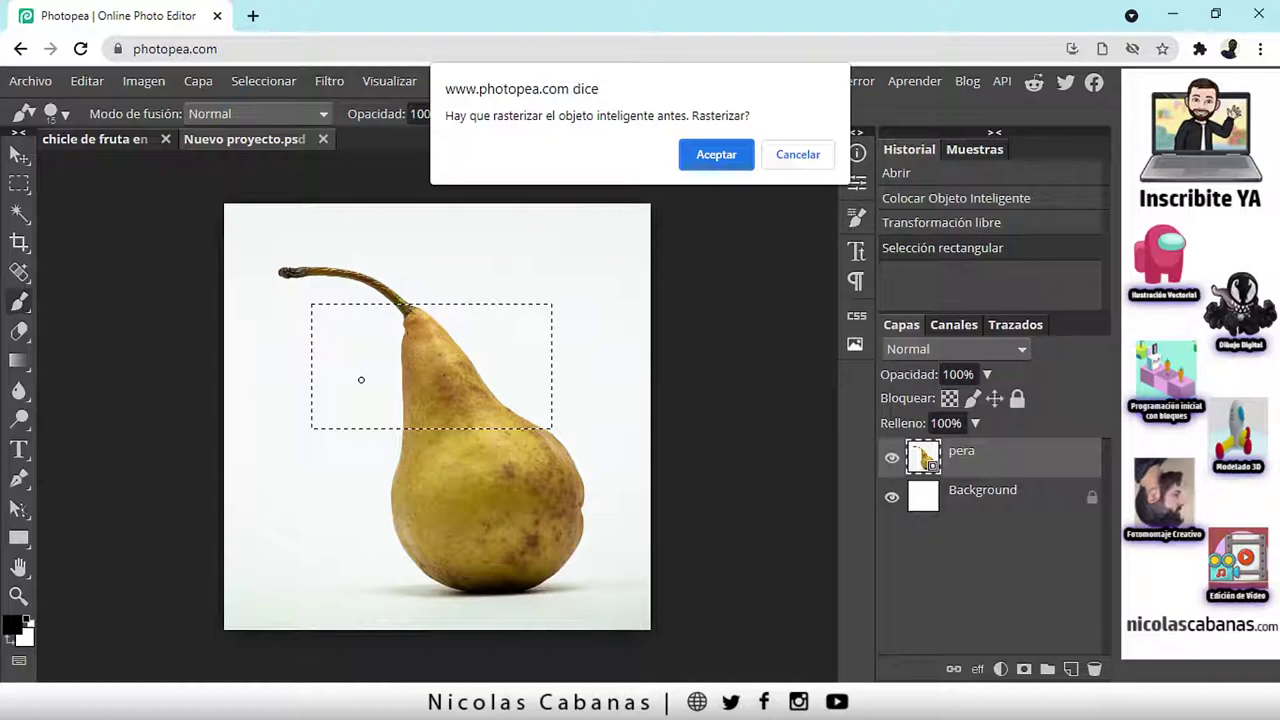
click(774, 158)
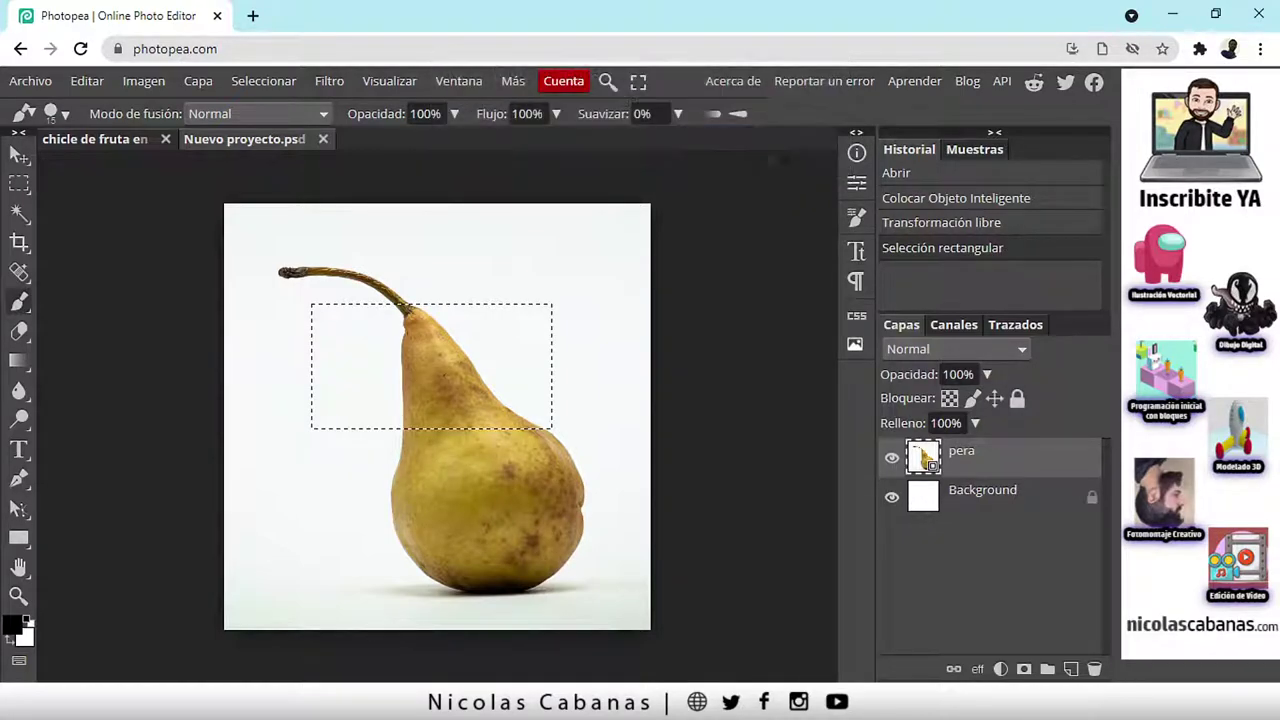
Rasterize the pera layer.
right_click(983, 460)
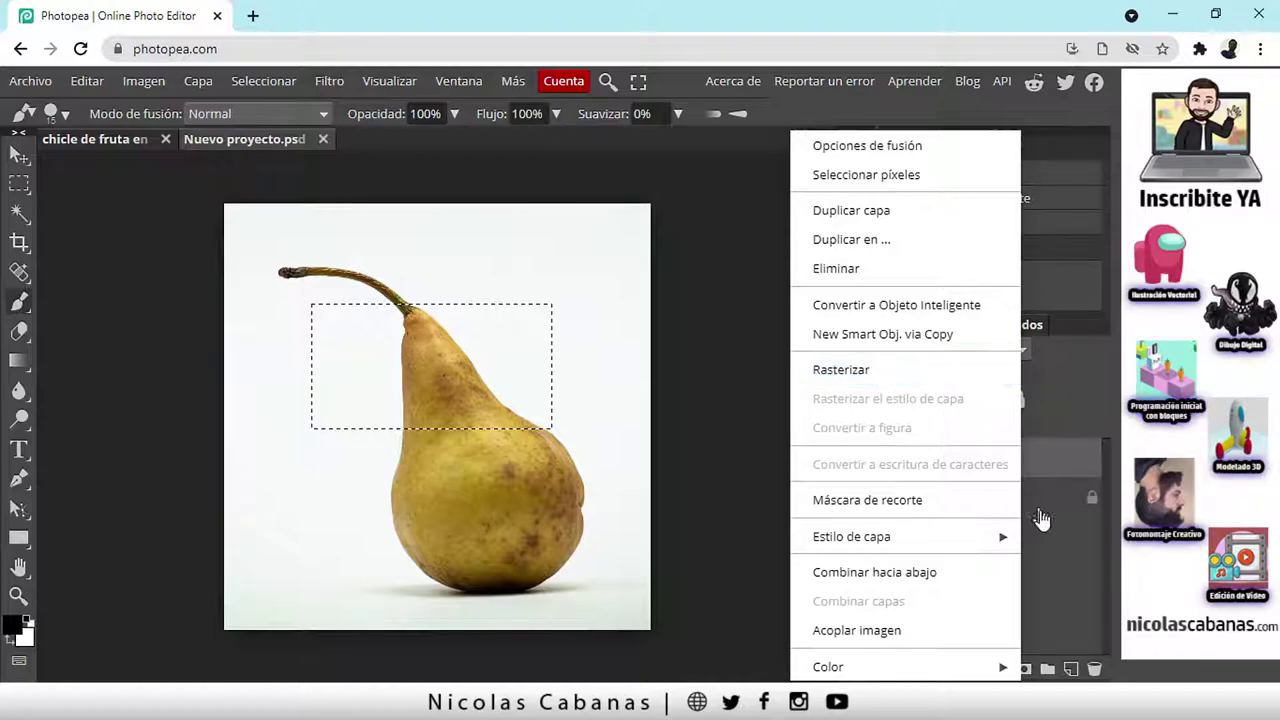
click(1060, 542)
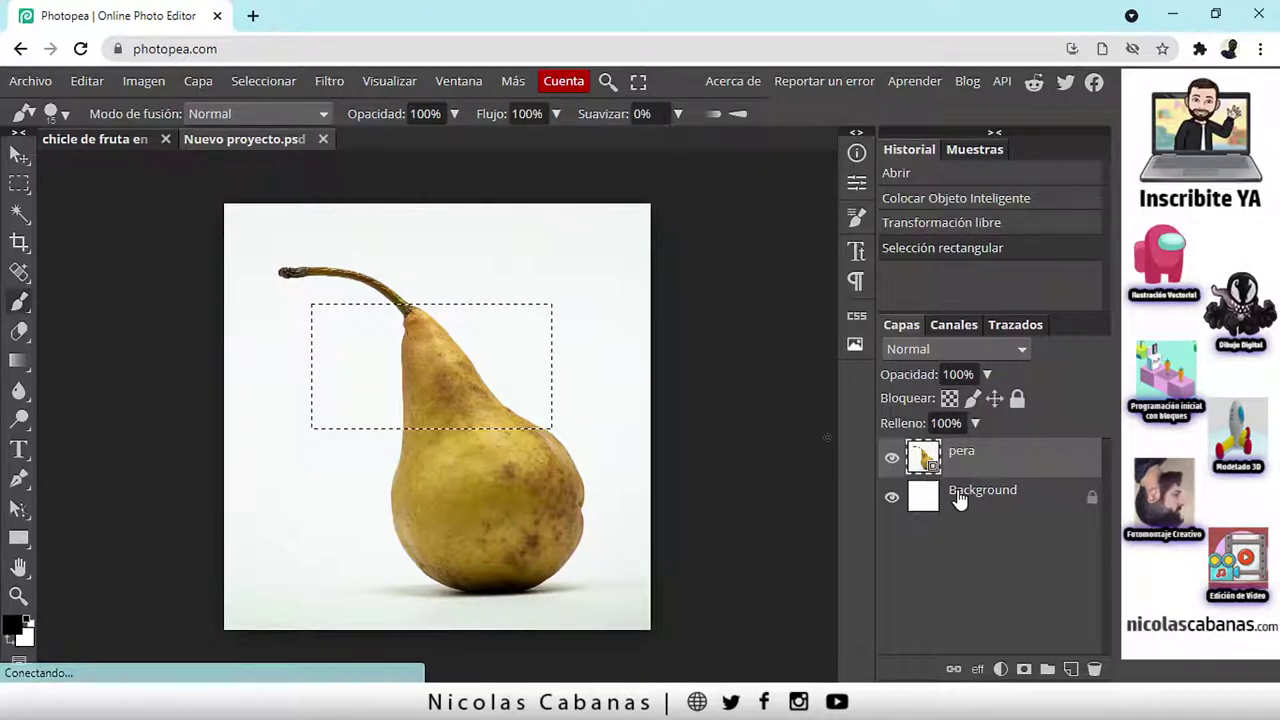
right_click(1005, 468)
click(951, 376)
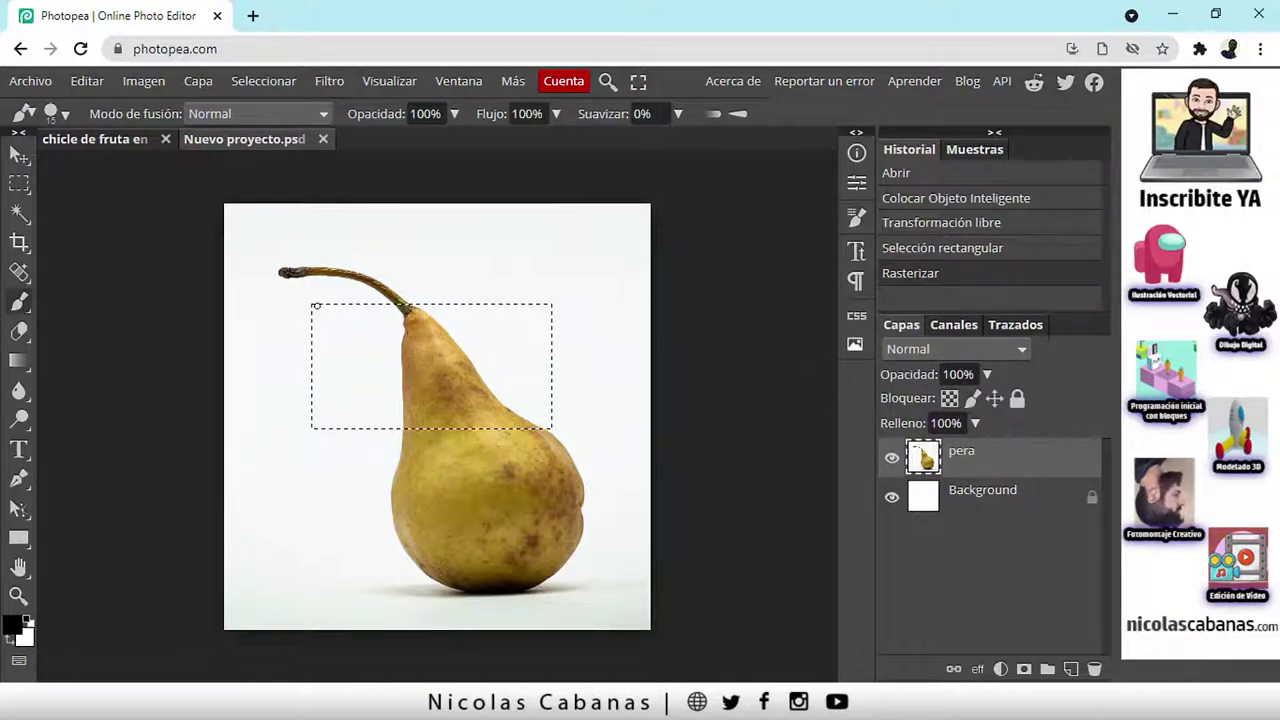
Scribble black brush strokes across the rectangular selection on the pera layer, and toggle the layer's visibility to compare.
mouse_move(311, 338)
mouse_down()
mouse_move(486, 340)
mouse_move(416, 359)
mouse_move(431, 381)
mouse_move(350, 403)
mouse_up()
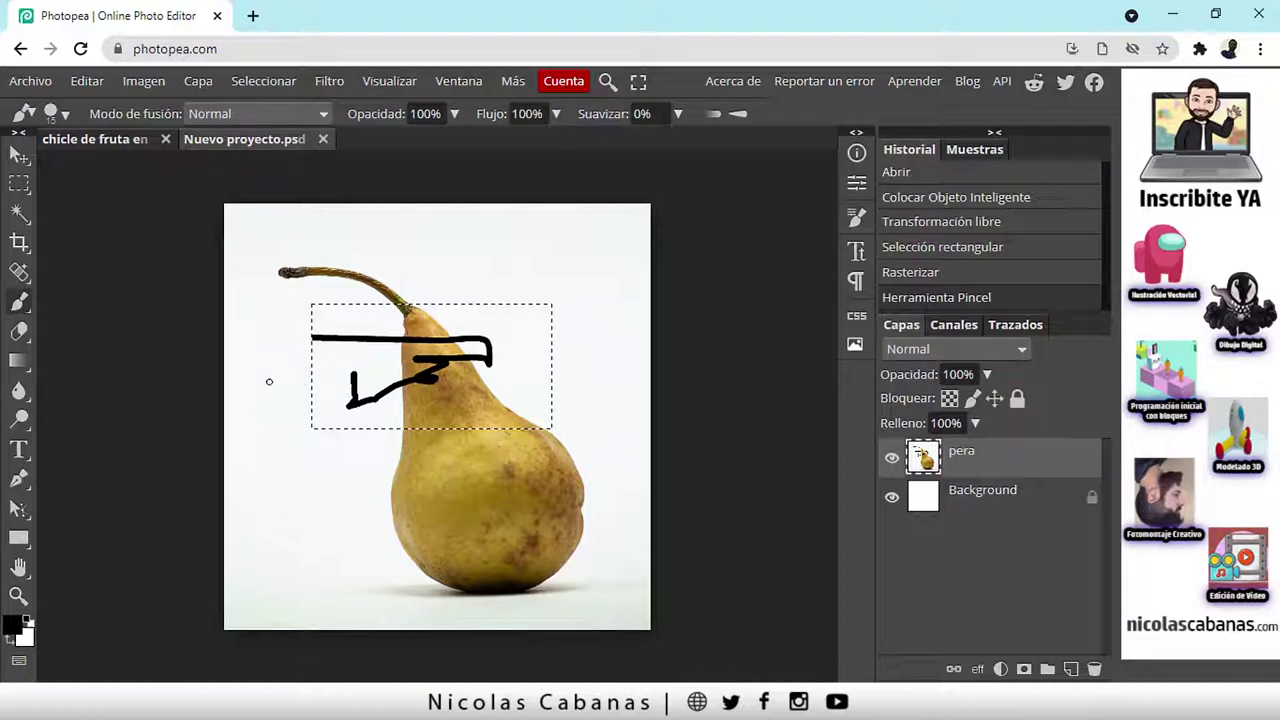
mouse_move(350, 360)
mouse_down()
mouse_move(390, 351)
mouse_move(286, 372)
mouse_move(308, 405)
mouse_move(399, 410)
mouse_move(486, 342)
mouse_move(546, 370)
mouse_move(528, 391)
mouse_move(418, 355)
mouse_move(378, 409)
mouse_move(478, 385)
mouse_move(589, 371)
mouse_up()
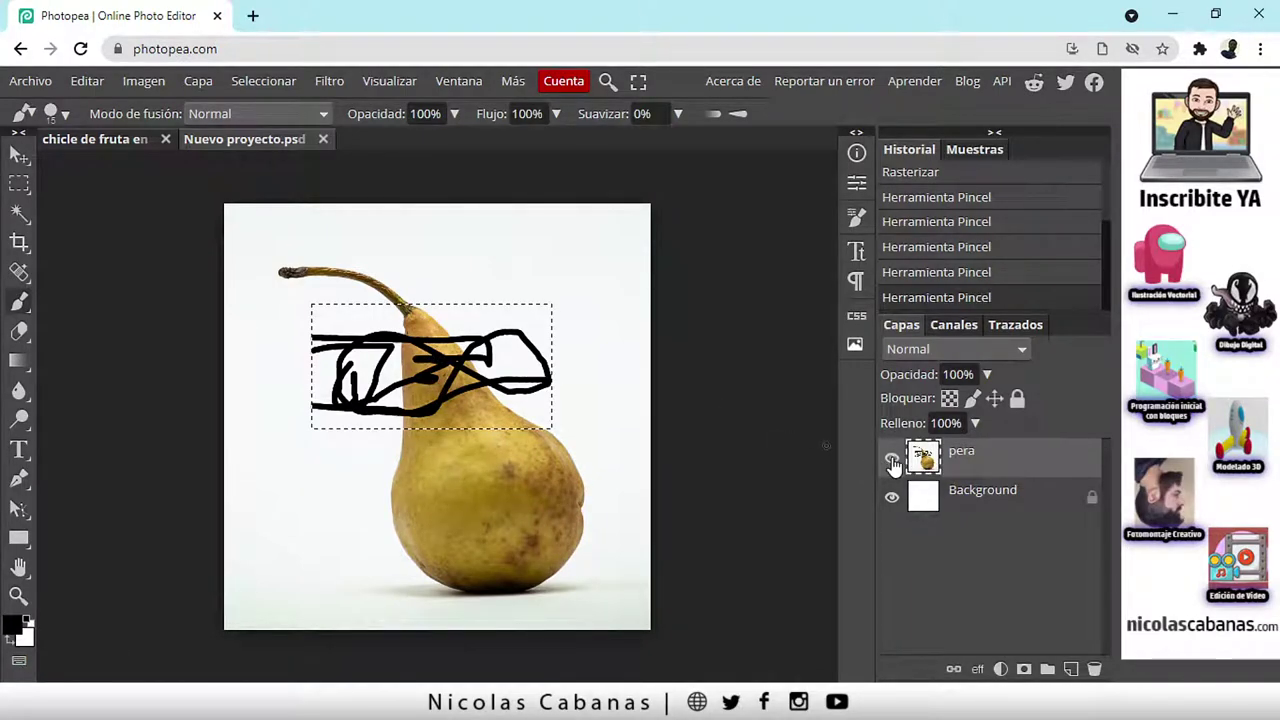
click(892, 460)
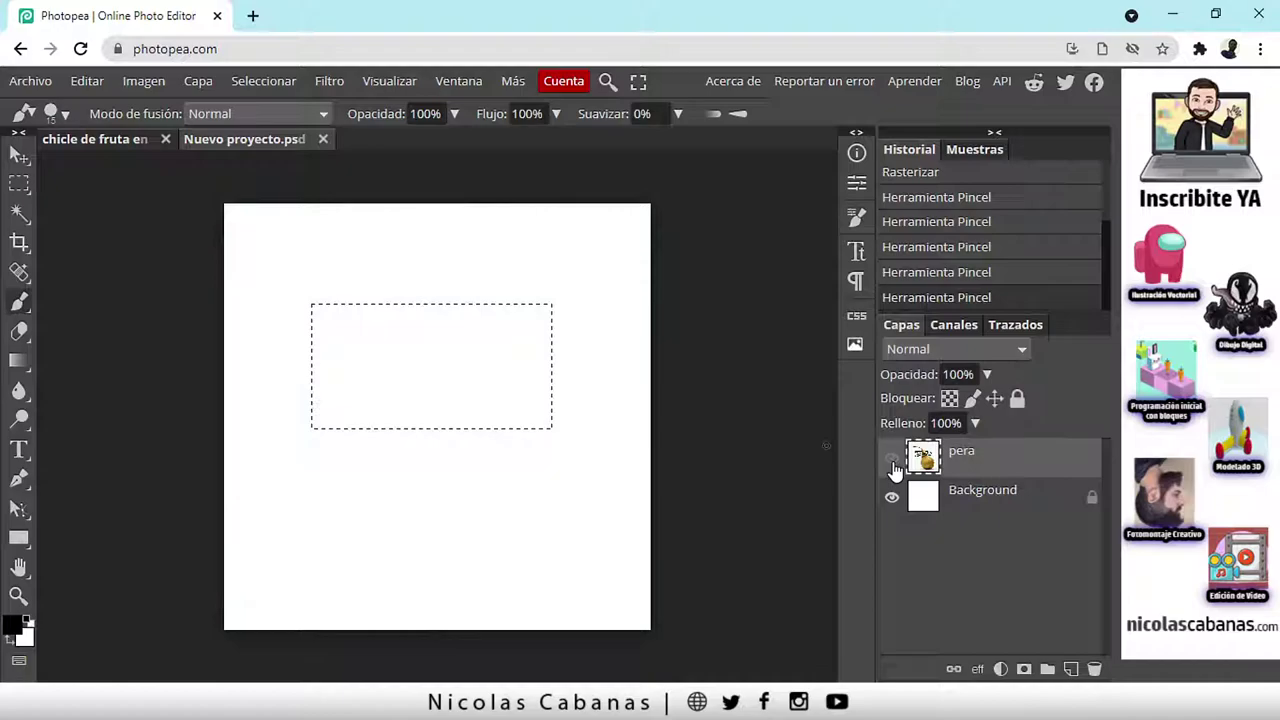
click(892, 462)
click(892, 462)
click(892, 462)
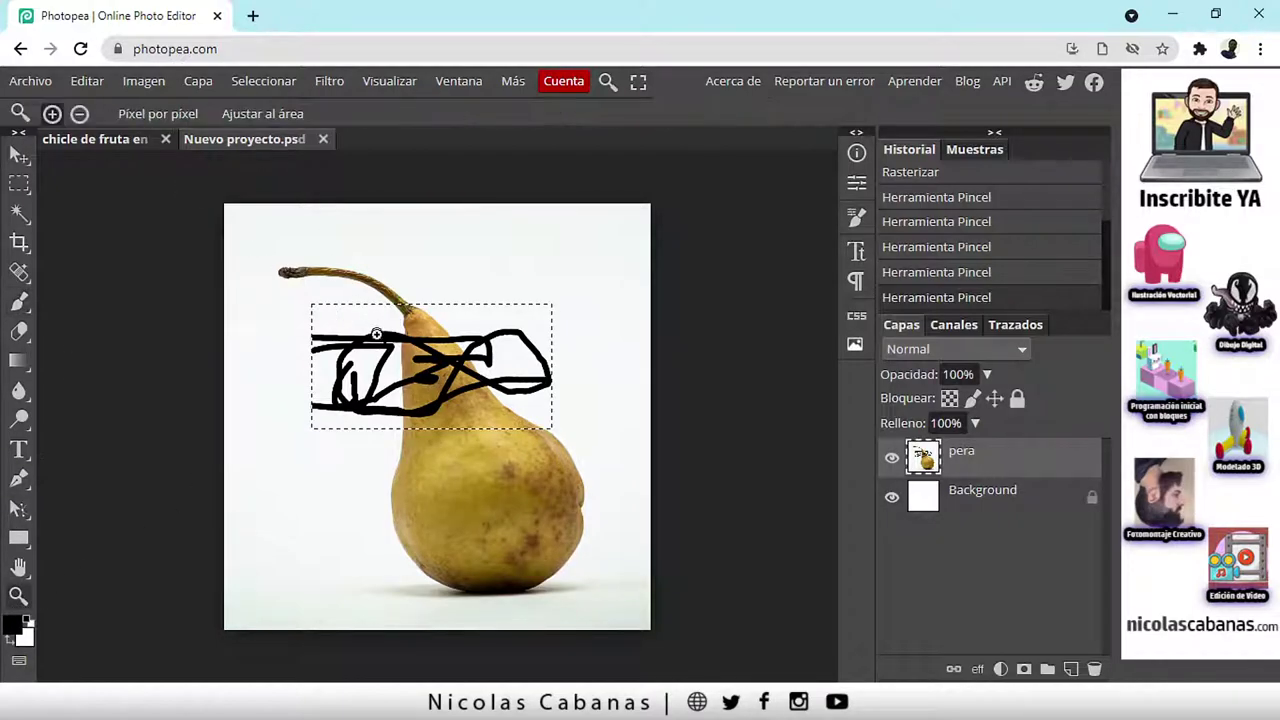
Step back and forward through the pera layer's recent visibility changes.
click(374, 330)
click(369, 292)
click(368, 292)
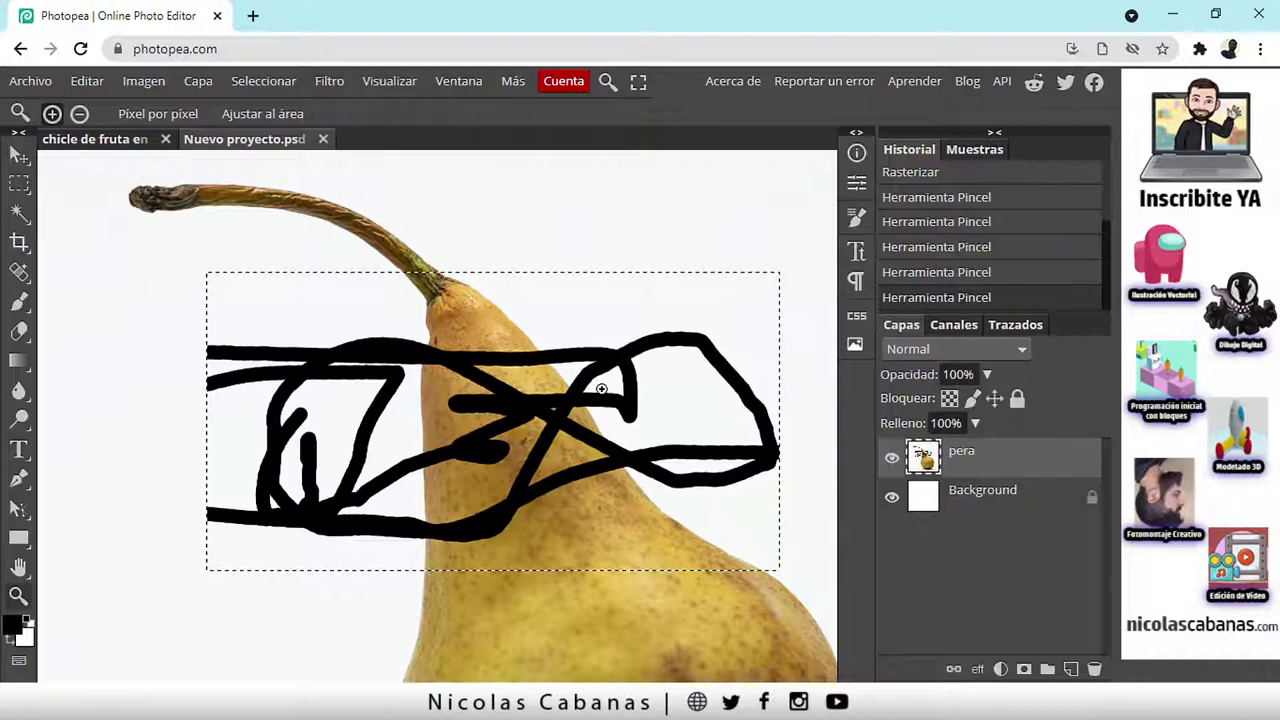
click(87, 81)
click(125, 166)
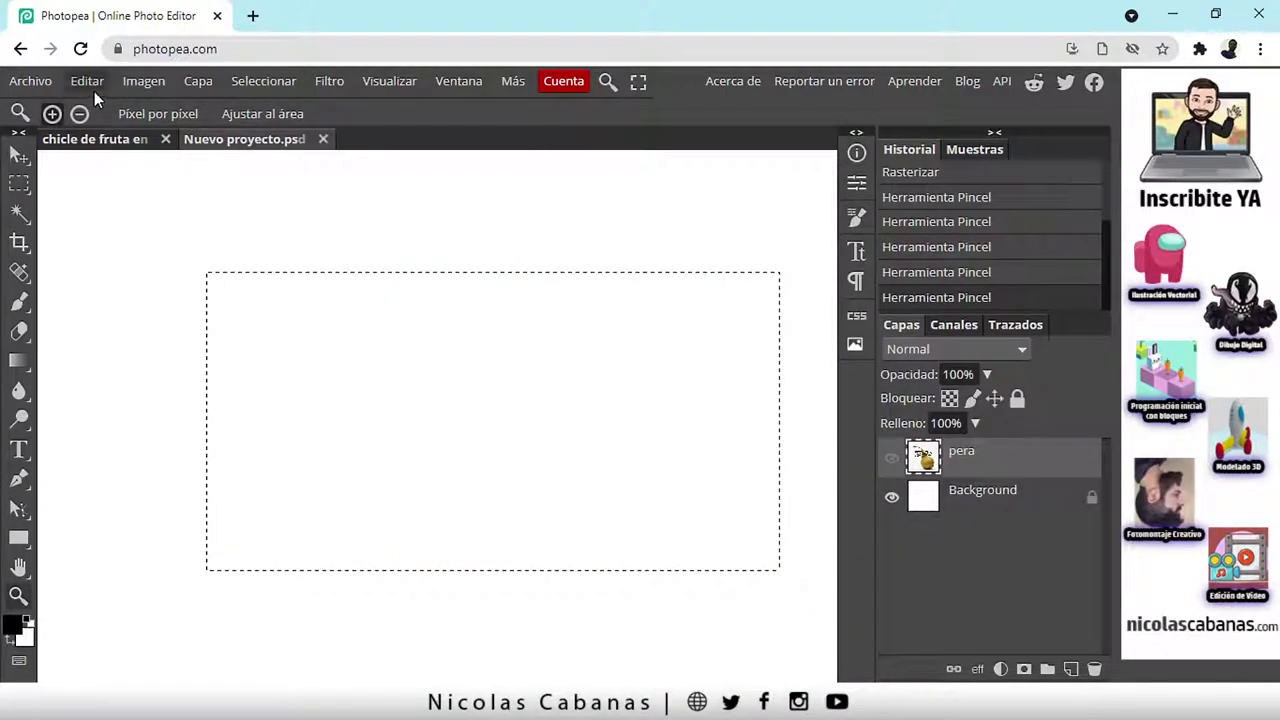
click(95, 90)
click(110, 165)
click(87, 81)
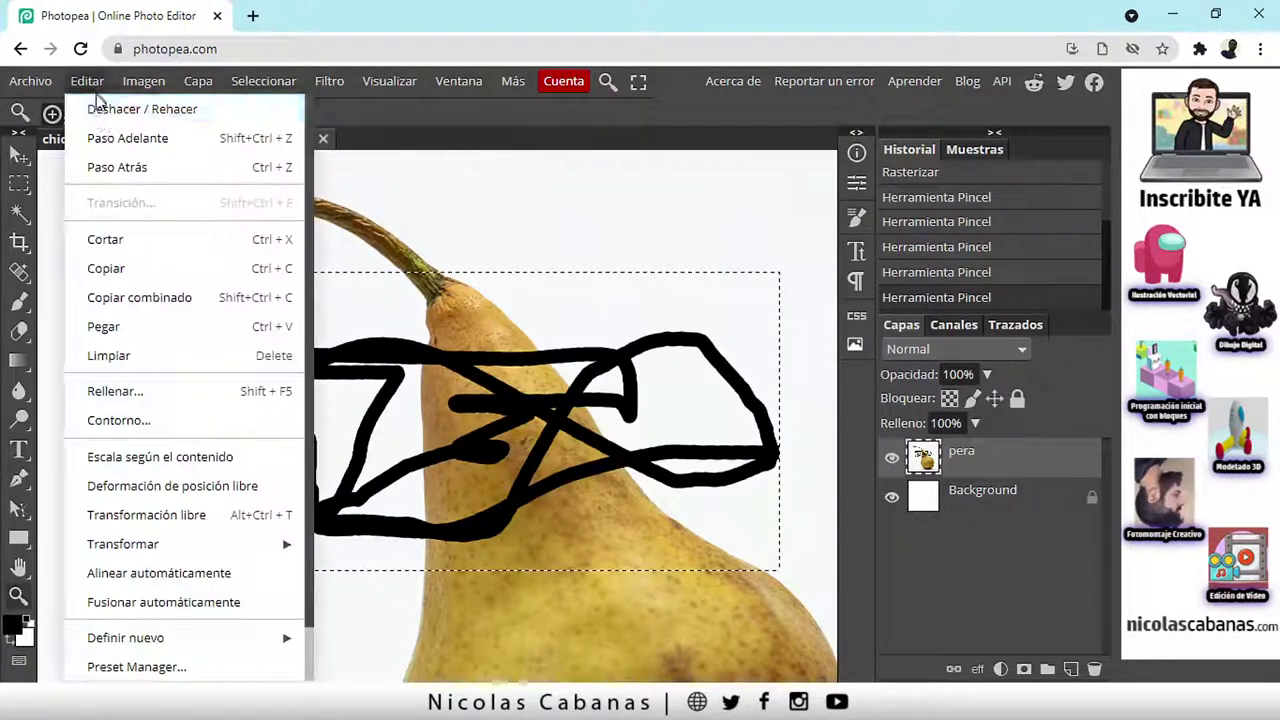
click(114, 165)
click(94, 86)
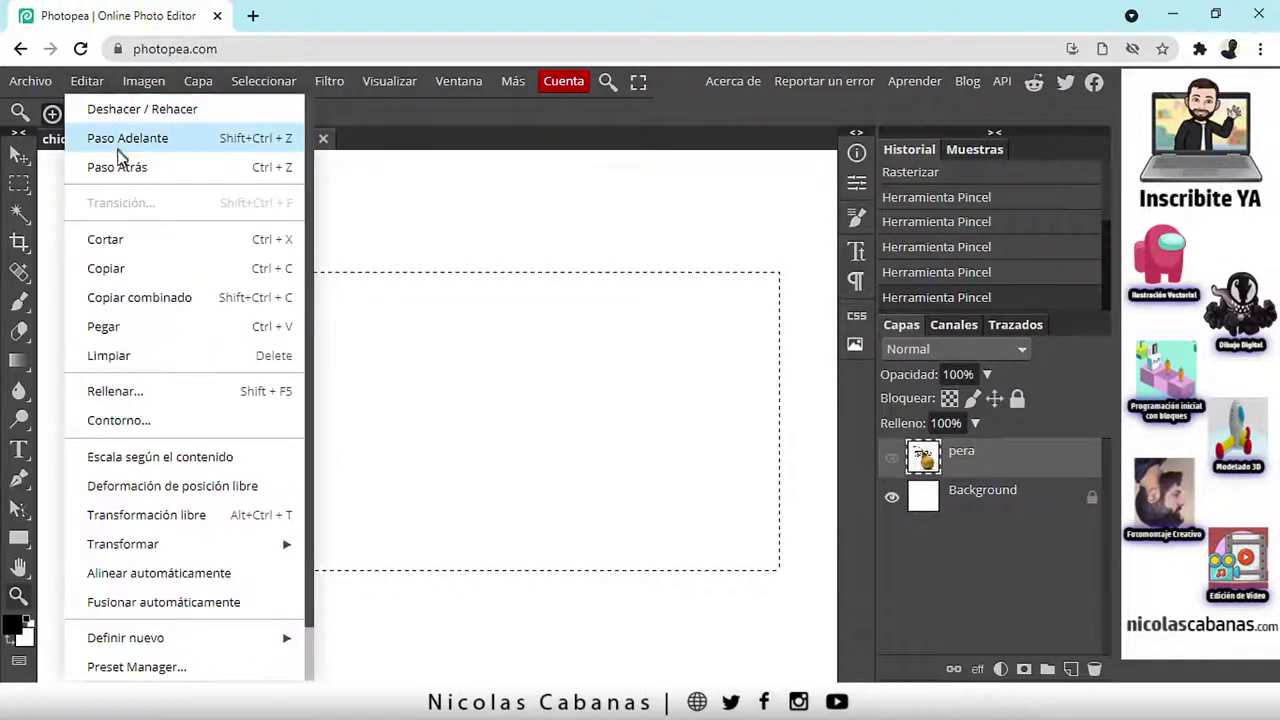
click(110, 138)
Undo all the black brush strokes painted on the pear, one history step at a time.
click(95, 87)
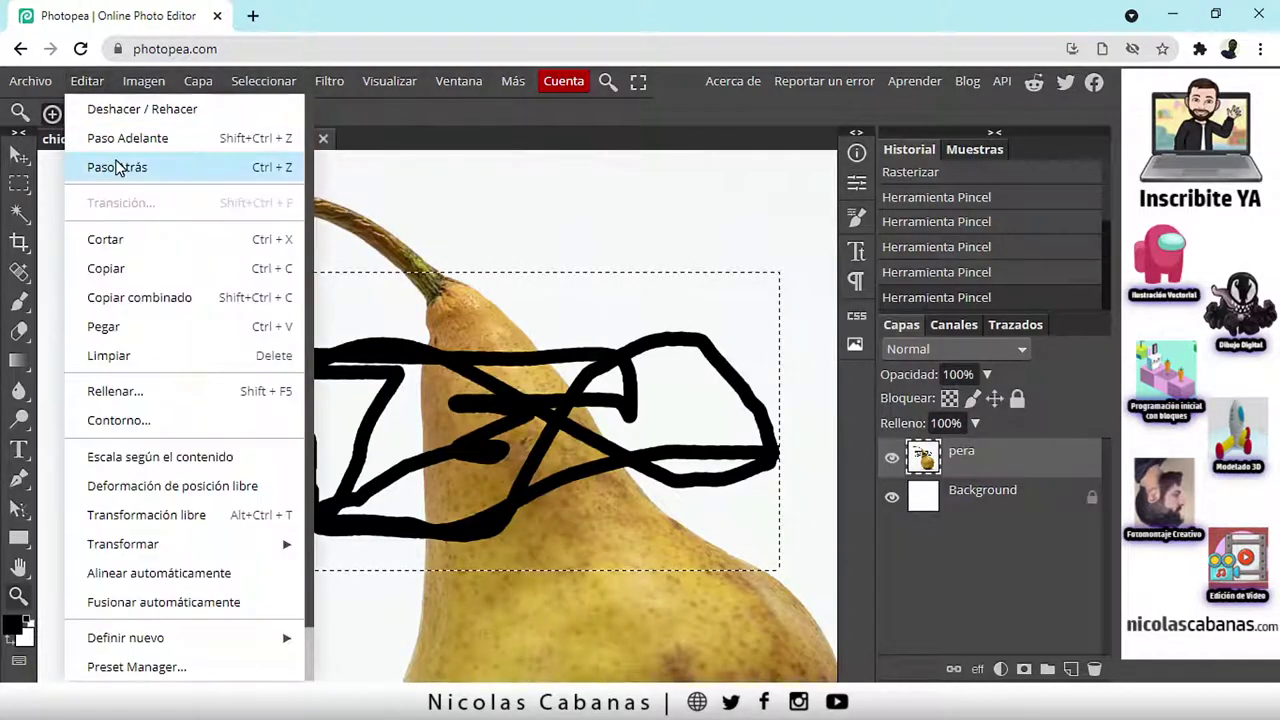
click(112, 167)
click(95, 87)
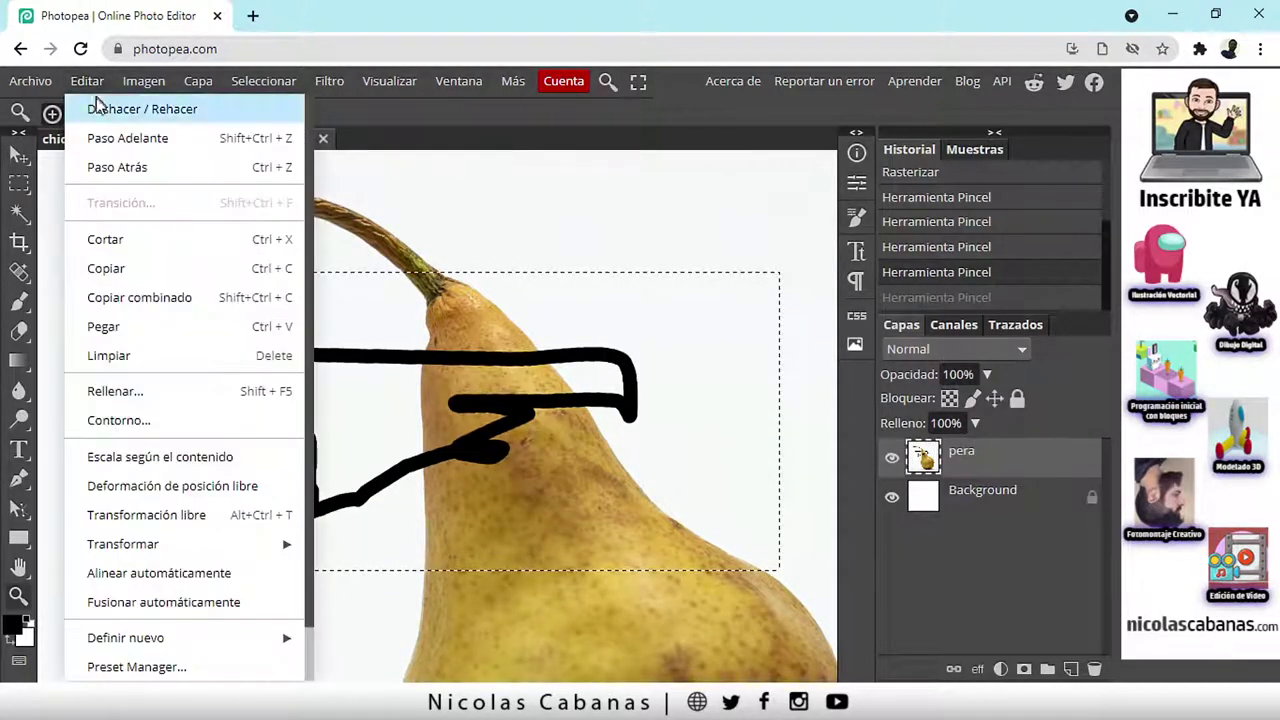
click(121, 166)
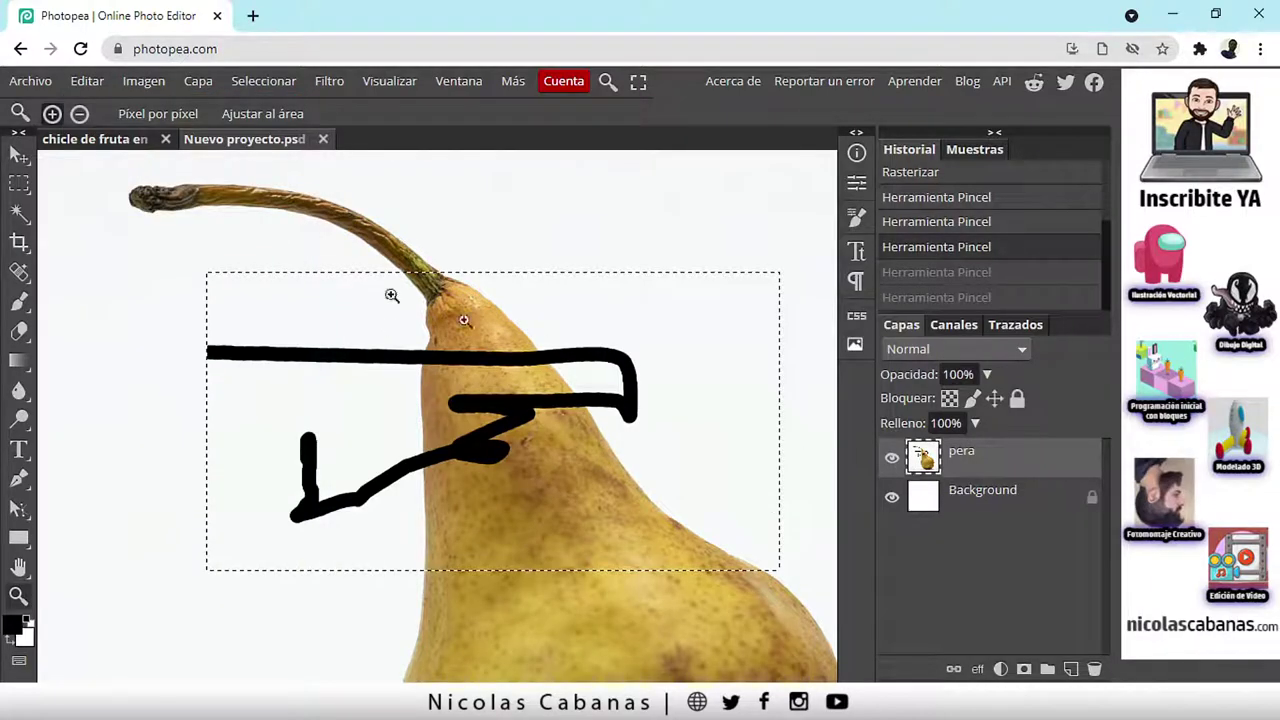
click(86, 88)
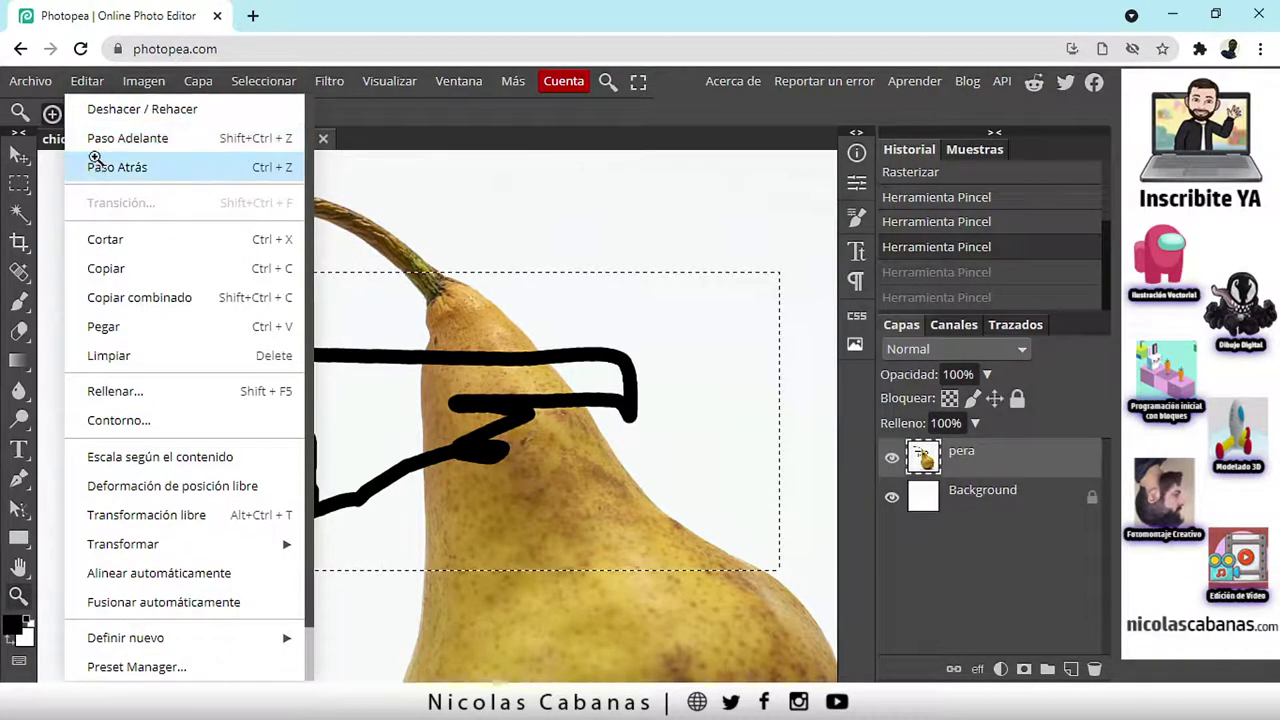
click(117, 167)
click(86, 90)
click(112, 166)
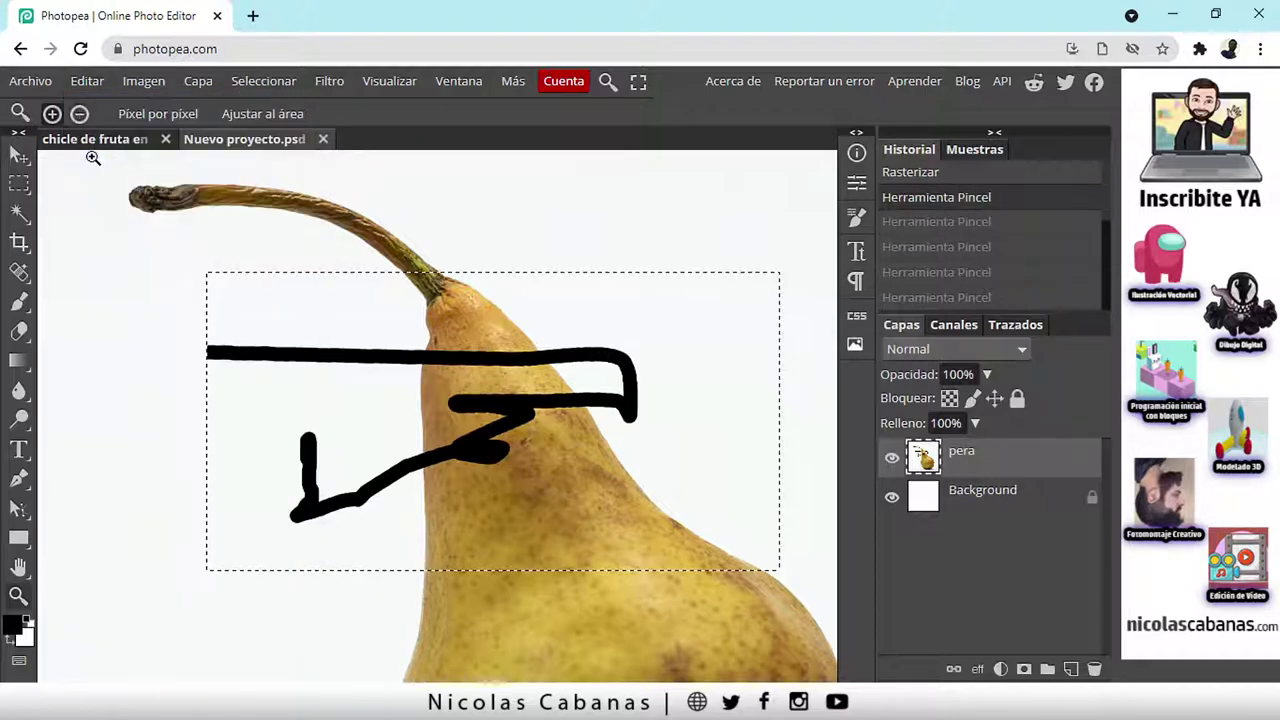
click(87, 85)
click(108, 166)
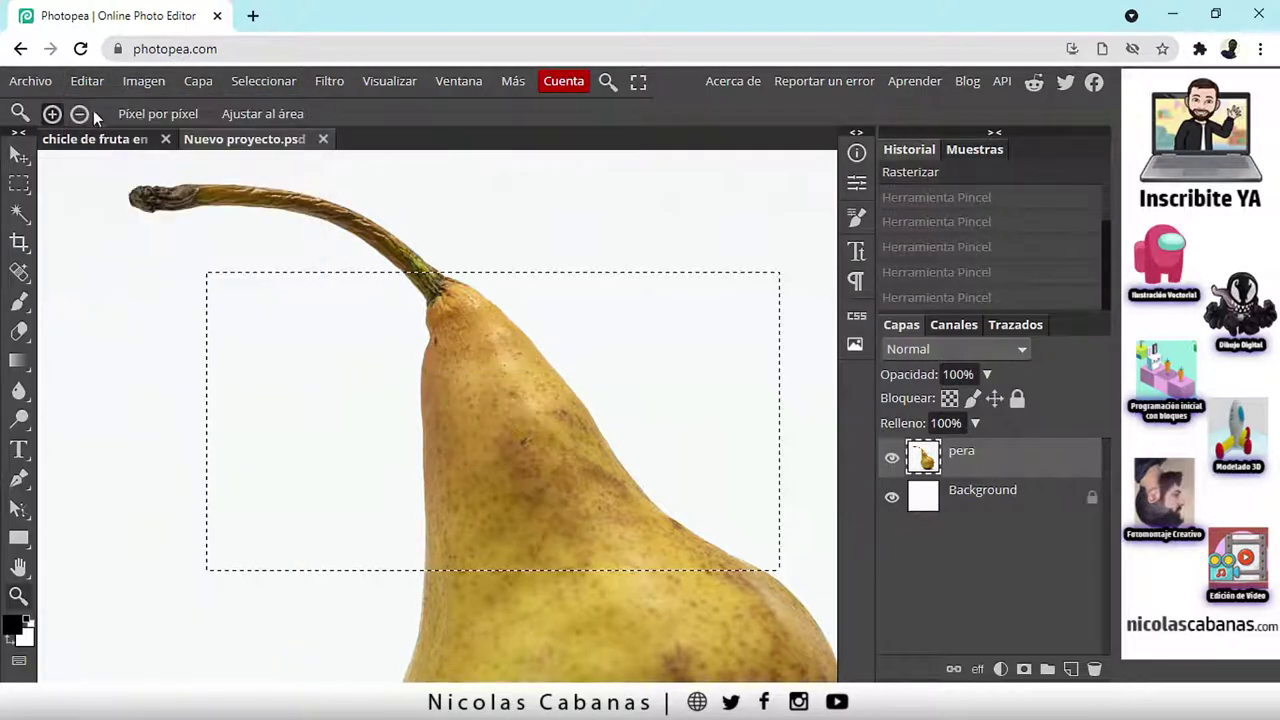
Clear the rectangular selection on the pear.
scroll(731, 477, down, 3)
scroll(749, 506, up, 3)
click(258, 81)
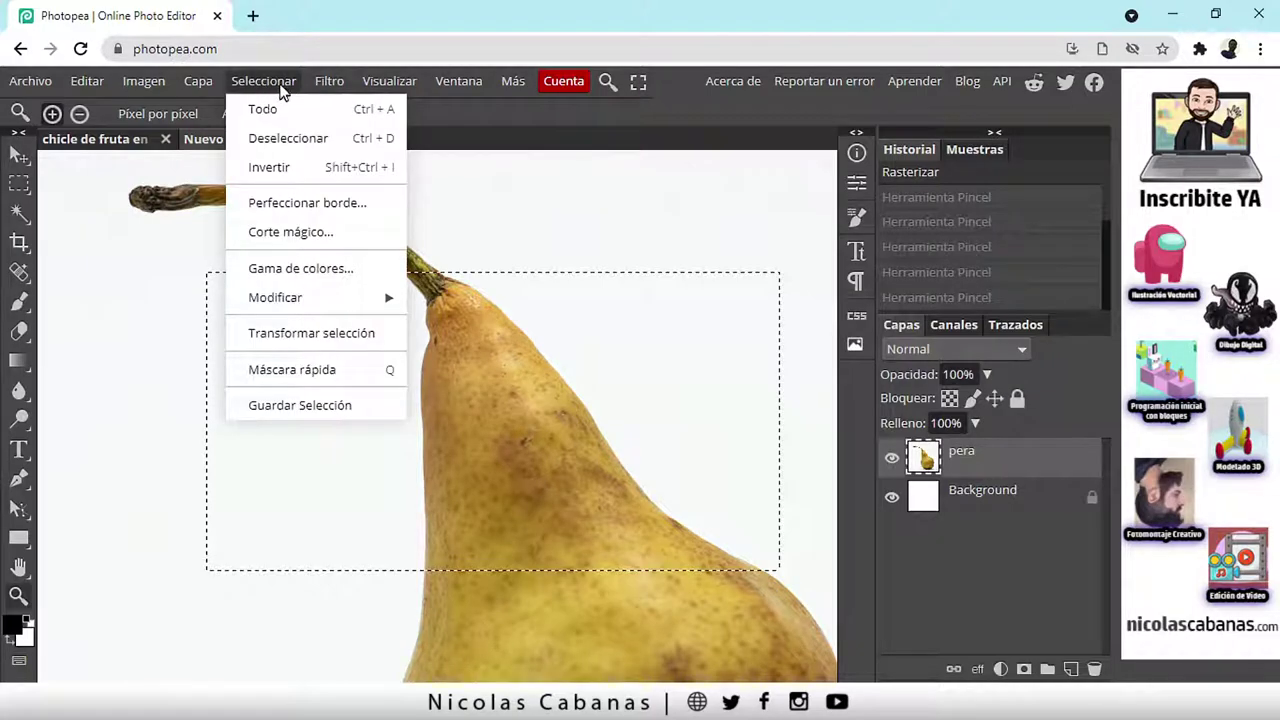
click(323, 146)
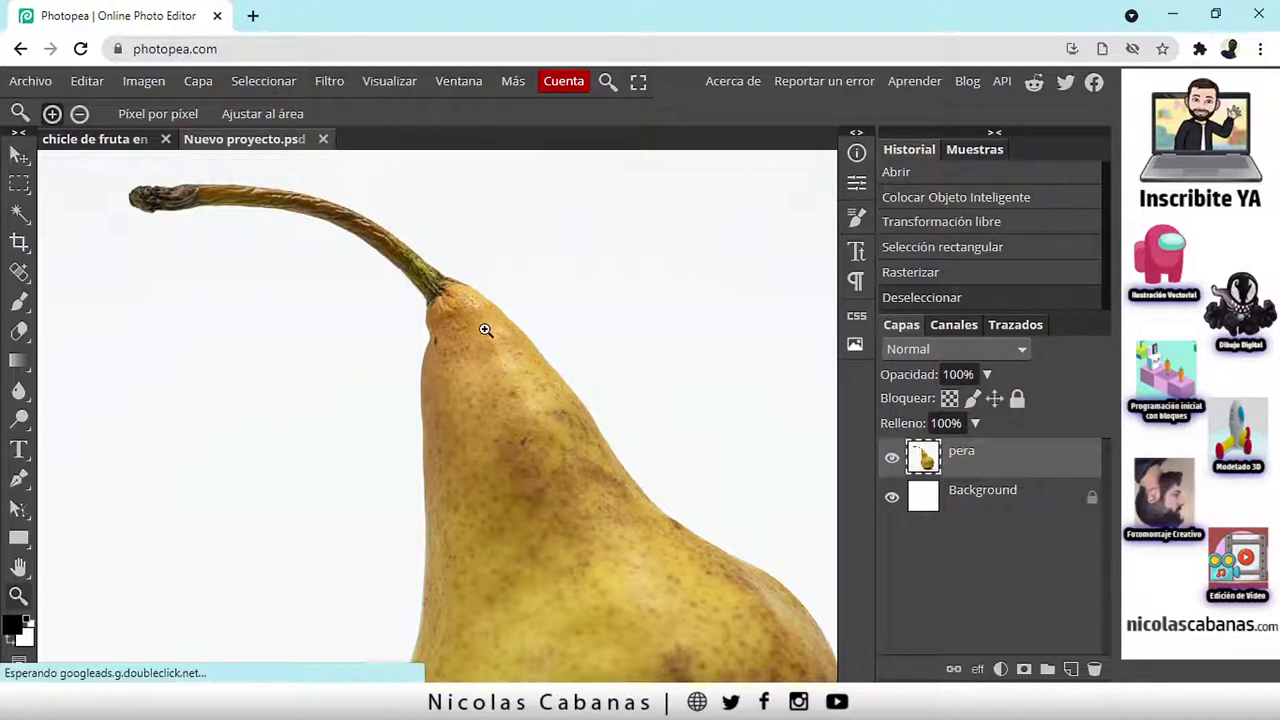
Clear a large elliptical selection over the pear's neck on the pera layer, and toggle the Background's visibility to inspect the hole.
scroll(509, 471, down, 3)
scroll(590, 512, up, 2)
scroll(600, 520, up, 3)
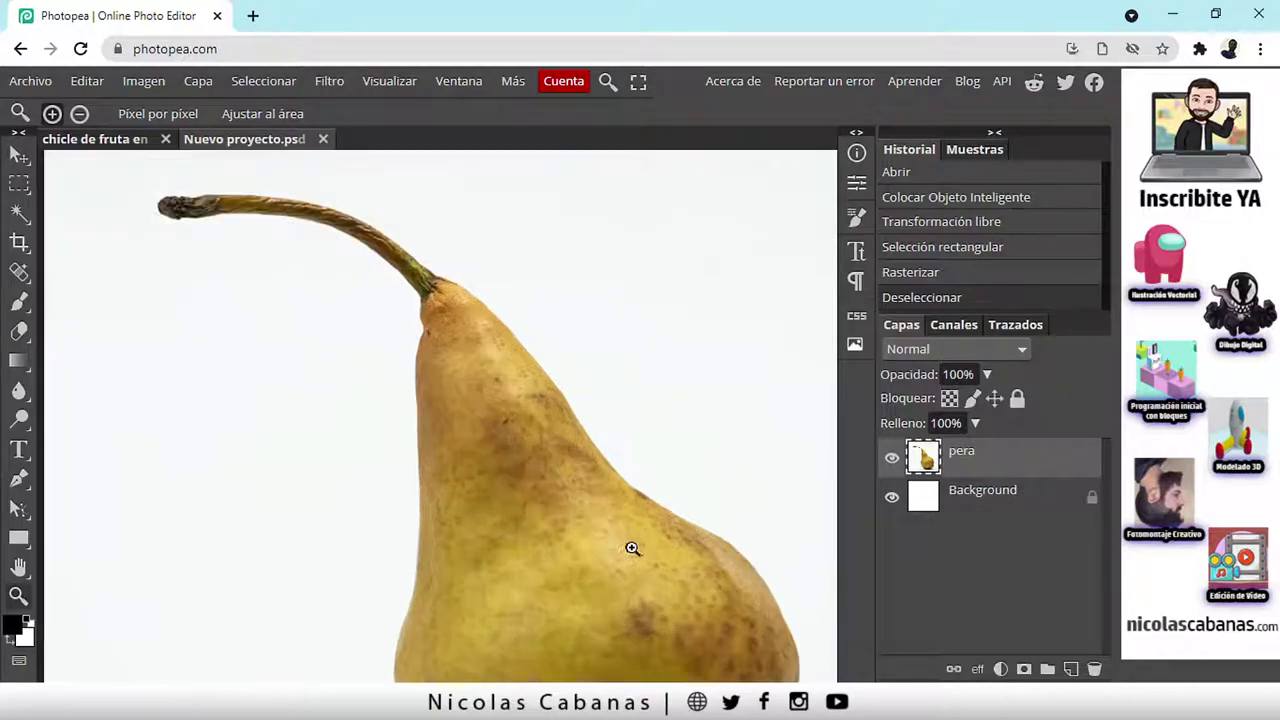
scroll(628, 546, down, 2)
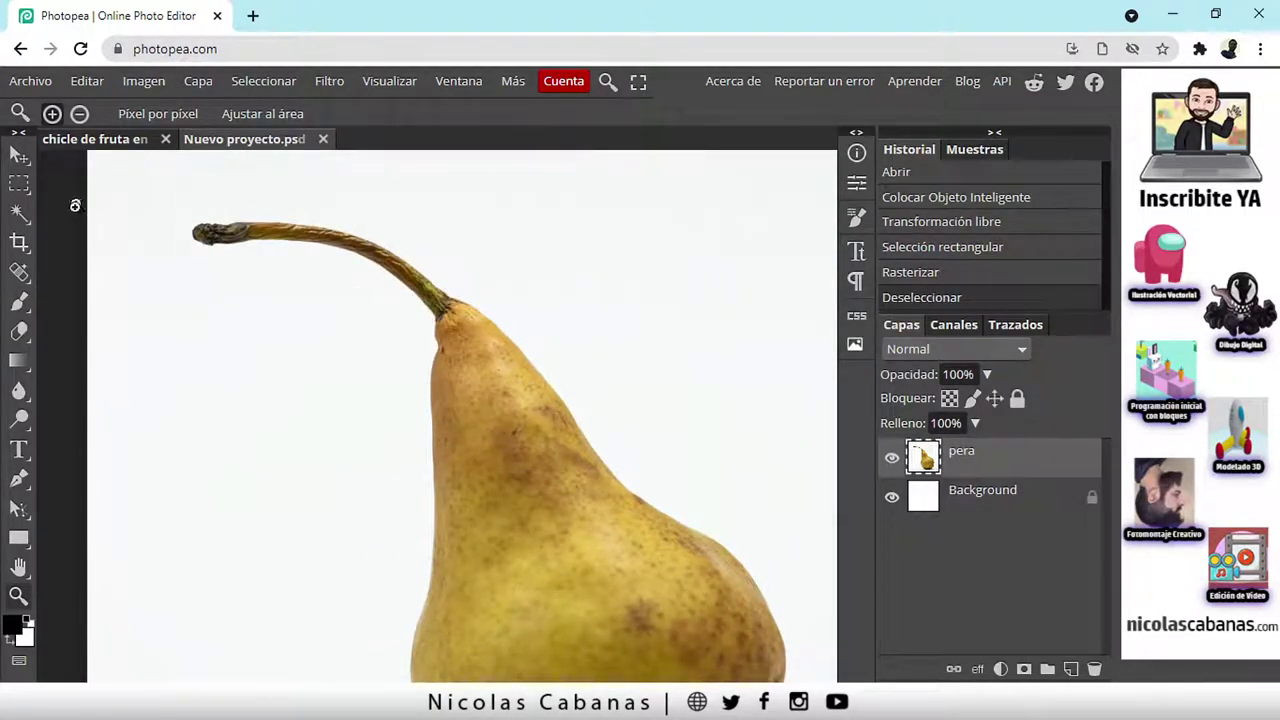
click(17, 186)
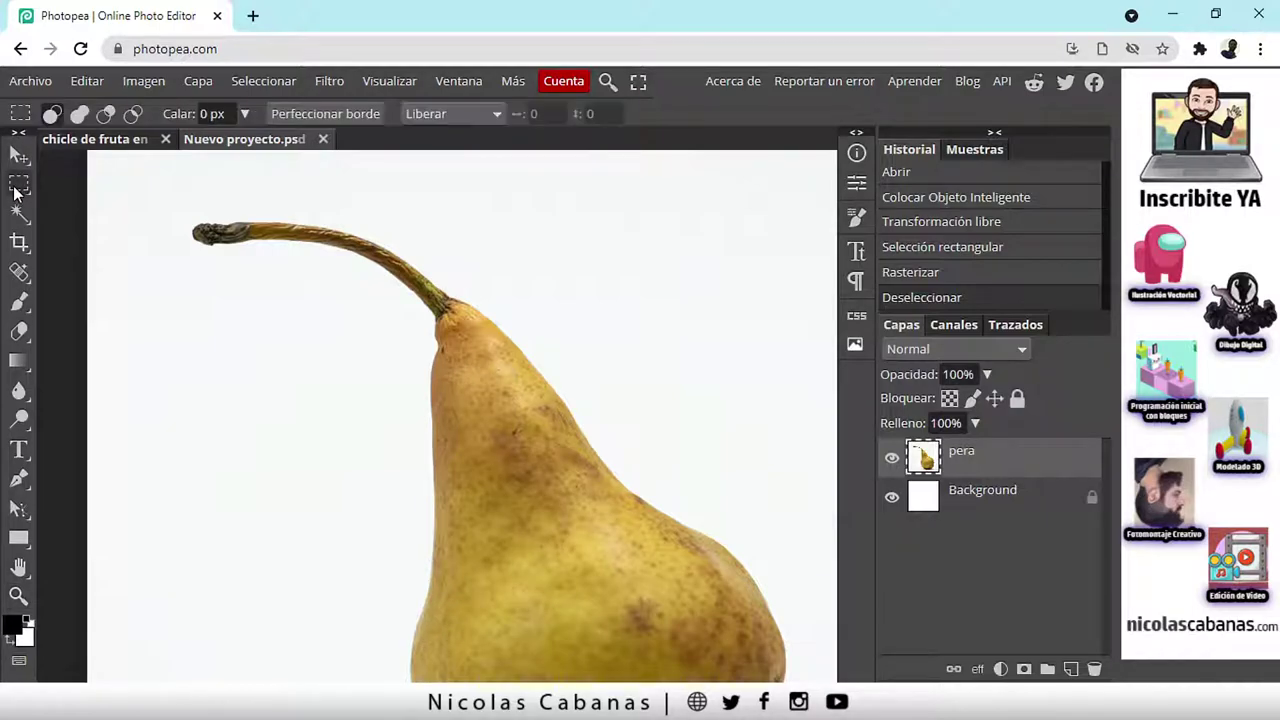
right_click(14, 188)
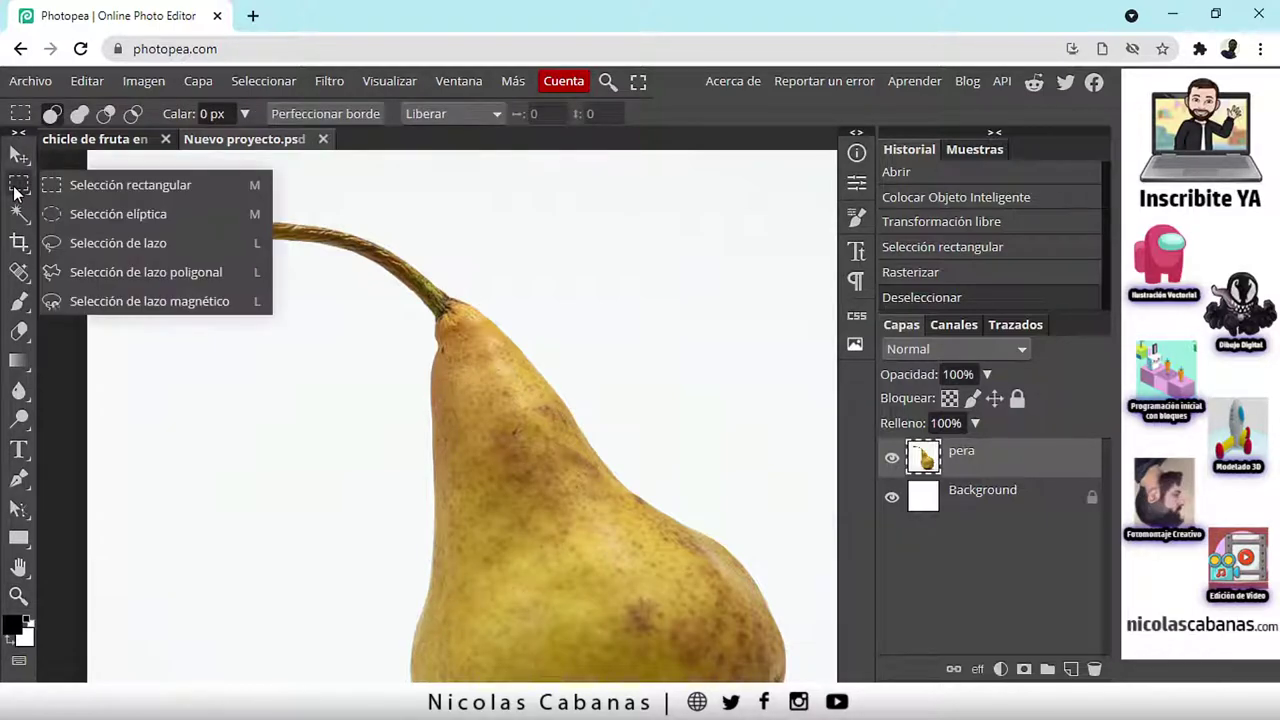
click(87, 218)
drag(236, 212, 665, 596)
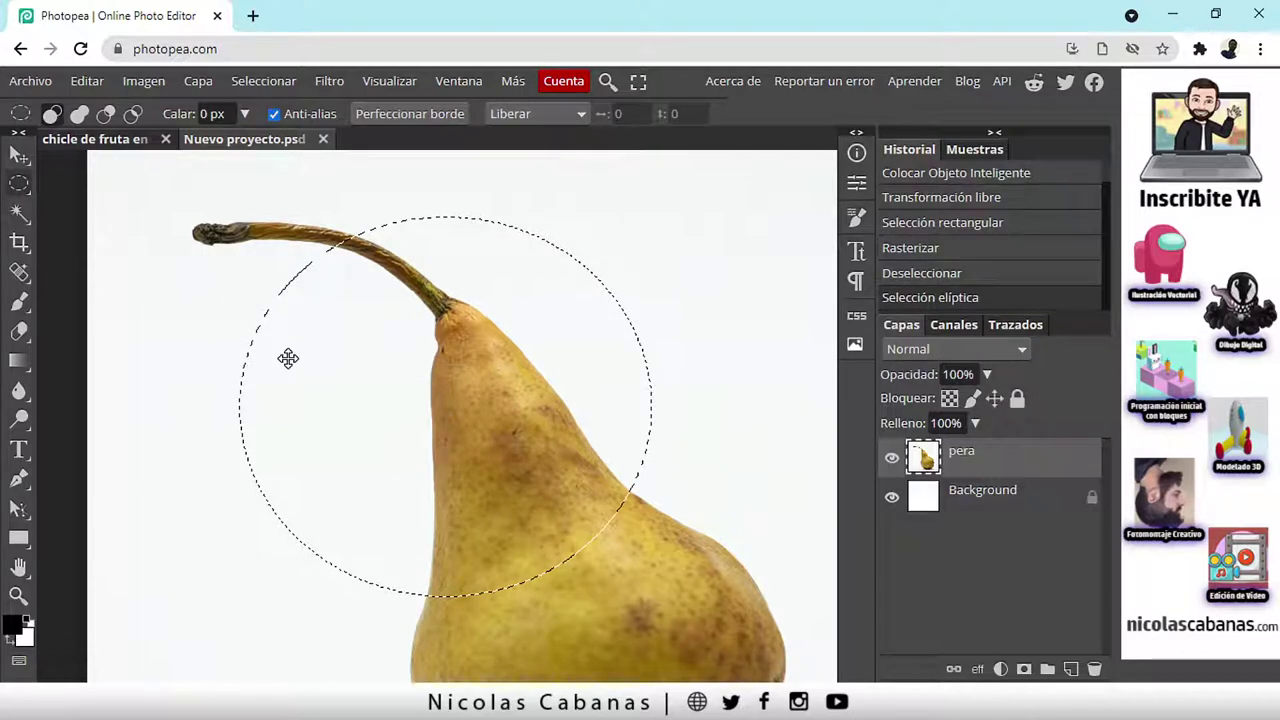
key(Delete)
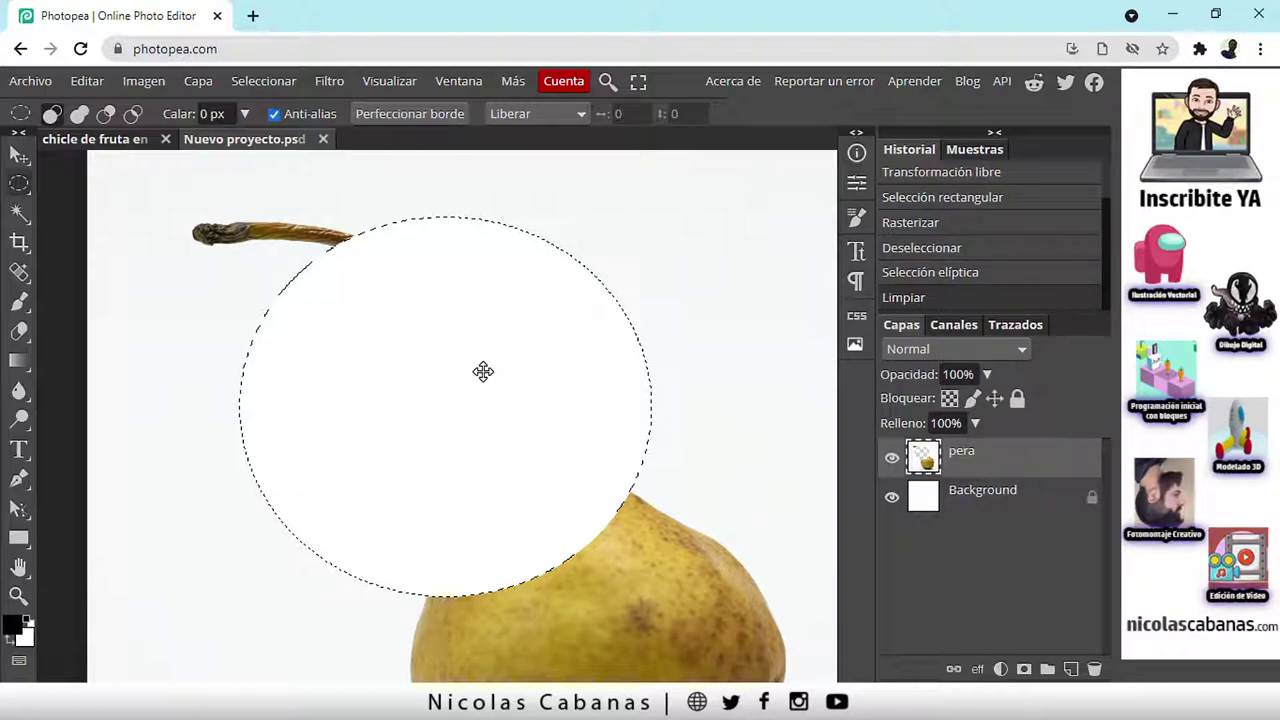
click(891, 499)
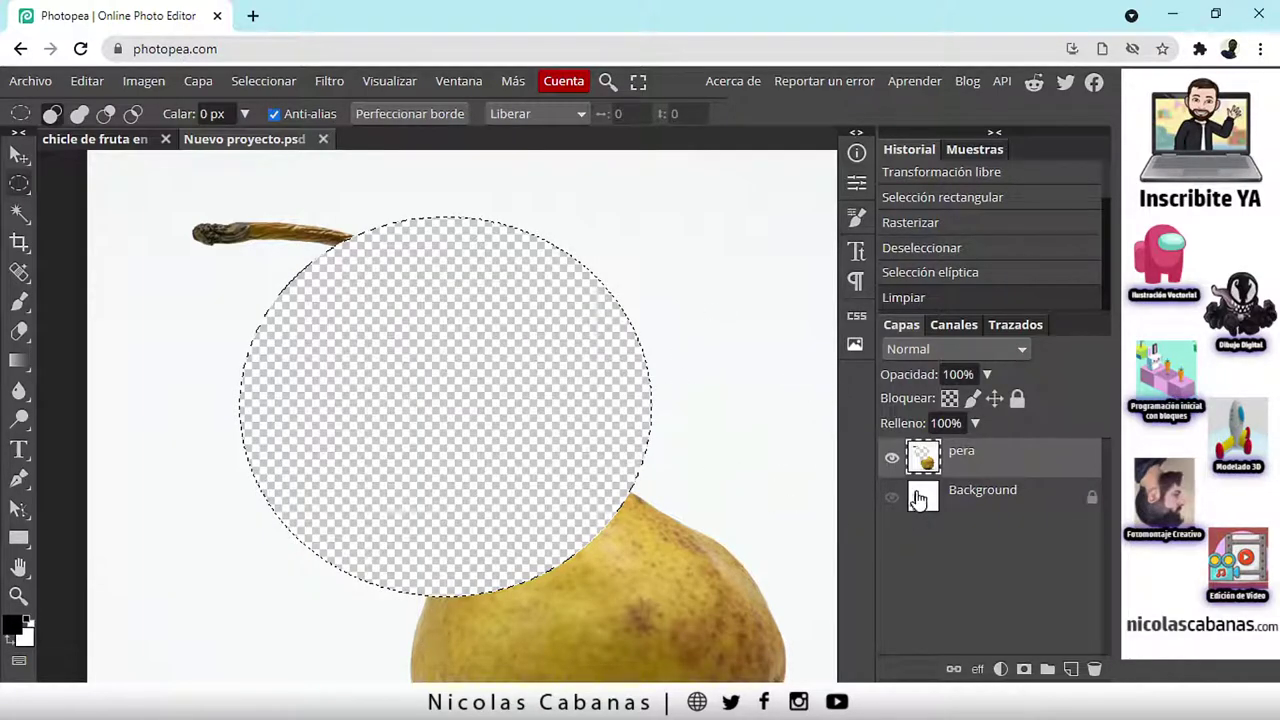
click(891, 498)
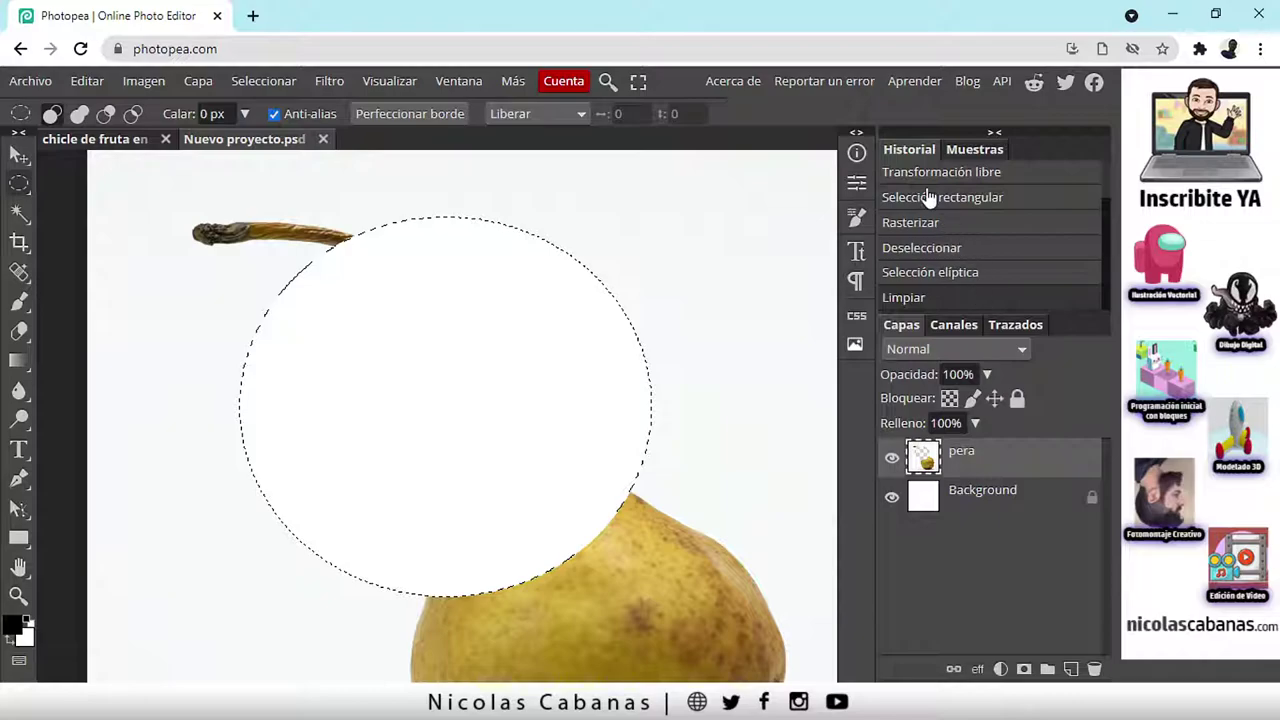
Step back and forth through the history, ending at the deselected state before the elliptical selection and clearing.
click(100, 82)
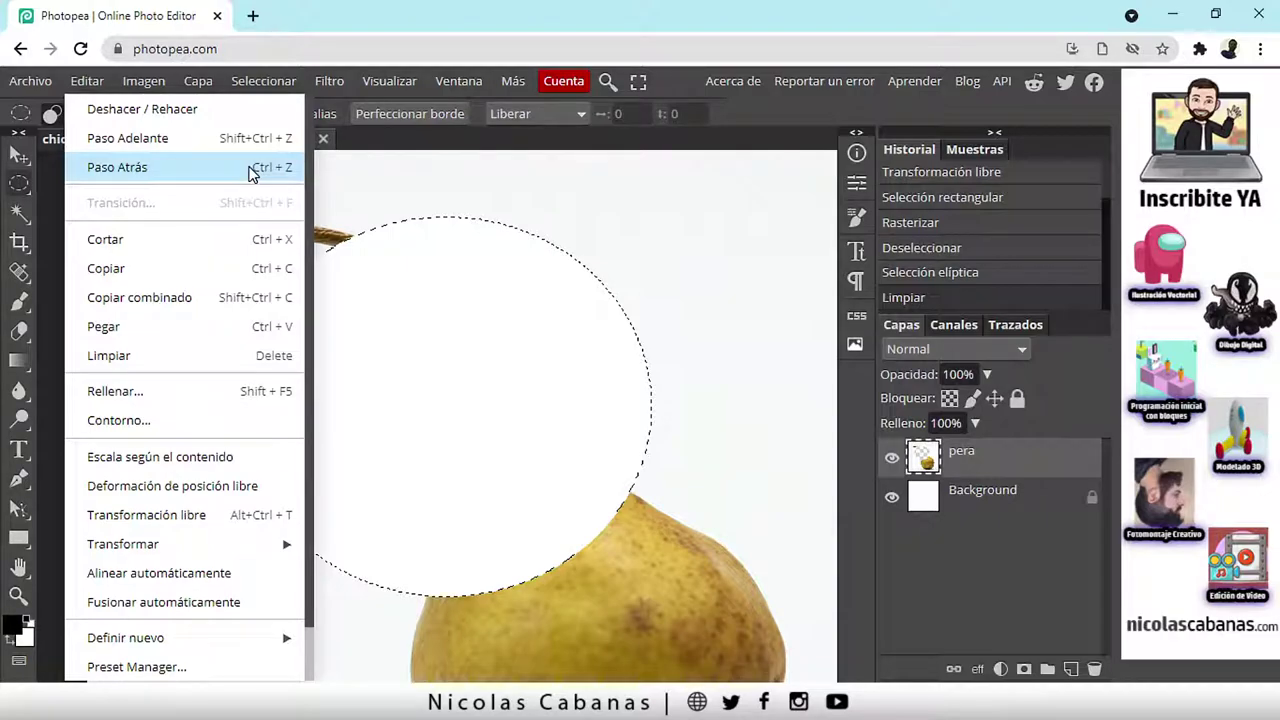
click(921, 149)
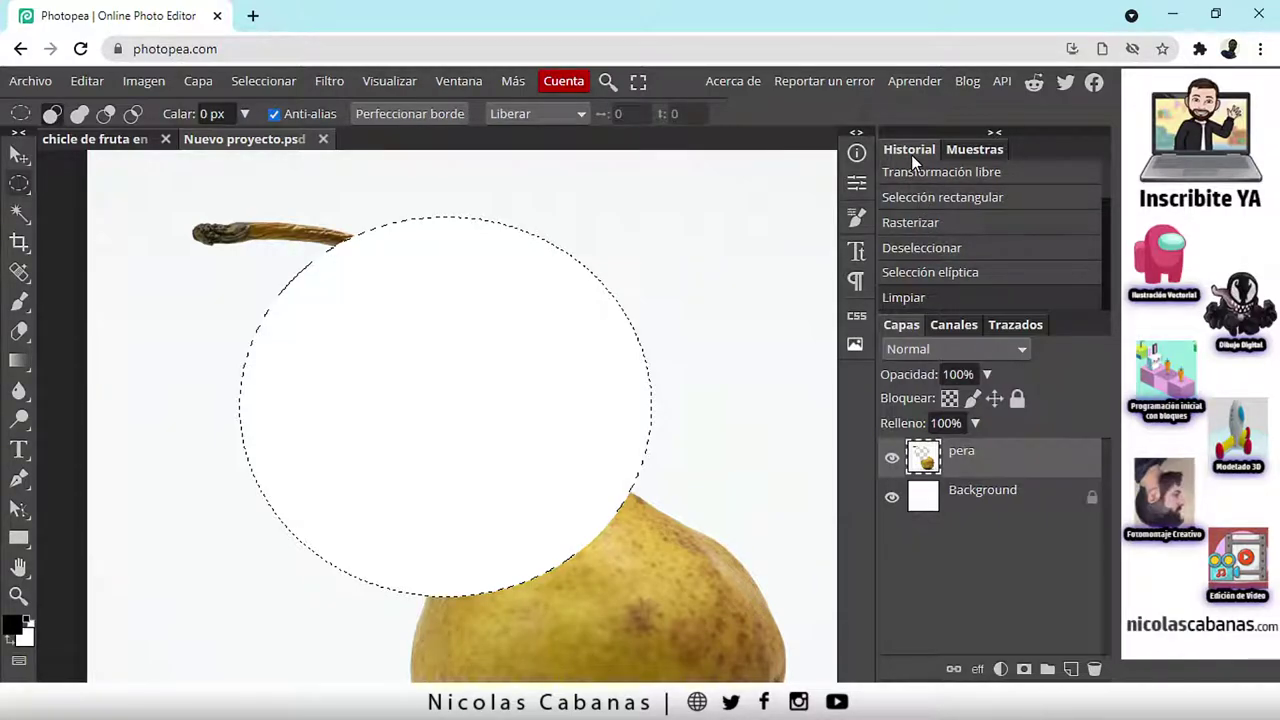
click(933, 277)
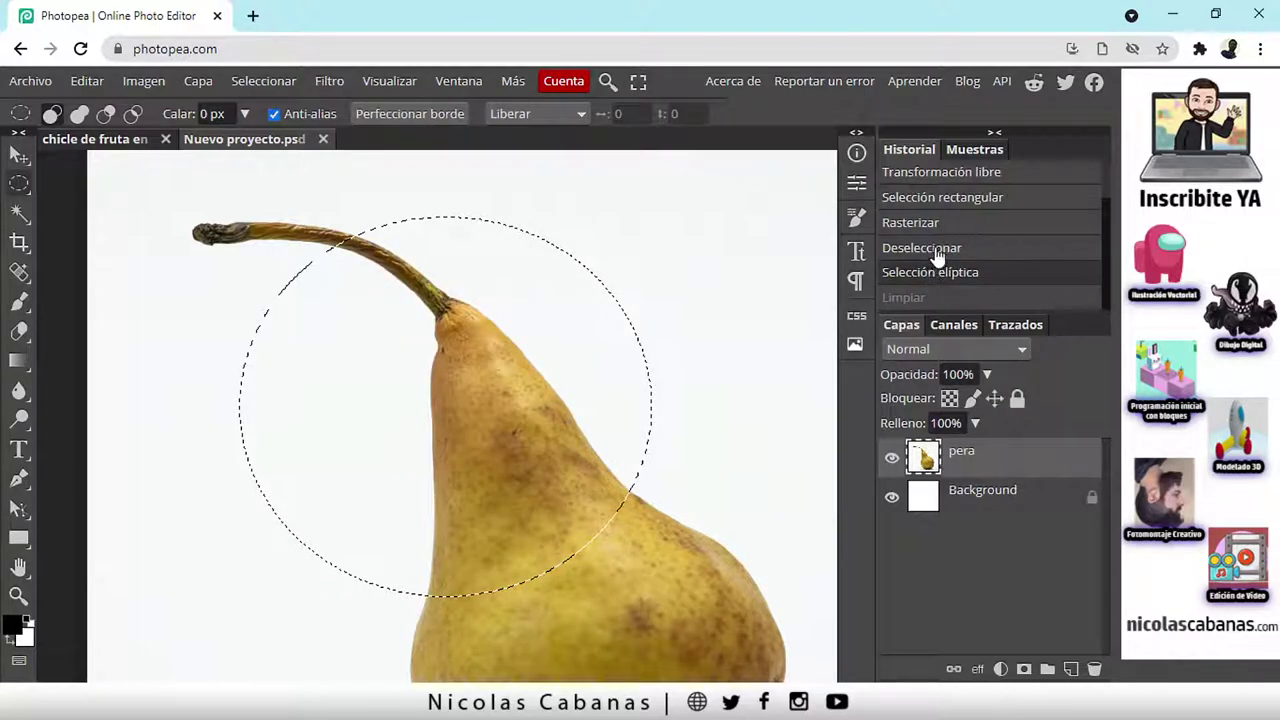
click(937, 250)
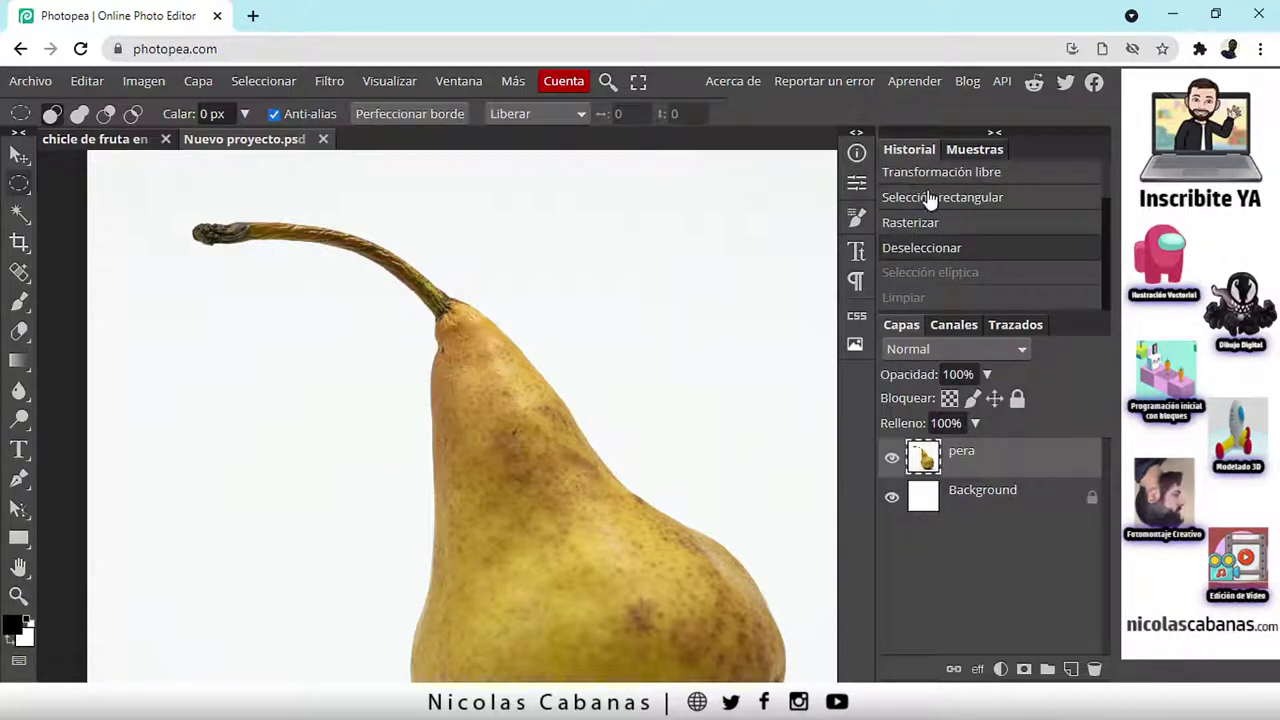
click(940, 274)
click(938, 296)
click(944, 274)
click(940, 249)
click(95, 81)
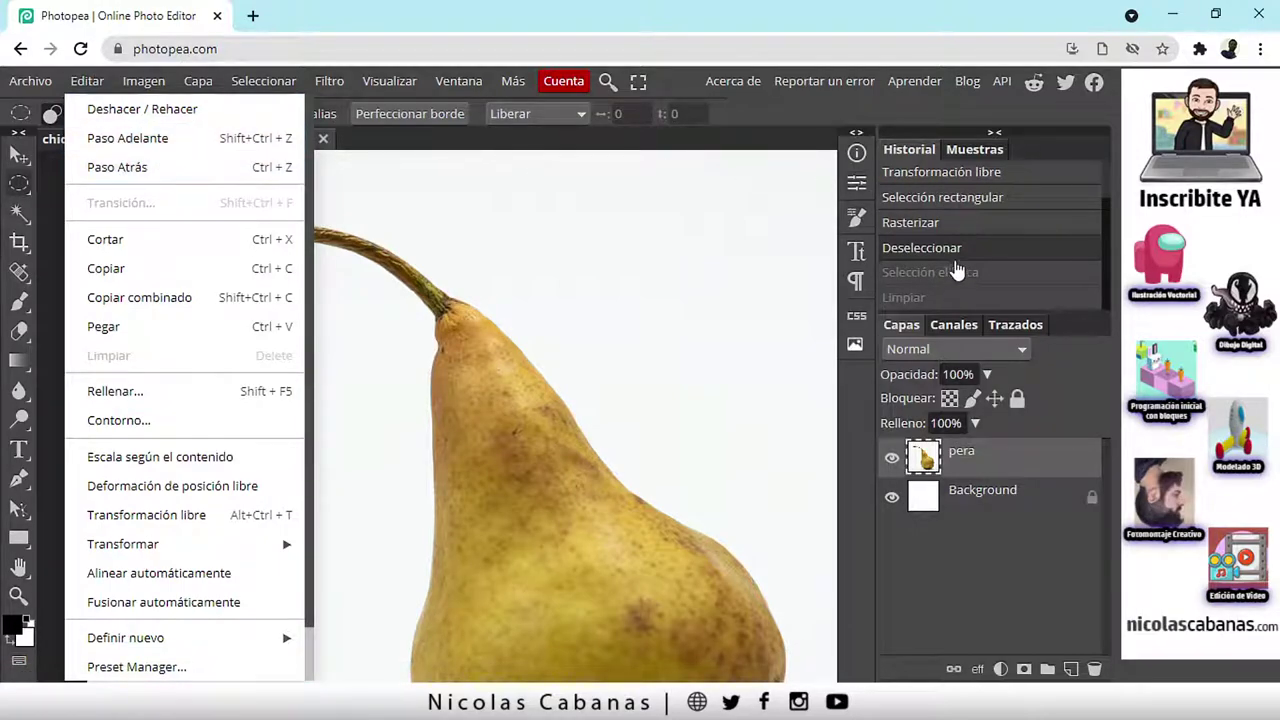
click(1035, 555)
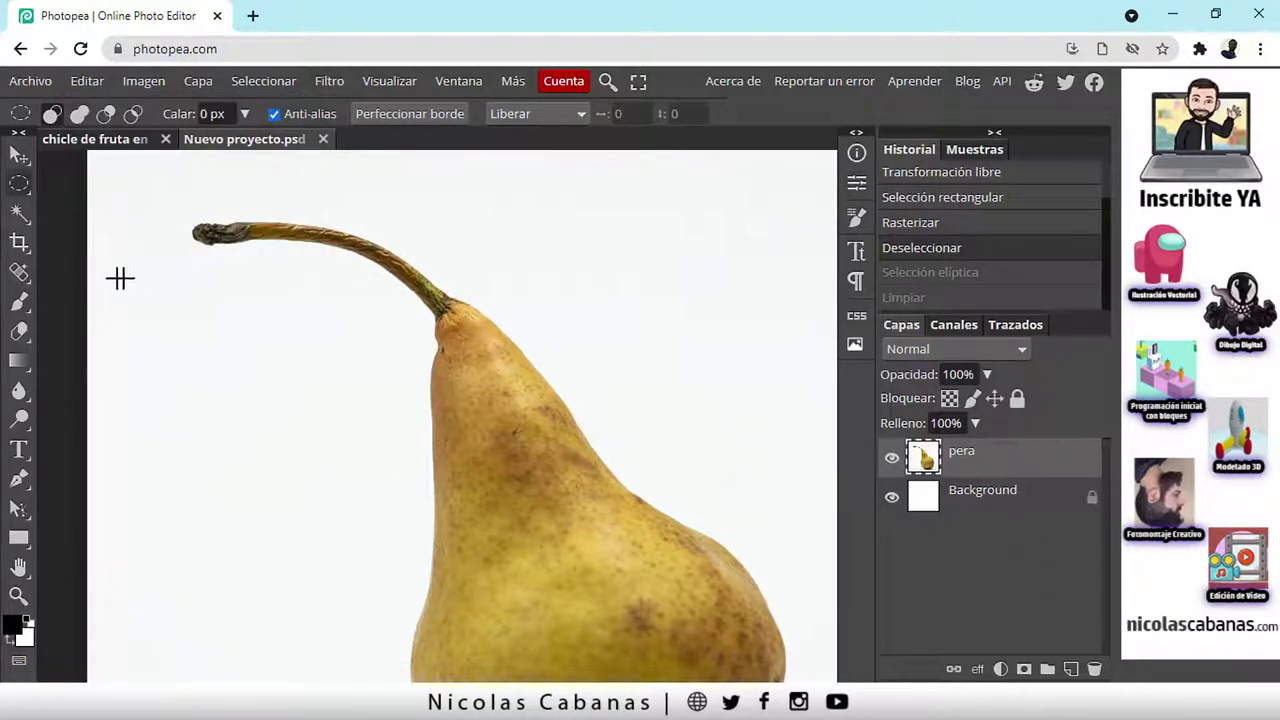
Draw a freehand lasso selection around the pear's stem and the small tip of fruit at its base.
right_click(22, 190)
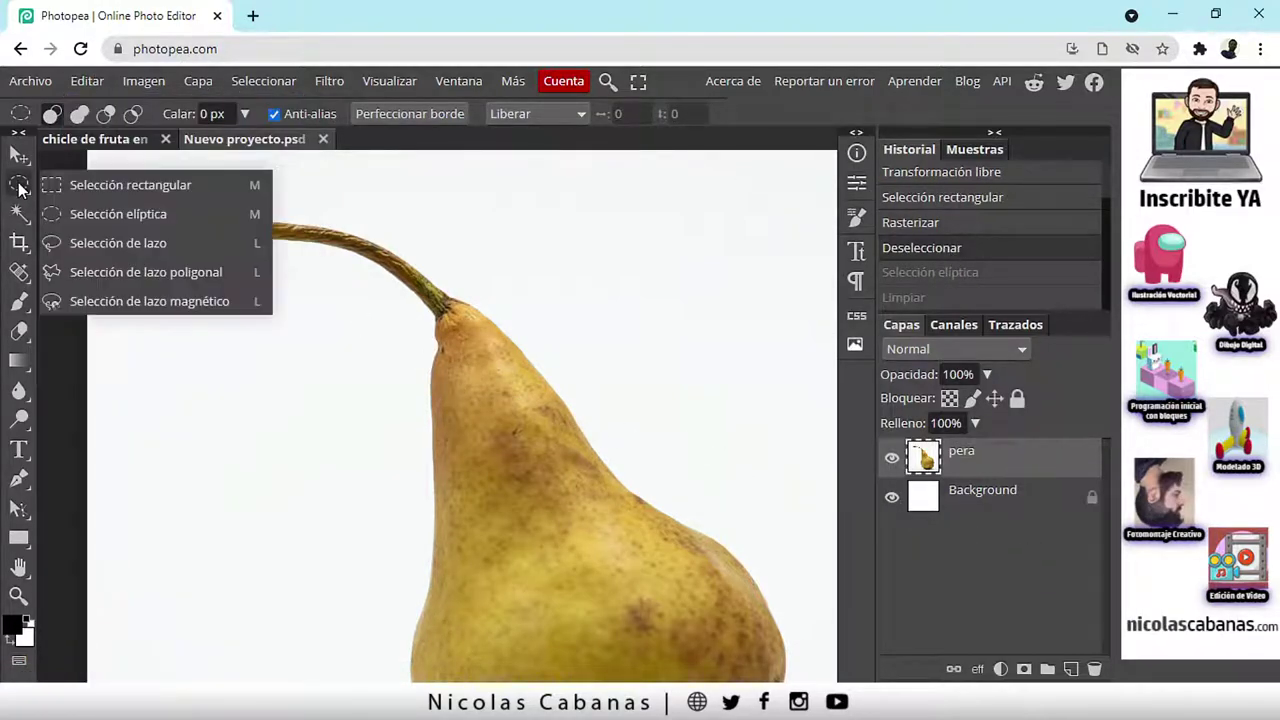
click(113, 243)
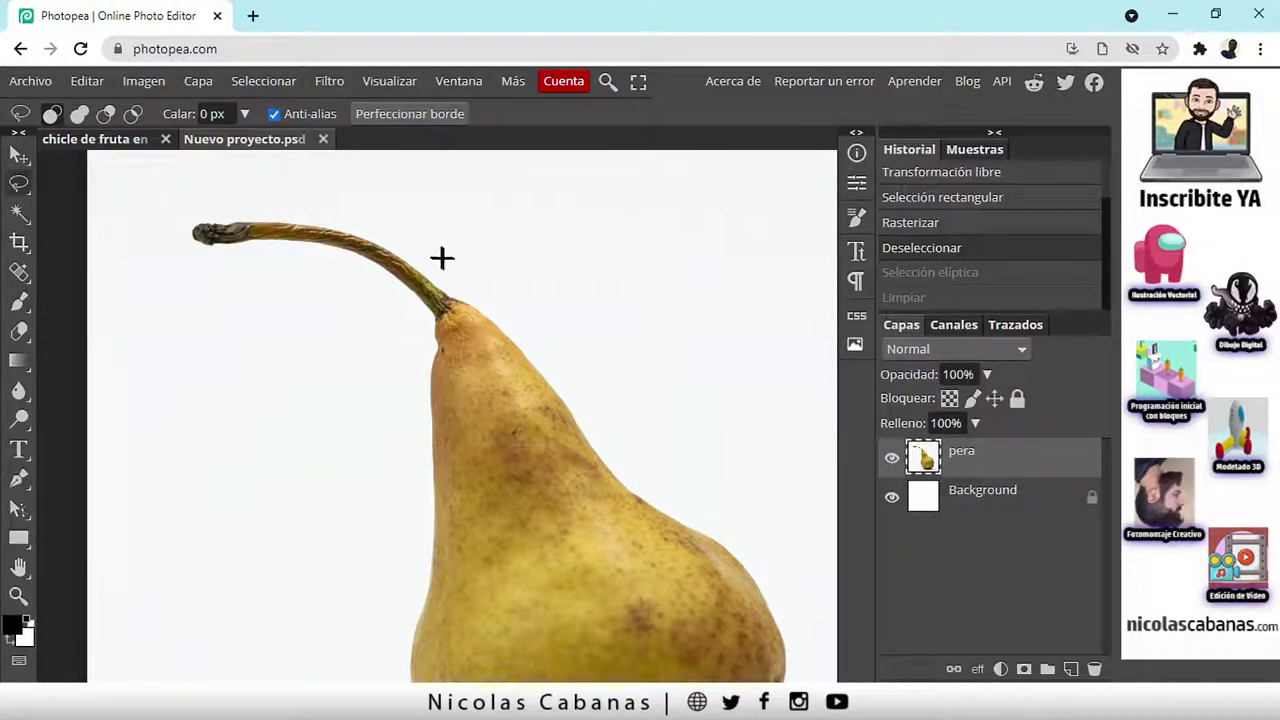
mouse_move(477, 294)
mouse_down()
mouse_move(407, 247)
mouse_move(315, 215)
mouse_move(219, 211)
mouse_move(169, 225)
mouse_move(179, 250)
mouse_move(347, 267)
mouse_move(402, 299)
mouse_move(436, 353)
mouse_move(485, 336)
mouse_move(477, 298)
mouse_up()
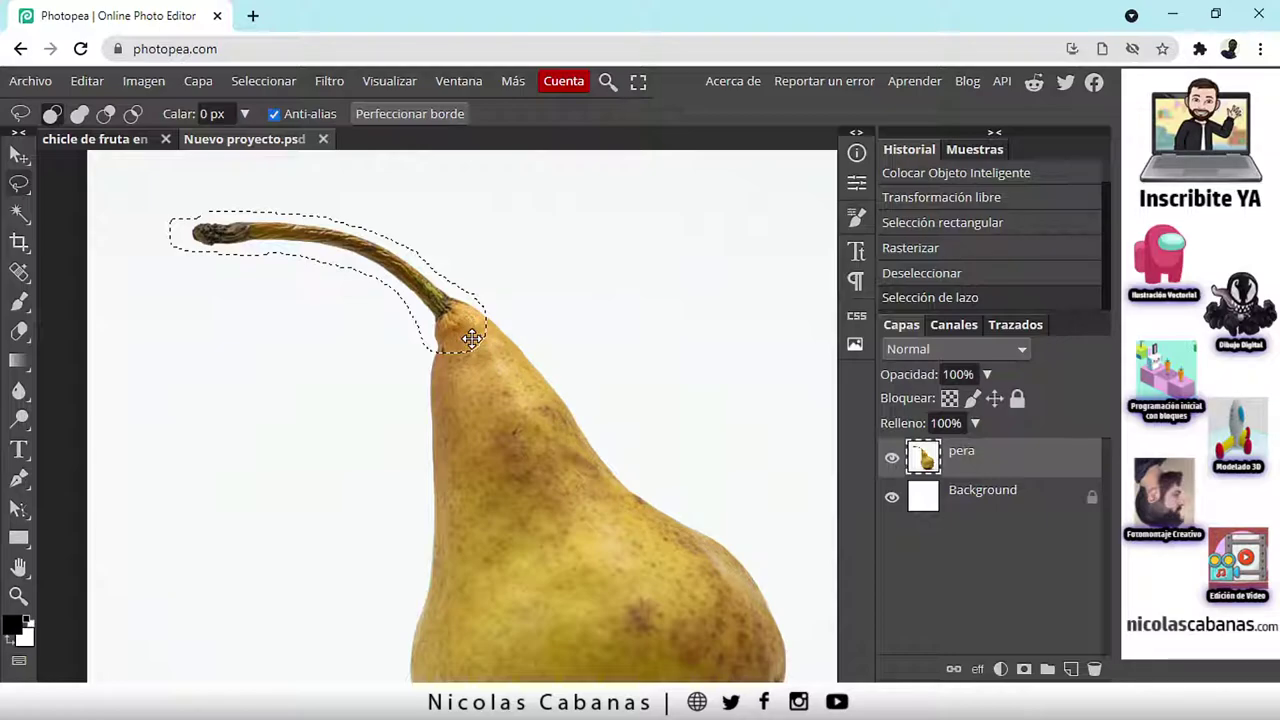
Copy the selected stem and paste it as a new layer, allowing the site to access the clipboard.
click(92, 84)
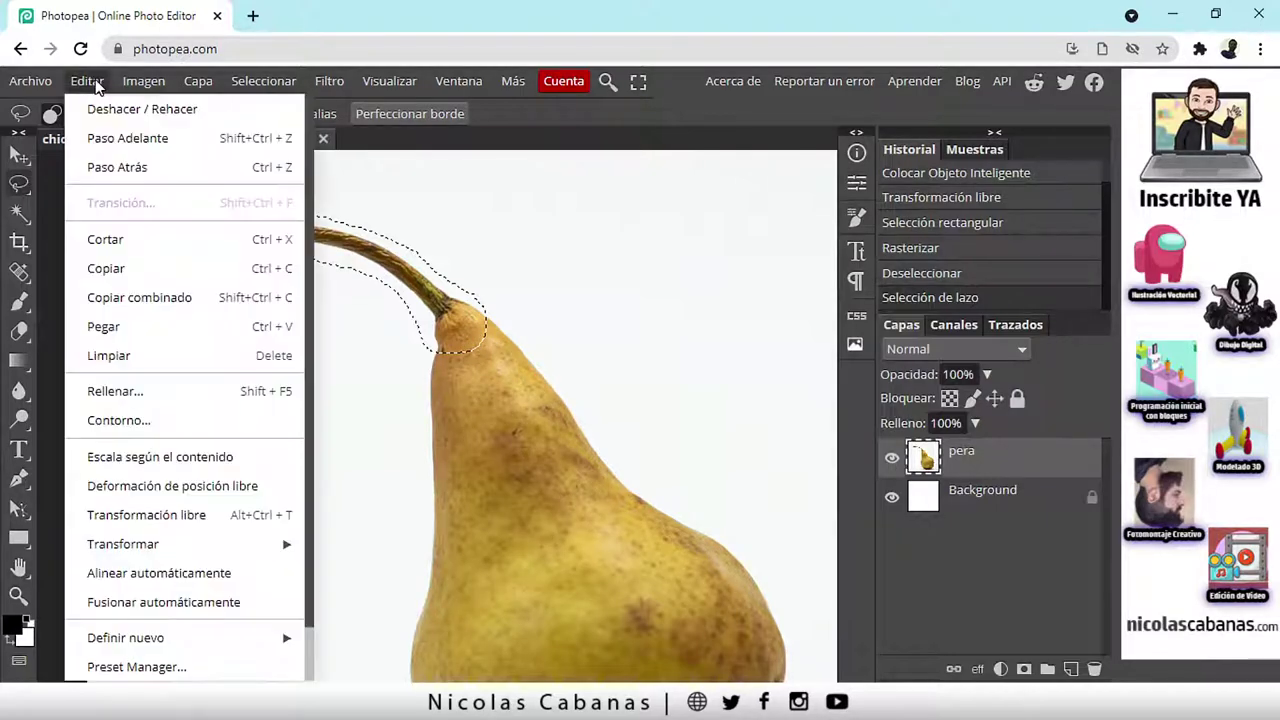
click(151, 270)
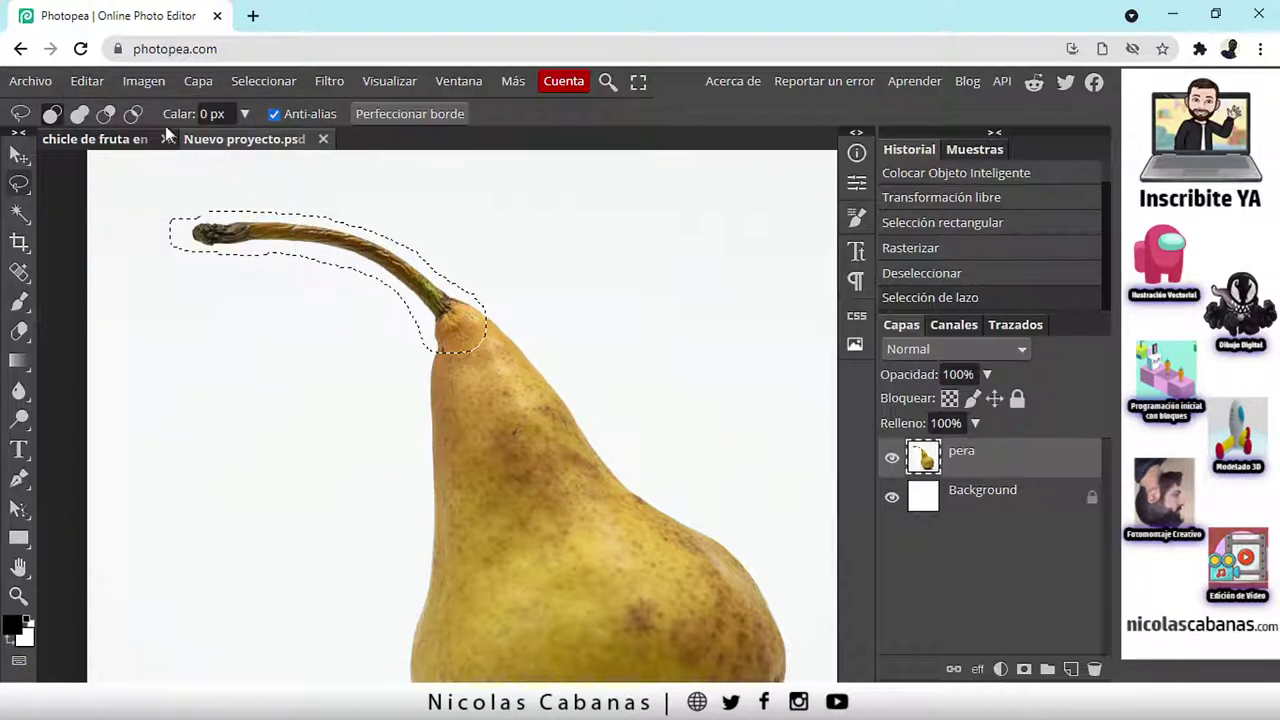
click(92, 84)
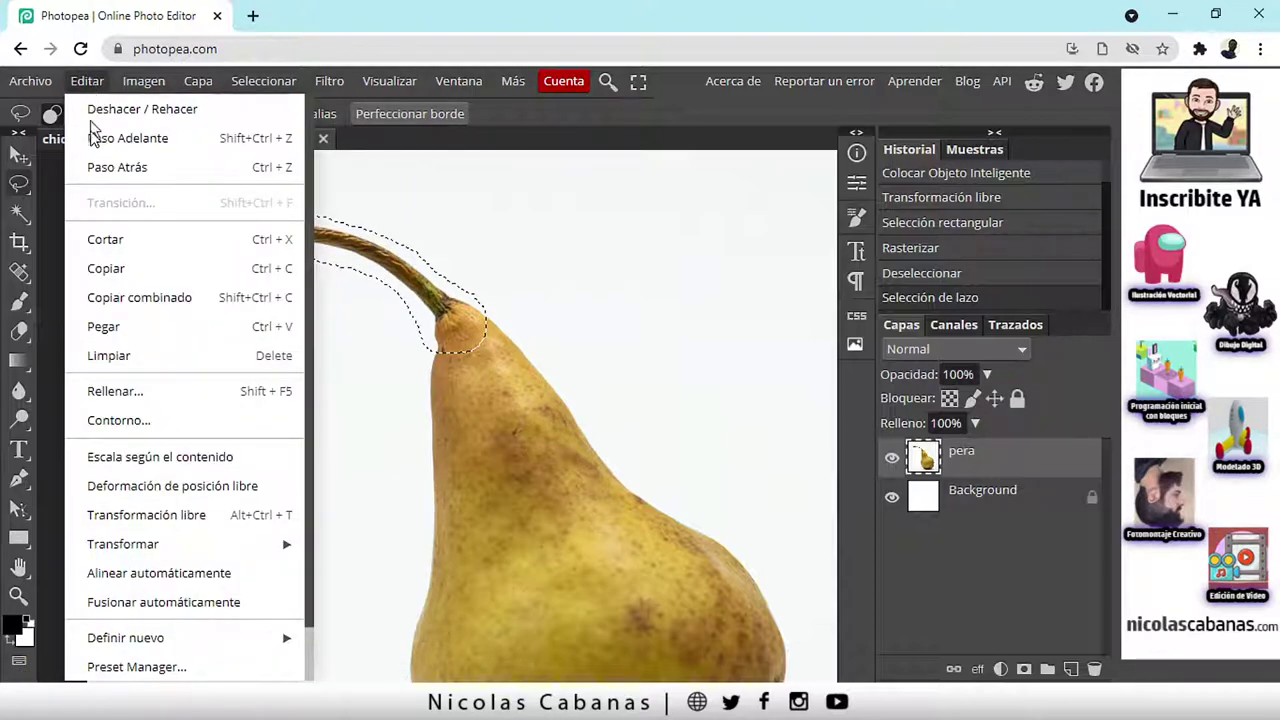
click(121, 325)
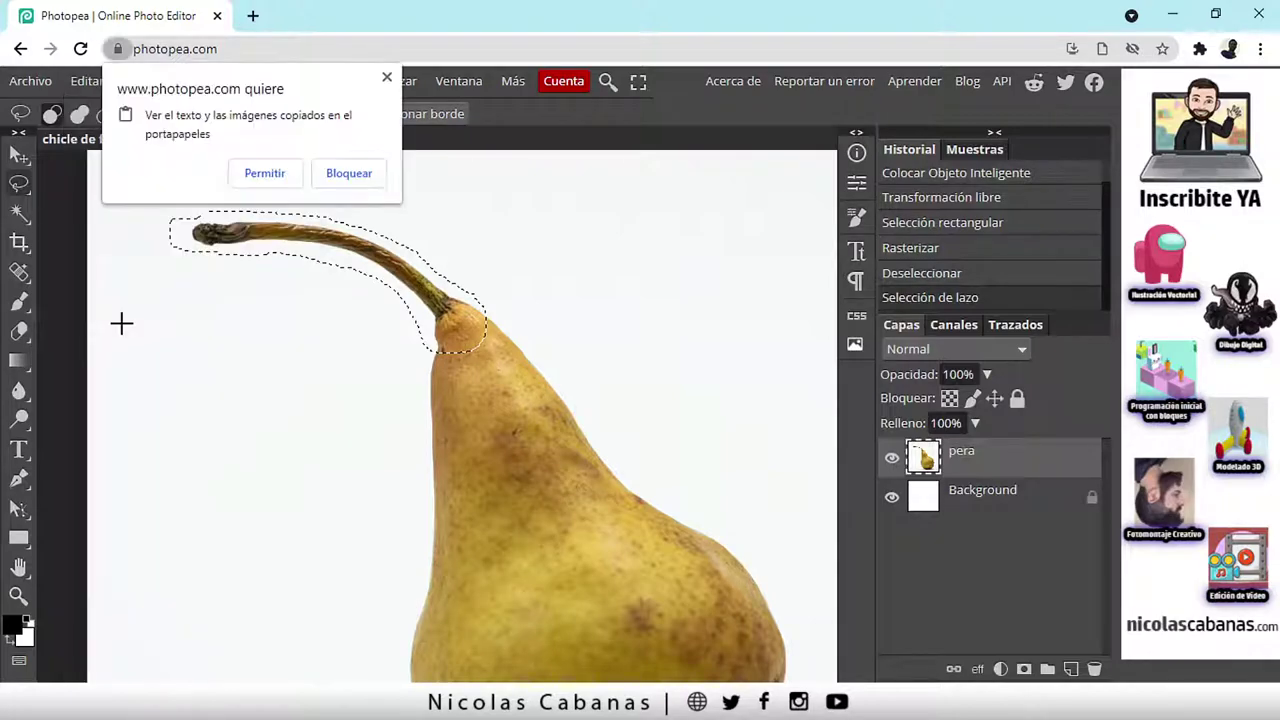
click(264, 174)
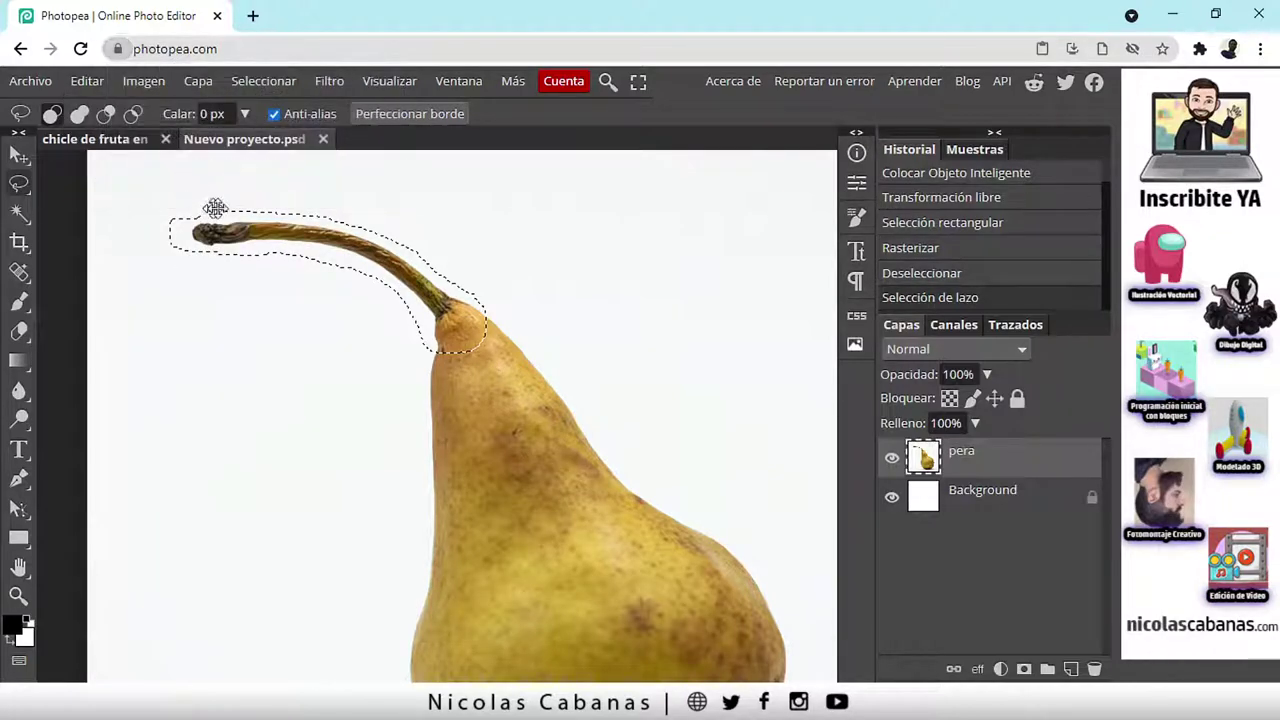
Move the pasted stem away from the pear and back, placing it just below and left of the original stem.
click(20, 156)
drag(294, 224, 556, 232)
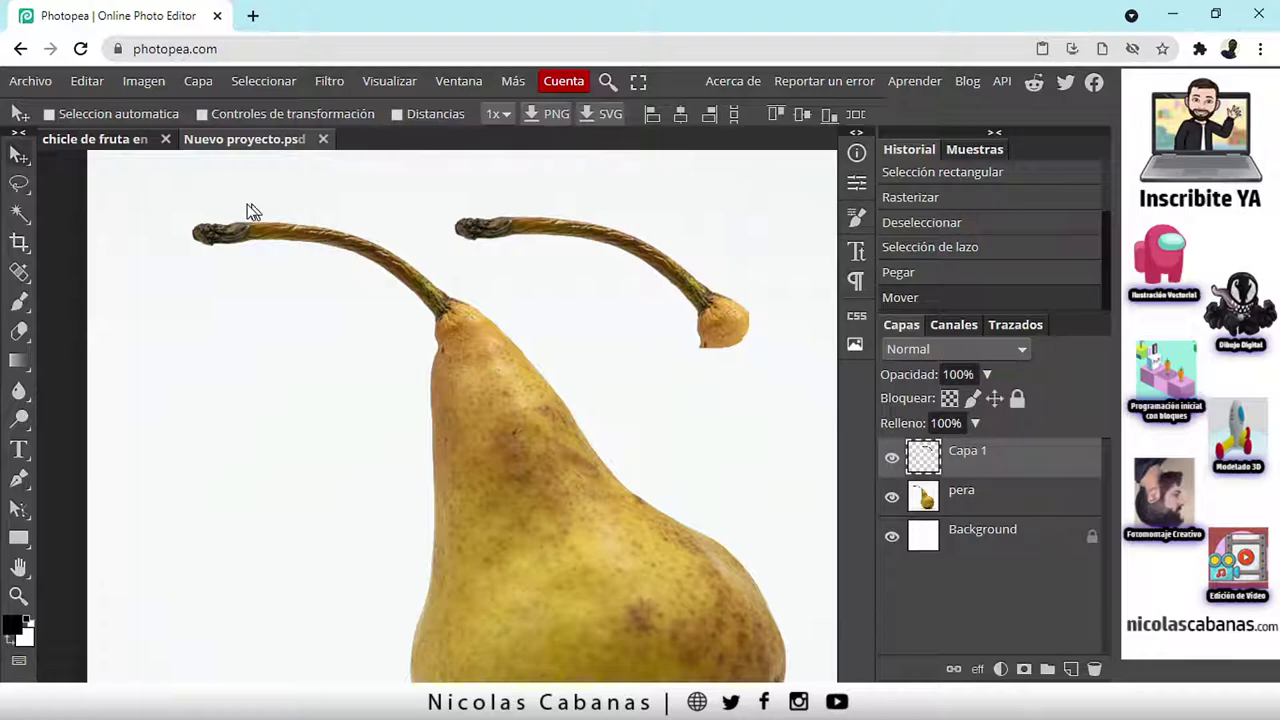
drag(689, 298, 684, 290)
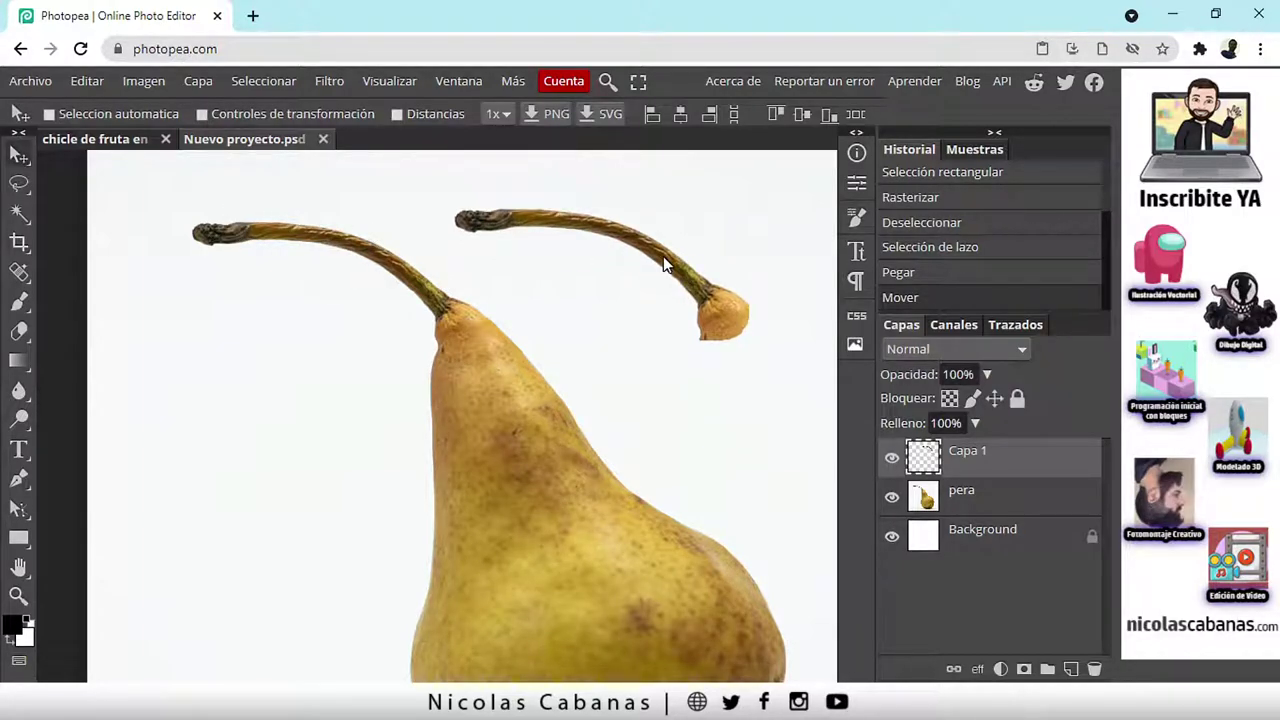
drag(658, 268, 390, 318)
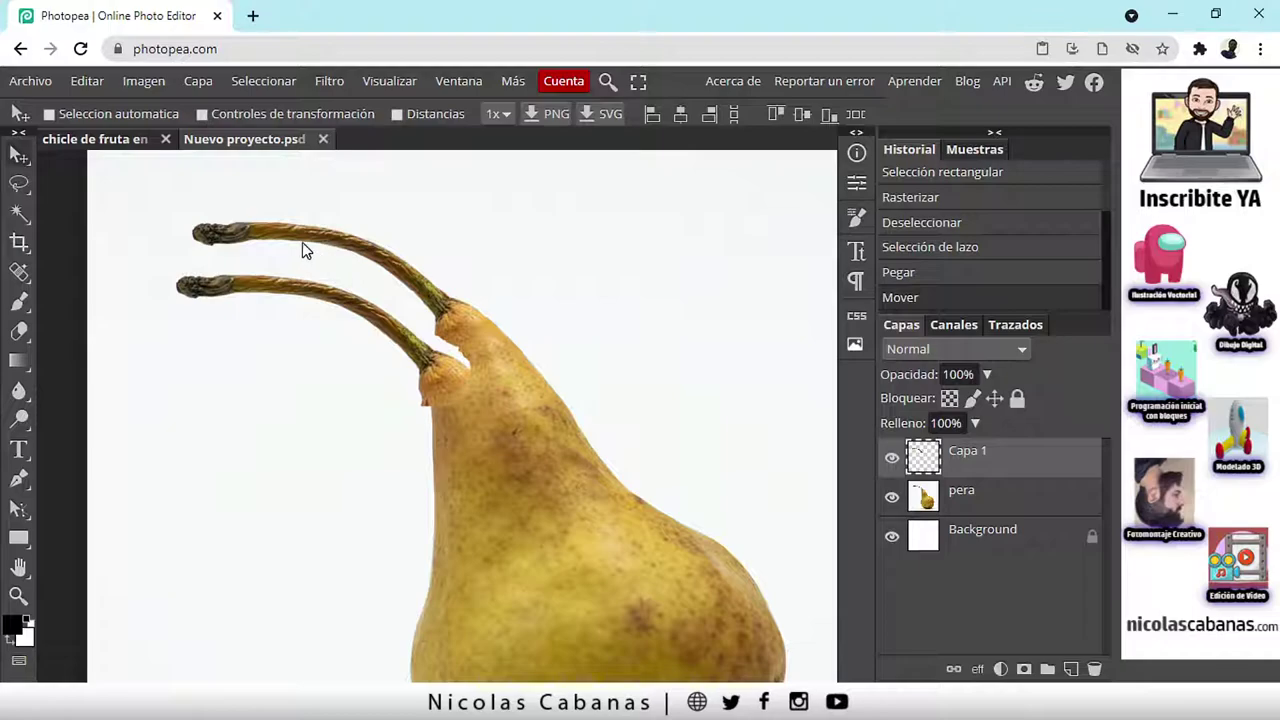
drag(481, 443, 451, 357)
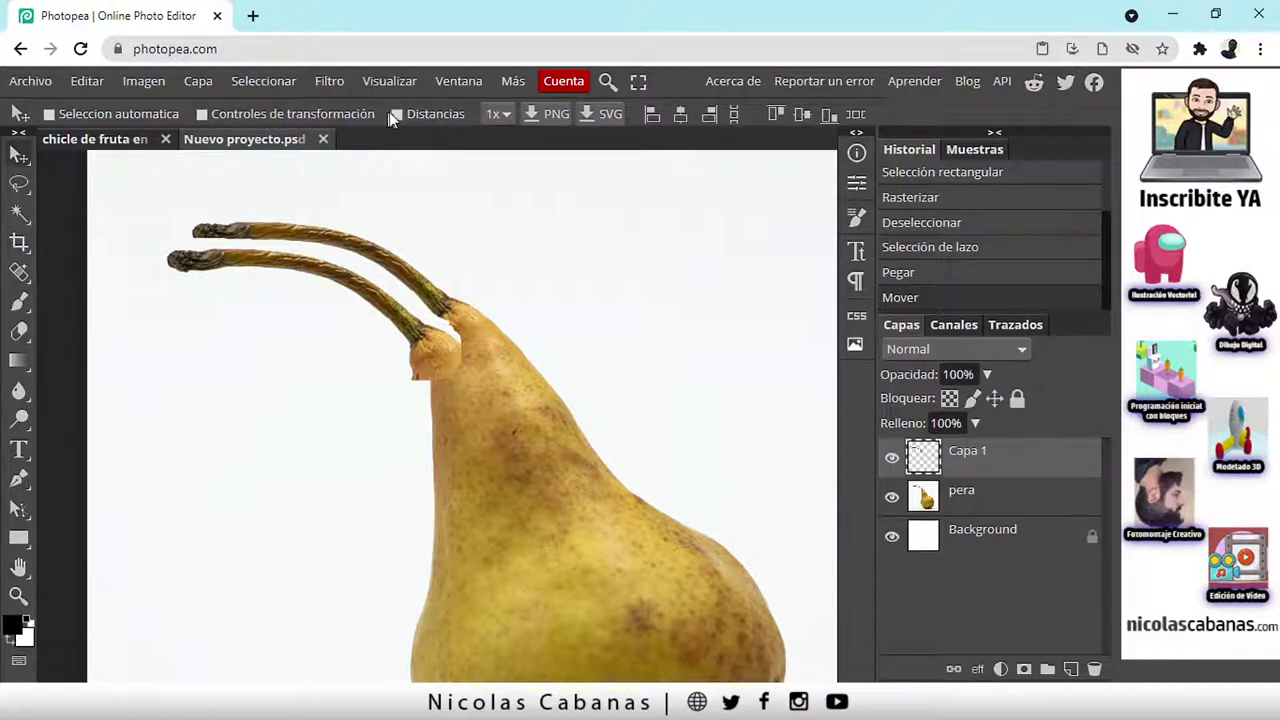
Show the transform controls, rotate the stem copy to about -29°, and fit its base onto the pear's neck.
click(203, 115)
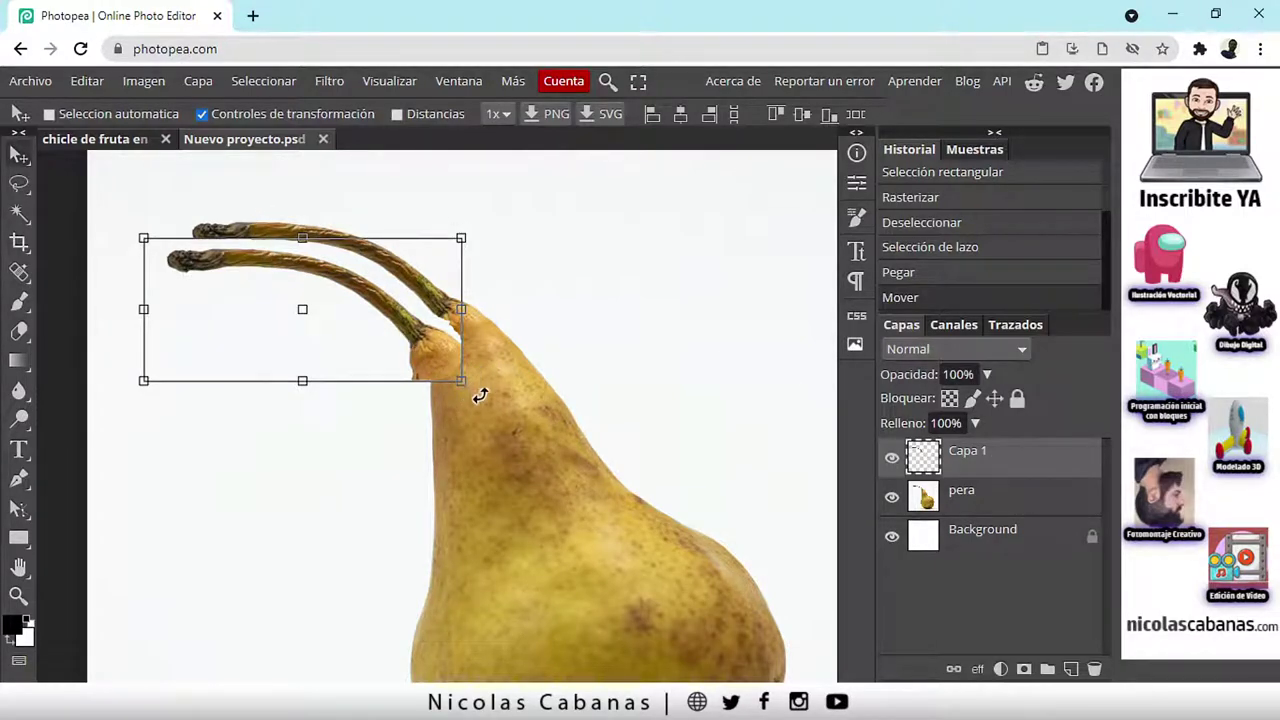
drag(480, 396, 530, 324)
drag(419, 286, 415, 311)
drag(486, 352, 492, 332)
drag(415, 314, 426, 320)
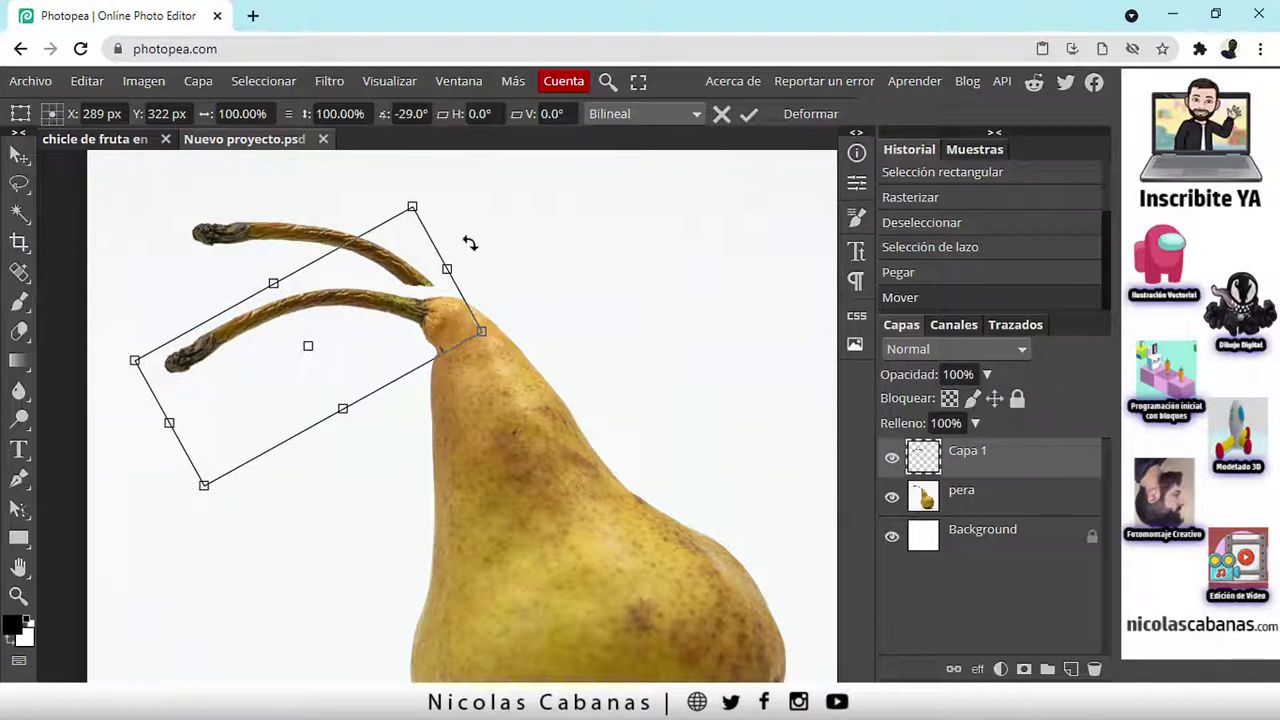
click(748, 116)
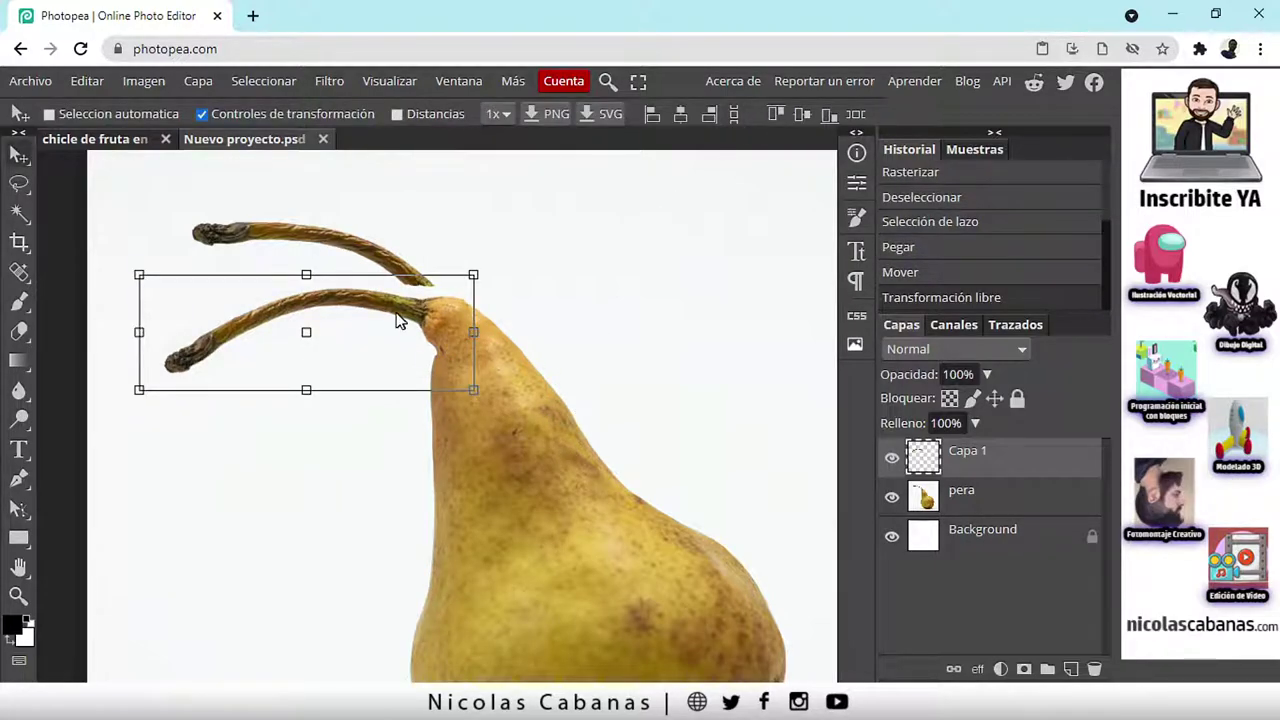
drag(423, 335, 434, 335)
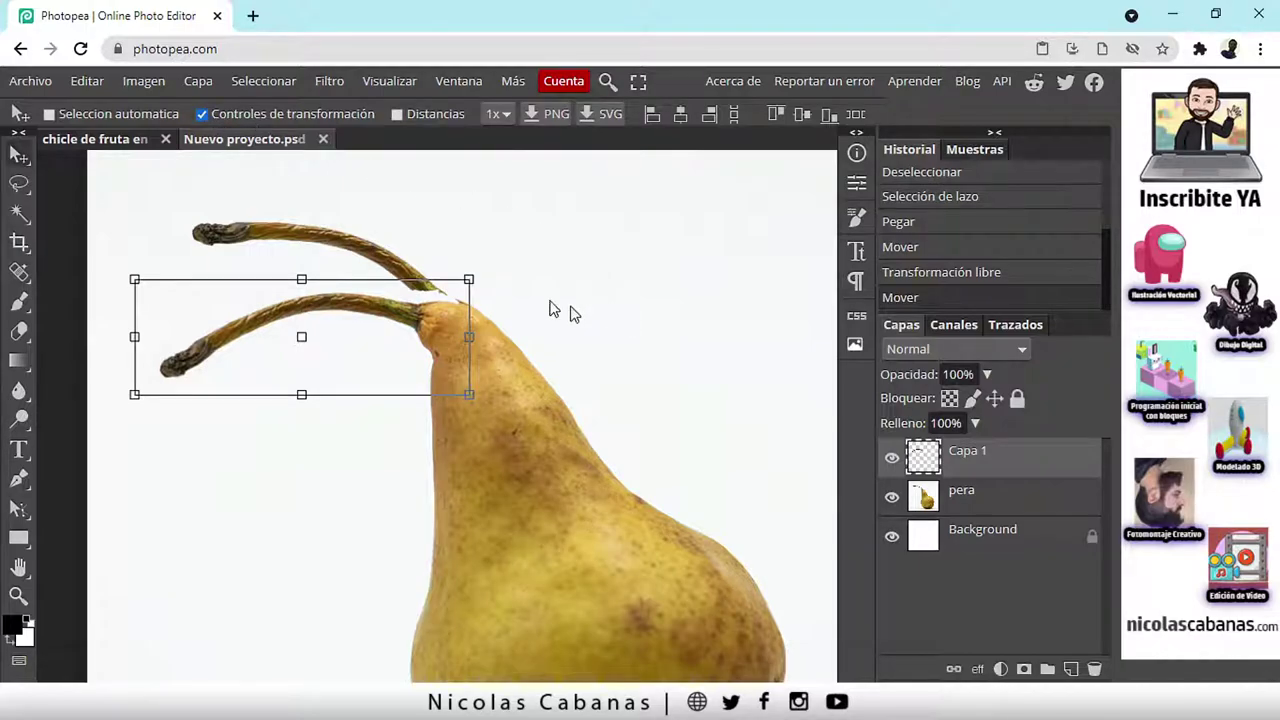
Inspect the pera layer's transform controls by toggling them off and on, and reselect the Capa 1 layer.
click(980, 500)
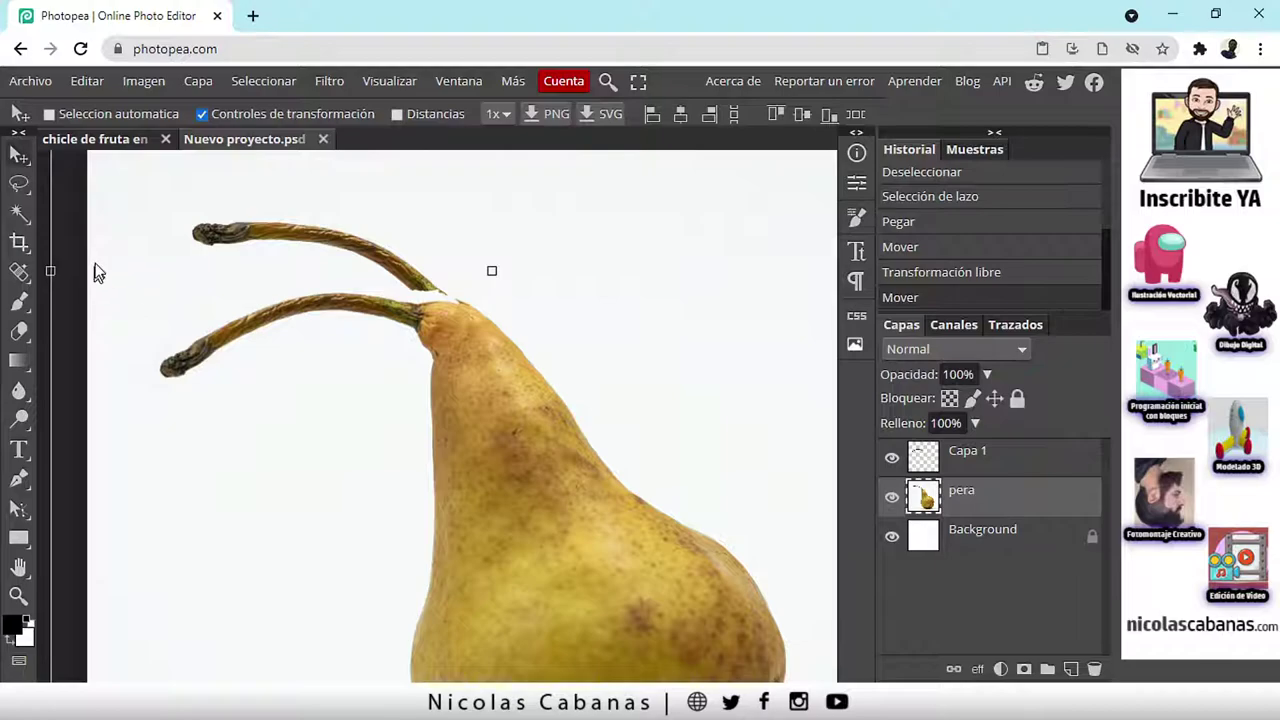
click(204, 114)
click(204, 114)
click(962, 463)
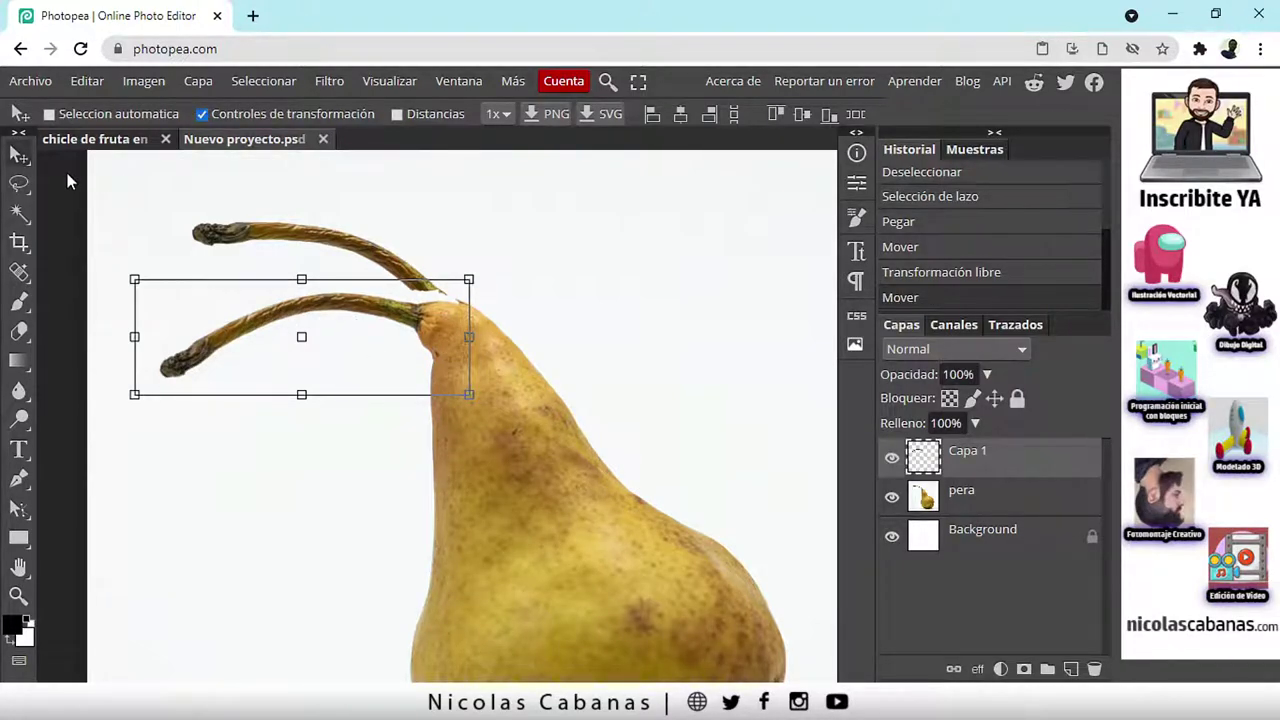
Lasso the pale gap between the two stems and clear it from the Capa 1 layer.
click(18, 595)
click(423, 300)
click(423, 300)
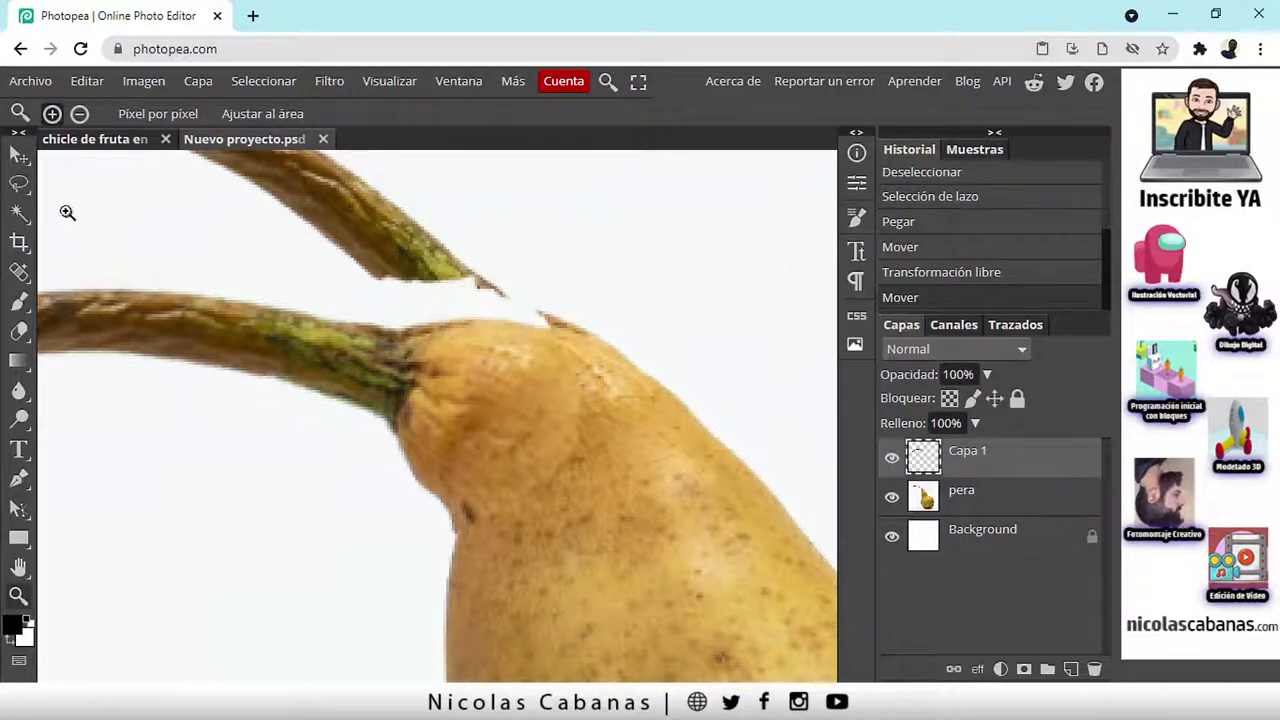
click(19, 186)
click(29, 188)
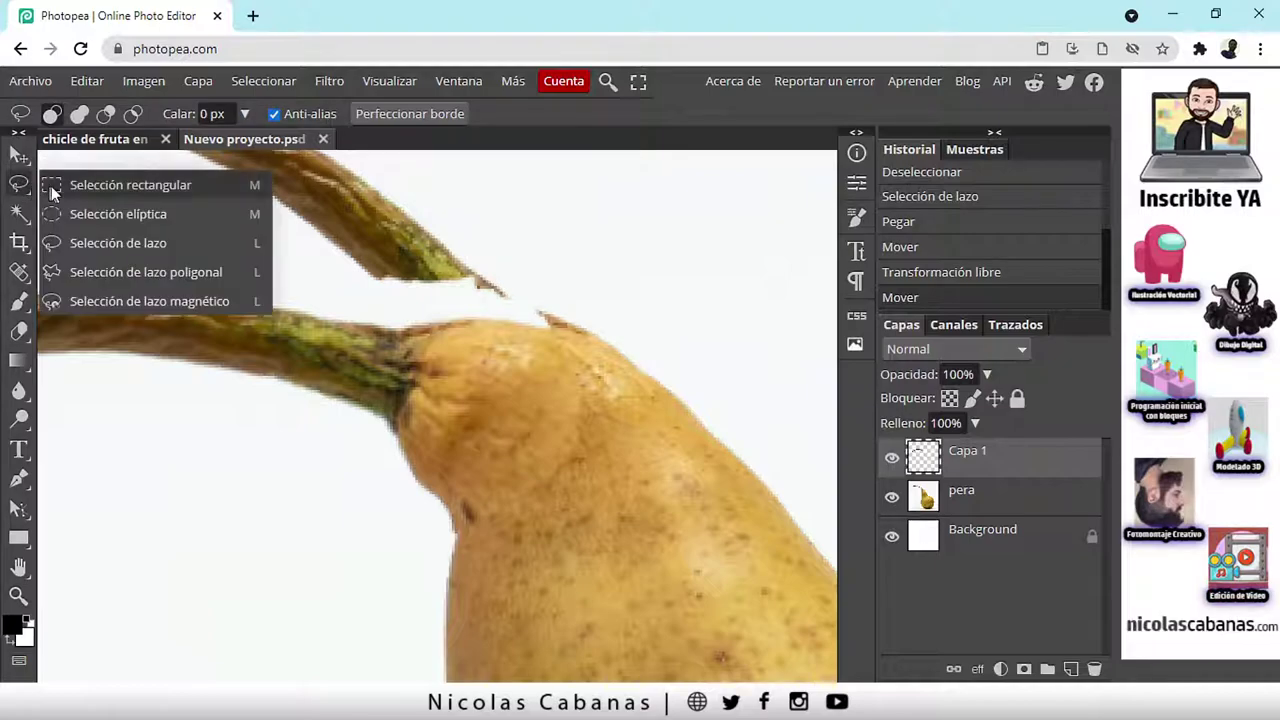
click(149, 244)
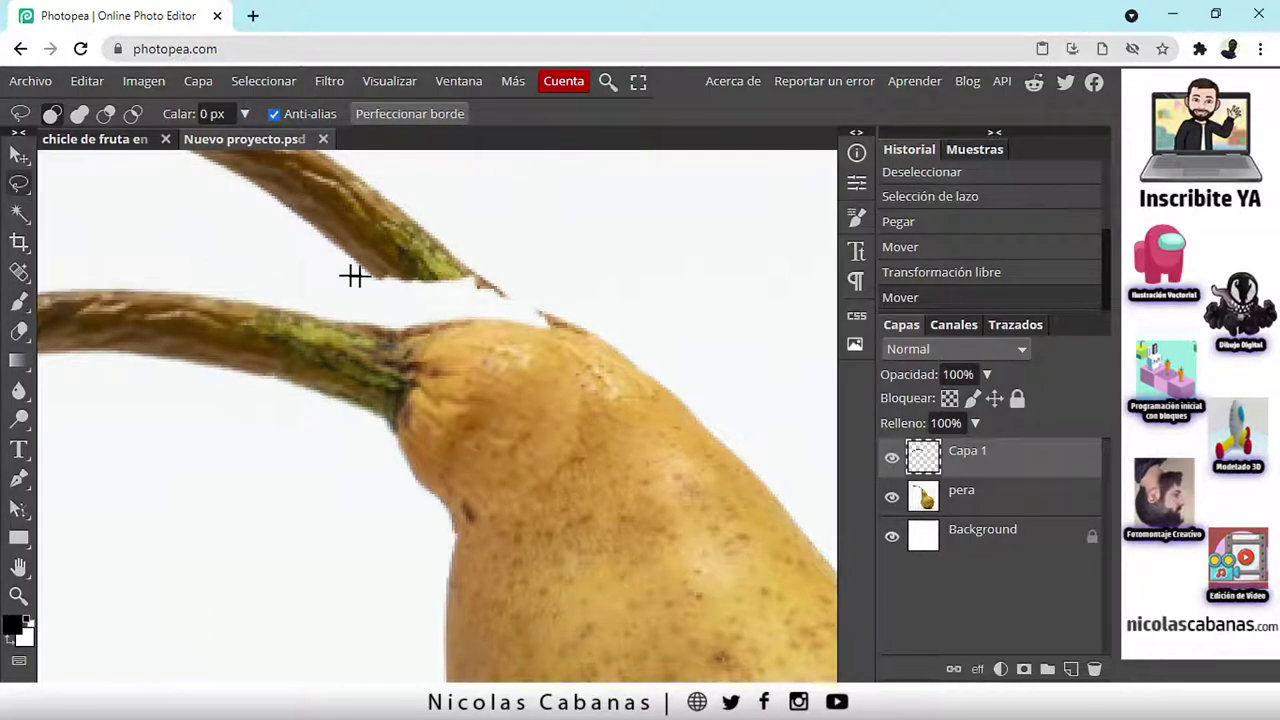
mouse_move(360, 283)
mouse_down()
mouse_move(386, 315)
mouse_move(548, 331)
mouse_move(433, 254)
mouse_move(341, 269)
mouse_up()
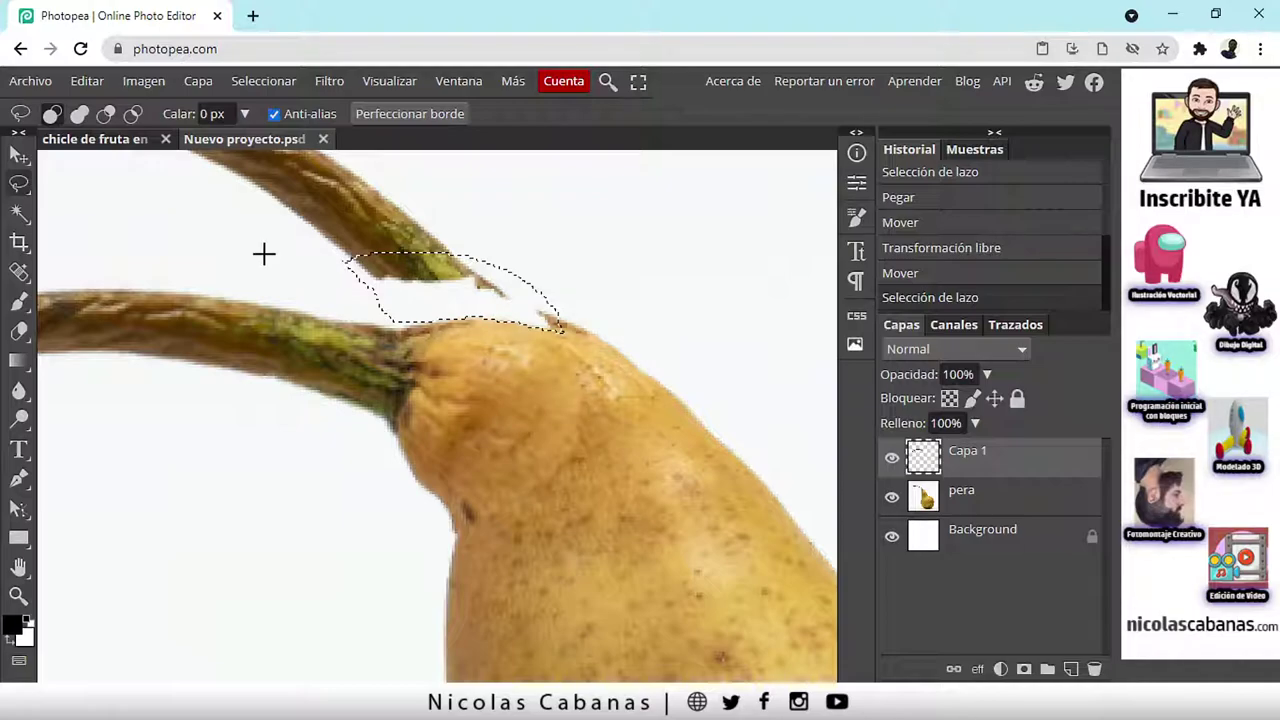
key(Delete)
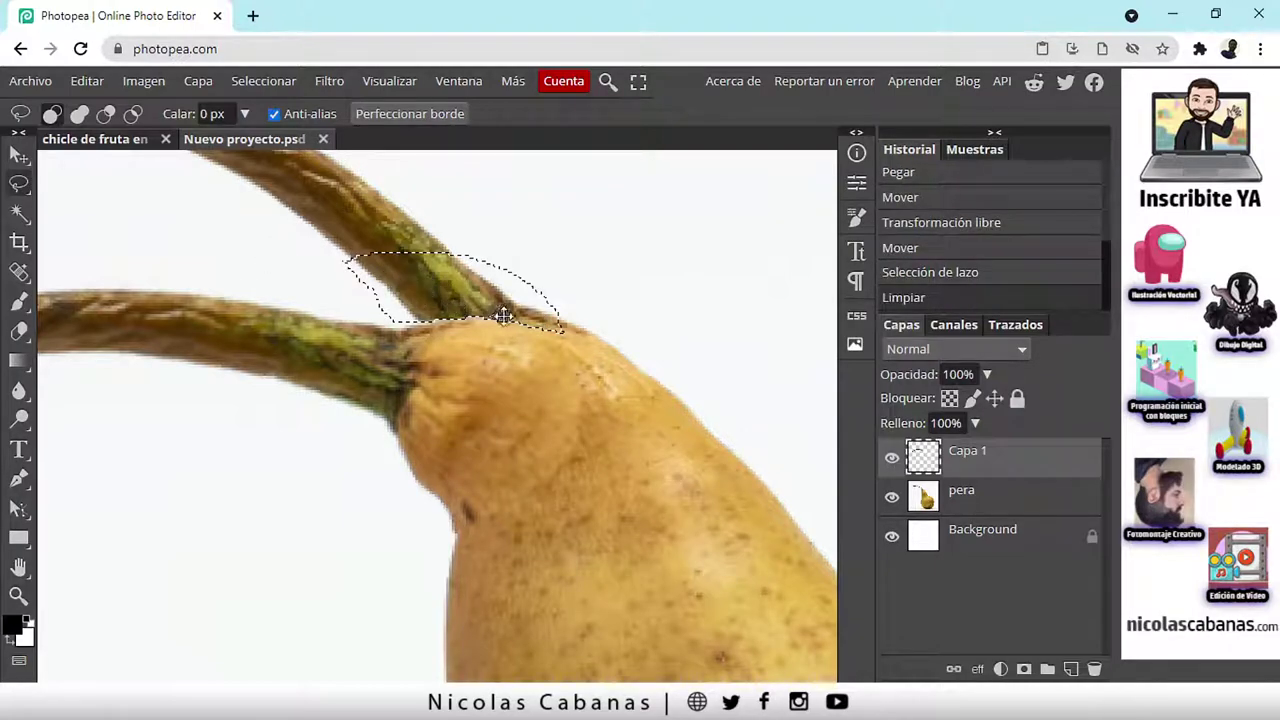
Make the pera layer active, toggle its visibility off and on, and remove the current selection.
click(963, 503)
click(893, 498)
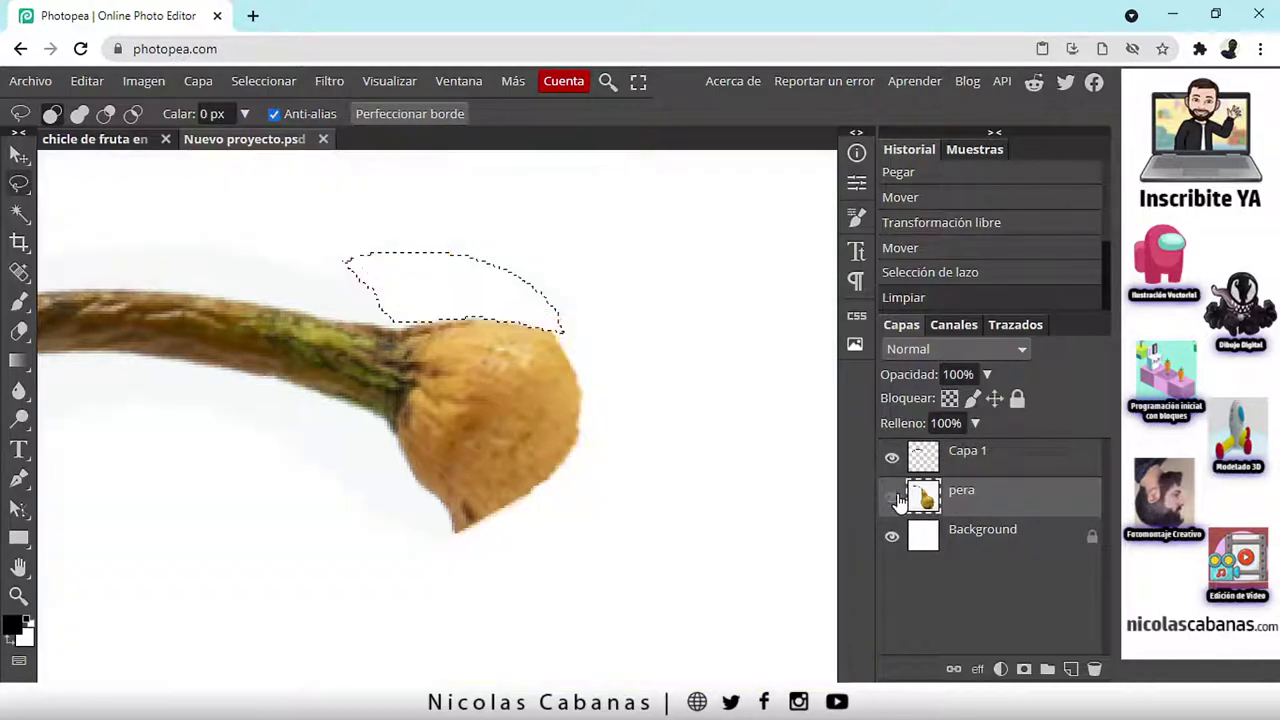
click(893, 498)
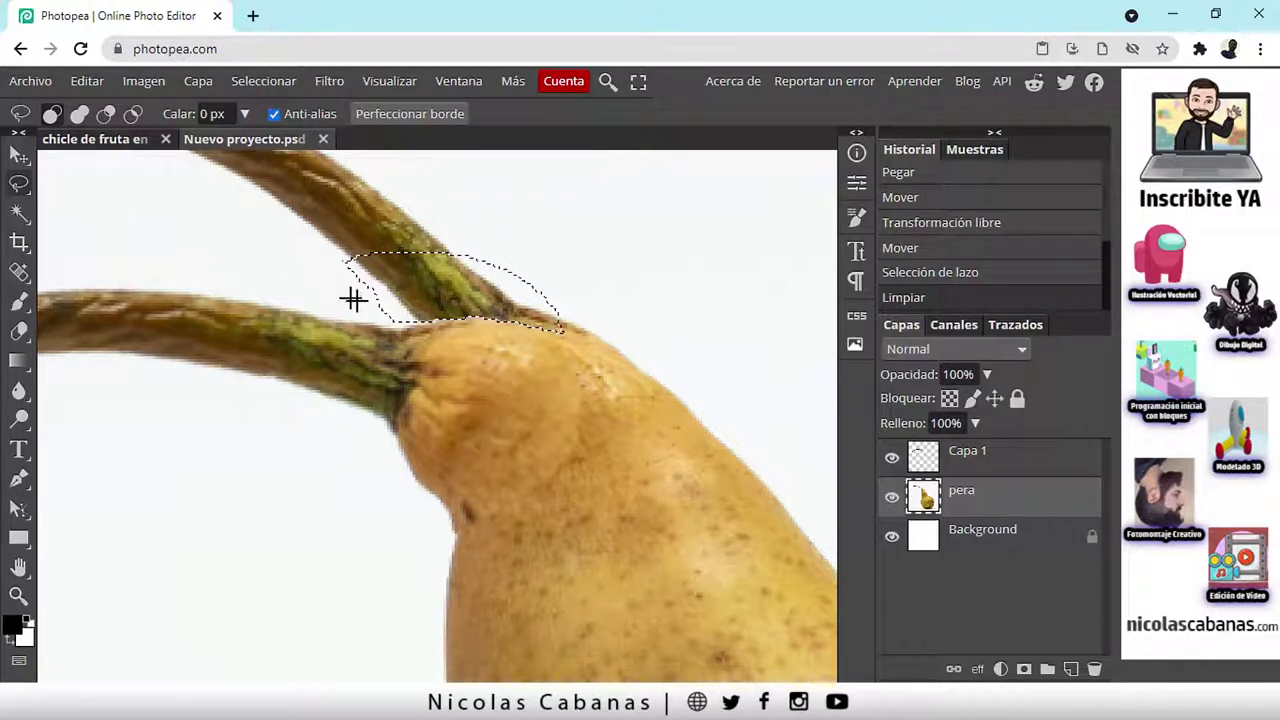
click(263, 83)
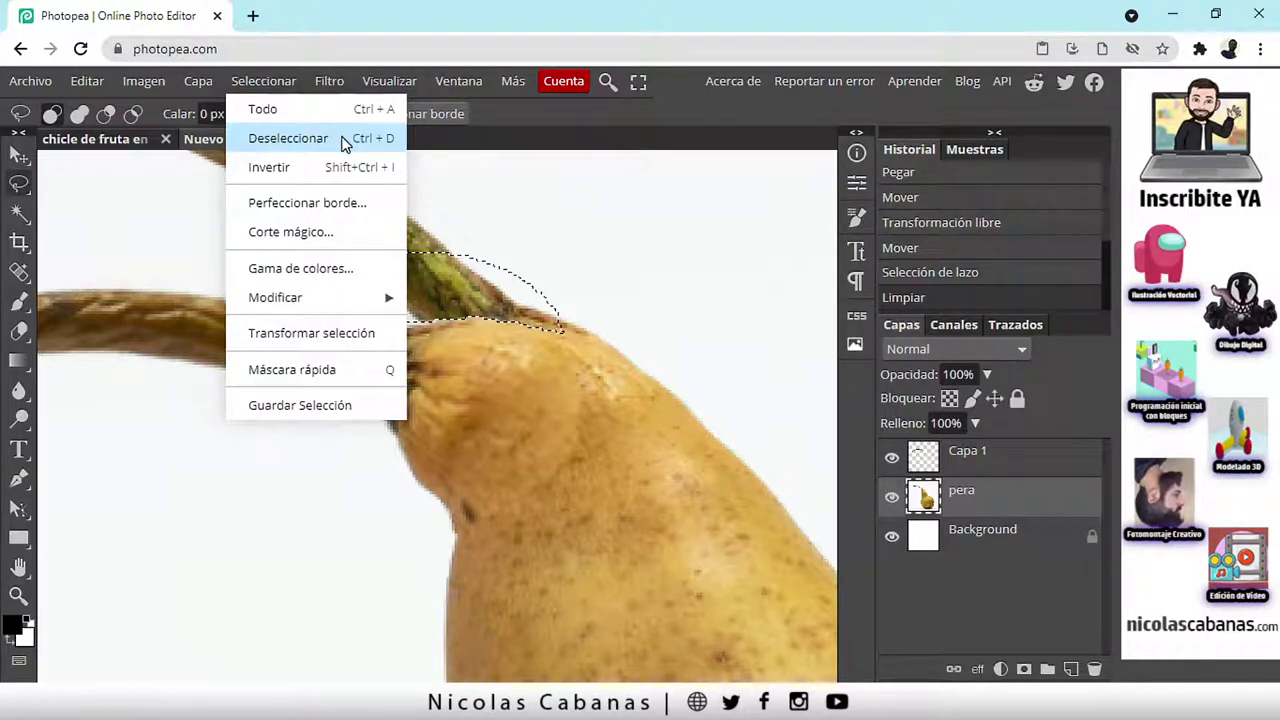
click(343, 143)
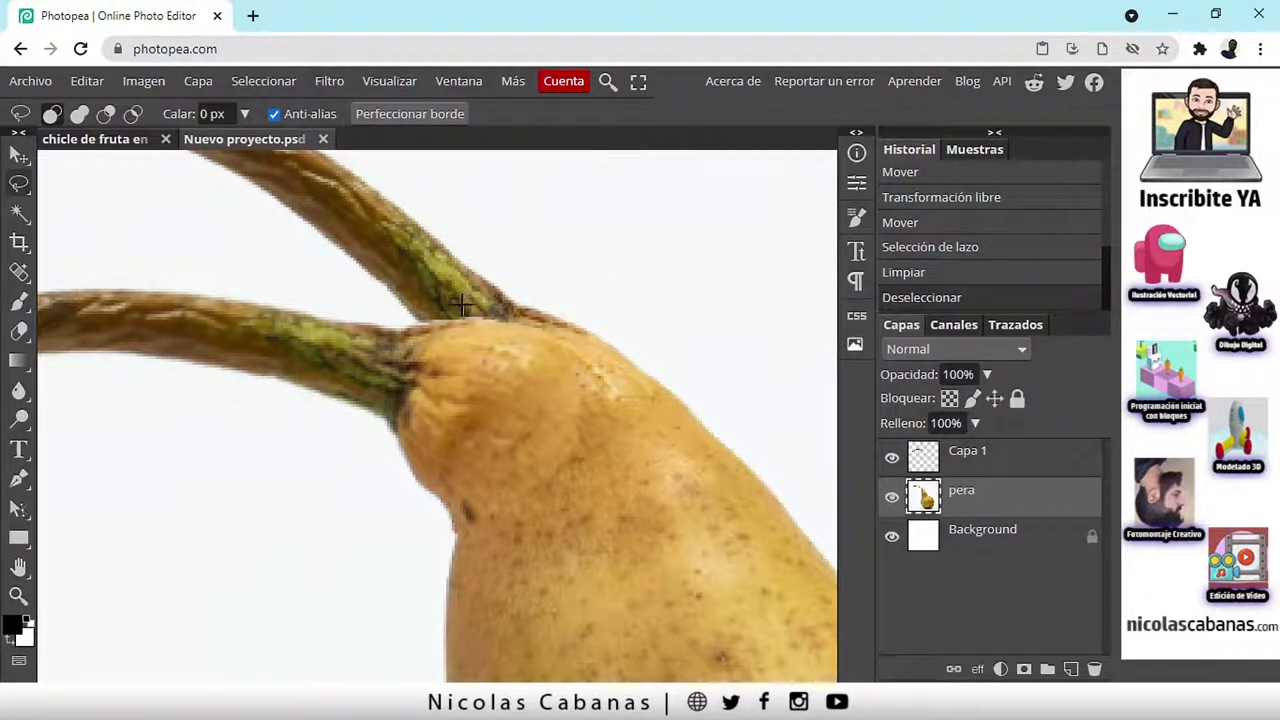
Lasso the excess part of the stem copy's base that covers the pear's neck and original stem.
mouse_move(431, 314)
mouse_down()
mouse_move(449, 351)
mouse_move(450, 440)
mouse_up()
drag(450, 488, 446, 543)
mouse_move(572, 494)
mouse_down()
mouse_move(603, 454)
mouse_move(607, 373)
mouse_move(586, 326)
mouse_move(523, 299)
mouse_move(471, 306)
mouse_up()
Try clearing the lassoed neck area from the pera layer, and step back to the lasso selection.
key(Delete)
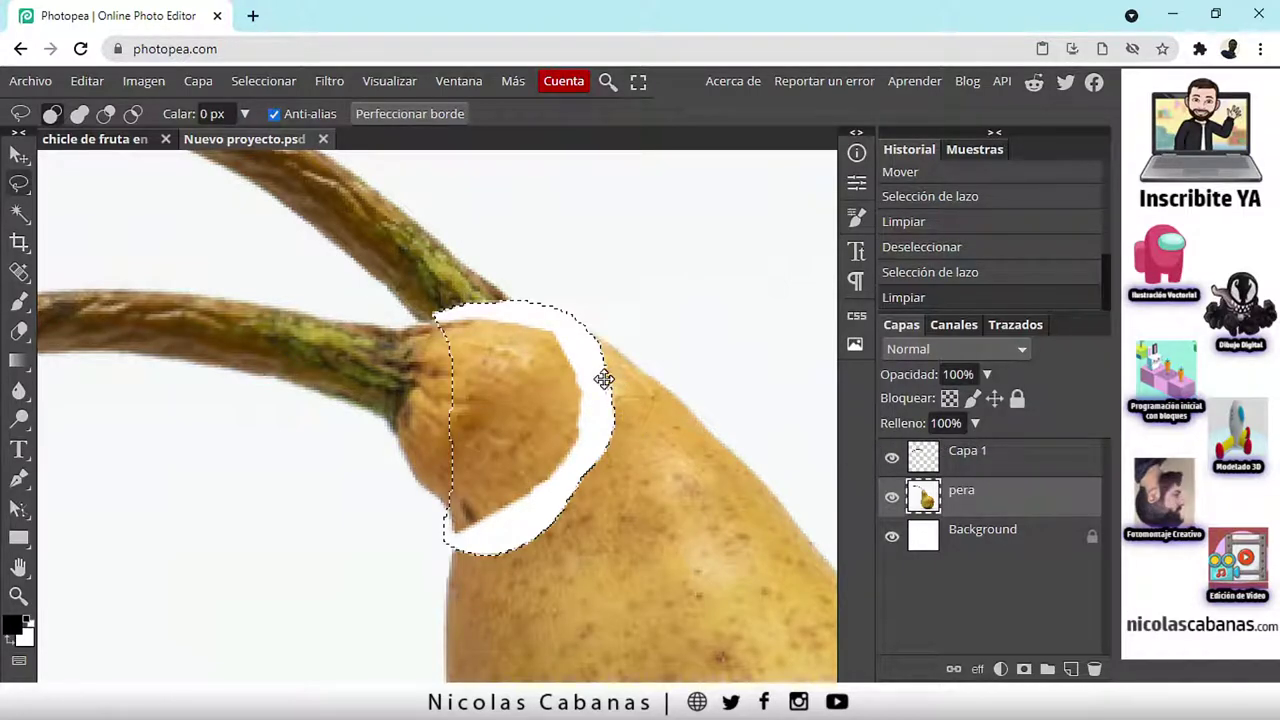
click(88, 81)
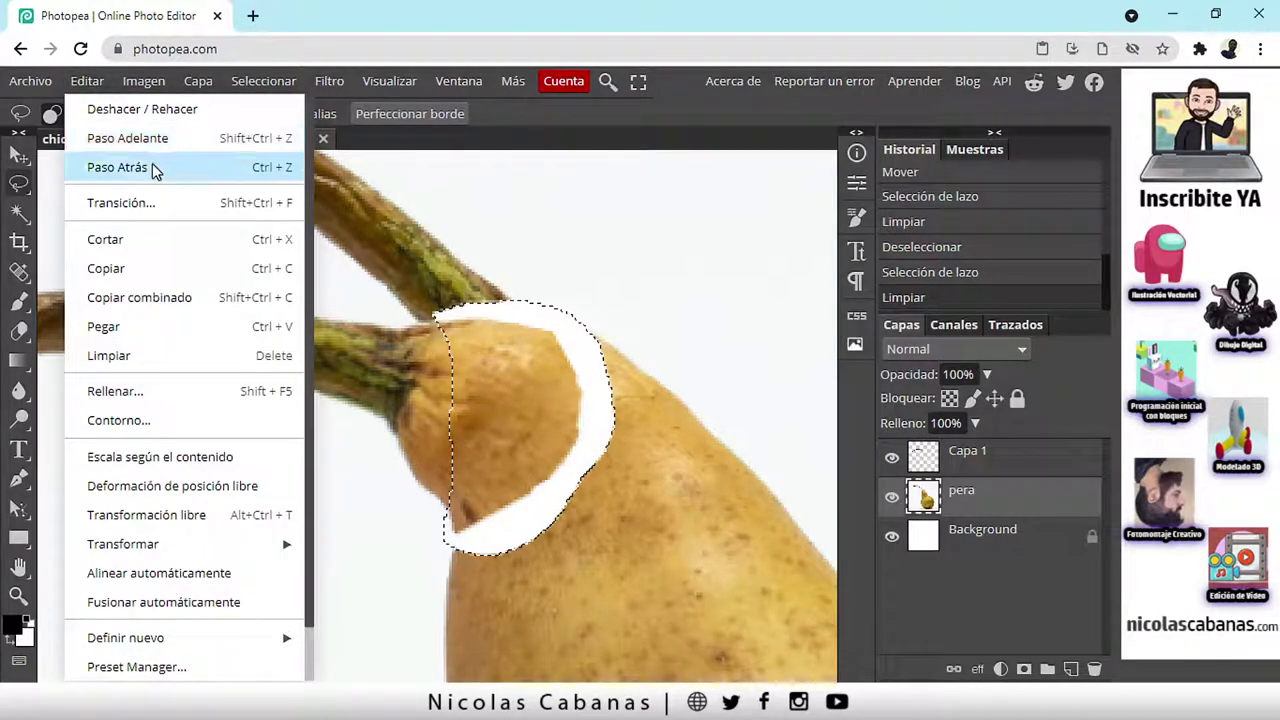
click(954, 280)
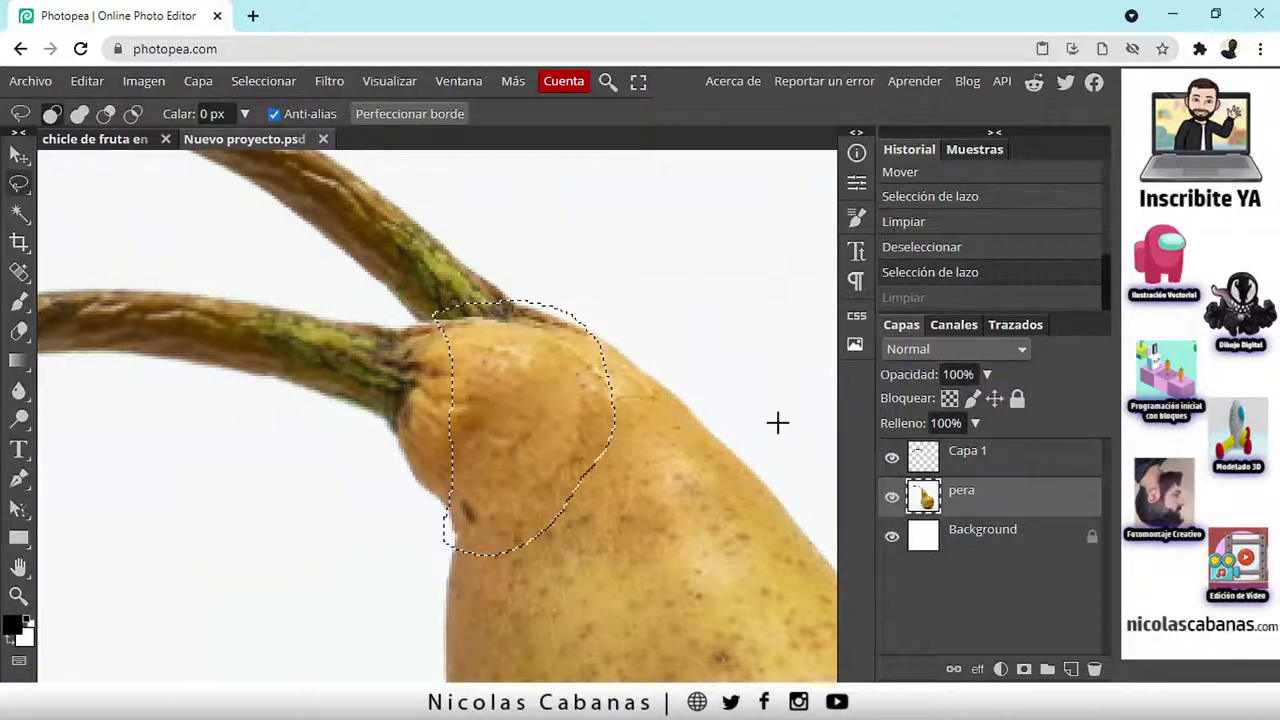
Clear the lassoed neck area from the Capa 1 layer and deselect.
click(987, 456)
key(Delete)
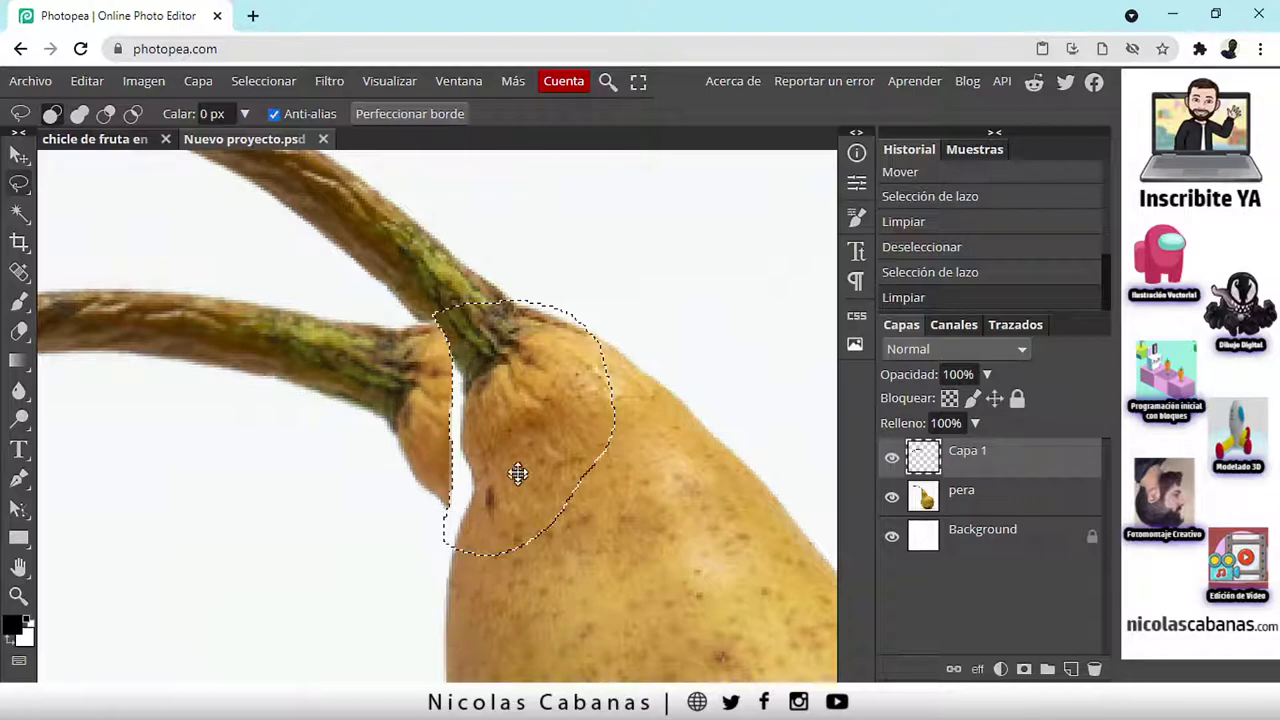
click(263, 81)
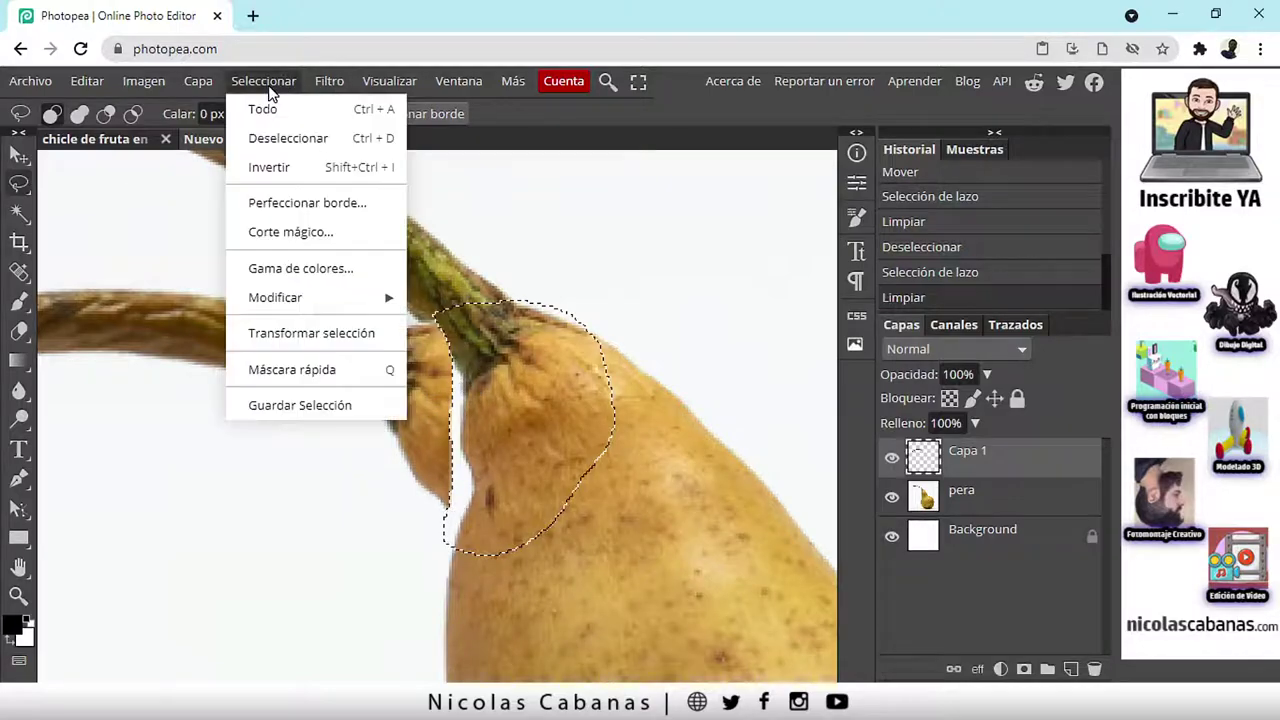
click(271, 138)
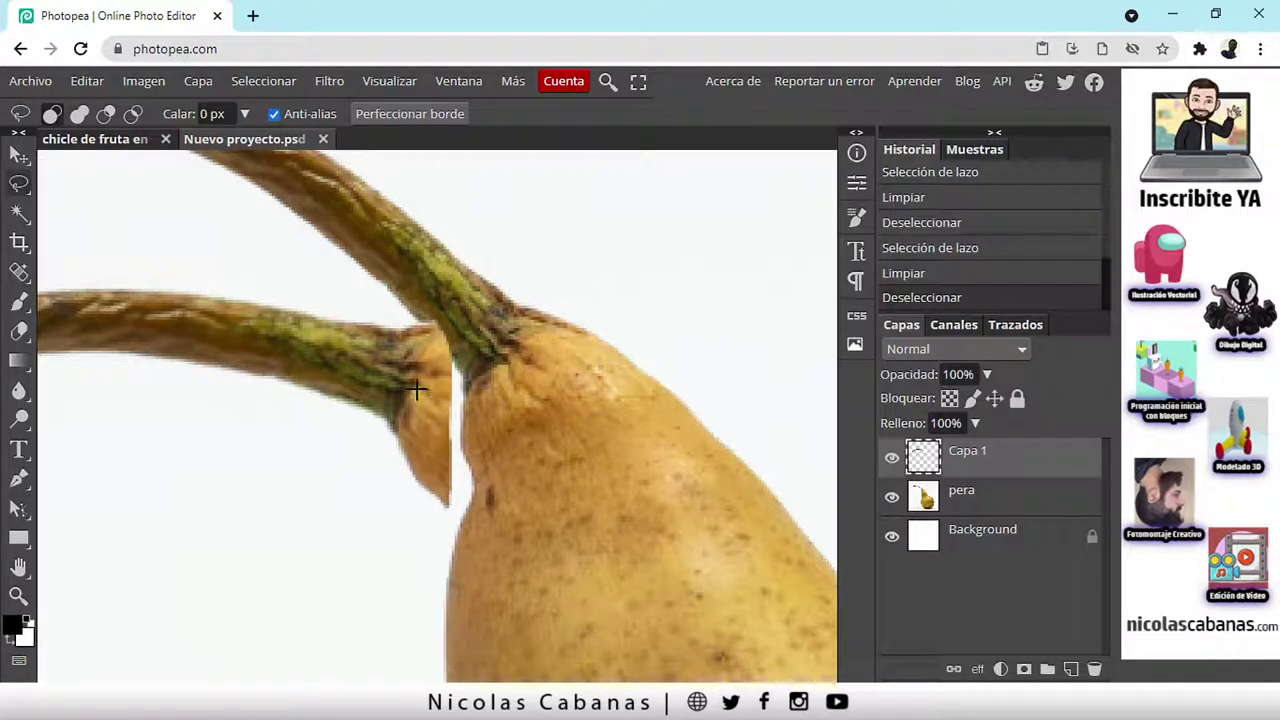
Move the trimmed stem copy against the pear's neck, rotate it about 11°, and apply the transformation.
click(17, 157)
drag(362, 352, 371, 357)
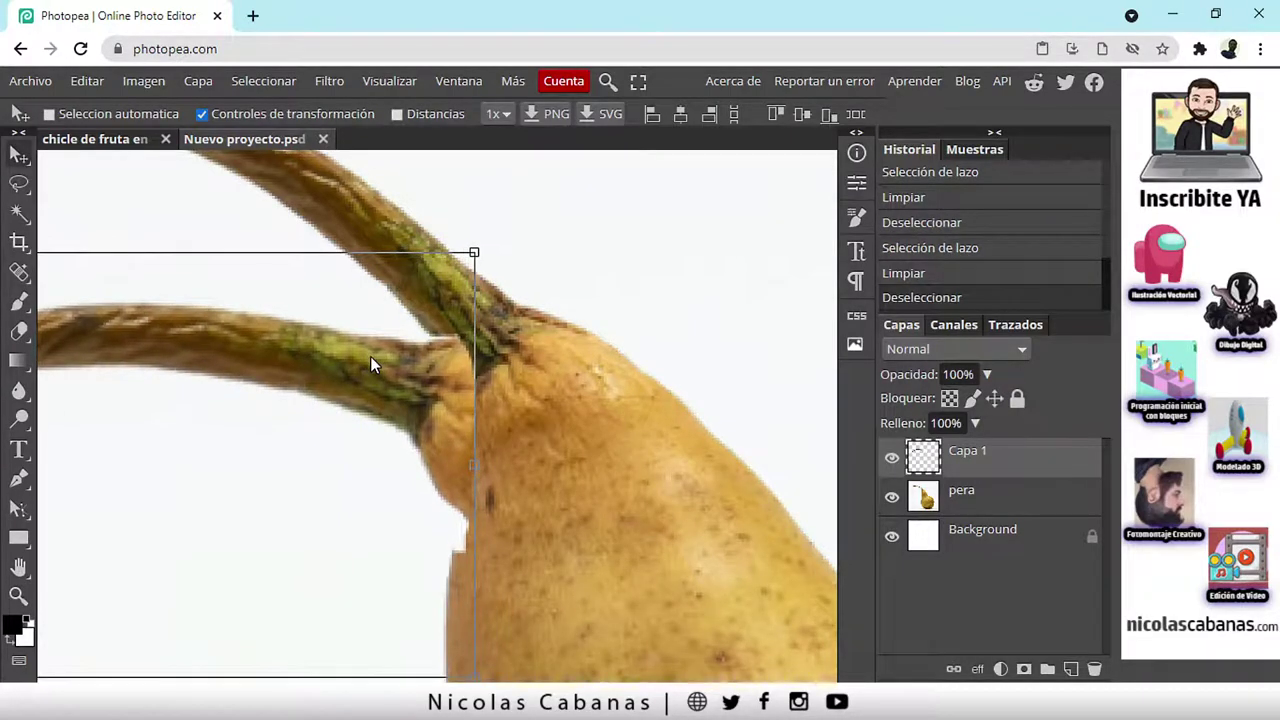
drag(489, 234, 421, 395)
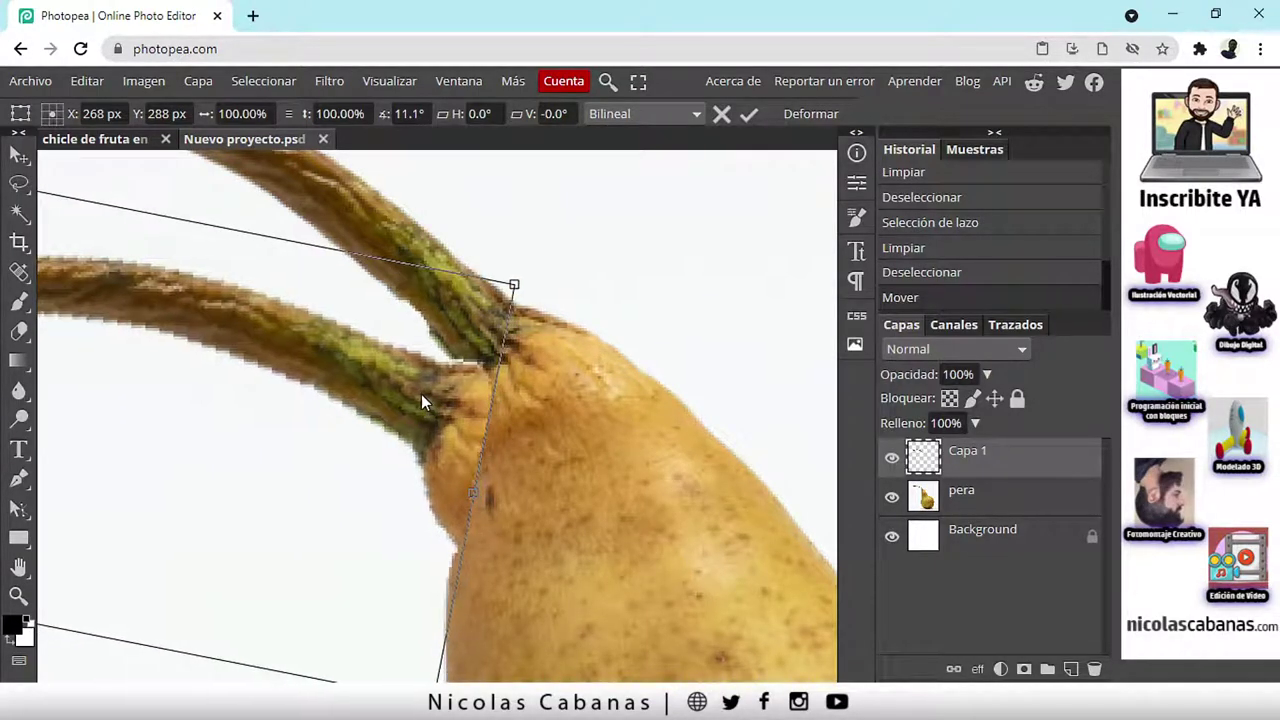
click(749, 116)
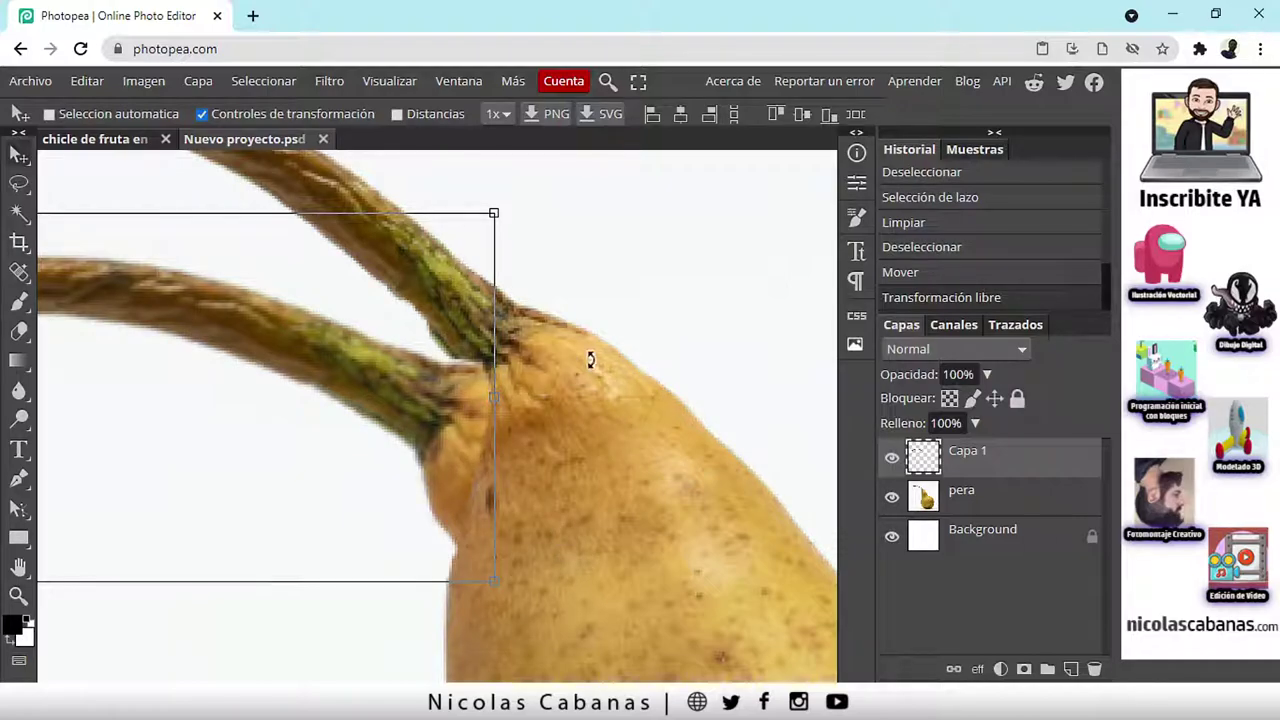
Switch to the polygonal lasso selection tool with both stems and the pear's neck in view.
scroll(663, 363, down, 2)
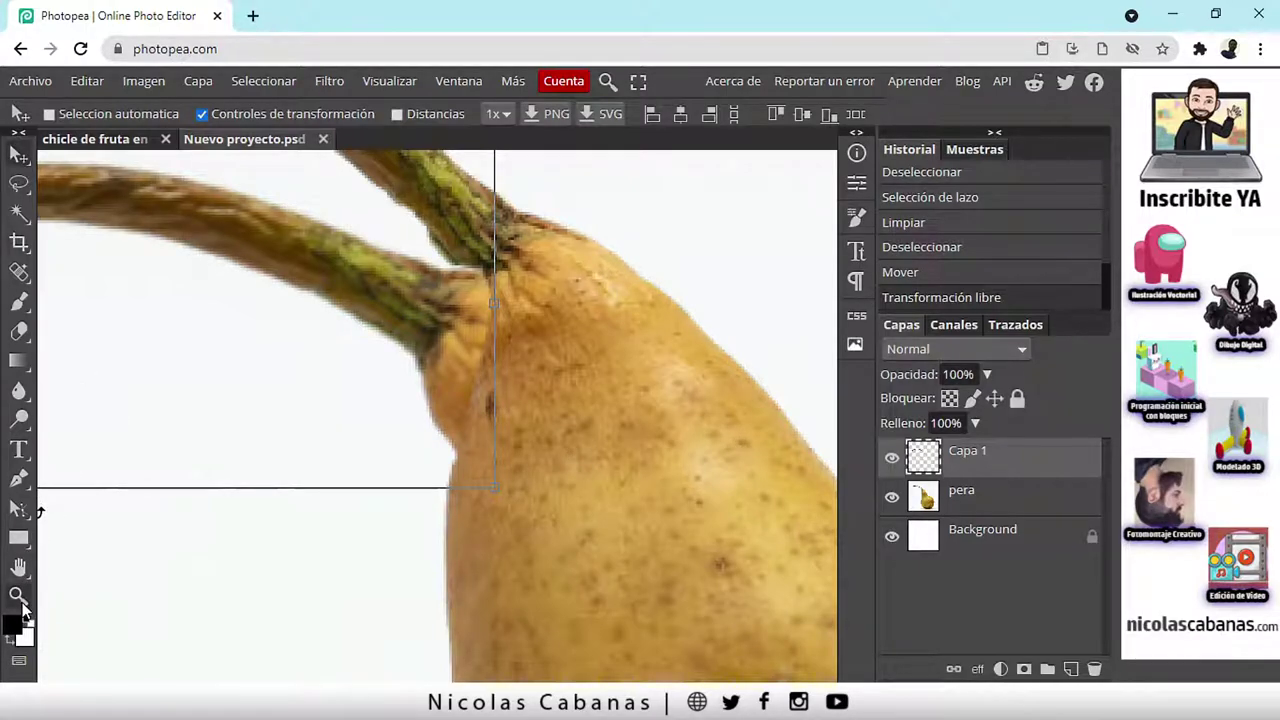
click(18, 597)
drag(614, 397, 559, 400)
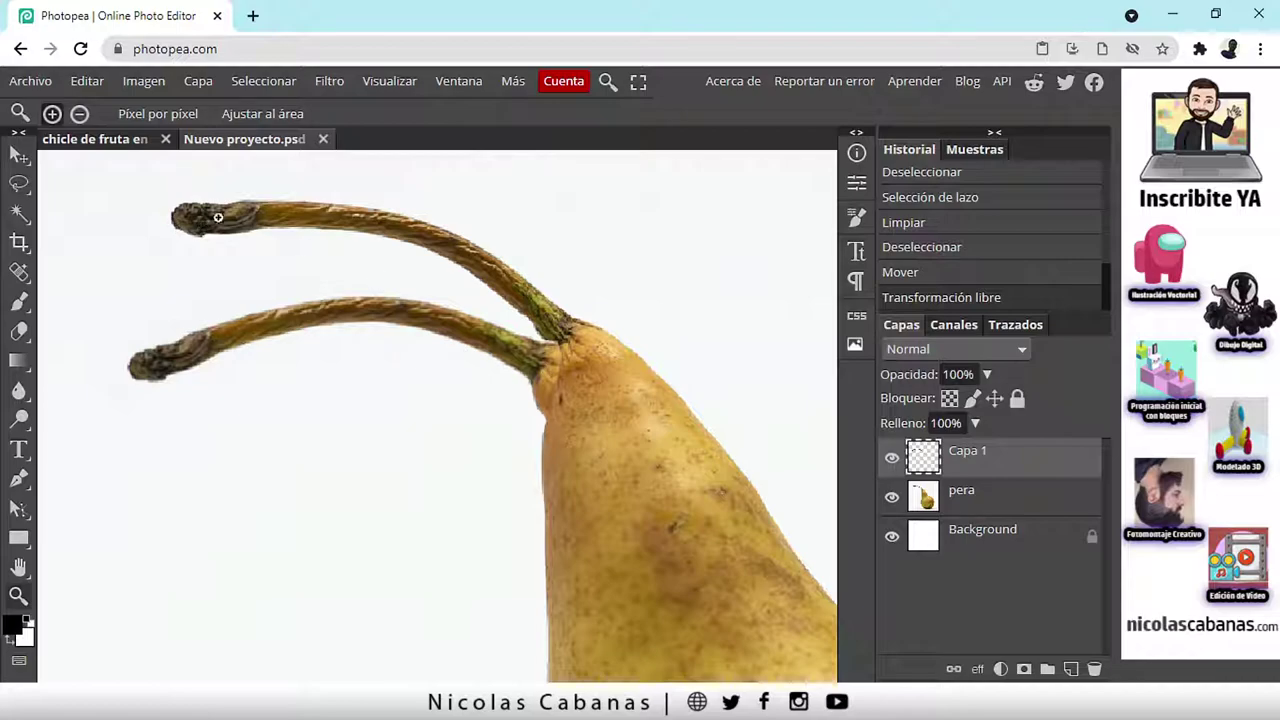
drag(703, 386, 471, 276)
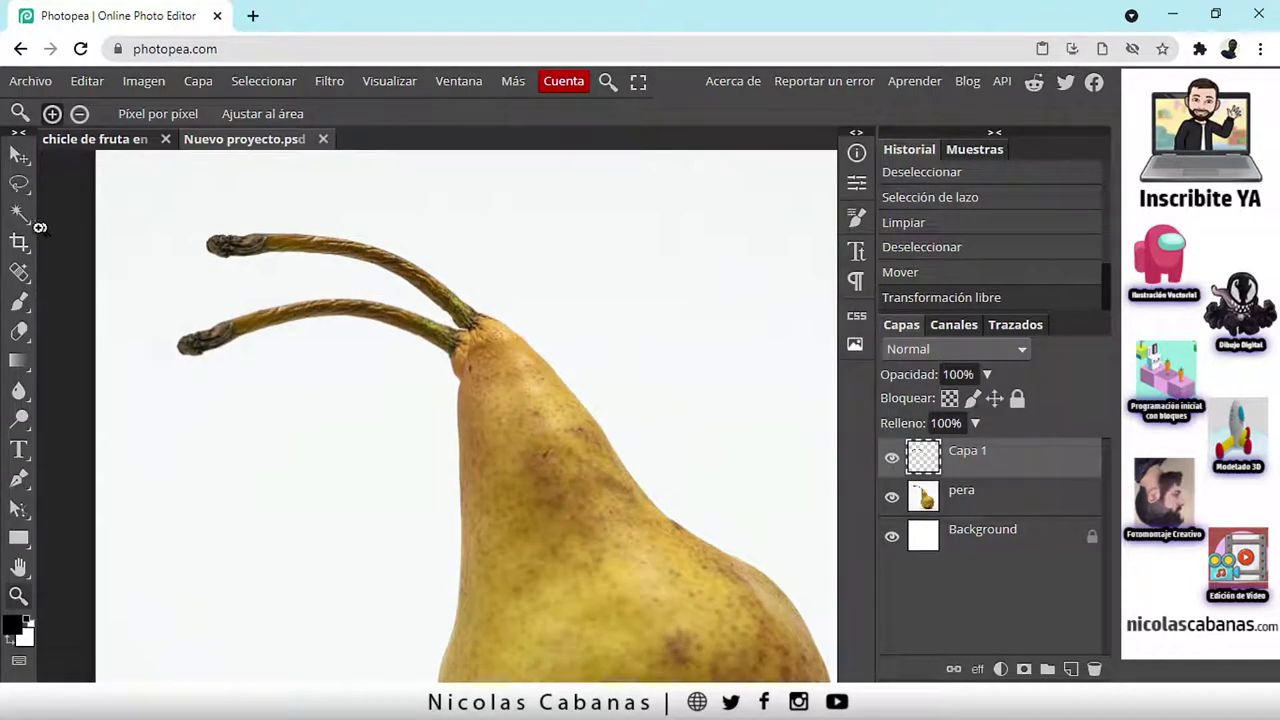
right_click(19, 184)
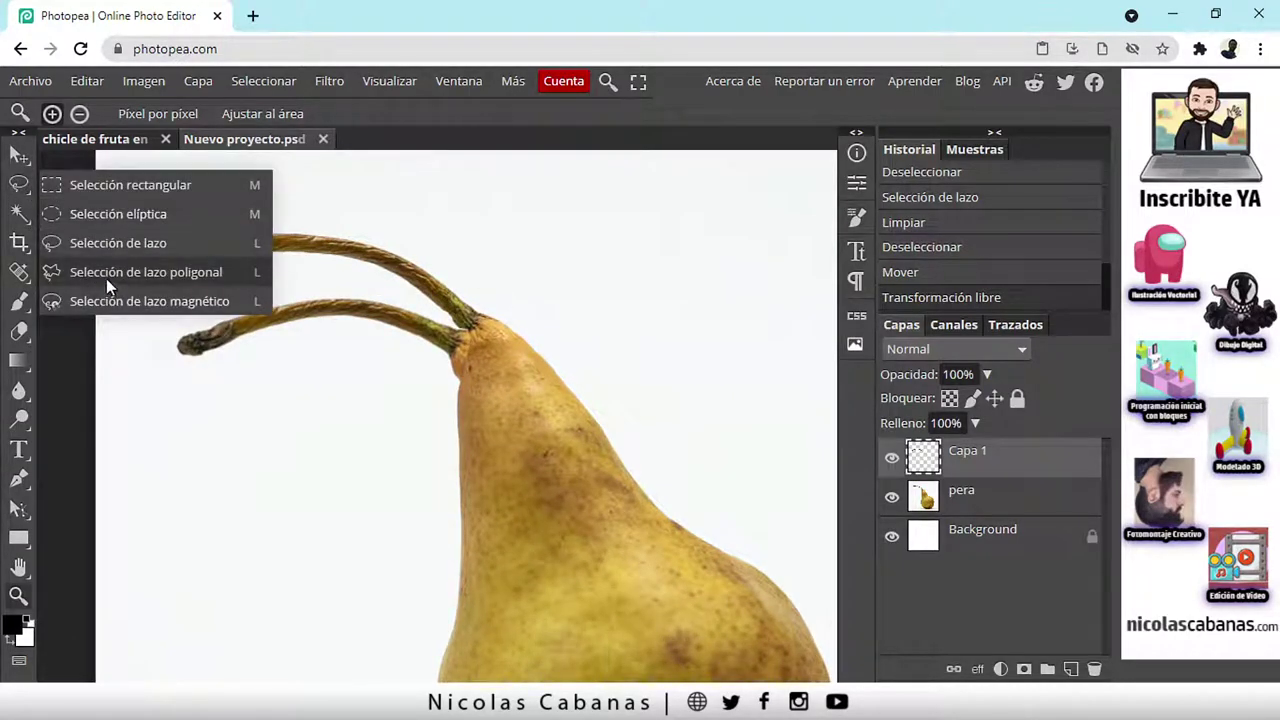
click(221, 272)
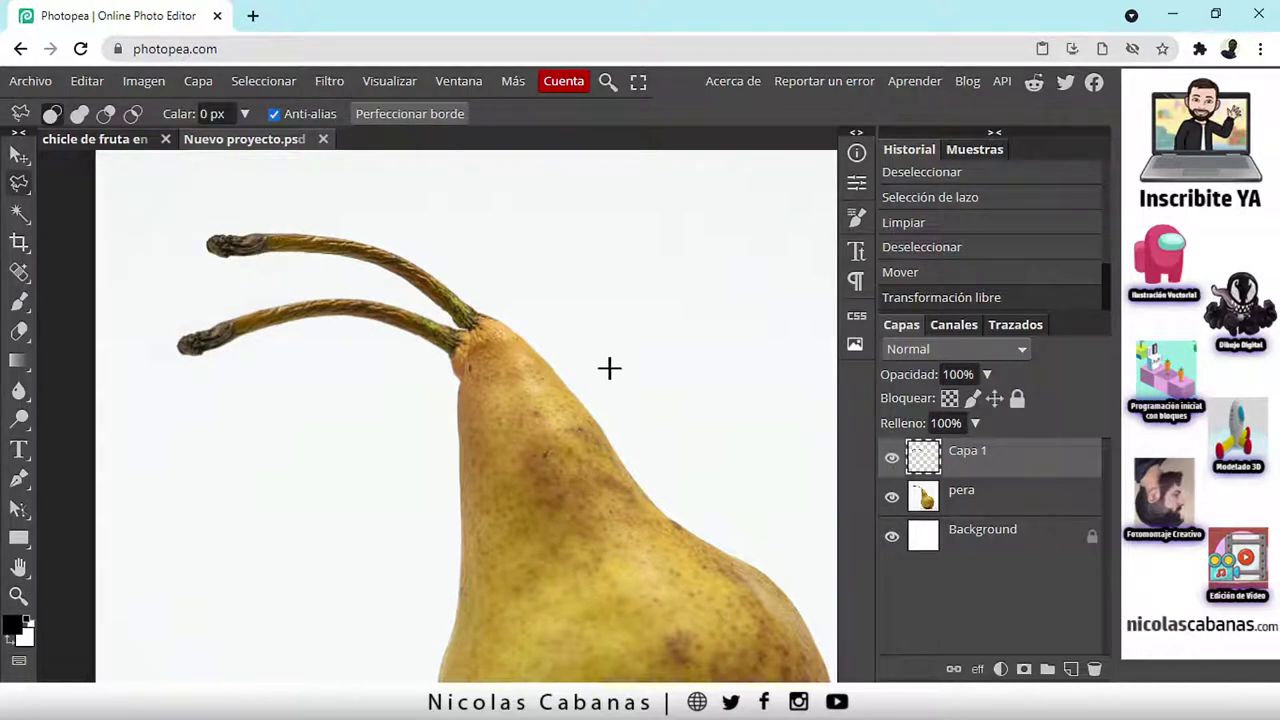
Examine the pear's body at different magnifications, panning and zooming in and out around its middle.
scroll(683, 540, down, 2)
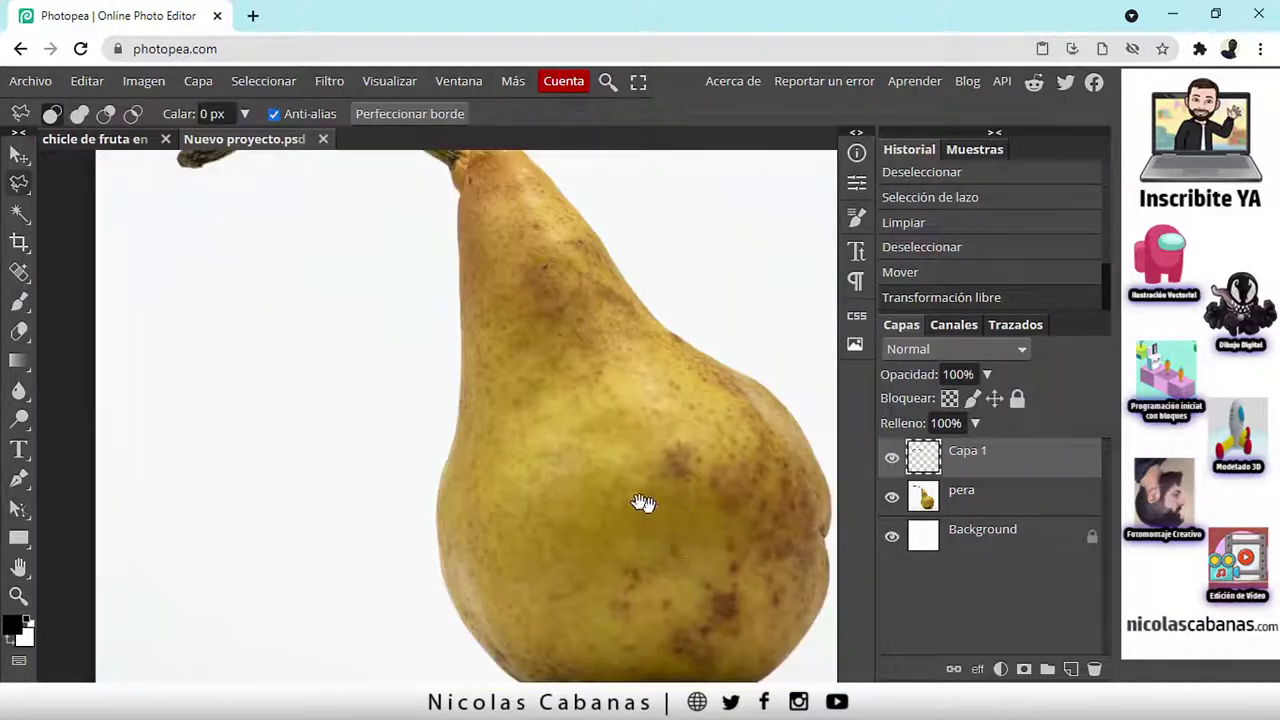
drag(648, 504, 593, 466)
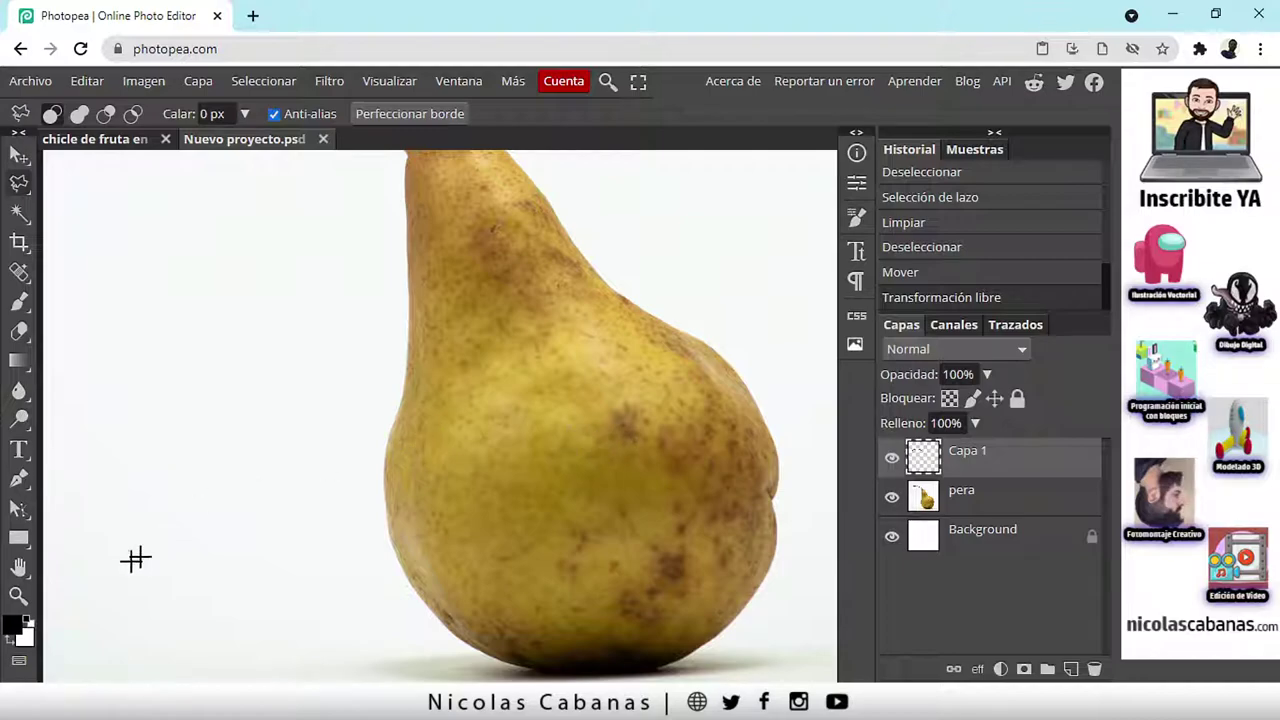
scroll(551, 490, up, 5)
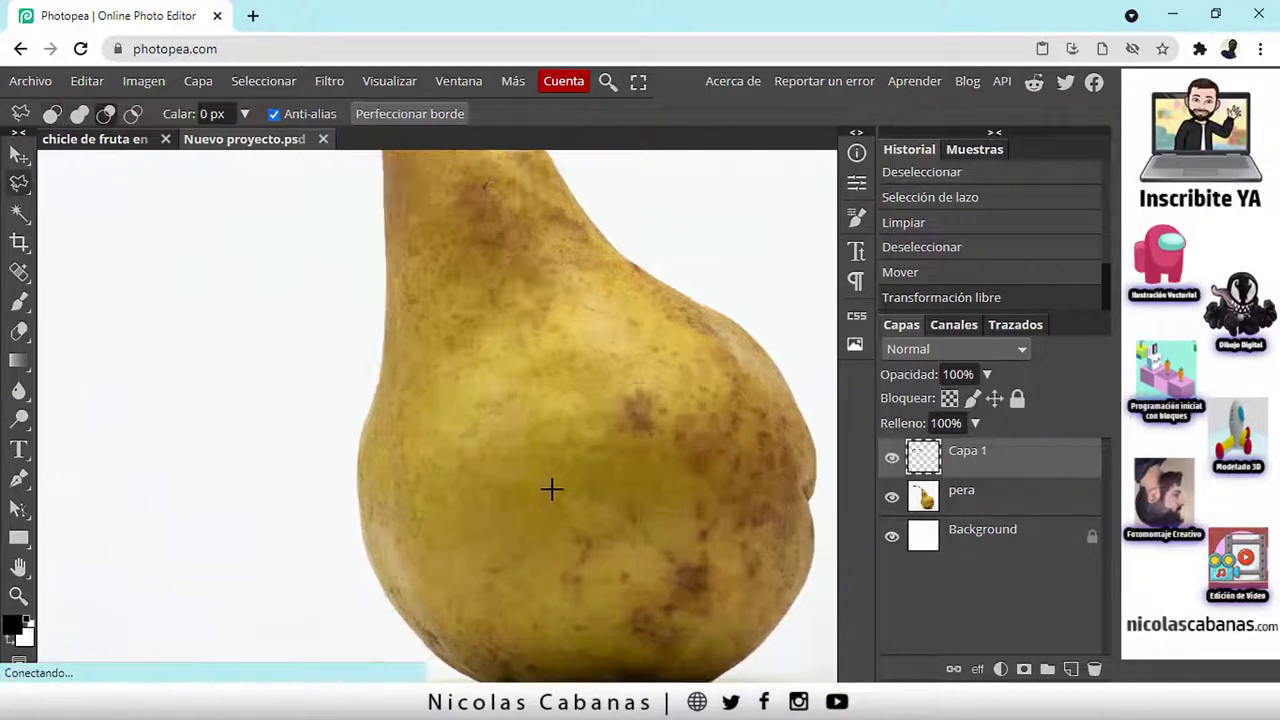
scroll(576, 490, down, 5)
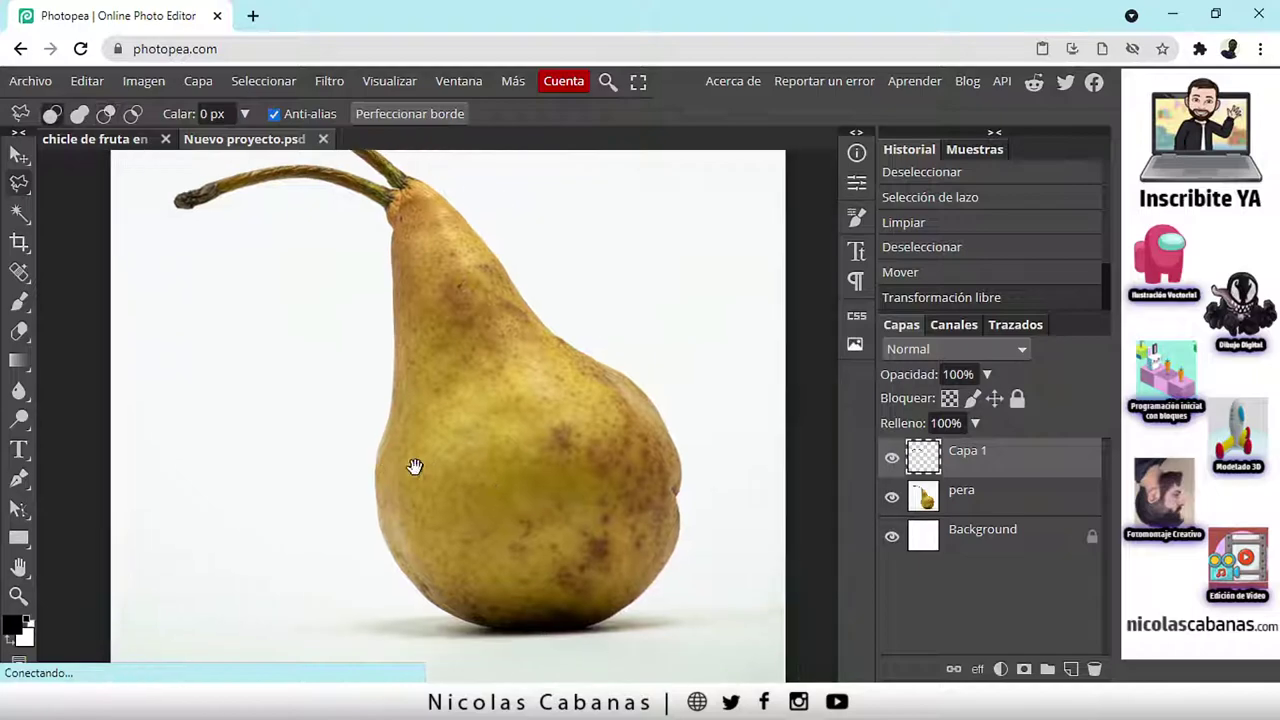
click(18, 596)
click(417, 500)
click(508, 466)
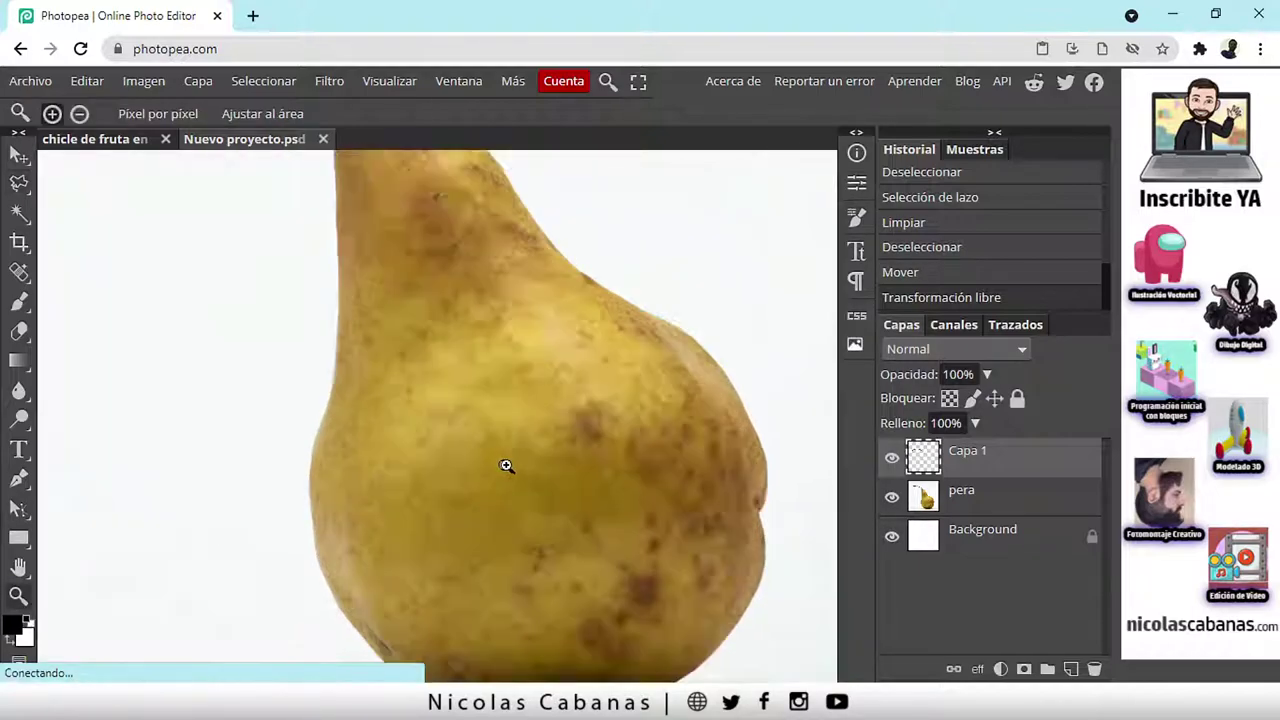
click(517, 466)
click(517, 466)
alt+click(518, 466)
alt+click(520, 466)
alt+click(478, 473)
alt+click(478, 473)
click(480, 468)
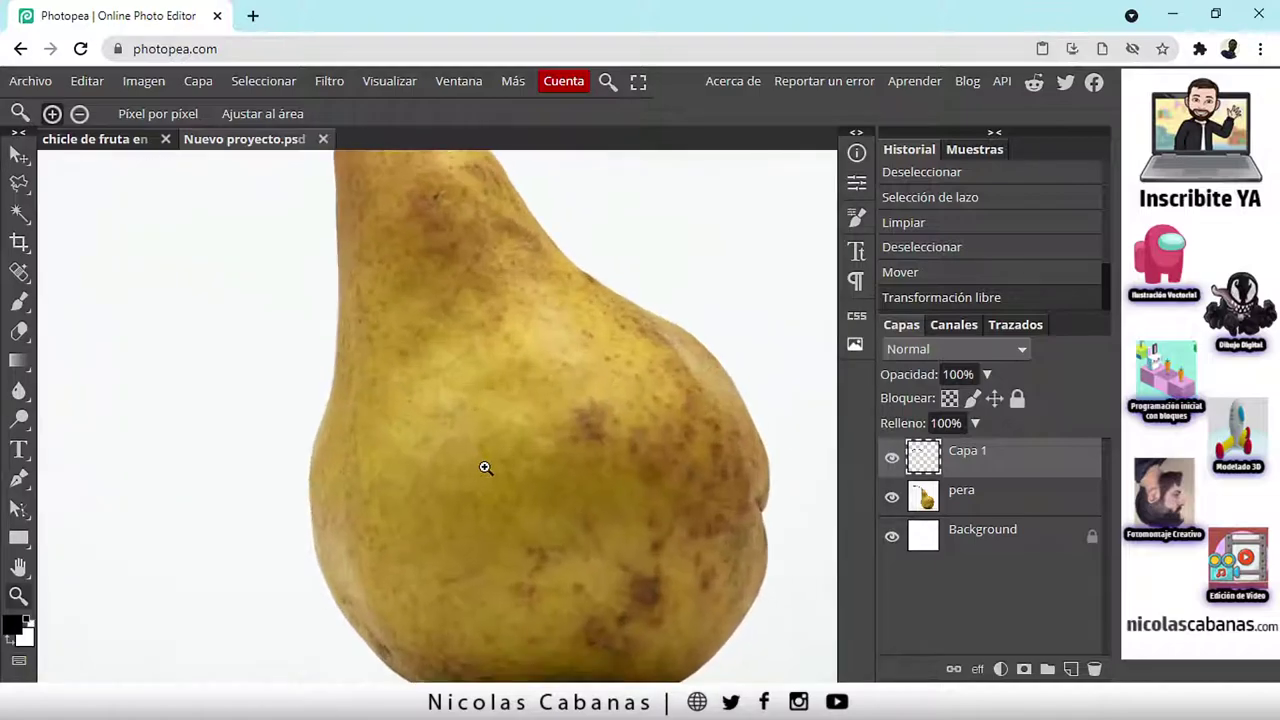
click(500, 467)
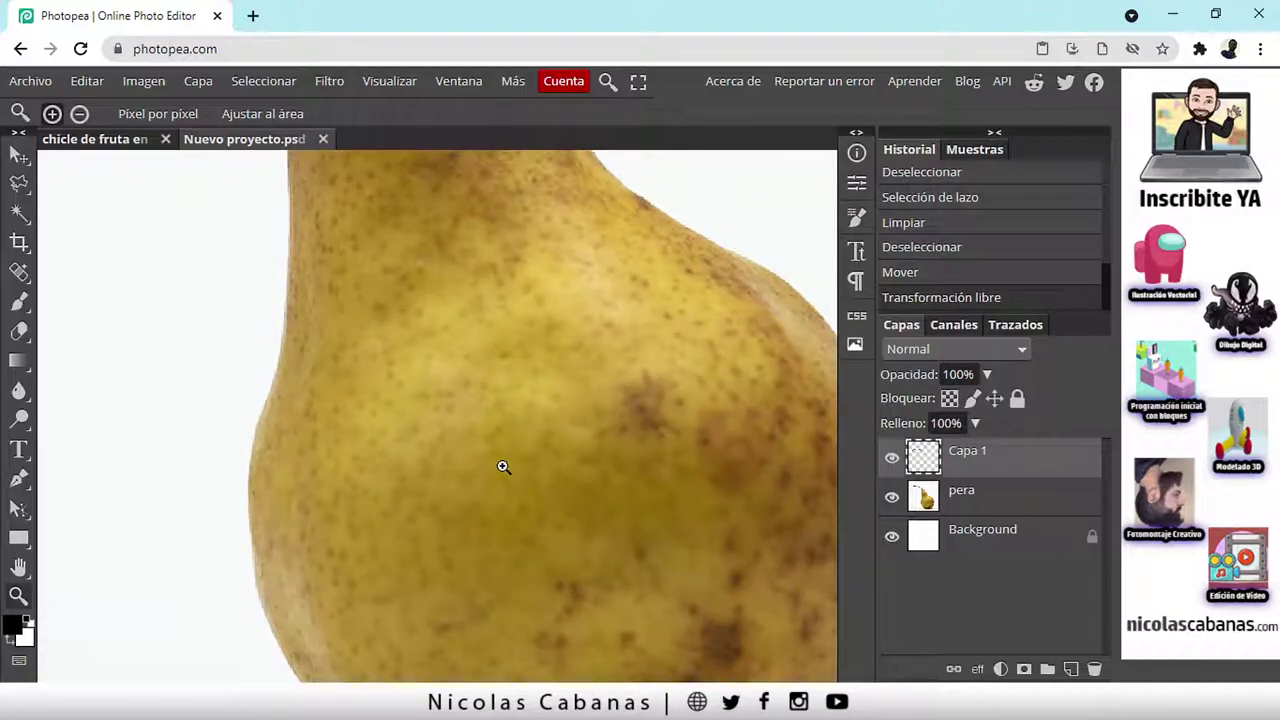
alt+click(503, 467)
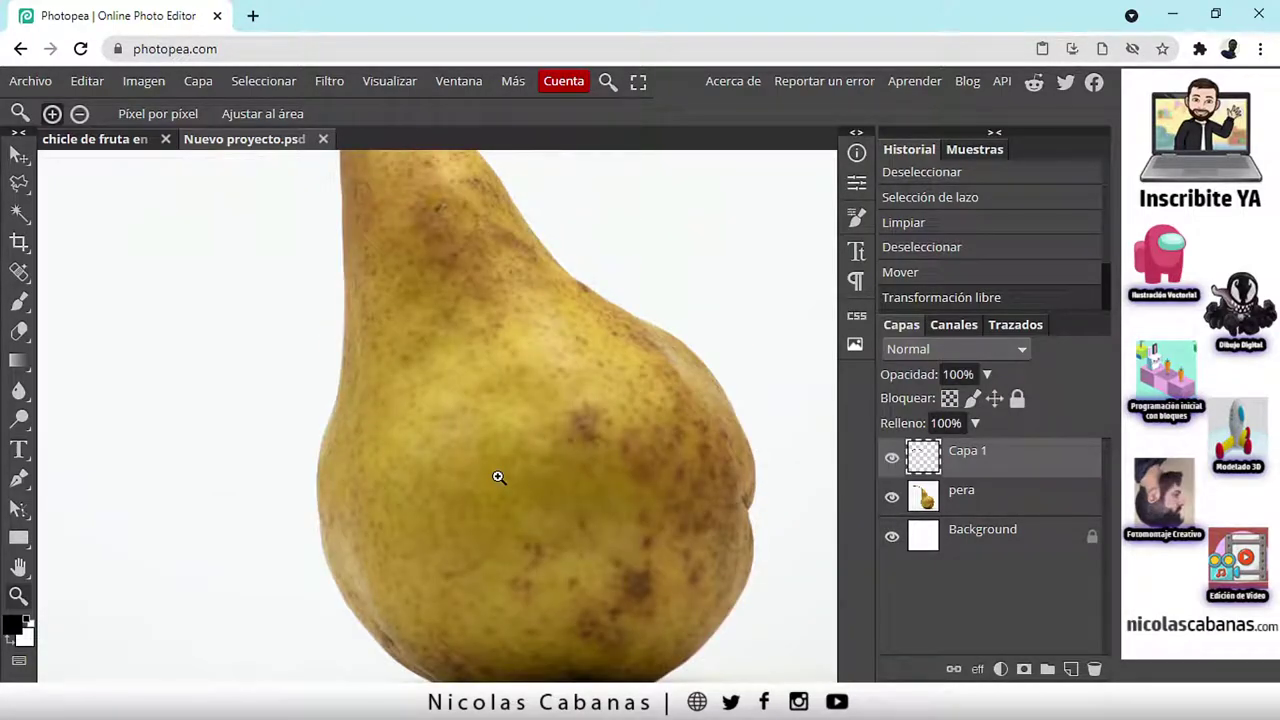
Choose the polygonal lasso again and magnify and shrink the view until the whole pear is shown.
click(20, 184)
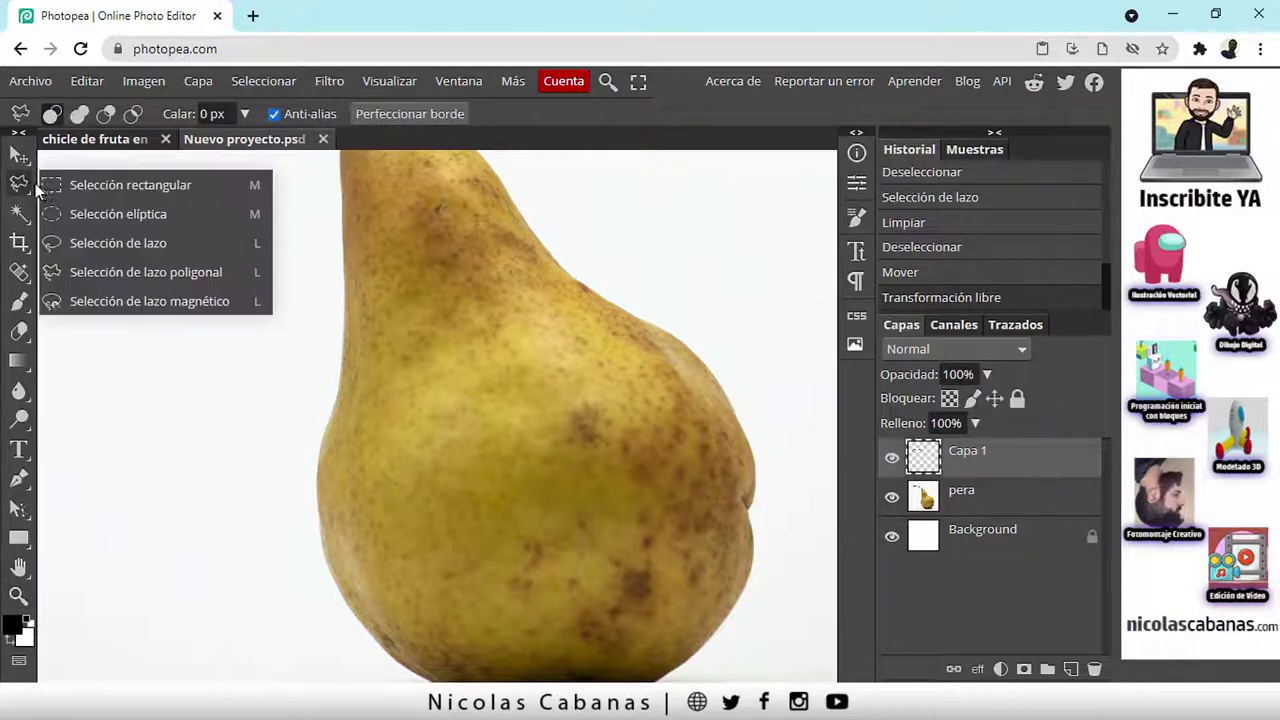
click(131, 269)
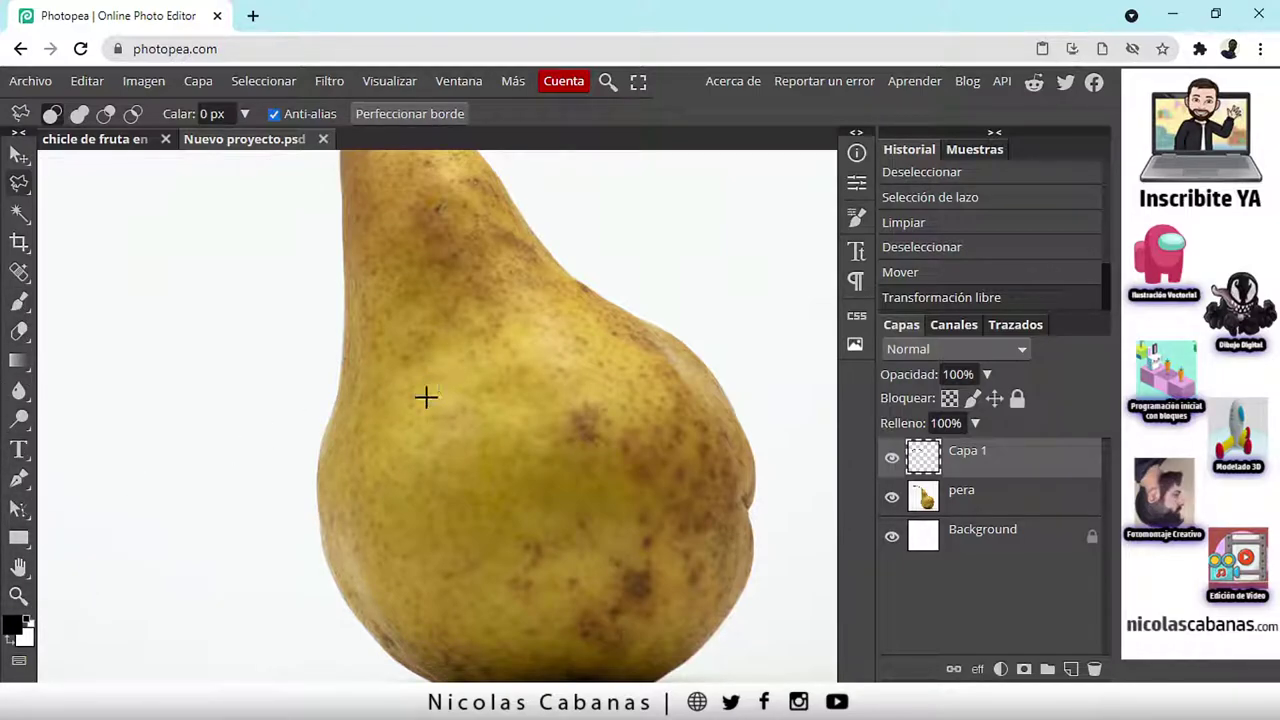
key(alt)
scroll(426, 397, up, 5)
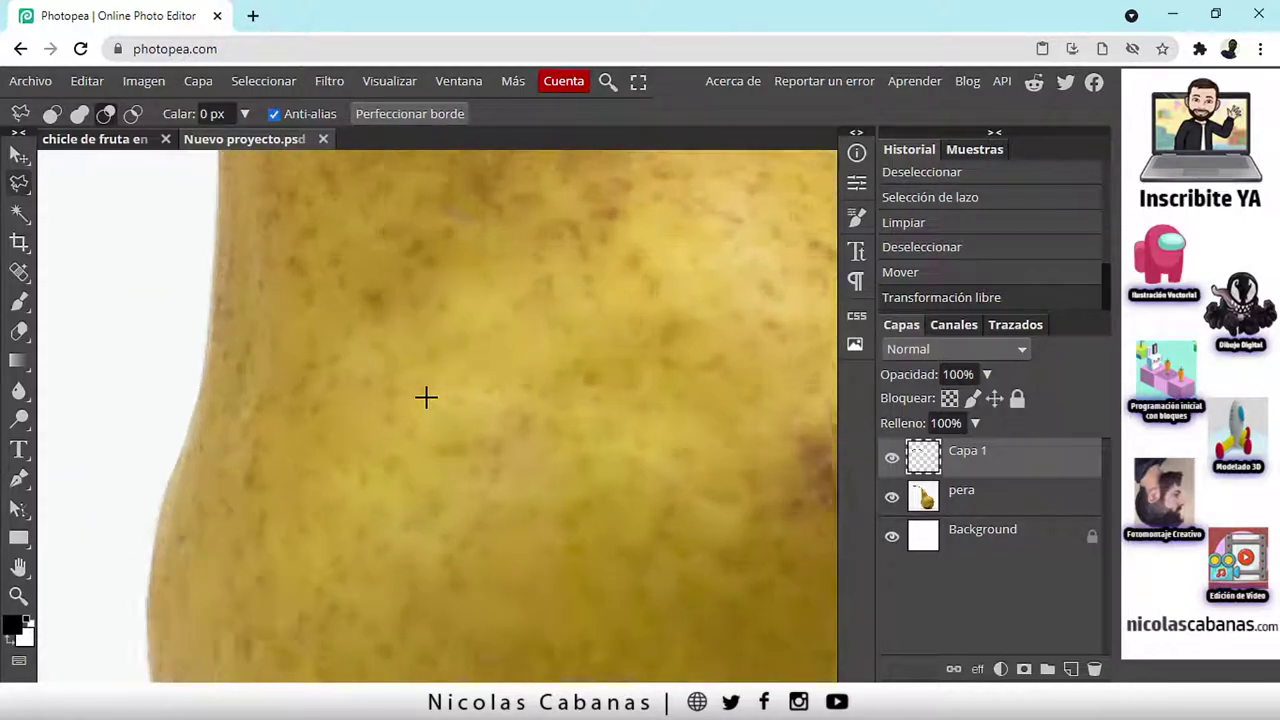
scroll(505, 386, down, 10)
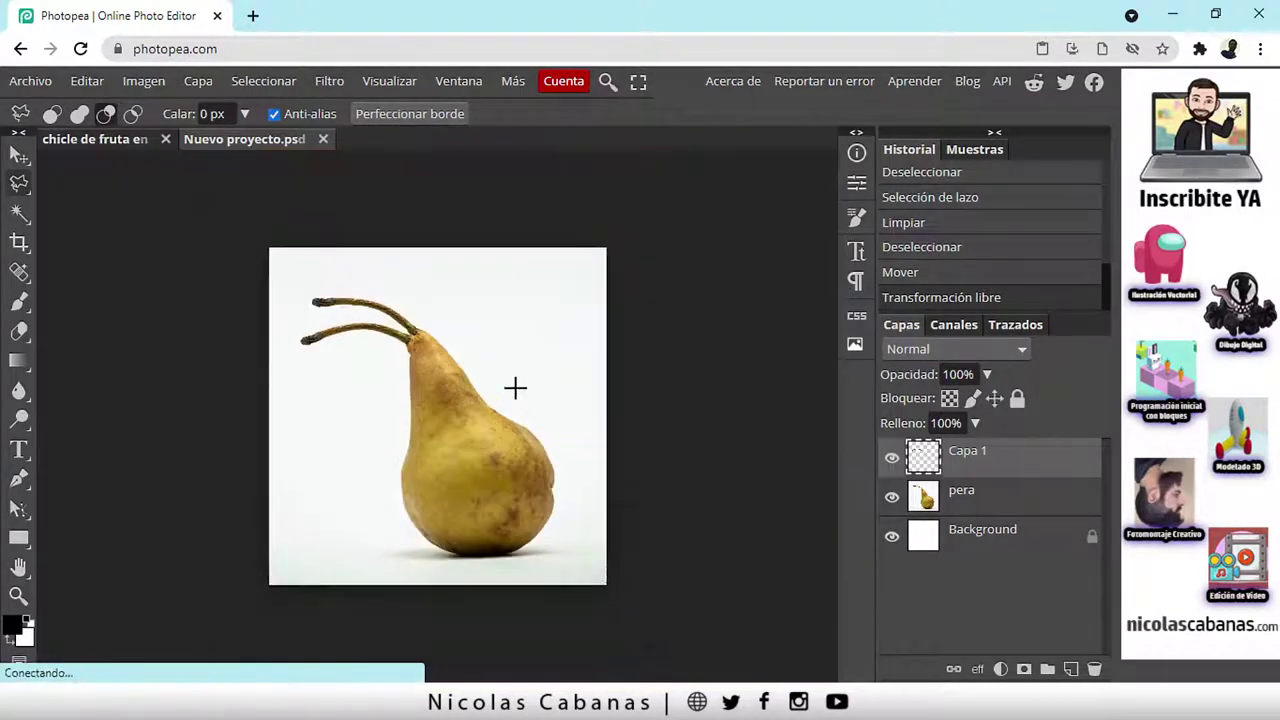
Outline a closed six-cornered area on the middle of the pear's body with the polygonal lasso.
scroll(498, 405, up, 4)
scroll(482, 424, up, 5)
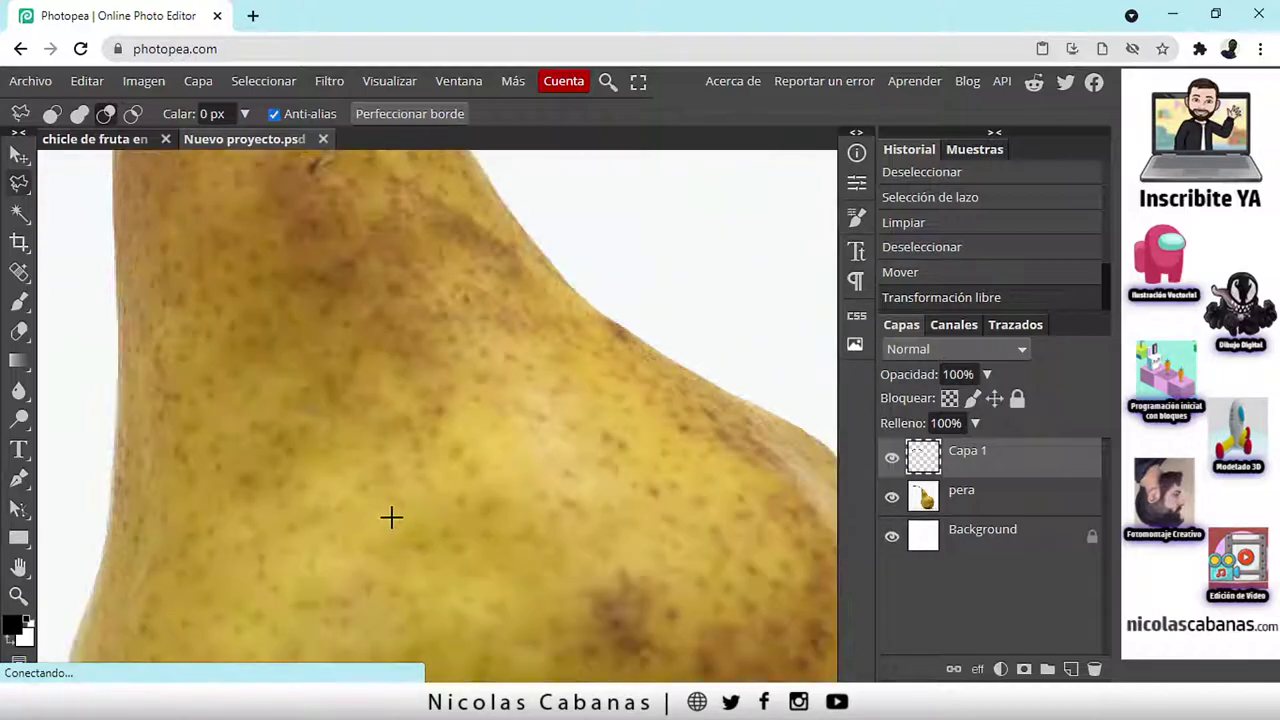
drag(400, 531, 486, 340)
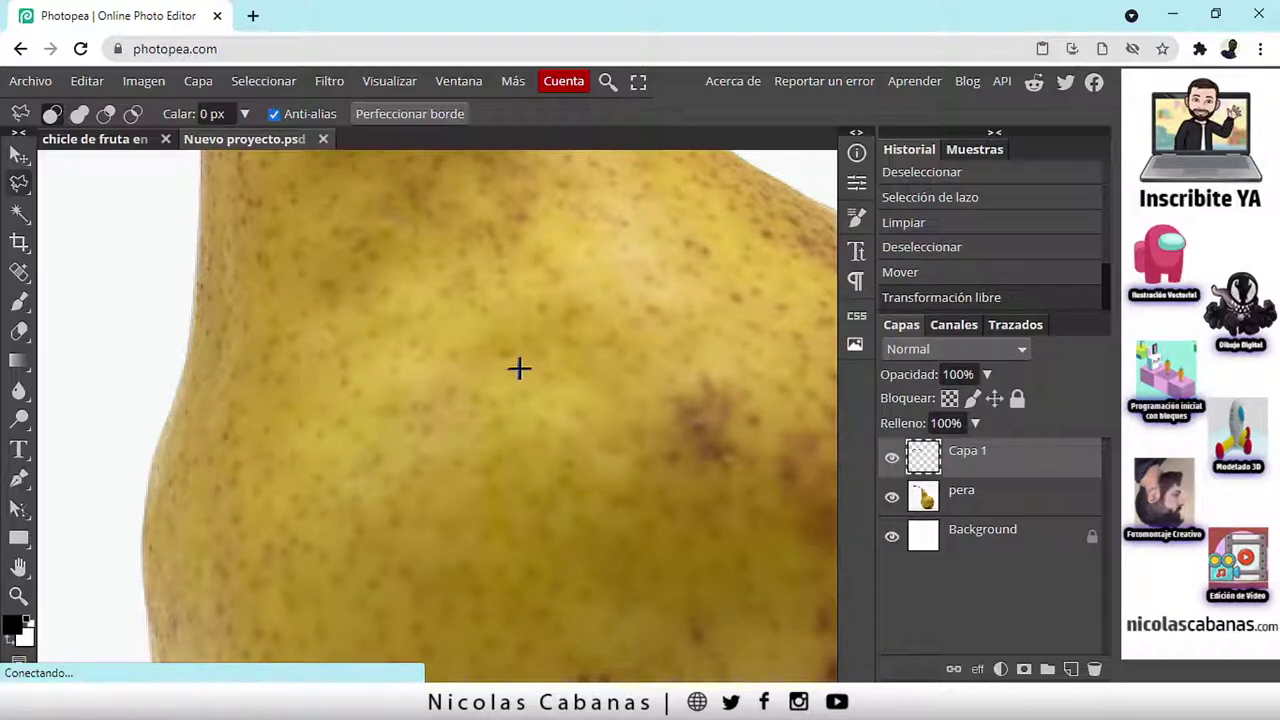
drag(557, 371, 375, 353)
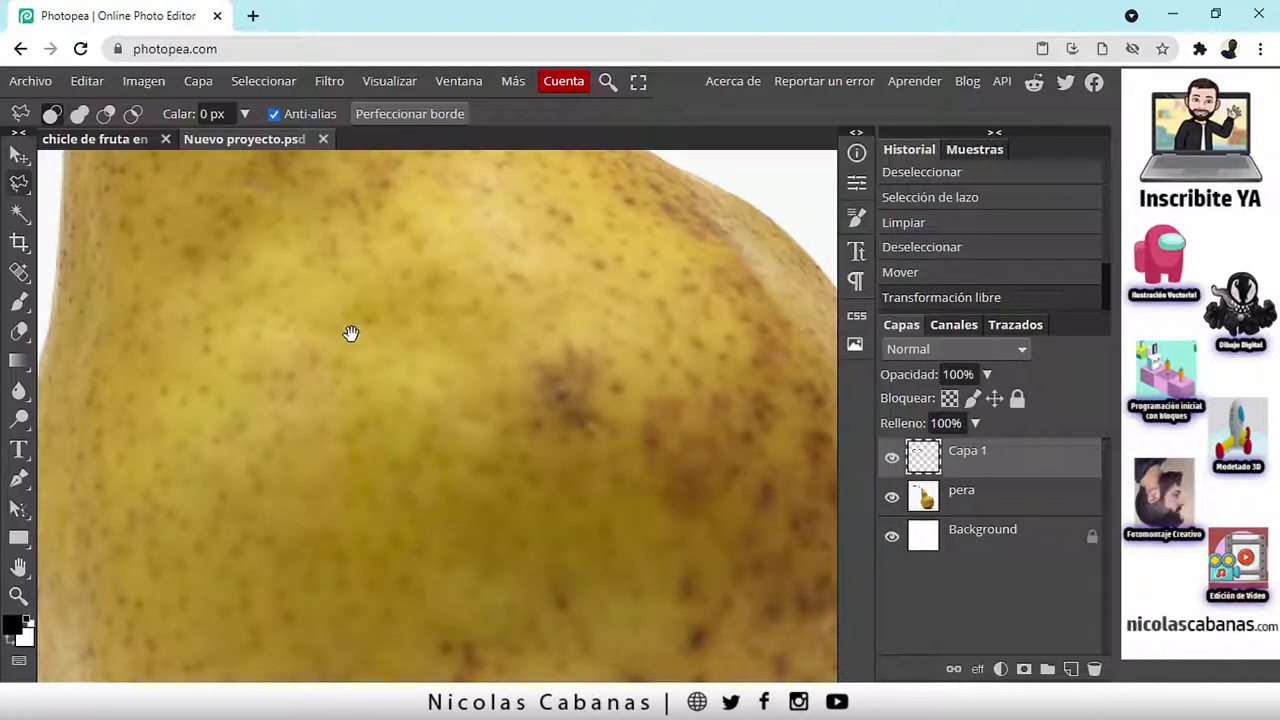
drag(303, 349, 334, 349)
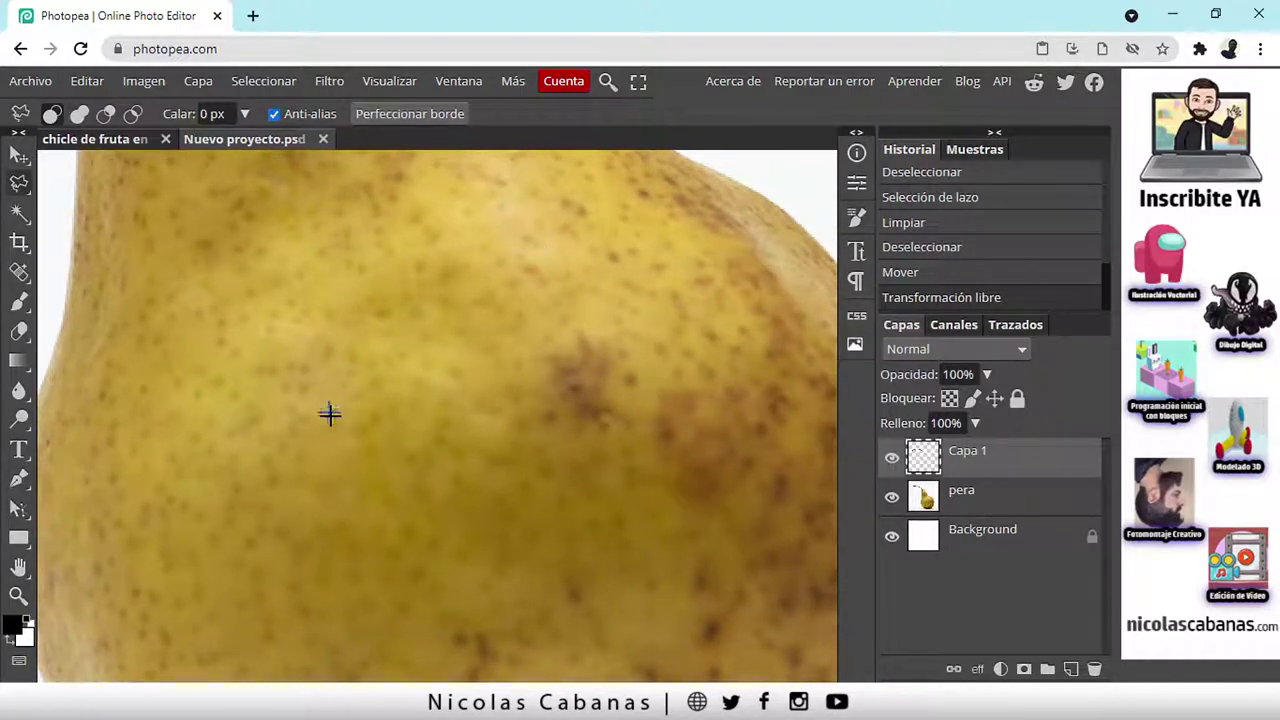
right_click(22, 192)
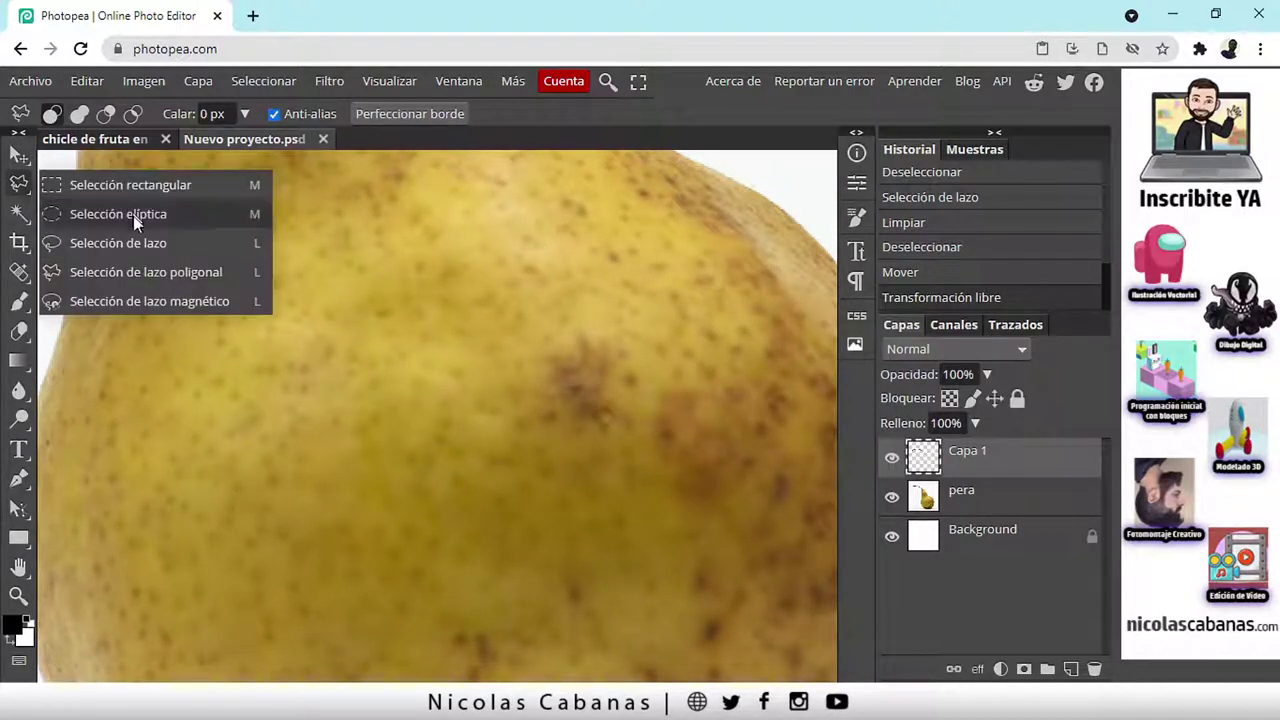
click(145, 271)
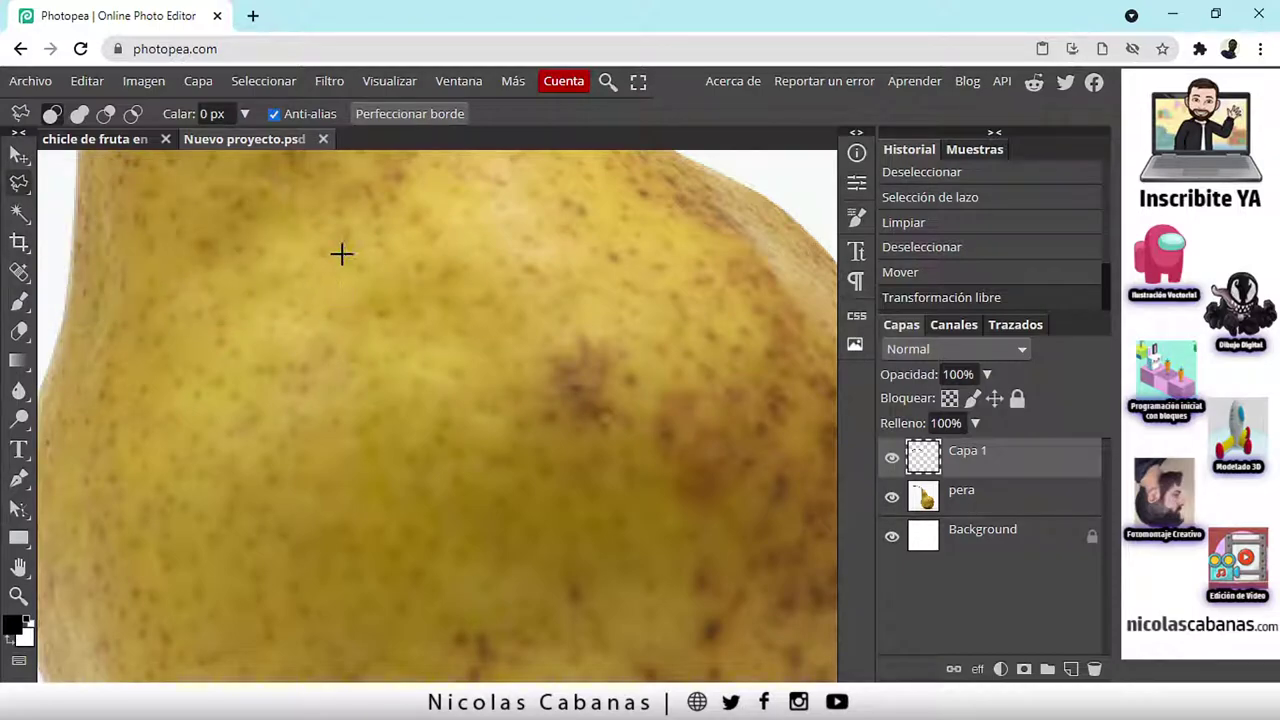
click(342, 253)
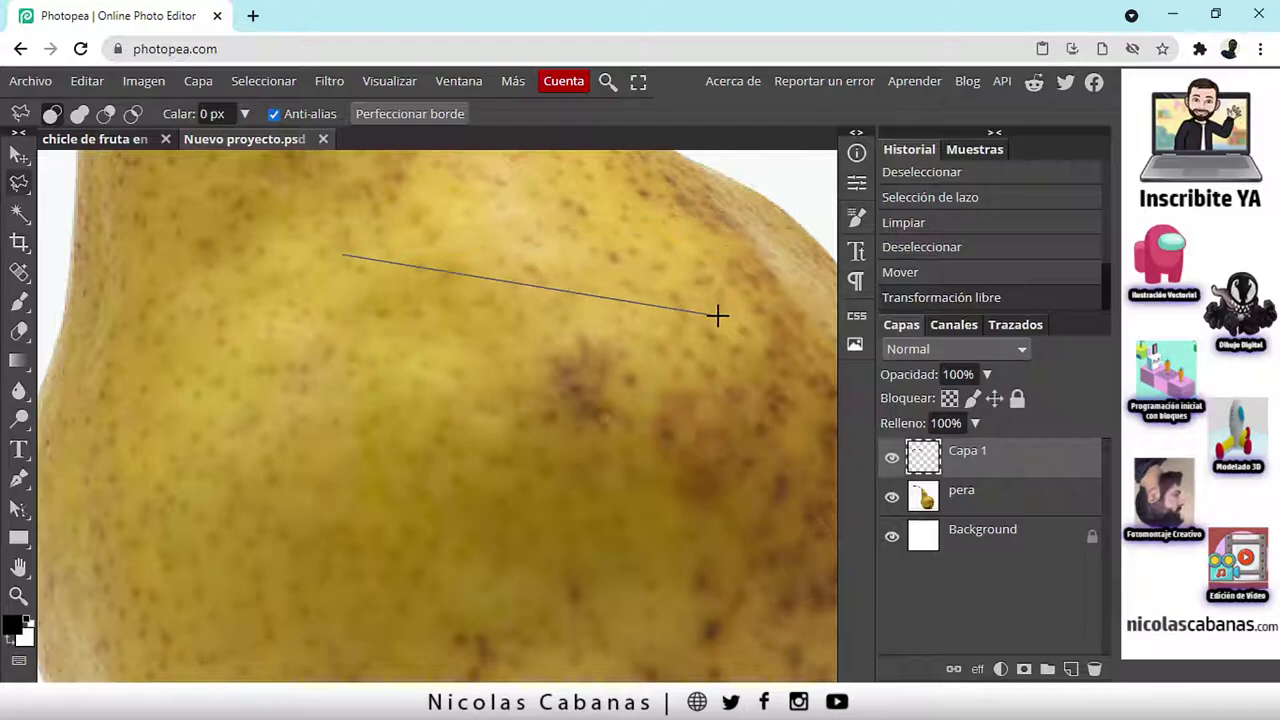
click(613, 266)
click(636, 462)
click(428, 517)
click(207, 480)
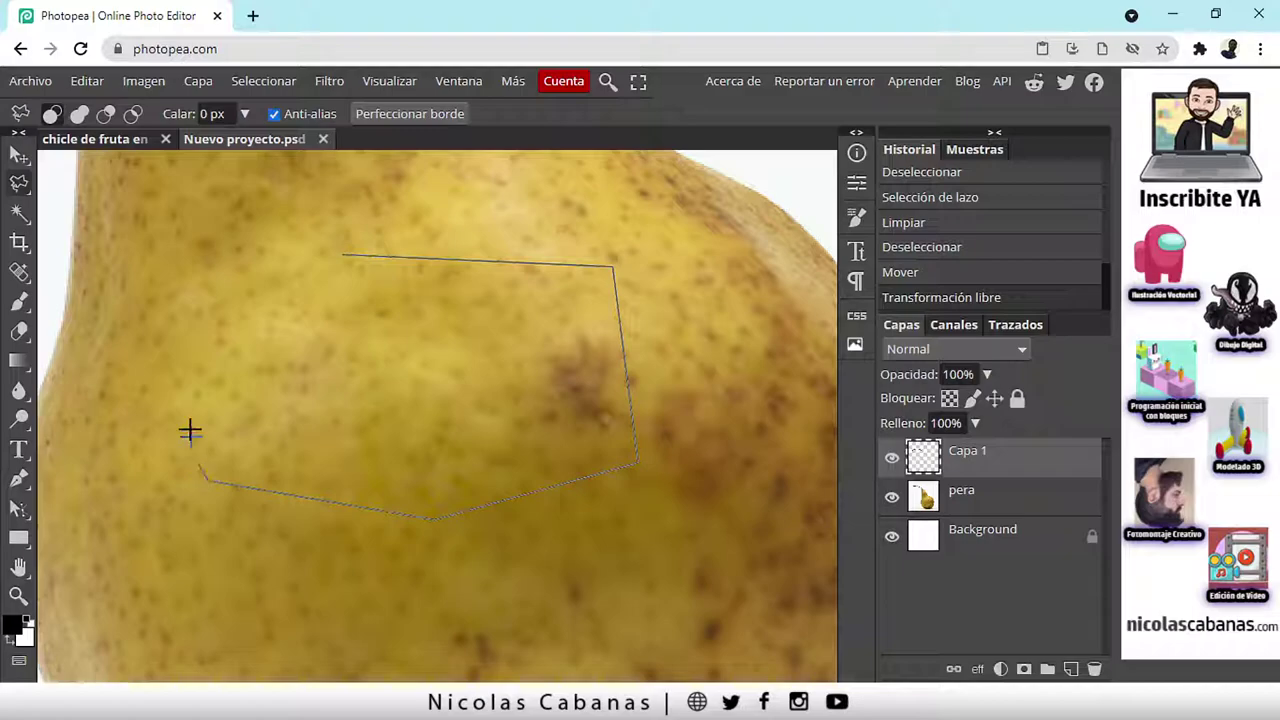
click(182, 328)
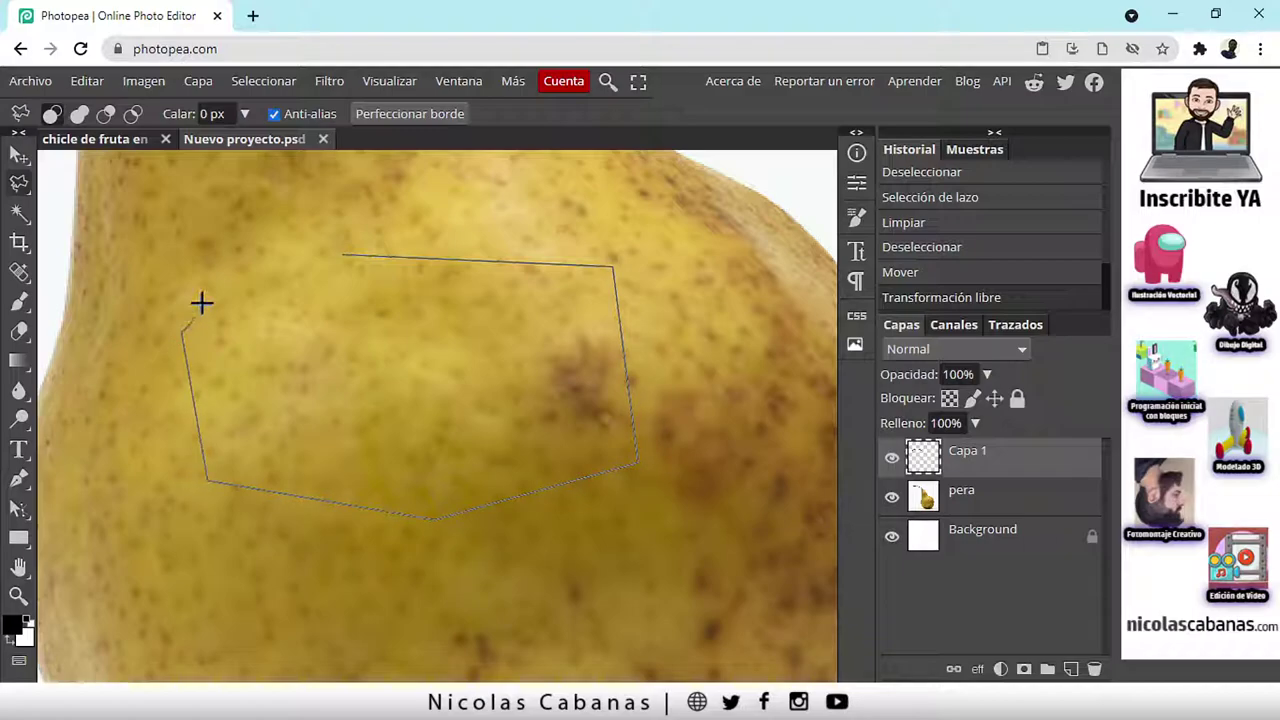
click(340, 252)
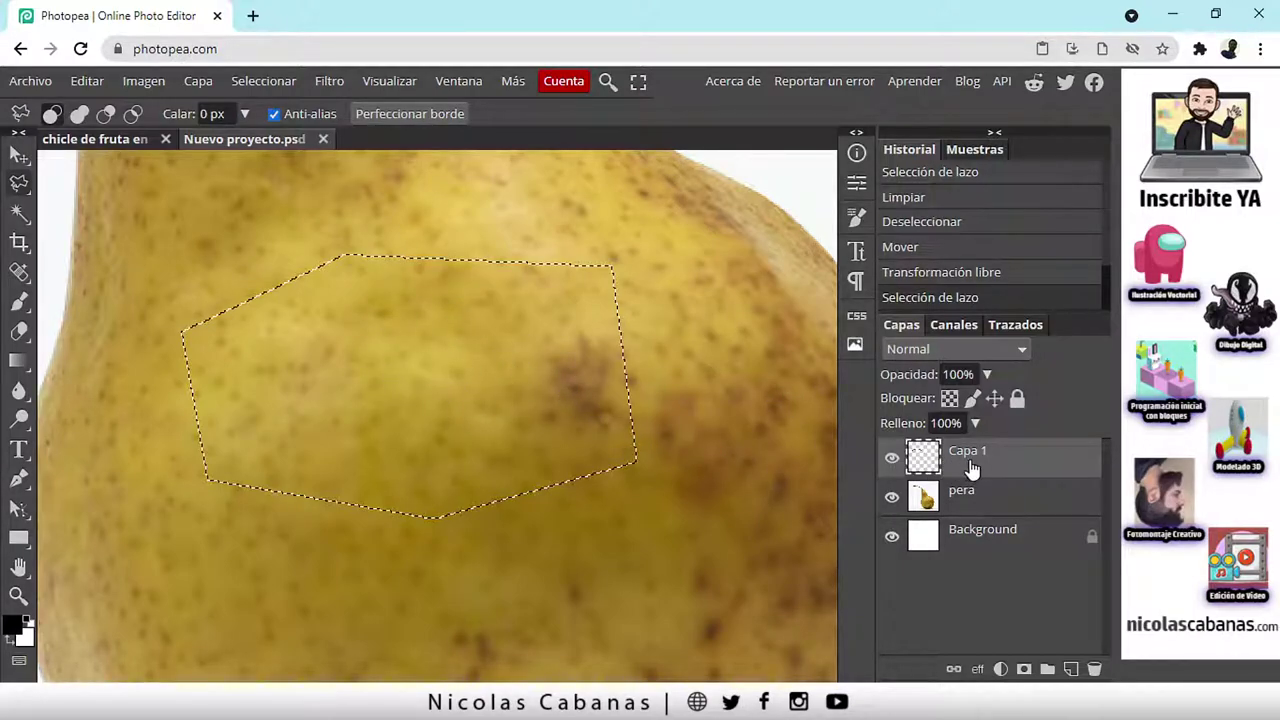
Try to copy the selected area from the Capa 1 layer.
click(985, 500)
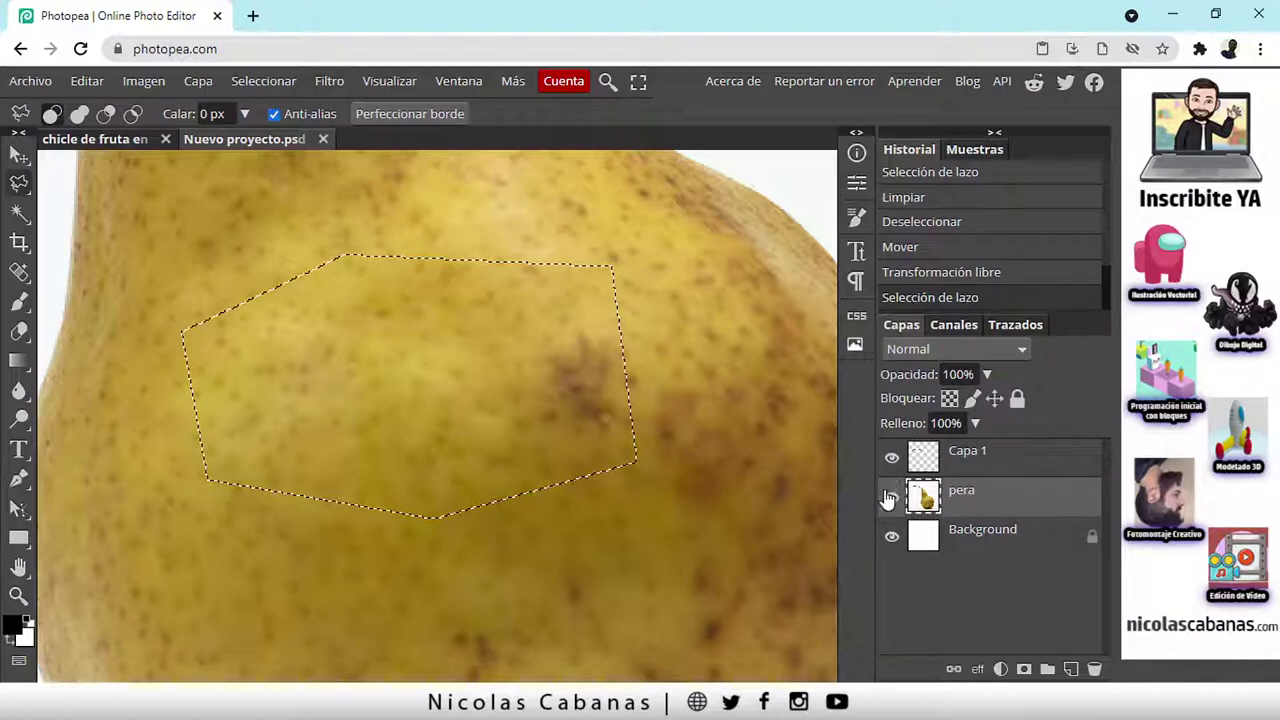
click(984, 467)
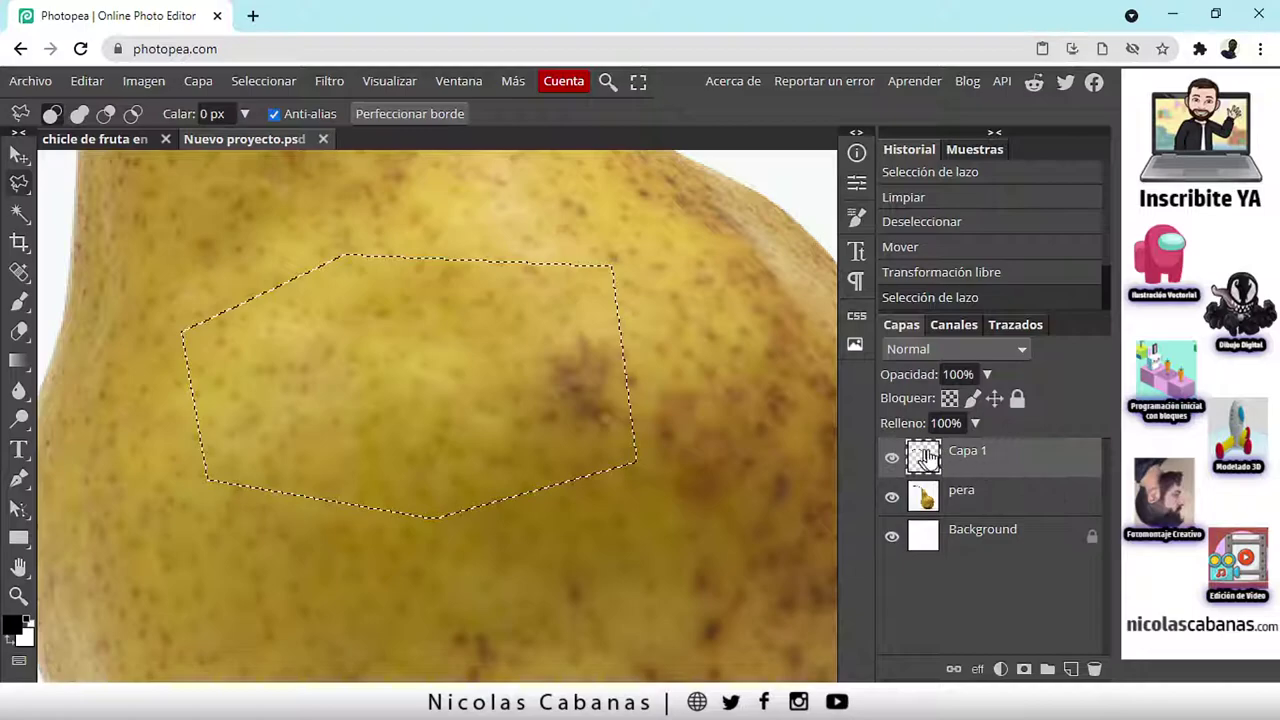
click(88, 81)
click(140, 268)
Hide the pera and Background layers to inspect what Capa 1 holds within the selection, and show both again.
click(891, 497)
click(891, 536)
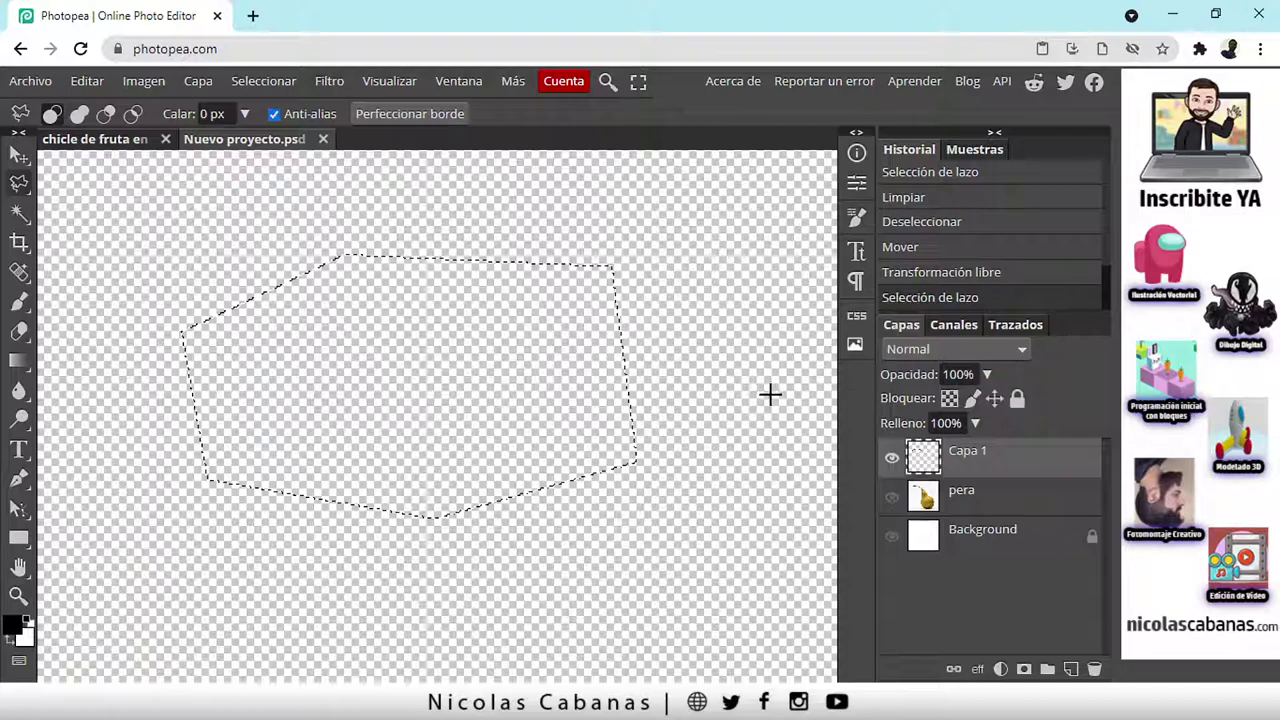
click(892, 541)
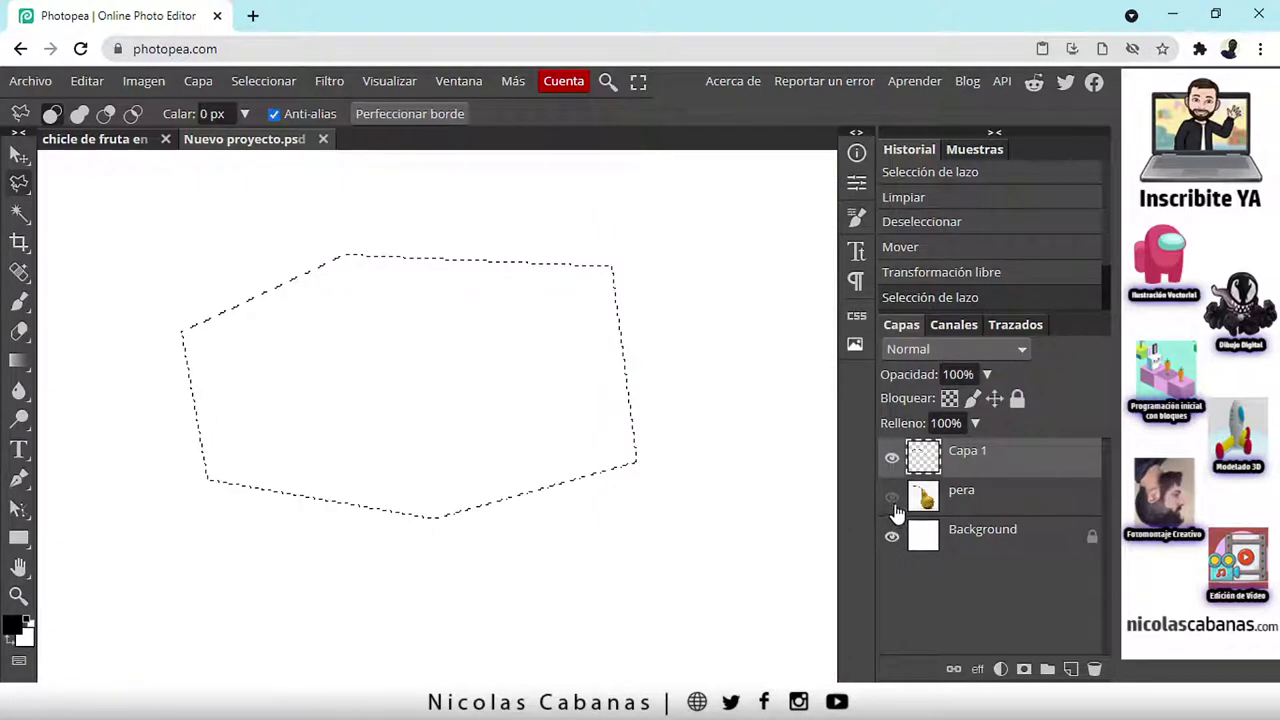
click(892, 500)
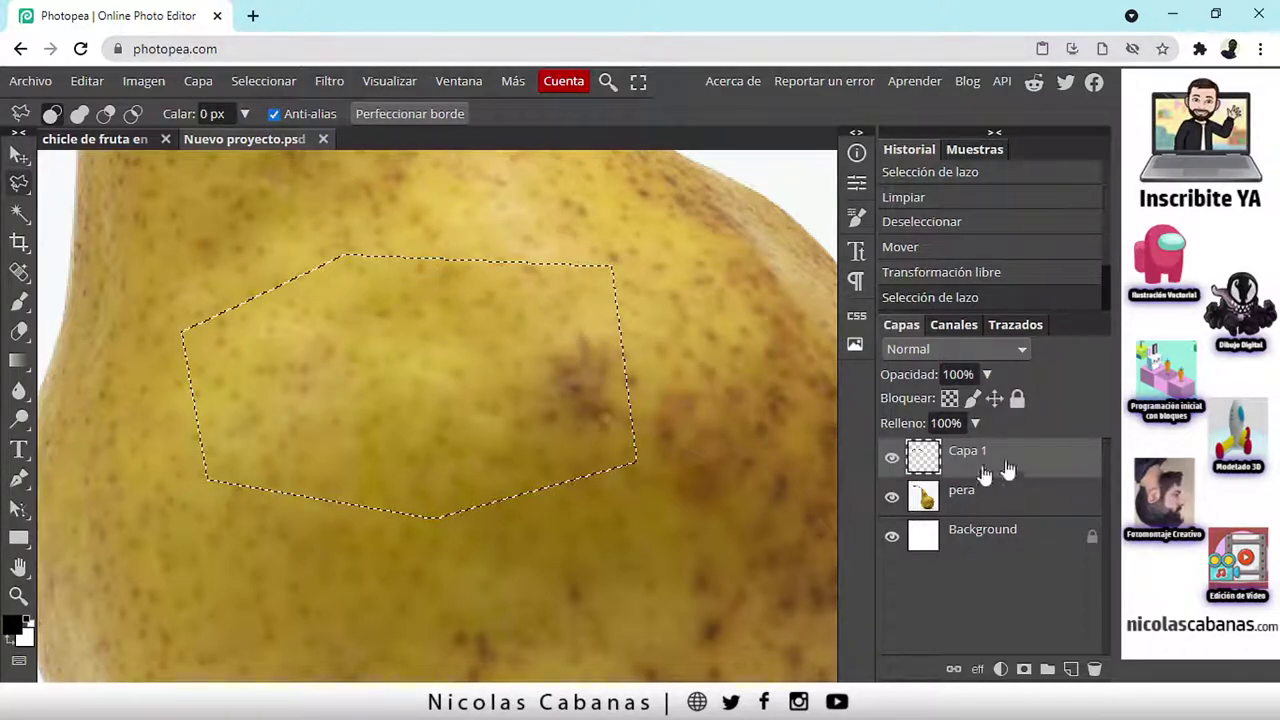
Copy the selected area from the pera layer and paste it as a new layer.
click(991, 510)
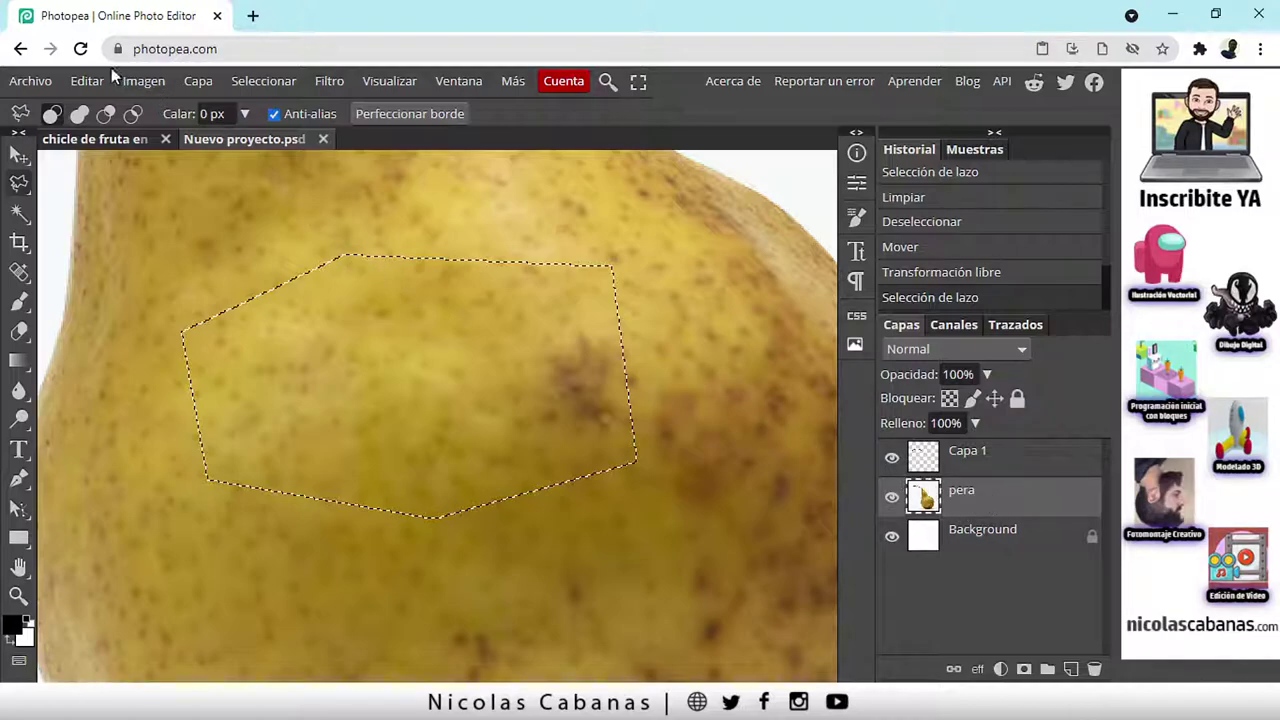
click(85, 79)
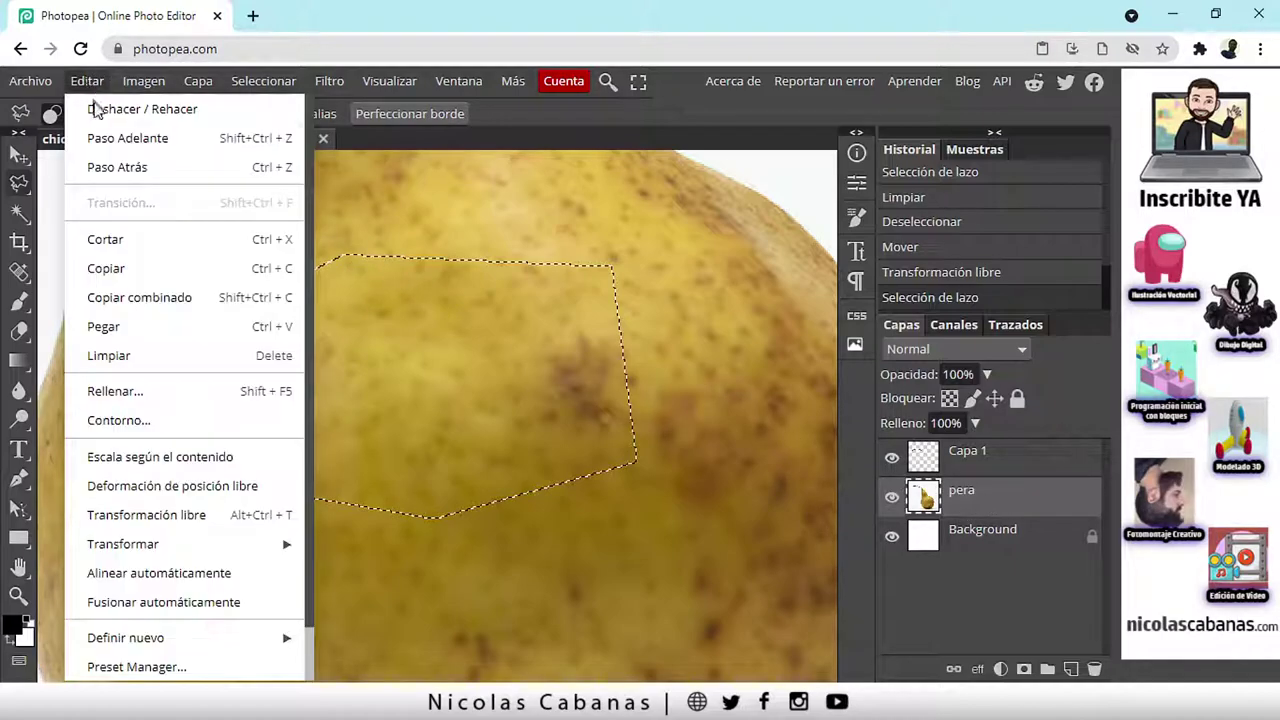
click(107, 268)
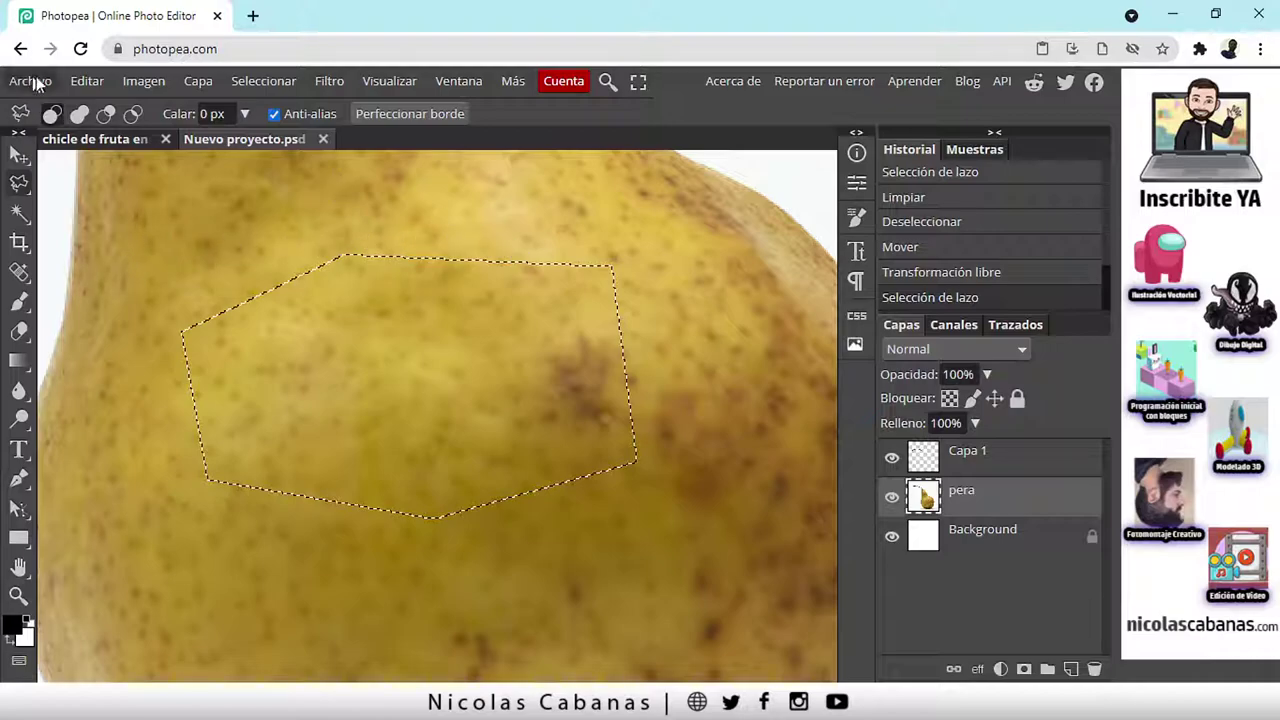
click(84, 83)
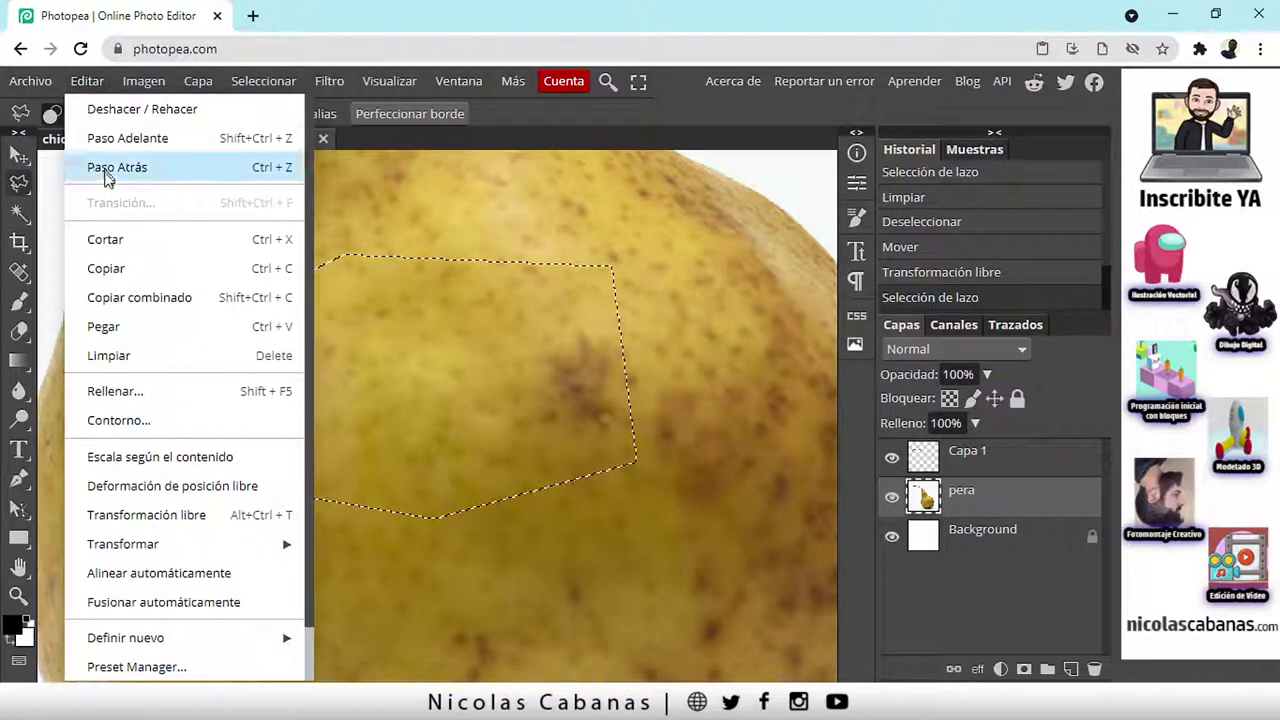
click(110, 327)
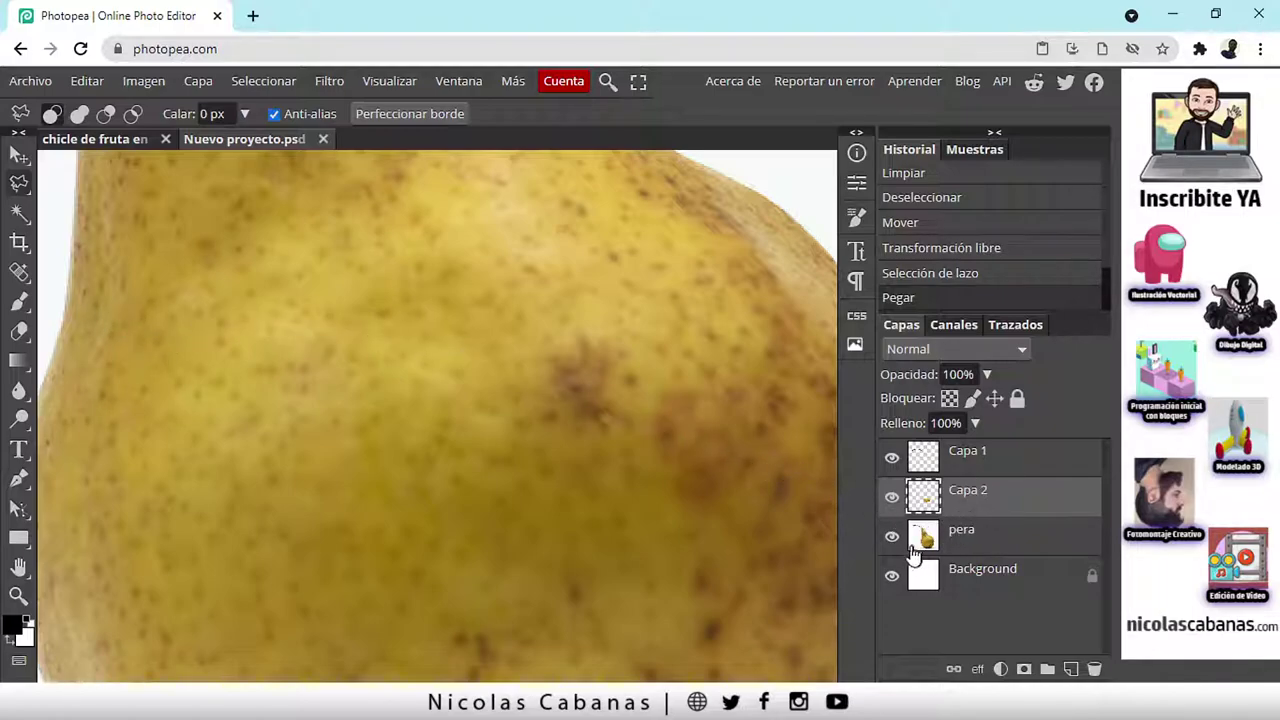
Hide the pera and Background layers to view the pasted patch by itself, and restore their visibility.
click(891, 537)
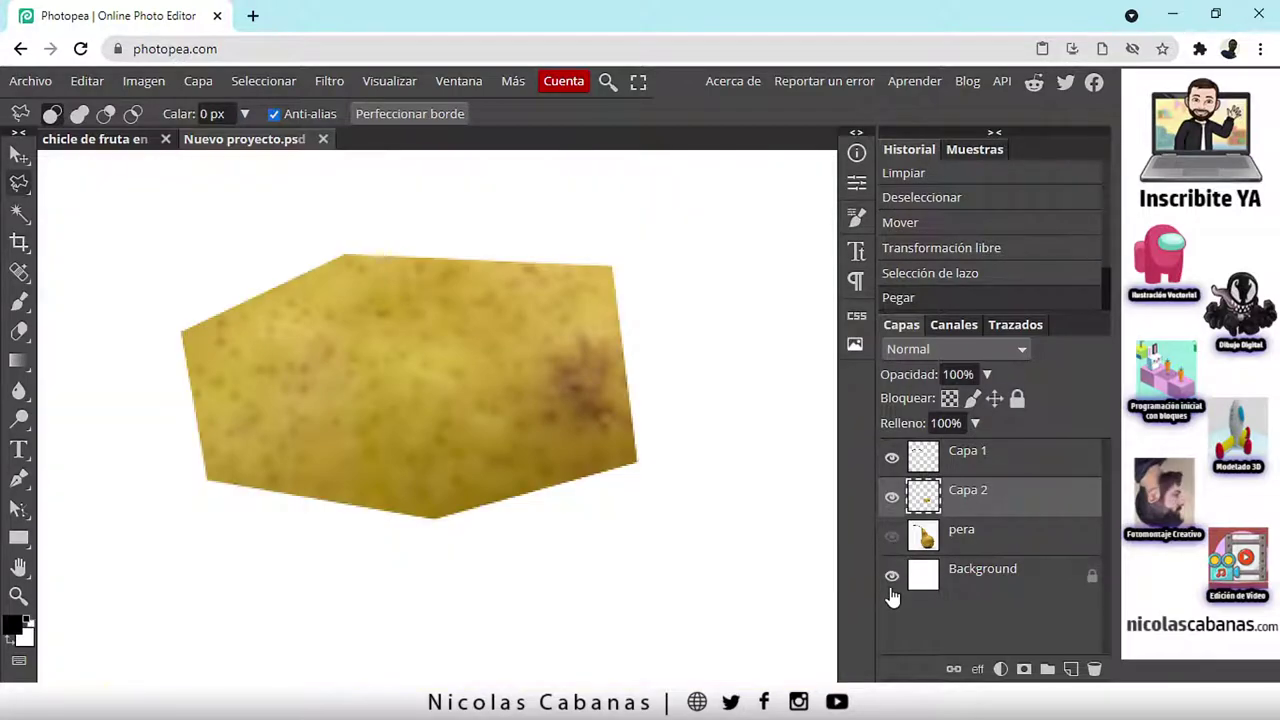
click(891, 576)
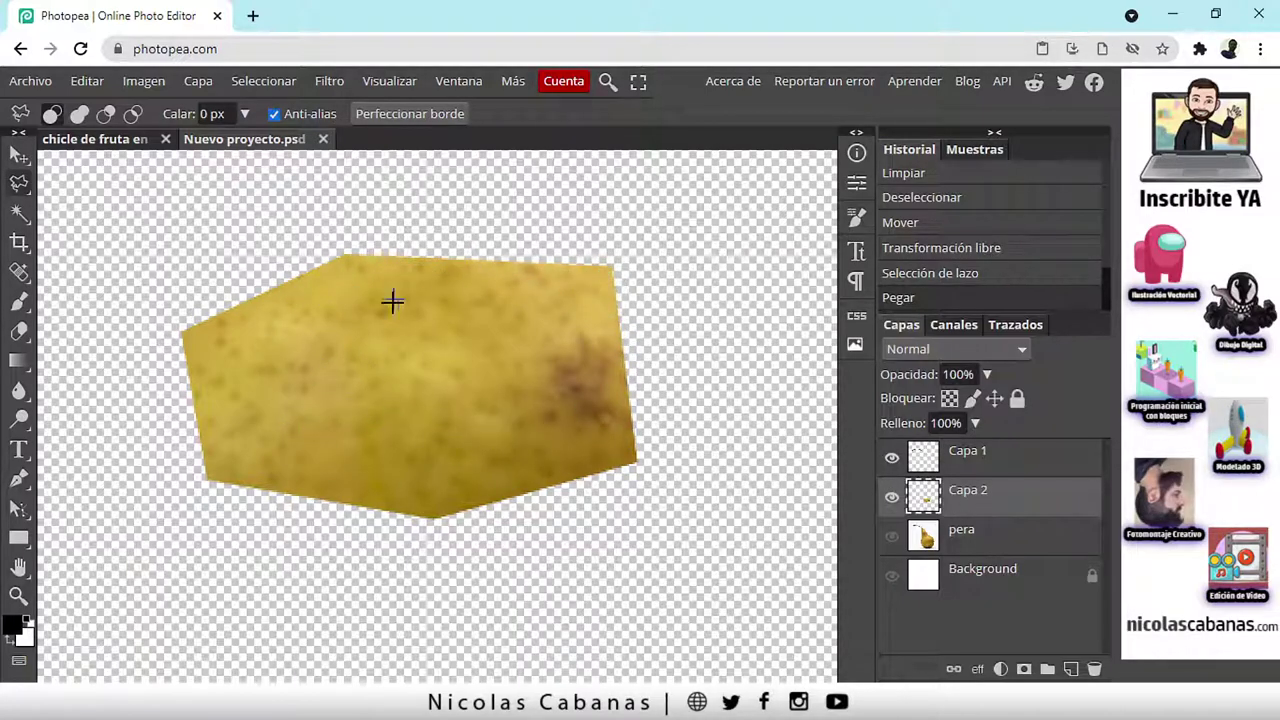
click(891, 575)
click(891, 536)
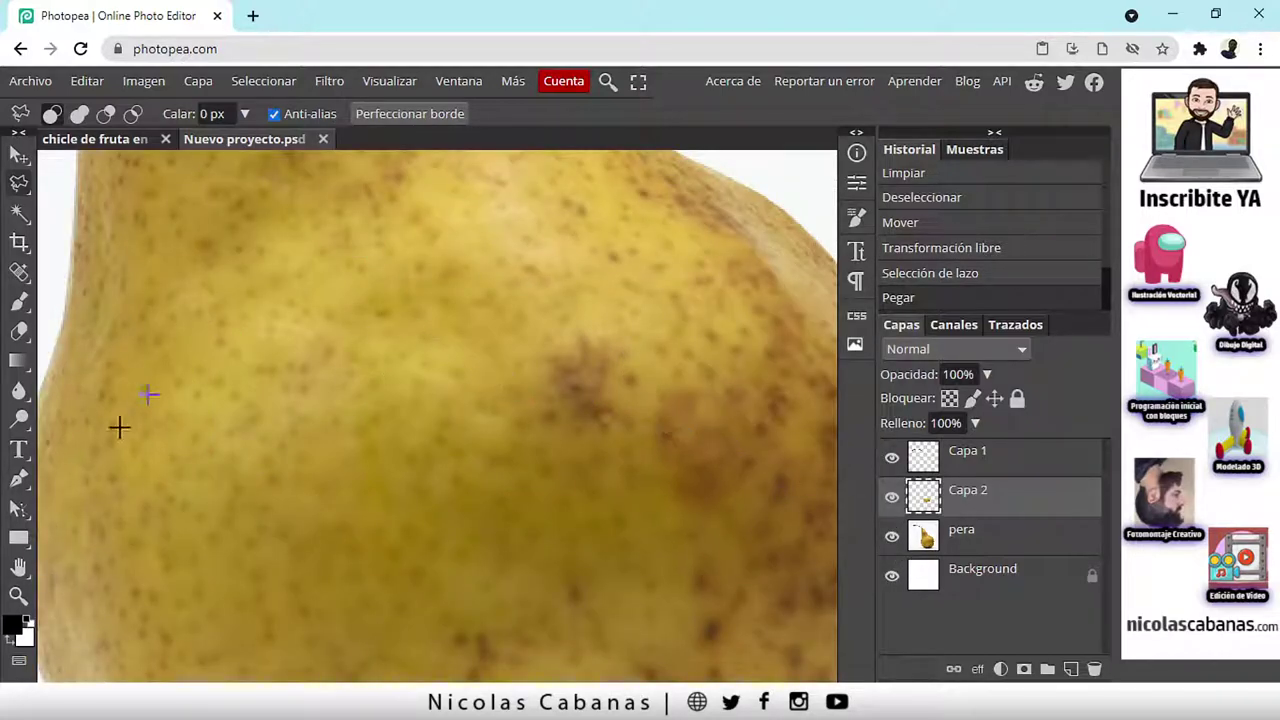
Toggle the transform controls off and on, and move the pasted patch onto the white area beside the pear's neck.
click(18, 596)
scroll(452, 434, down, 5)
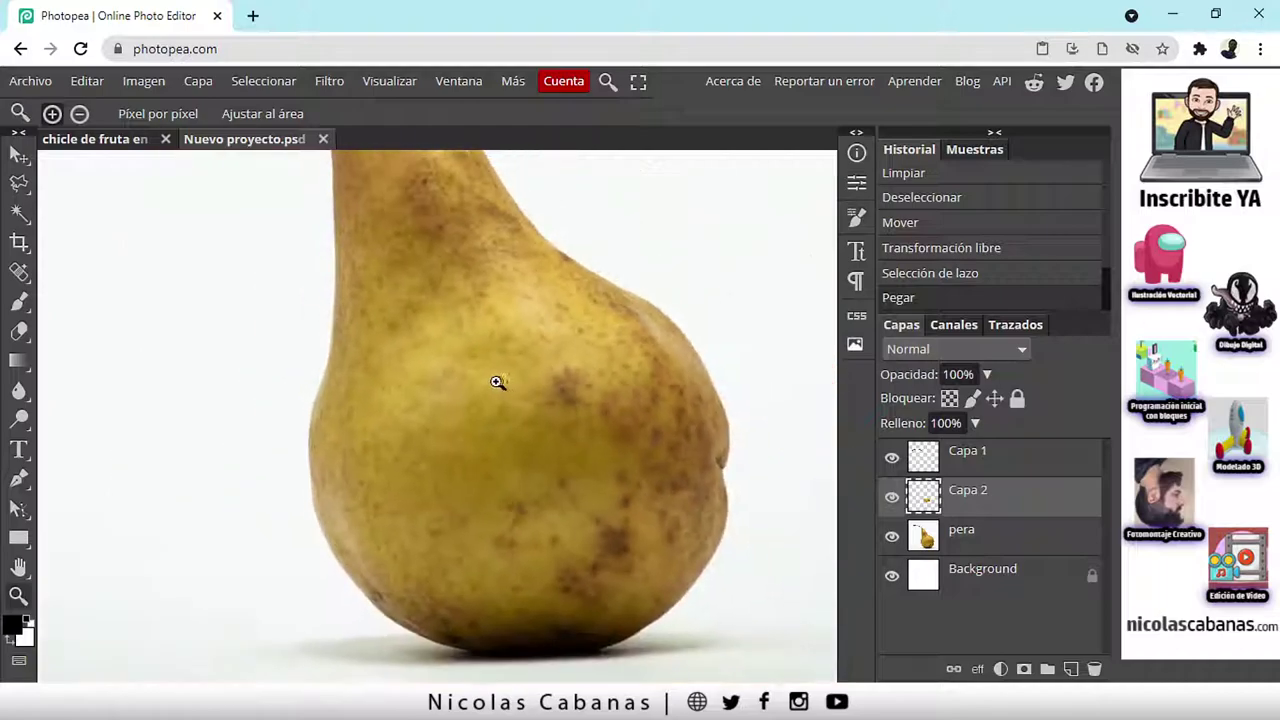
scroll(631, 362, up, 3)
scroll(631, 362, down, 3)
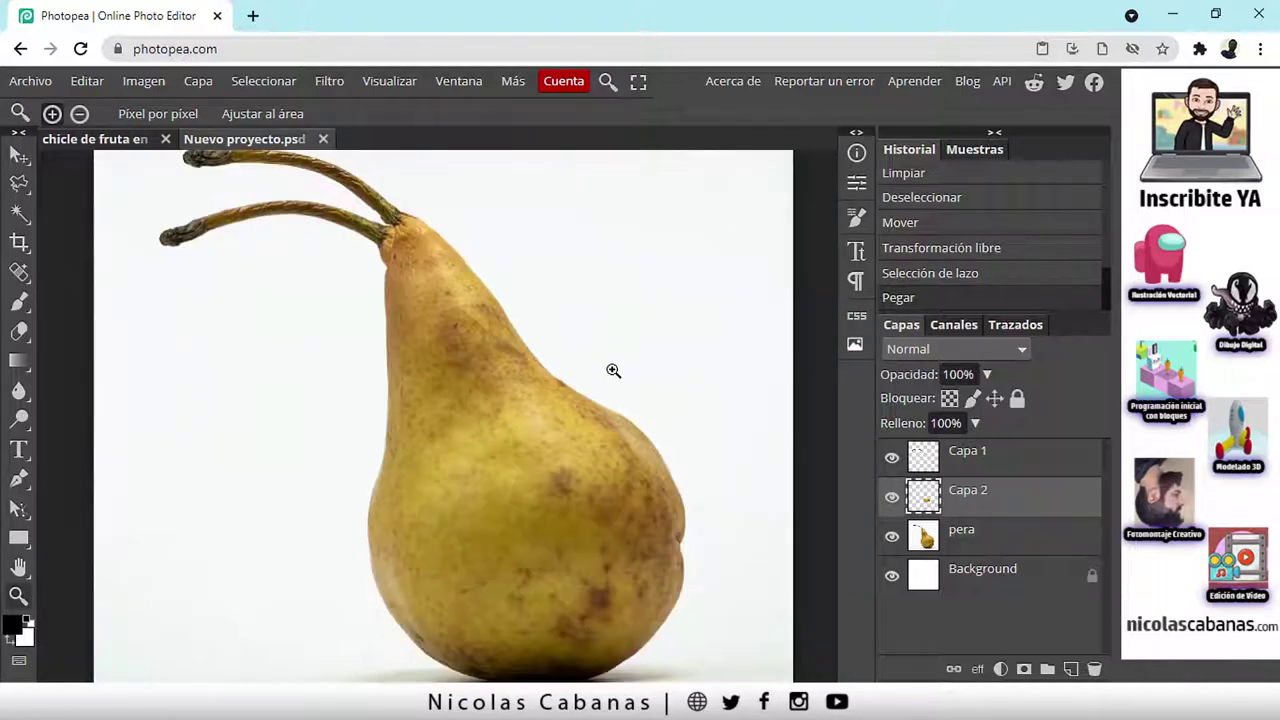
click(22, 160)
click(119, 160)
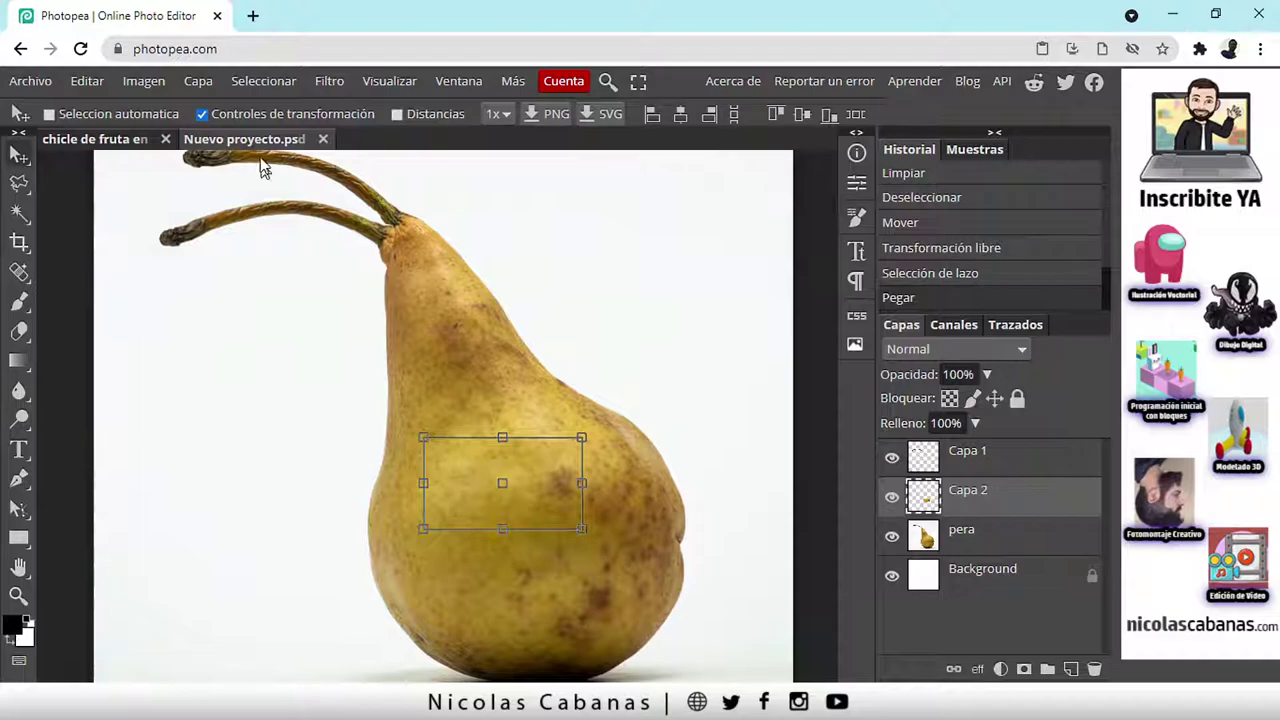
click(202, 115)
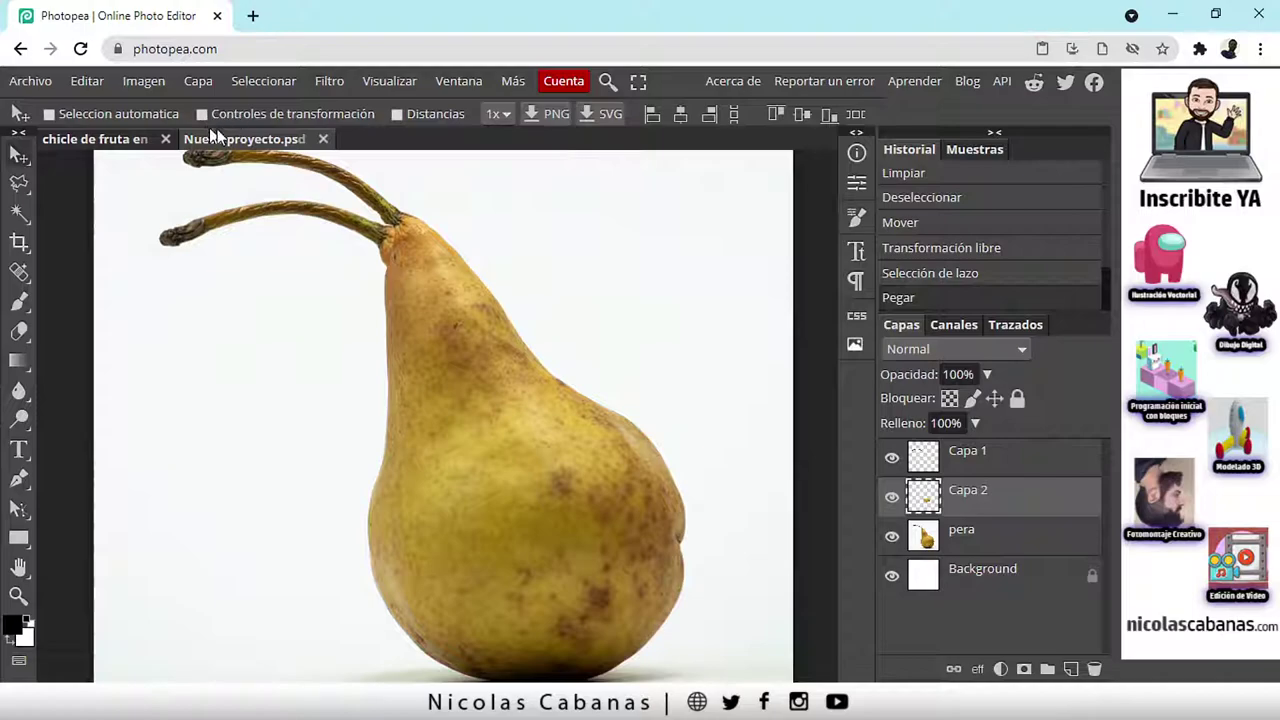
click(202, 114)
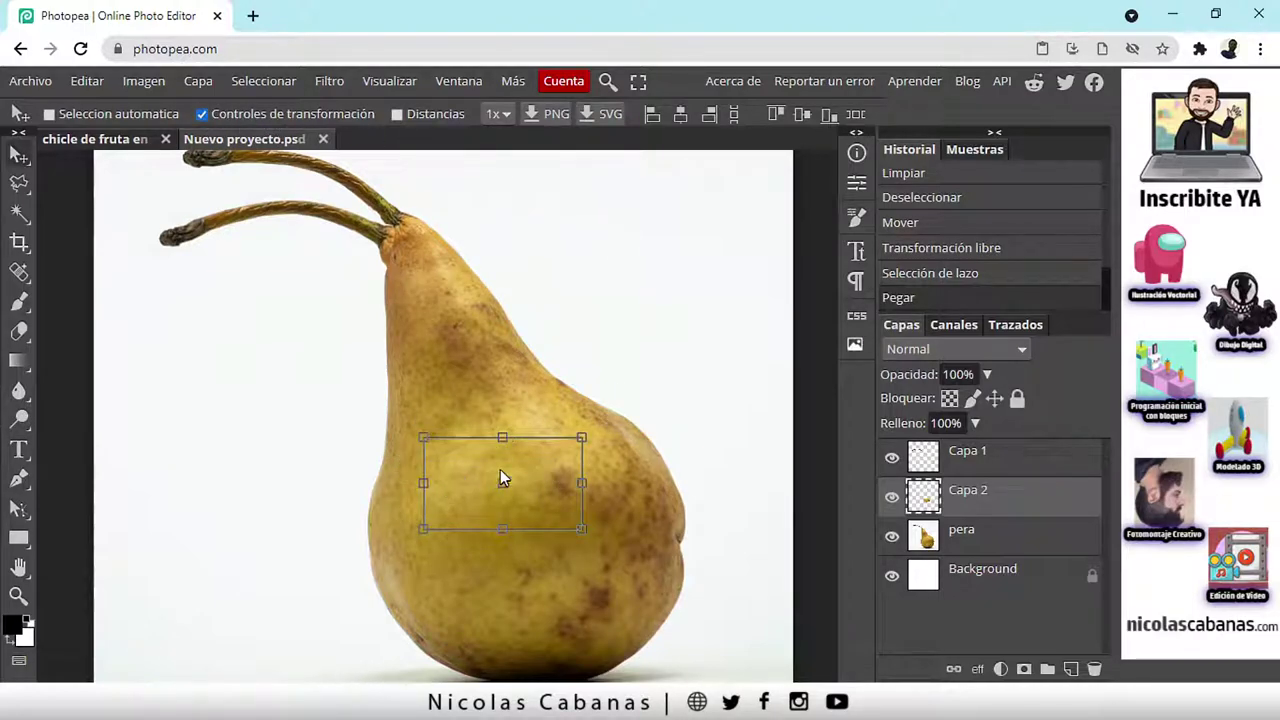
drag(565, 478, 662, 256)
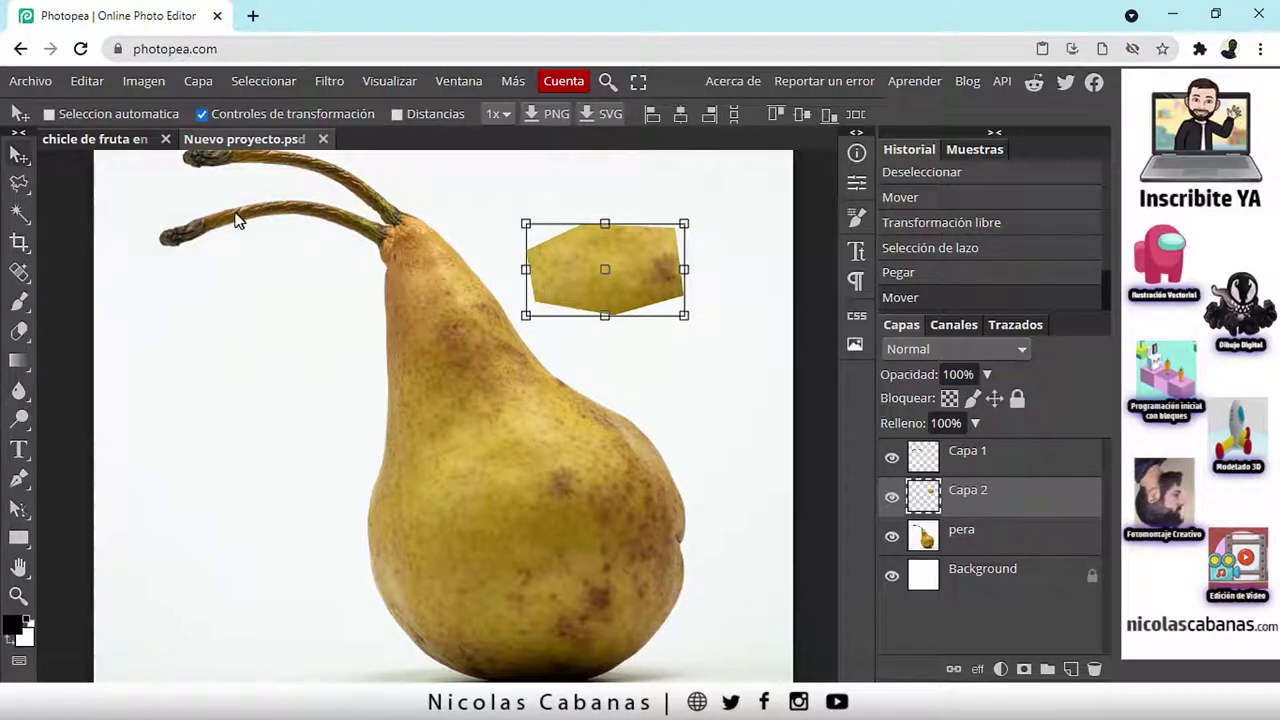
Switch to the magnetic lasso selection tool and make the pera layer active.
right_click(20, 183)
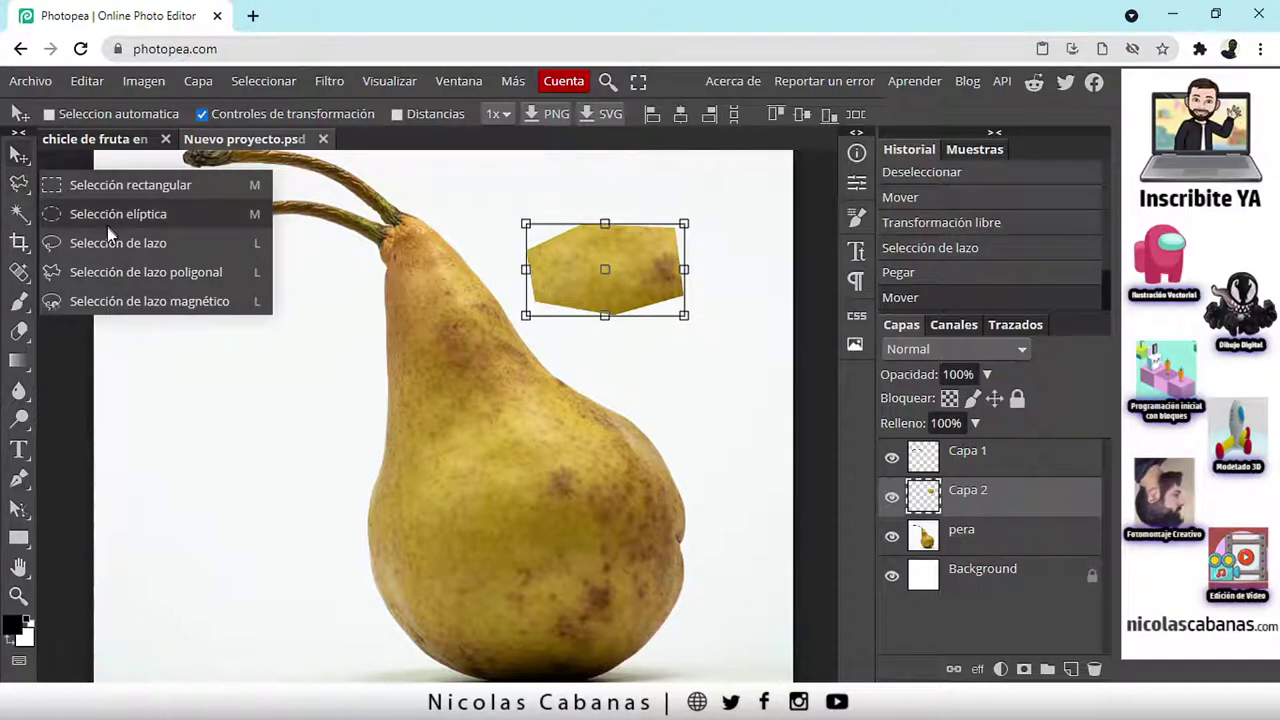
click(199, 301)
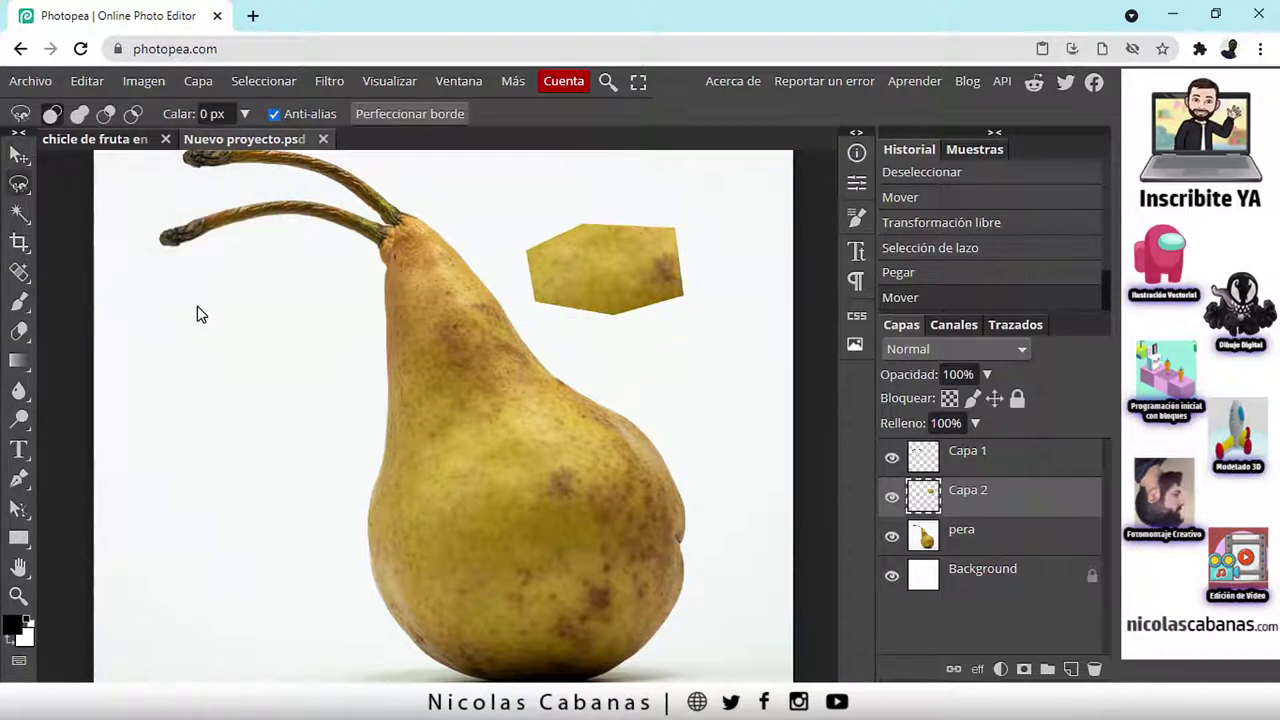
click(20, 186)
click(1002, 543)
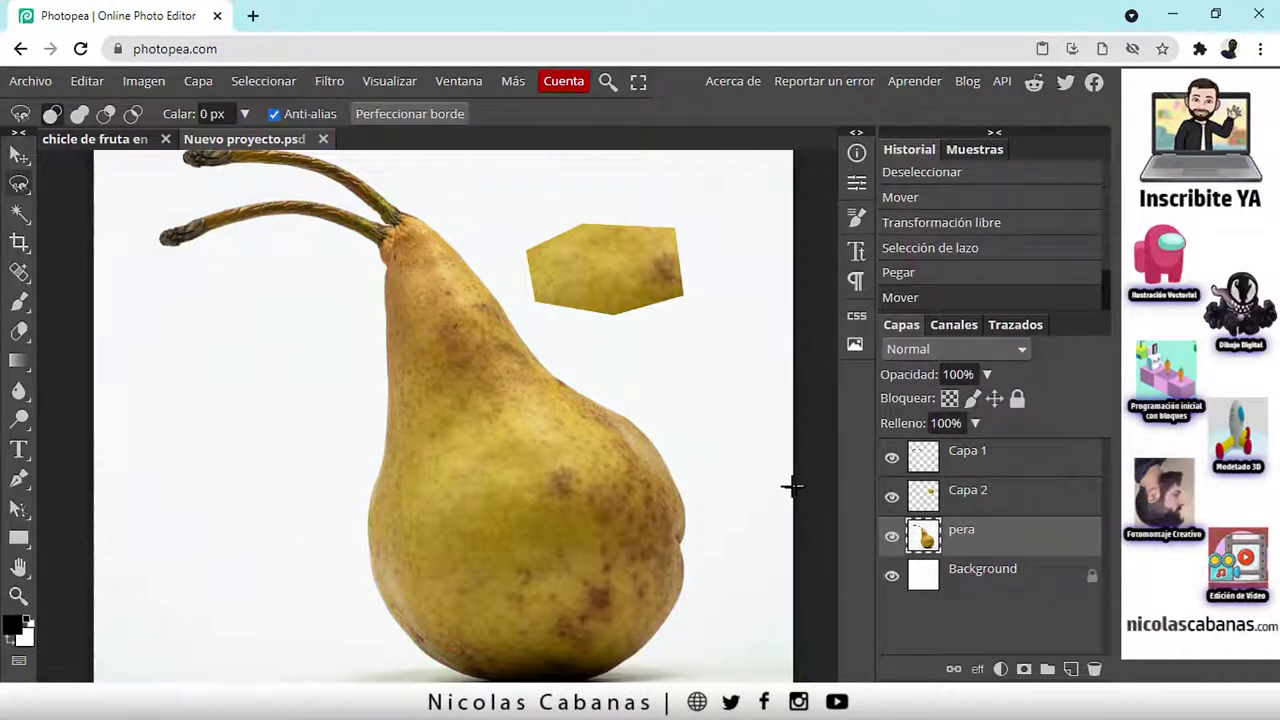
Start a Magnetic Lasso outline on the pera layer, tracing from the pear's right shoulder up the neck and around the upper stem.
click(18, 596)
drag(583, 443, 661, 432)
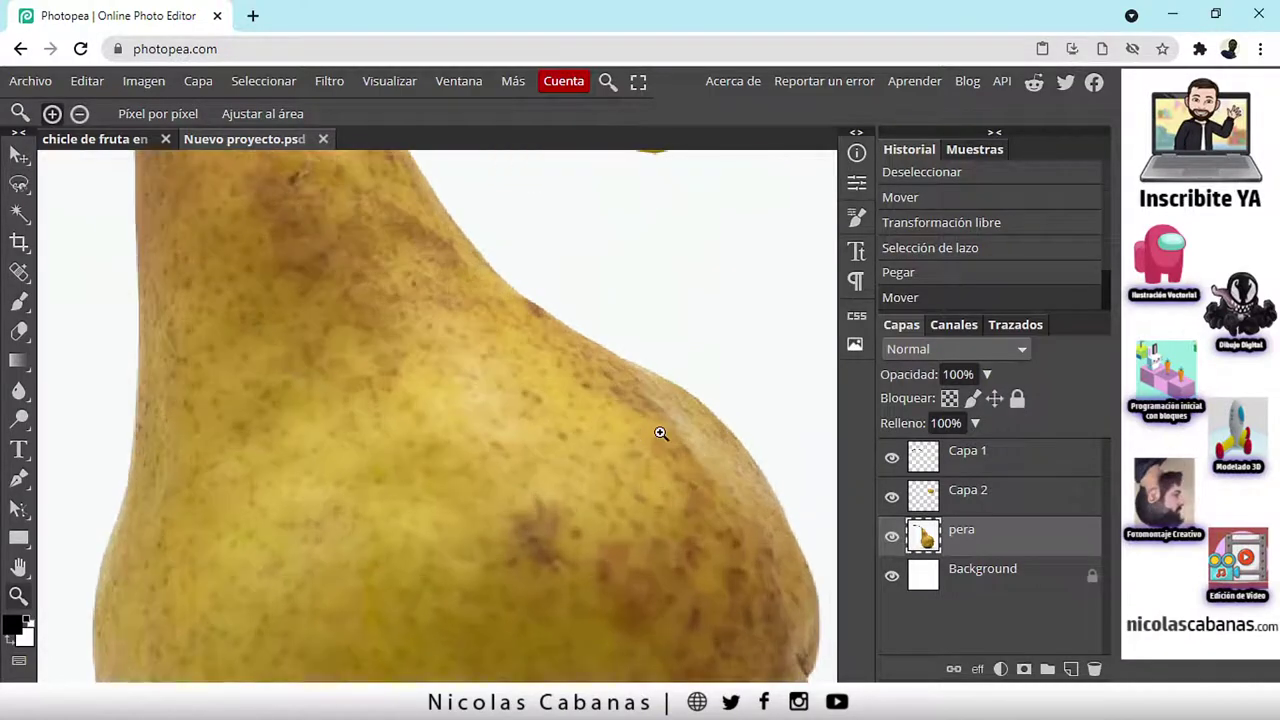
right_click(19, 186)
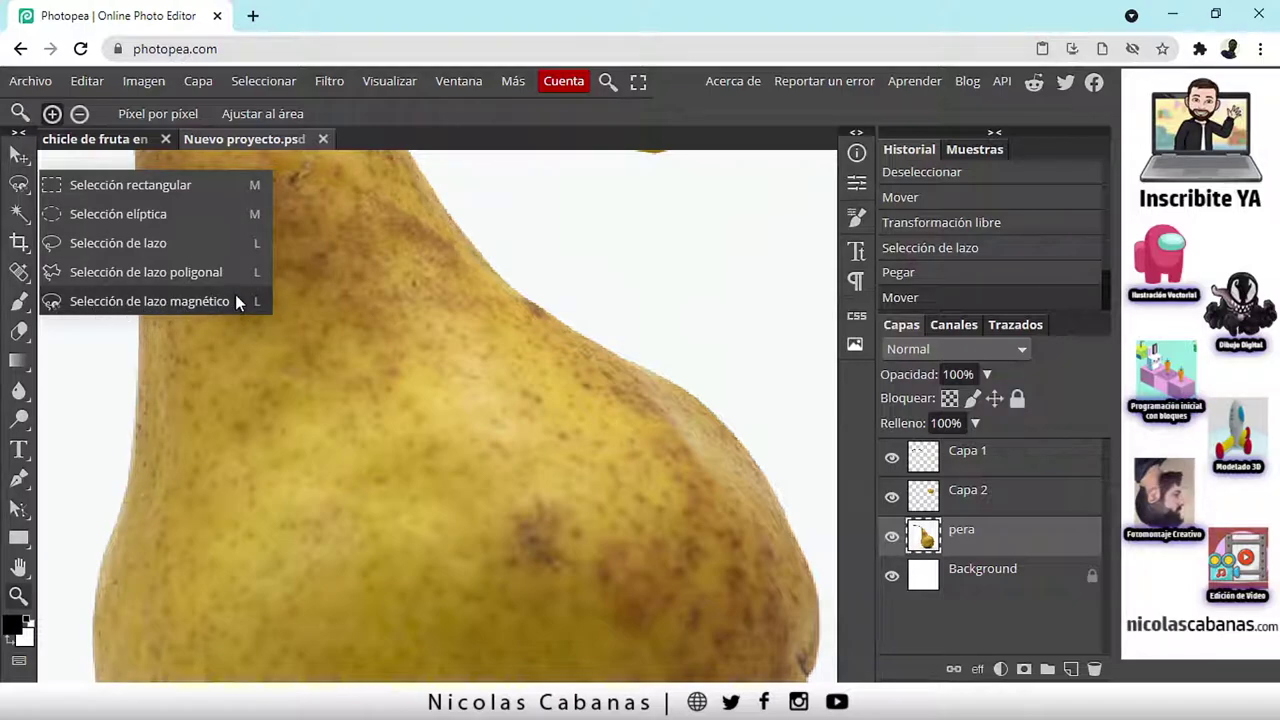
click(150, 301)
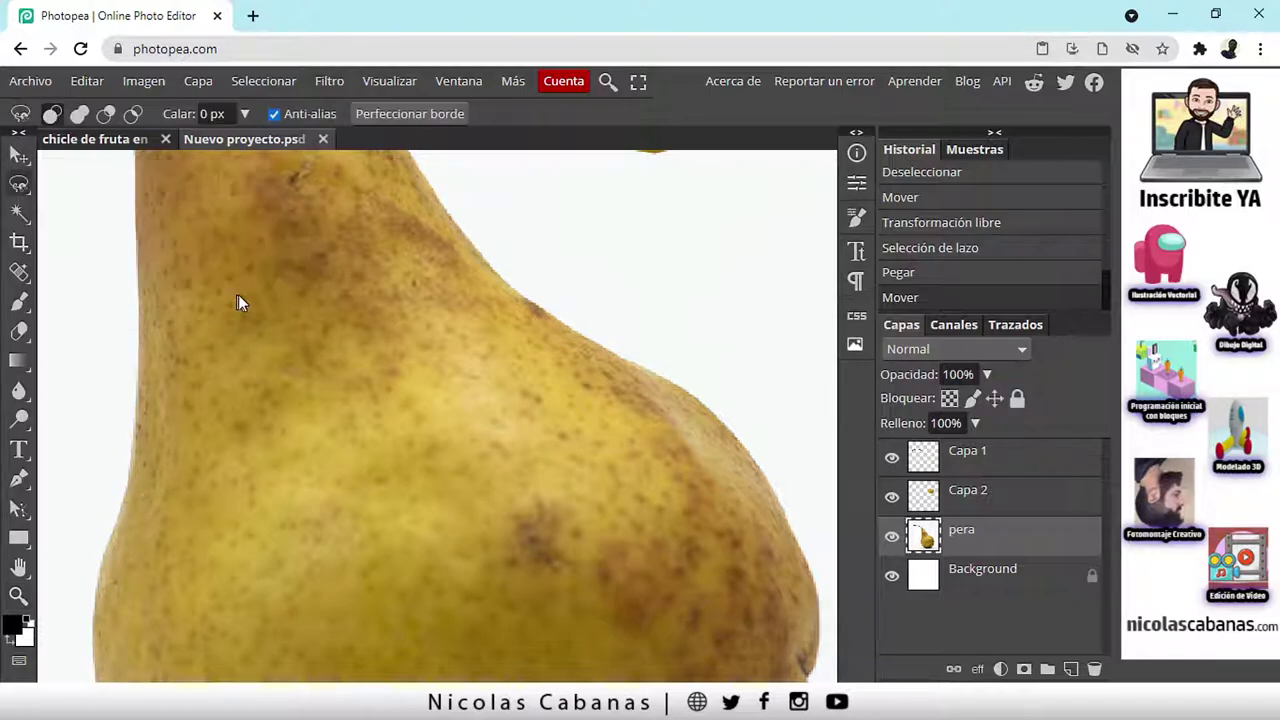
click(662, 376)
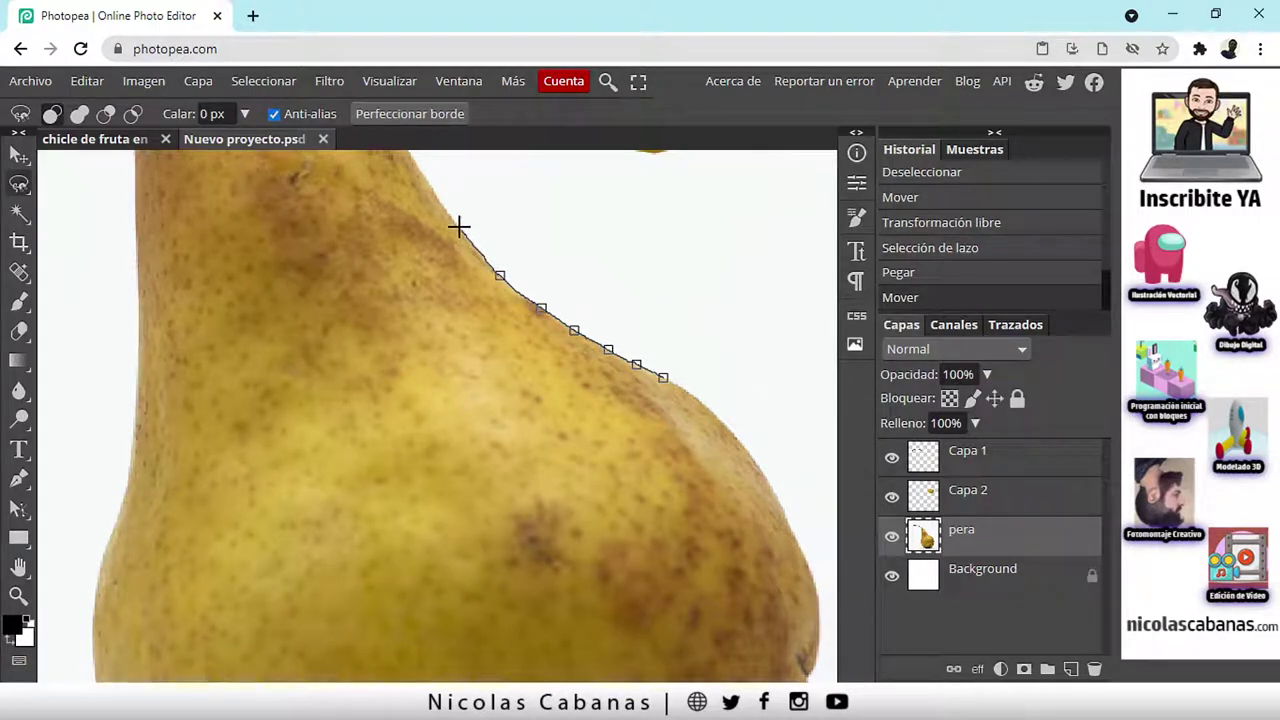
drag(458, 225, 585, 452)
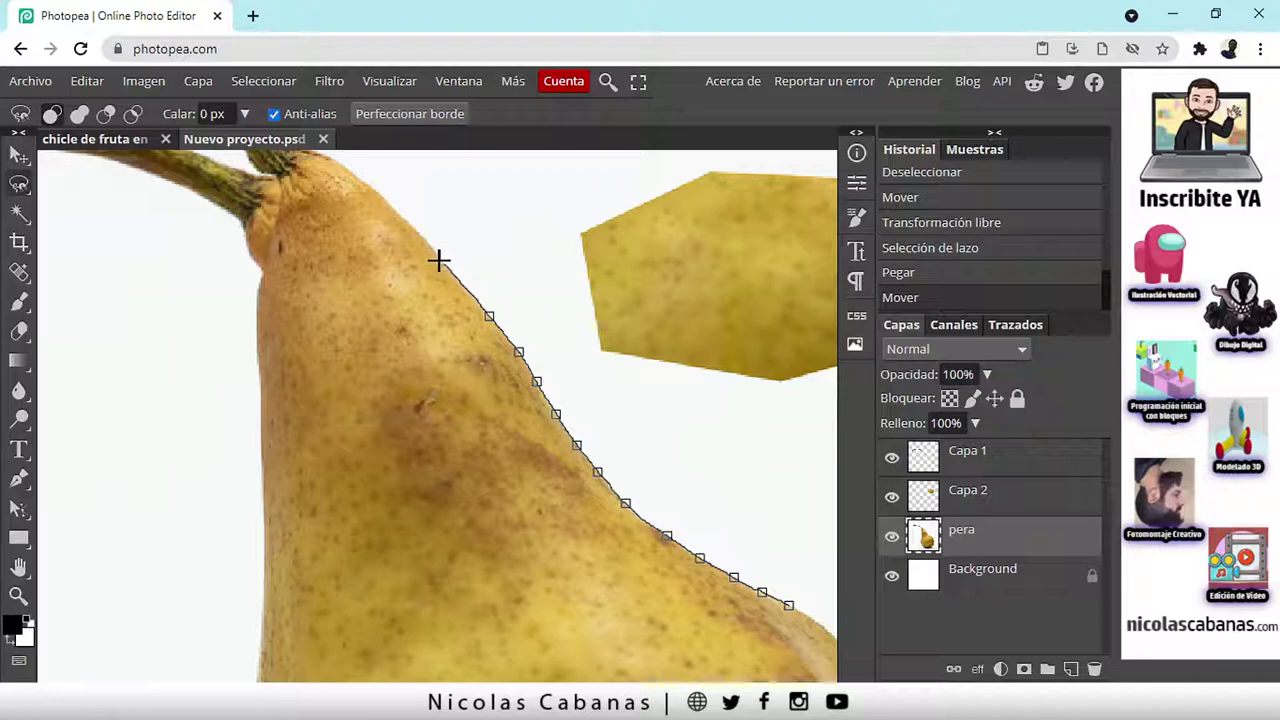
click(368, 182)
mouse_move(368, 184)
mouse_down()
mouse_move(466, 334)
mouse_move(537, 413)
mouse_move(597, 440)
mouse_up()
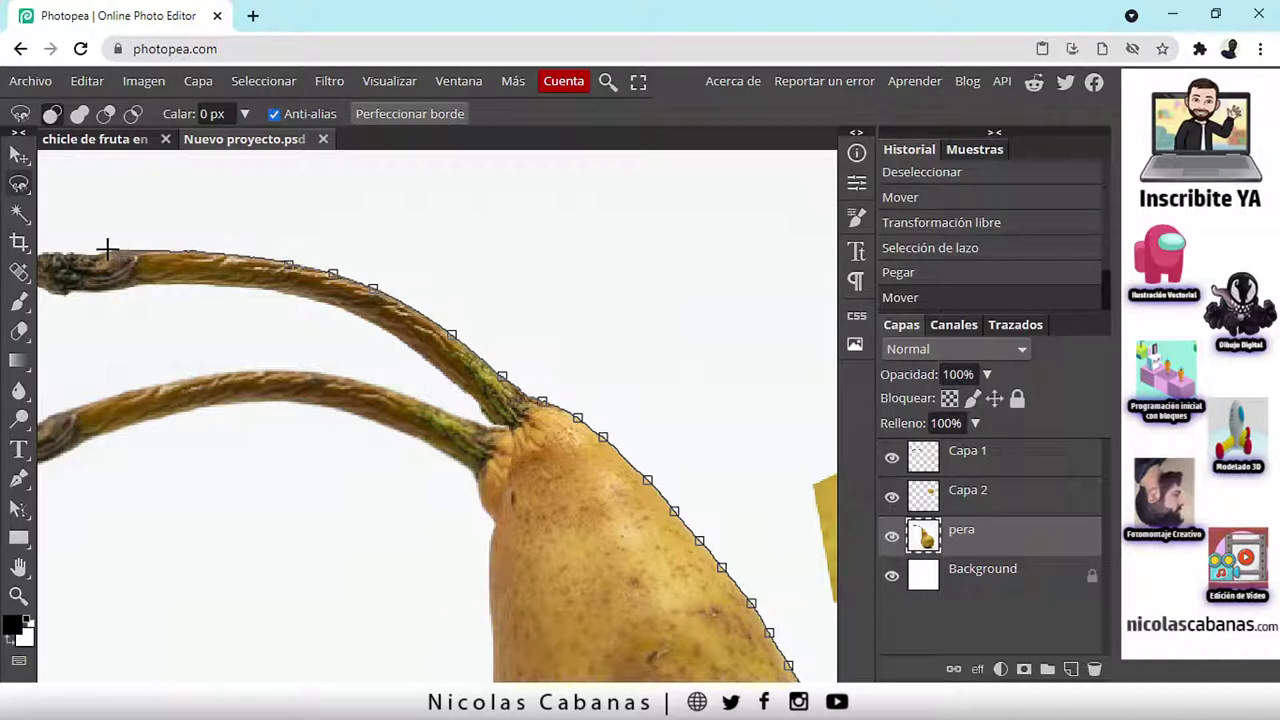
drag(112, 248, 198, 248)
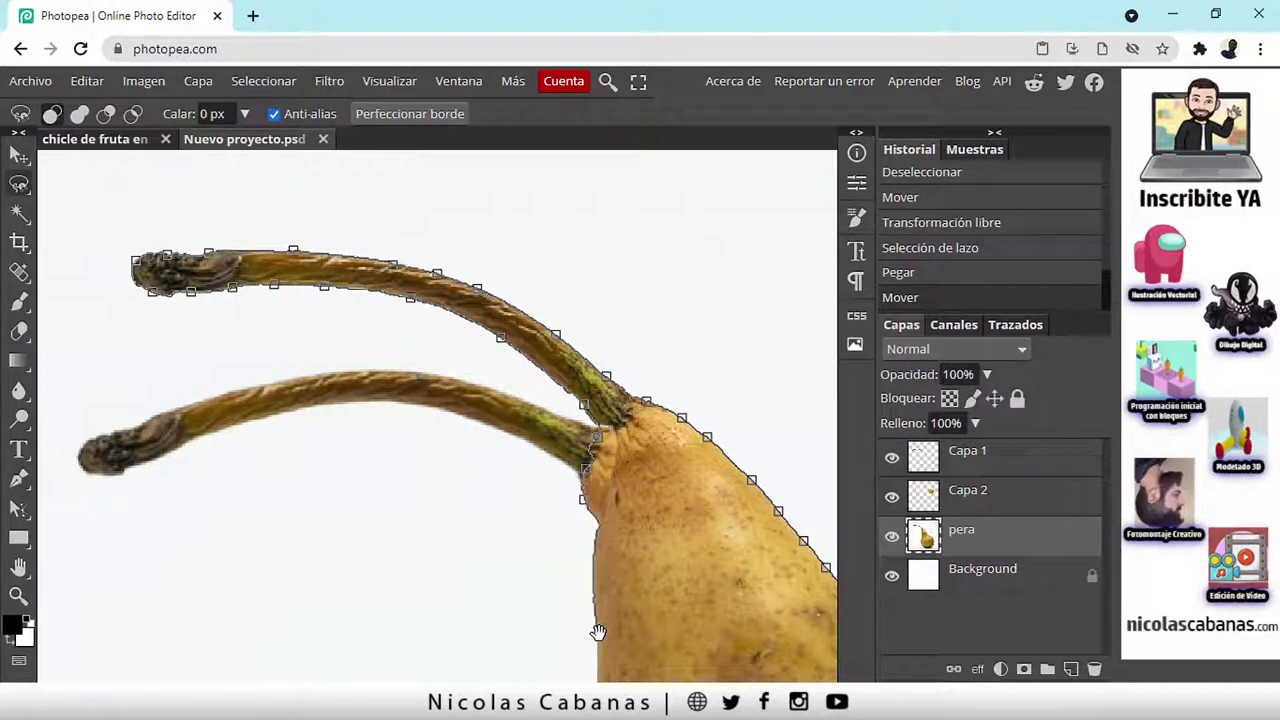
Continue the magnetic outline down the pear's left side, around the base and up the right side, closing the selection at its starting point.
drag(597, 632, 579, 378)
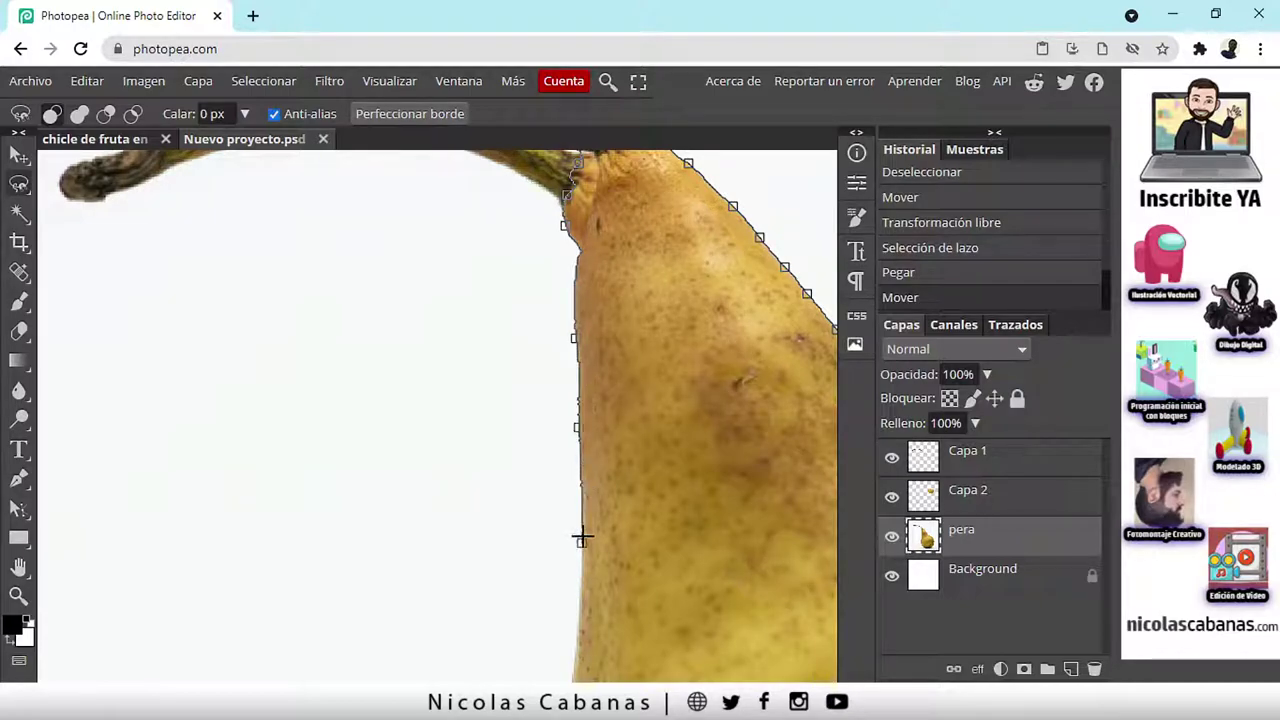
drag(582, 538, 586, 251)
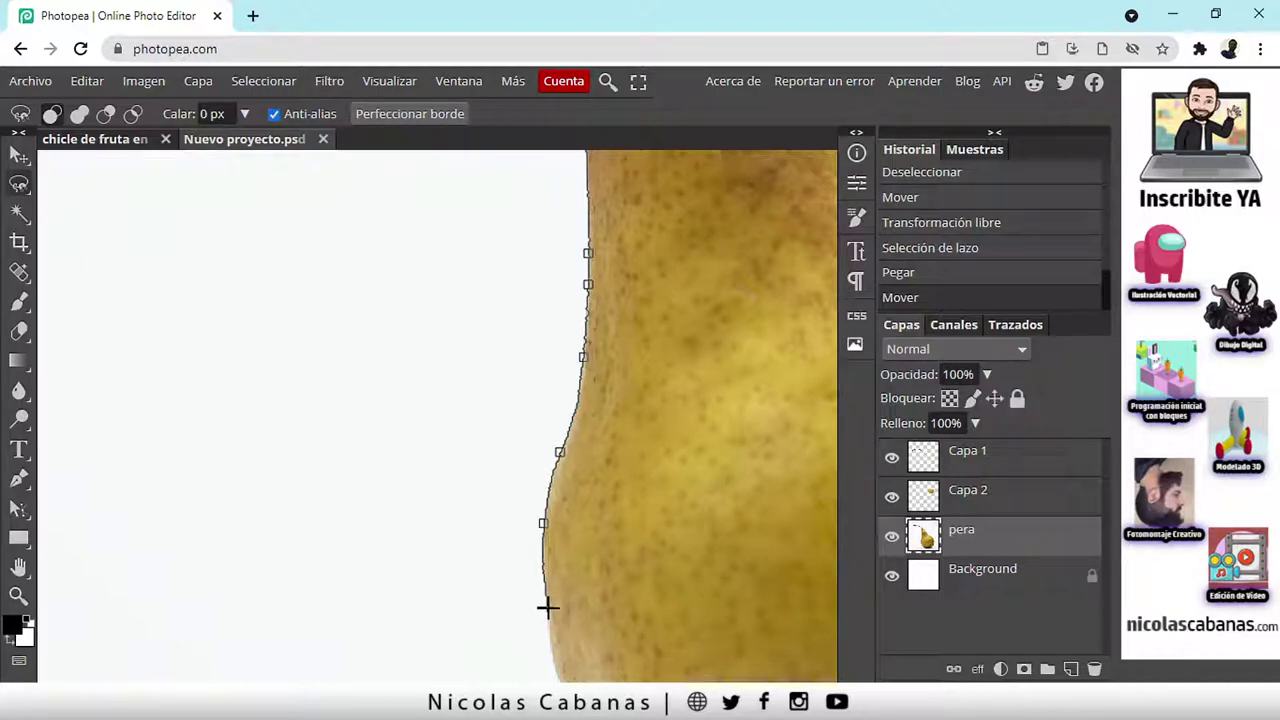
mouse_move(554, 628)
mouse_down()
mouse_move(563, 334)
mouse_move(434, 351)
mouse_up()
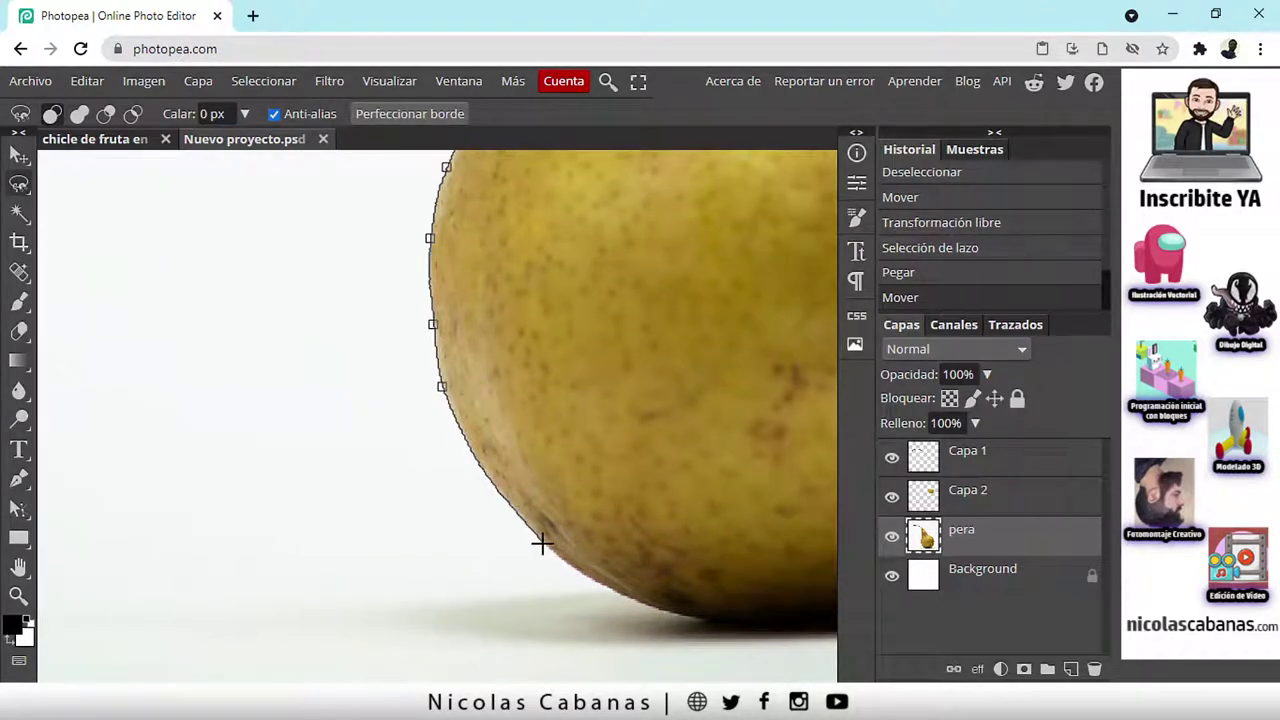
drag(563, 571, 266, 420)
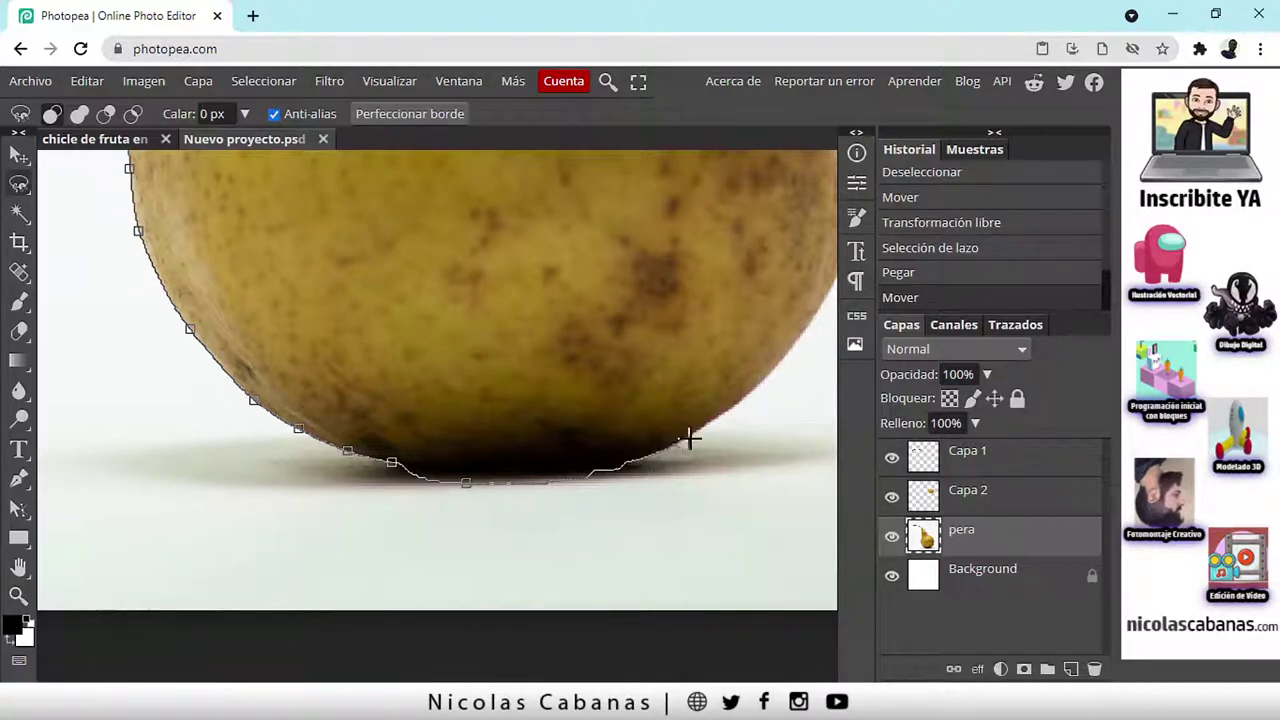
mouse_move(724, 413)
mouse_down()
mouse_move(543, 514)
mouse_move(517, 563)
mouse_up()
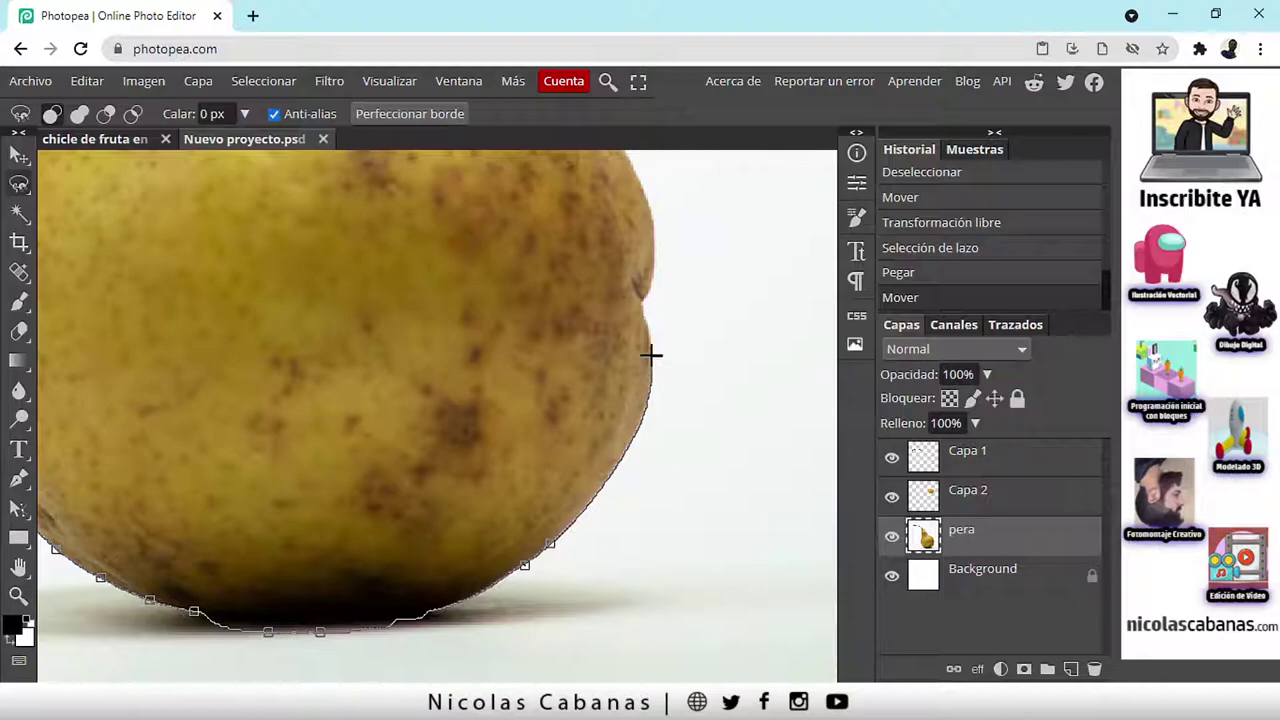
drag(594, 408, 540, 574)
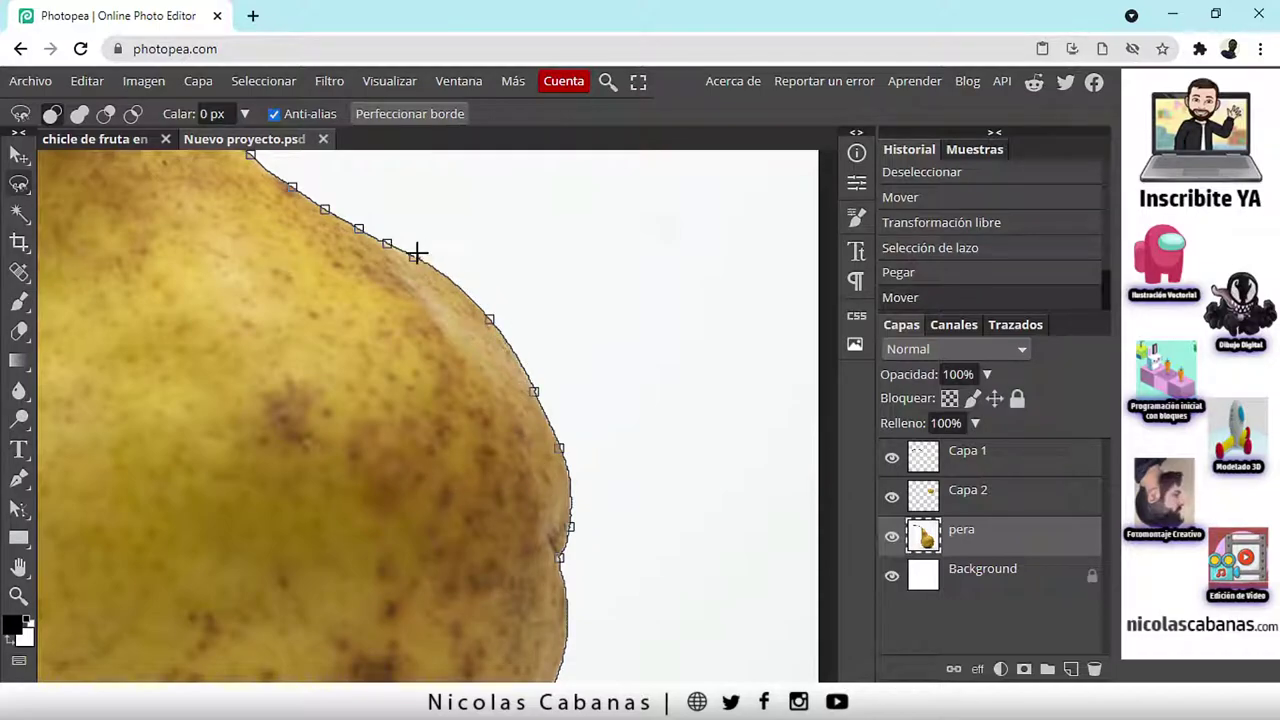
drag(434, 264, 546, 424)
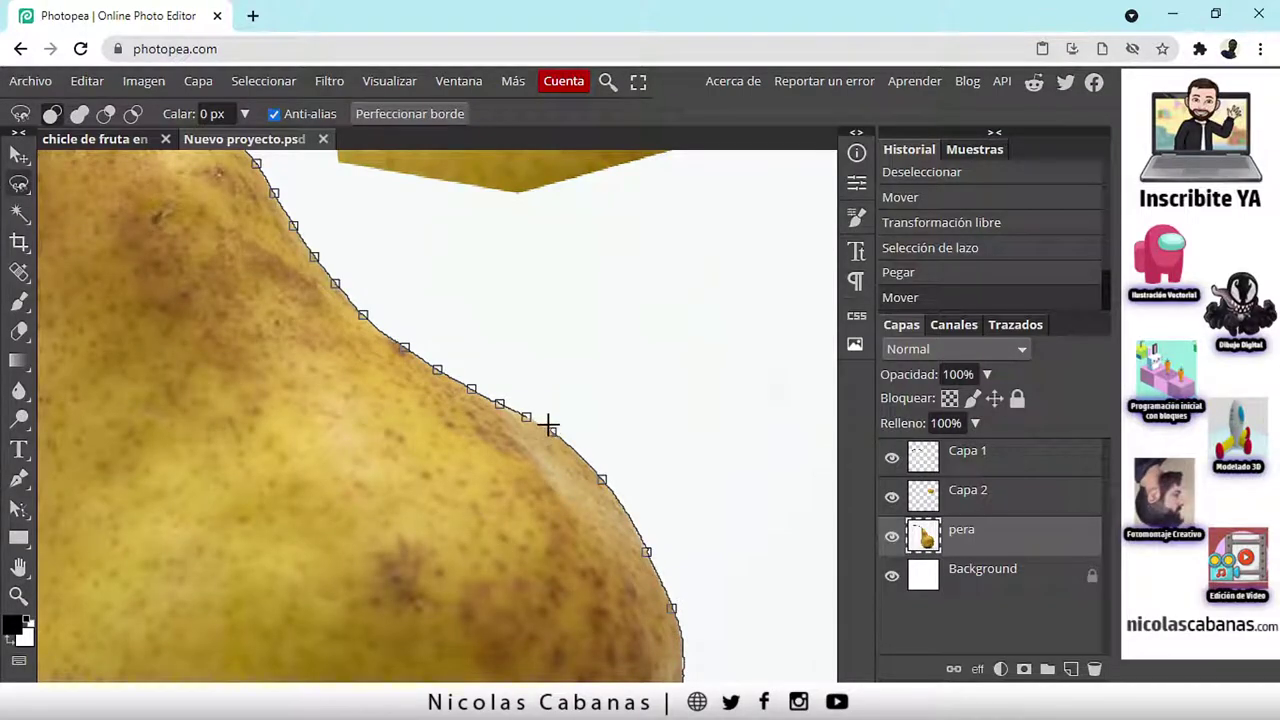
click(551, 431)
click(528, 417)
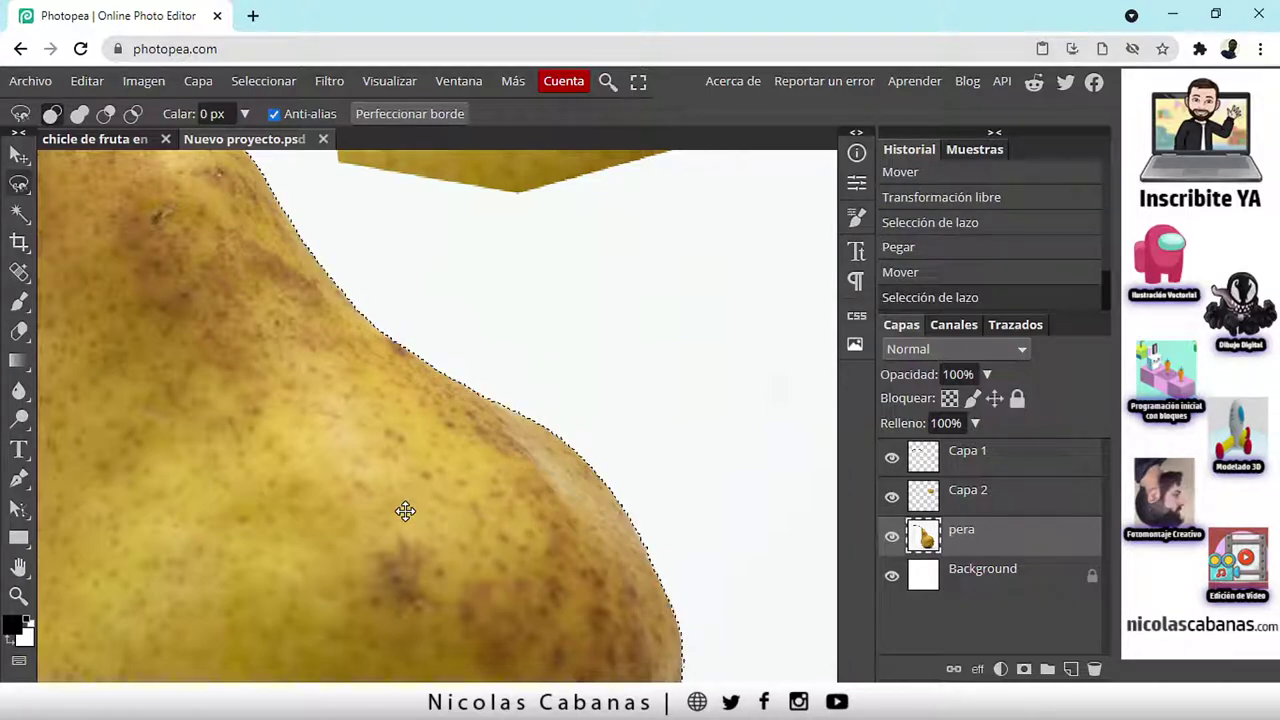
Hide the Capa 2 and Capa 1 layers so only the selected pear and the background remain displayed.
drag(354, 500, 585, 470)
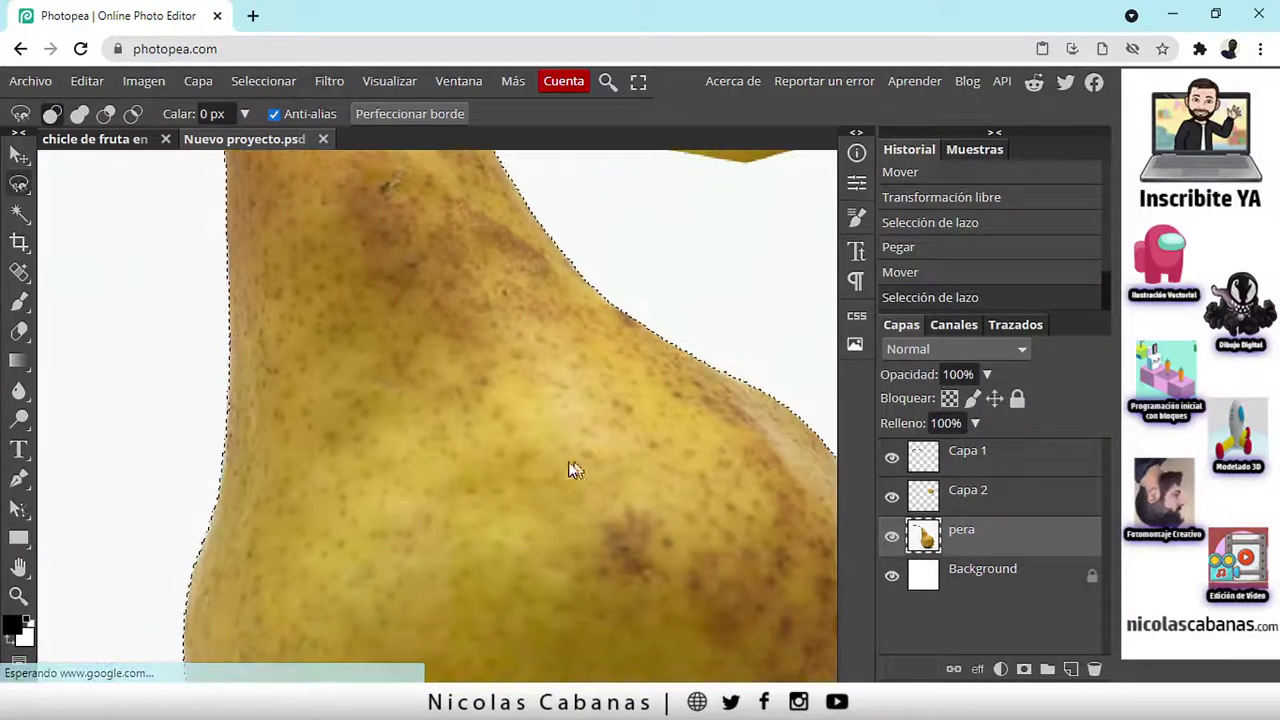
click(18, 595)
alt+click(472, 464)
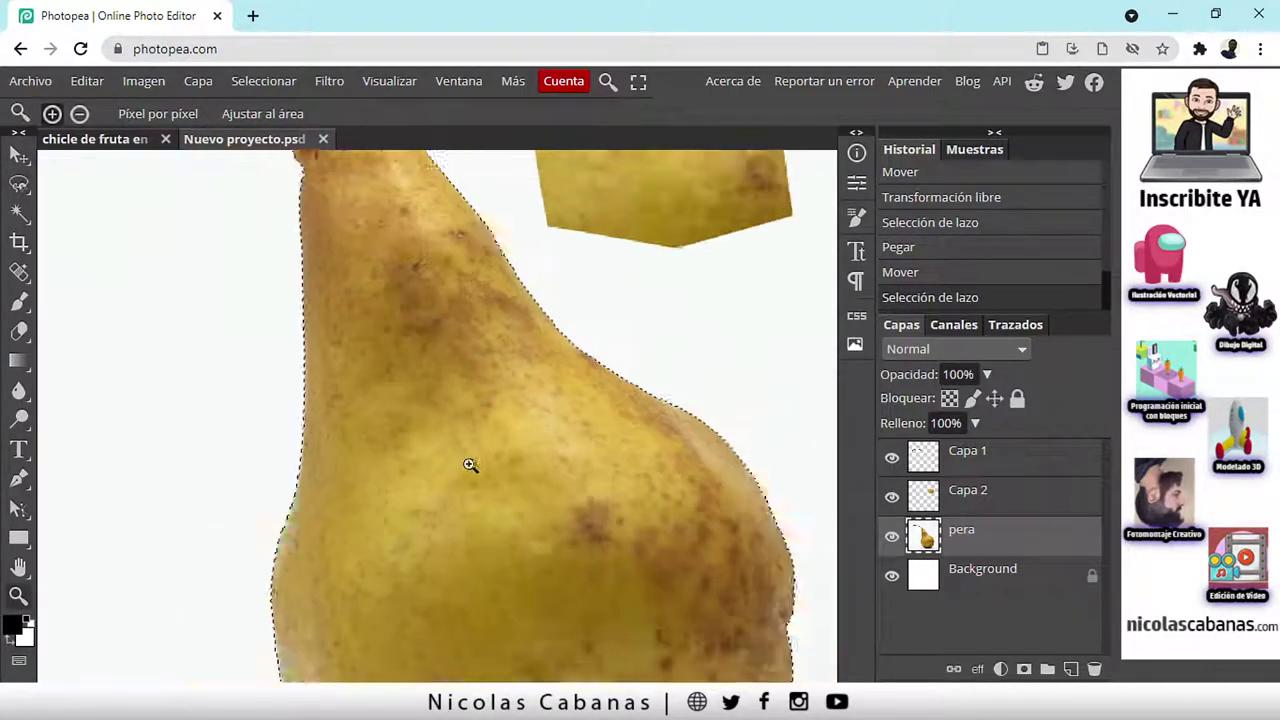
alt+click(472, 464)
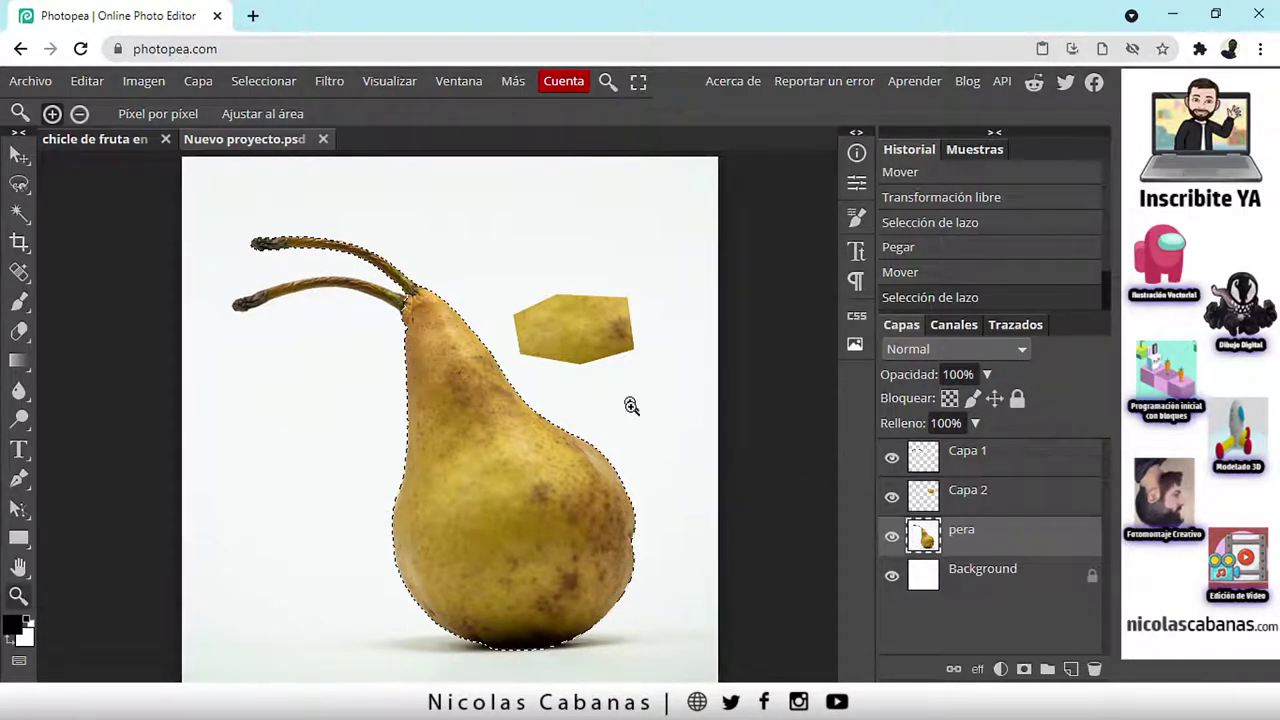
click(891, 497)
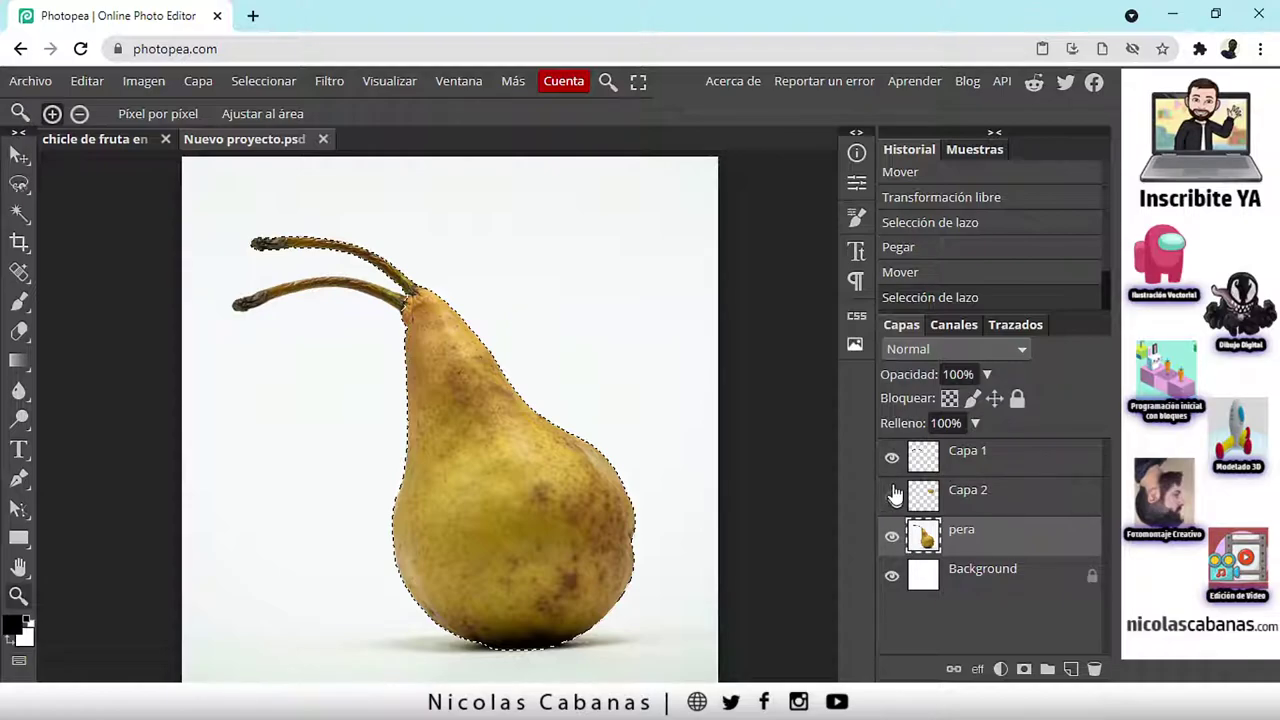
click(891, 461)
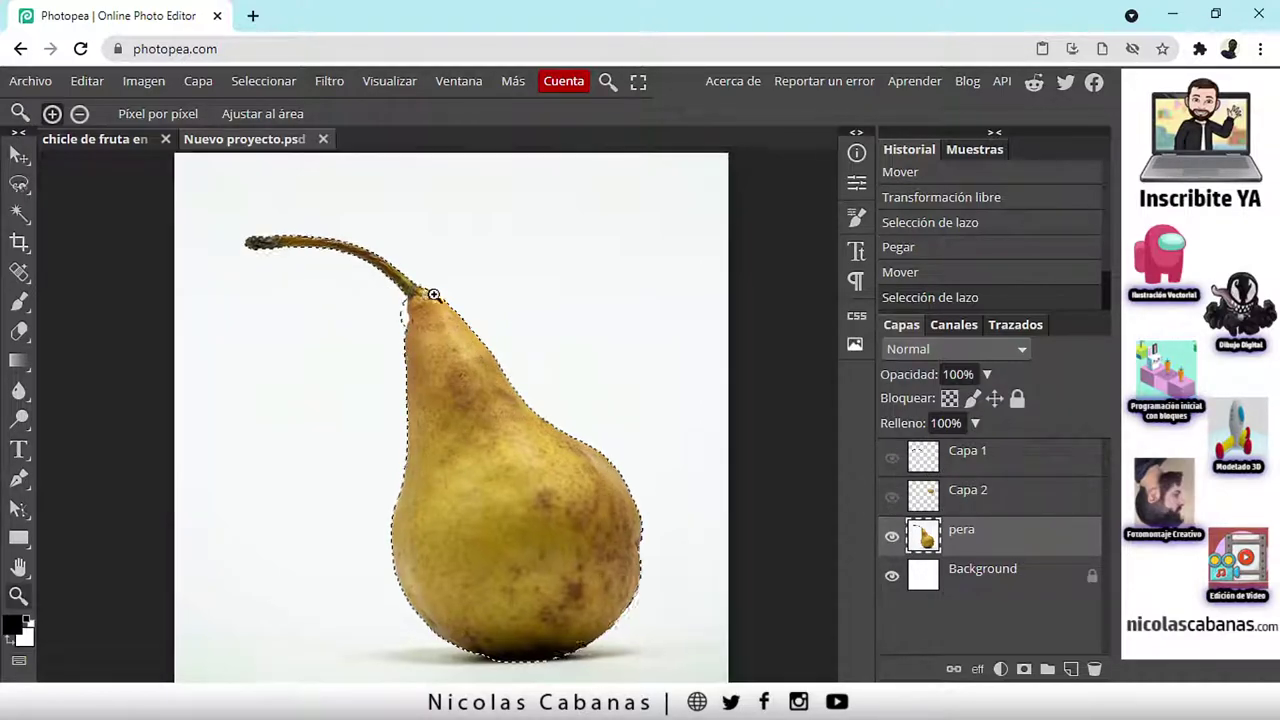
Compare the selection edge at the stem's base with Capa 1 shown and hidden.
scroll(405, 300, up, 4)
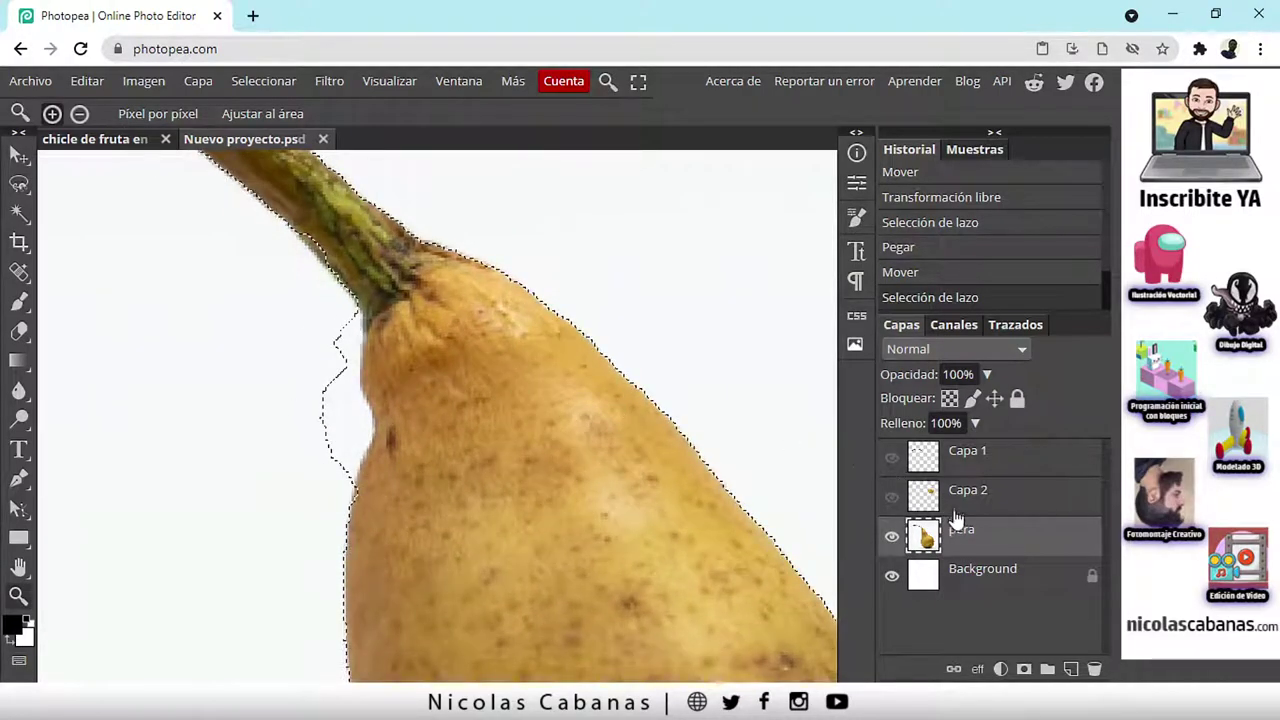
click(891, 457)
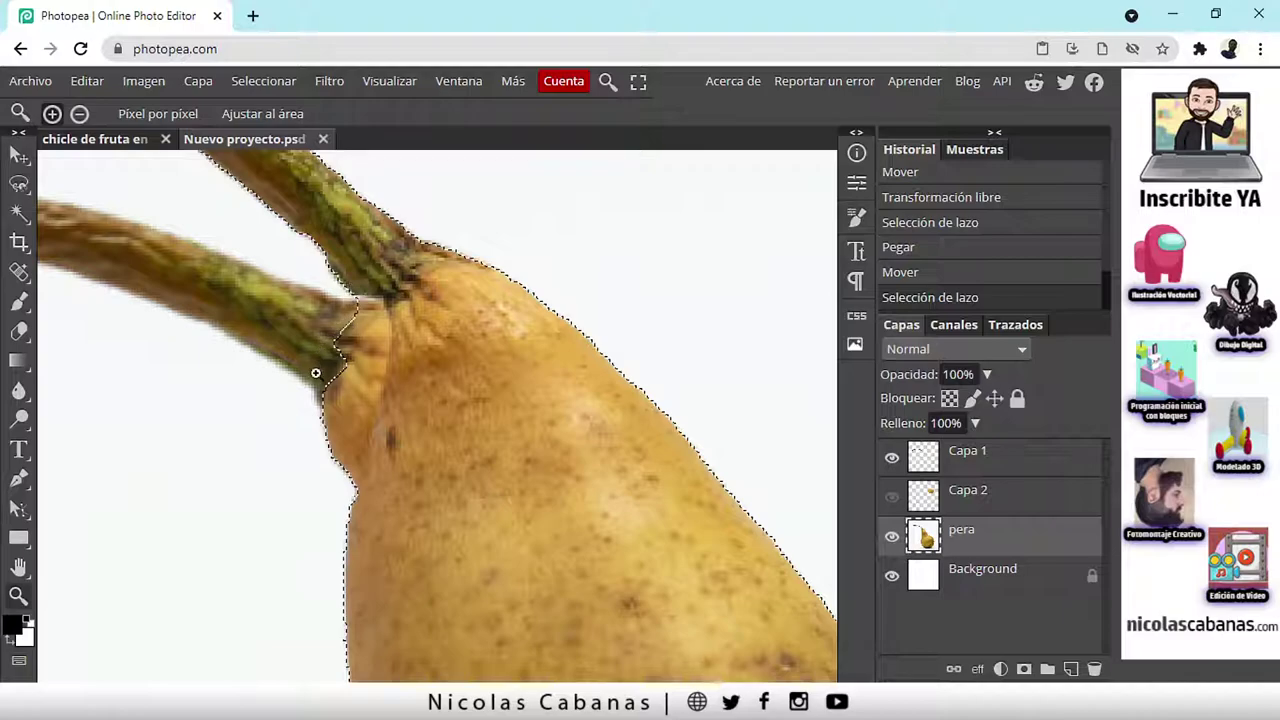
click(891, 457)
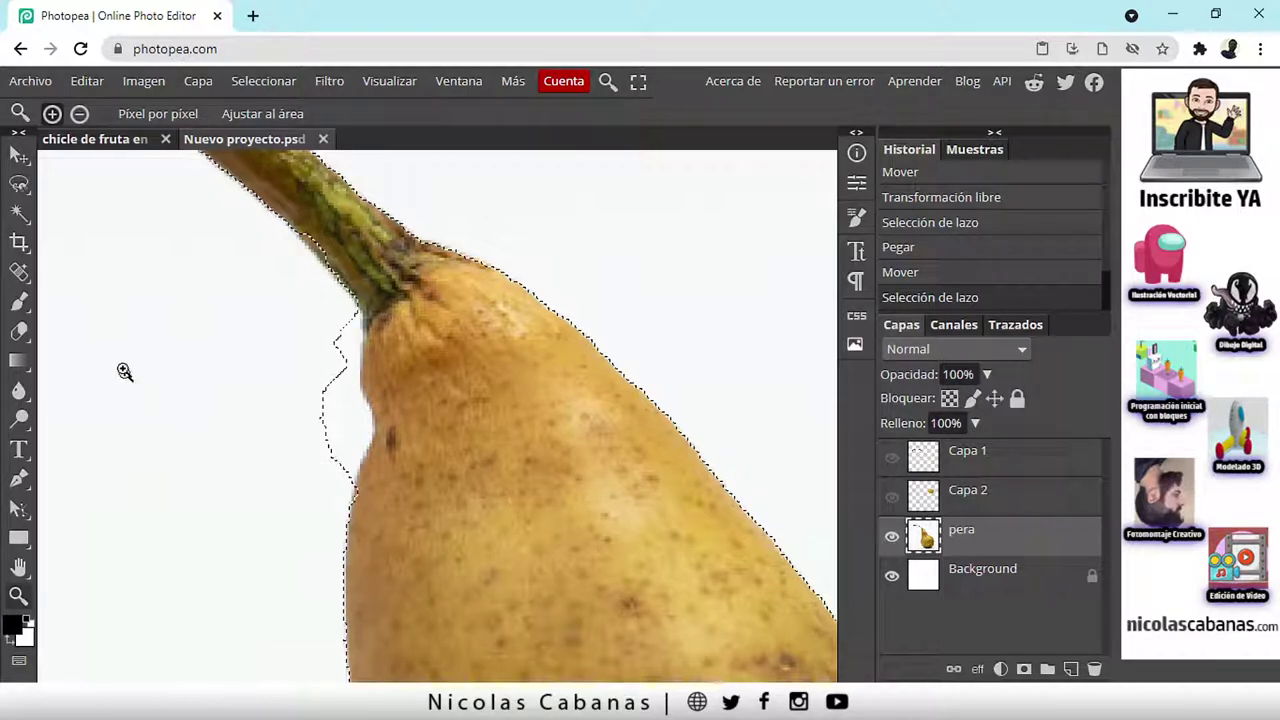
Subtract the excess white area beside the stem's base from the selection with the Magnetic Lasso.
click(17, 188)
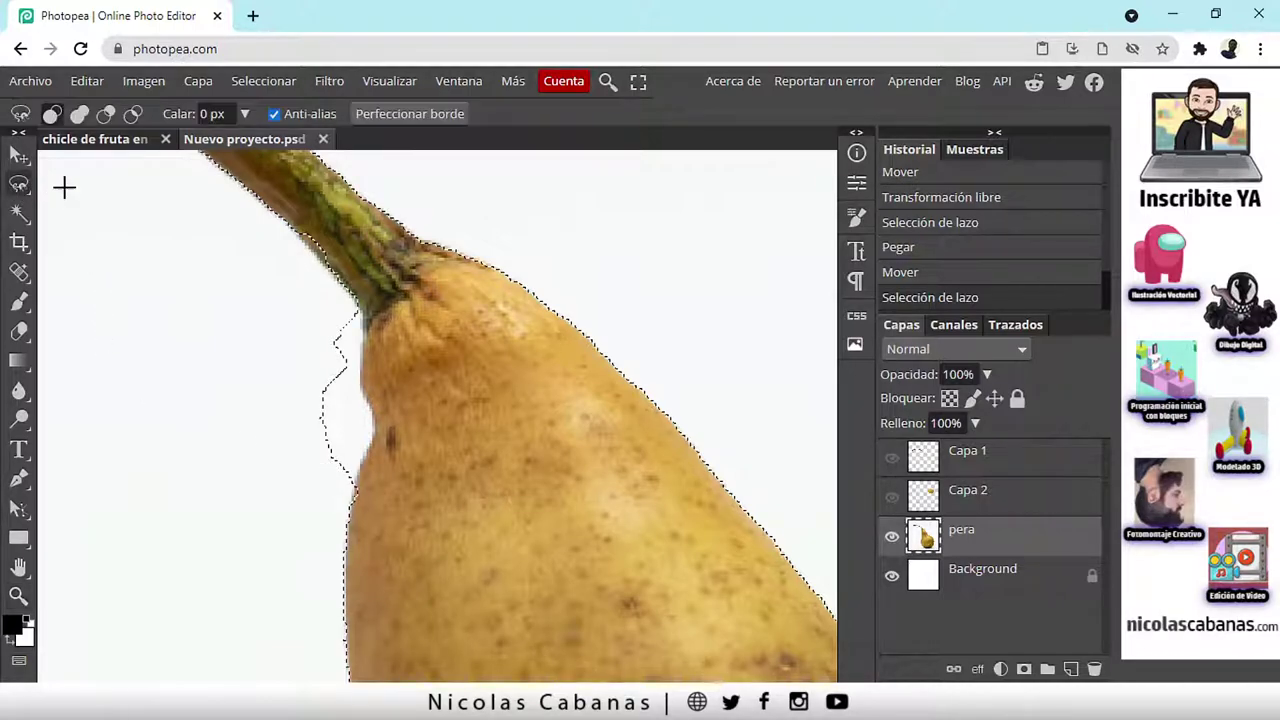
right_click(20, 188)
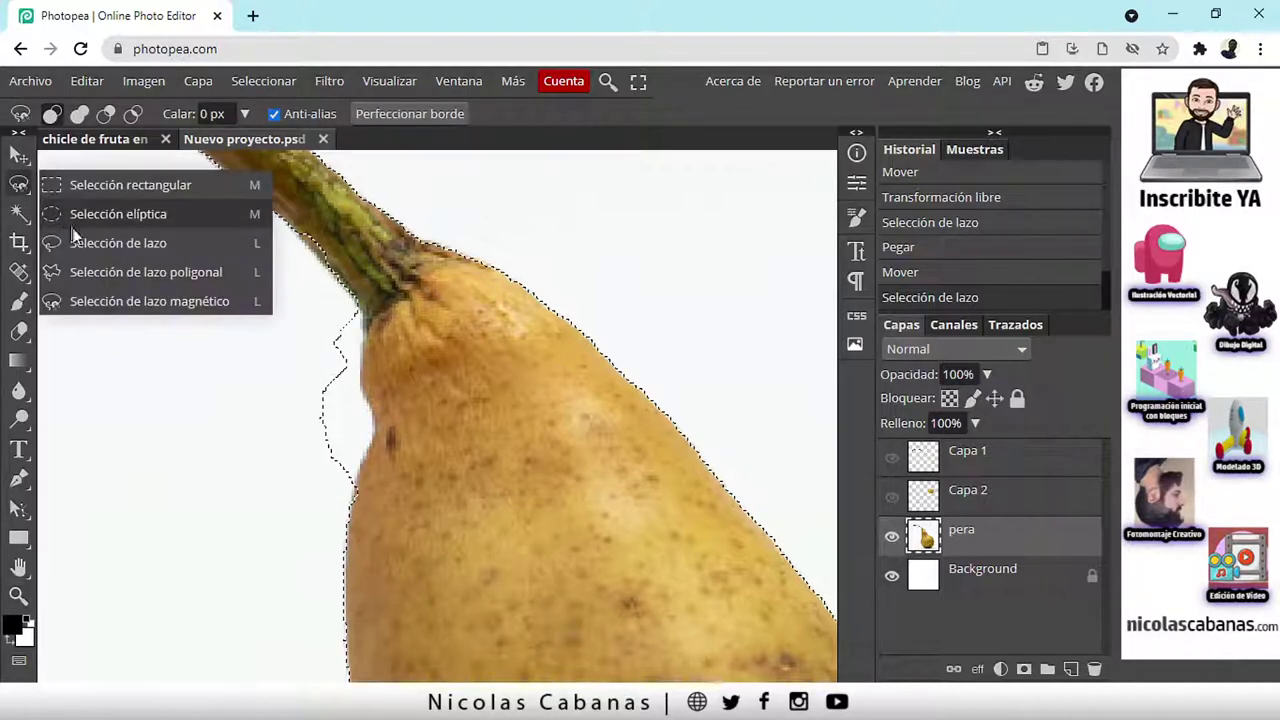
click(143, 302)
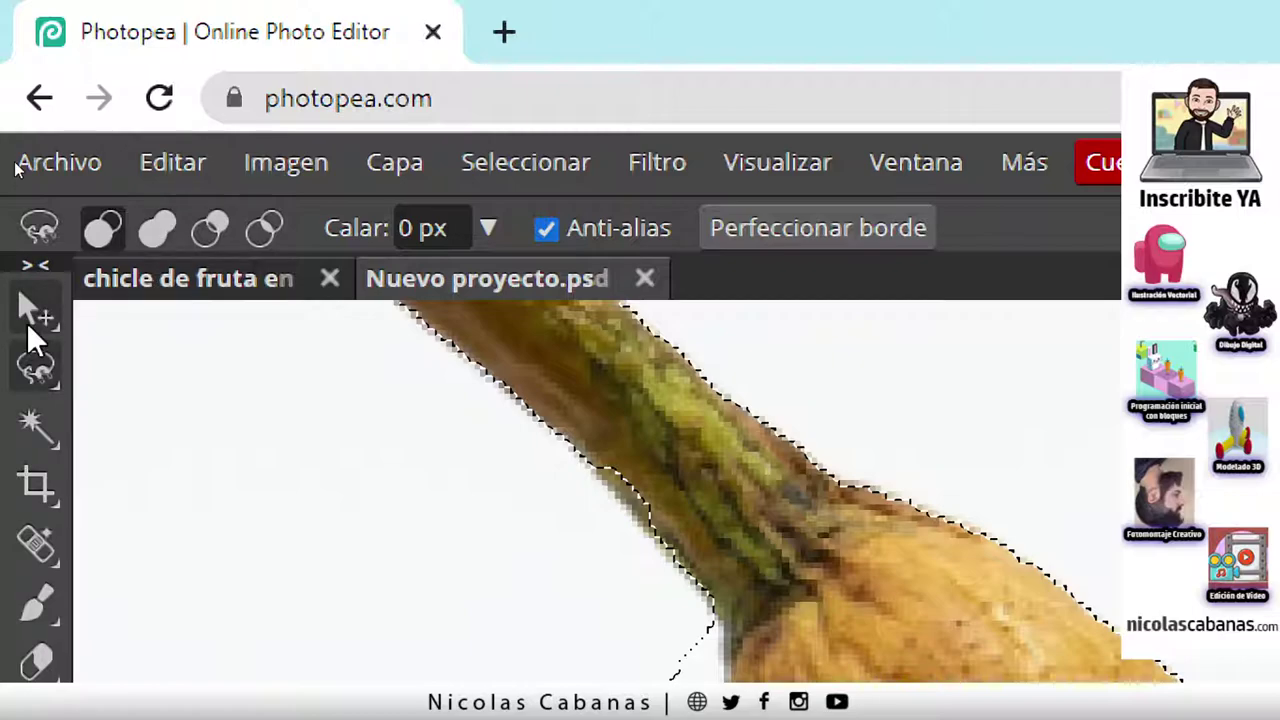
click(27, 322)
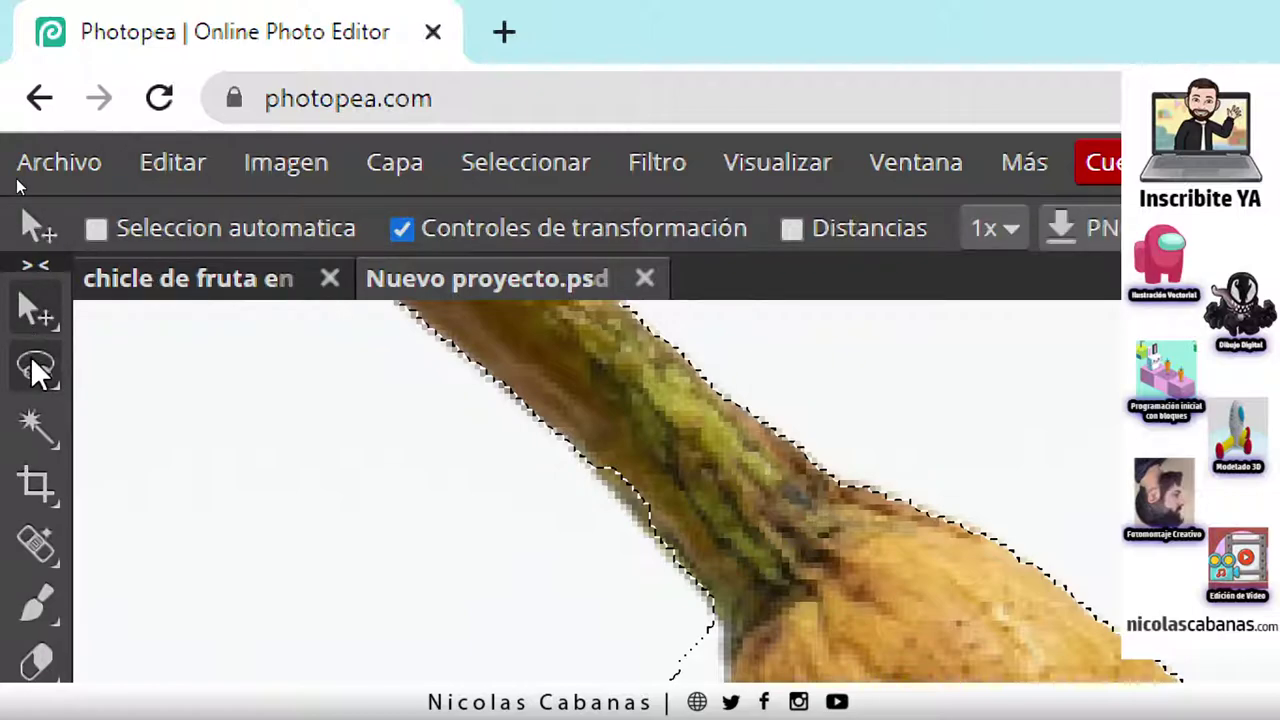
click(35, 366)
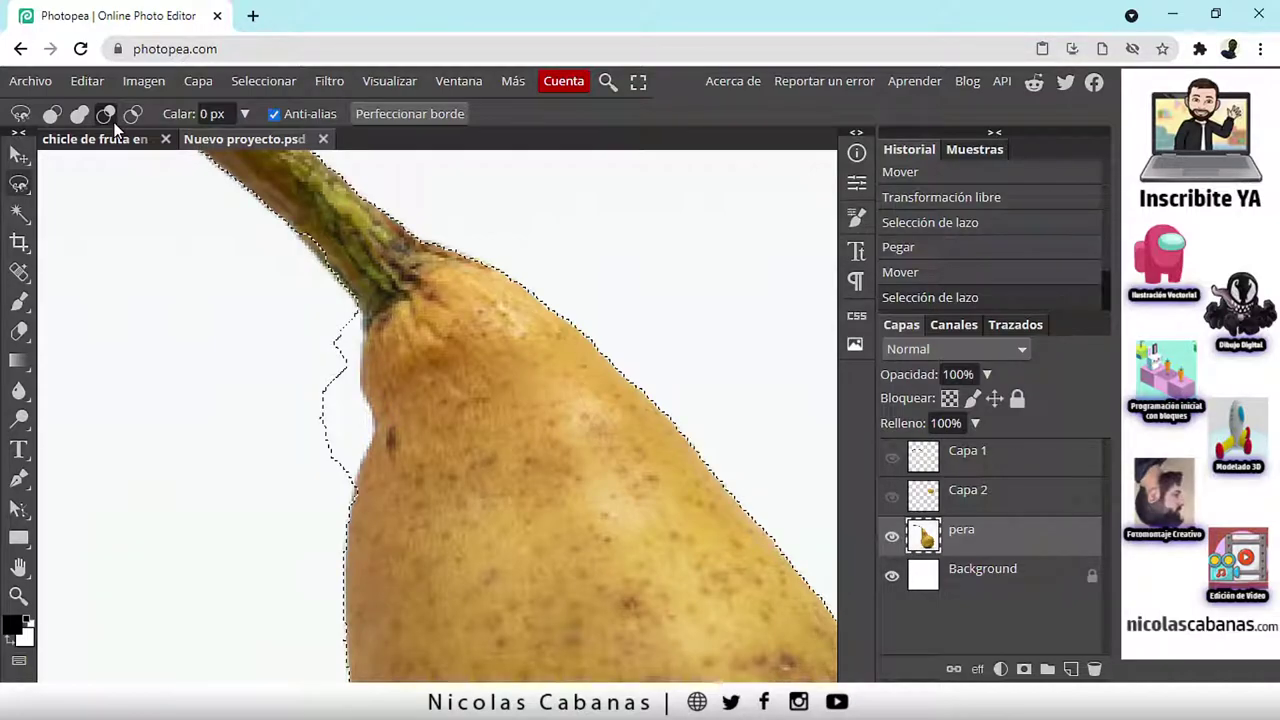
click(351, 453)
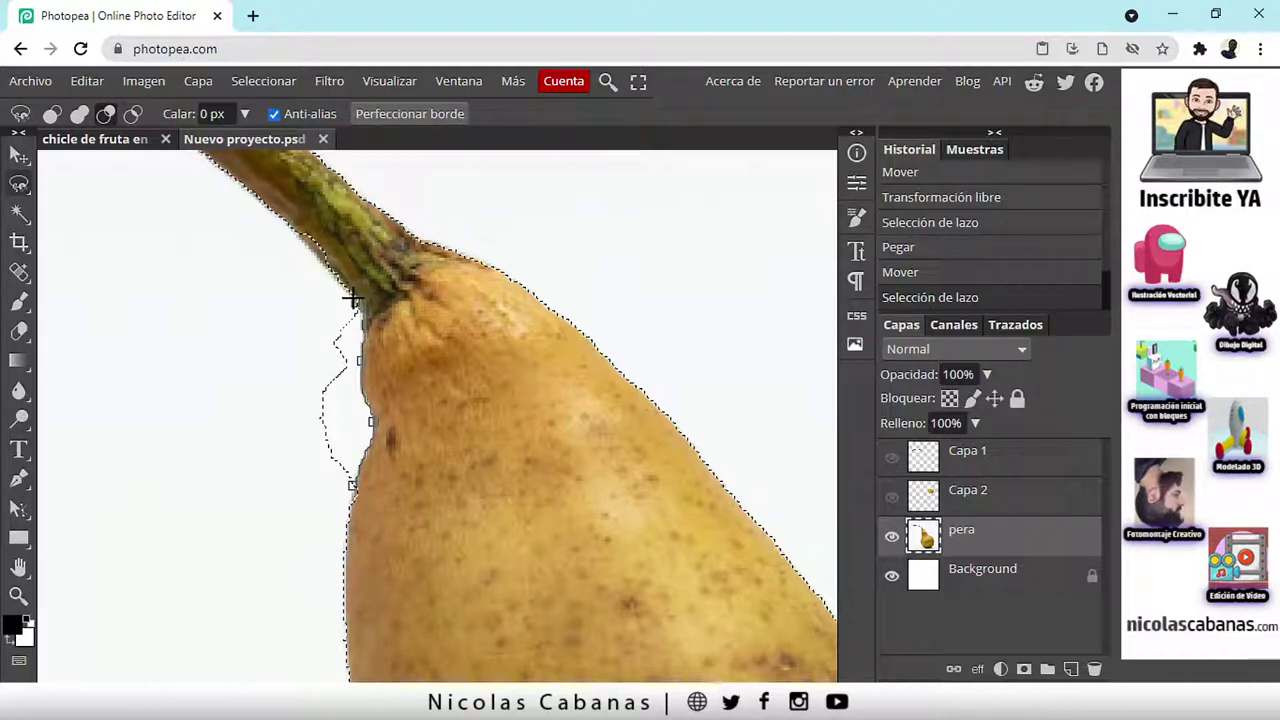
click(351, 484)
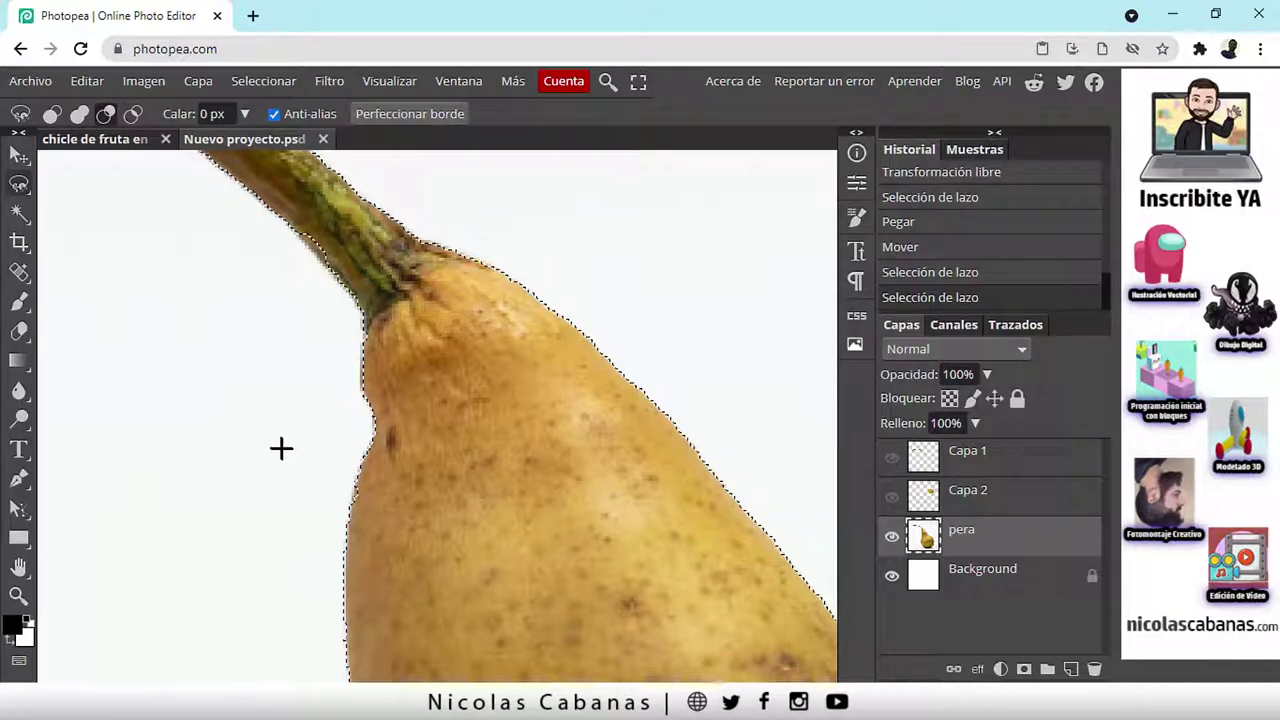
Add the missed strip along the stem's lower left edge to the selection with the Magnetic Lasso.
click(106, 119)
key(z)
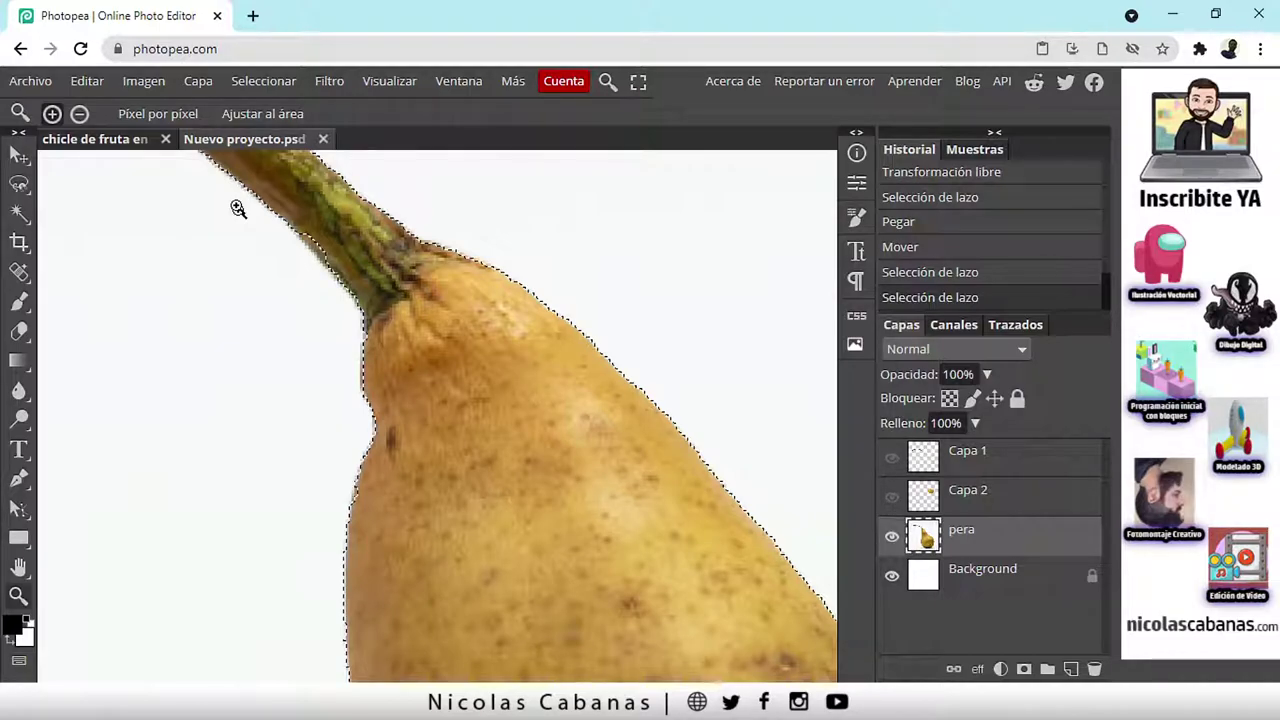
click(237, 207)
key(l)
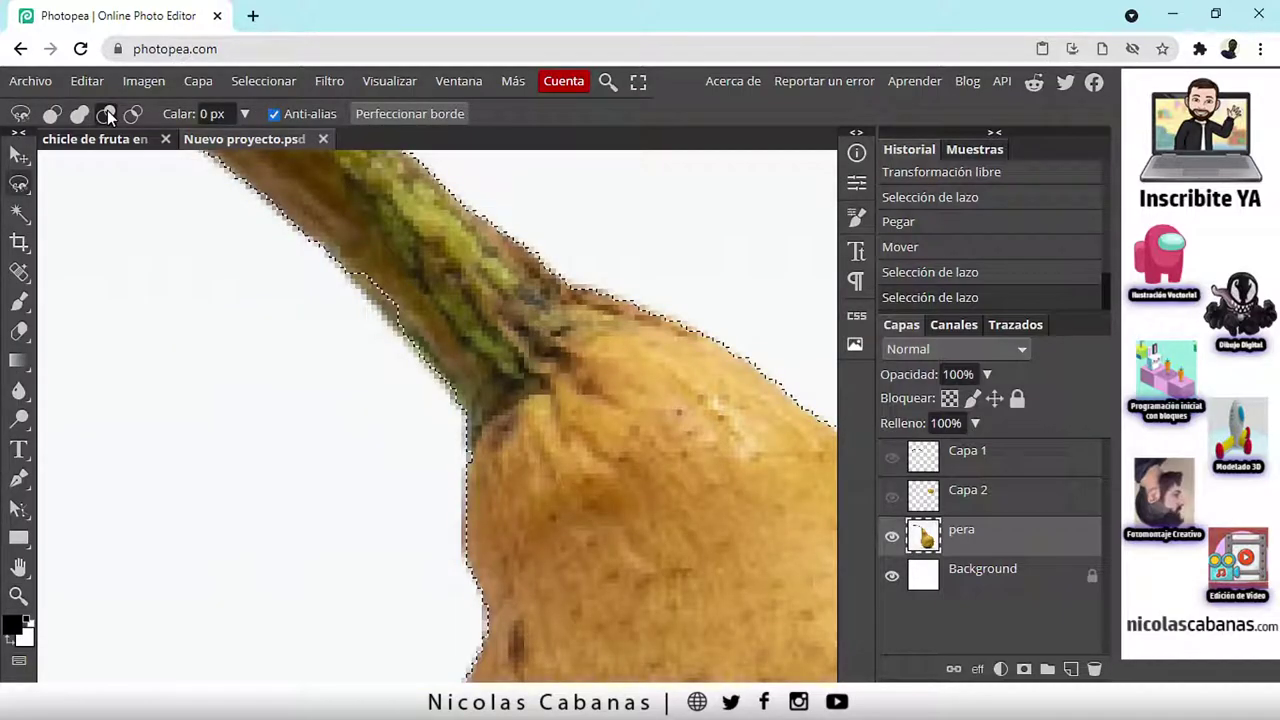
key(shift)
drag(360, 270, 371, 300)
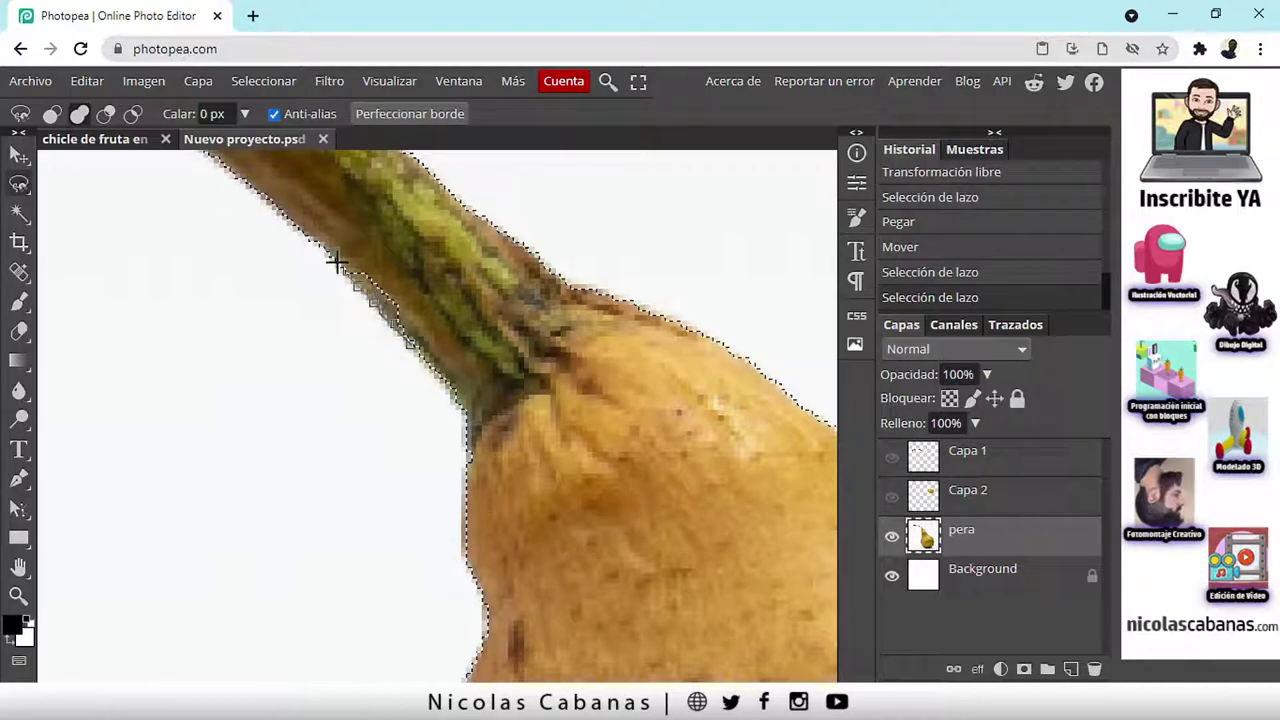
drag(336, 262, 404, 245)
drag(404, 245, 414, 346)
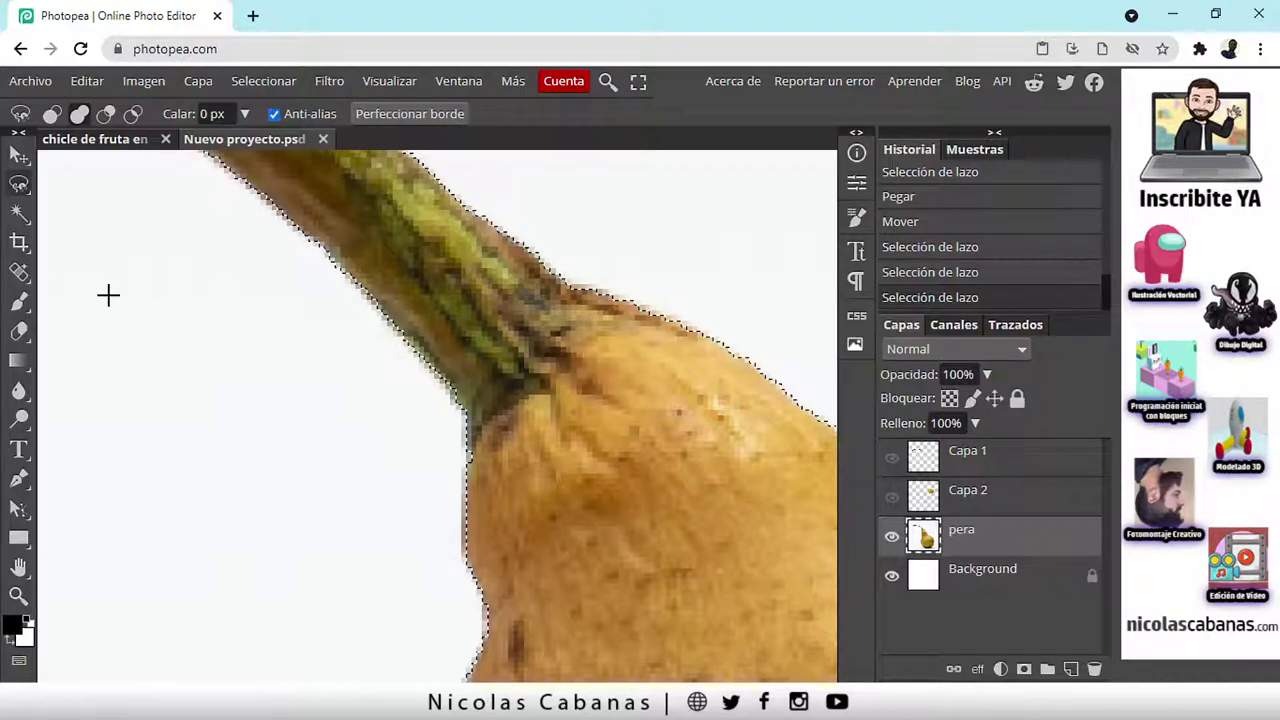
click(18, 184)
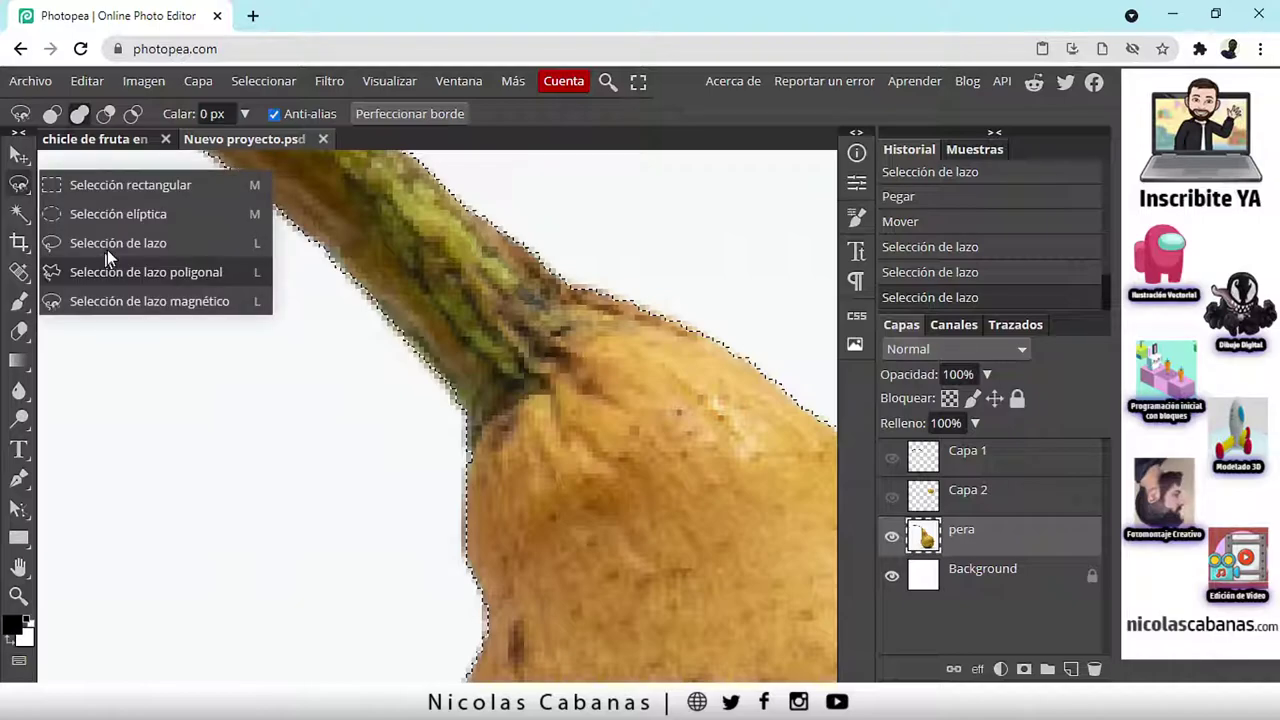
click(118, 214)
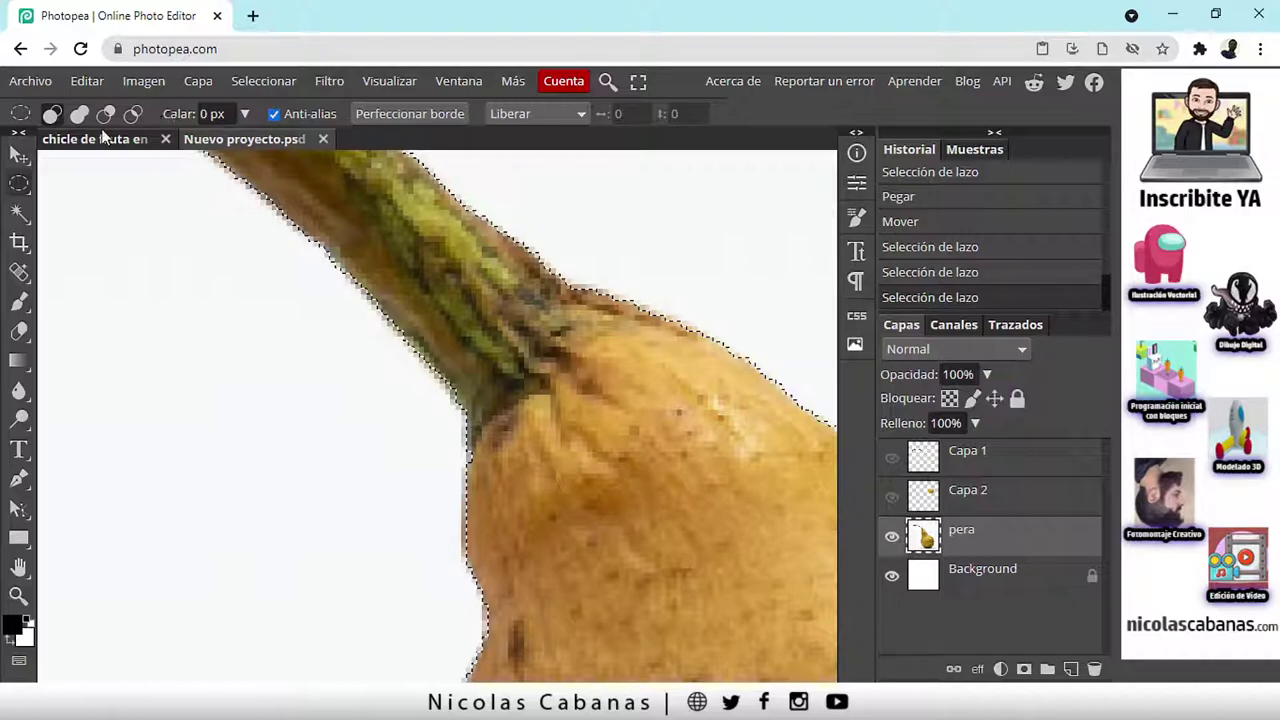
right_click(14, 186)
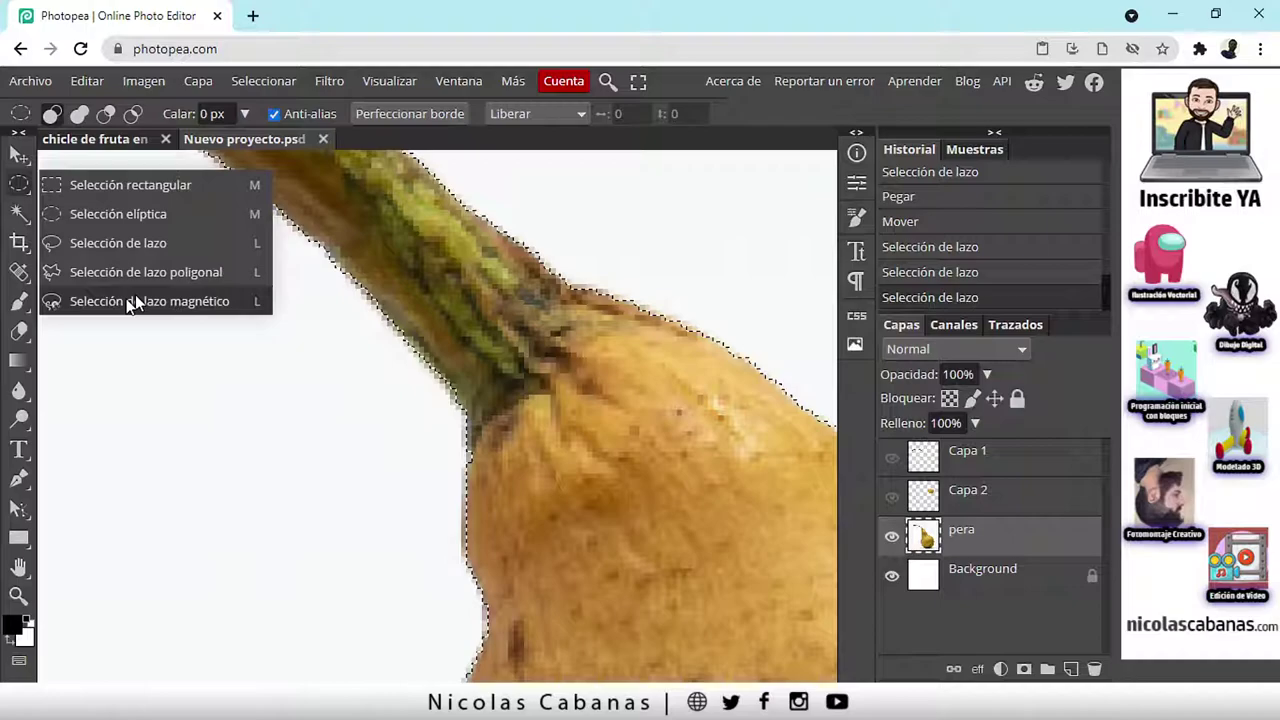
Subtract the excess shadow strip beneath the pear's base from the selection with the Polygonal Lasso, following the fruit's lower edge.
key(z)
drag(534, 491, 444, 503)
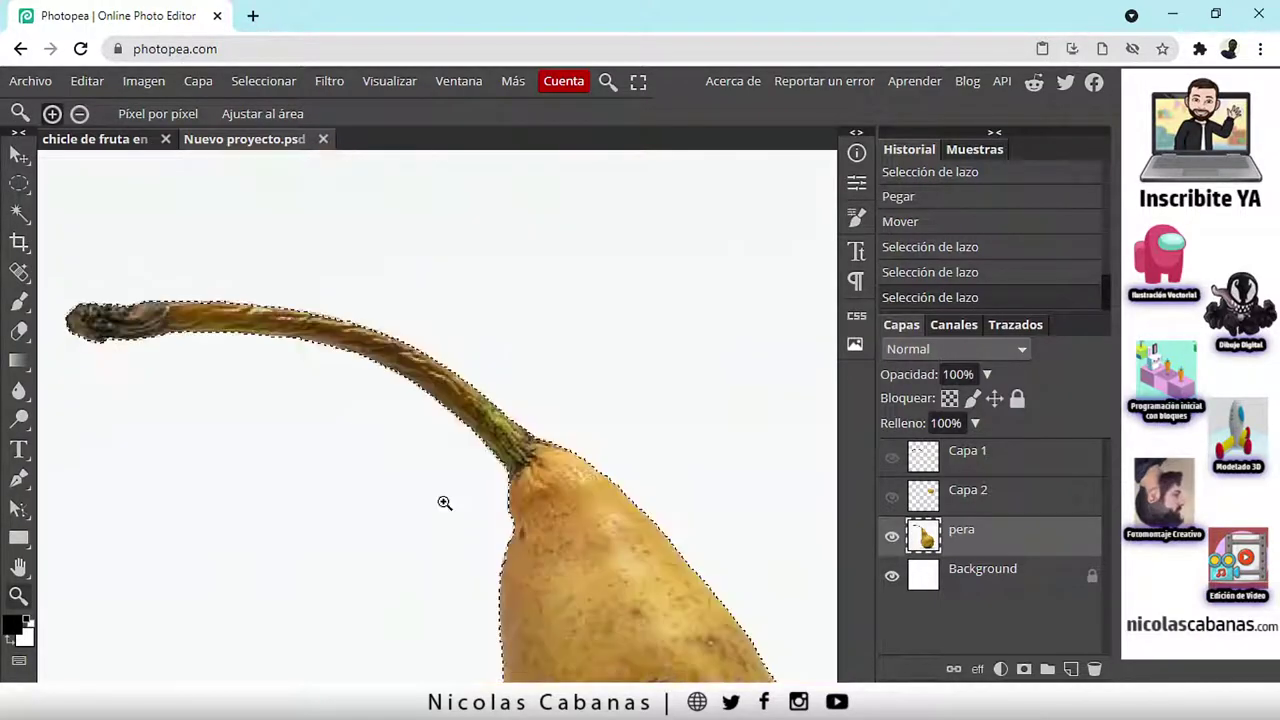
scroll(487, 428, down, 5)
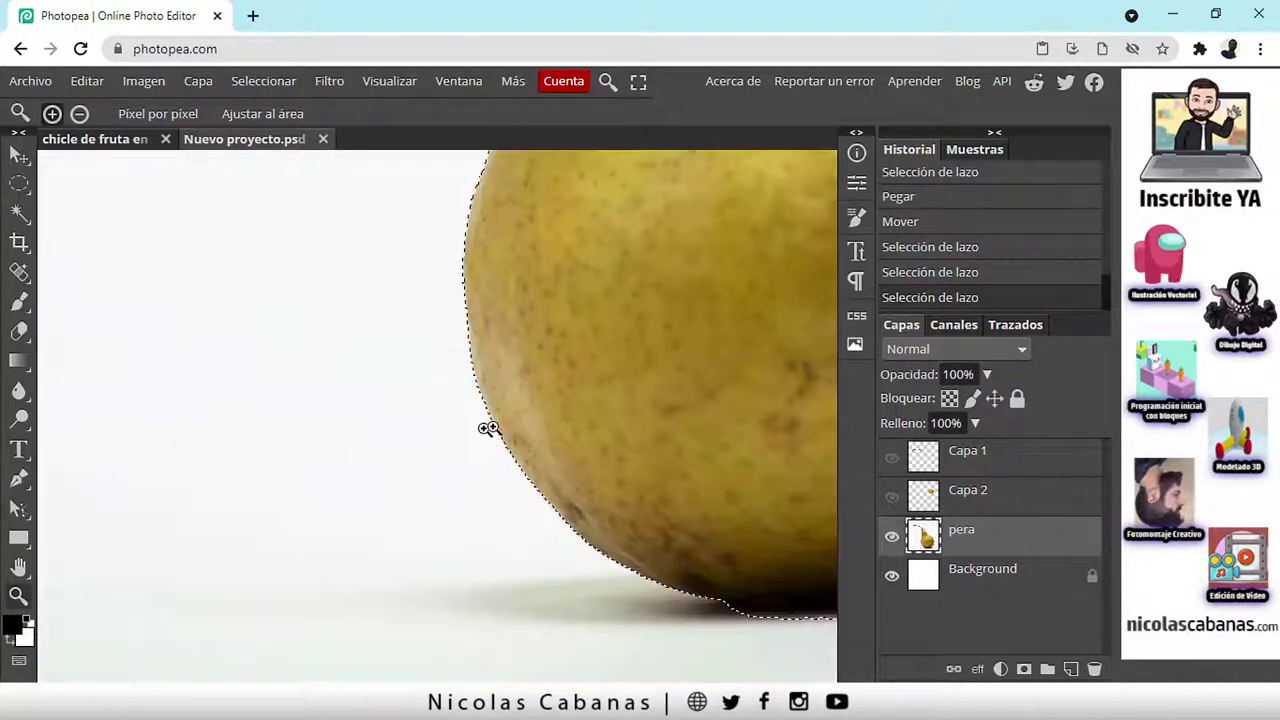
scroll(286, 408, right, 5)
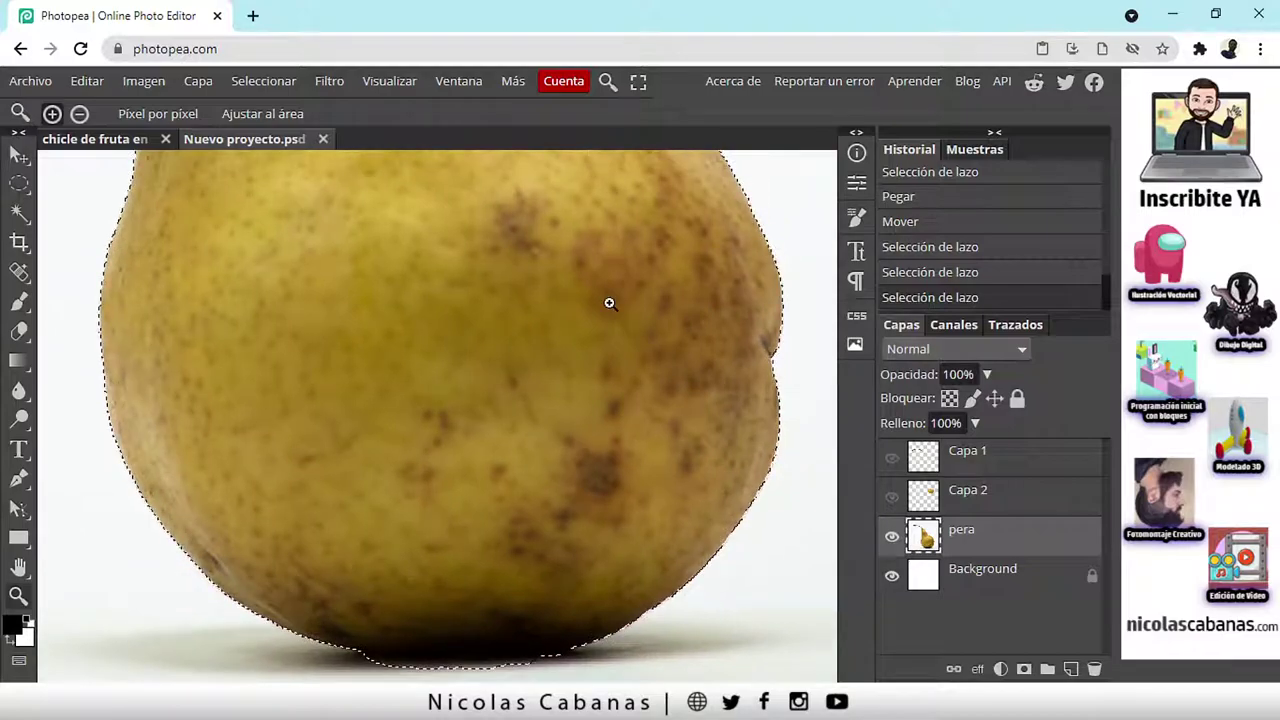
drag(610, 303, 655, 238)
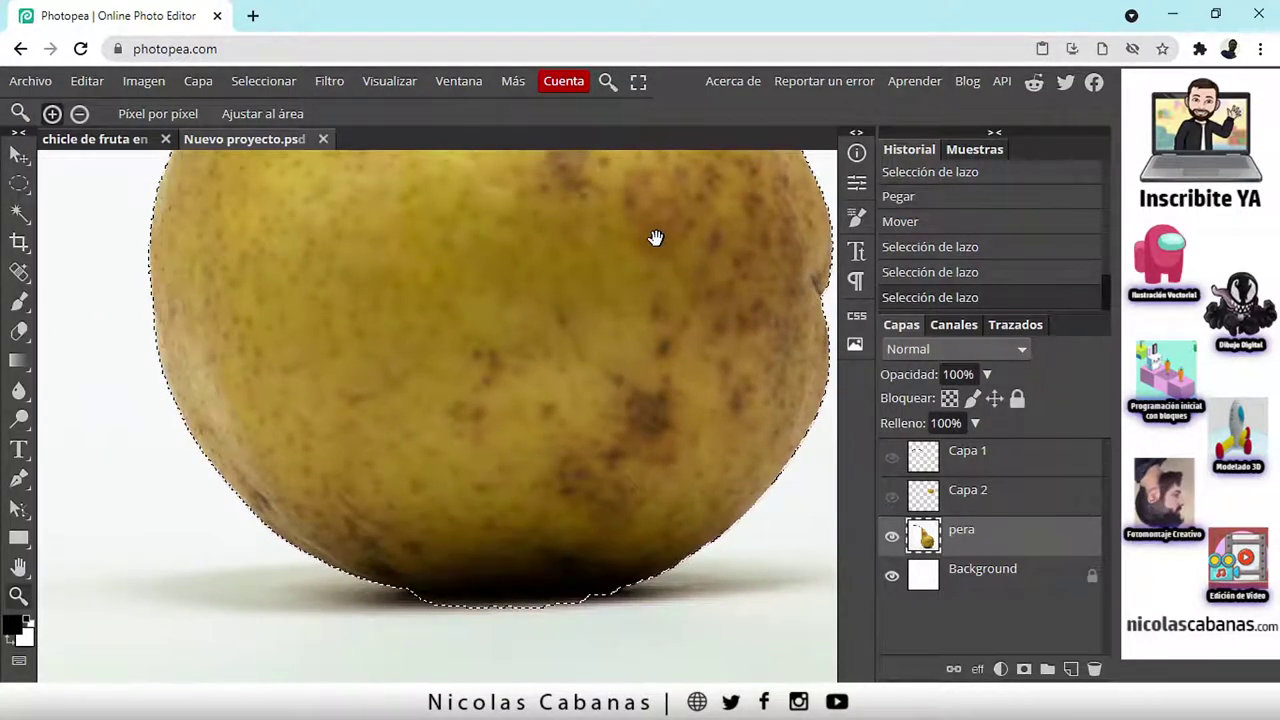
click(543, 555)
alt+click(543, 555)
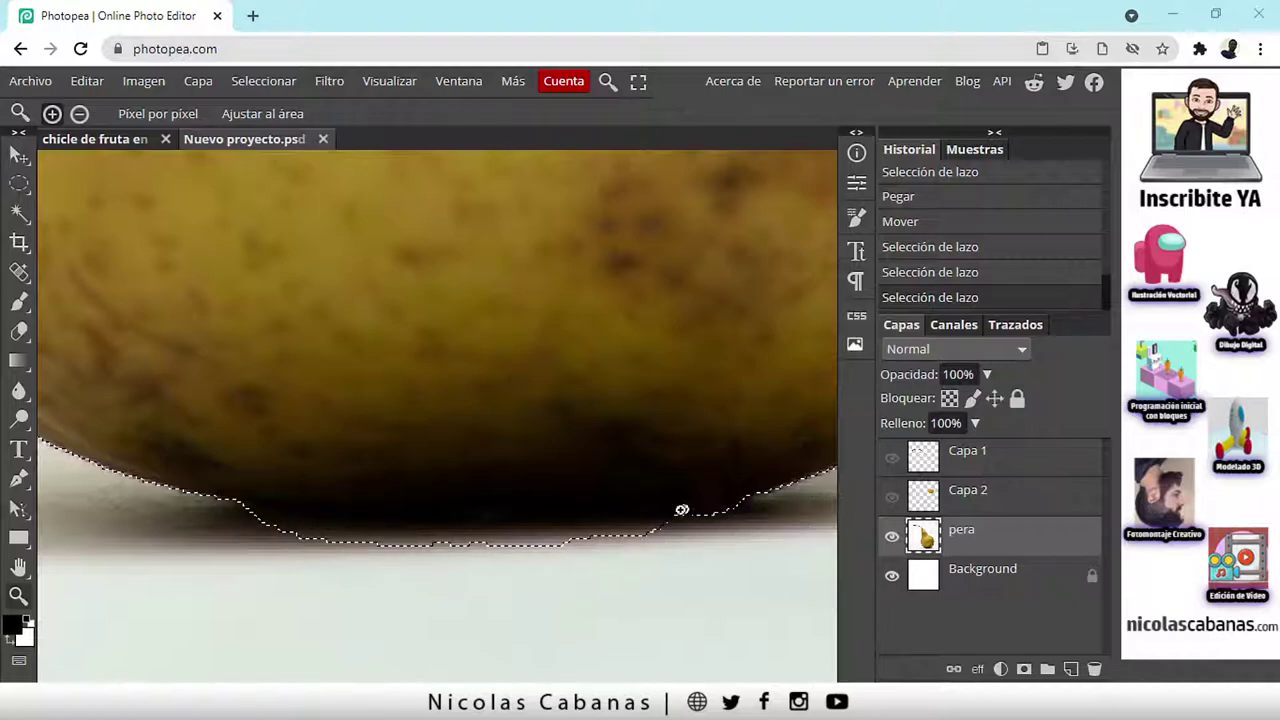
click(18, 186)
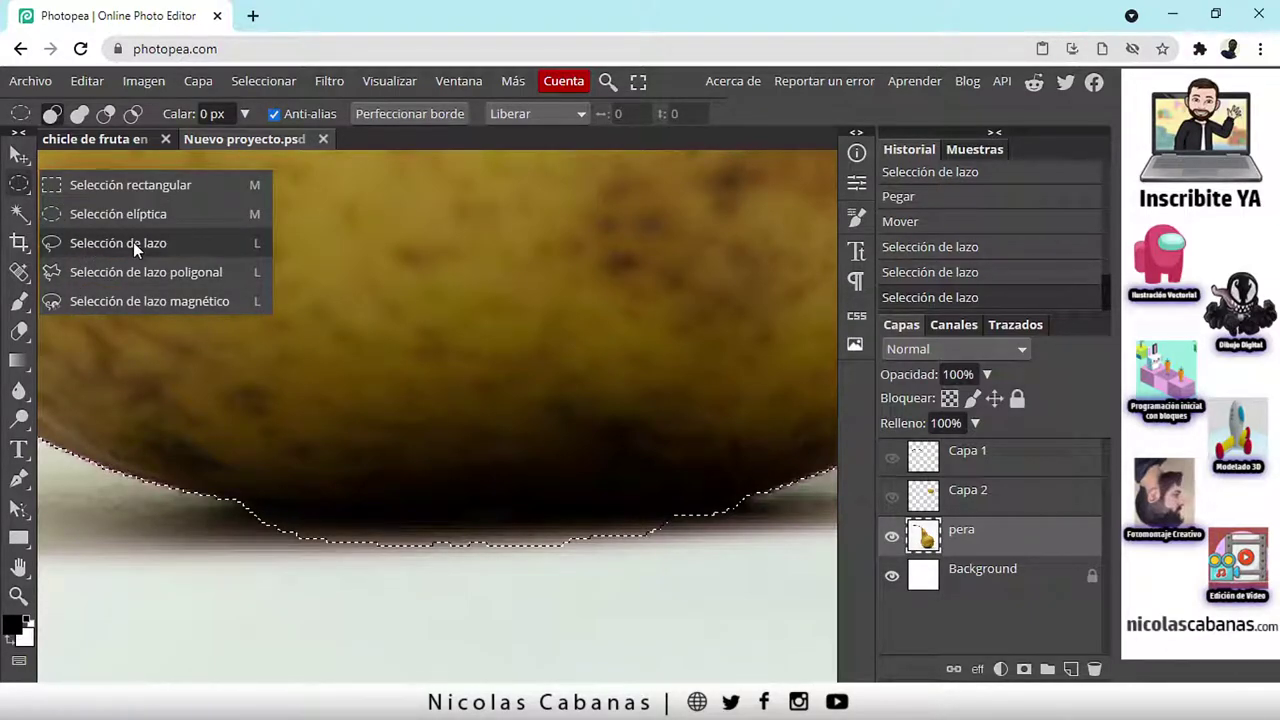
click(198, 273)
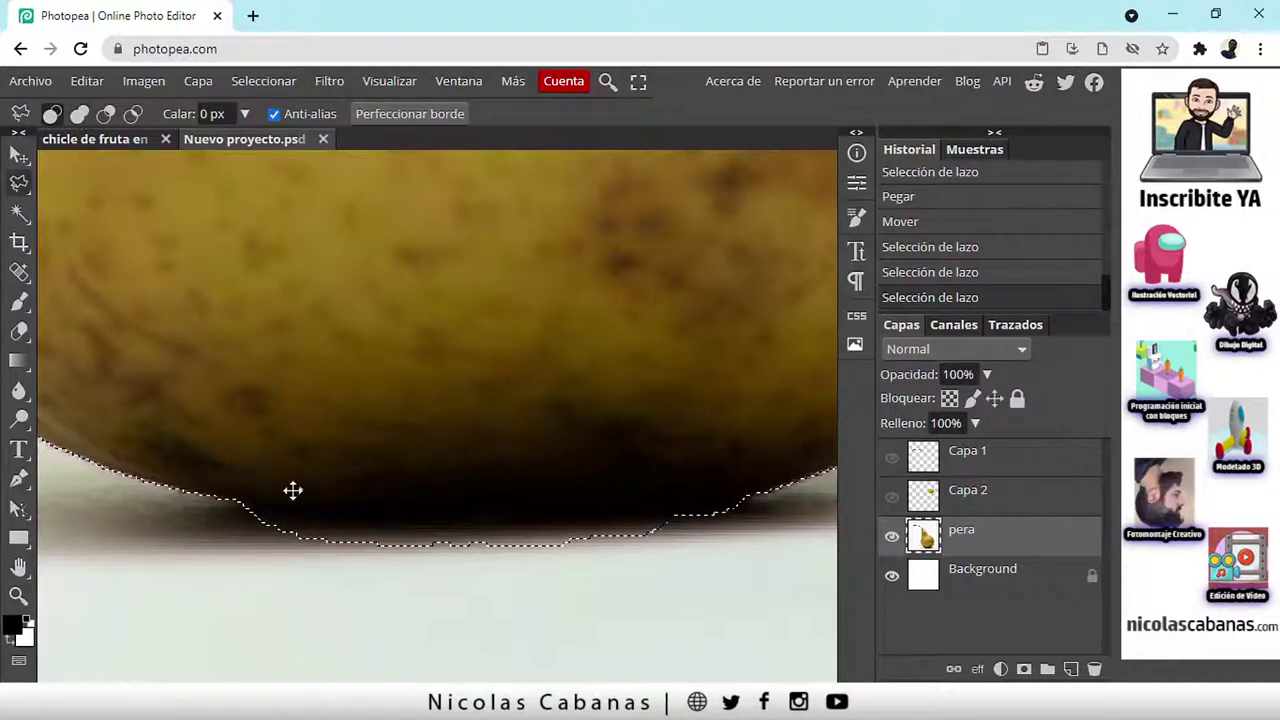
click(108, 116)
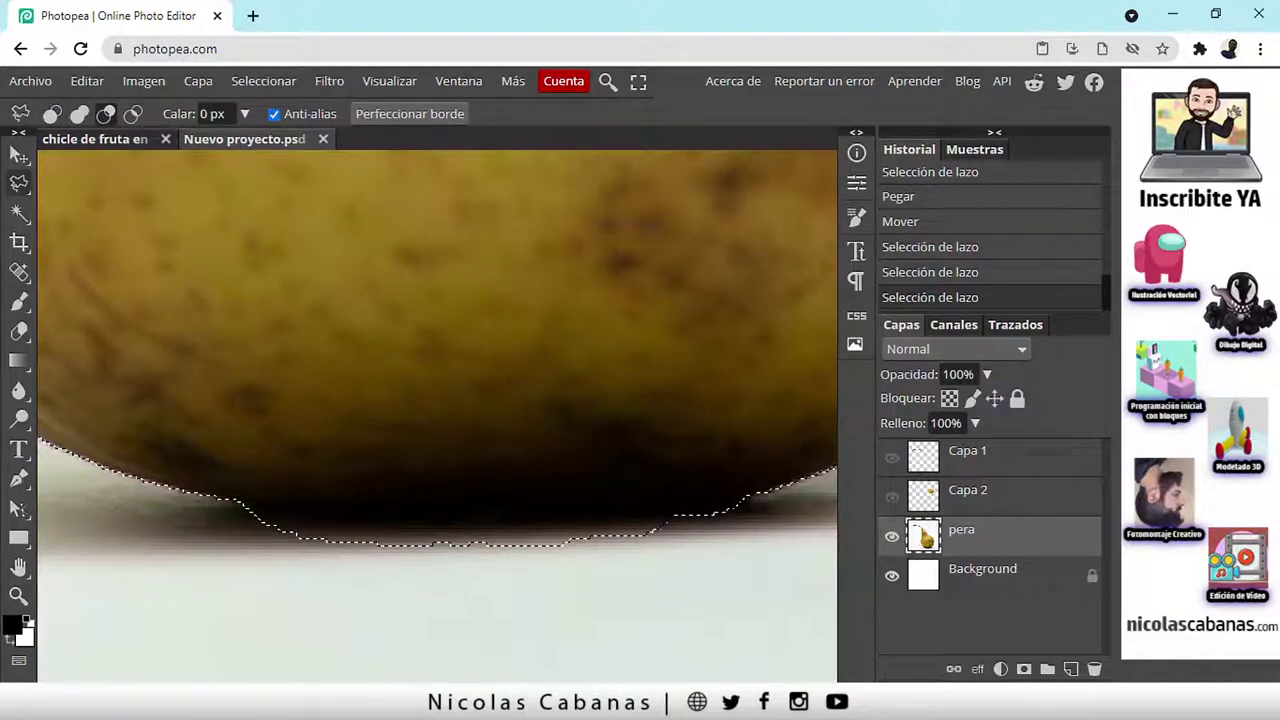
click(233, 497)
click(336, 512)
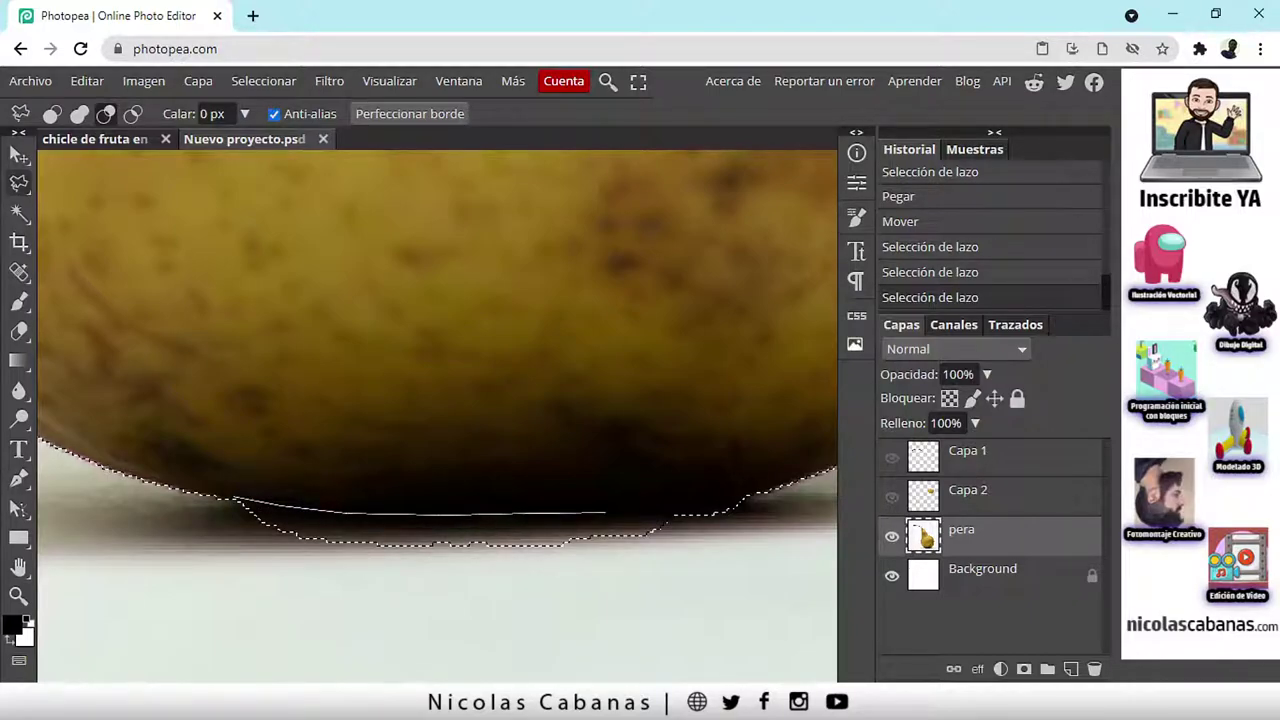
click(745, 500)
click(762, 503)
click(762, 543)
click(633, 604)
click(476, 605)
click(233, 572)
click(208, 530)
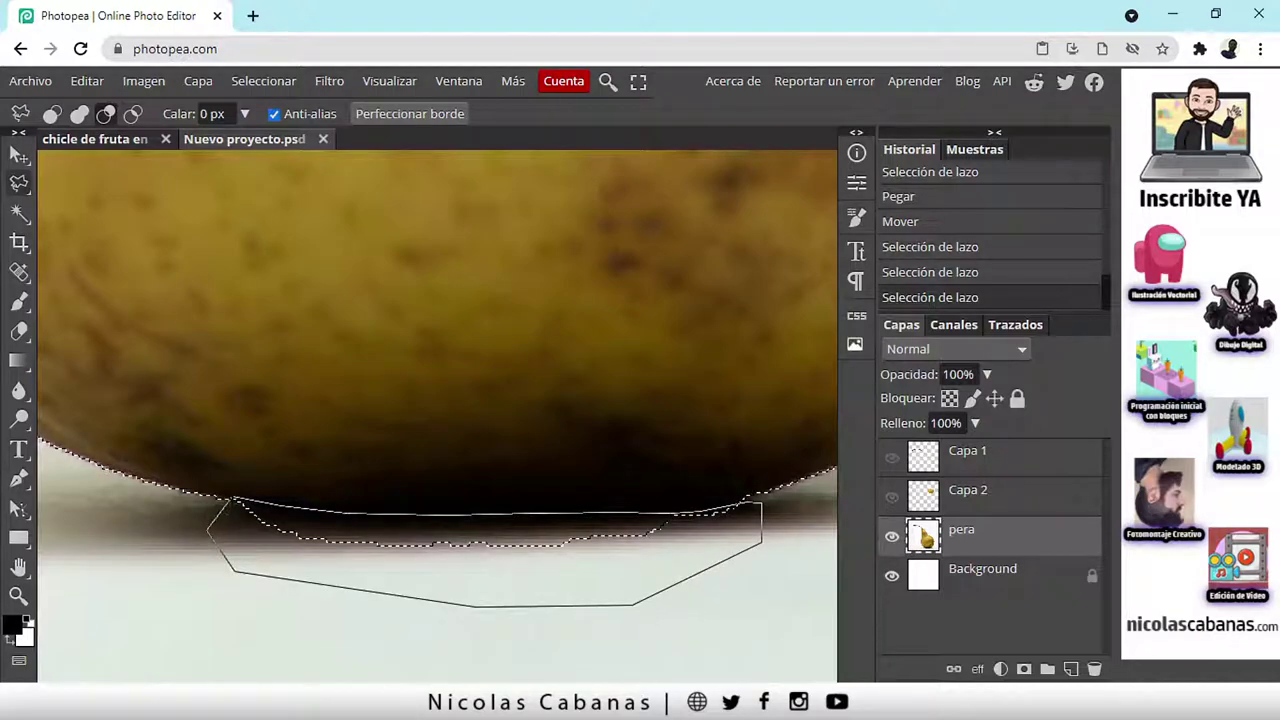
click(232, 497)
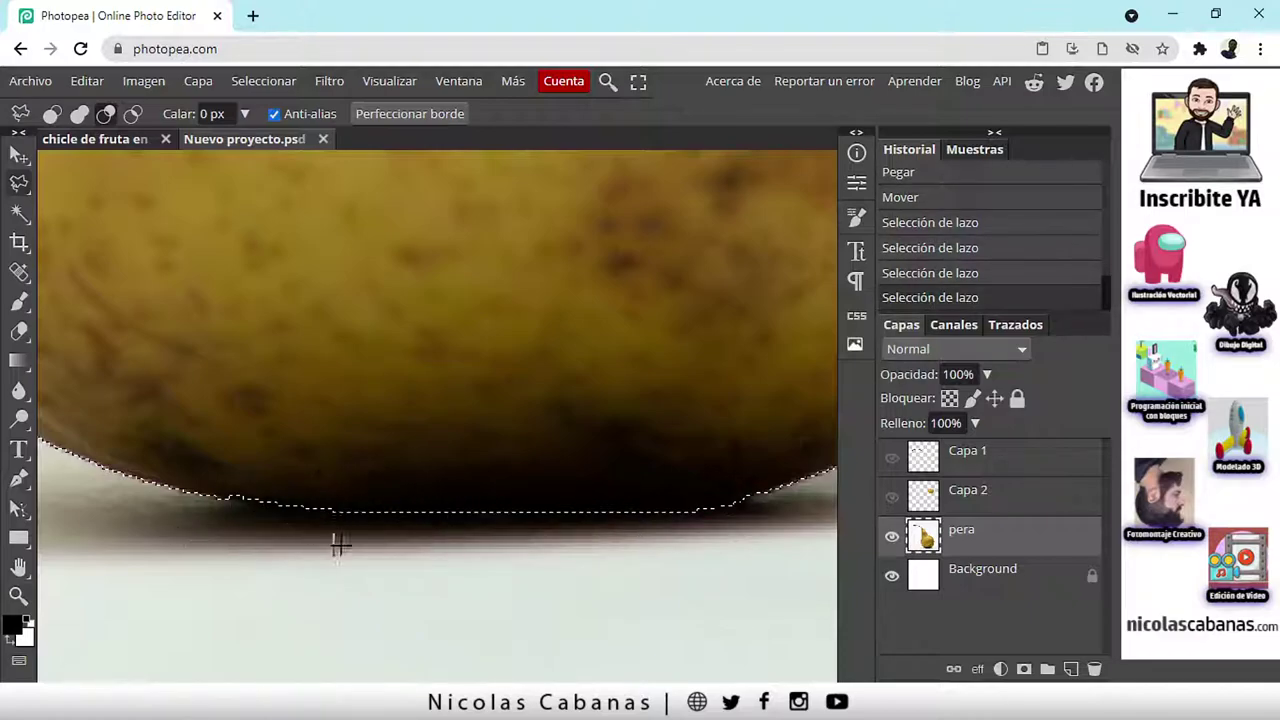
Copy the selected pear and stem from the pera layer and paste them as a new layer.
scroll(425, 500, down, 2)
scroll(431, 494, up, 2)
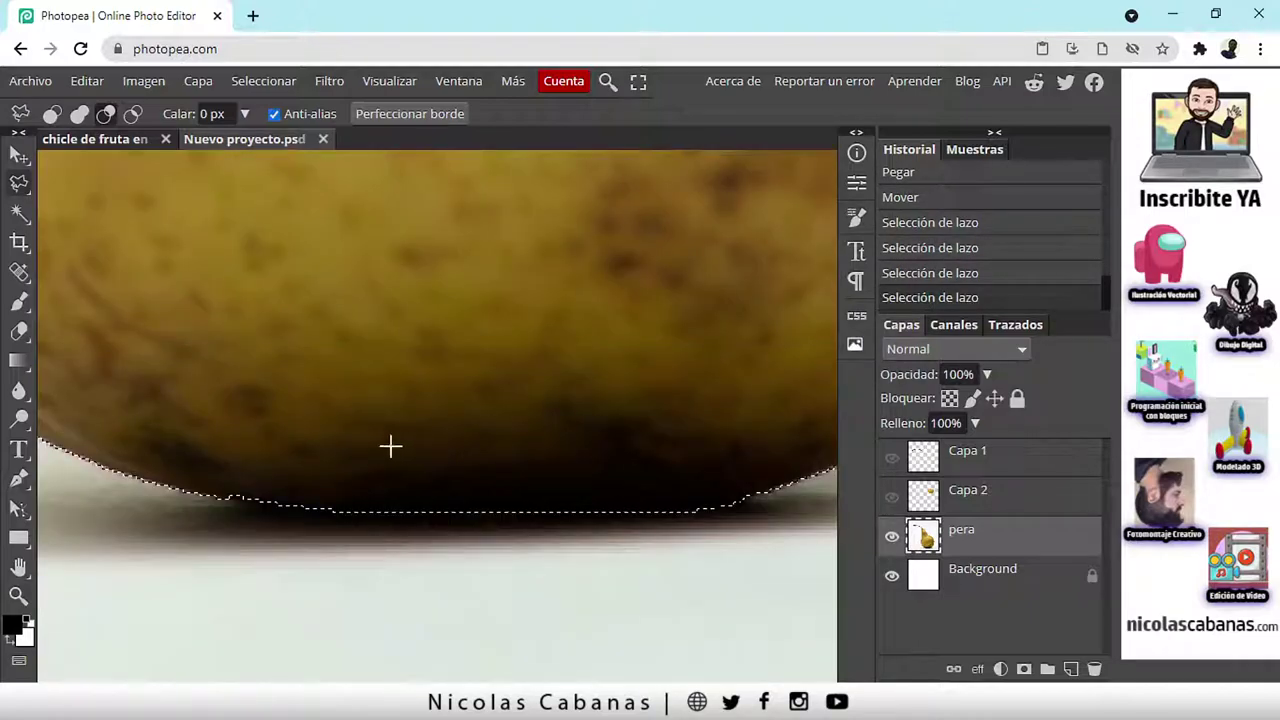
click(18, 595)
alt+click(668, 297)
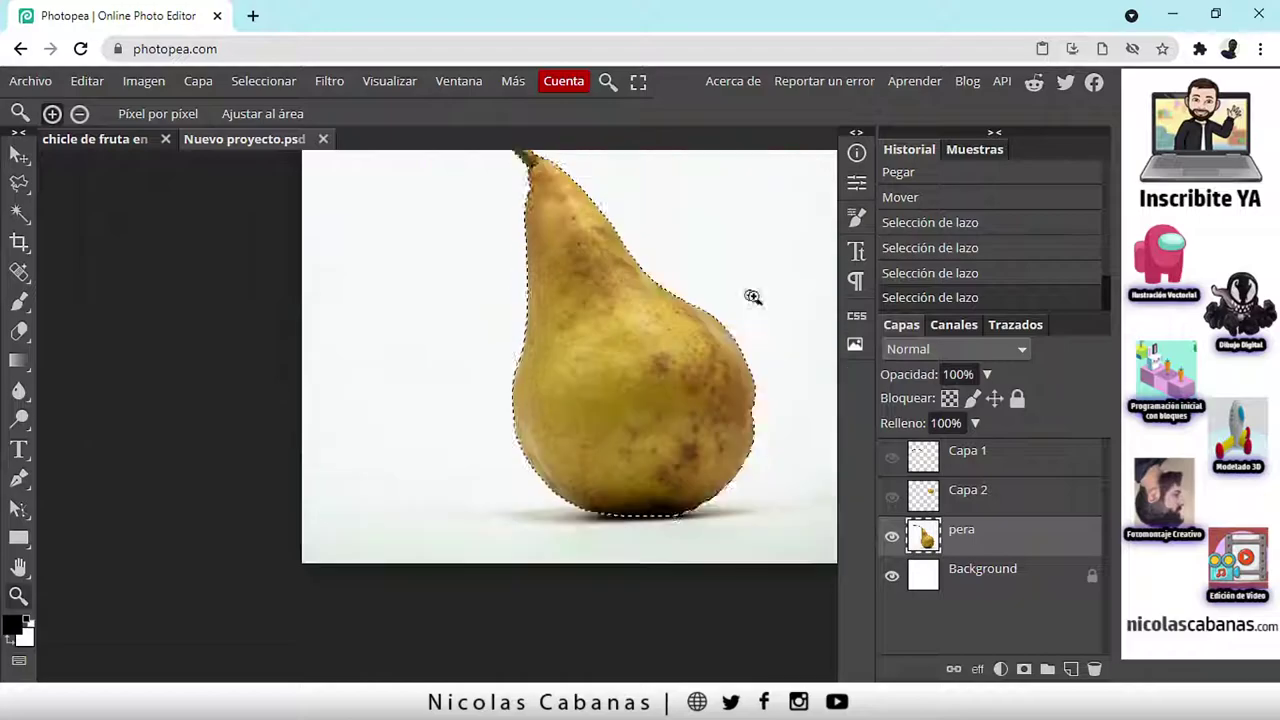
click(751, 305)
alt+click(750, 318)
scroll(751, 330, down, 1)
scroll(745, 338, up, 1)
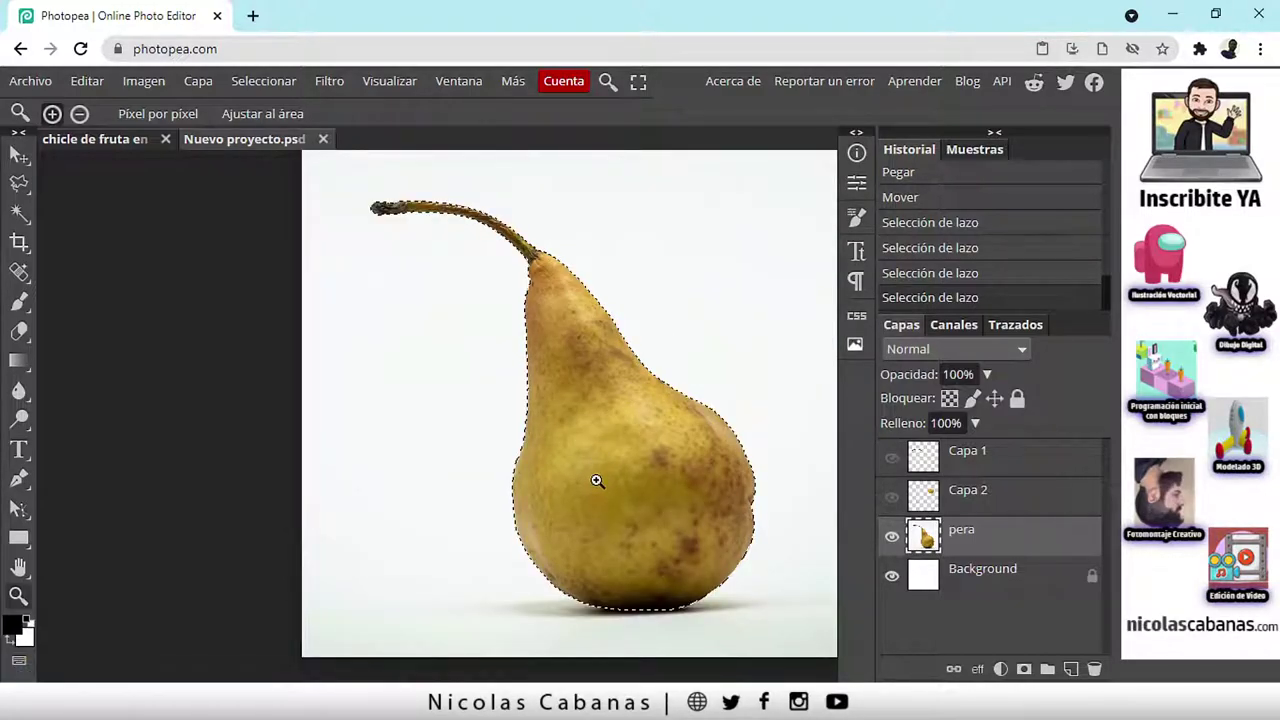
click(86, 84)
click(129, 270)
click(88, 82)
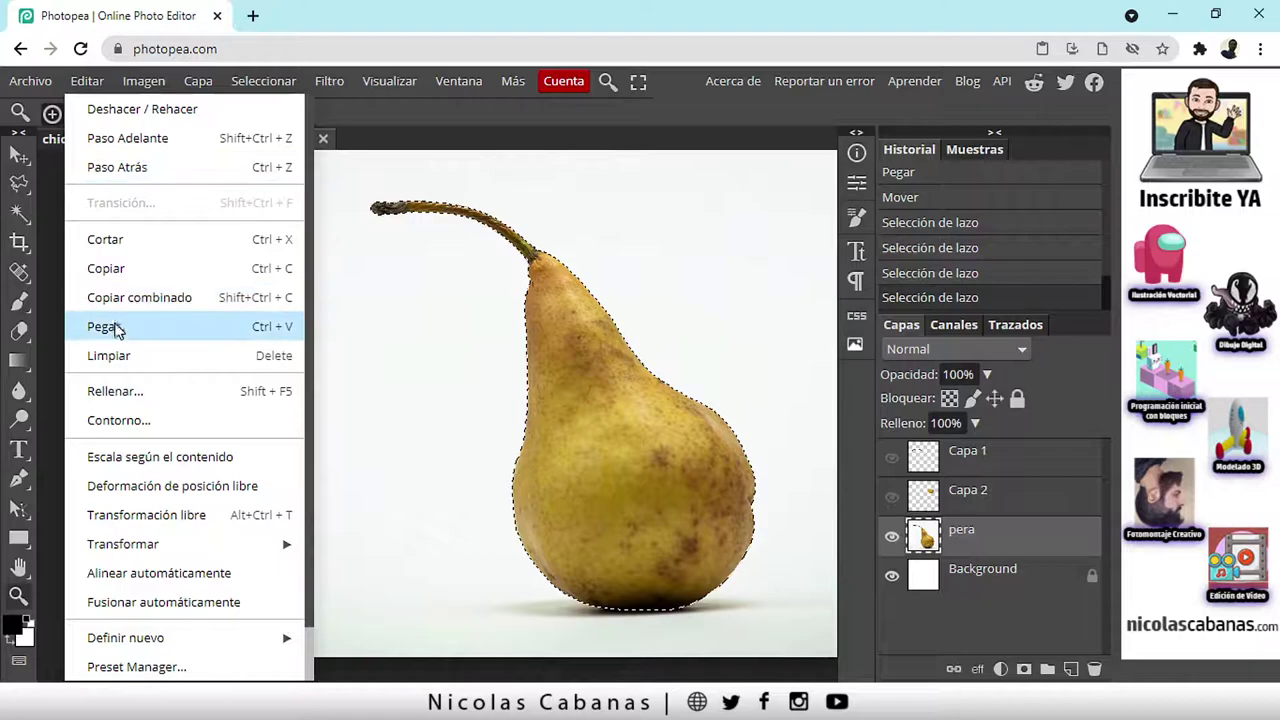
click(112, 327)
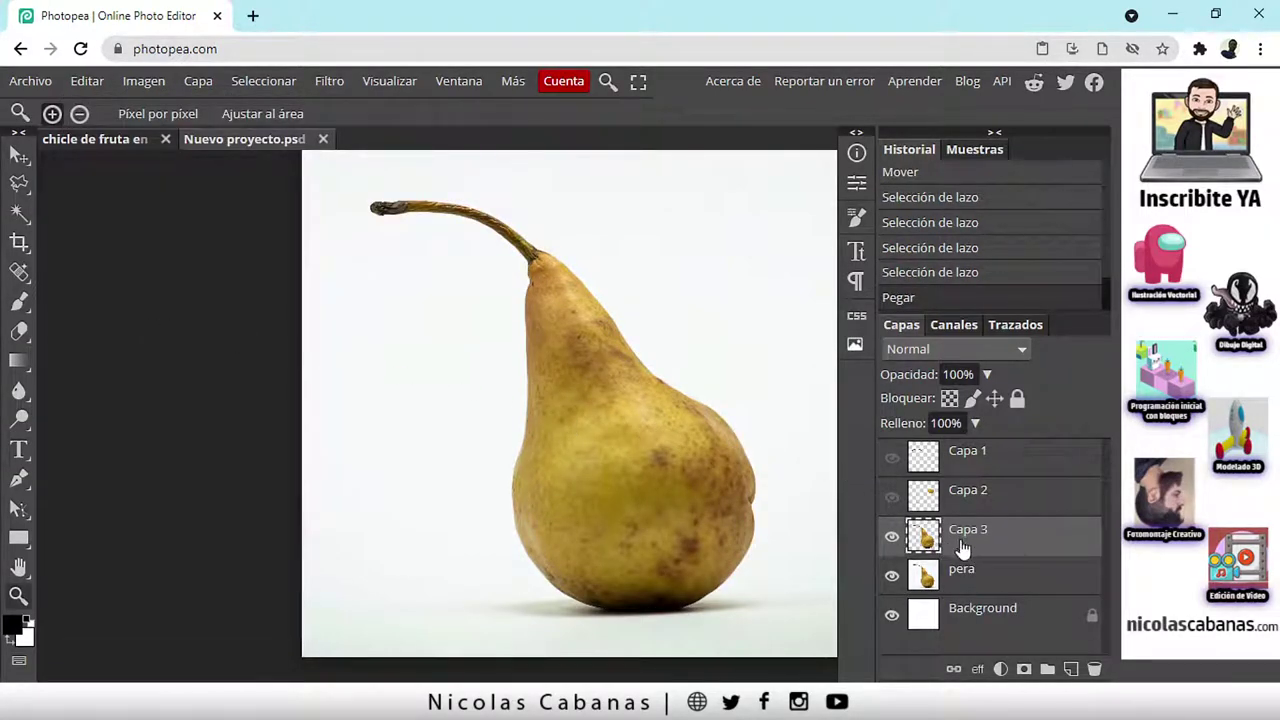
Hide the pera and Background layers and move the pasted pear cut-out to about the middle of the canvas.
click(890, 577)
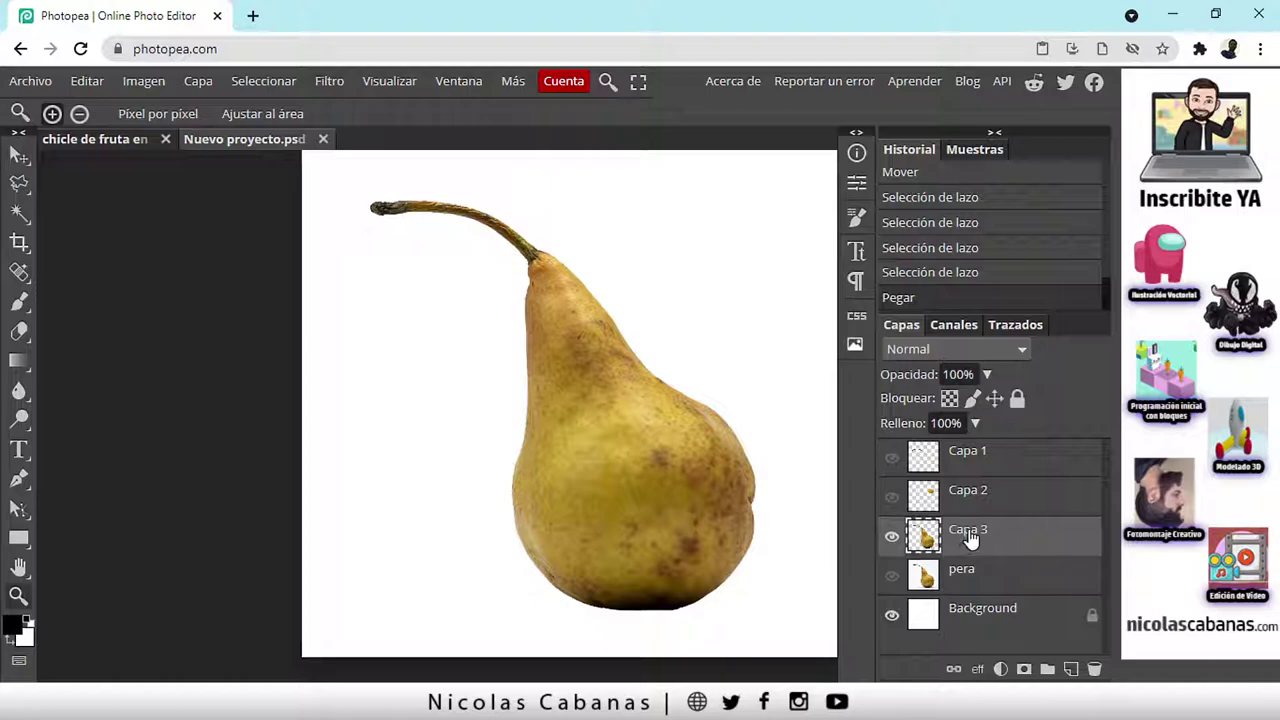
click(890, 615)
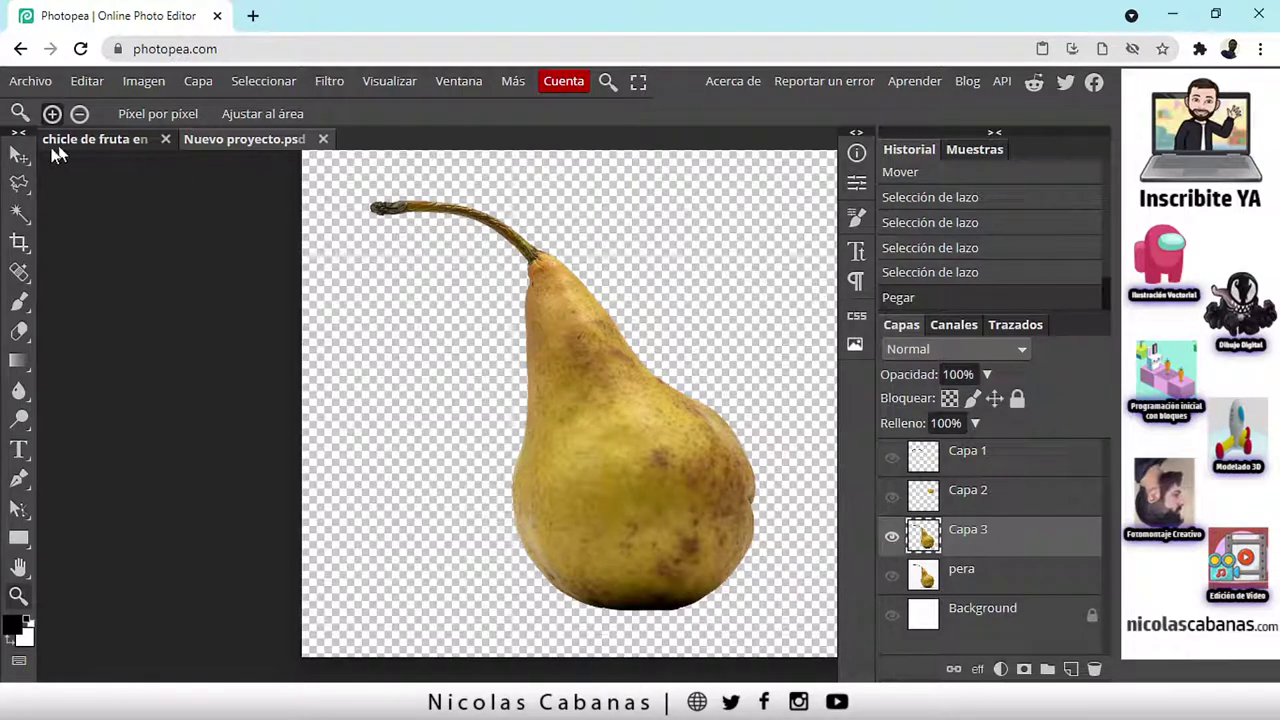
click(21, 153)
drag(569, 449, 527, 412)
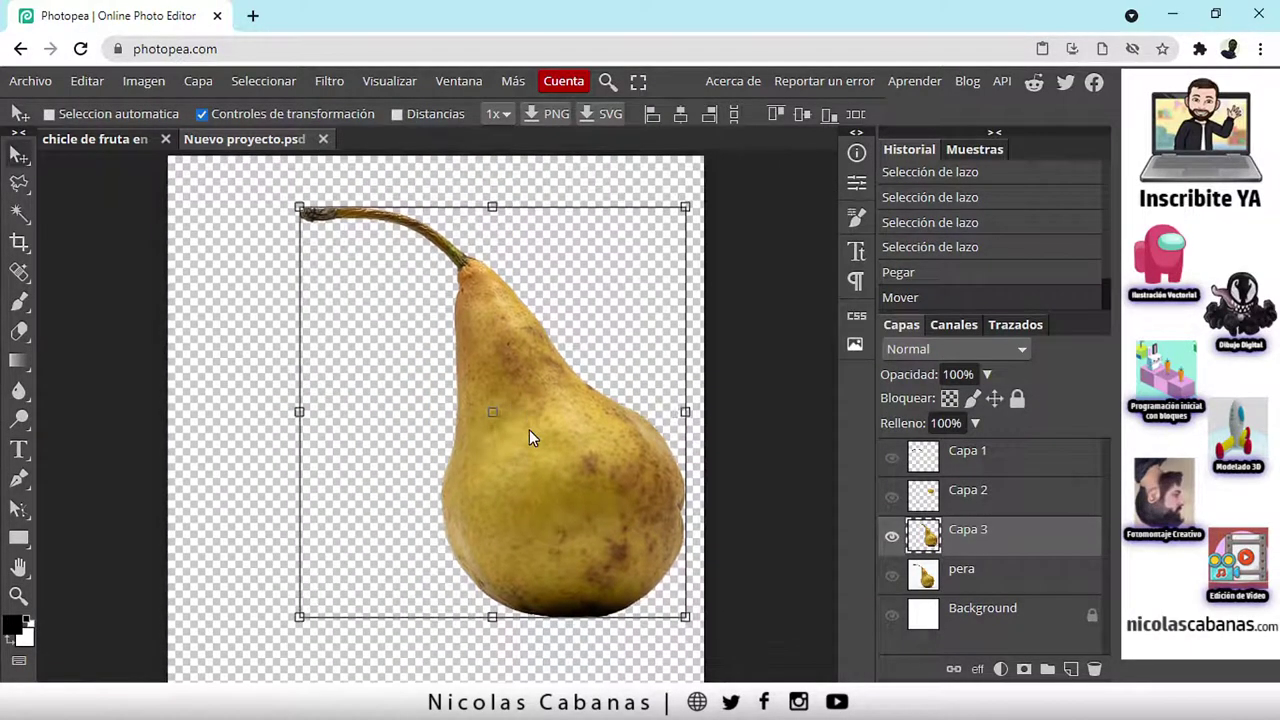
drag(539, 488, 506, 471)
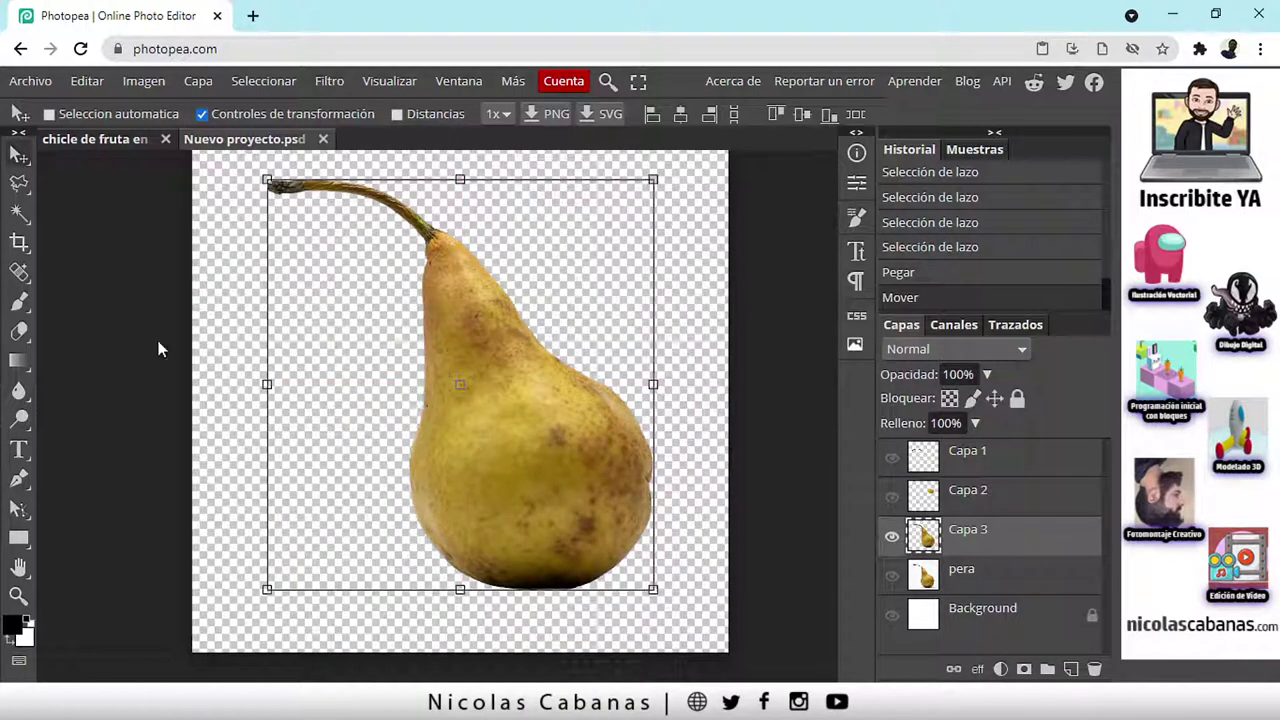
Hide Capa 3, show the pera layer and make it active for selecting with the Magic Wand.
right_click(20, 215)
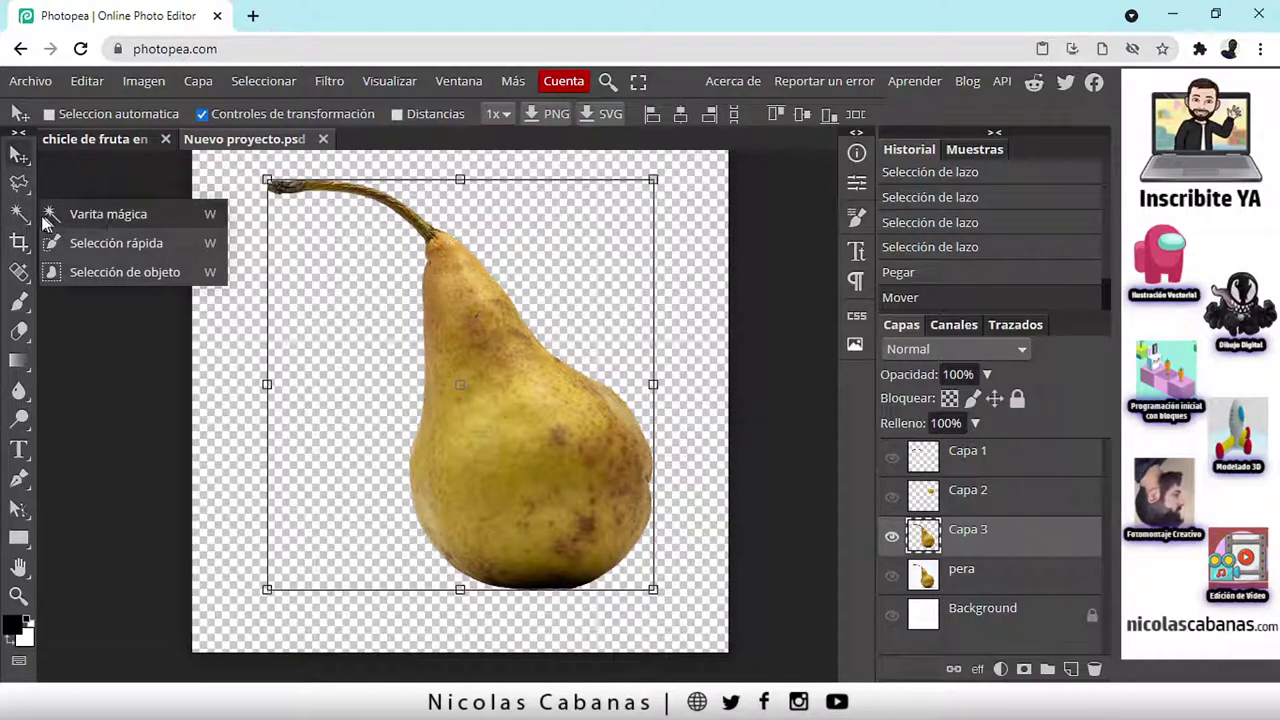
click(20, 214)
click(891, 536)
click(891, 577)
click(966, 589)
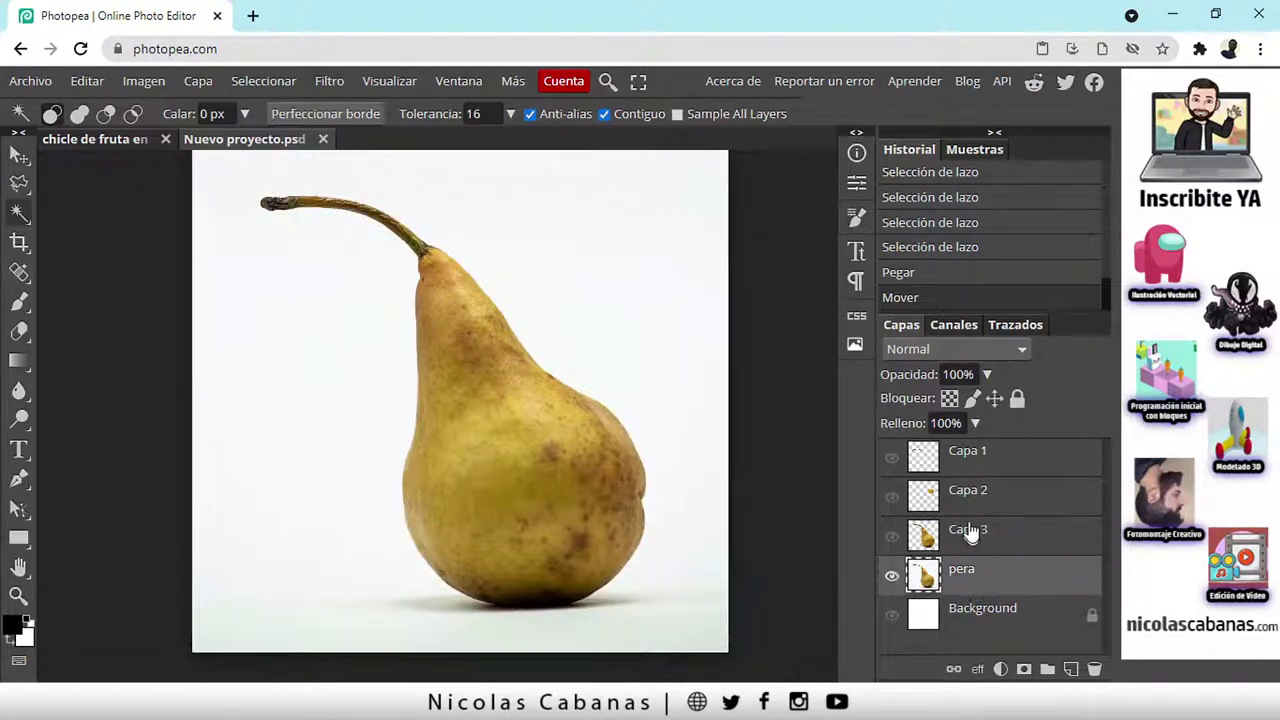
right_click(24, 214)
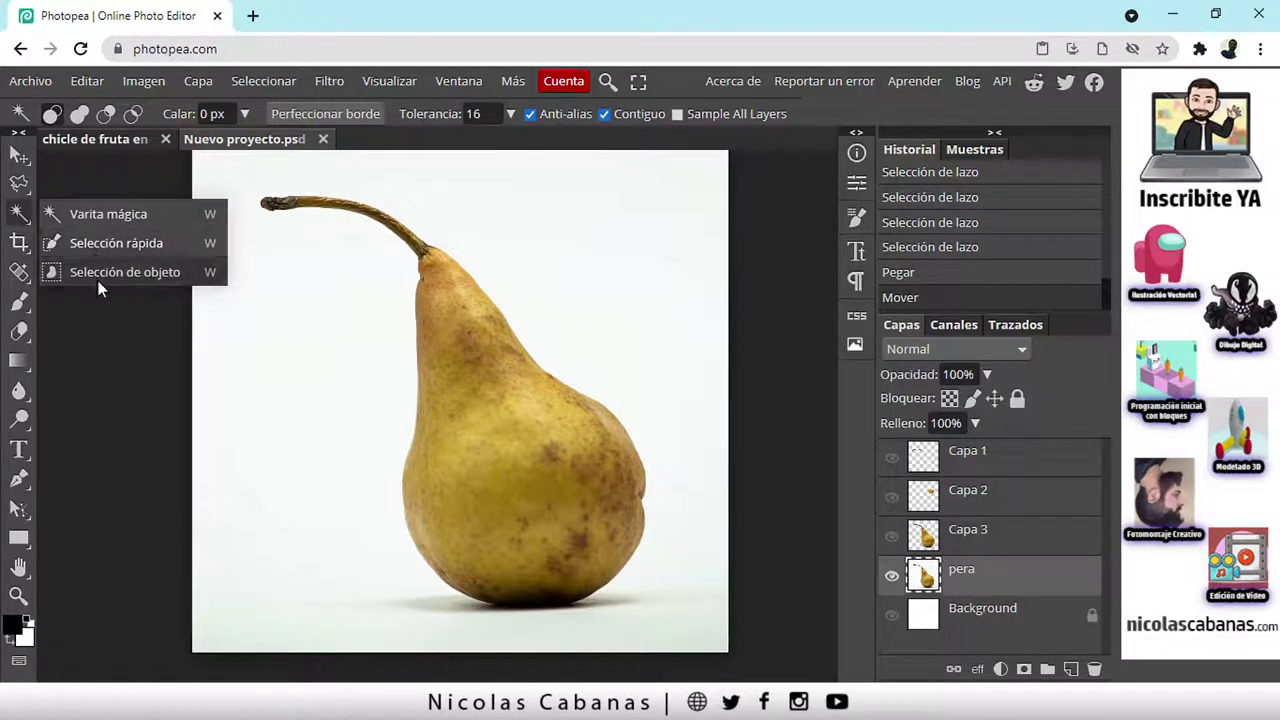
click(100, 216)
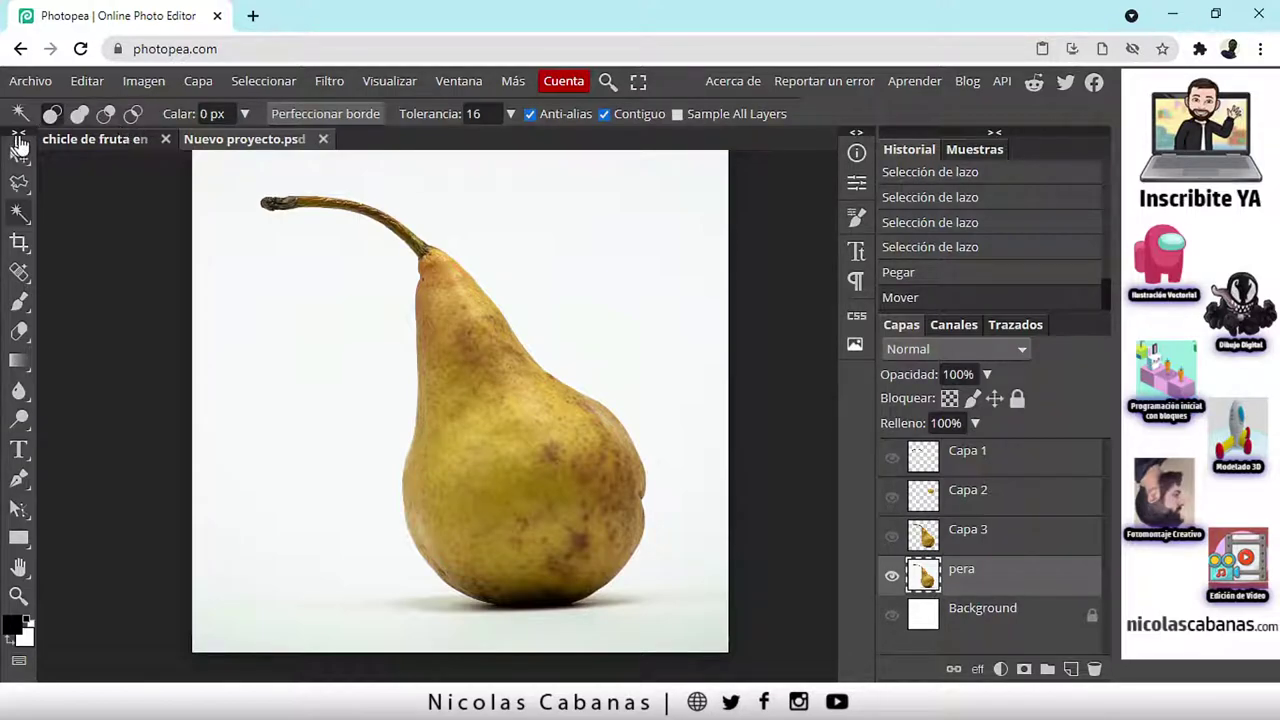
Sample several colour areas of the pear one by one with the Magic Wand as new selections, ending with the strip along its left edge.
click(51, 115)
click(491, 397)
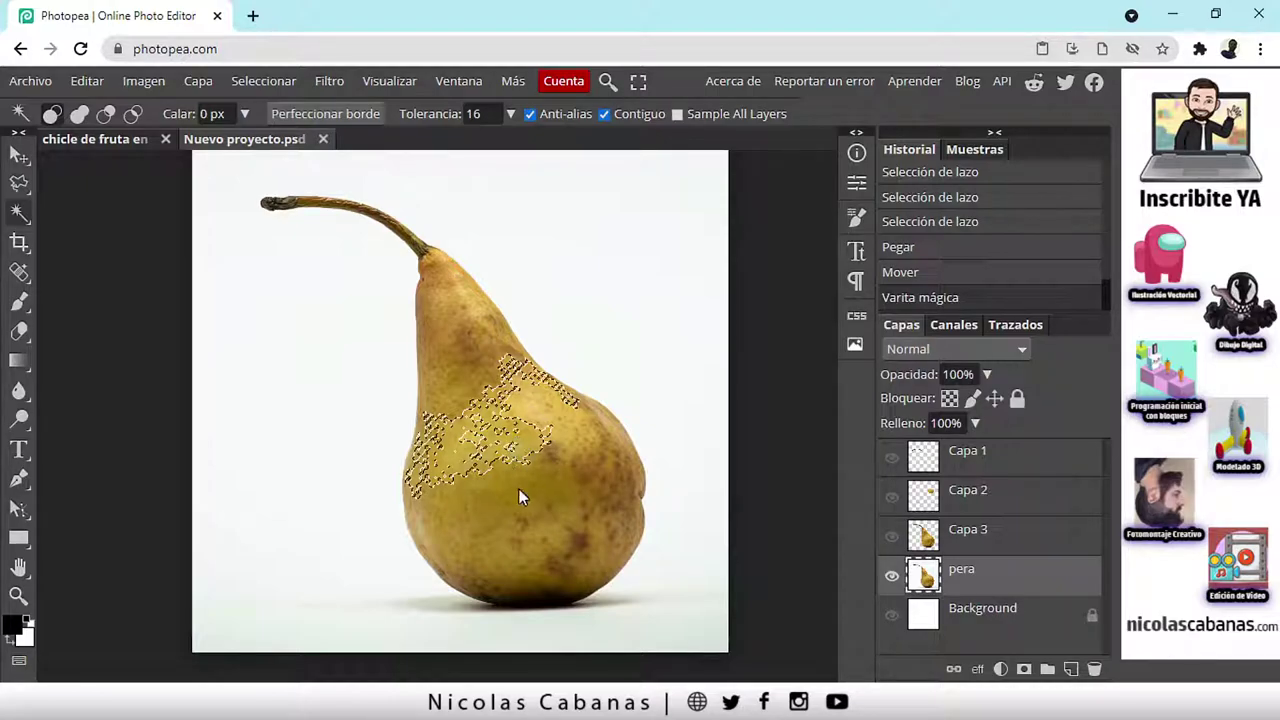
scroll(506, 495, up, 6)
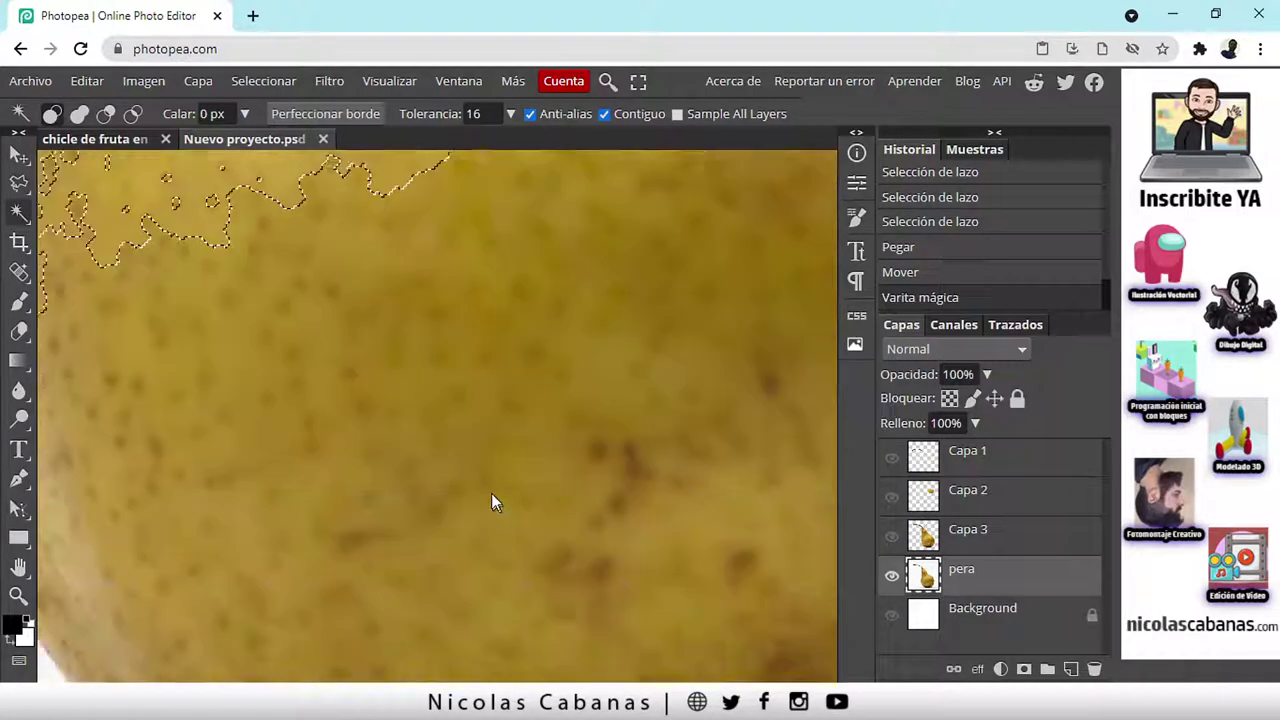
scroll(444, 388, down, 5)
drag(523, 249, 529, 366)
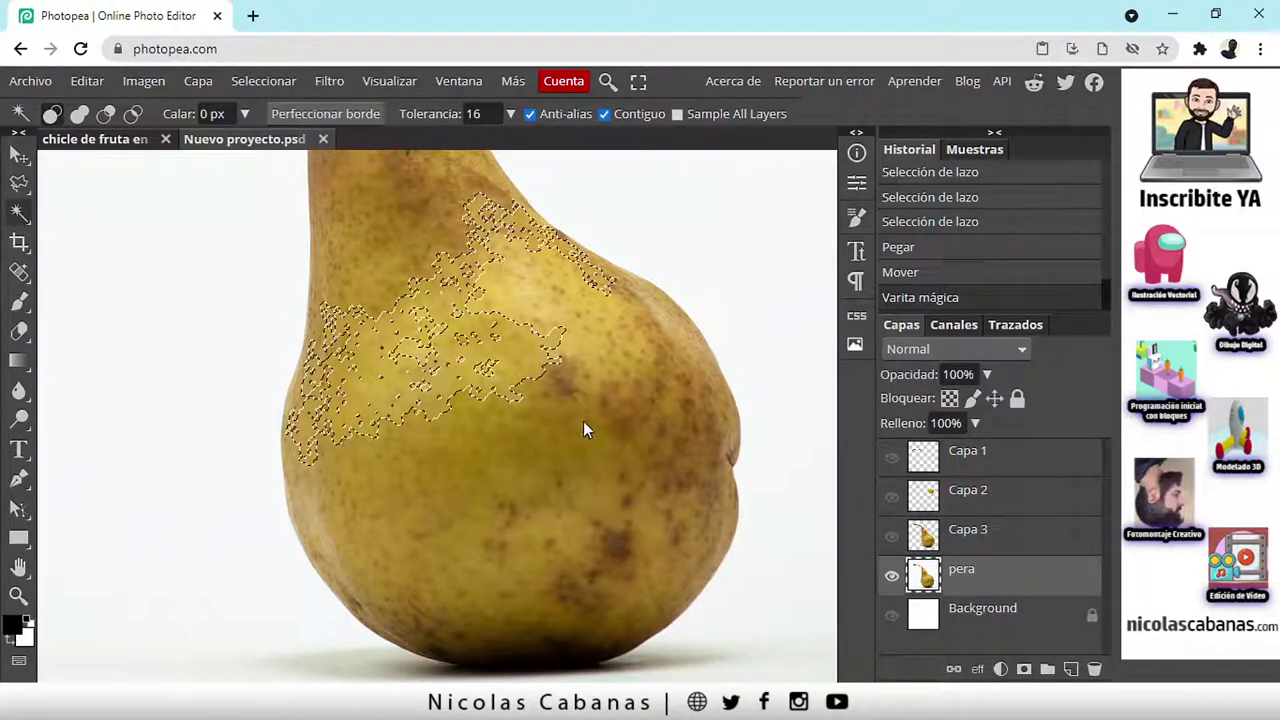
click(638, 410)
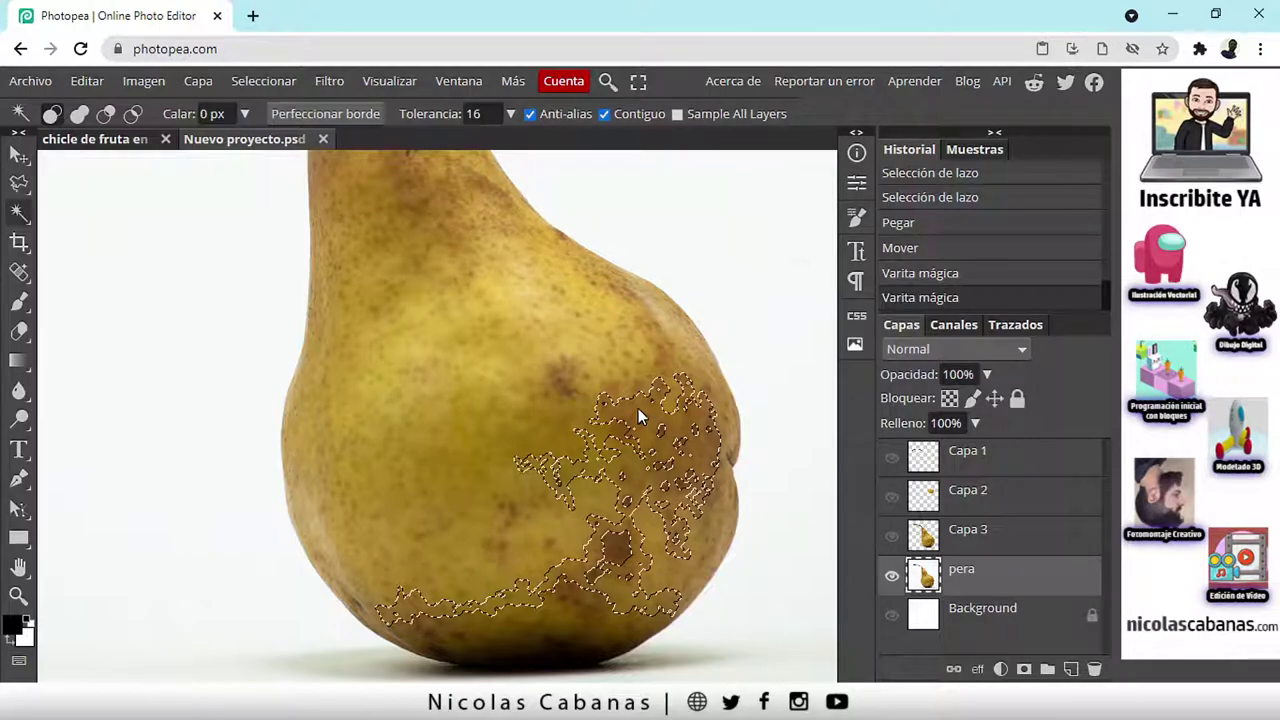
click(529, 296)
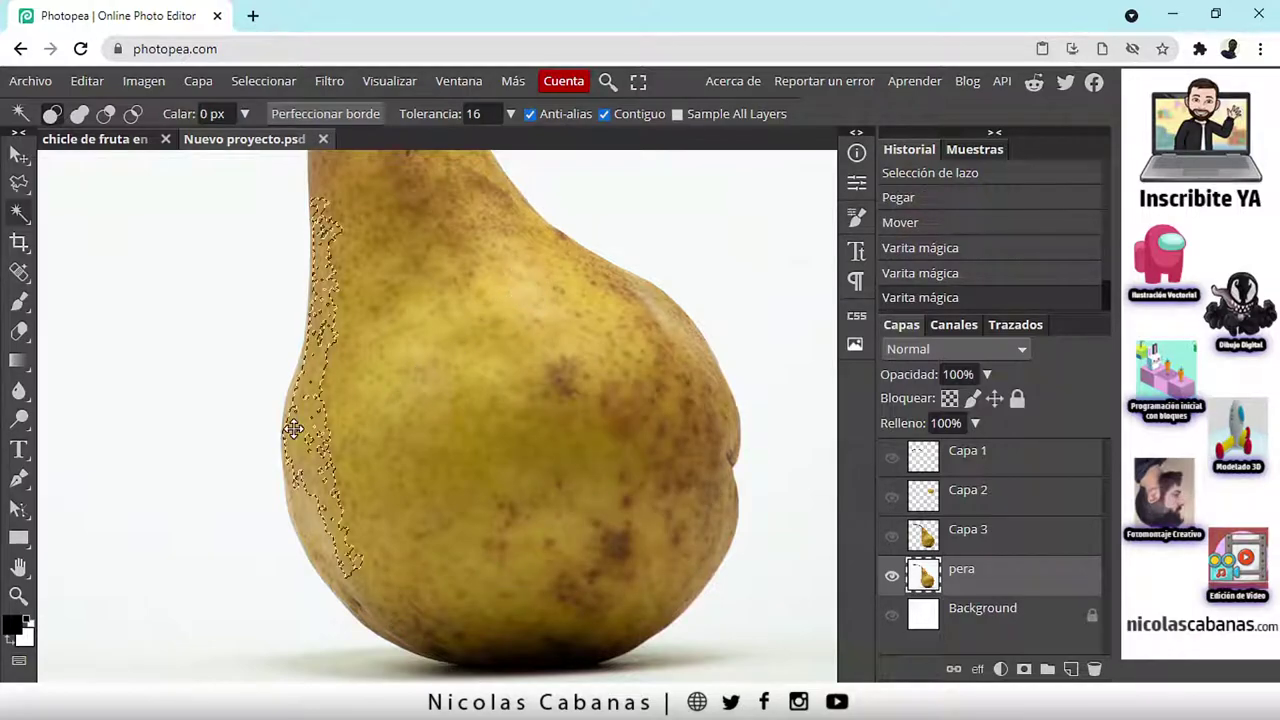
click(293, 429)
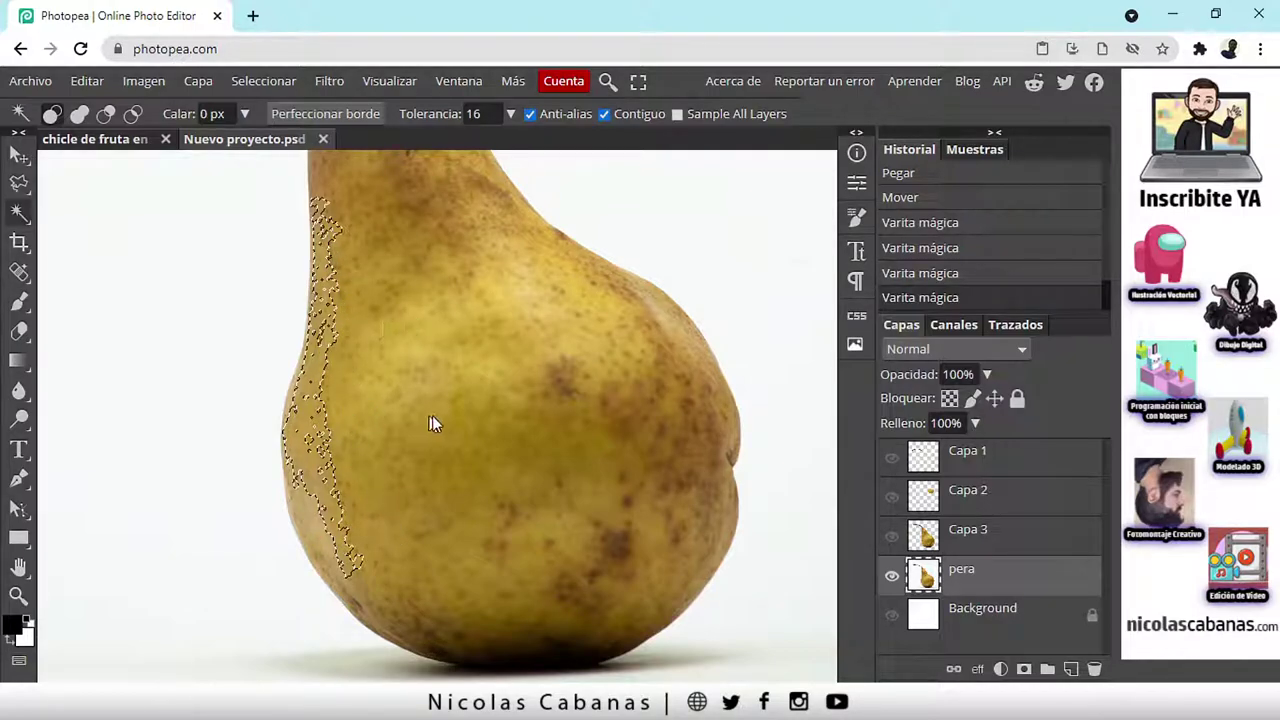
scroll(454, 390, down, 2)
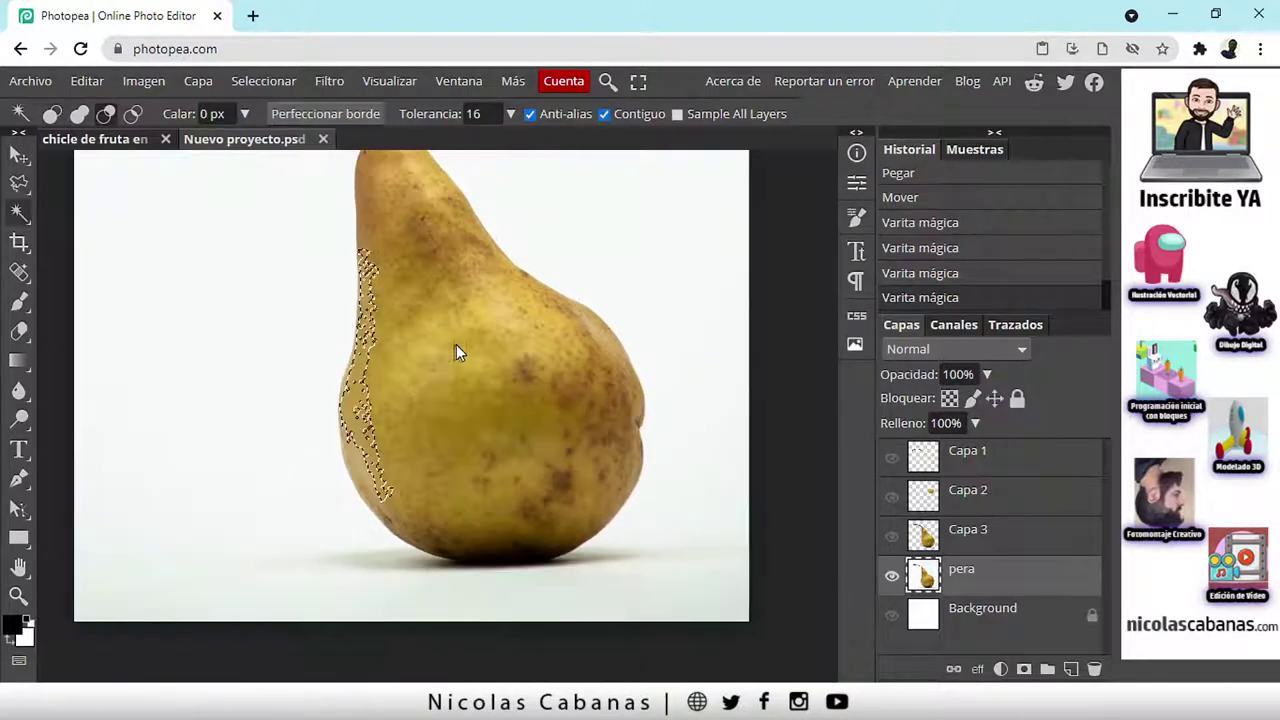
drag(466, 283, 503, 384)
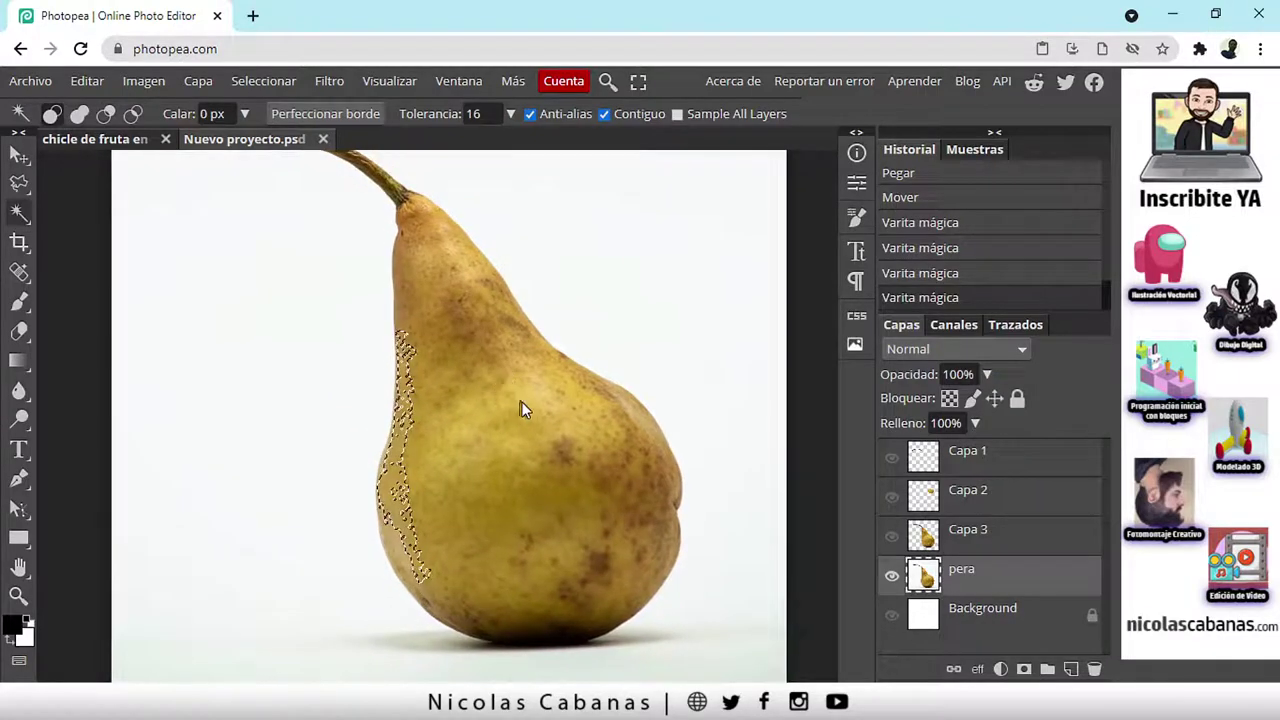
Zoom into the pear's lower body, select its similar yellow-green tones with the Magic Wand at tolerance 16, and inspect the selection's extent.
click(18, 596)
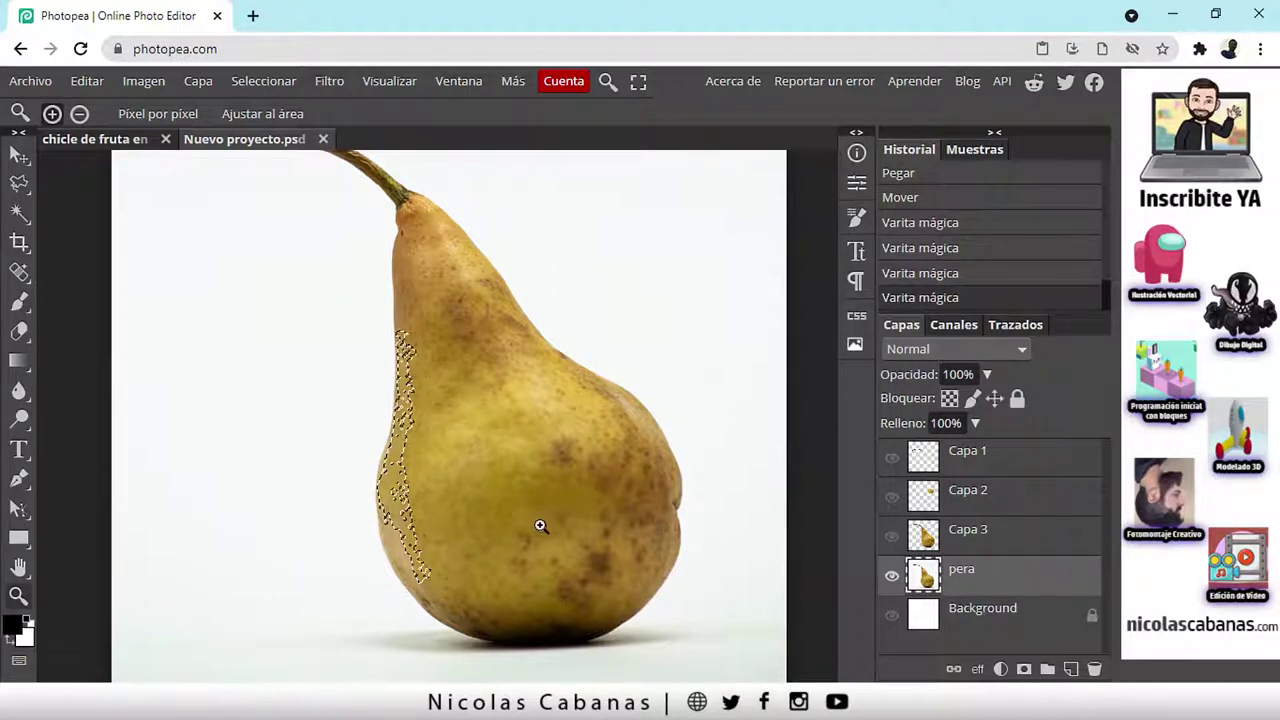
drag(486, 580, 748, 550)
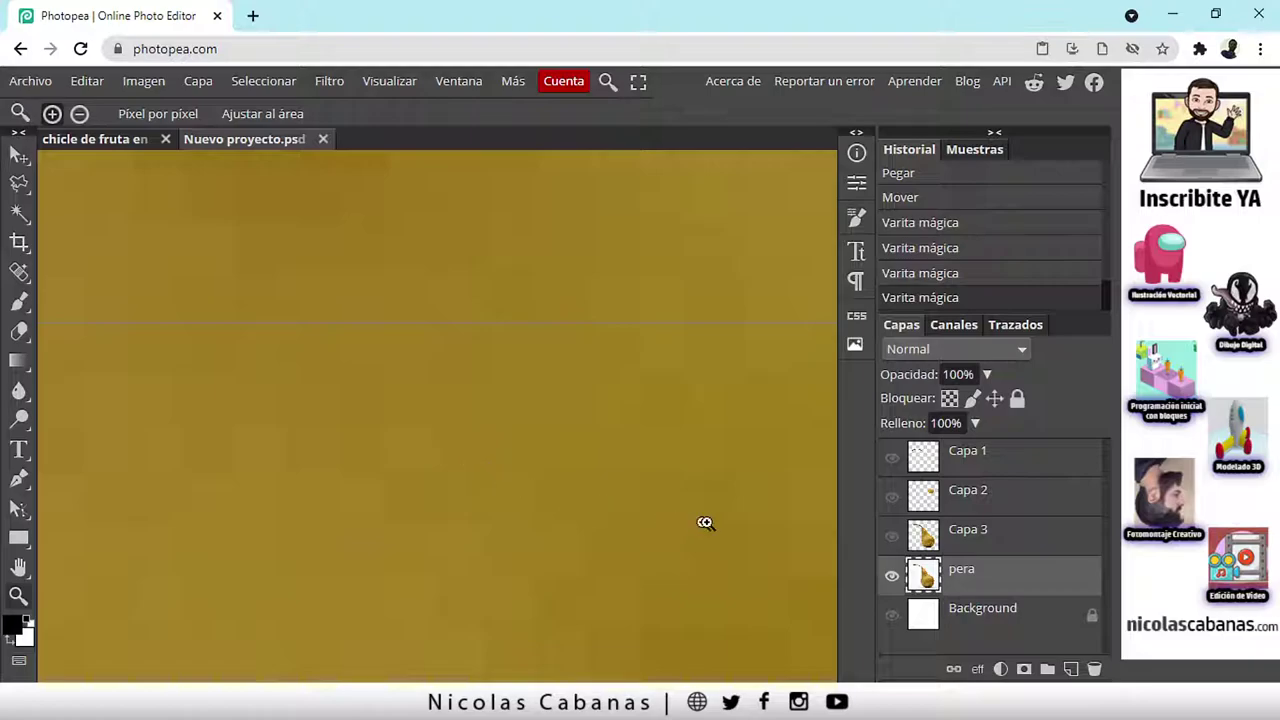
click(18, 214)
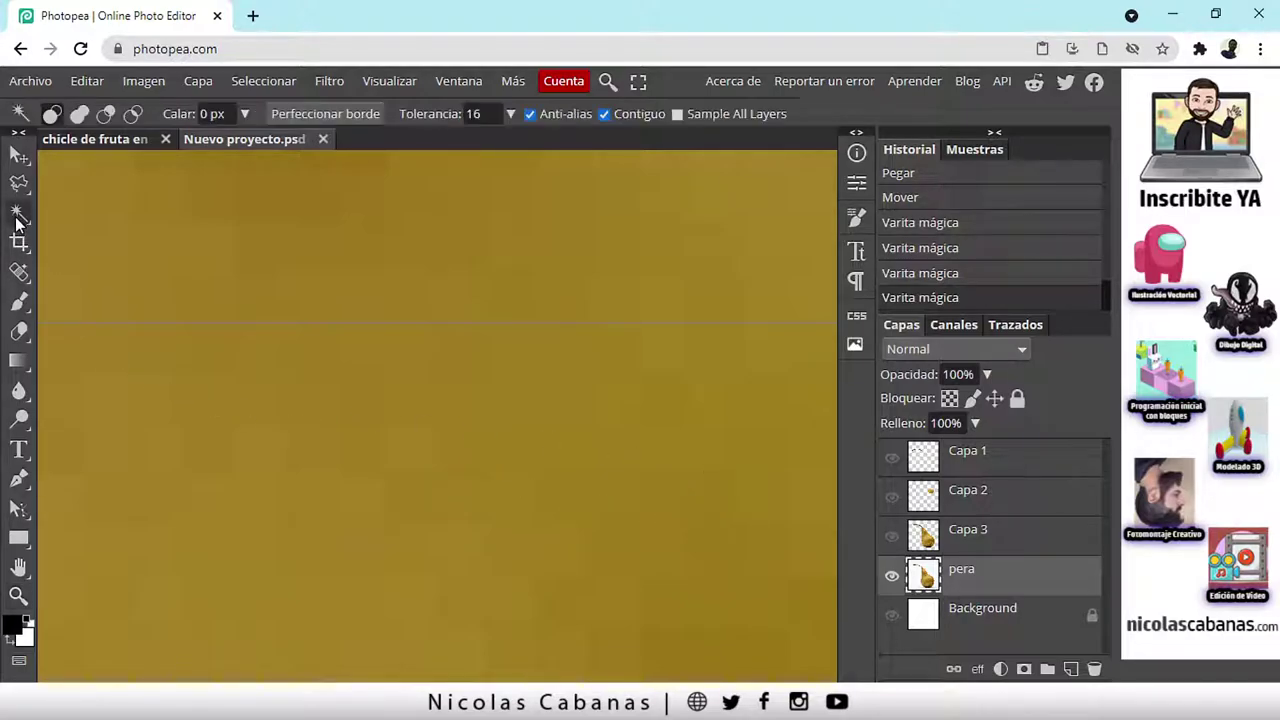
click(408, 445)
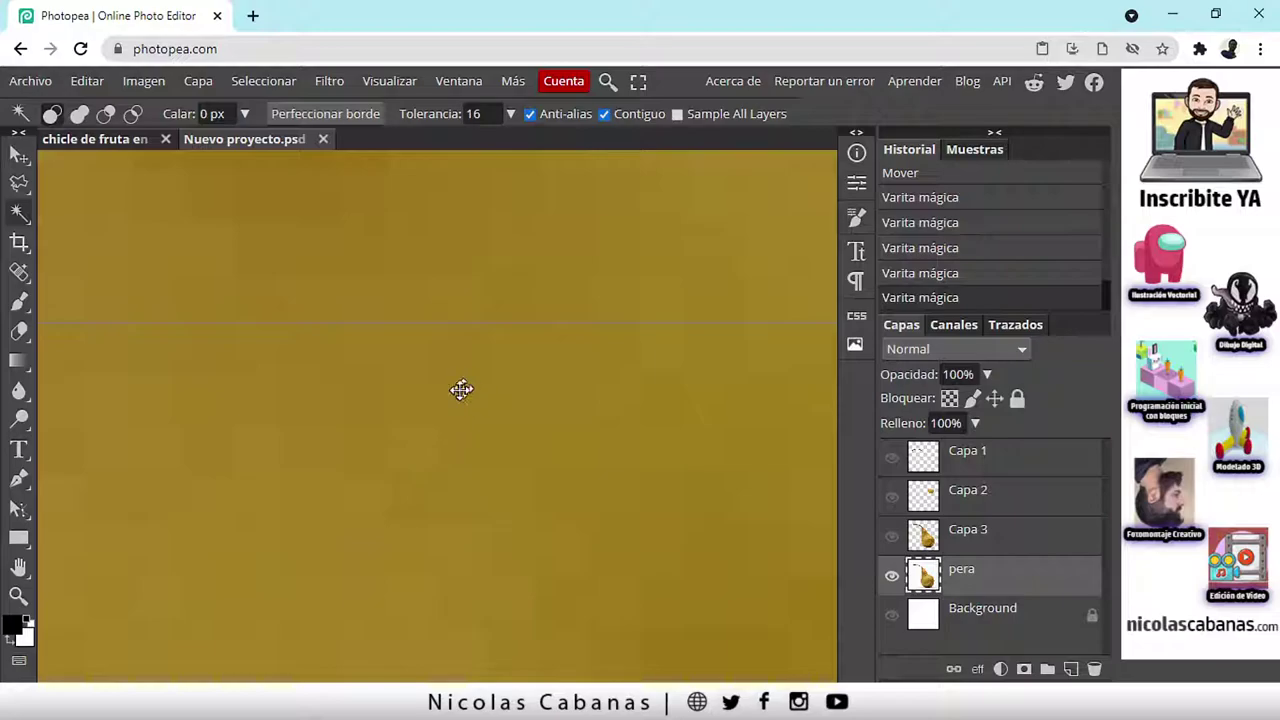
click(18, 596)
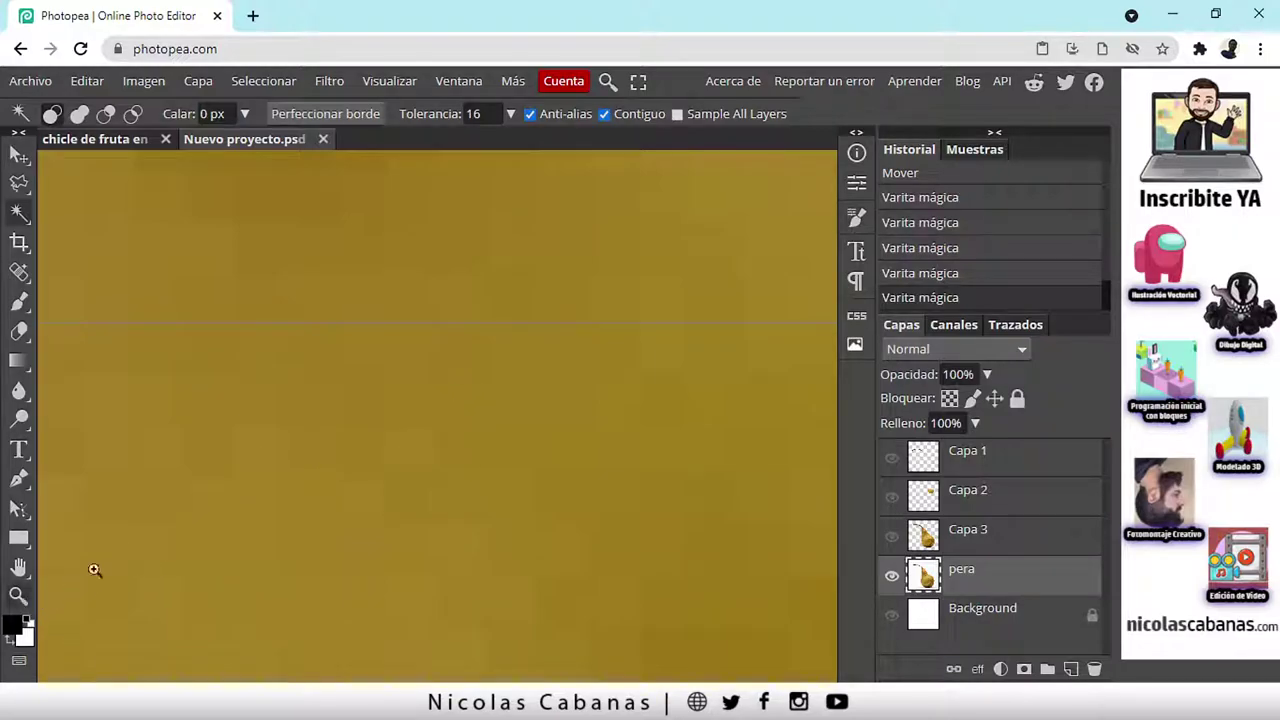
drag(600, 446, 386, 411)
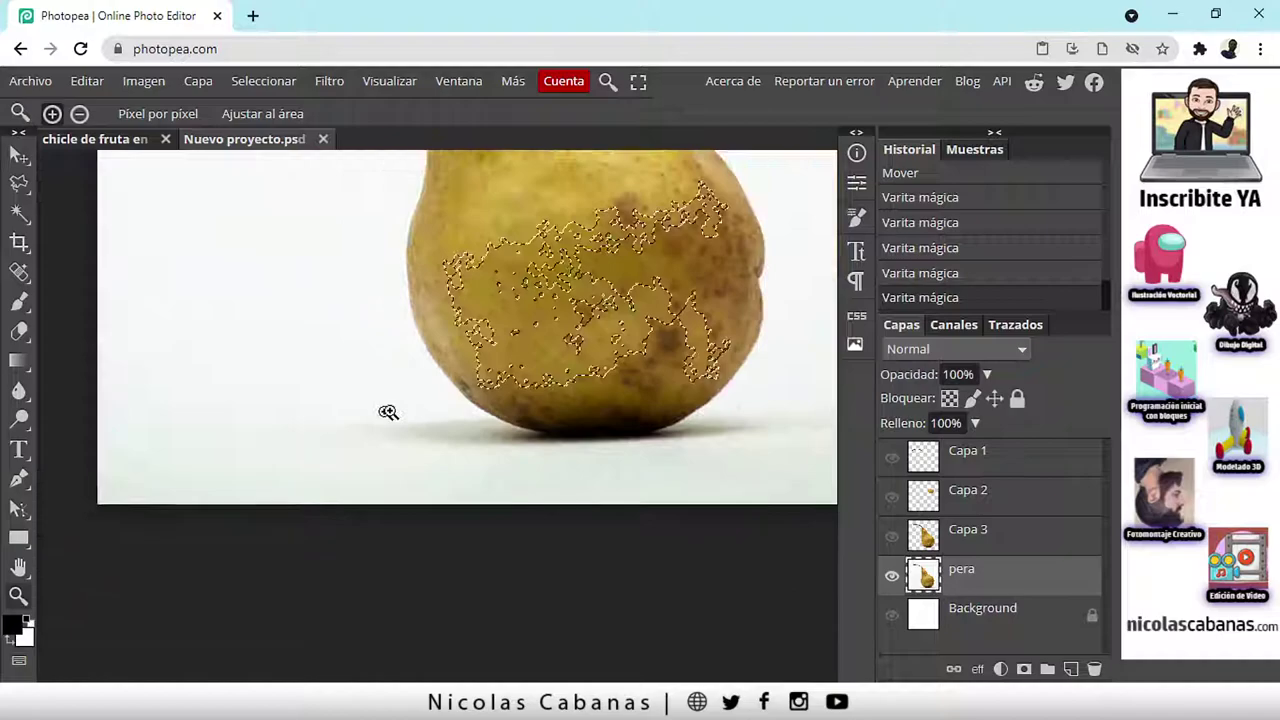
scroll(770, 345, up, 3)
scroll(660, 445, up, 2)
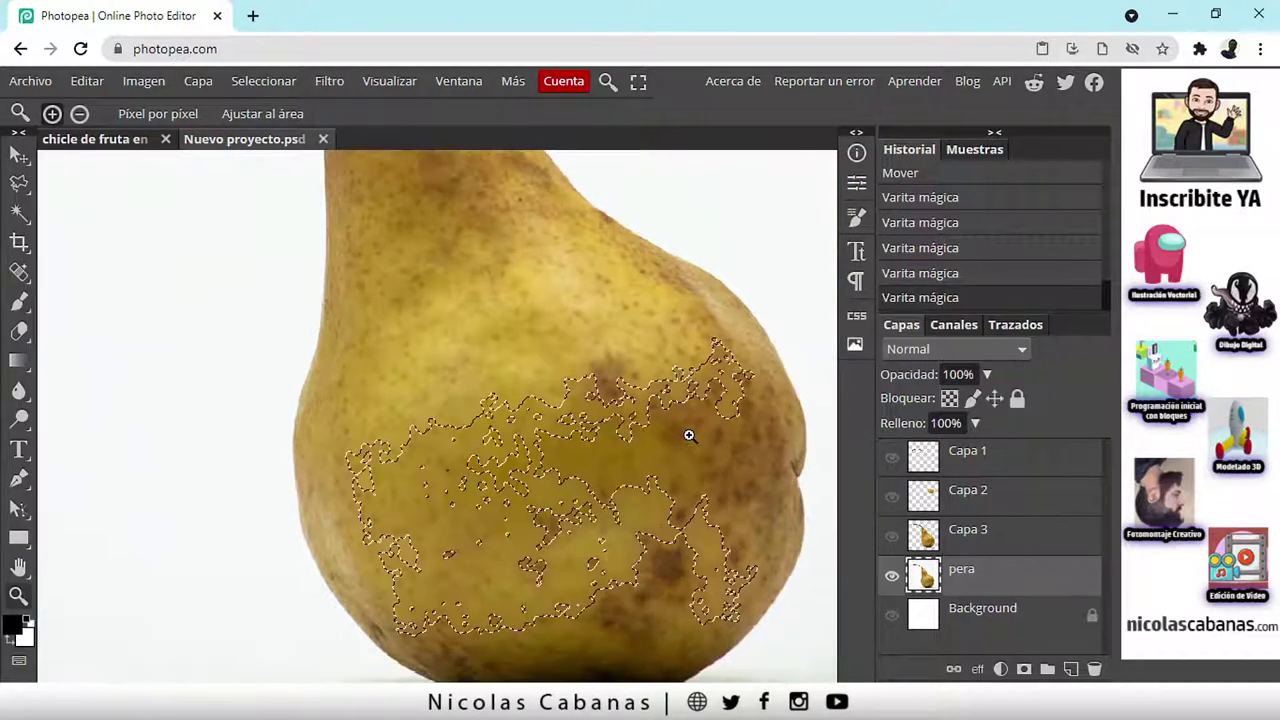
scroll(670, 436, down, 4)
scroll(769, 380, up, 1)
scroll(769, 388, down, 1)
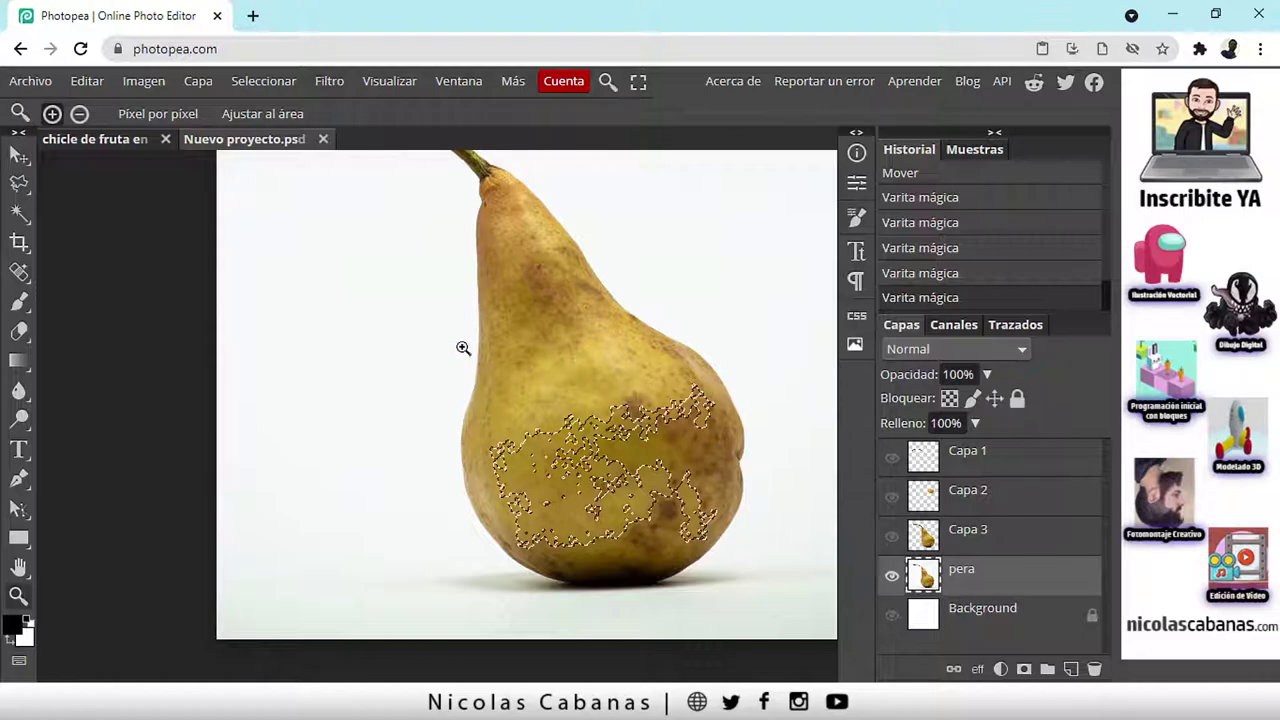
Deselect the pear area and select the white background with the Magic Wand at tolerance 16, adding the floor area beneath the pear.
click(21, 213)
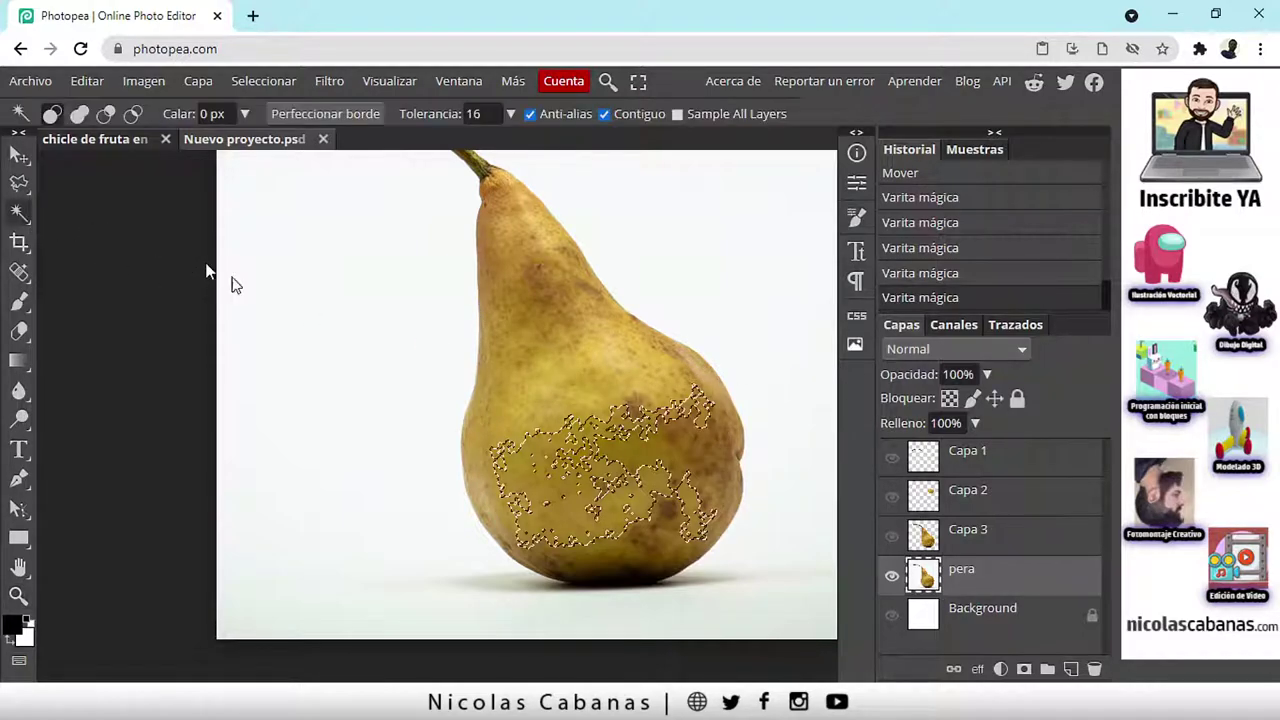
drag(600, 366, 543, 429)
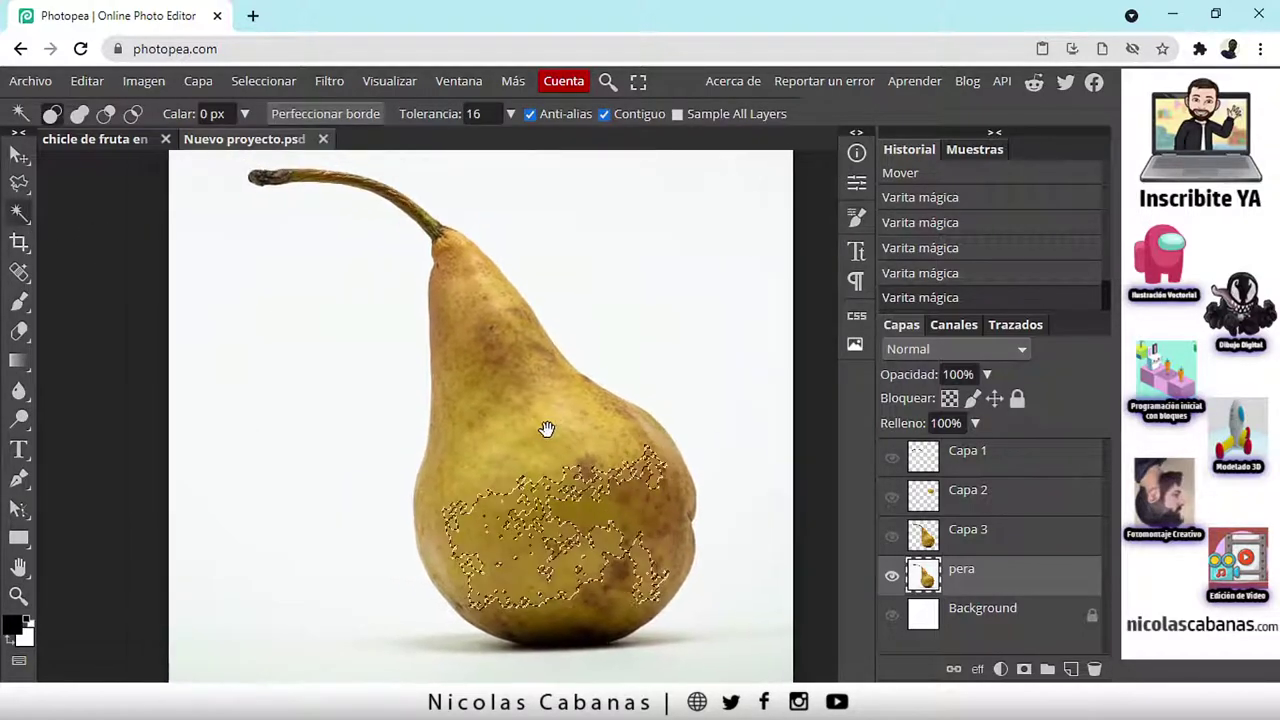
scroll(495, 395, down, 3)
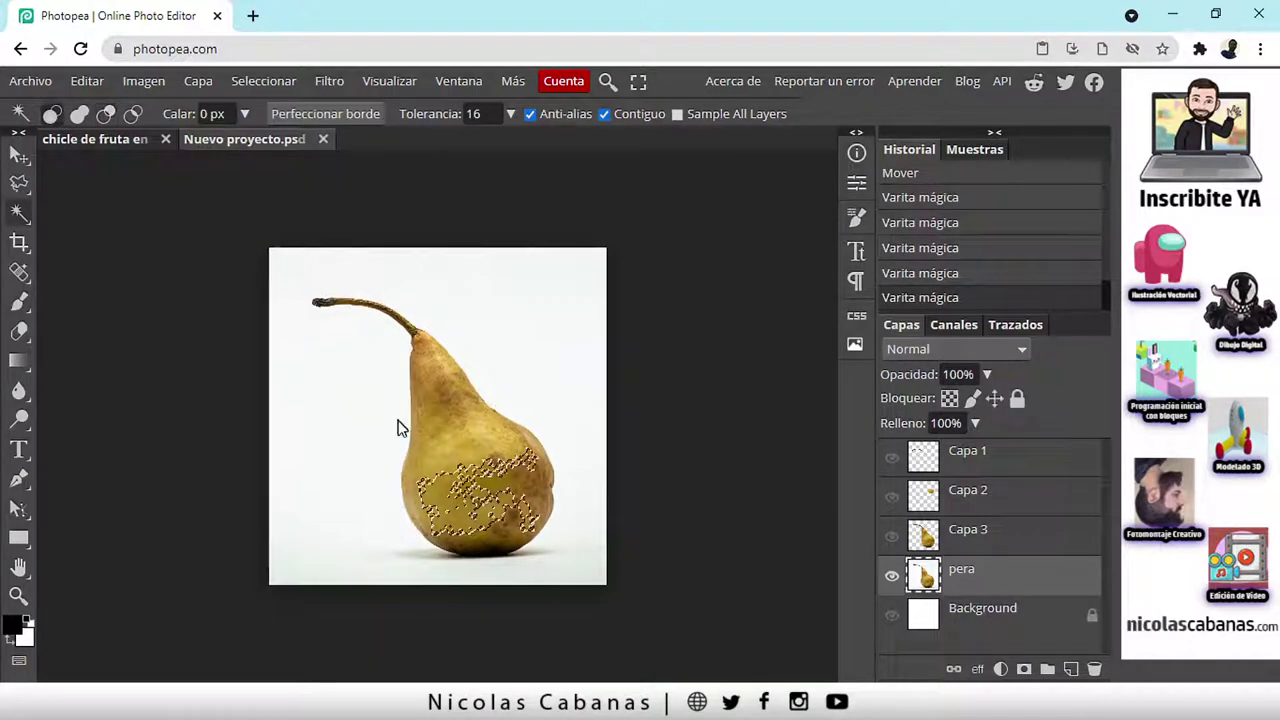
scroll(394, 429, up, 2)
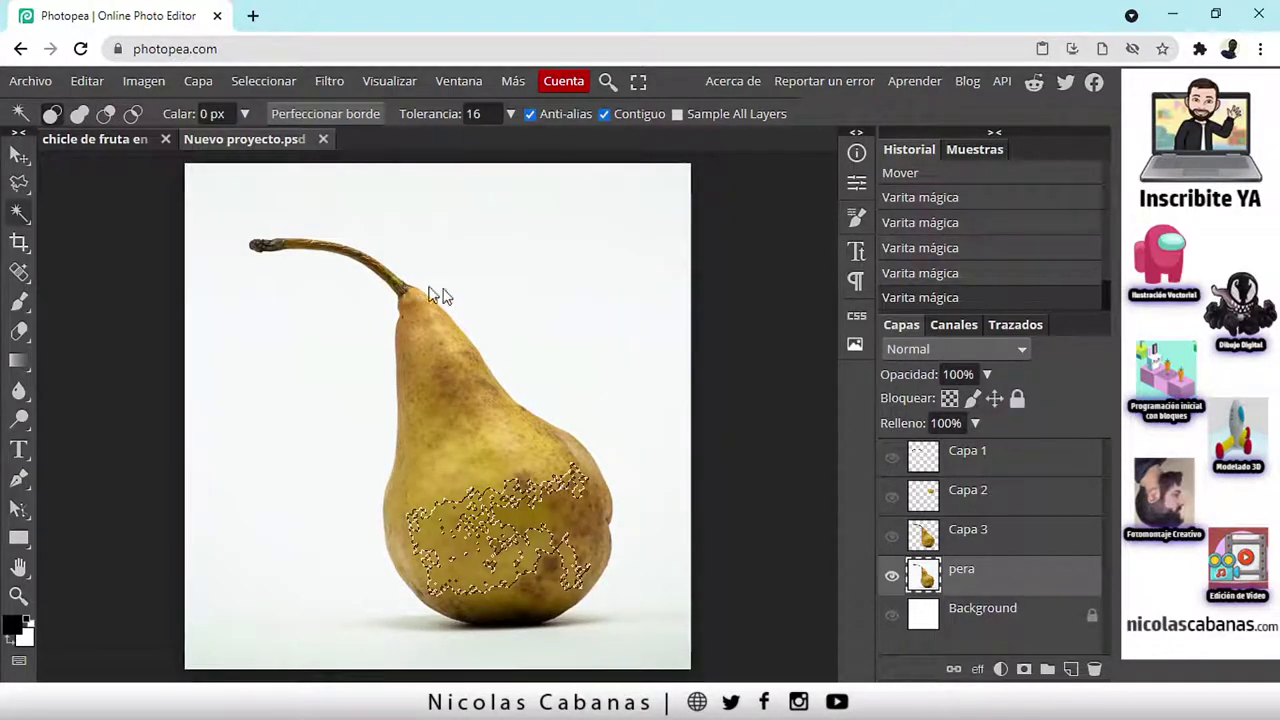
click(265, 79)
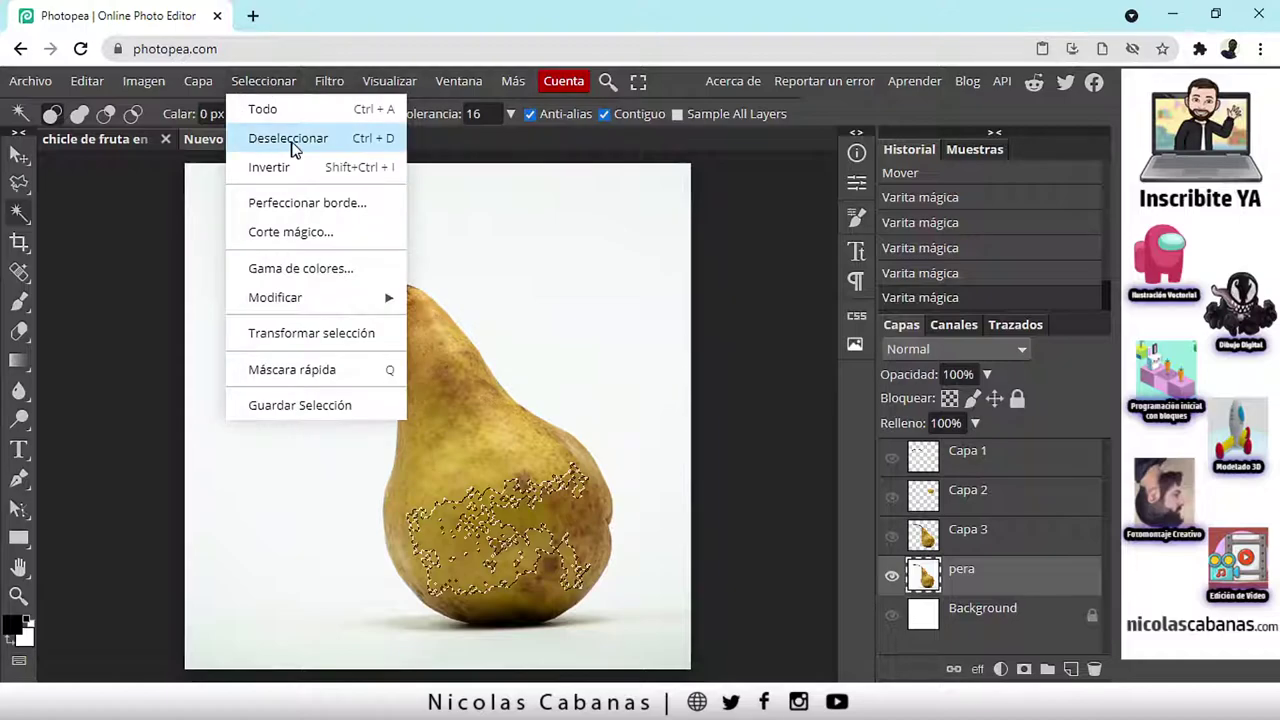
click(340, 155)
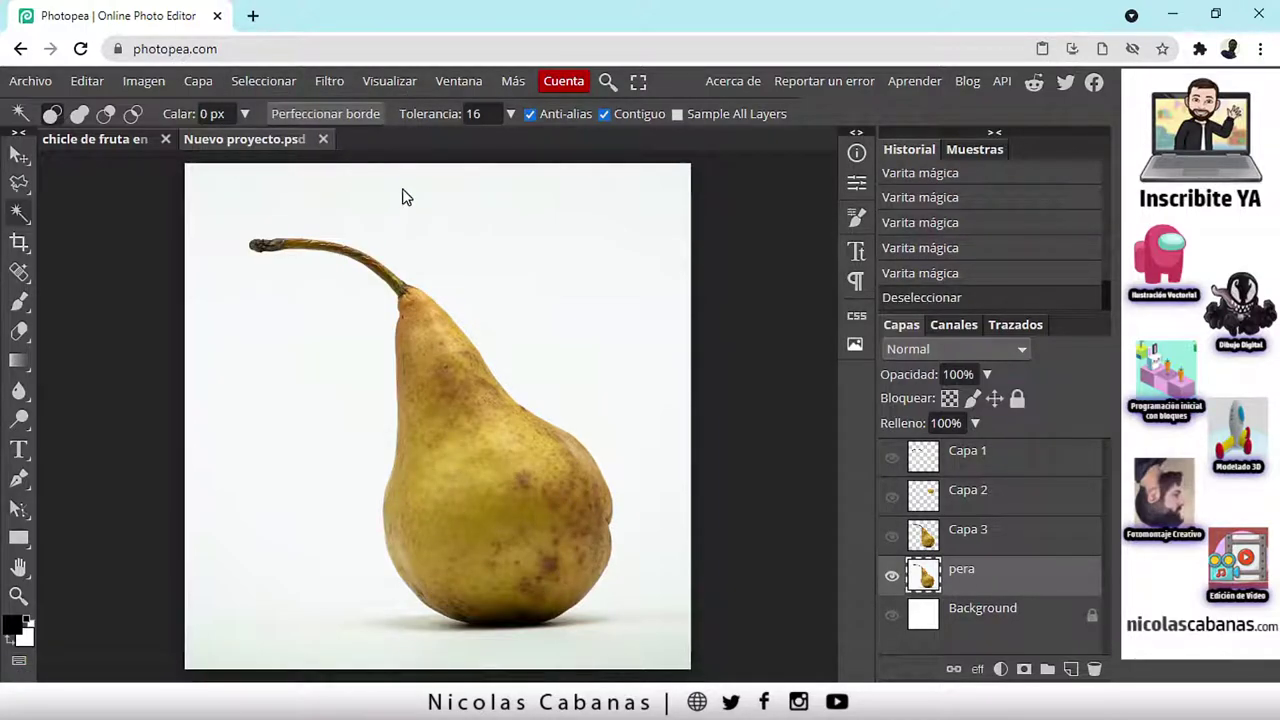
click(570, 208)
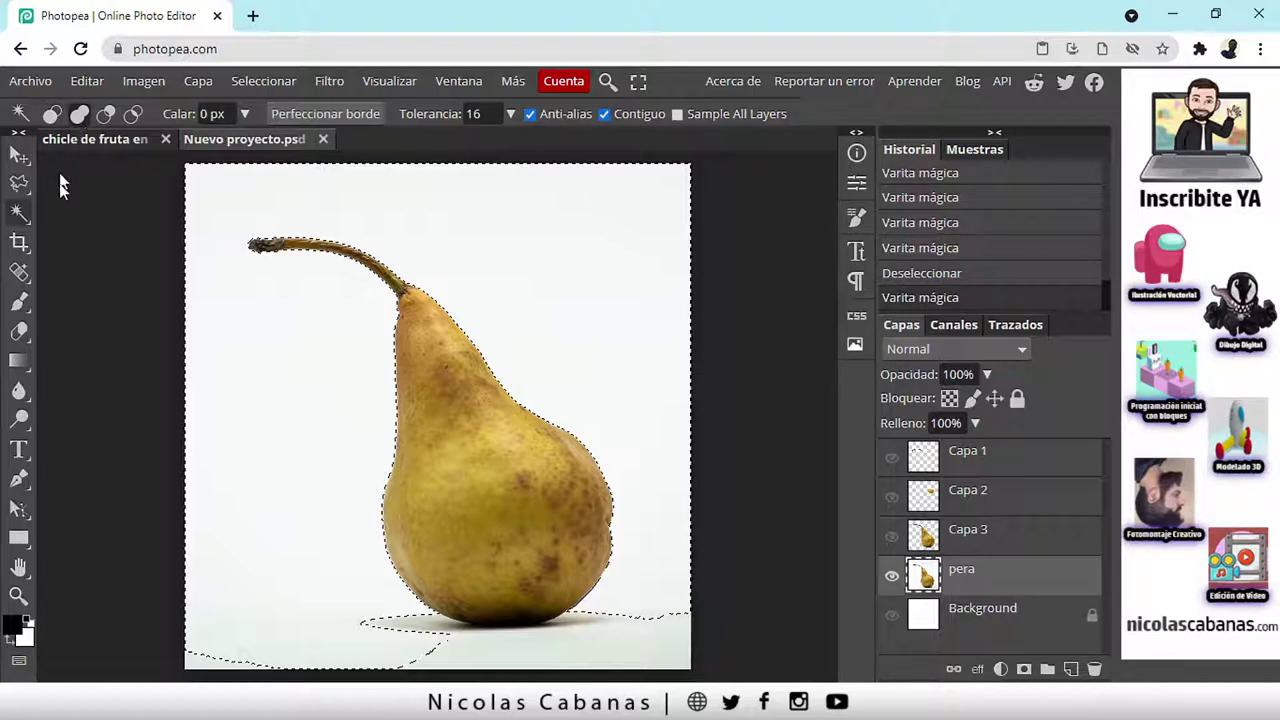
click(198, 660)
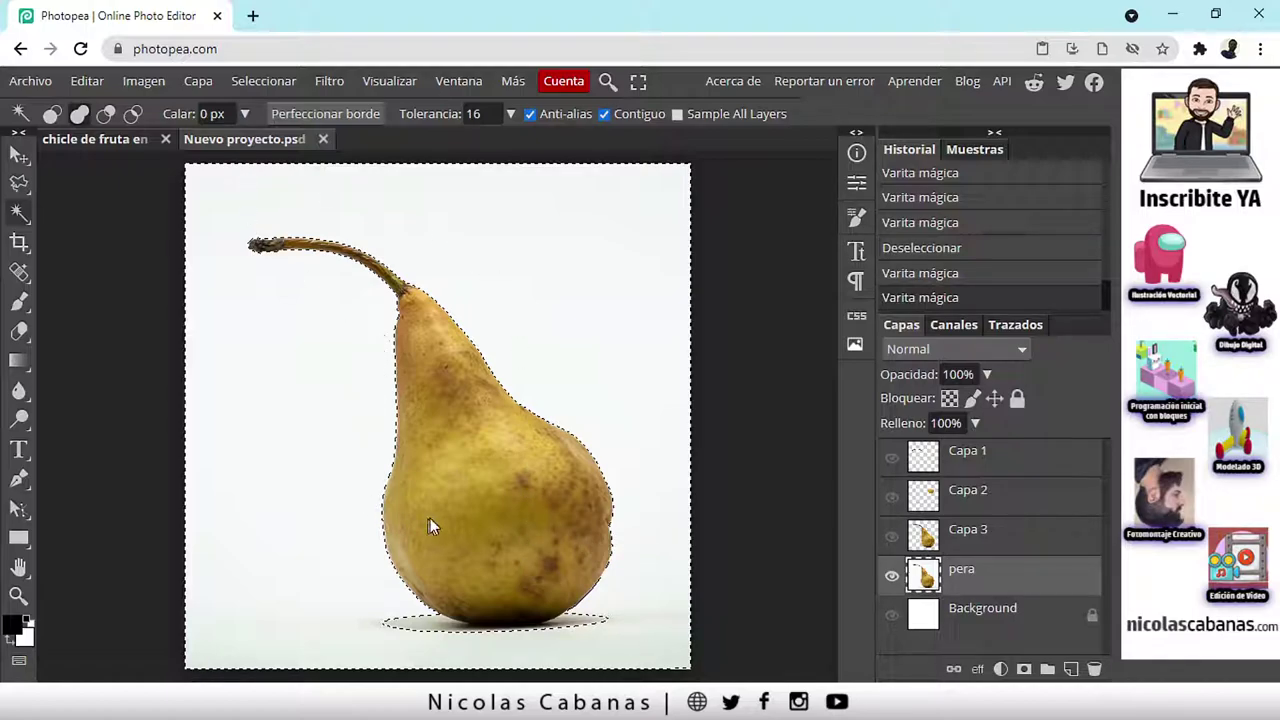
Add the shadow areas on both sides of and beneath the pear's base to the background selection with the Magic Wand.
scroll(474, 648, up, 5)
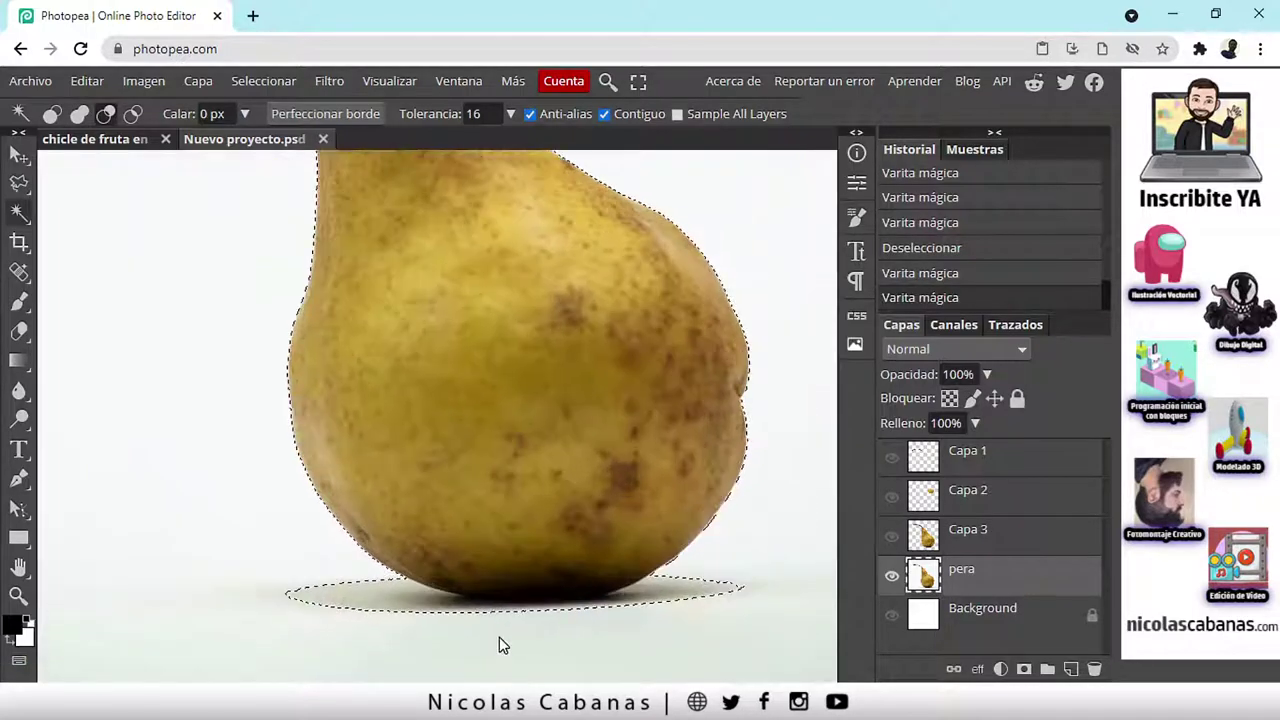
scroll(533, 636, down, 4)
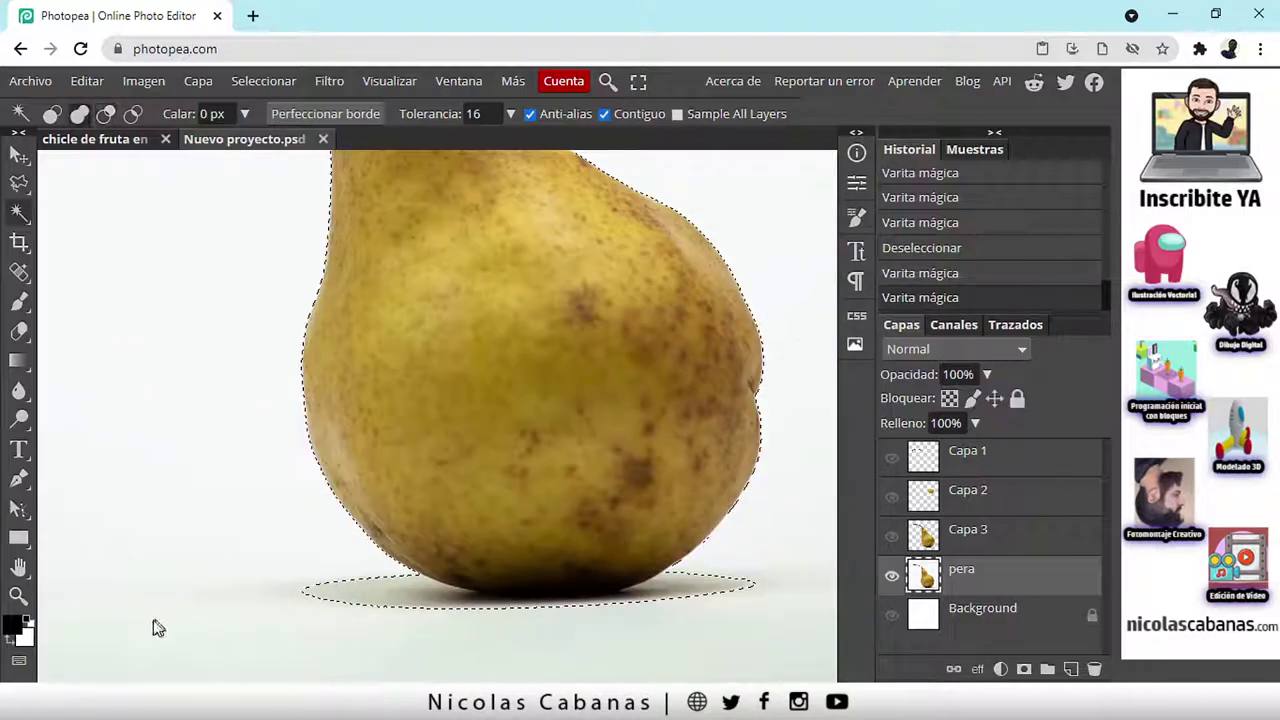
click(18, 596)
click(686, 600)
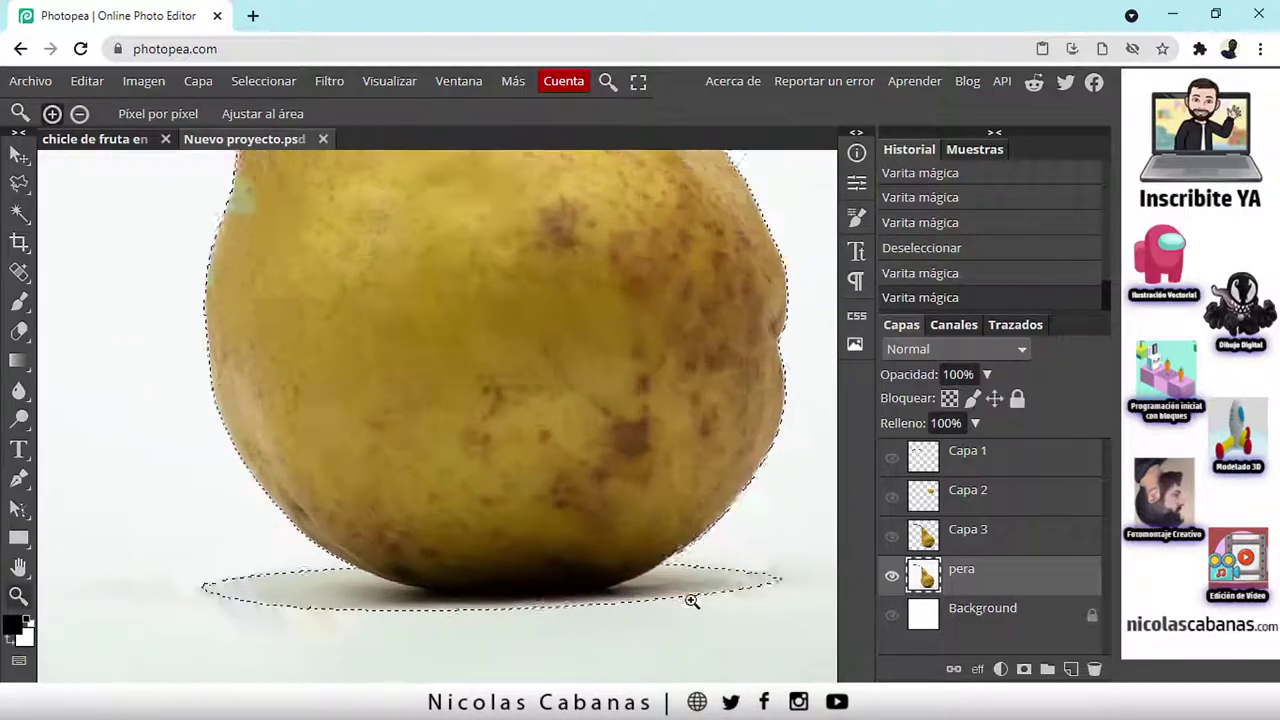
drag(683, 598, 690, 593)
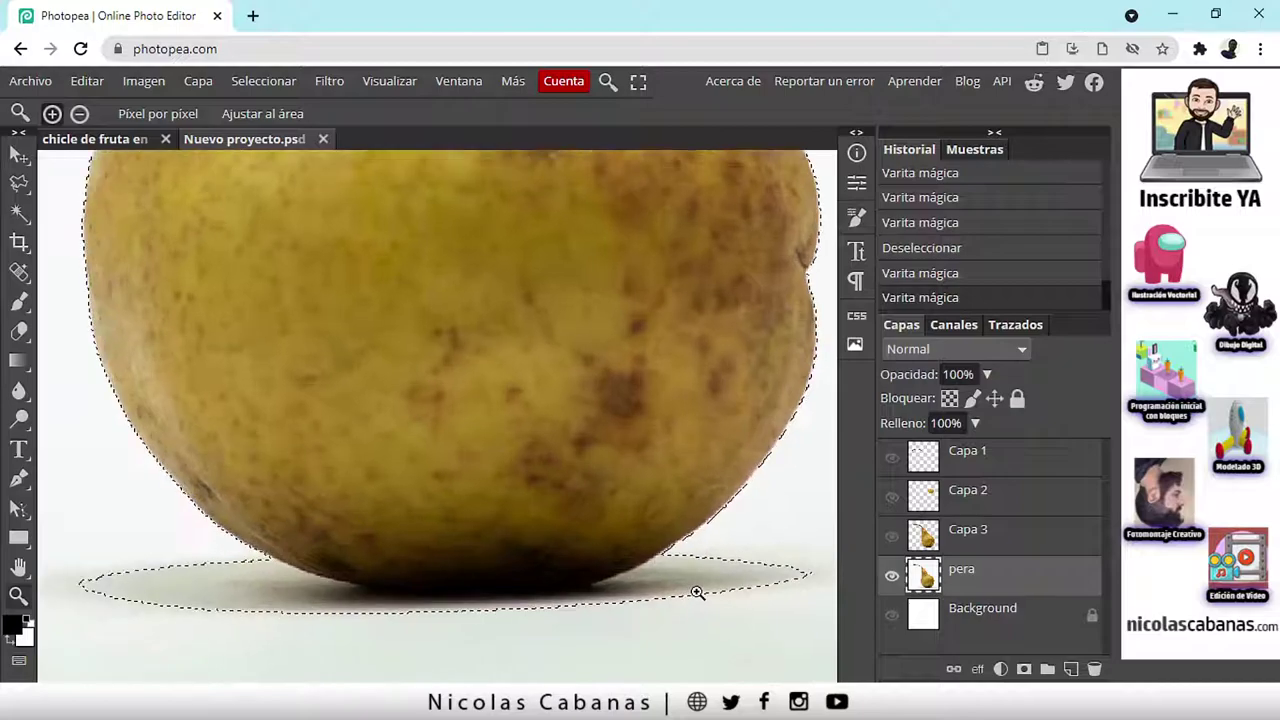
click(19, 213)
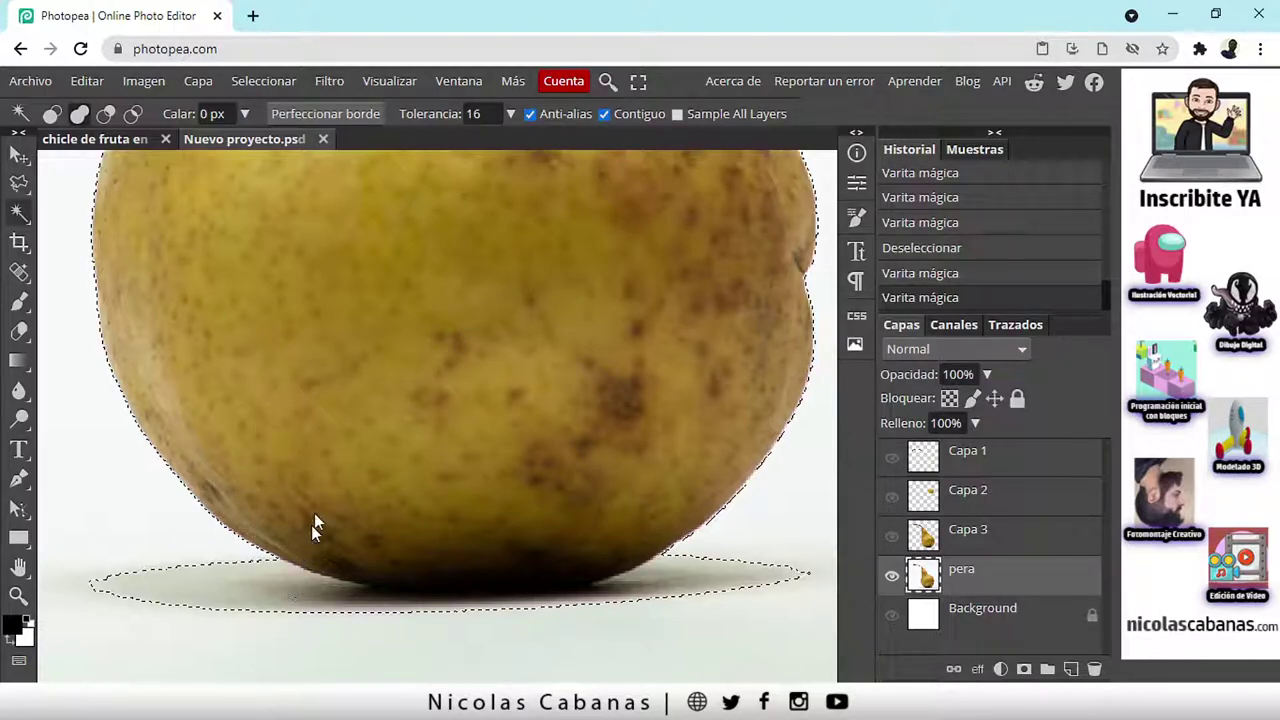
click(101, 594)
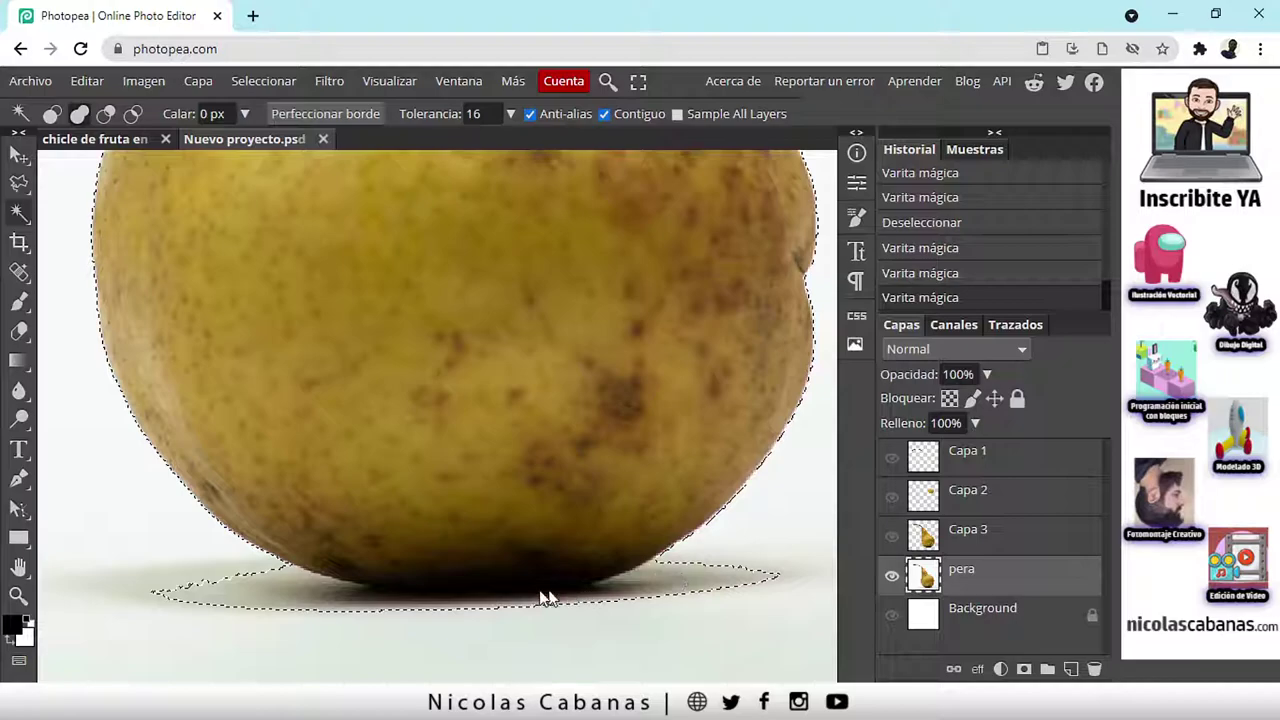
click(173, 601)
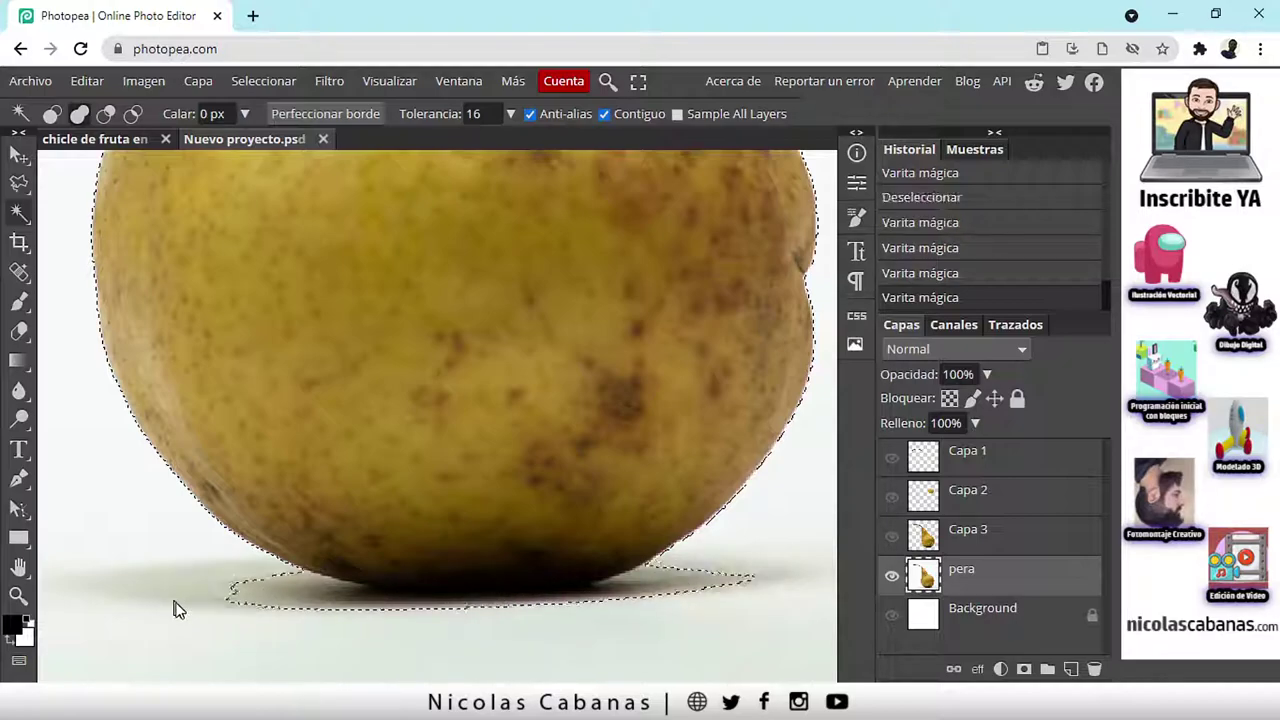
click(255, 605)
click(730, 588)
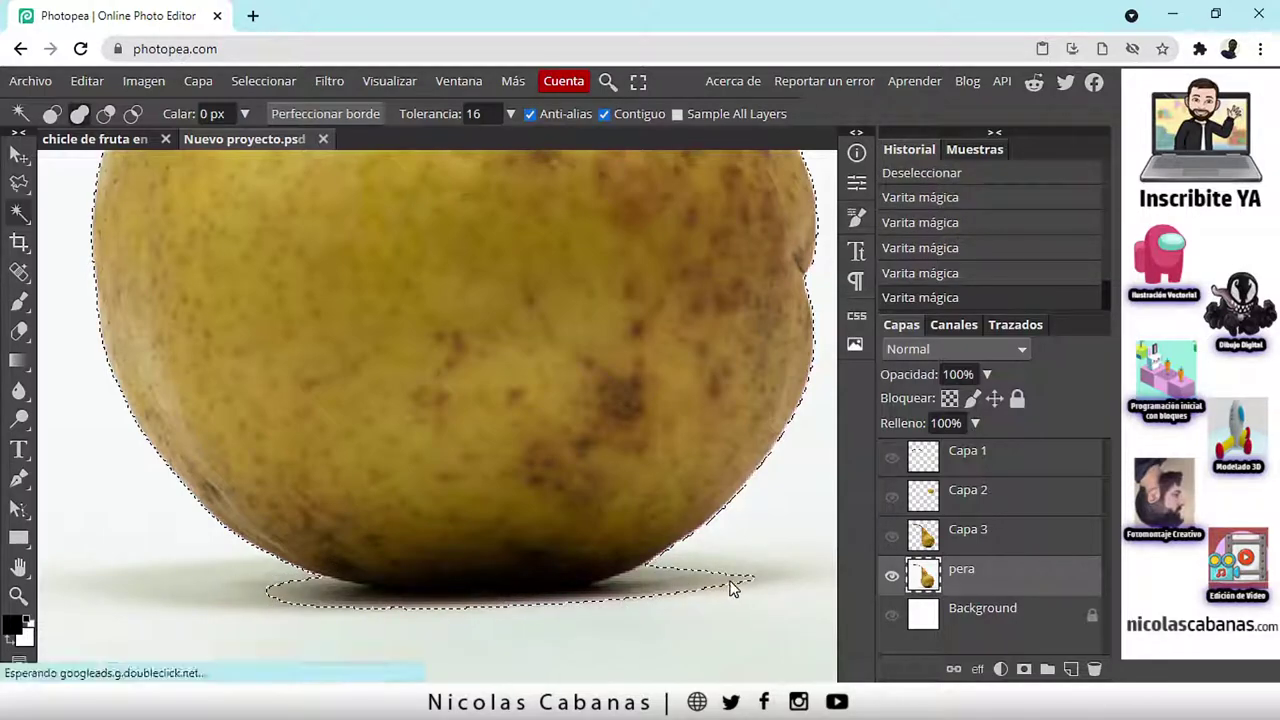
click(277, 603)
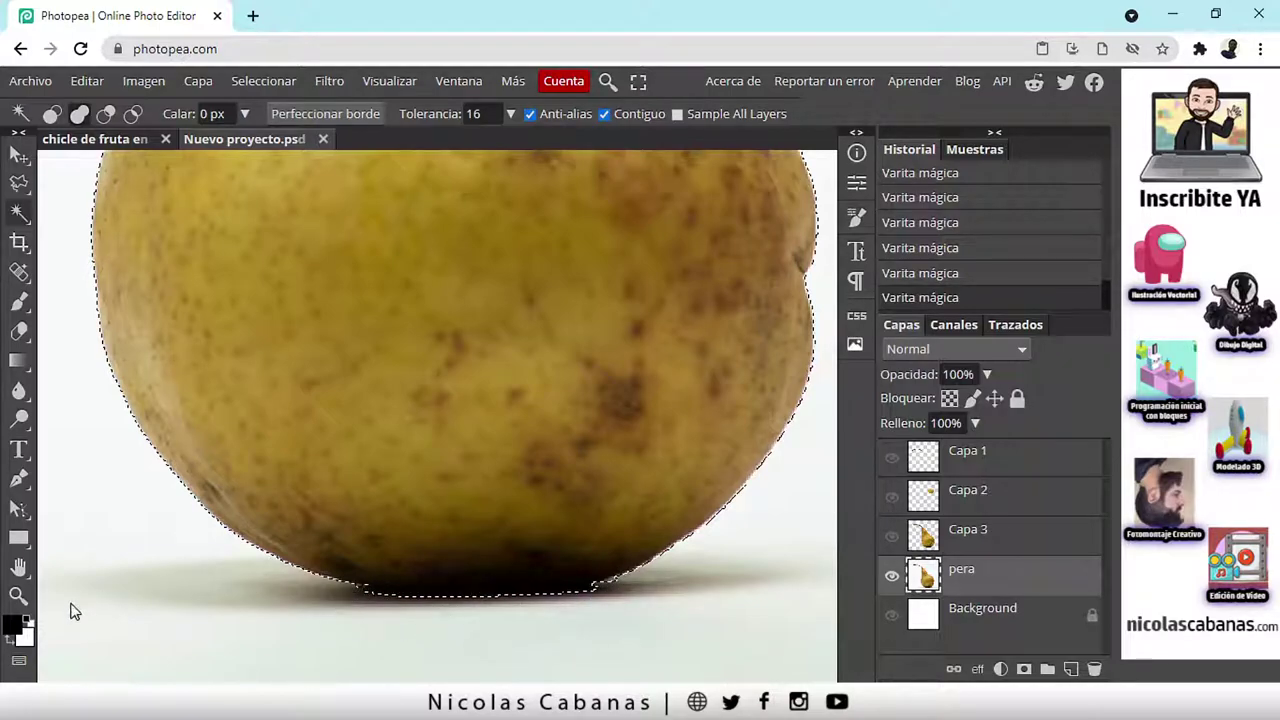
Examine the selection edge along the pear's dark base up close and around the whole pear, making the polygonal lasso the active tool.
click(18, 596)
drag(489, 623, 607, 607)
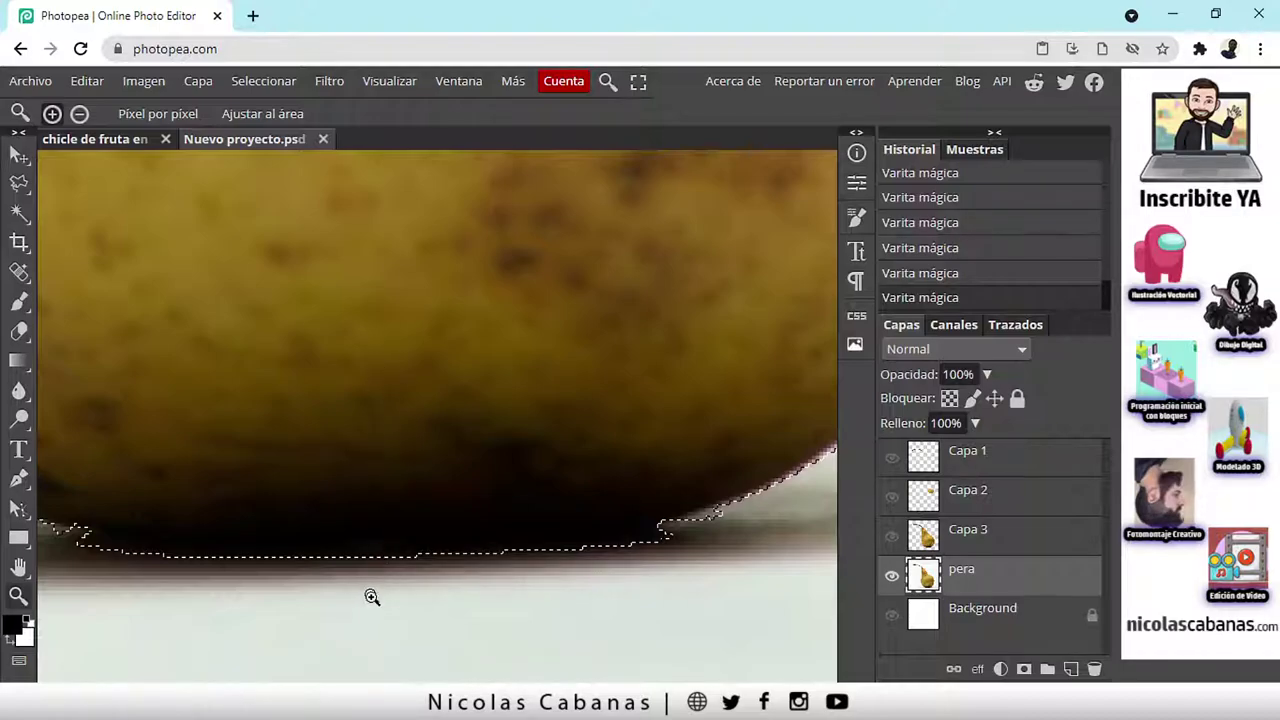
drag(420, 551, 494, 545)
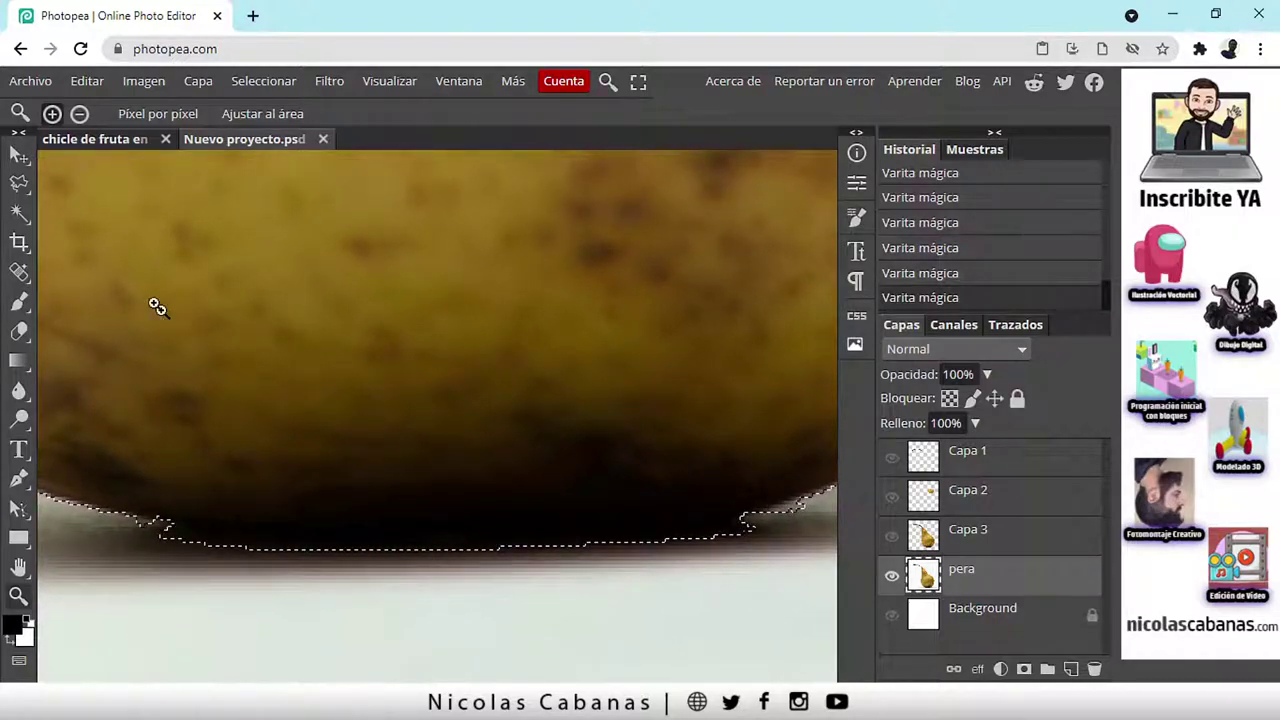
click(17, 215)
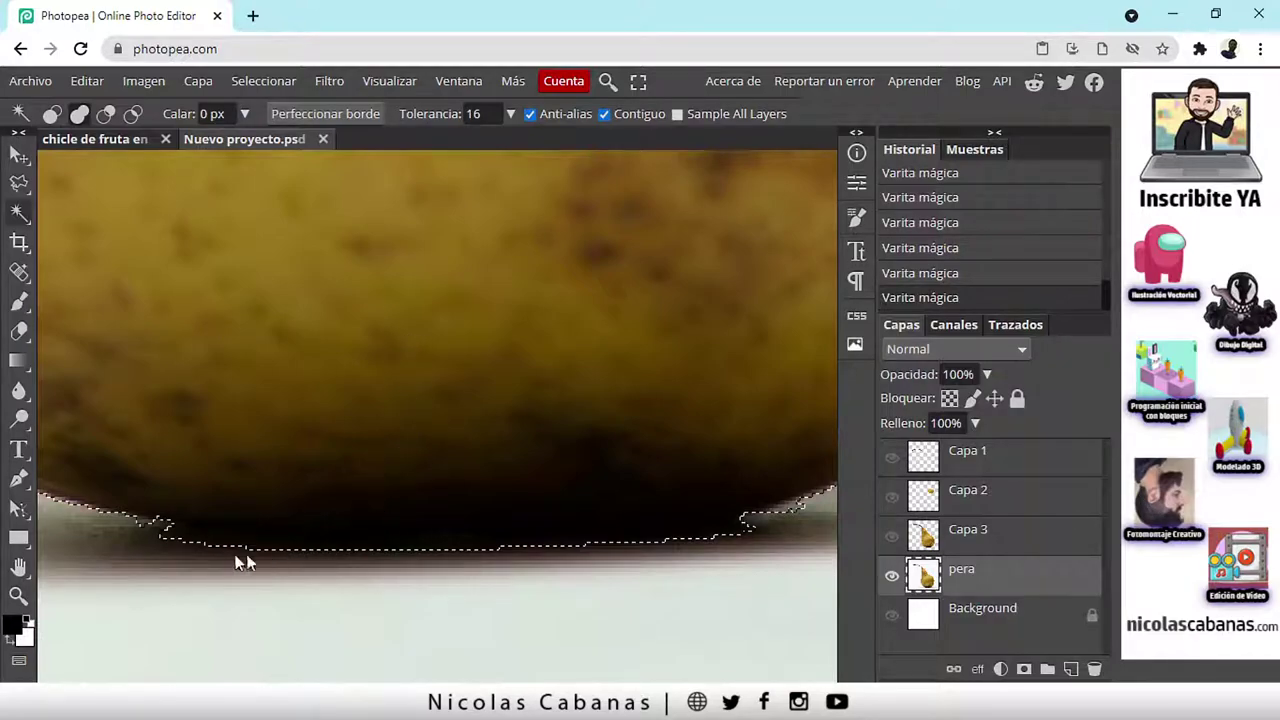
right_click(15, 192)
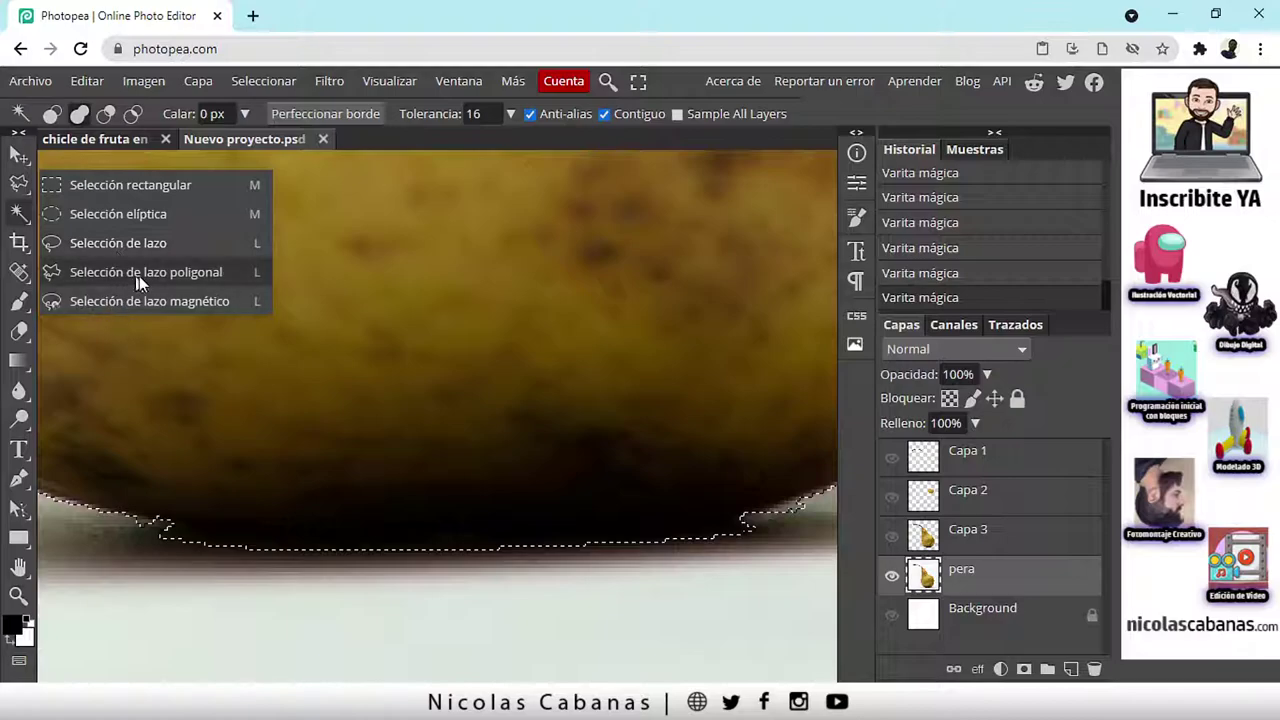
click(205, 272)
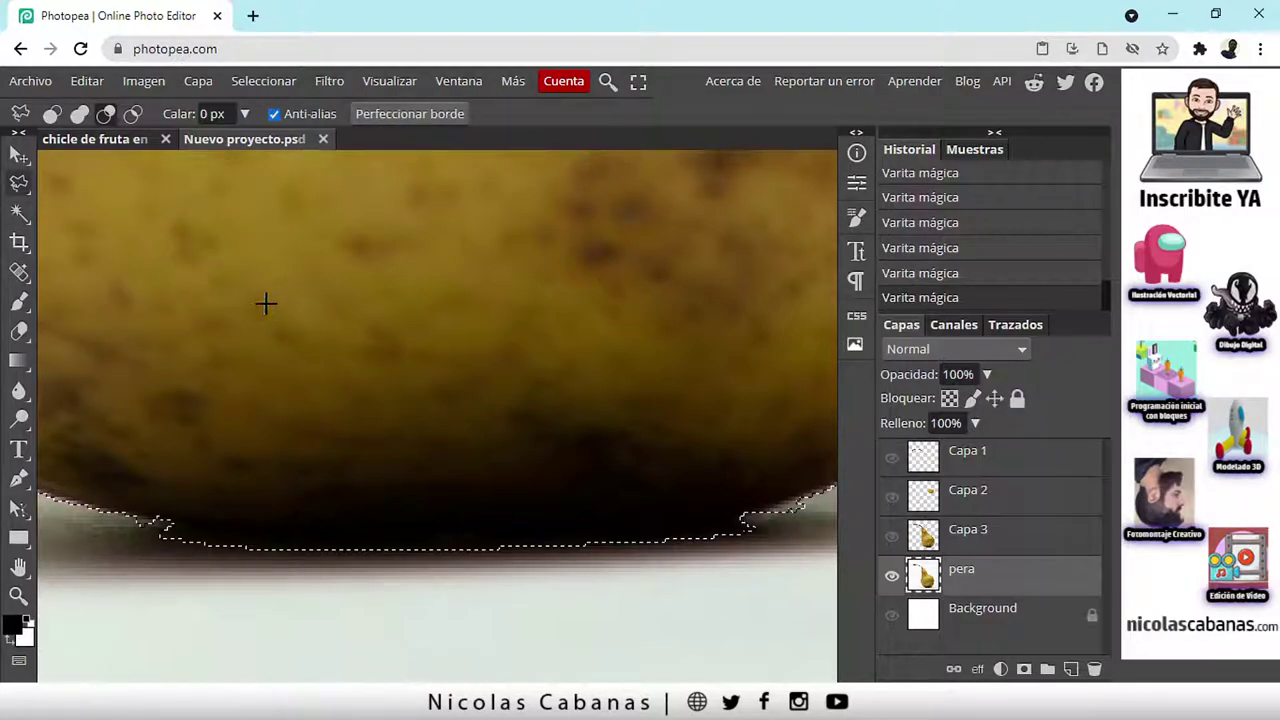
scroll(493, 422, down, 3)
scroll(493, 422, down, 5)
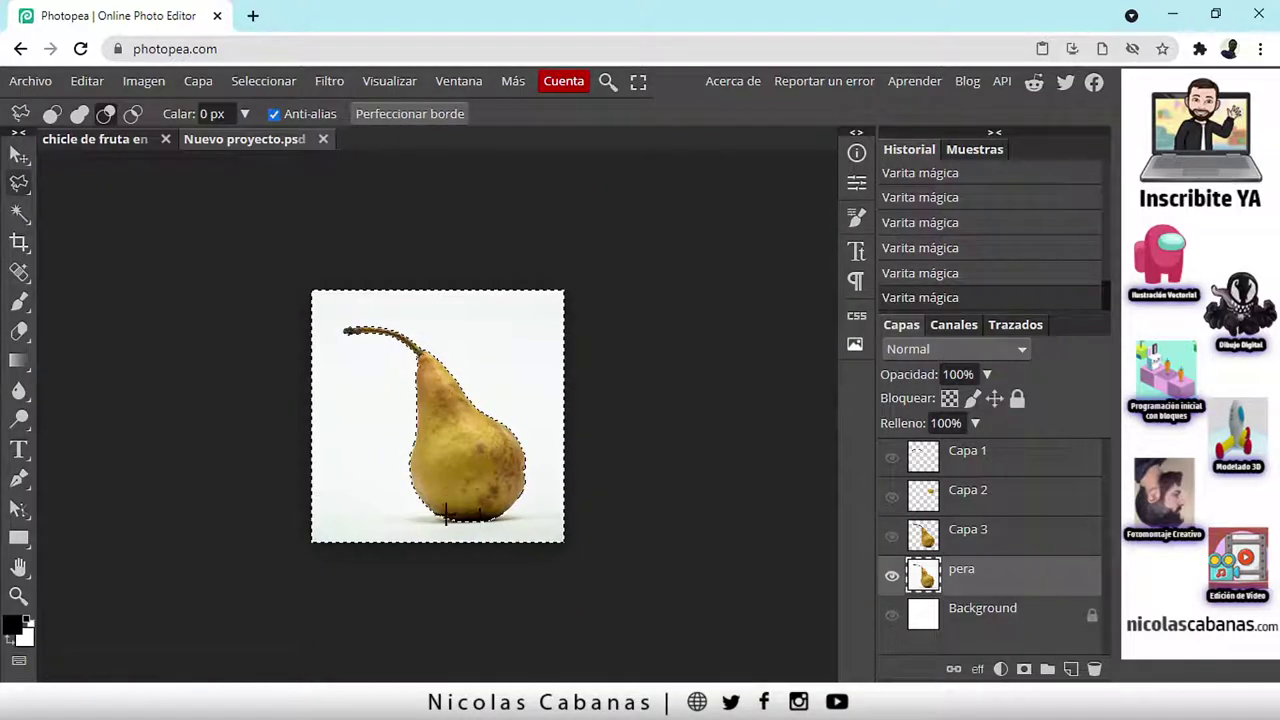
scroll(446, 513, up, 3)
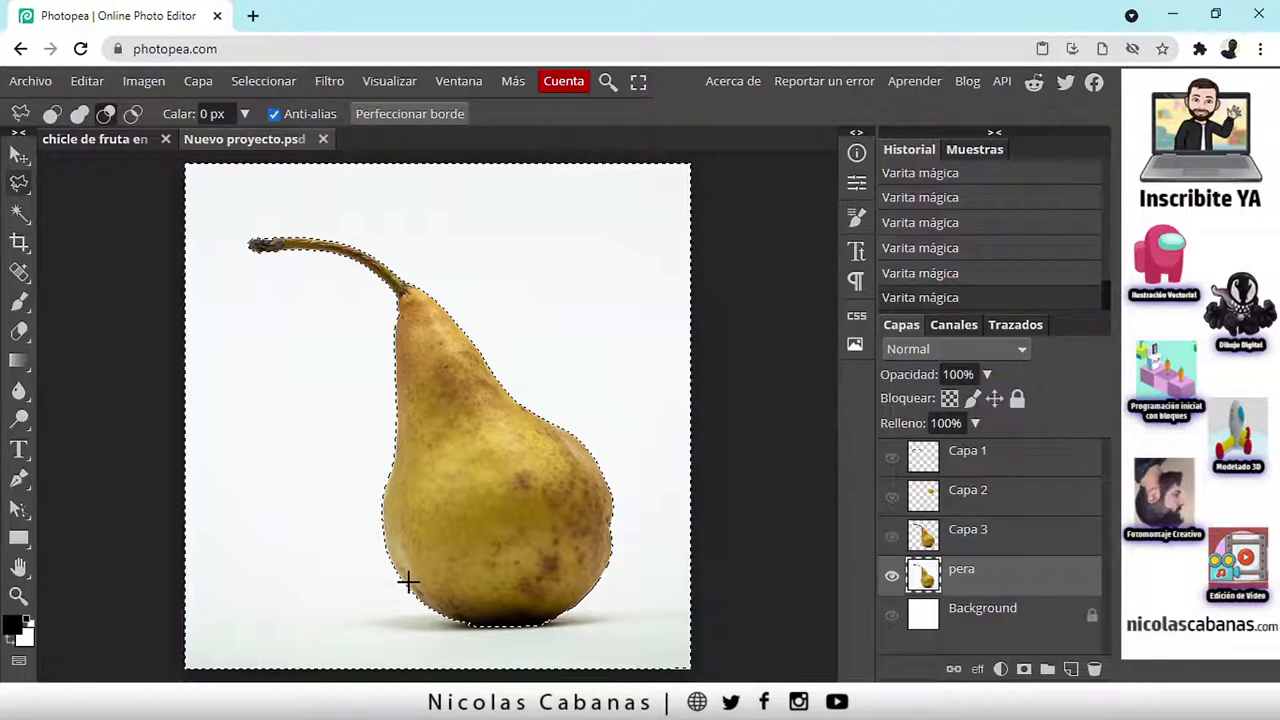
Try clearing the selected background from the pera layer, and undo the clearing.
key(Delete)
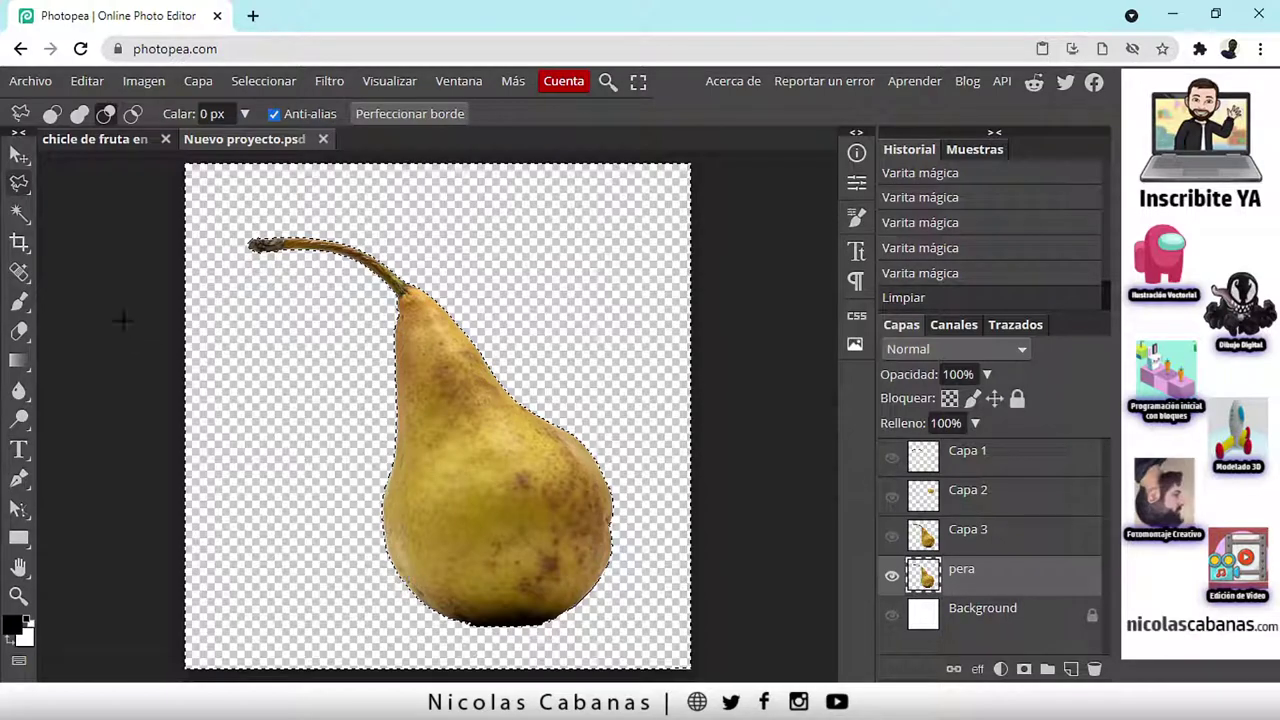
click(80, 81)
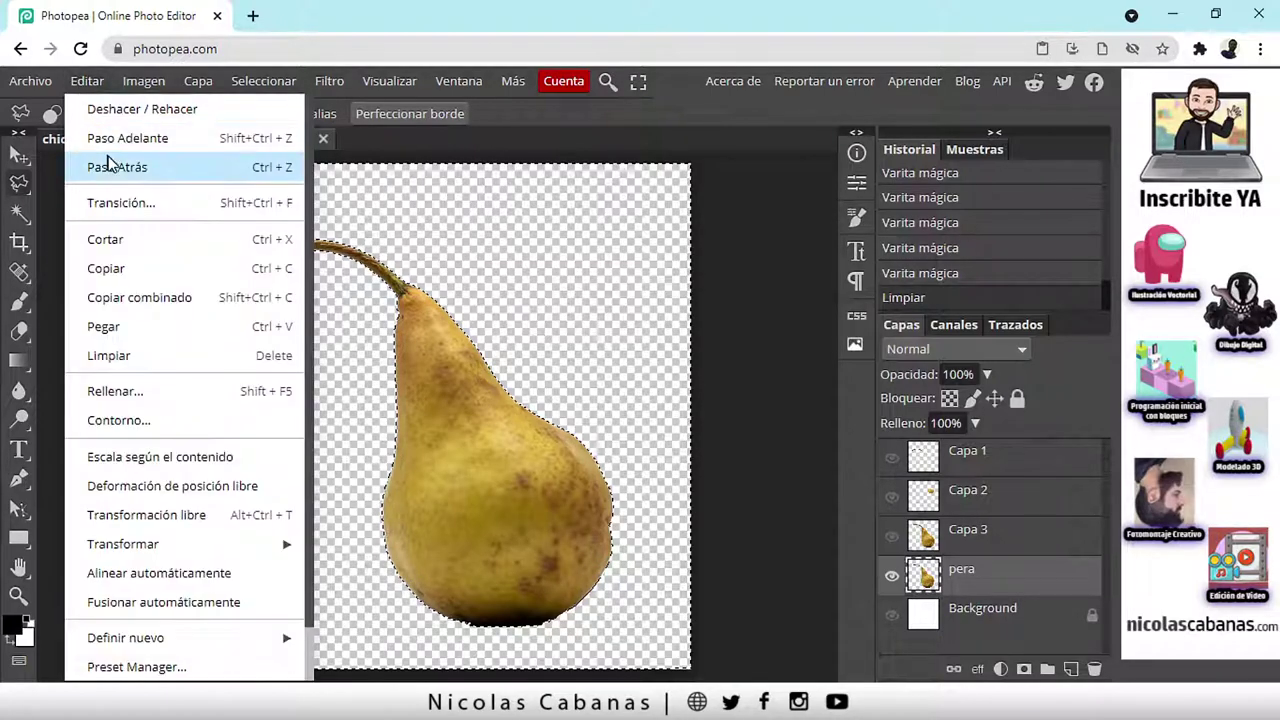
click(100, 163)
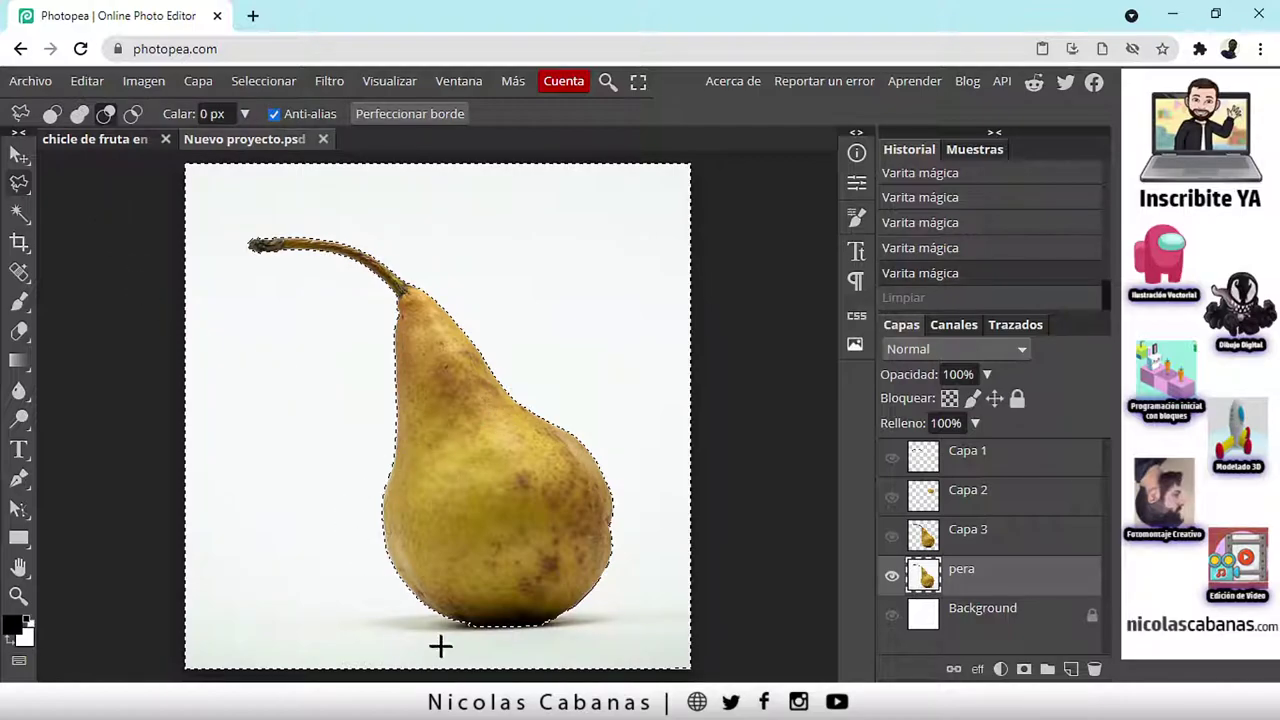
Add the leftover shadow strips along the underside and both corners of the pear's base to the background selection with the polygonal lasso.
scroll(500, 664, up, 5)
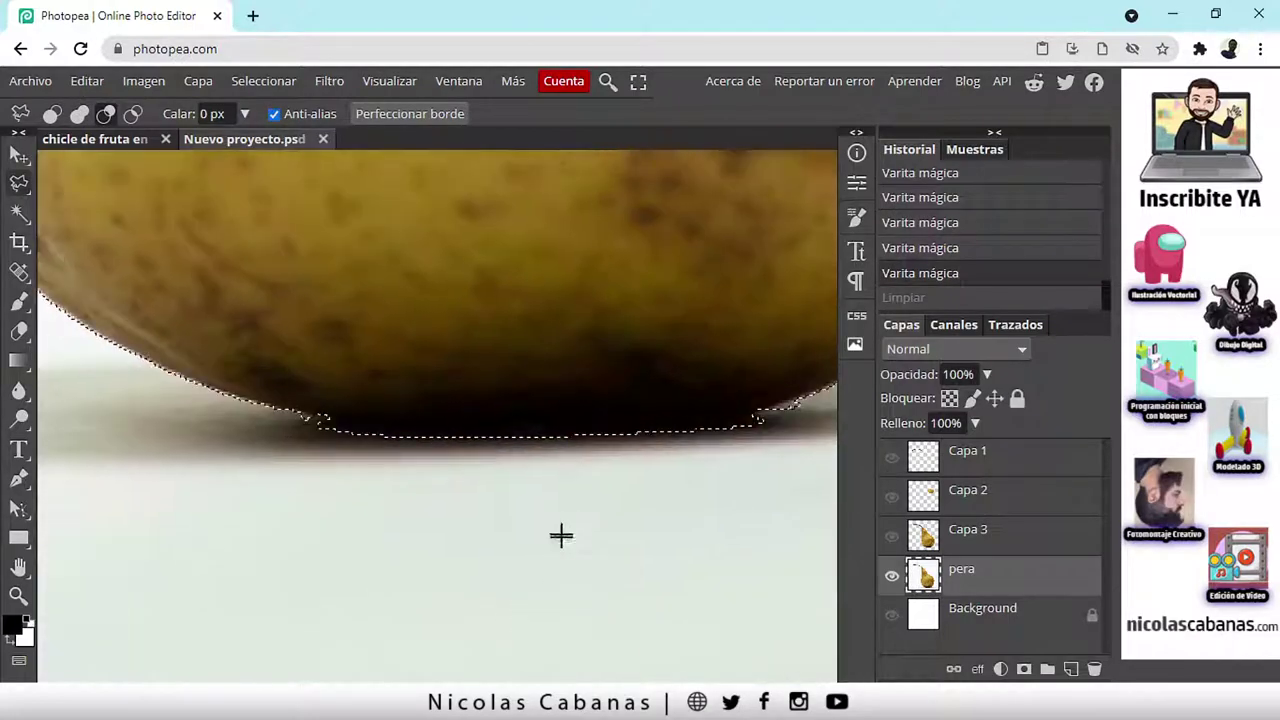
drag(560, 491, 501, 548)
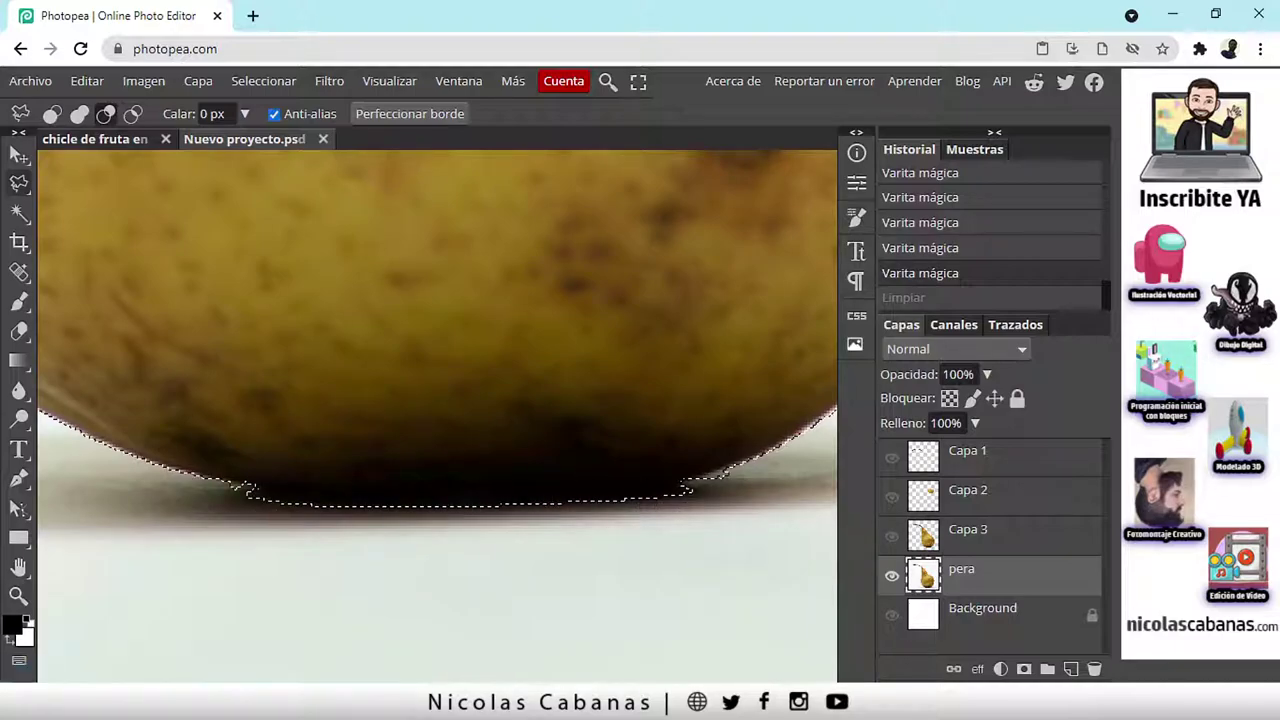
right_click(14, 194)
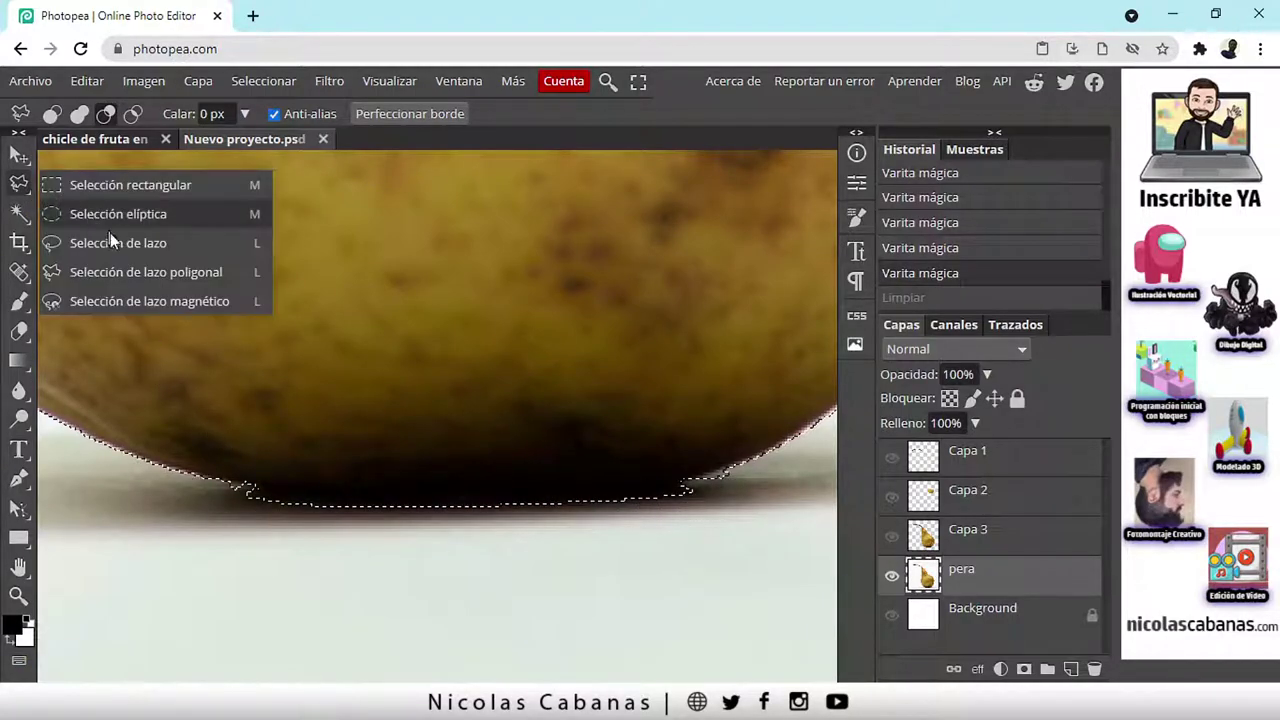
click(188, 271)
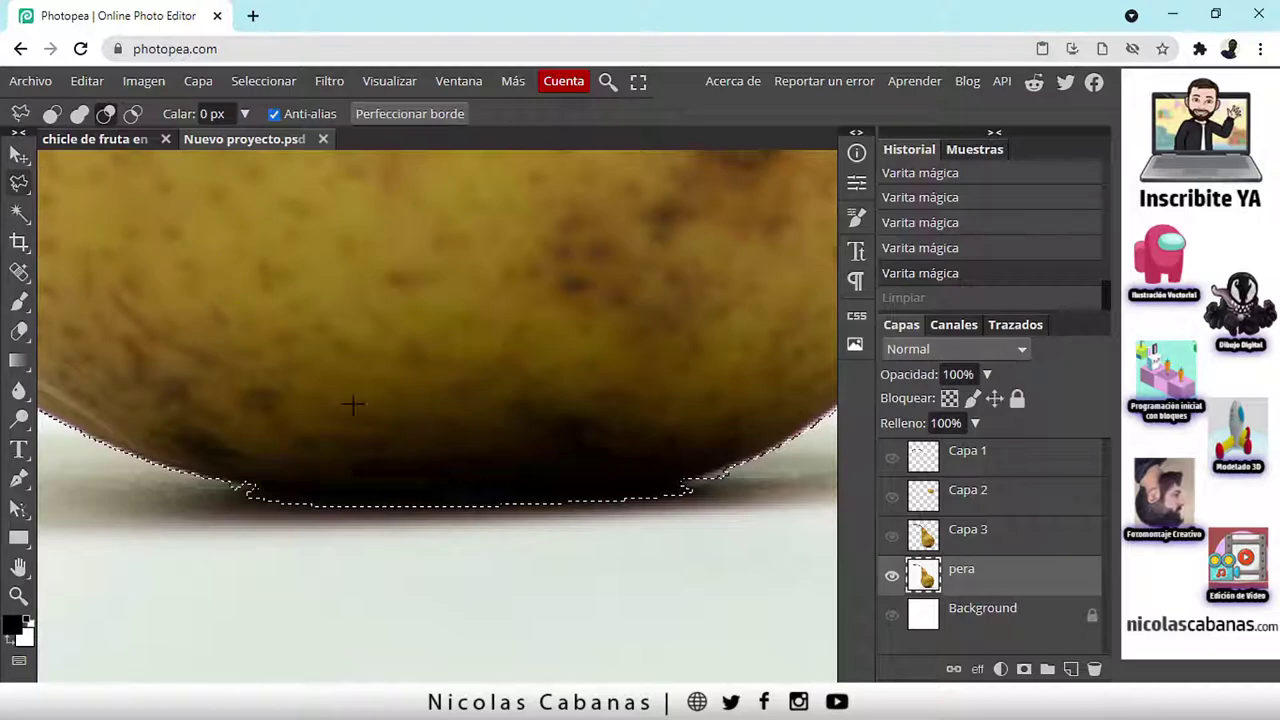
right_click(80, 112)
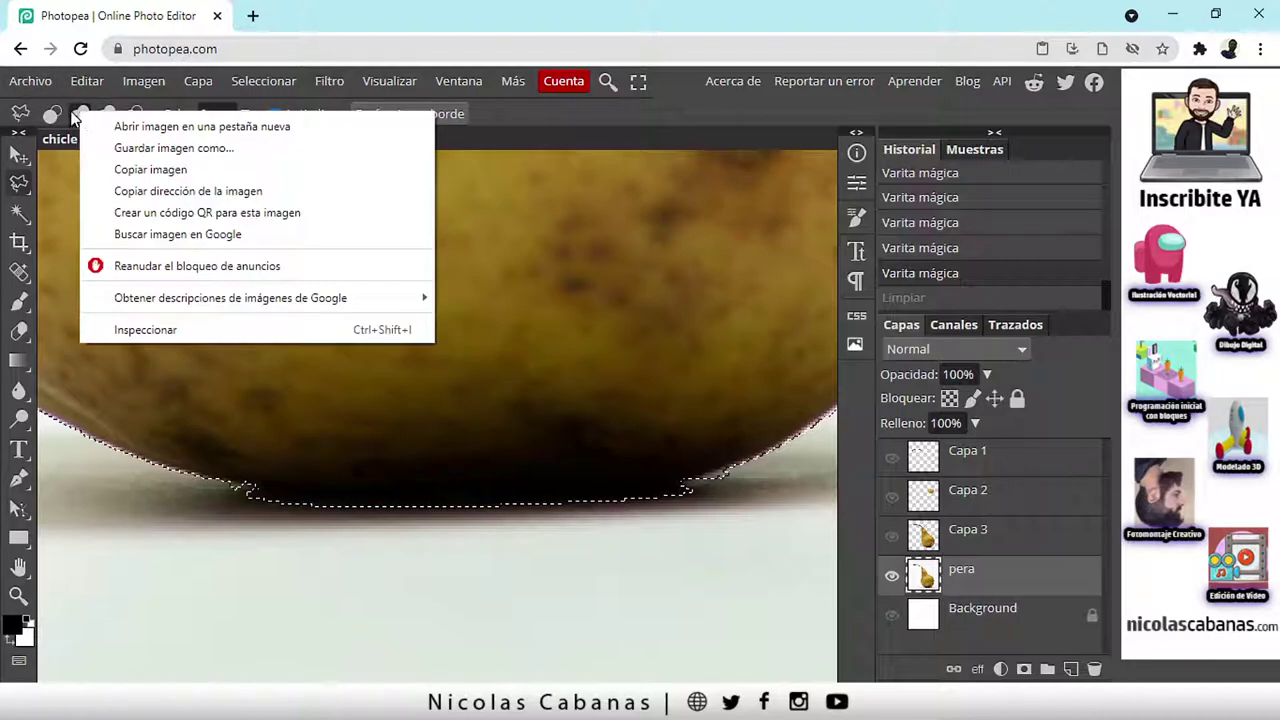
click(74, 117)
click(75, 113)
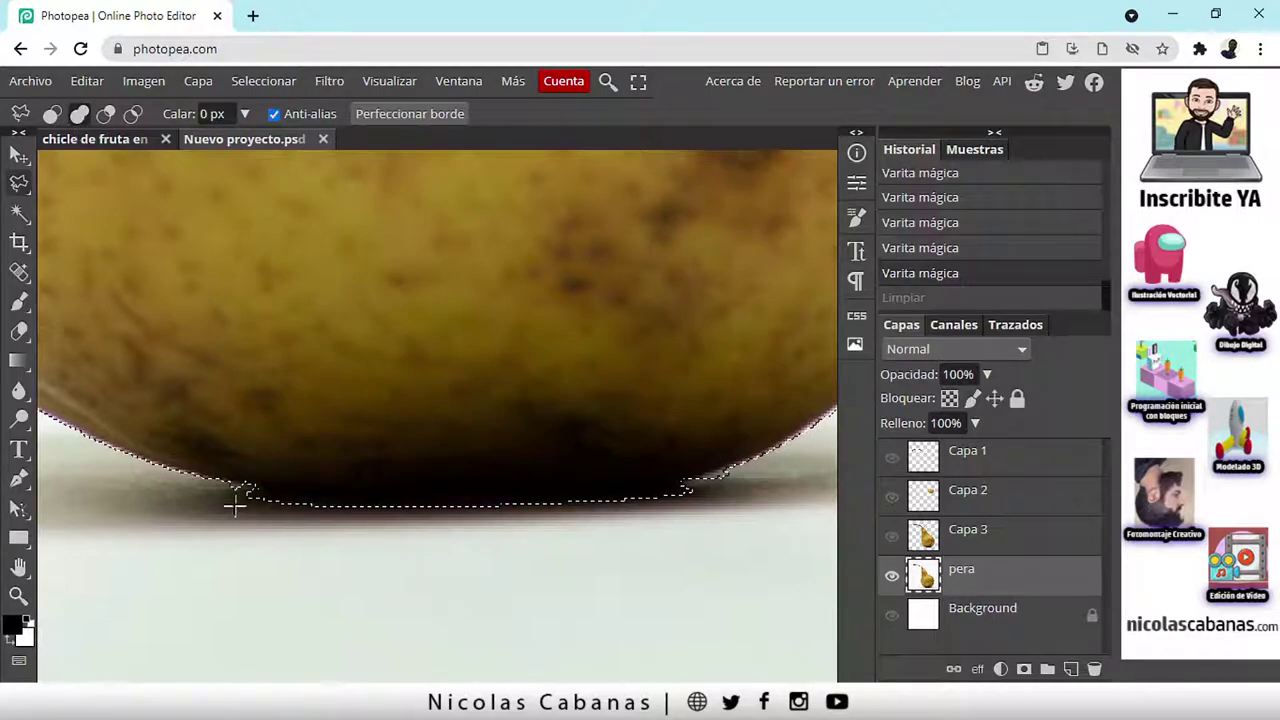
mouse_move(245, 488)
mouse_down()
mouse_move(714, 491)
mouse_move(688, 535)
mouse_move(531, 540)
mouse_move(226, 530)
mouse_move(190, 507)
mouse_move(237, 494)
mouse_up()
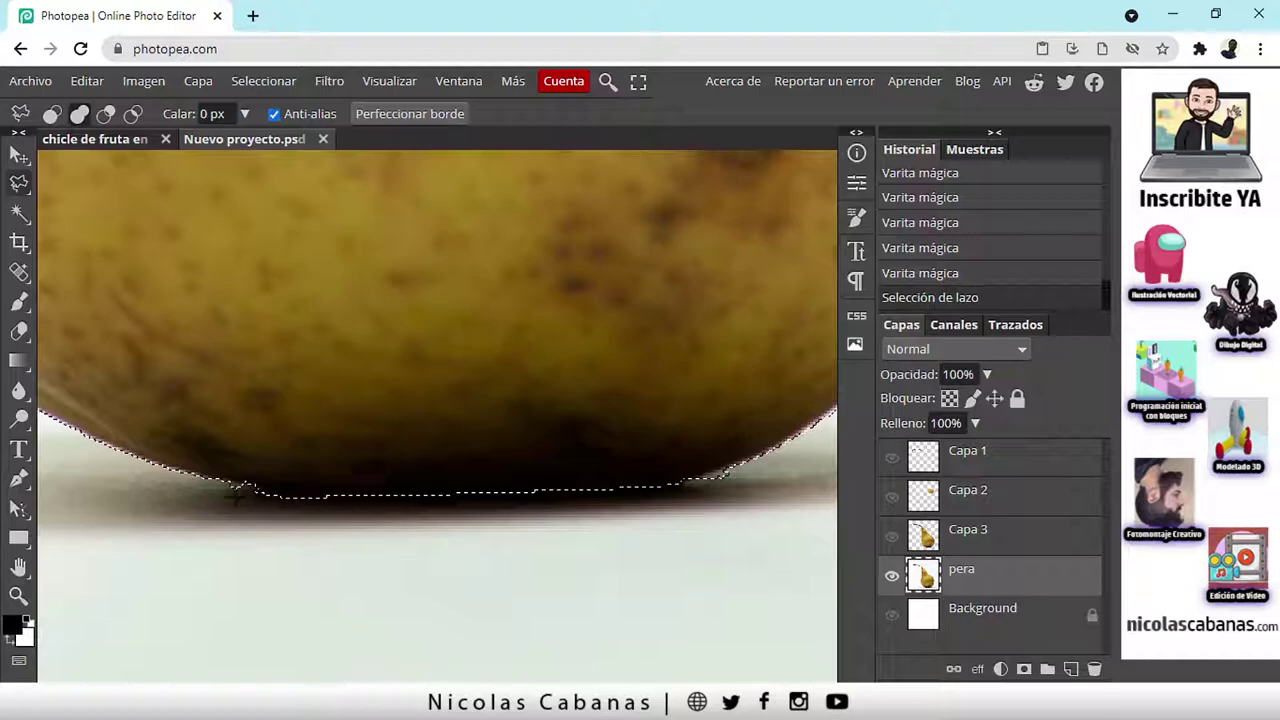
mouse_move(258, 490)
mouse_down()
mouse_move(199, 512)
mouse_move(237, 490)
mouse_up()
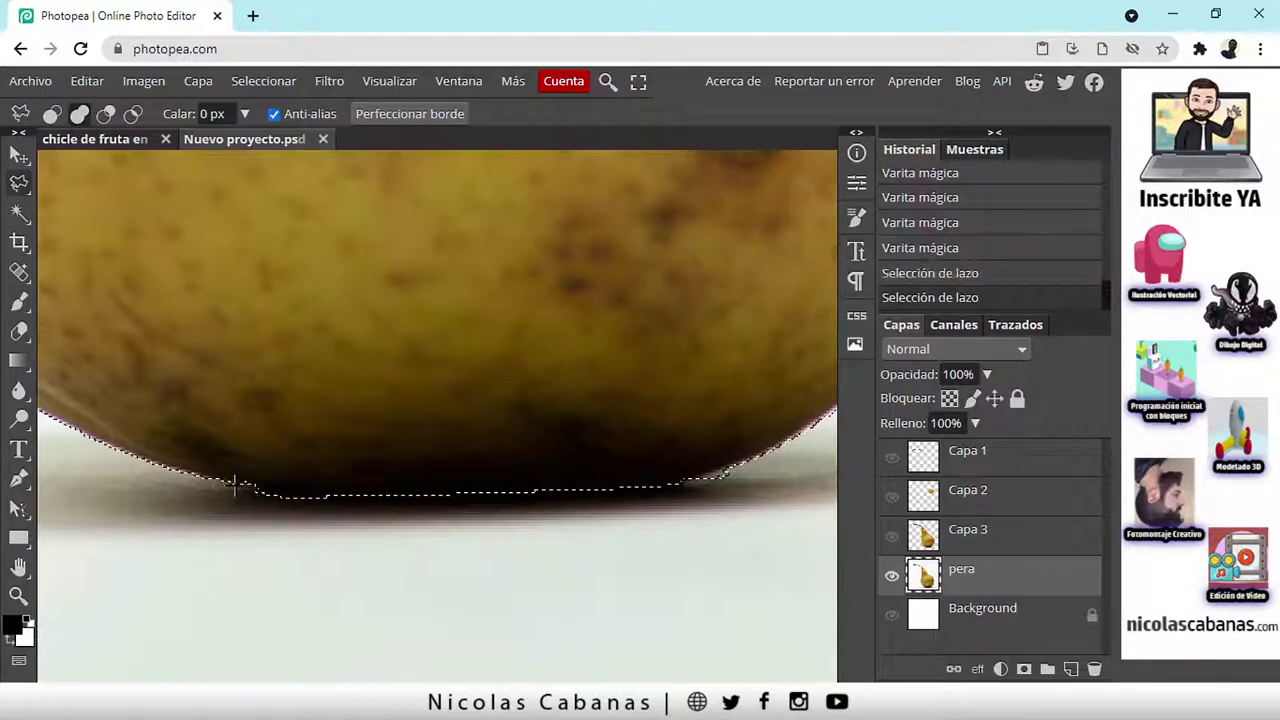
mouse_move(712, 470)
mouse_down()
mouse_move(747, 462)
mouse_move(767, 479)
mouse_move(733, 516)
mouse_move(688, 490)
mouse_up()
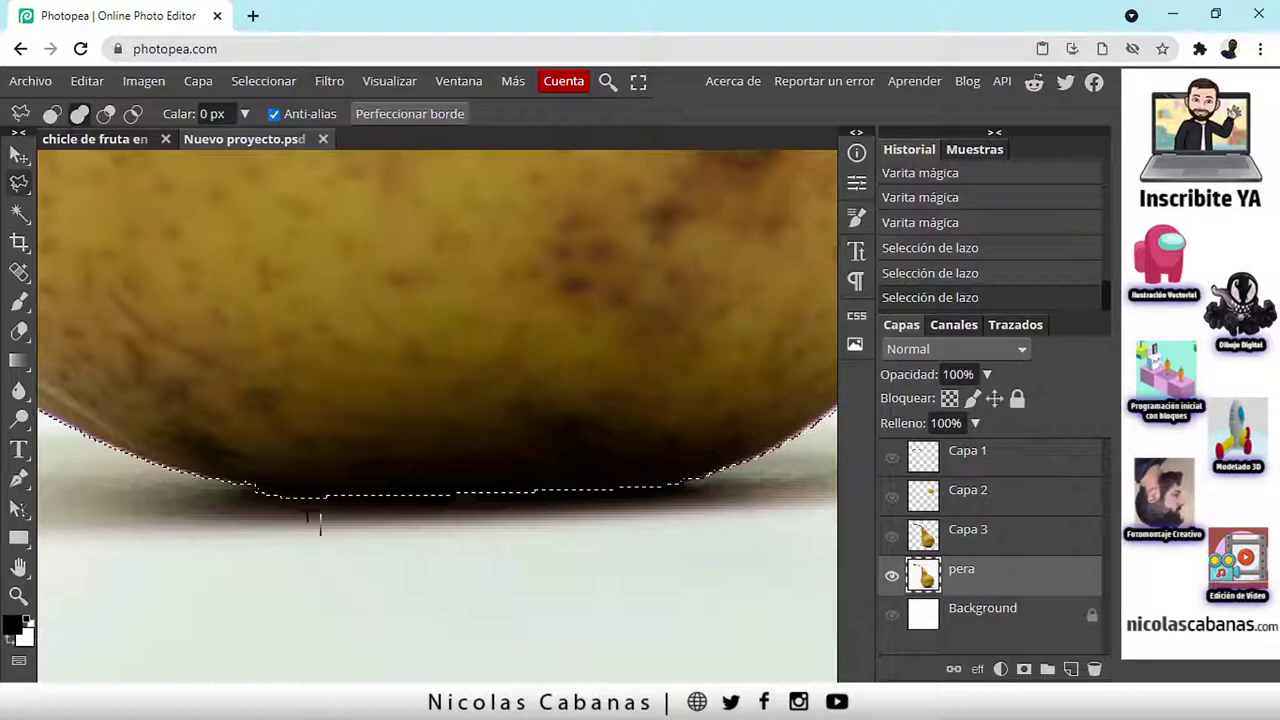
Subtract a patch of shadow and floor beneath the left half of the pear's base from the selection with the polygonal lasso.
click(106, 113)
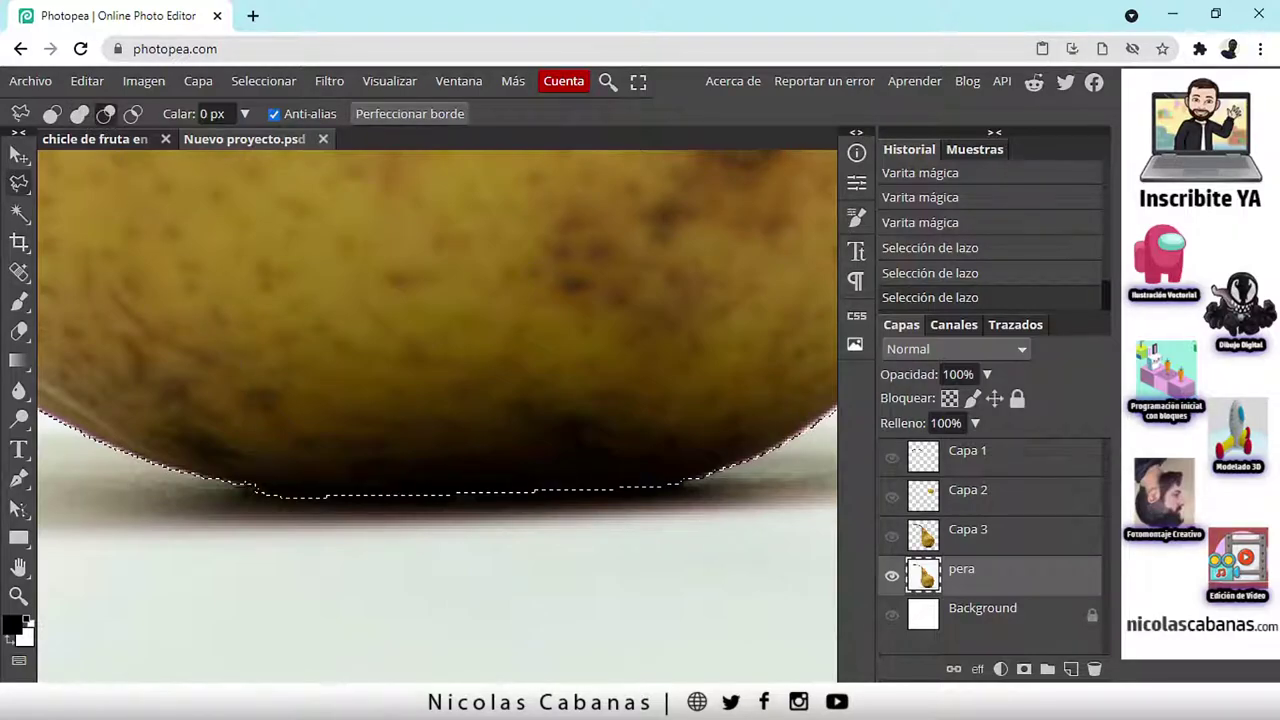
click(455, 492)
click(489, 518)
click(384, 536)
click(264, 528)
click(252, 488)
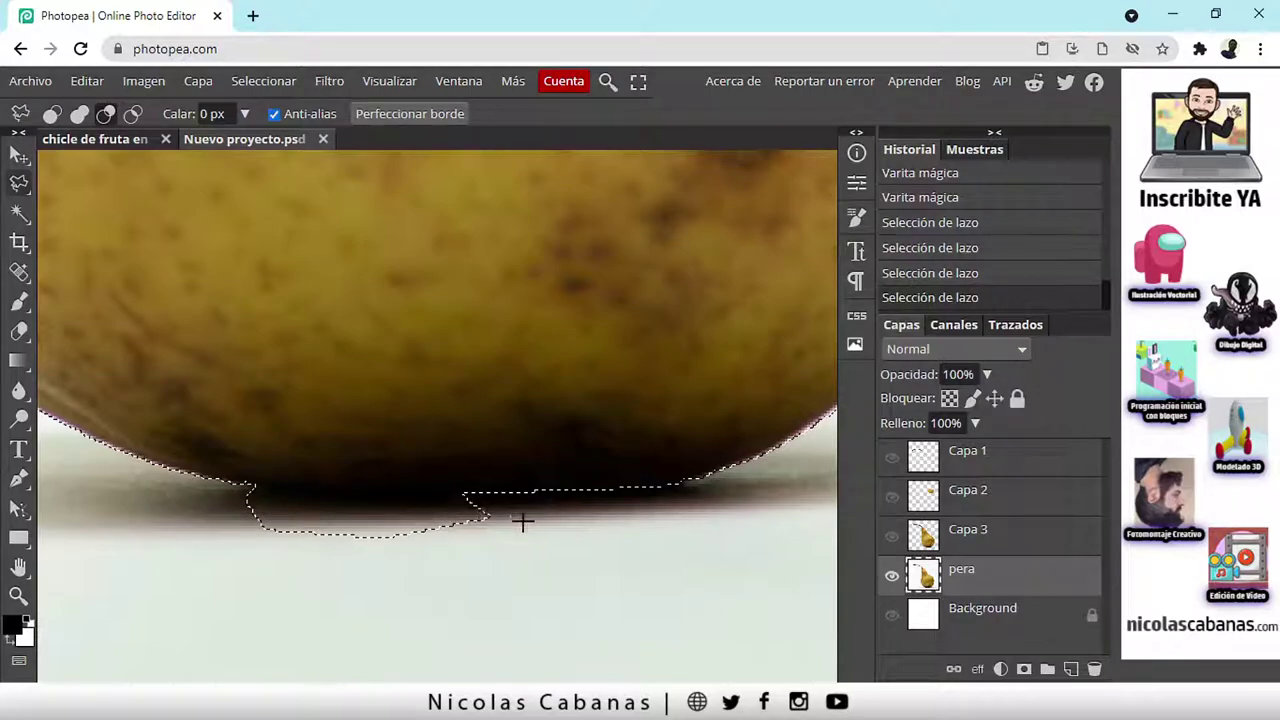
Add the patch beneath the left half of the base back to the background selection, smoothing the pear's lower edge.
click(78, 116)
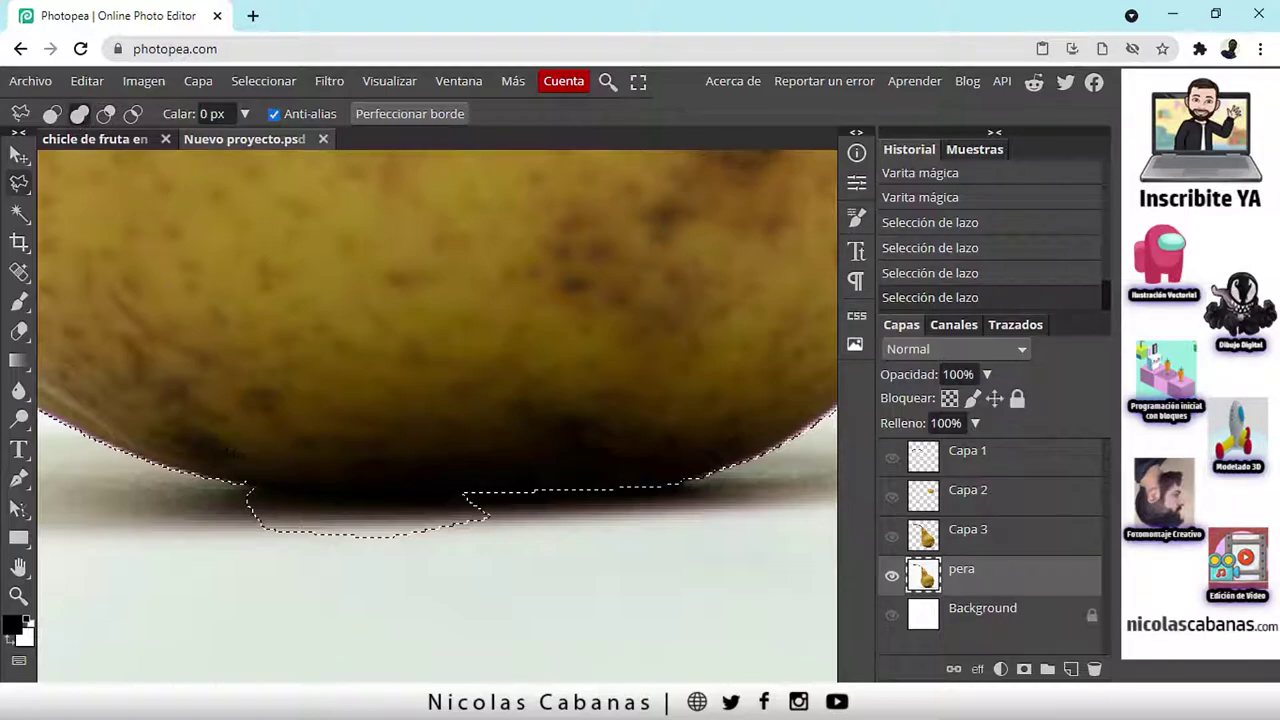
mouse_move(254, 484)
mouse_down()
mouse_move(477, 492)
mouse_move(520, 521)
mouse_move(477, 552)
mouse_move(333, 586)
mouse_move(233, 550)
mouse_move(217, 520)
mouse_move(252, 484)
mouse_up()
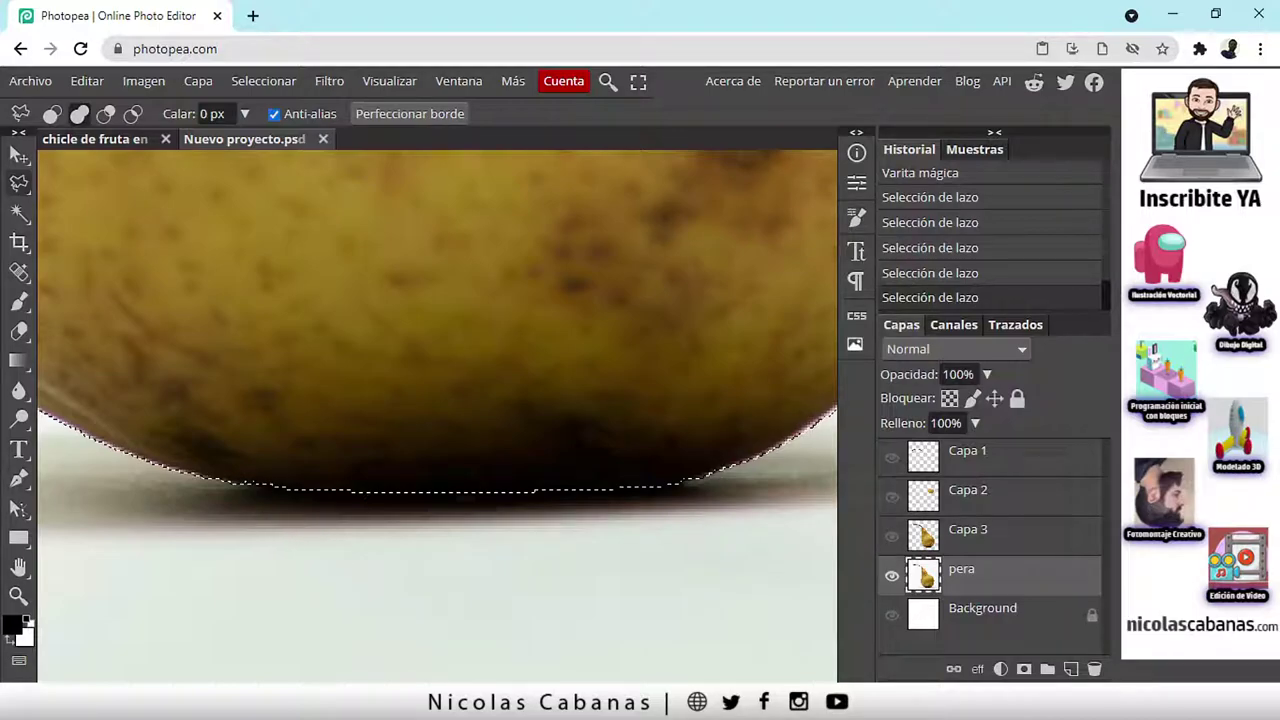
click(108, 115)
click(84, 115)
click(18, 596)
scroll(566, 311, down, 5)
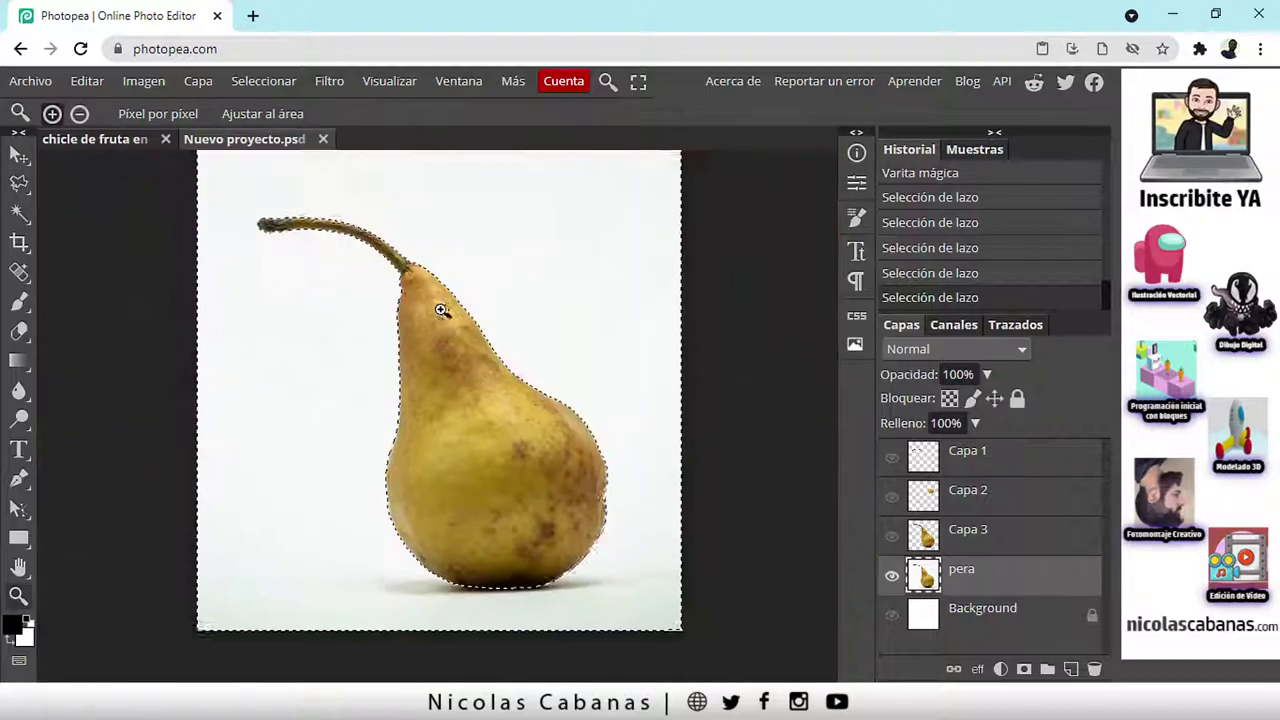
scroll(406, 437, up, 2)
scroll(398, 442, down, 1)
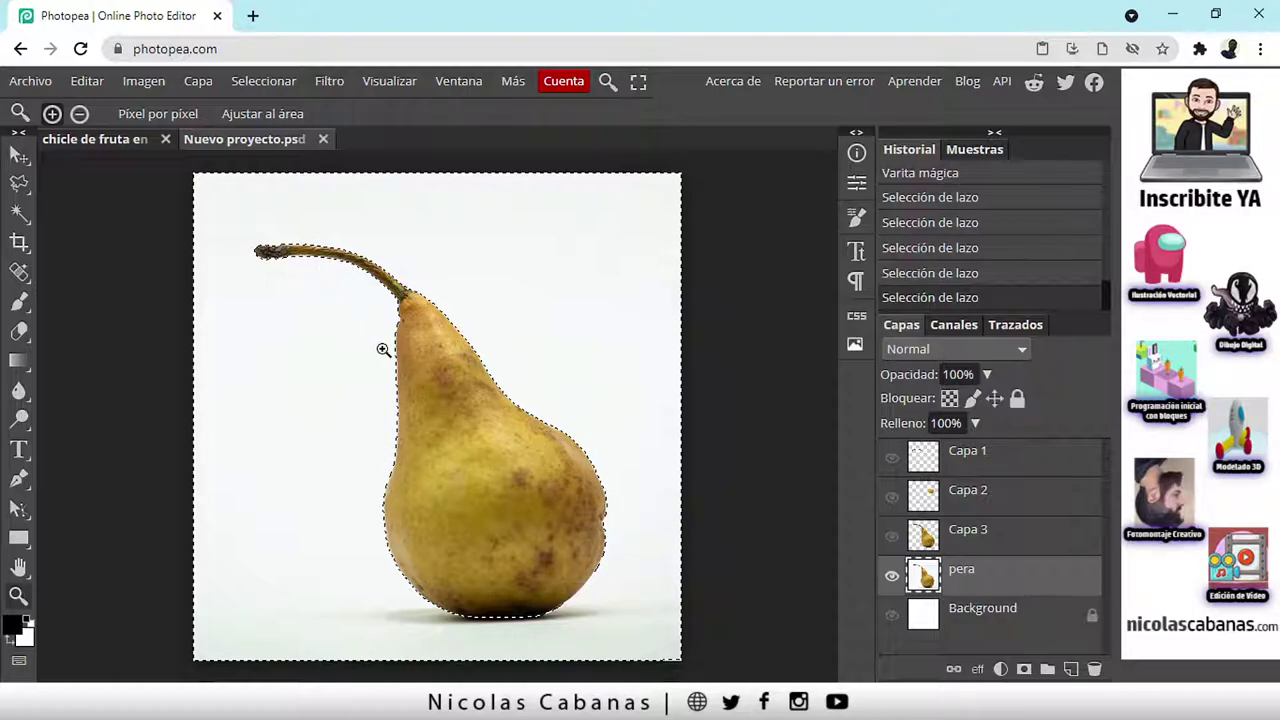
Copy the selected background from the pera layer, paste it as a new layer and hide the pera layer.
click(968, 538)
click(975, 582)
click(86, 83)
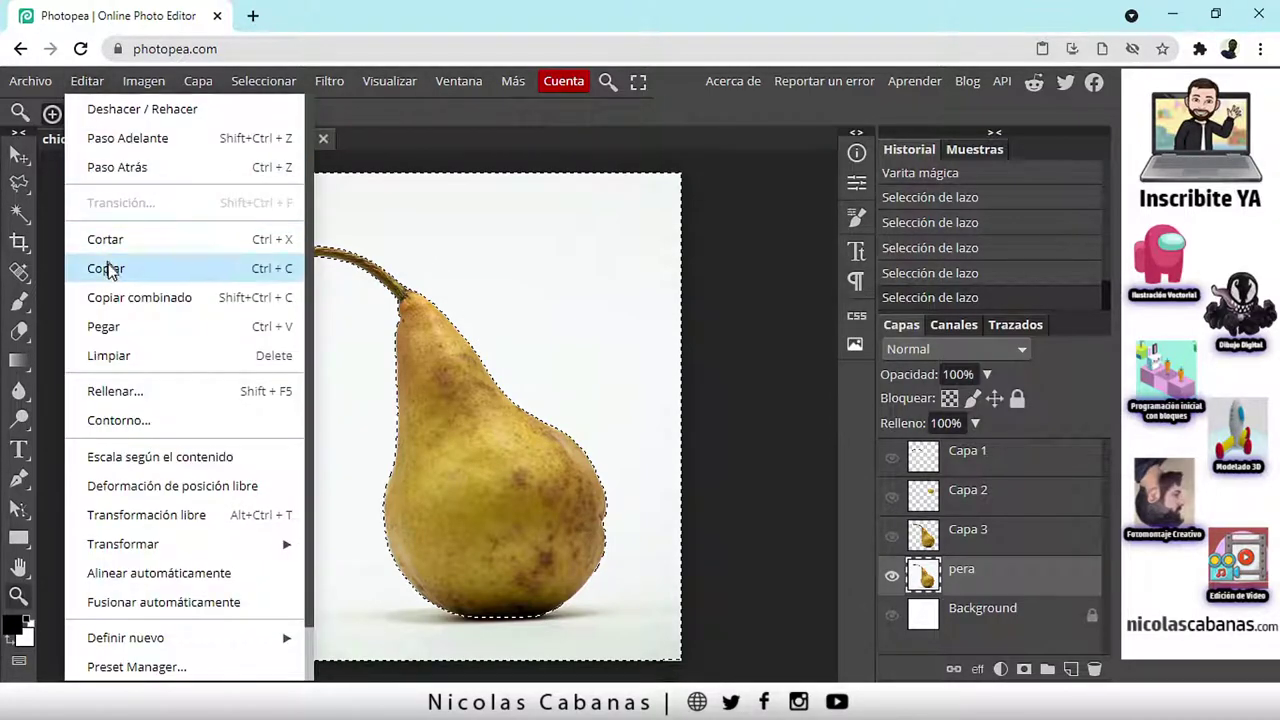
click(90, 92)
click(89, 86)
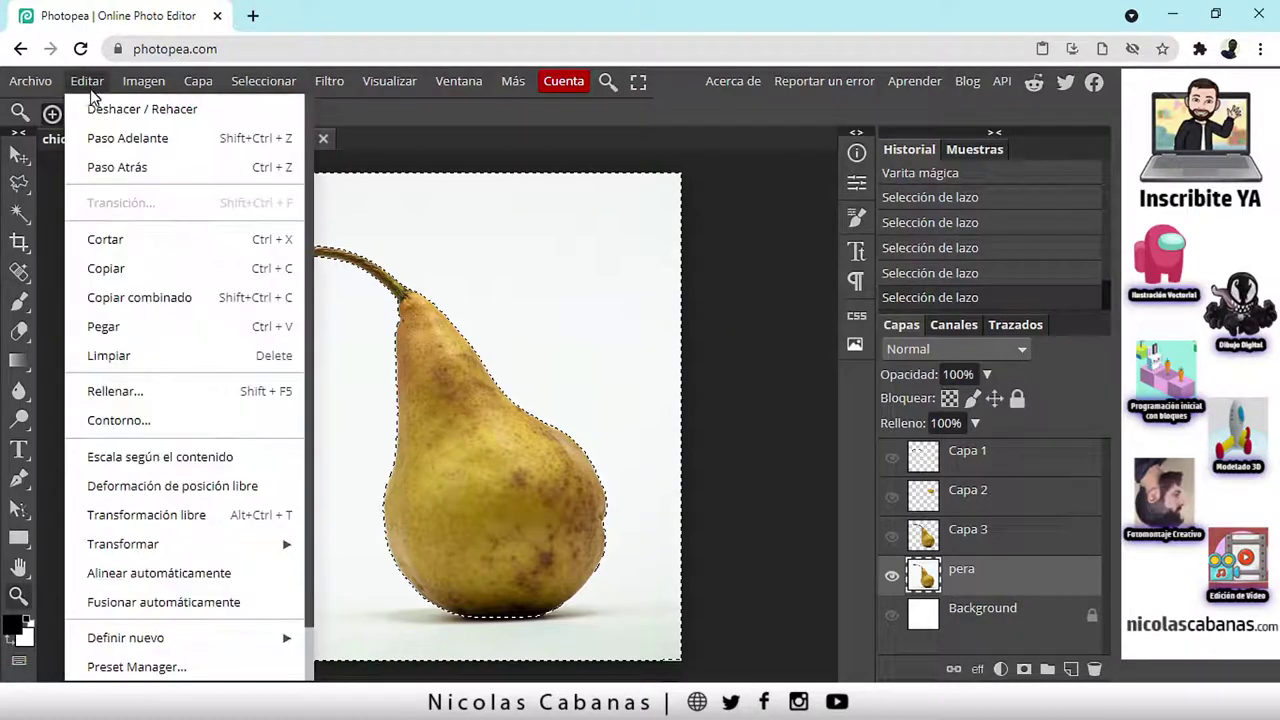
click(103, 327)
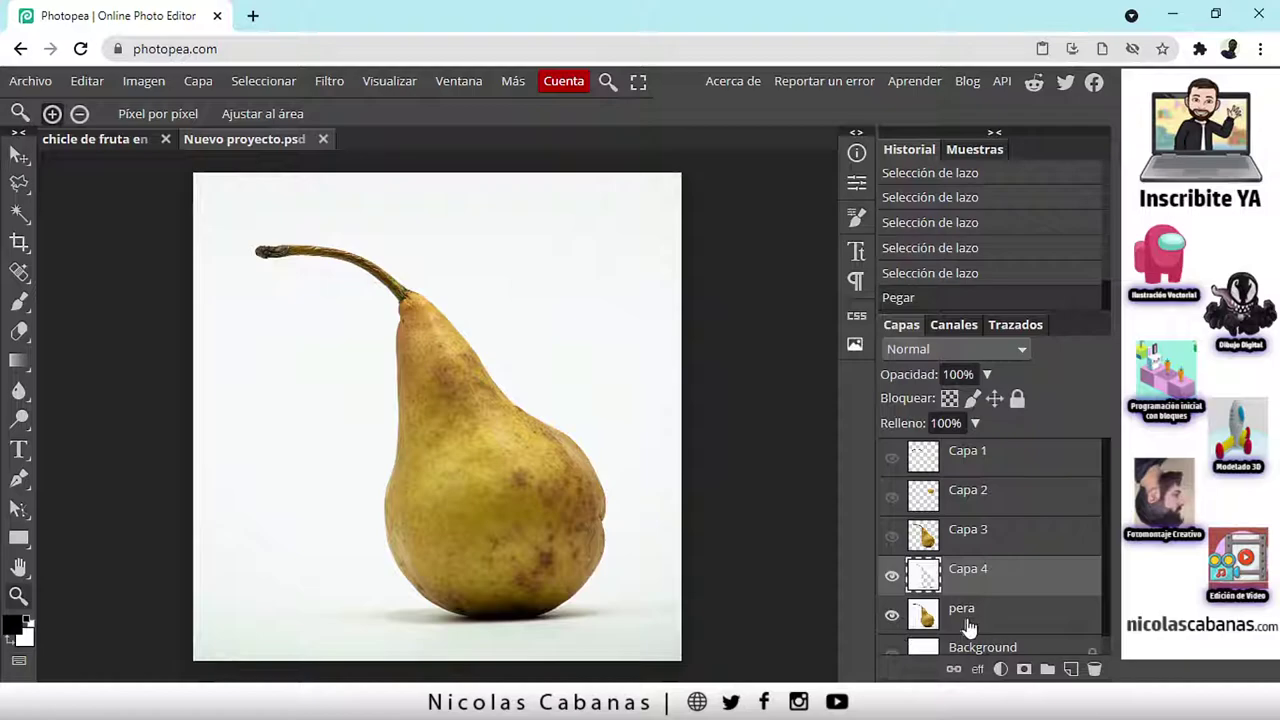
click(891, 615)
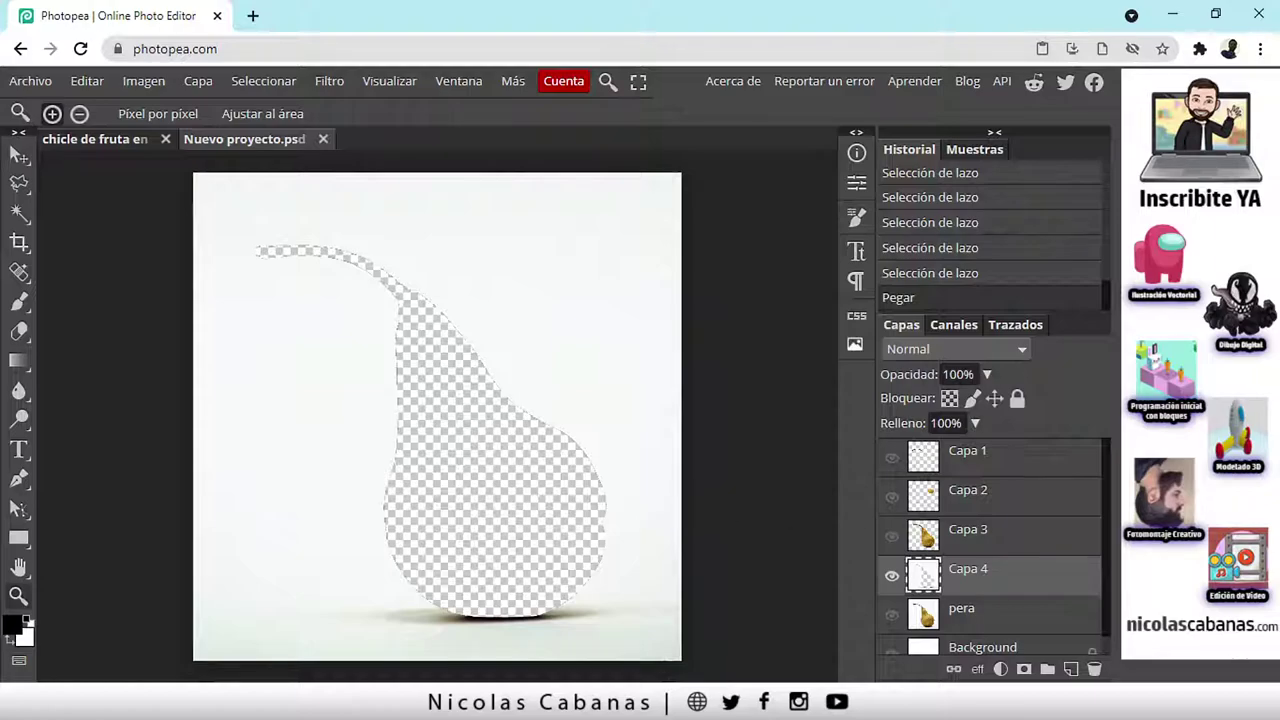
Undo hiding the pera layer and pasting the background copy.
click(88, 82)
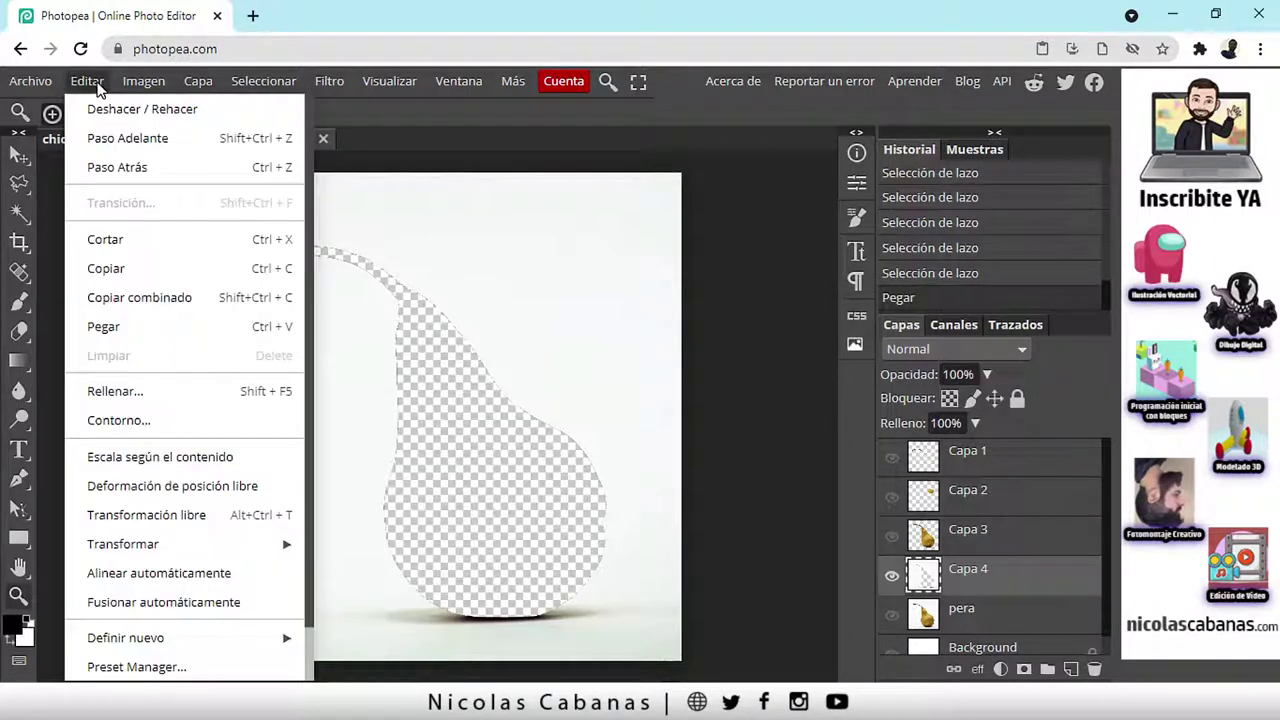
click(115, 167)
click(92, 87)
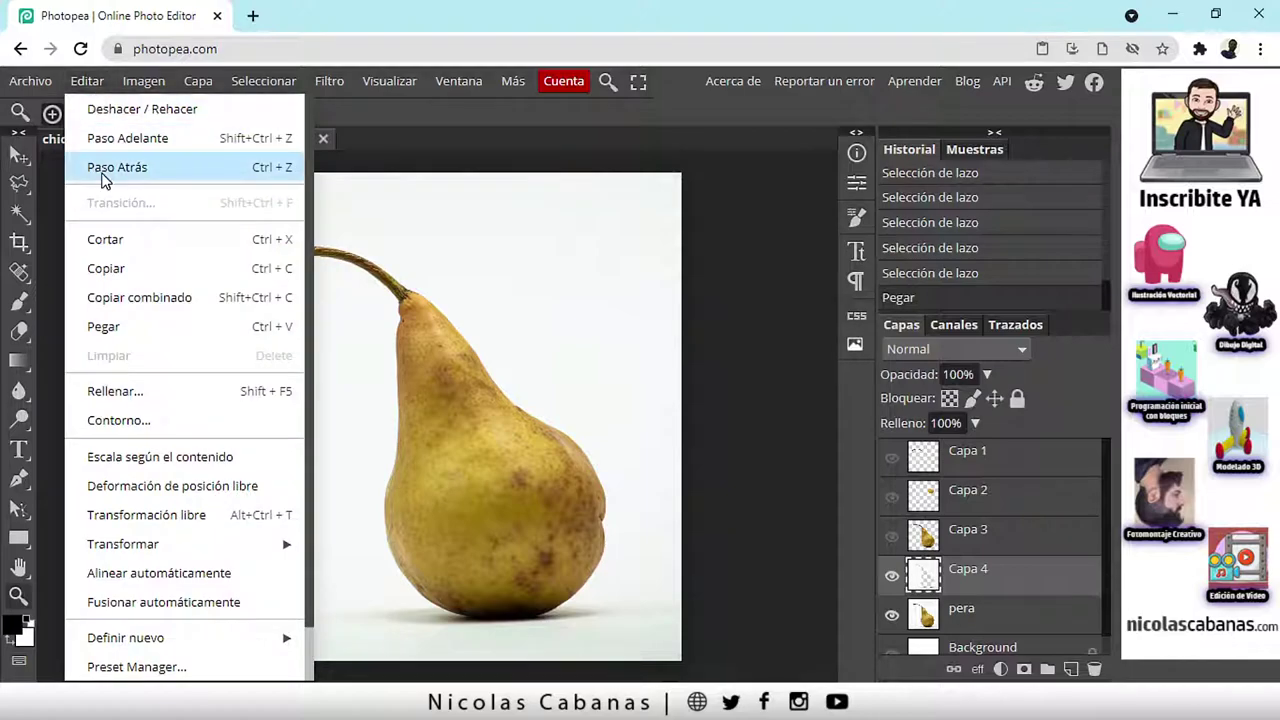
click(104, 168)
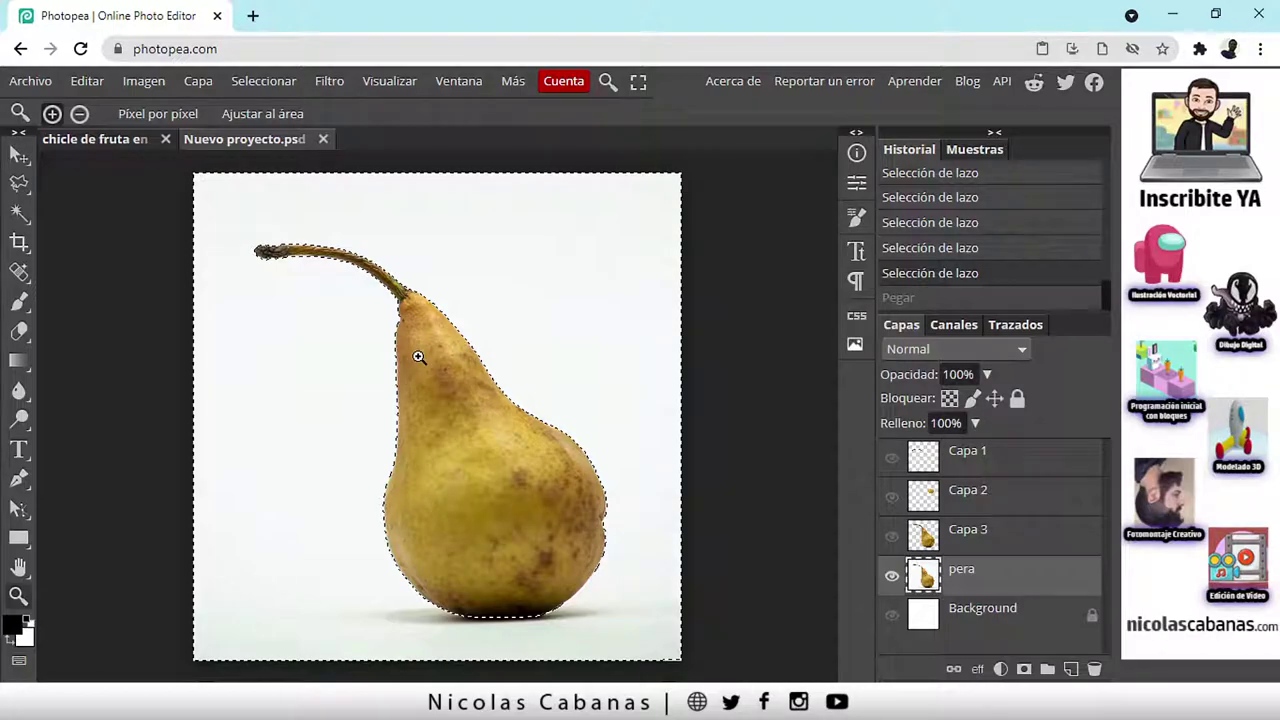
Invert the background selection to cover the pear and copy the pear from the pera layer.
click(271, 84)
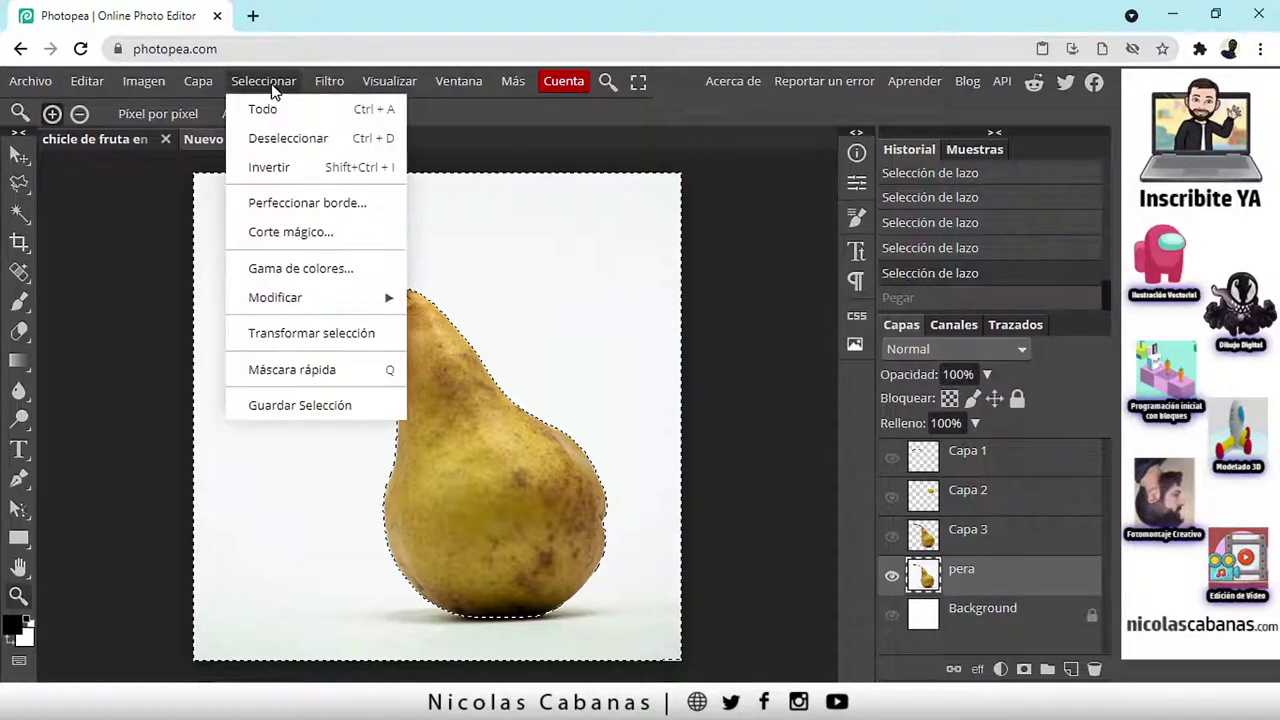
click(304, 169)
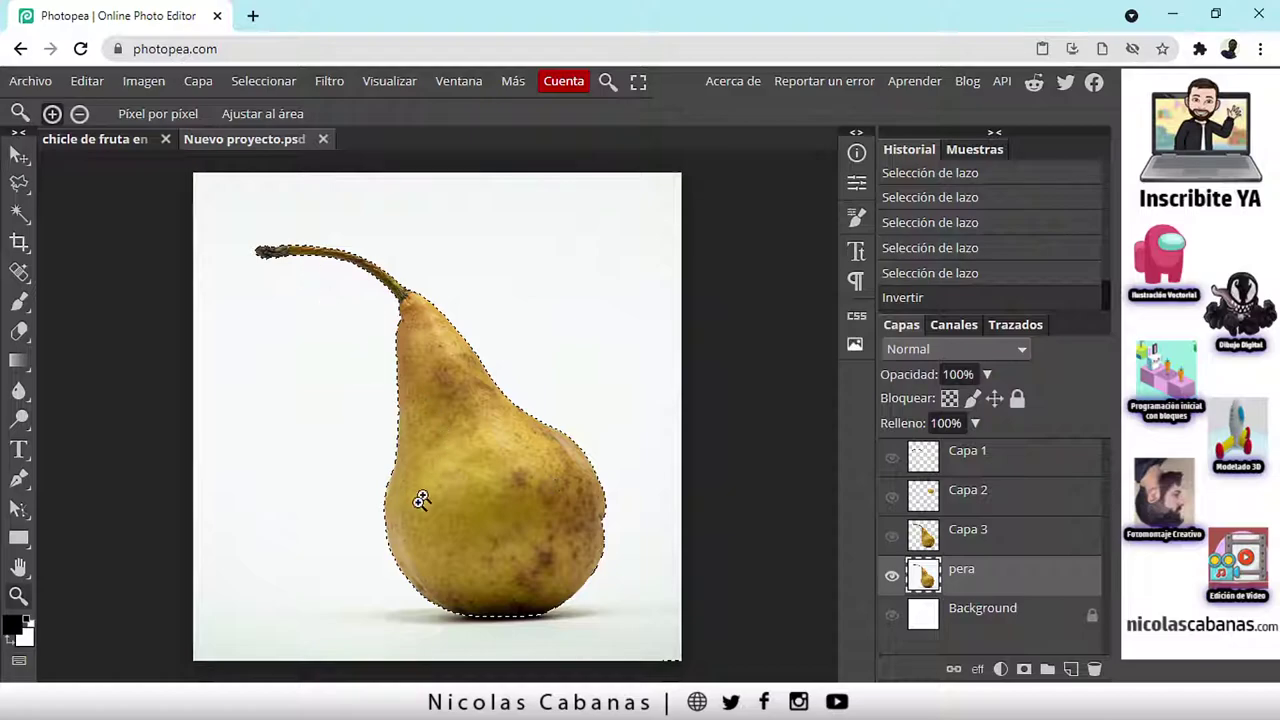
click(97, 81)
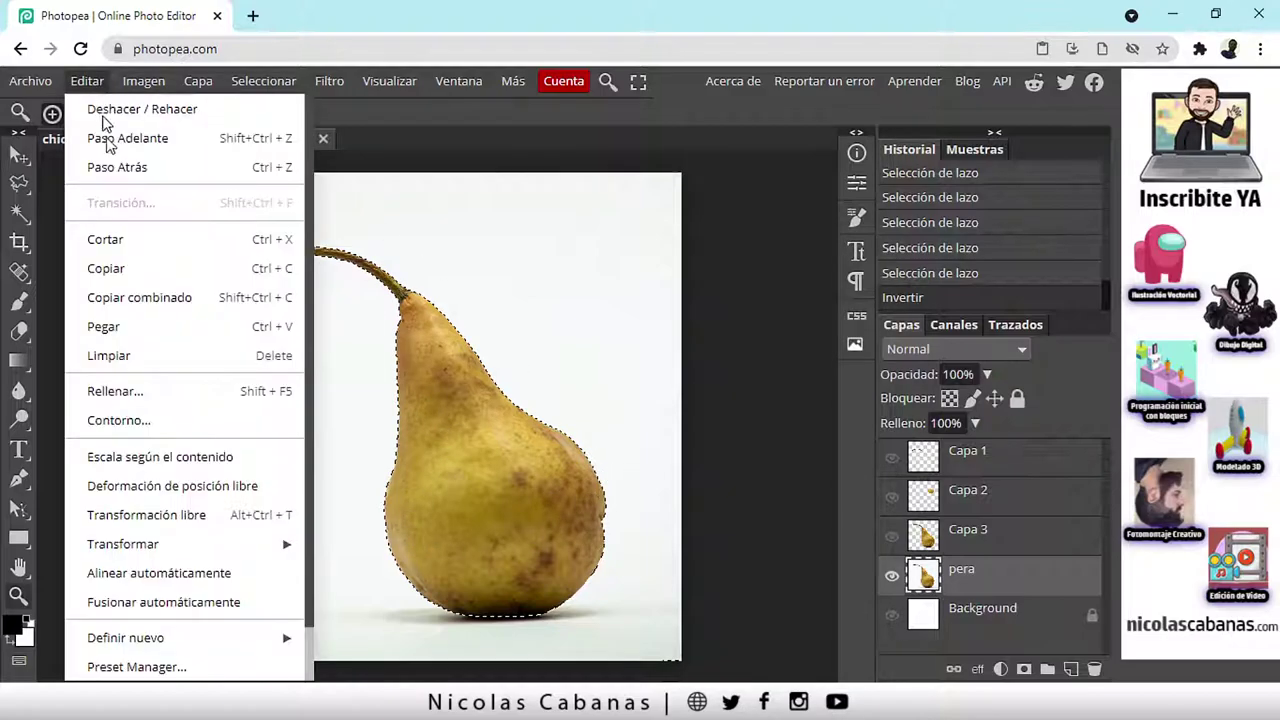
click(120, 261)
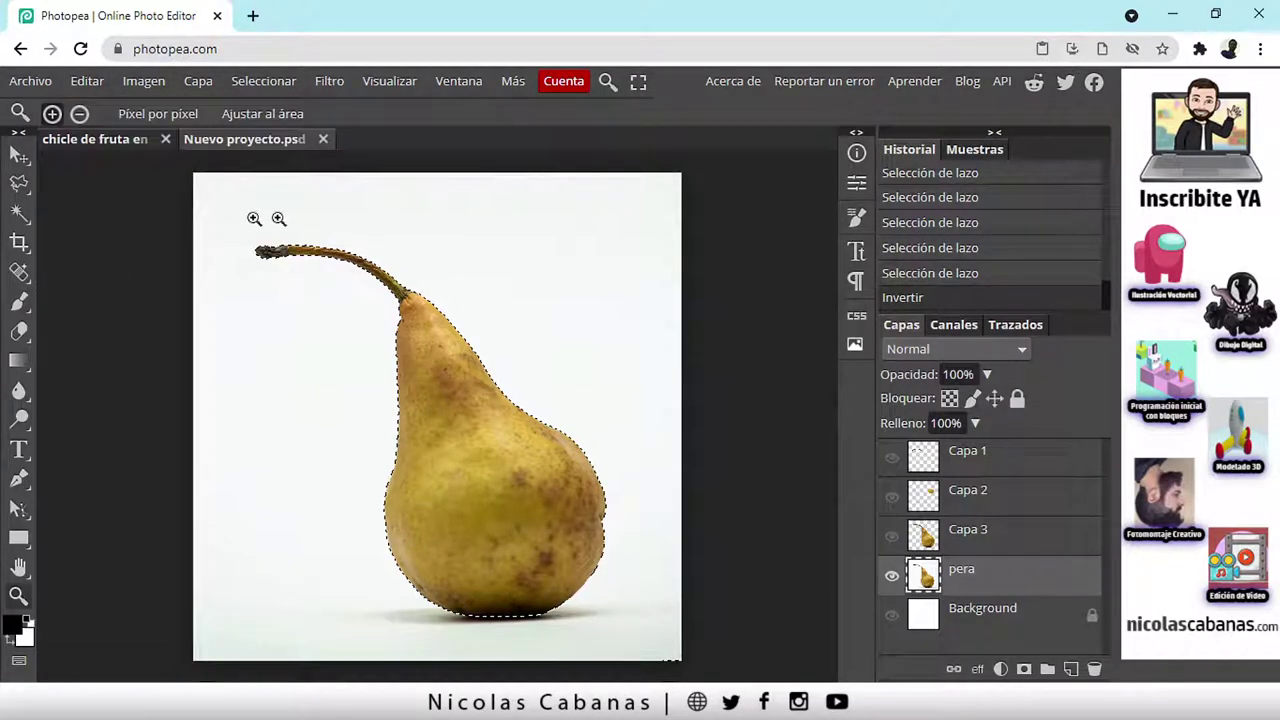
Hide the pera layer and paste the copied pear as a new layer.
click(891, 580)
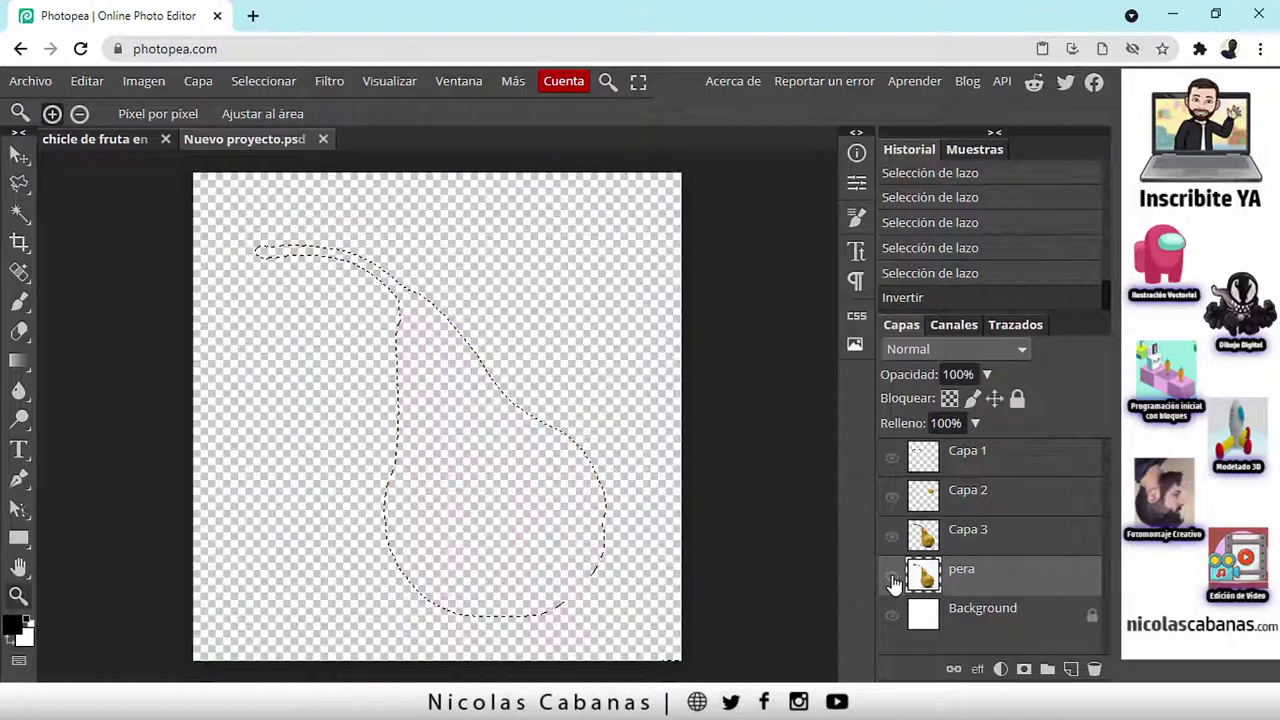
click(98, 81)
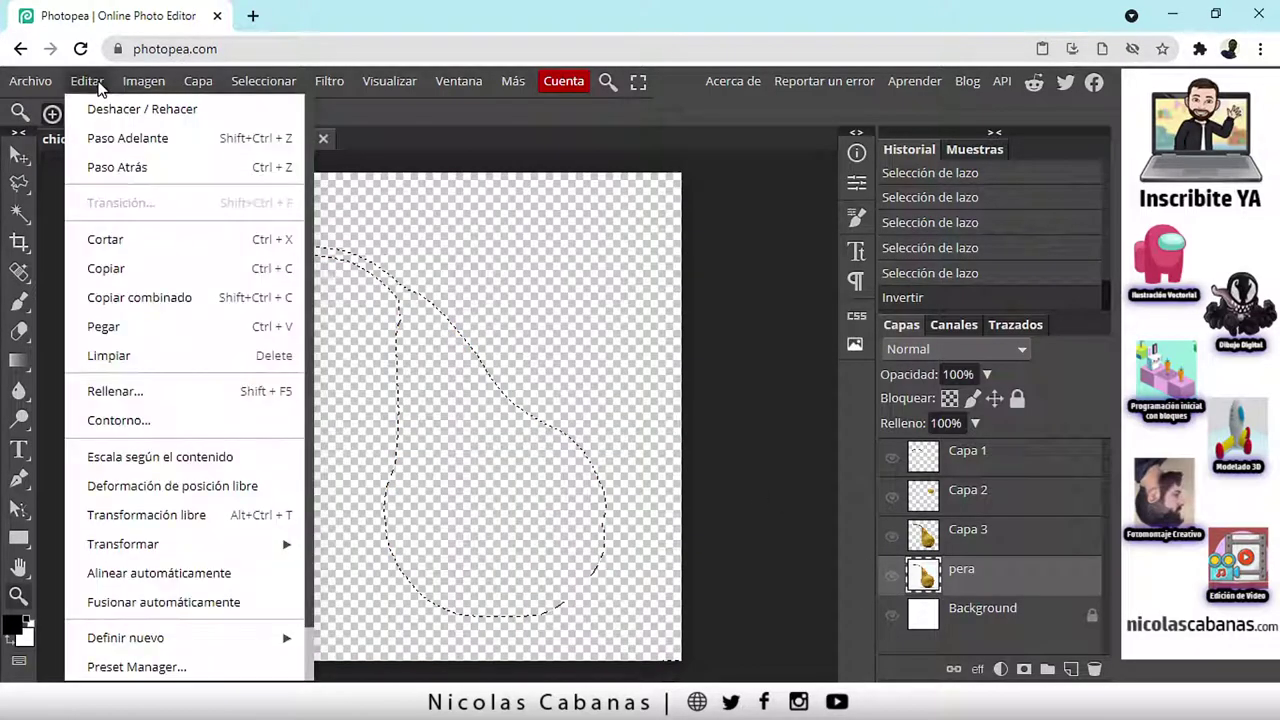
click(151, 331)
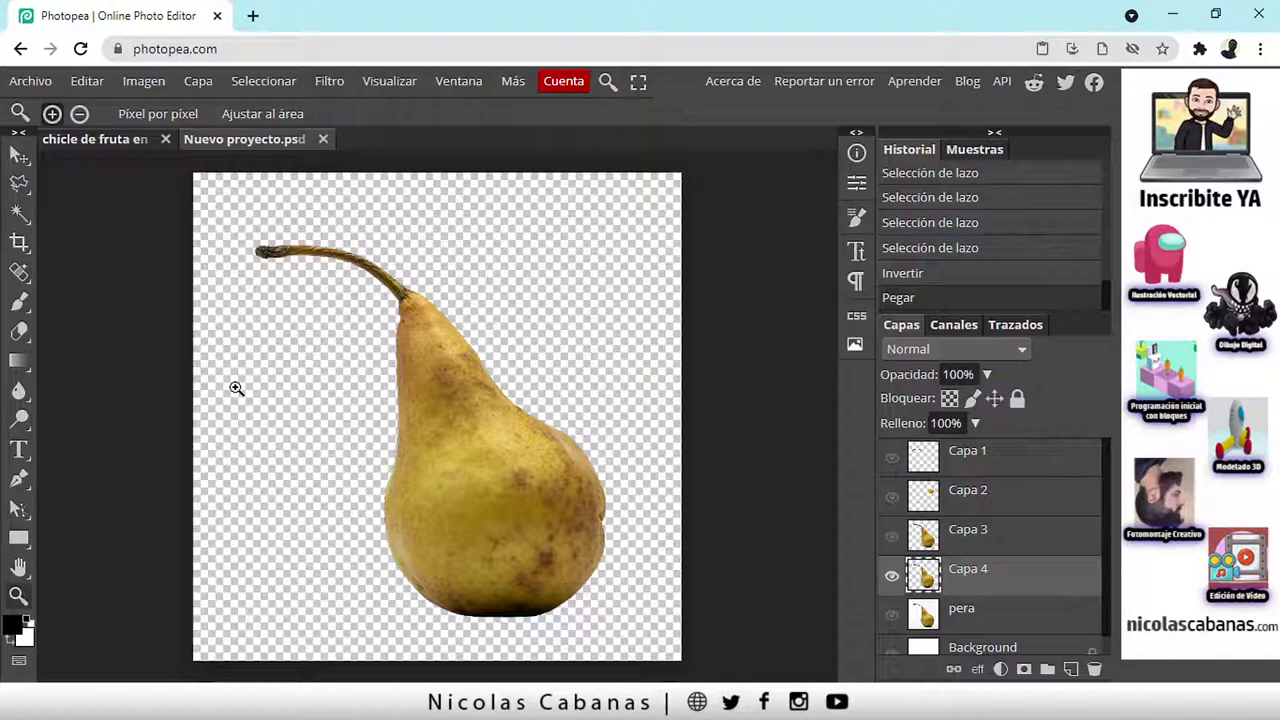
click(19, 156)
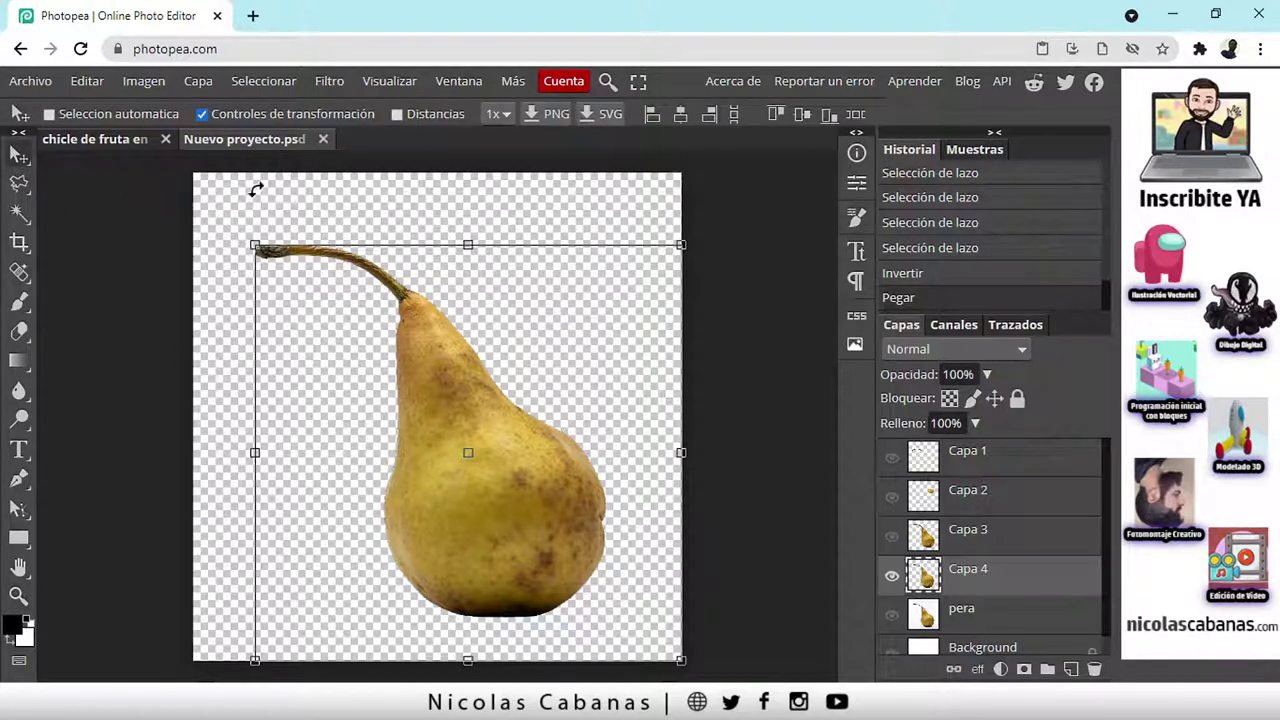
click(203, 114)
click(203, 114)
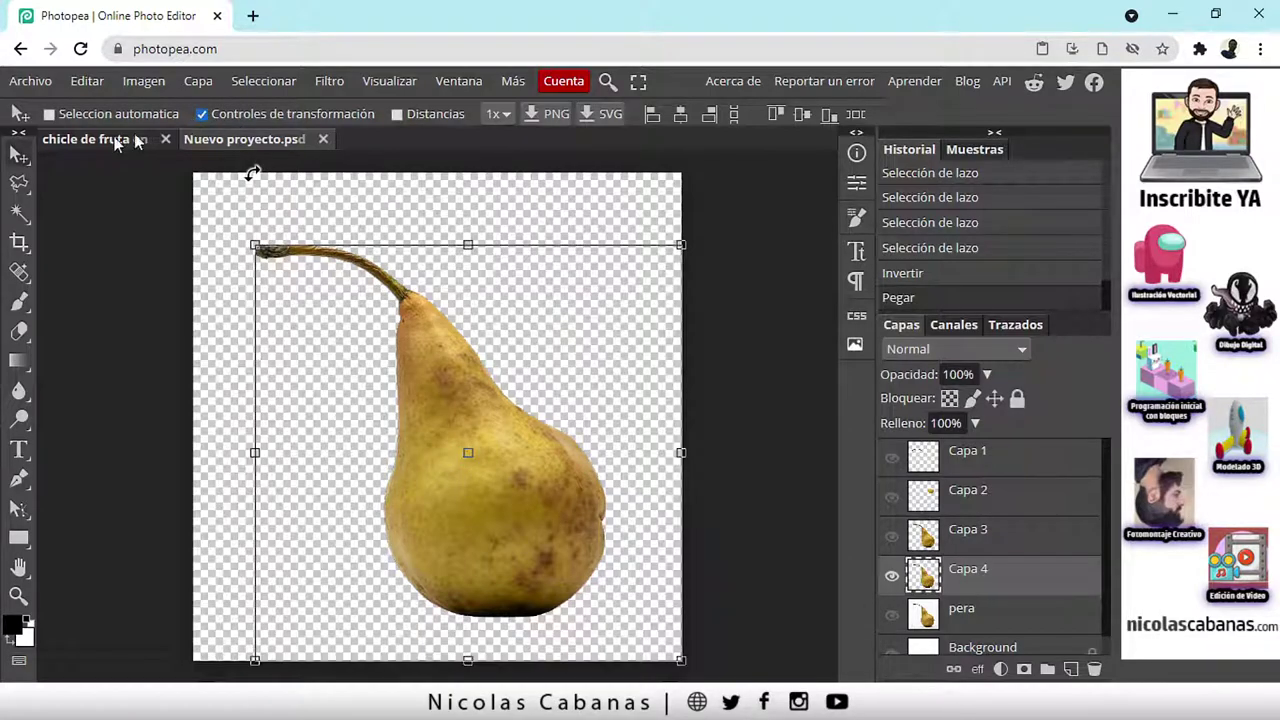
click(19, 183)
click(19, 212)
click(19, 183)
right_click(19, 183)
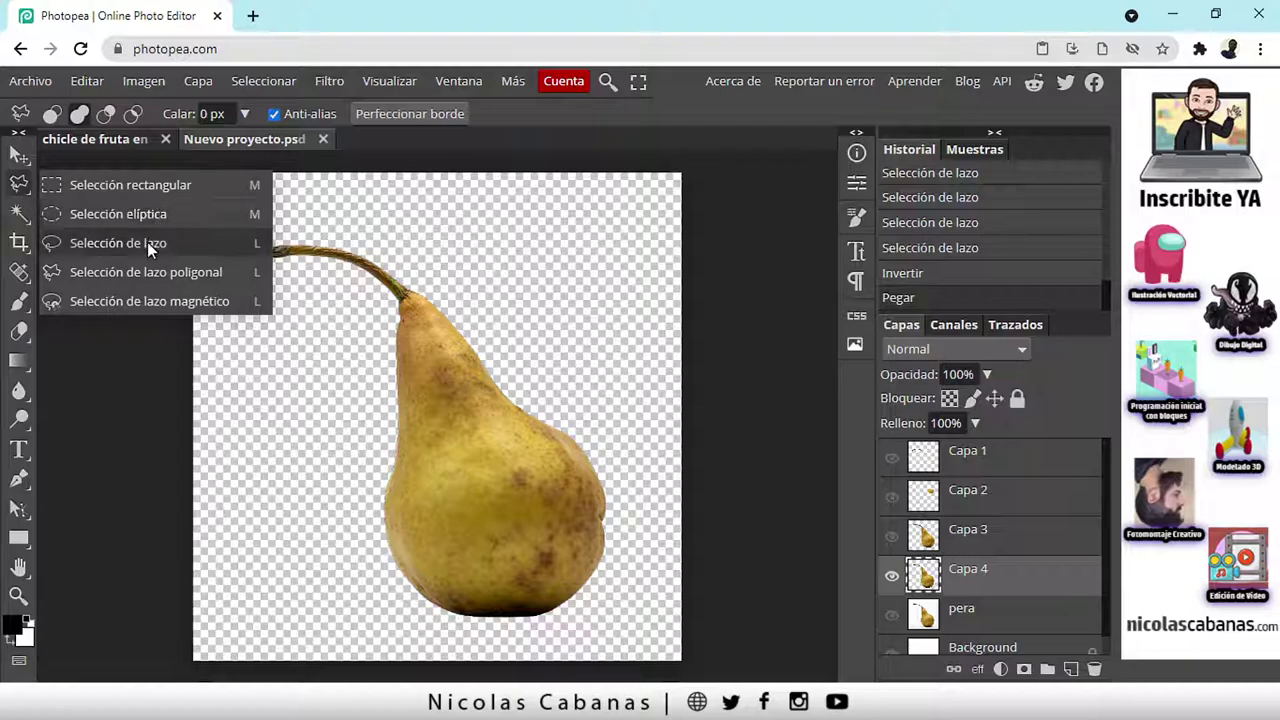
Select a small patch on the pear's upper body with the Magic Wand at tolerance 16.
click(19, 213)
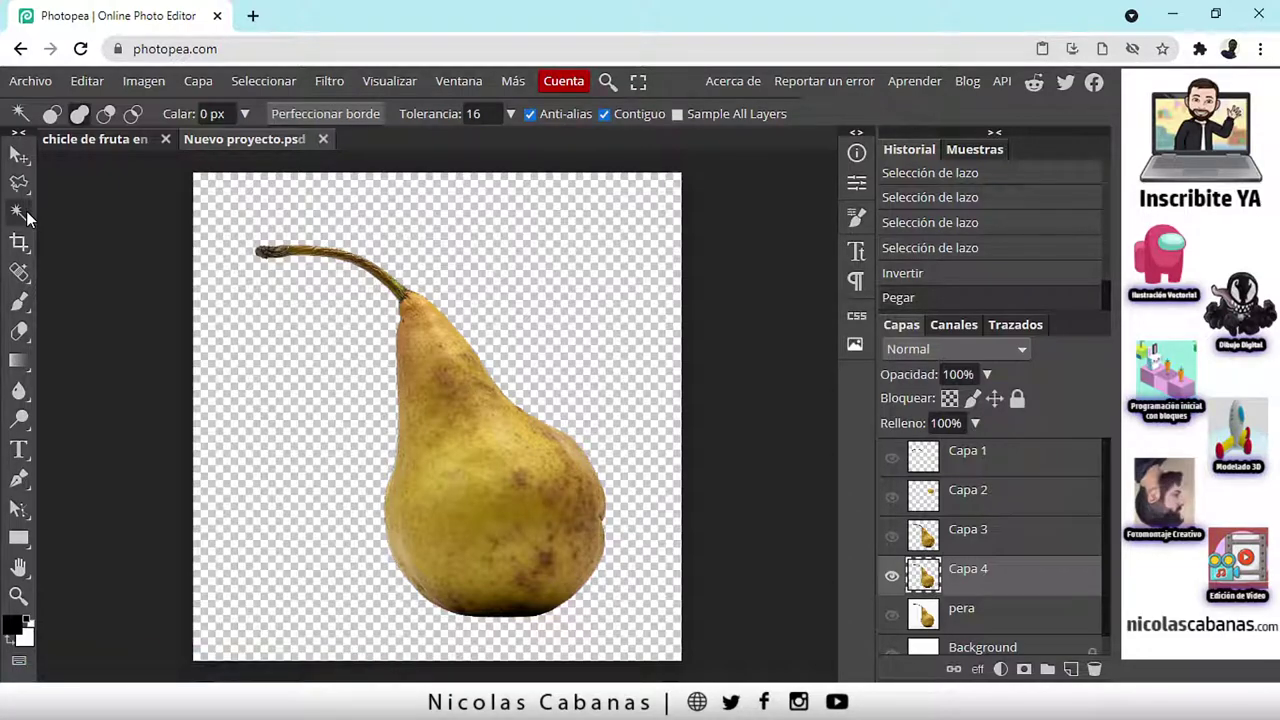
click(40, 87)
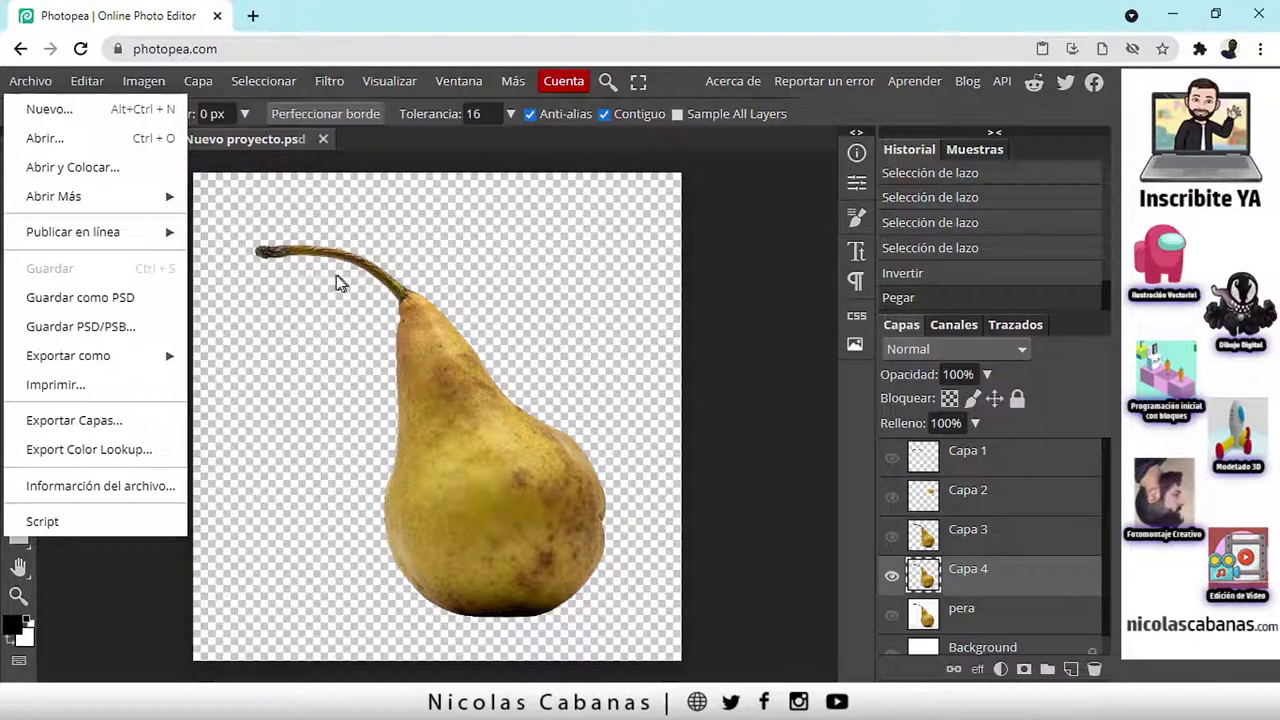
click(445, 397)
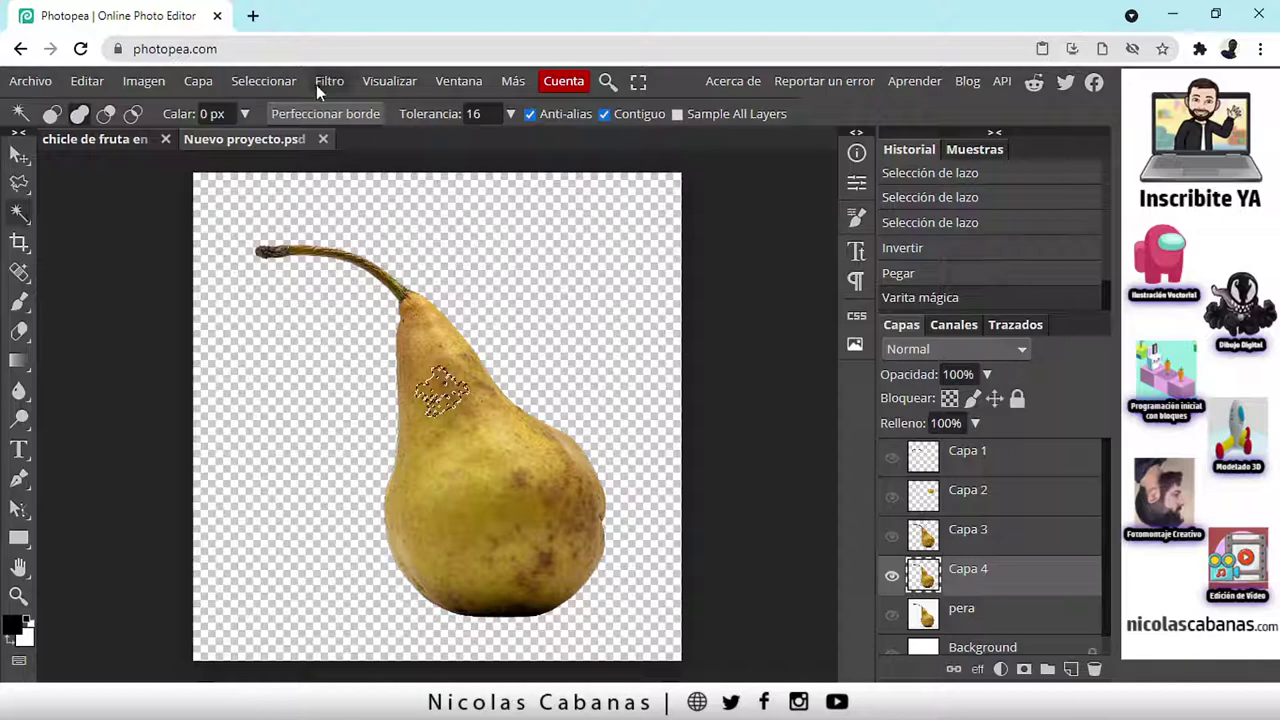
Deselect the patch on the pear and place frutilla de corazon.jpg as a new layer at its fitted size.
click(268, 82)
click(288, 138)
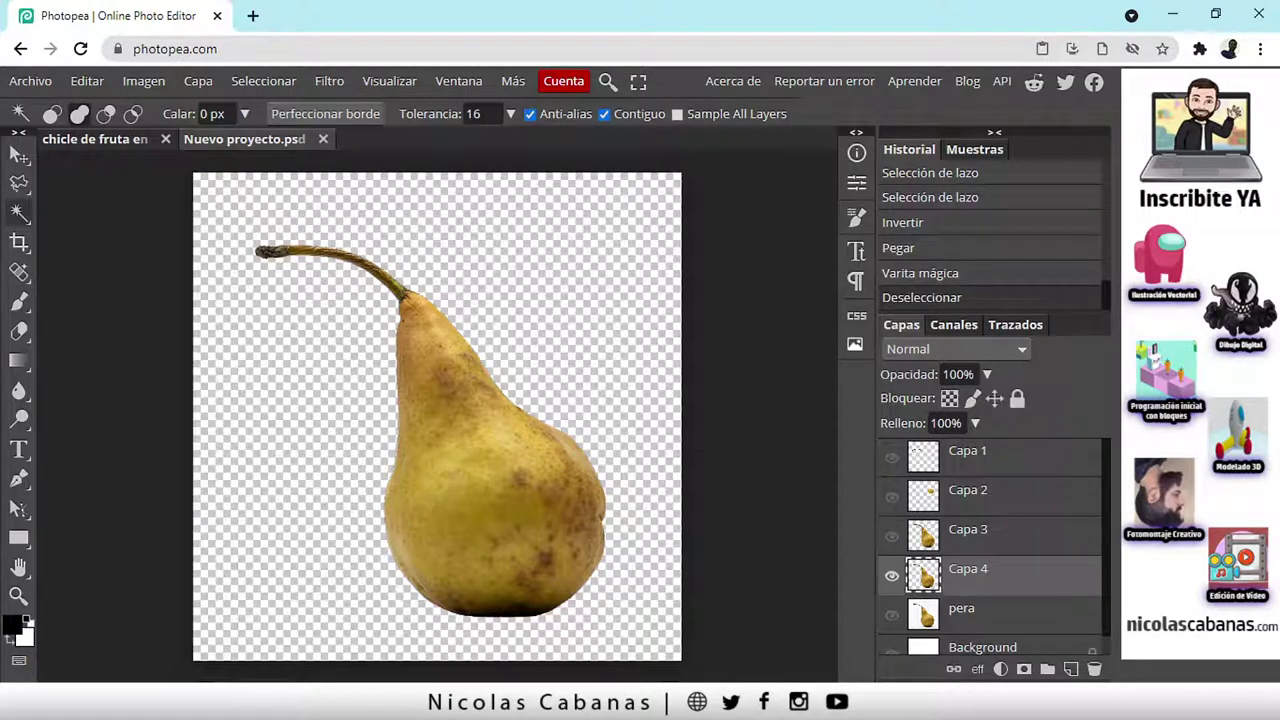
click(31, 82)
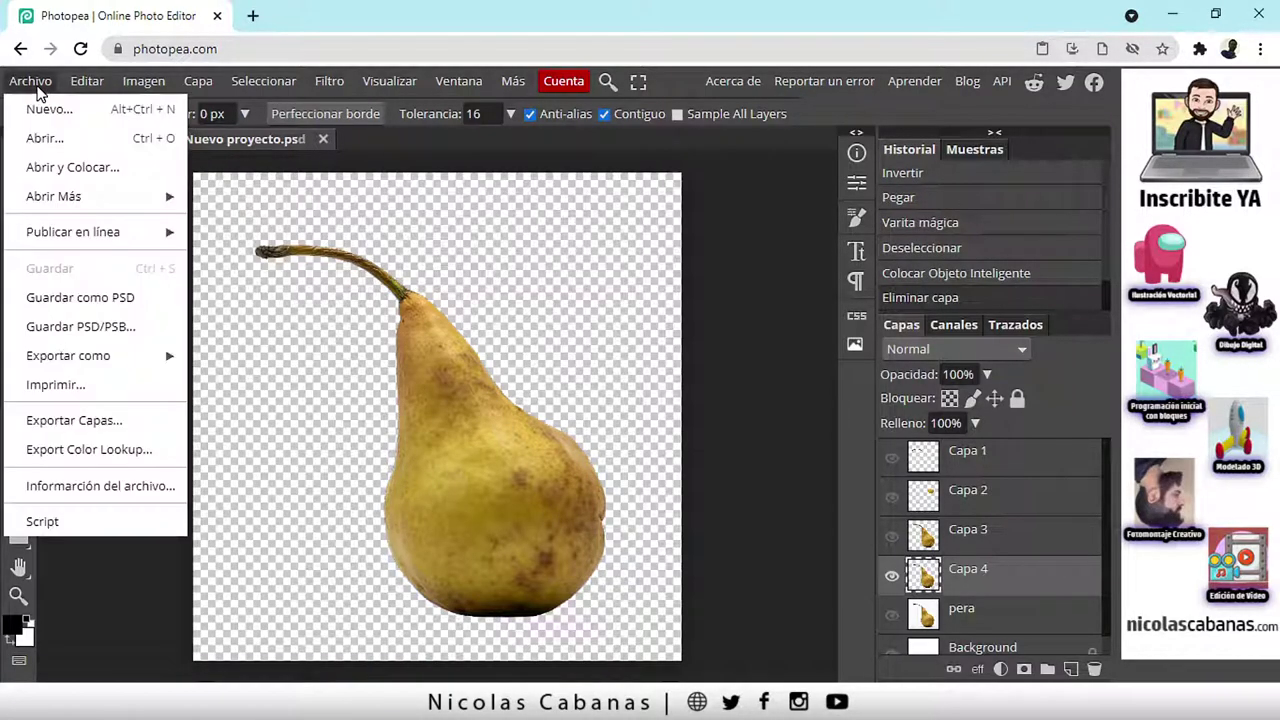
click(94, 168)
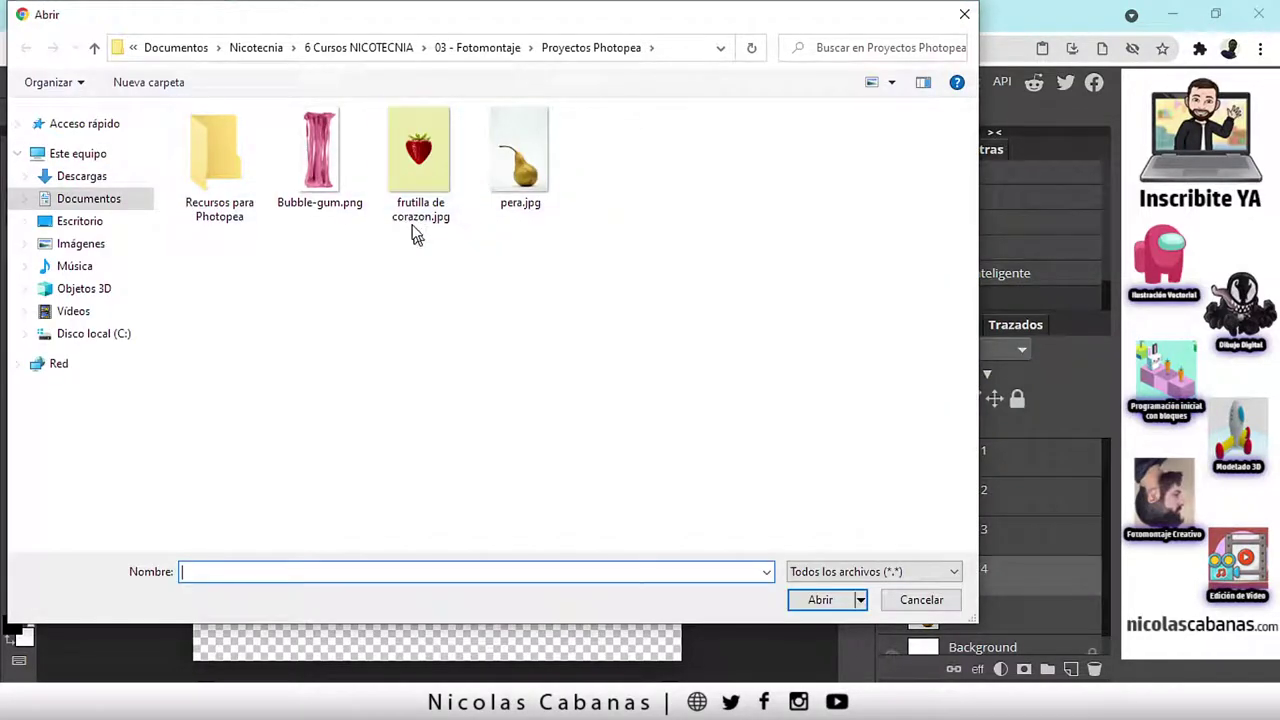
click(407, 167)
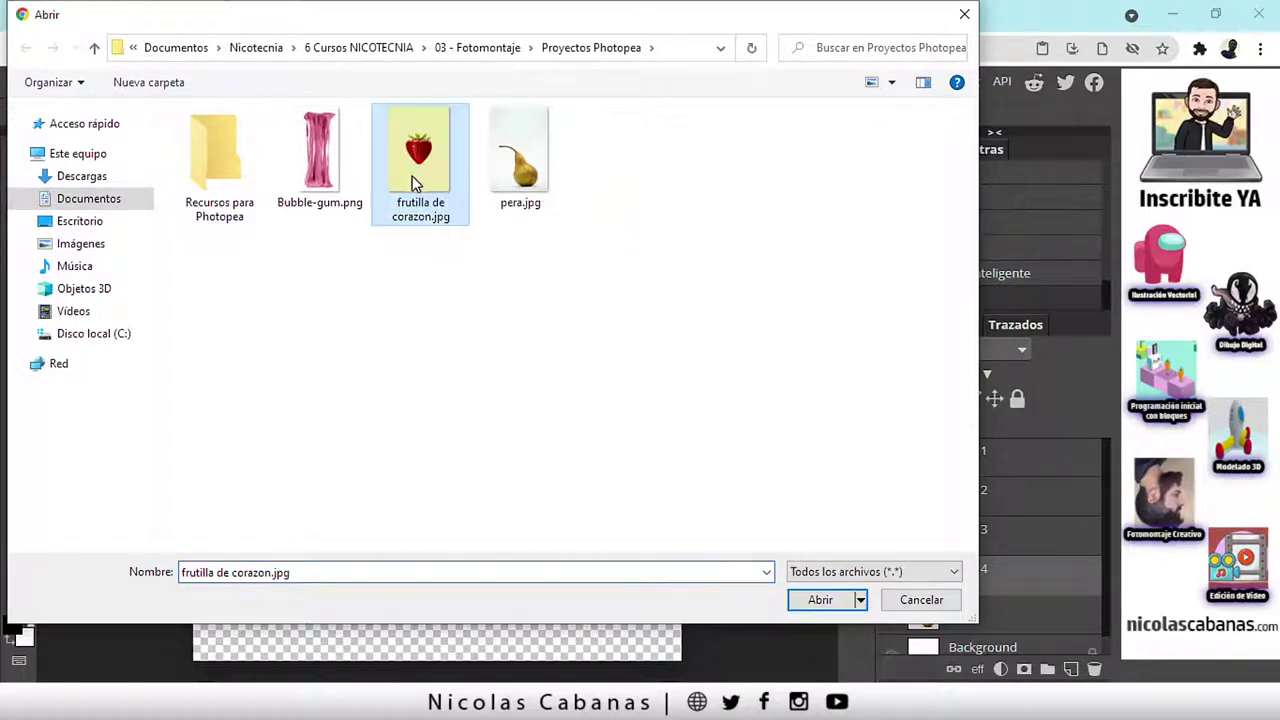
click(821, 601)
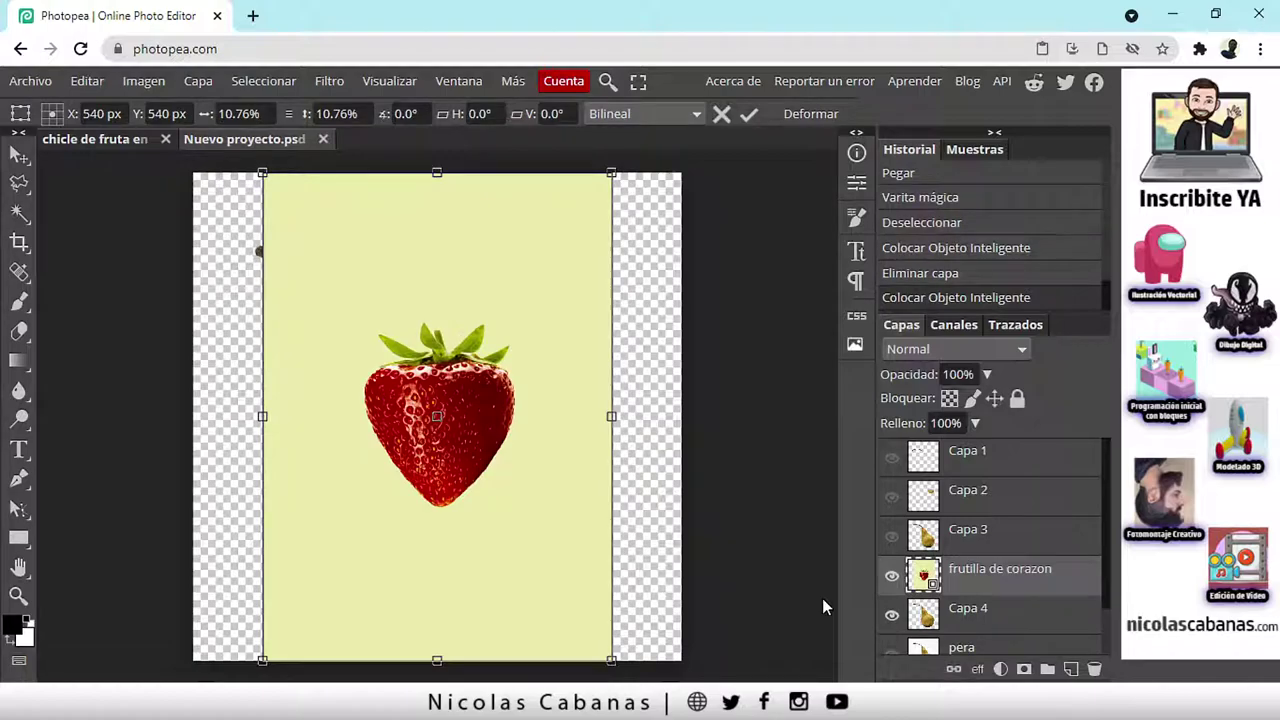
scroll(1030, 560, down, 1)
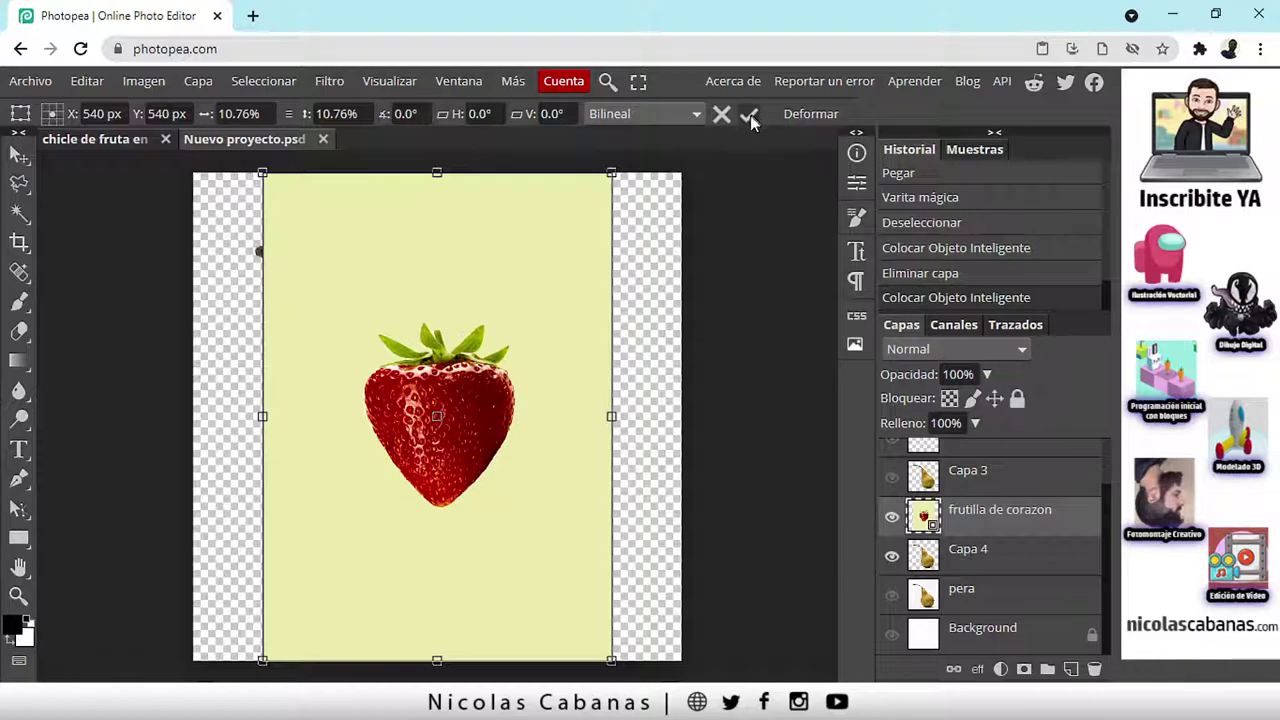
key(Return)
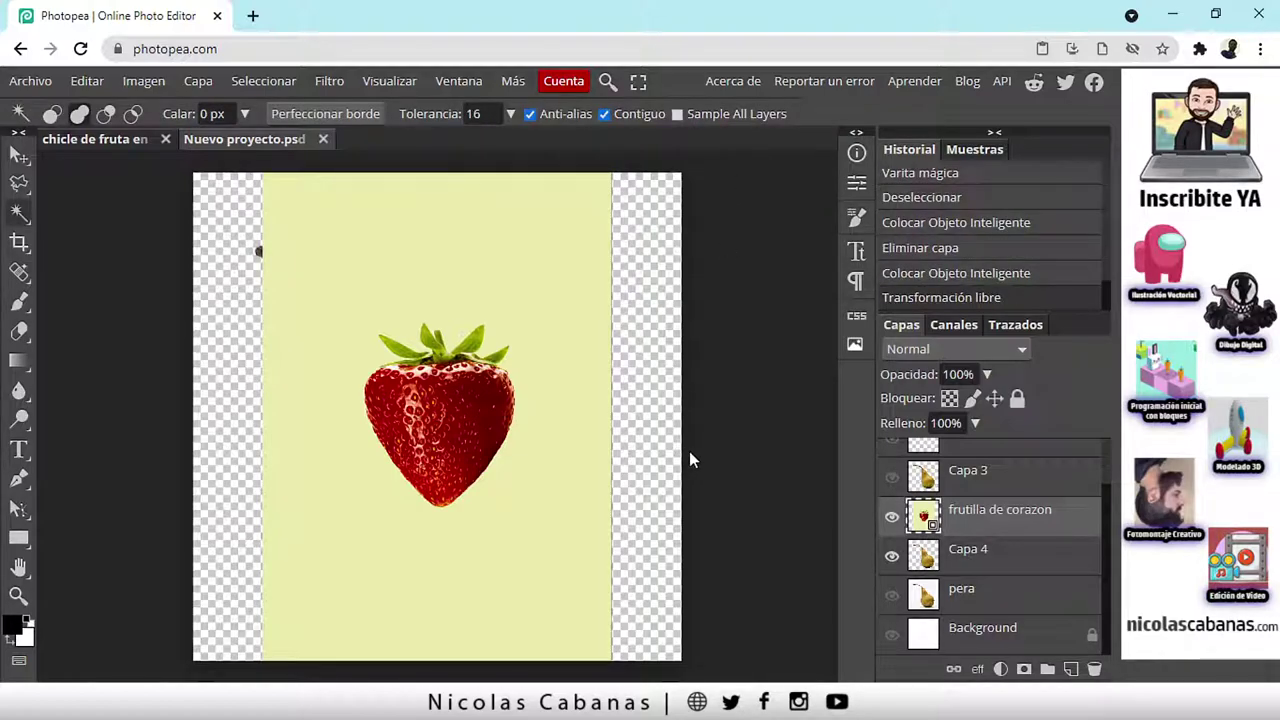
Delete the hidden layers Capa 3, Capa 2 and Capa 1.
scroll(1020, 500, up, 2)
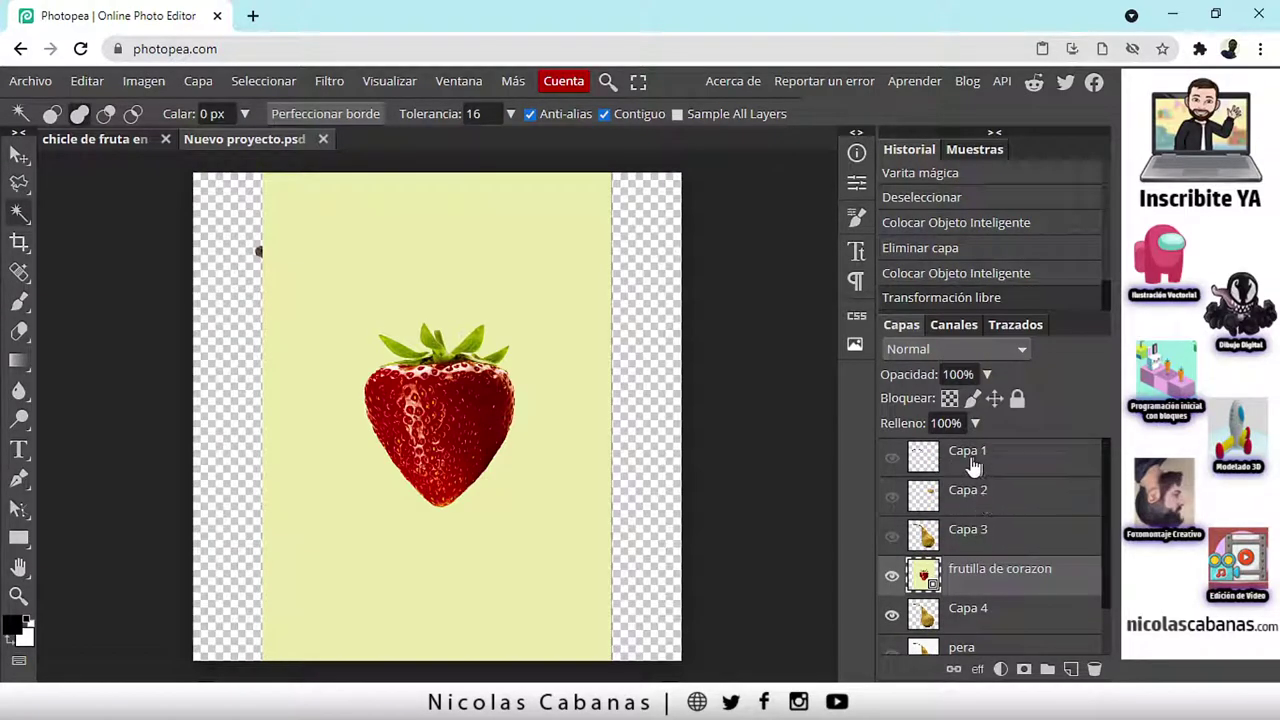
click(986, 531)
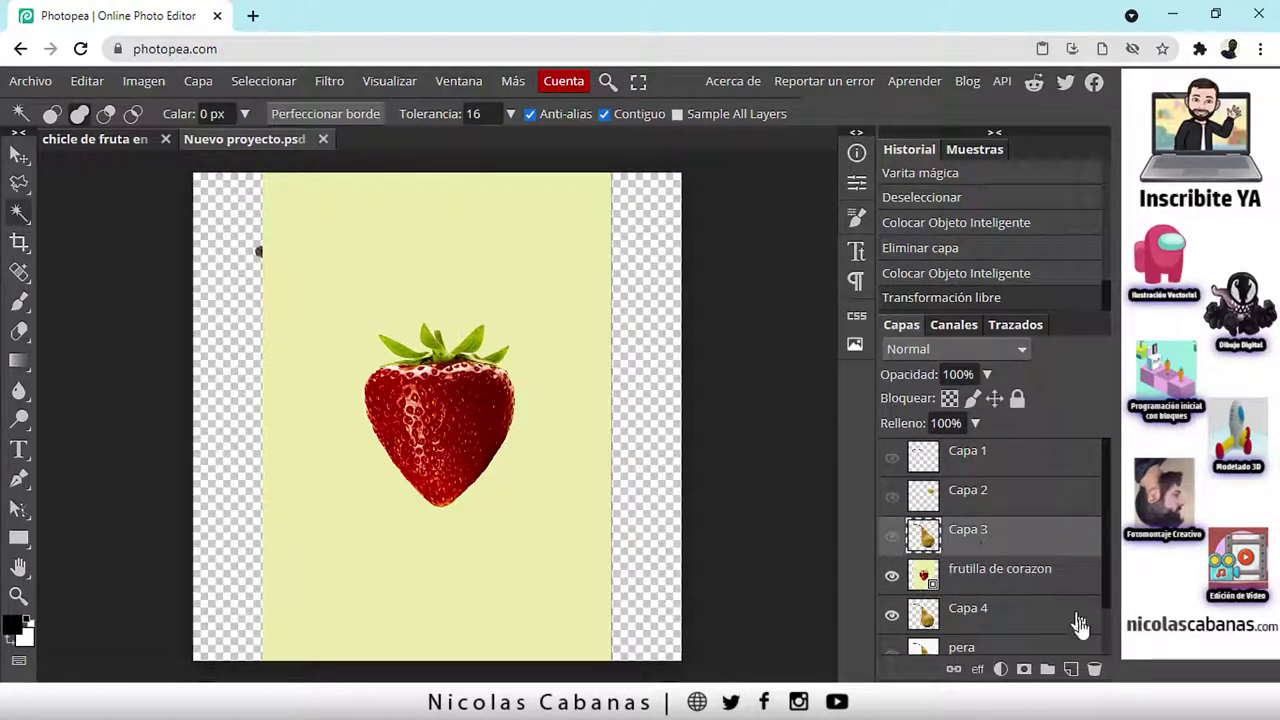
click(1095, 670)
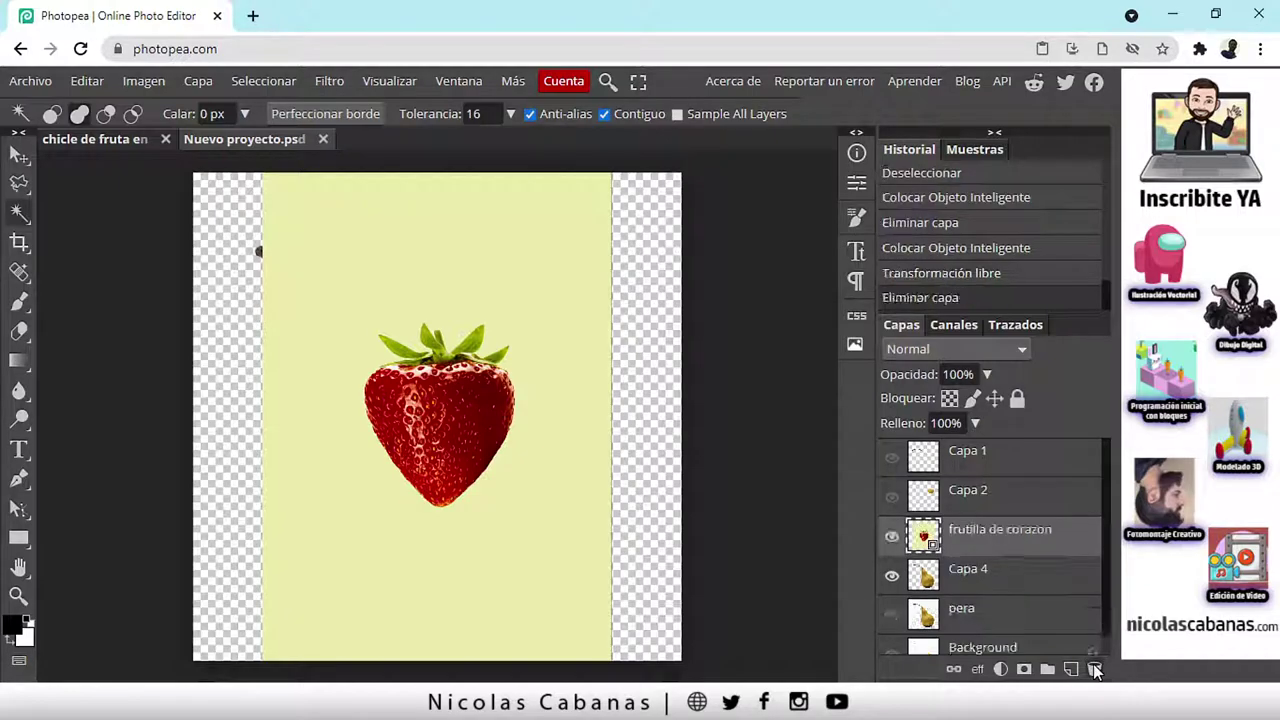
click(1039, 495)
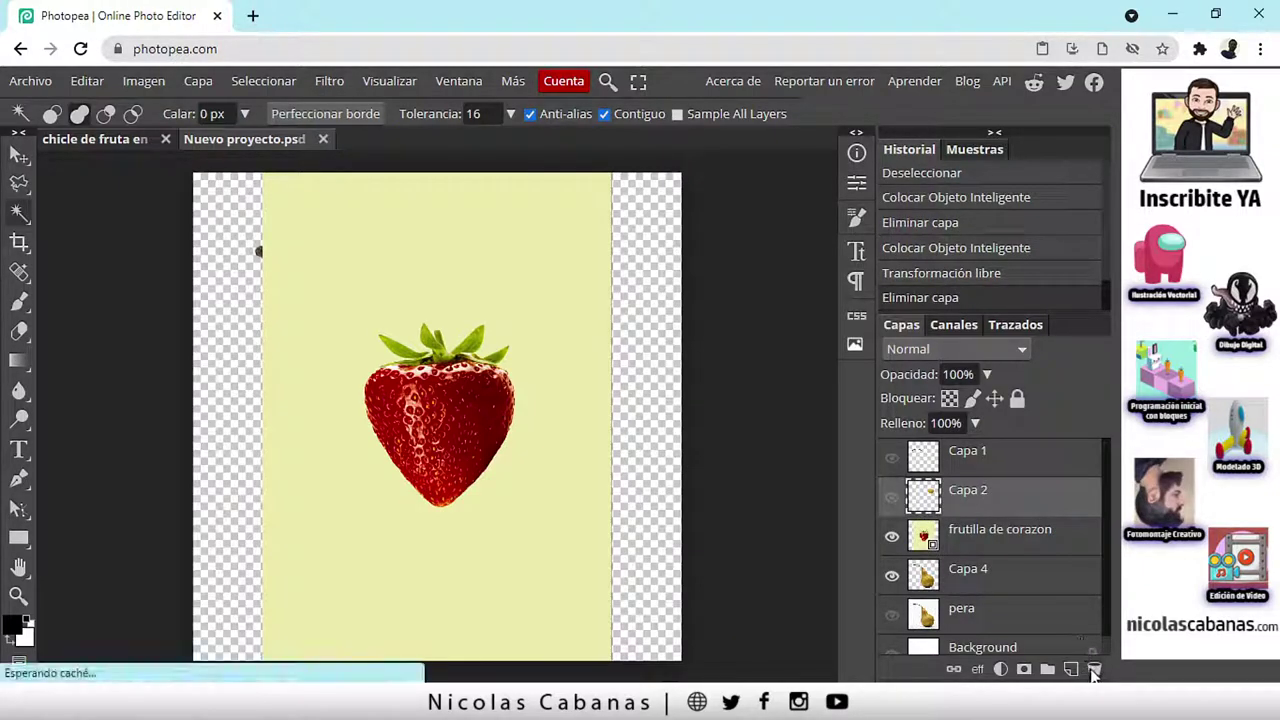
click(1090, 668)
click(1013, 469)
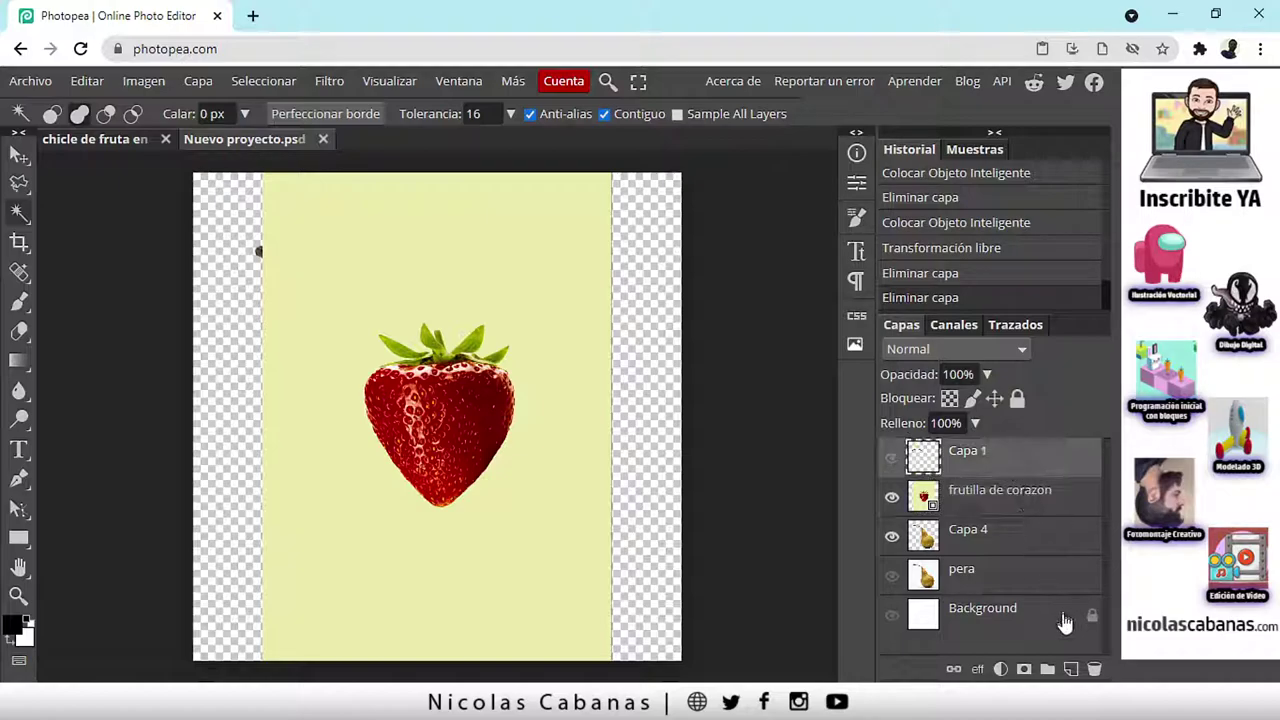
click(1095, 670)
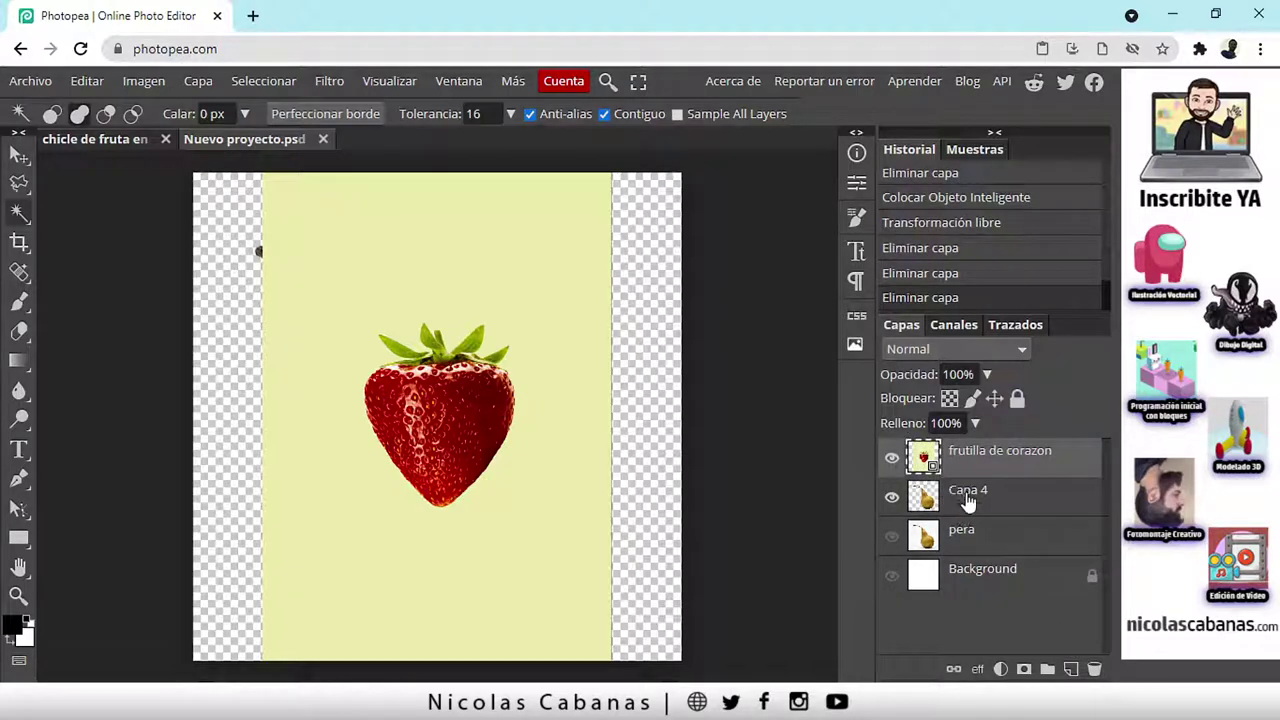
Rename the Capa 4 layer to MI PERA and select the frutilla de corazon layer.
click(970, 500)
double_click(972, 490)
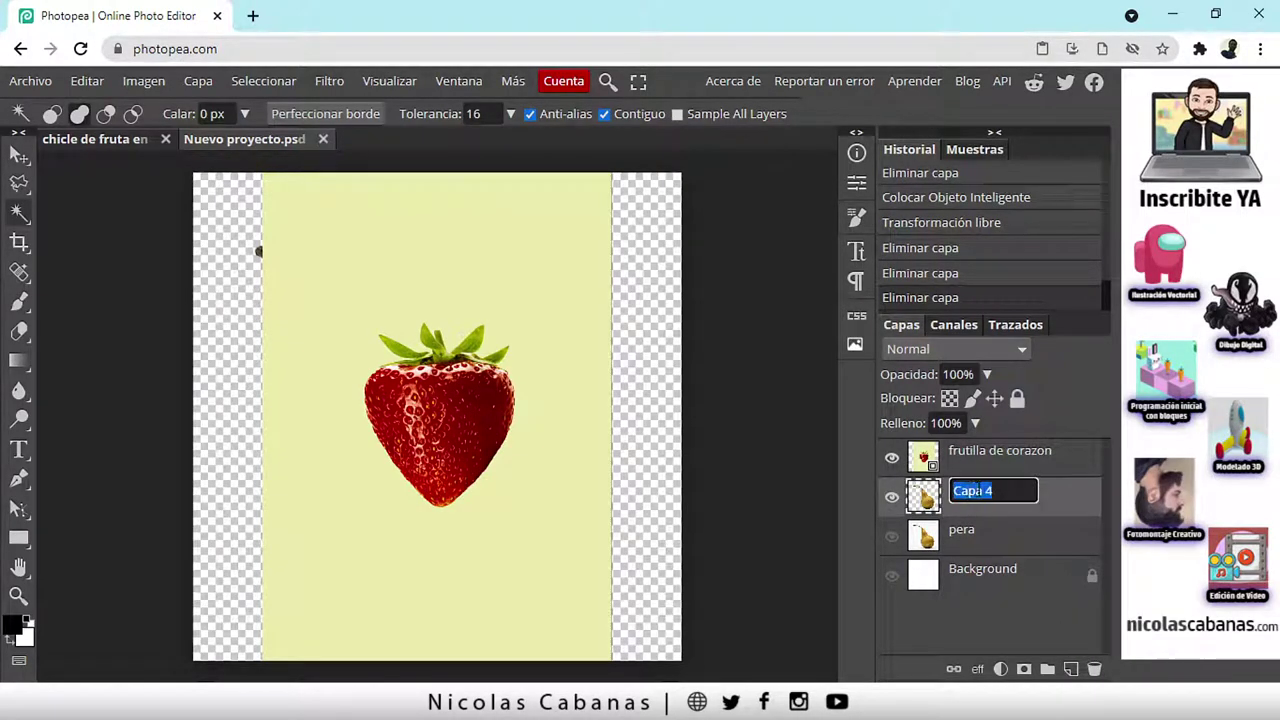
text(MI PERA)
key(Return)
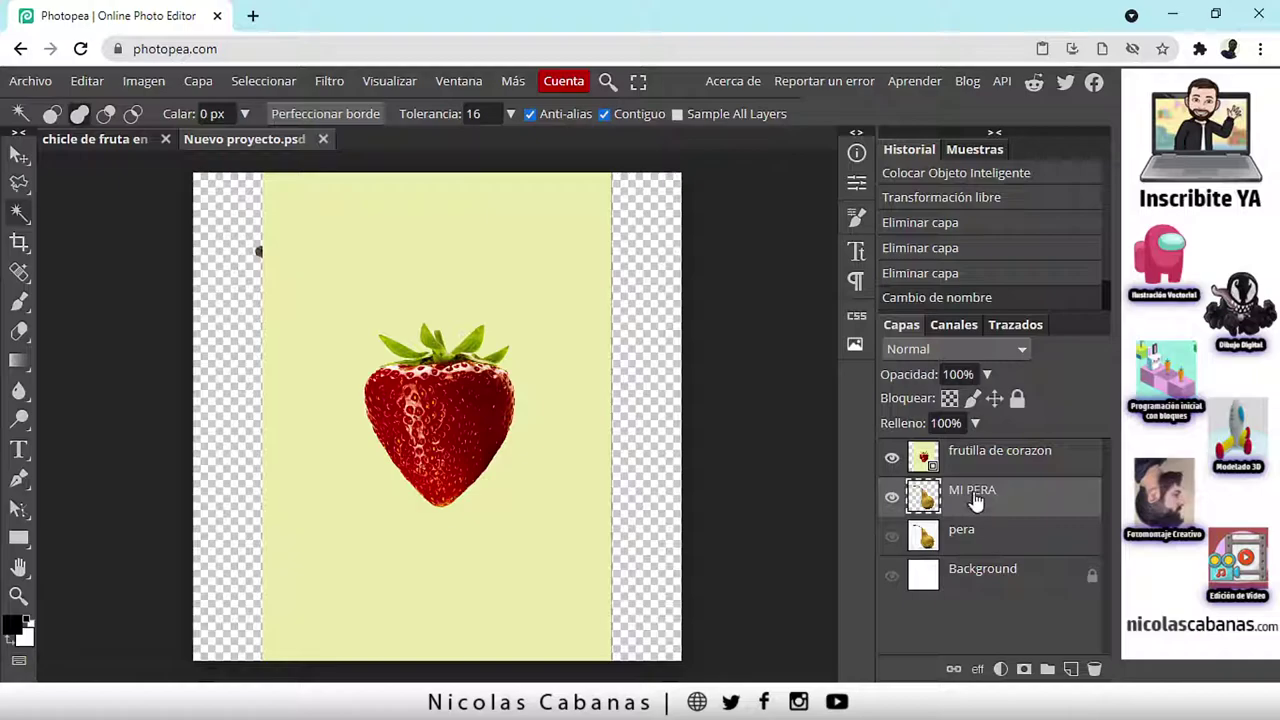
click(985, 460)
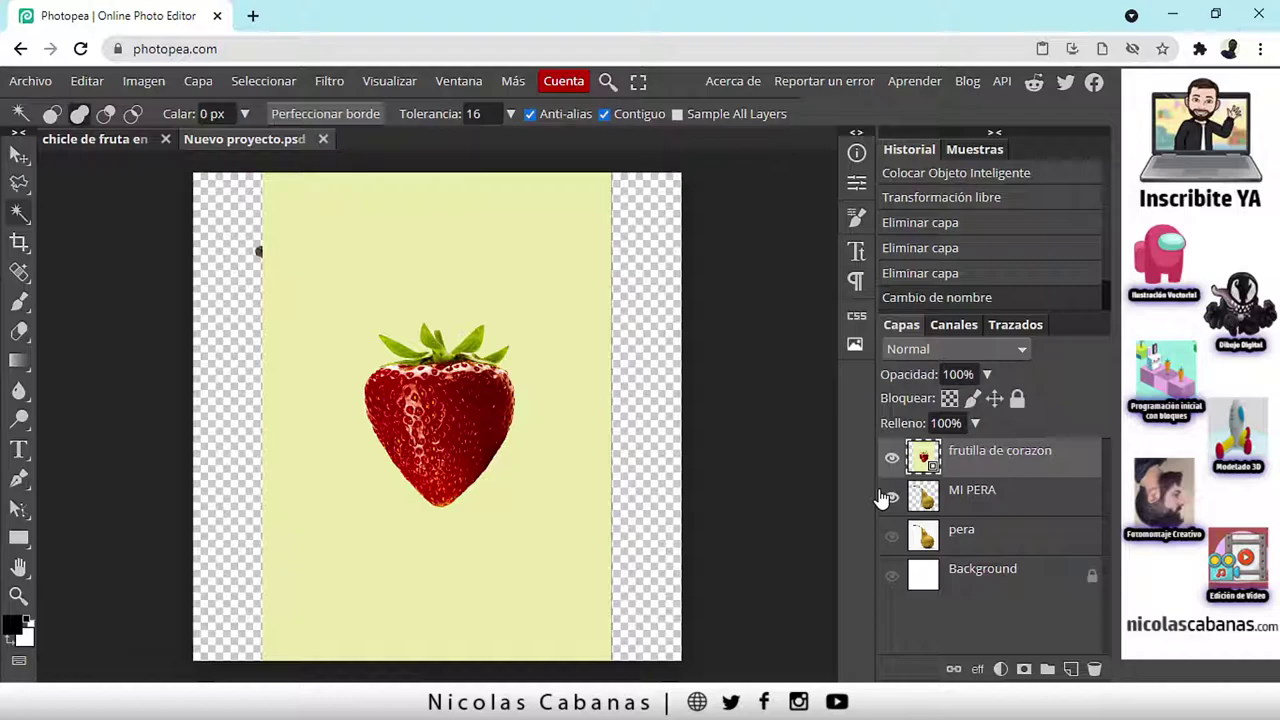
right_click(1035, 455)
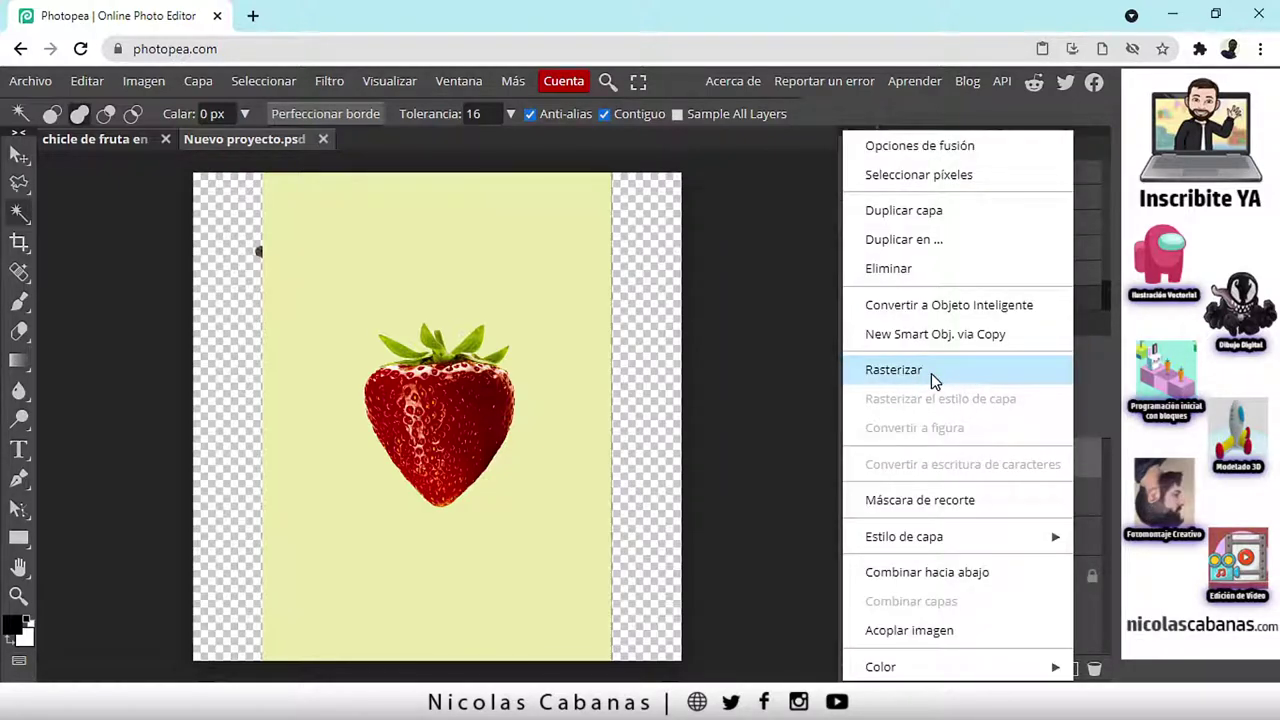
click(834, 441)
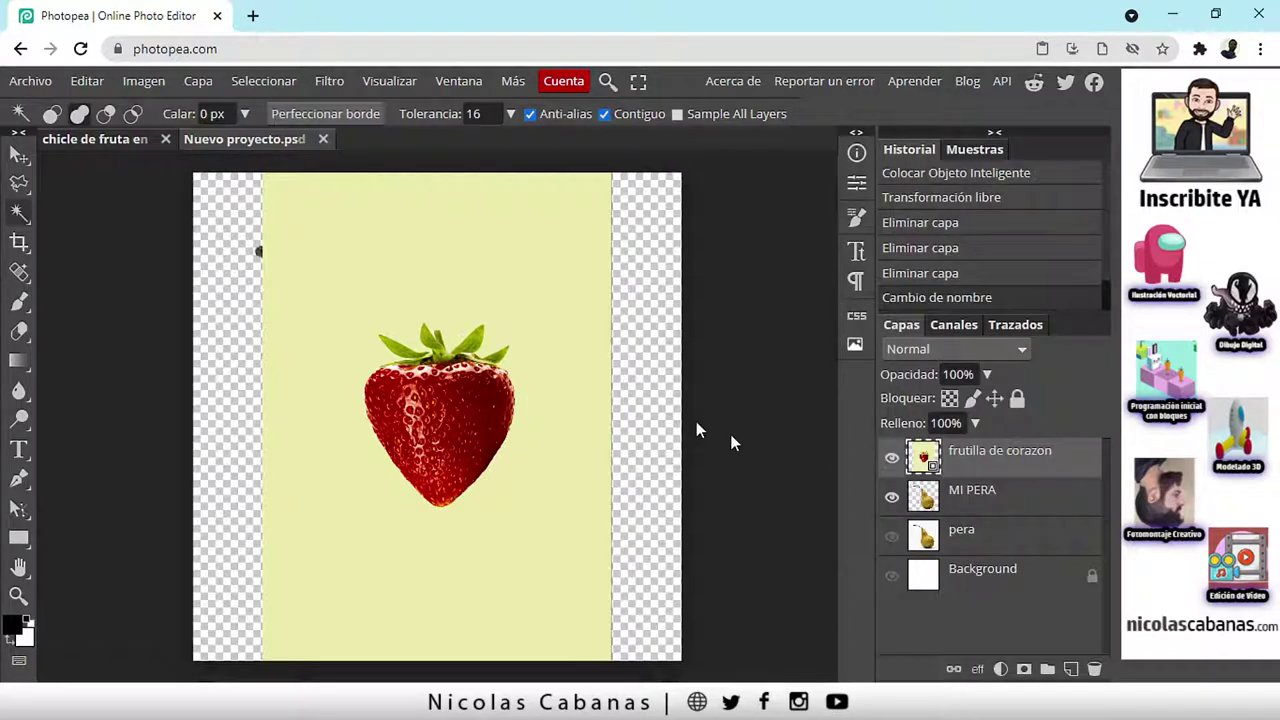
right_click(1022, 455)
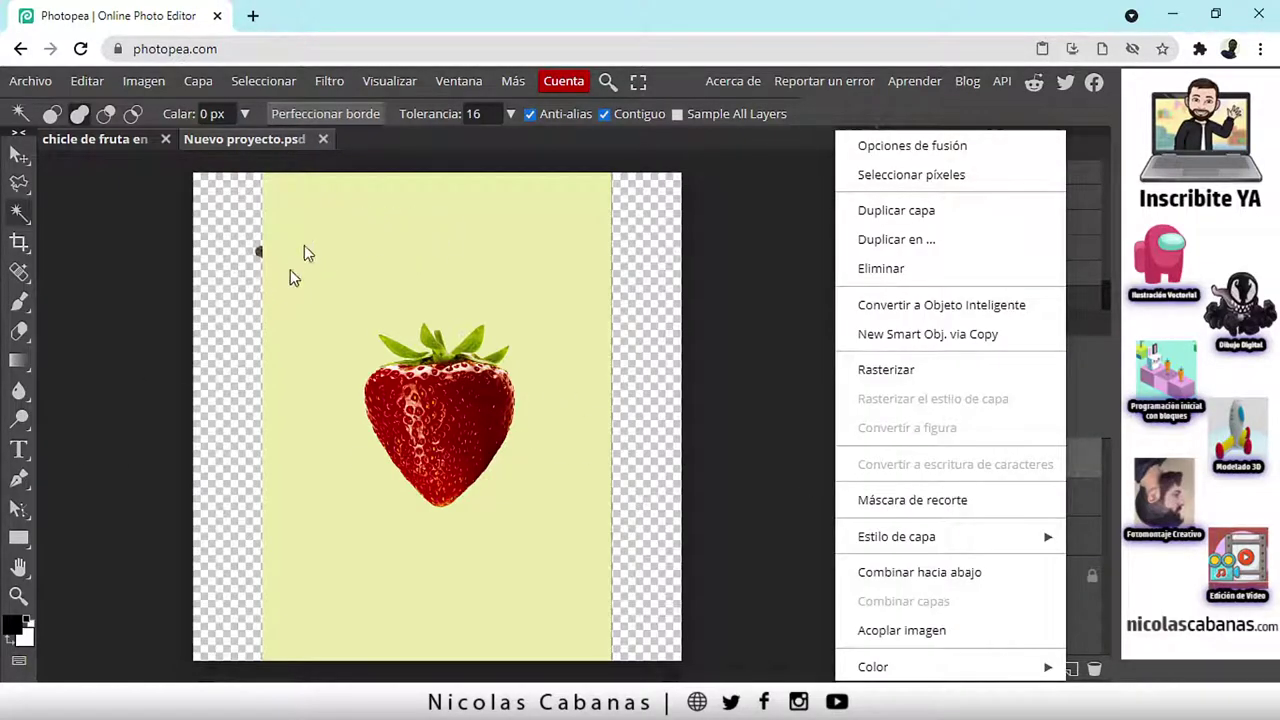
click(398, 358)
click(398, 358)
Clear the small selection on the strawberry leaf, and move and enlarge the strawberry layer to about 14% with the Move tool.
click(15, 157)
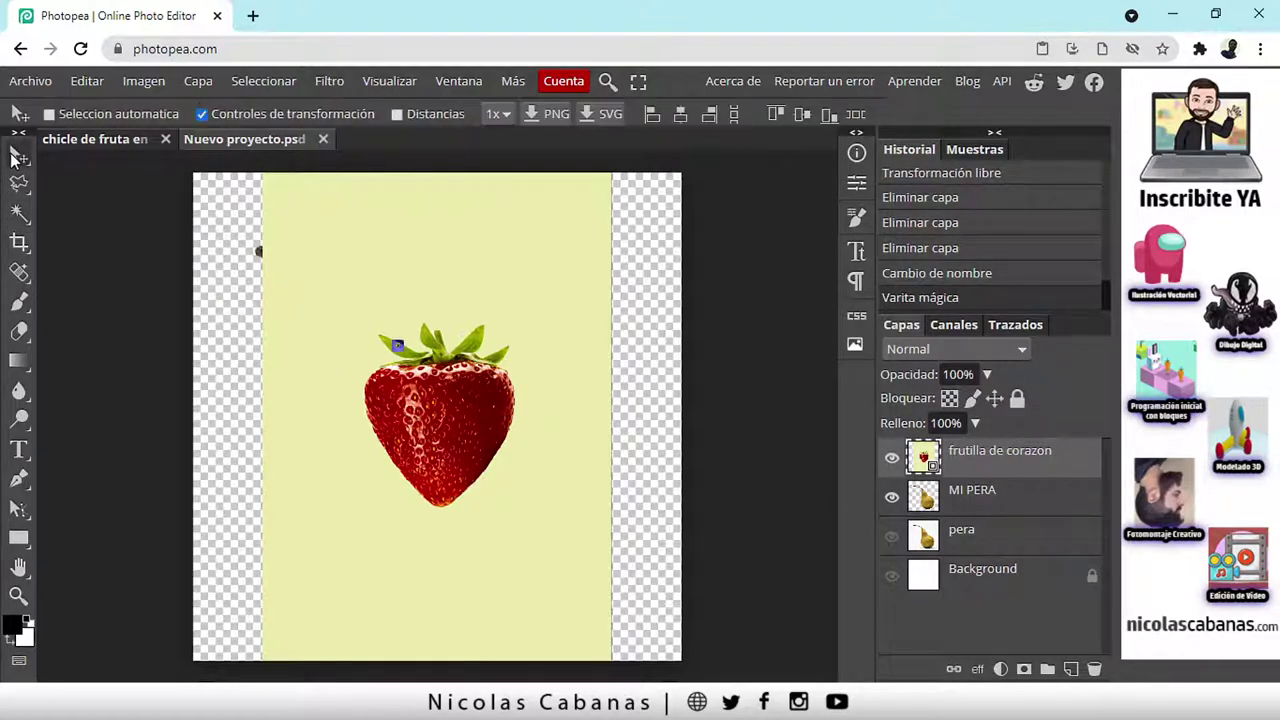
click(282, 80)
click(286, 140)
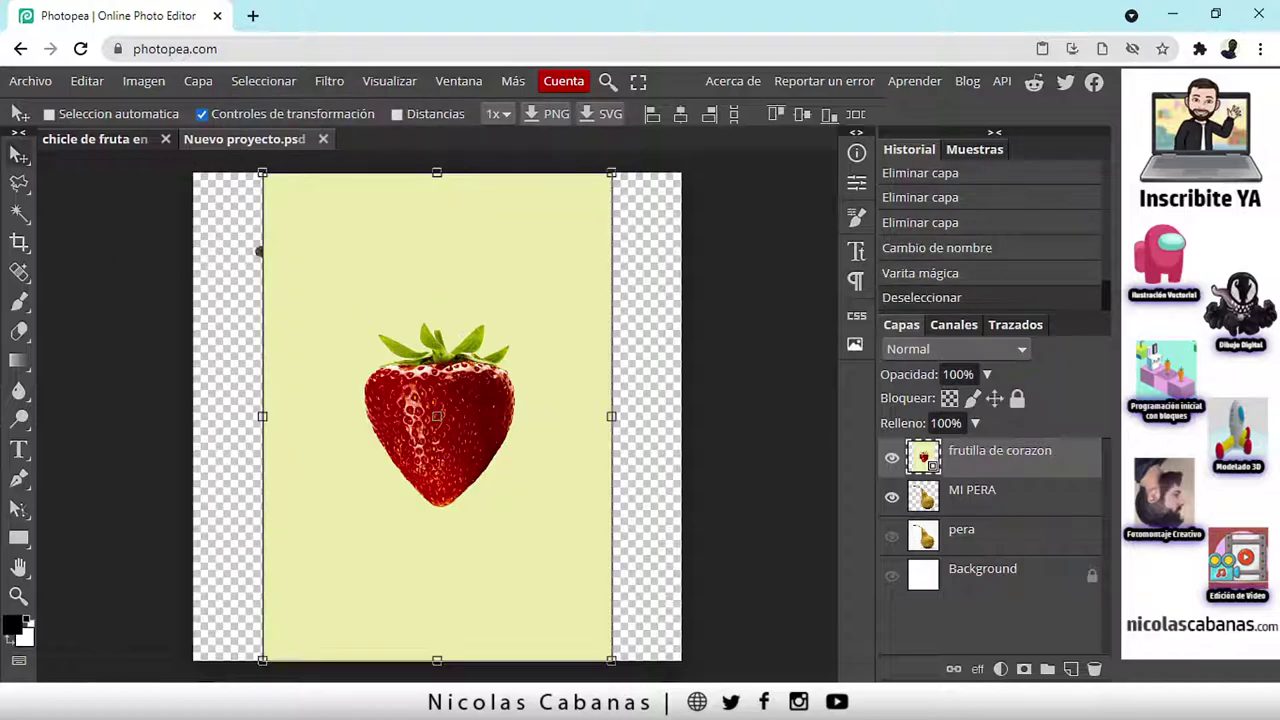
drag(366, 340, 402, 387)
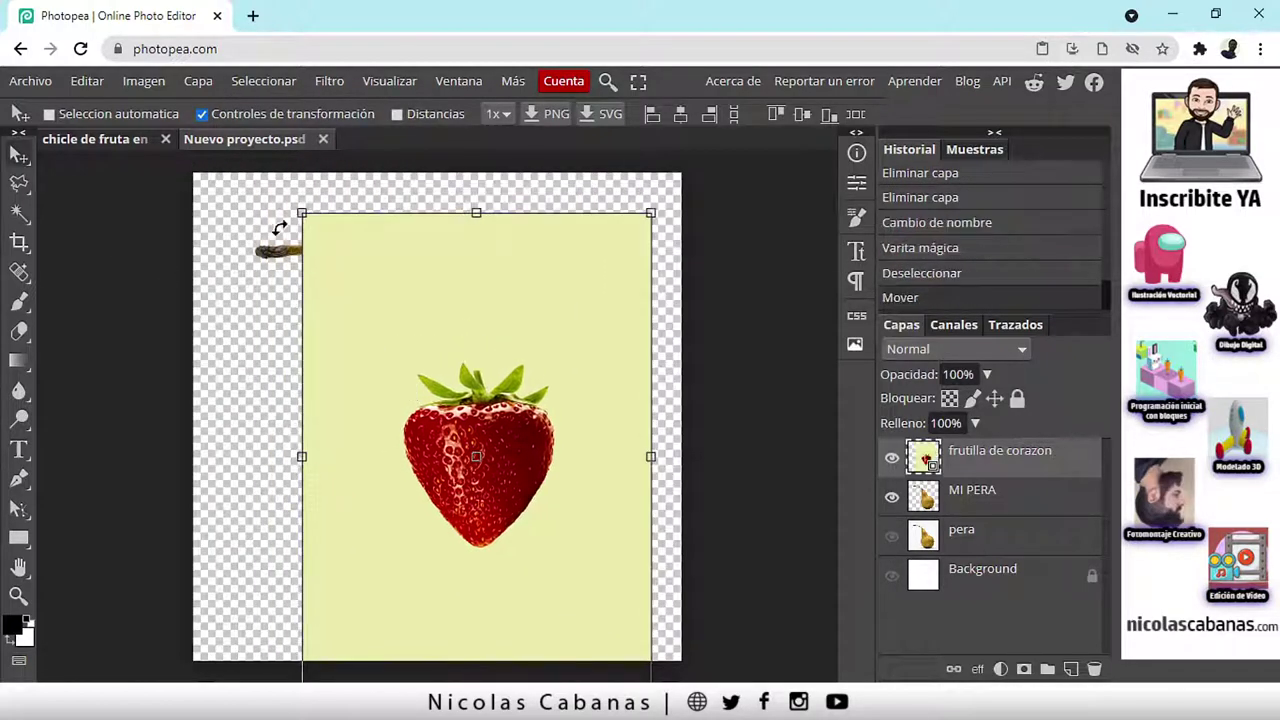
drag(303, 214, 694, 363)
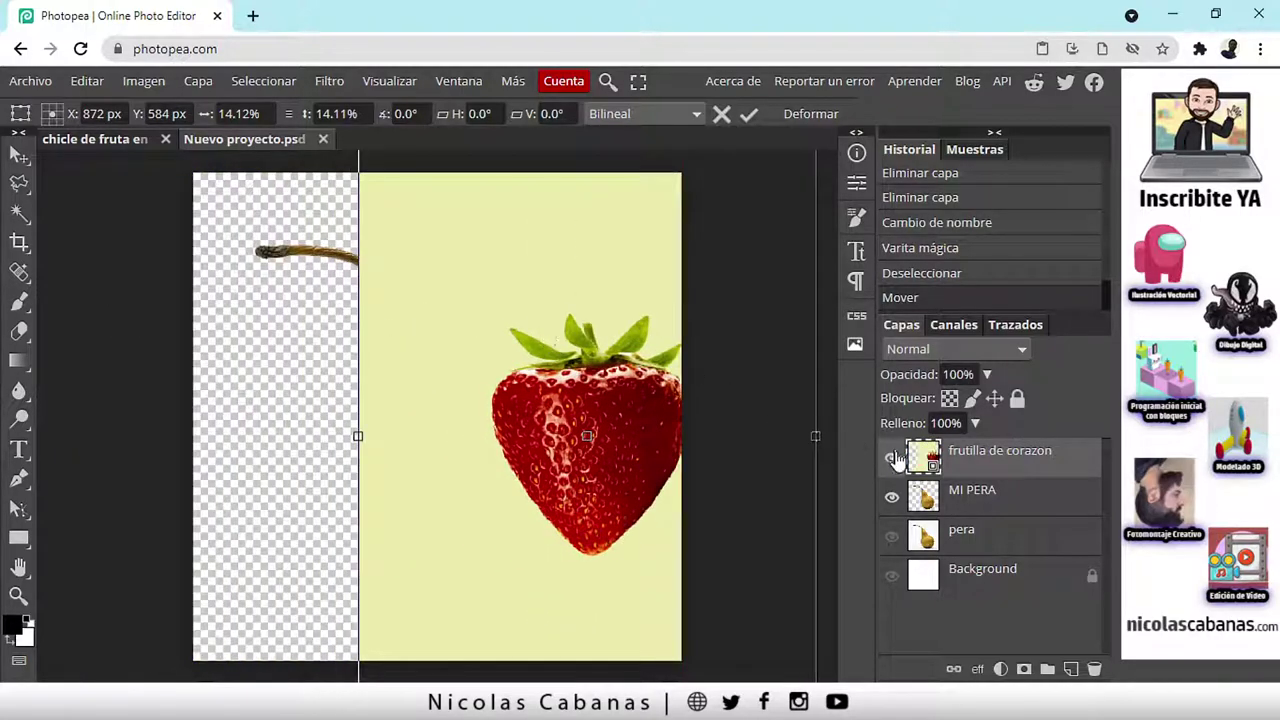
key(Return)
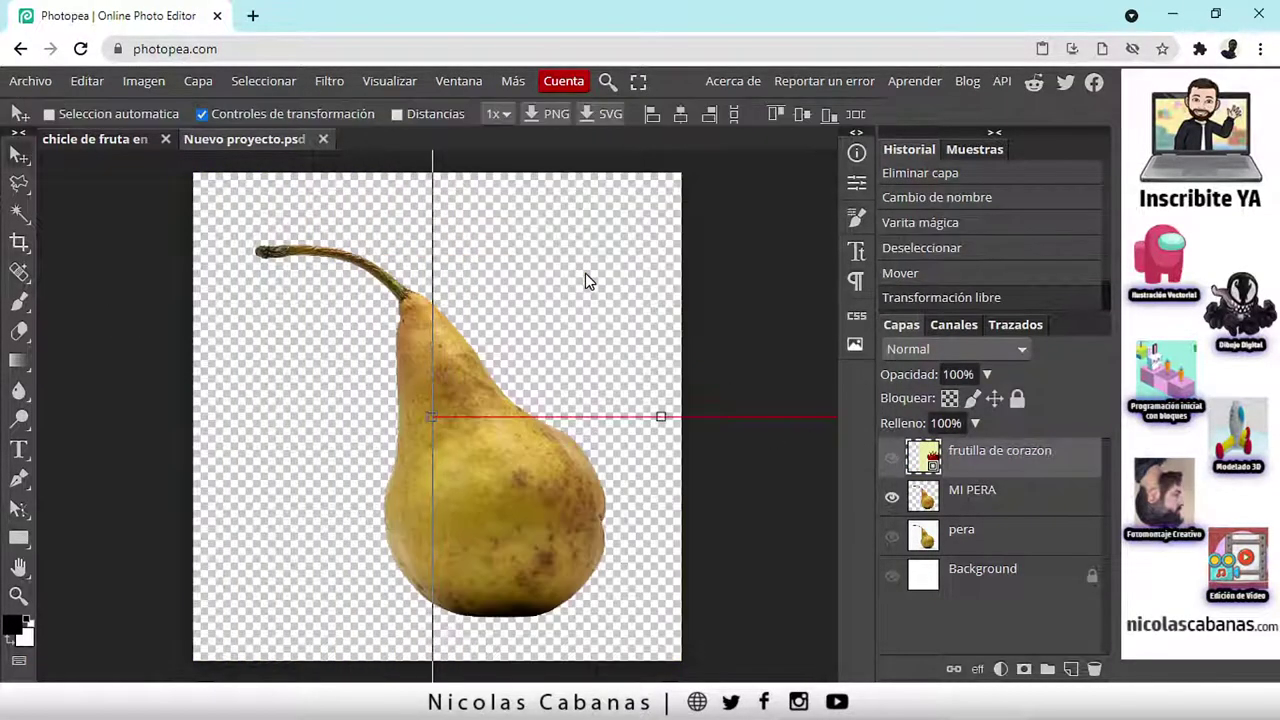
Show the frutilla de corazon layer again and move it sideways so the strawberry covers the pear.
drag(557, 314, 571, 314)
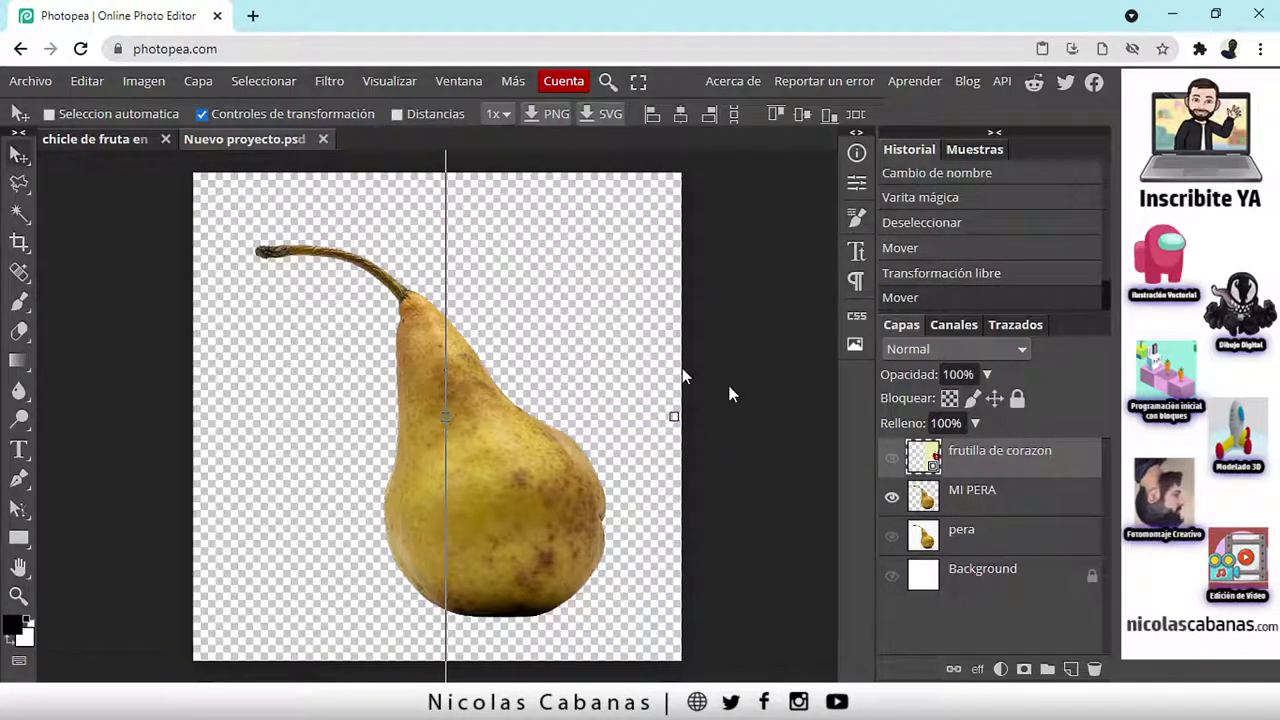
click(891, 457)
drag(569, 411, 402, 412)
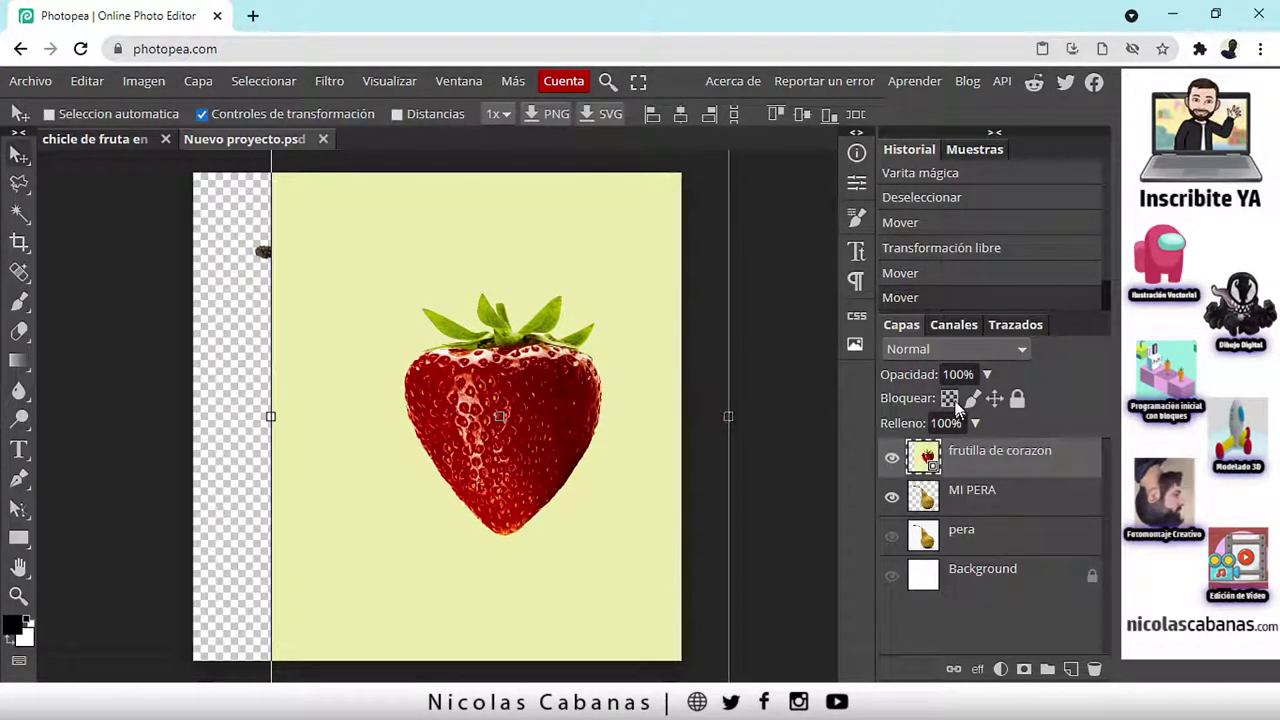
Lower the frutilla de corazon layer's opacity to 47% to see the pear through it.
drag(930, 374, 924, 374)
click(986, 374)
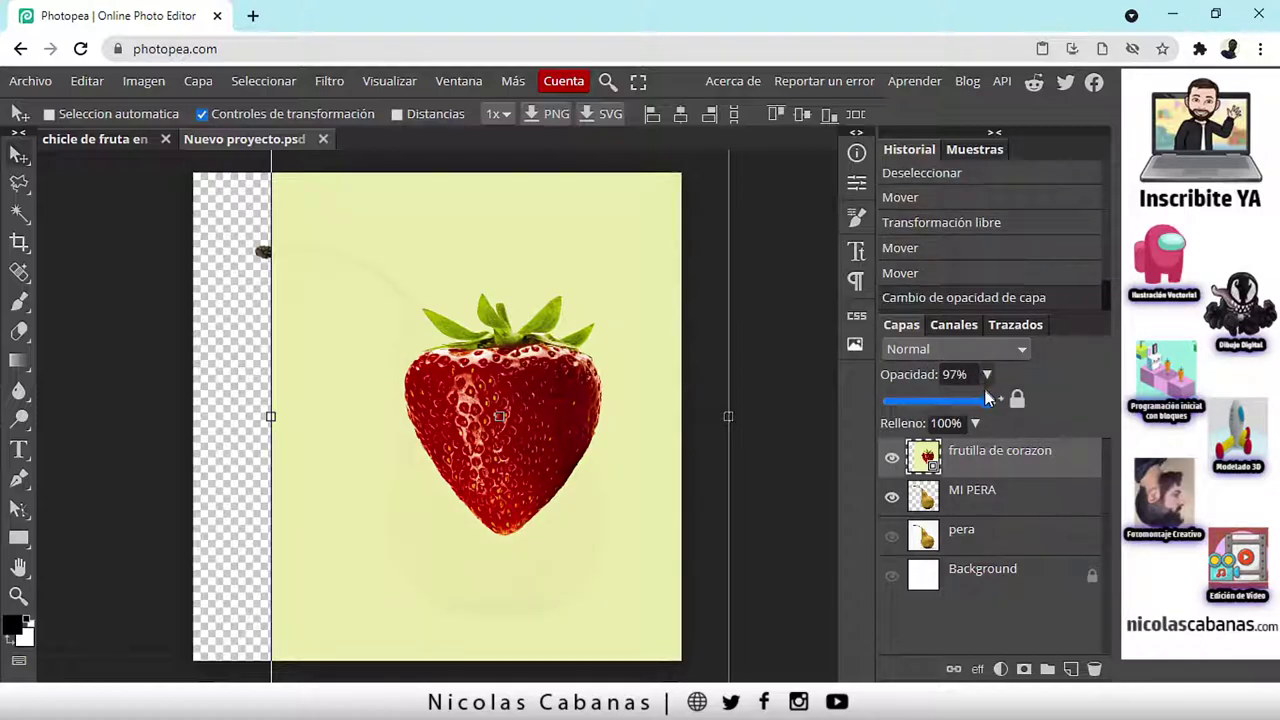
drag(990, 400, 938, 410)
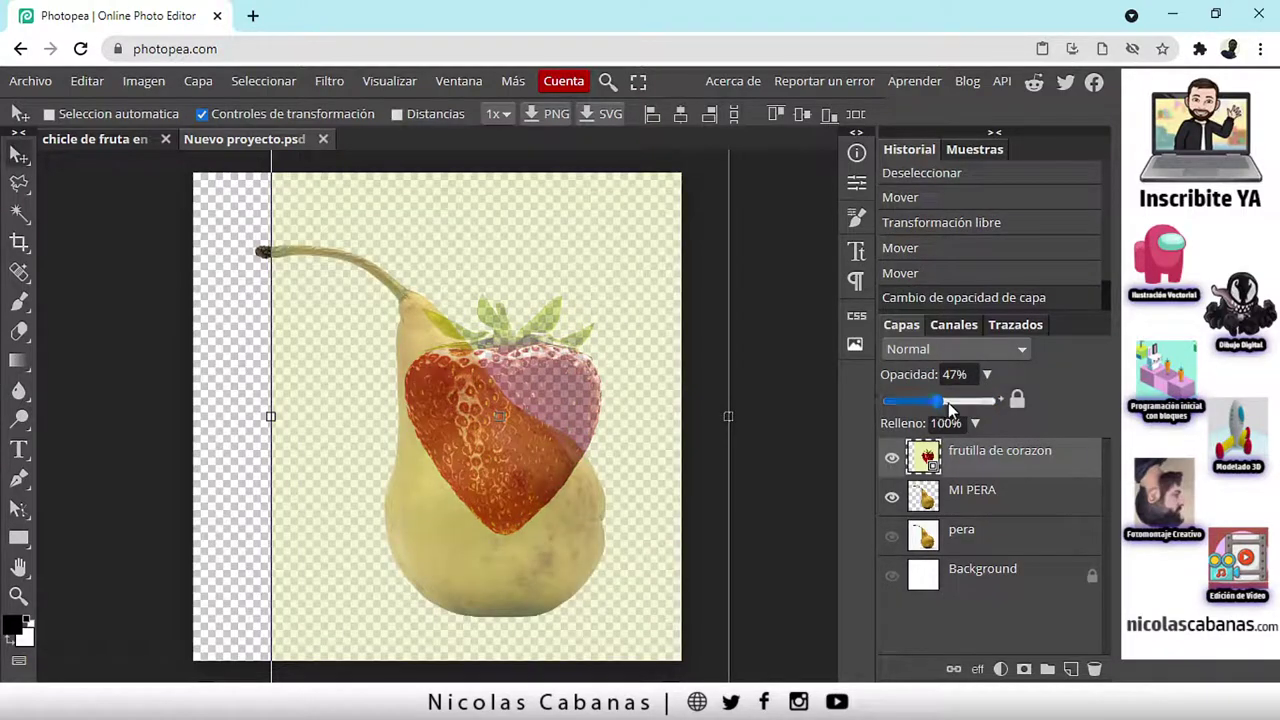
Scale the semi-transparent strawberry layer up to about 16% and position the strawberry over the middle of the pear.
drag(567, 481, 450, 381)
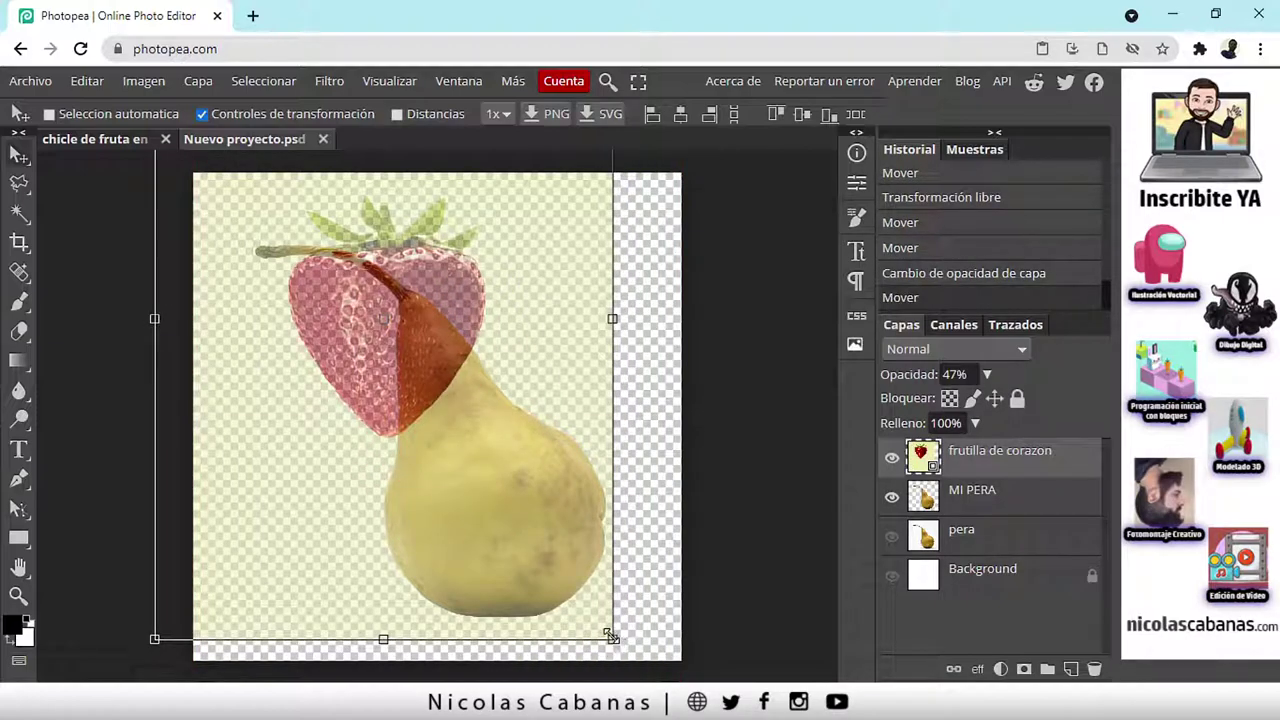
drag(612, 637, 660, 681)
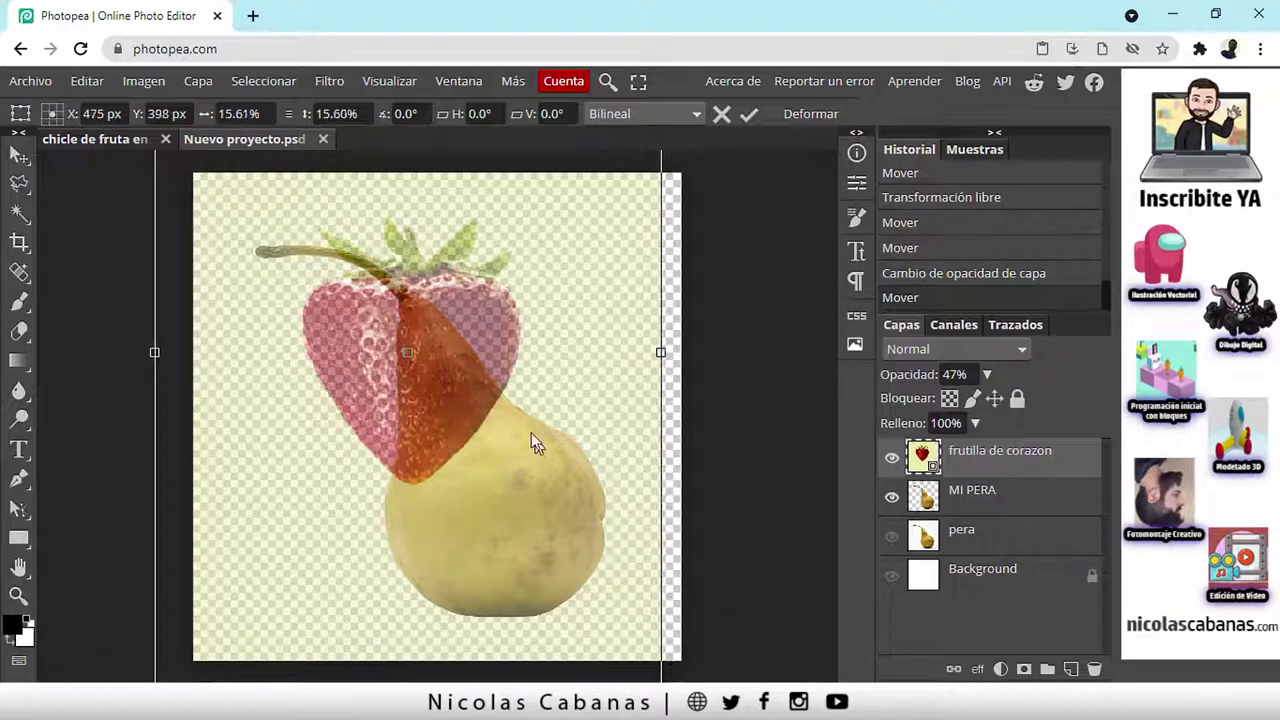
drag(454, 366, 468, 431)
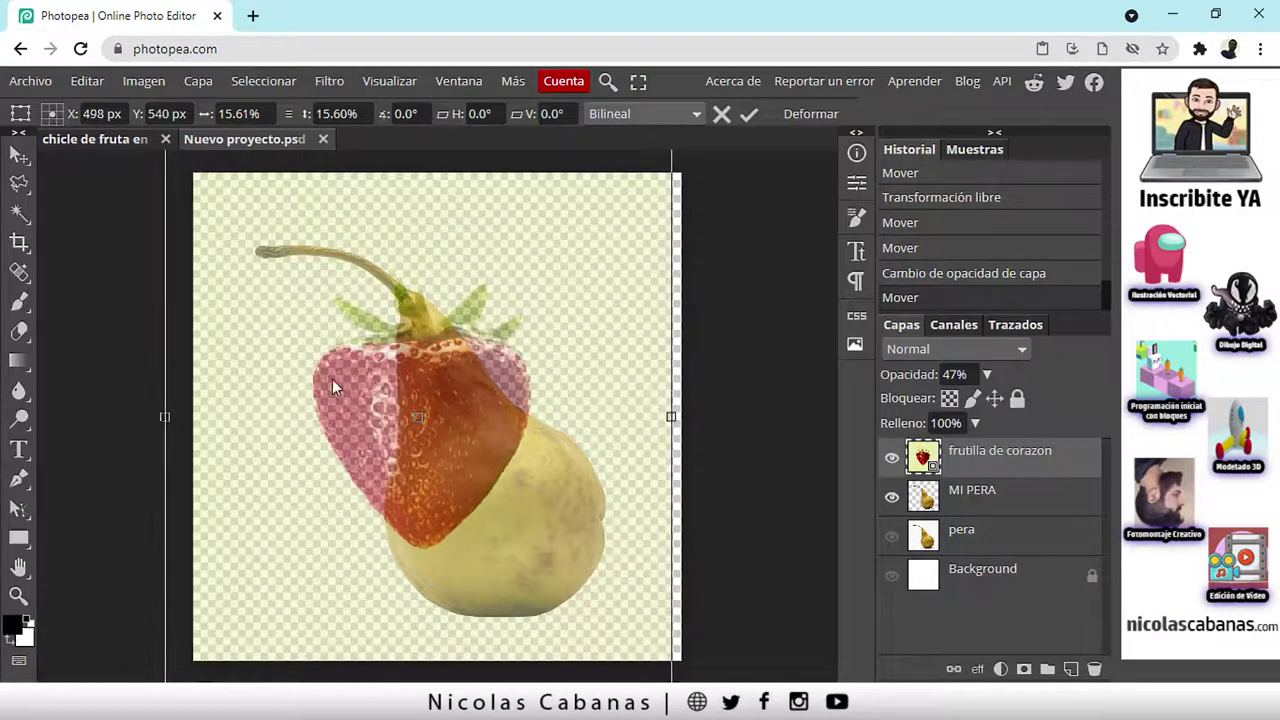
drag(553, 287, 491, 417)
drag(540, 352, 537, 355)
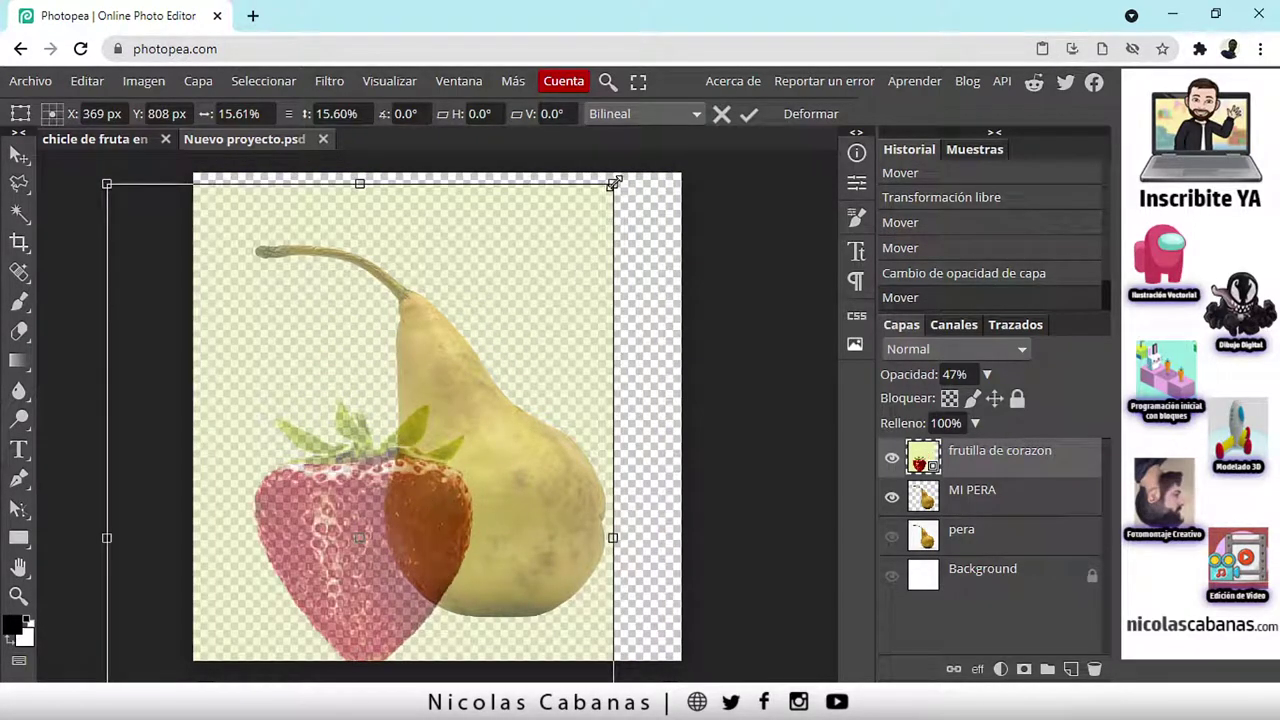
drag(613, 183, 662, 152)
drag(388, 442, 442, 346)
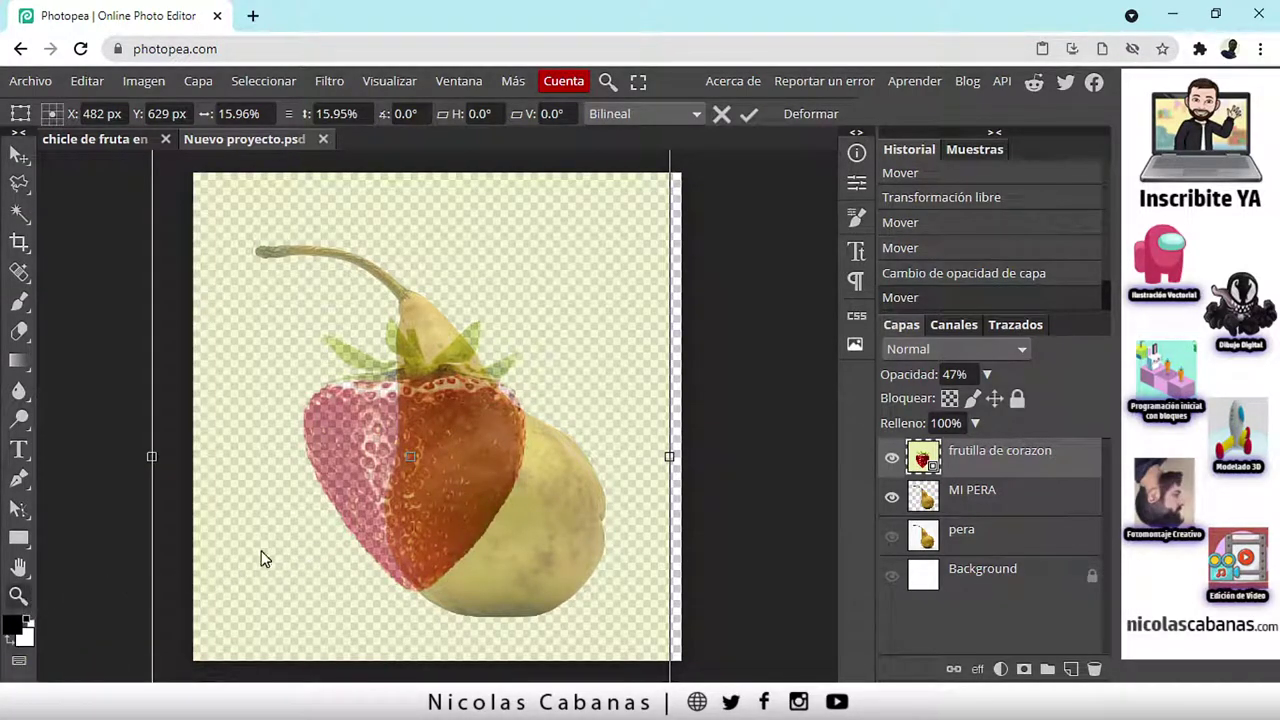
key(Return)
key(z)
key(ctrl+minus)
key(ctrl+minus)
key(ctrl+minus)
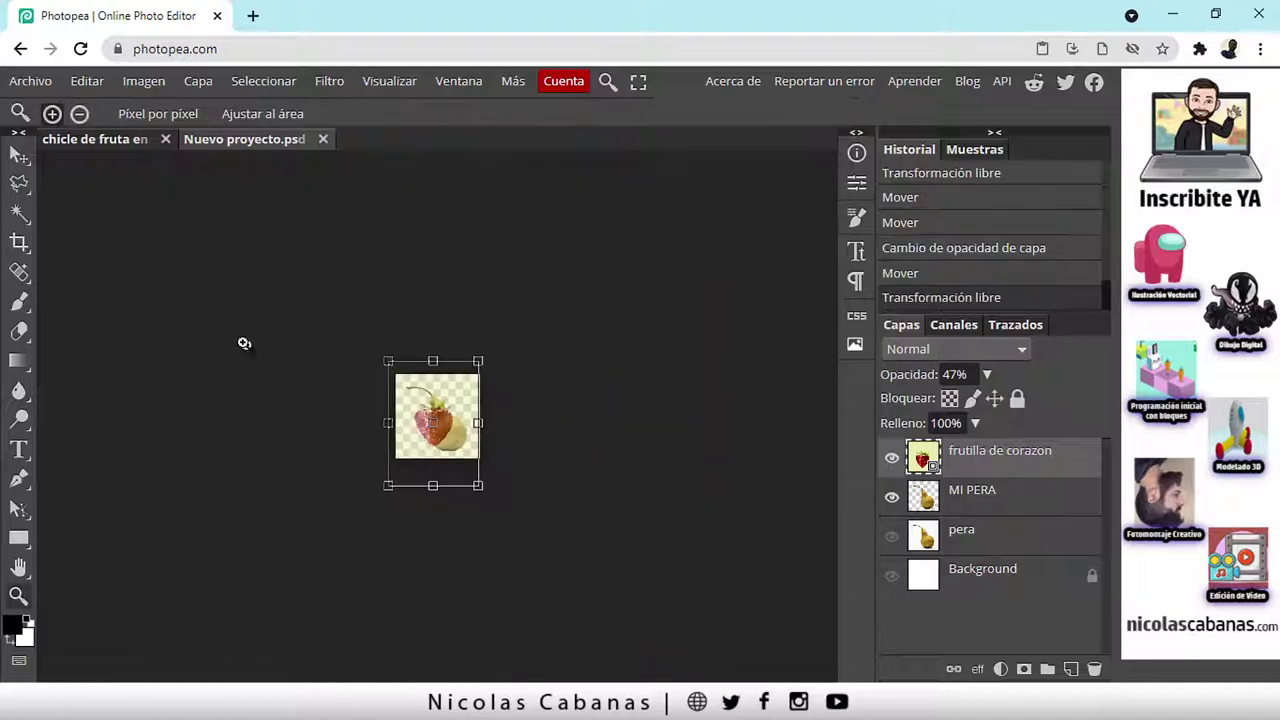
key(ctrl+plus)
key(ctrl+plus)
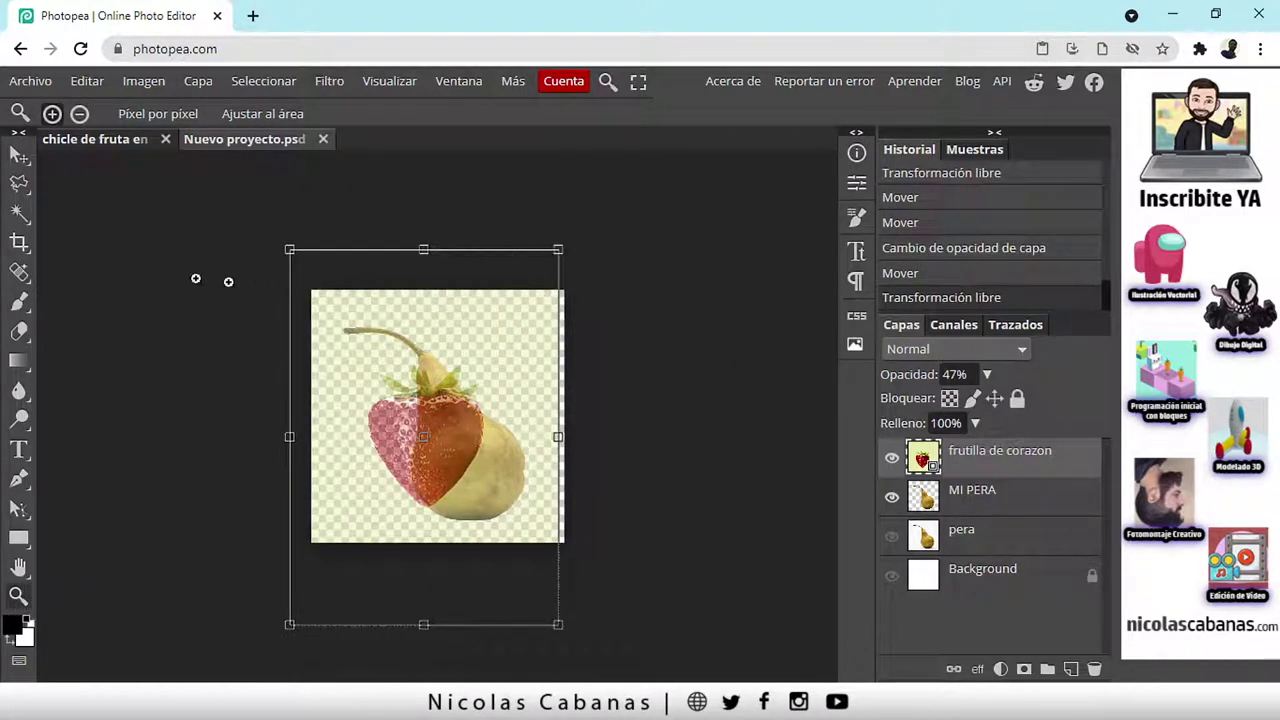
Scale the semi-transparent frutilla de corazon layer up to about 17.4% and center the strawberry over the pear.
click(18, 155)
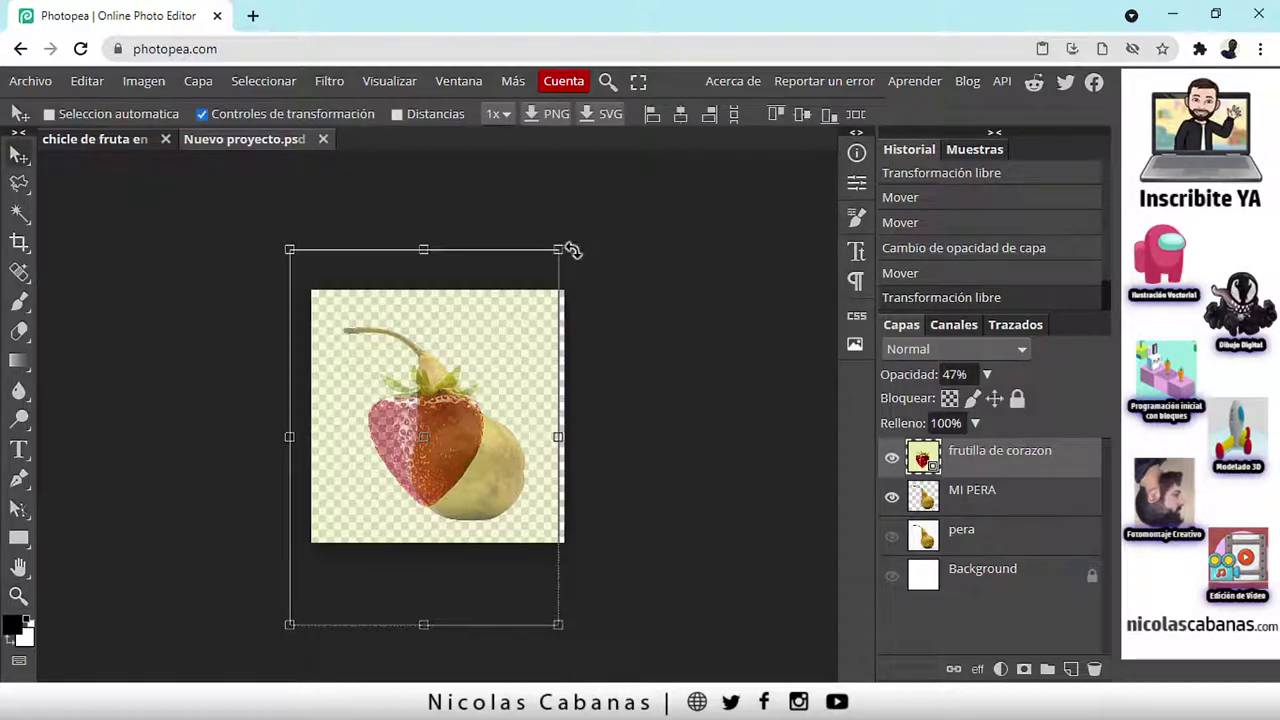
drag(558, 250, 585, 243)
drag(510, 382, 499, 418)
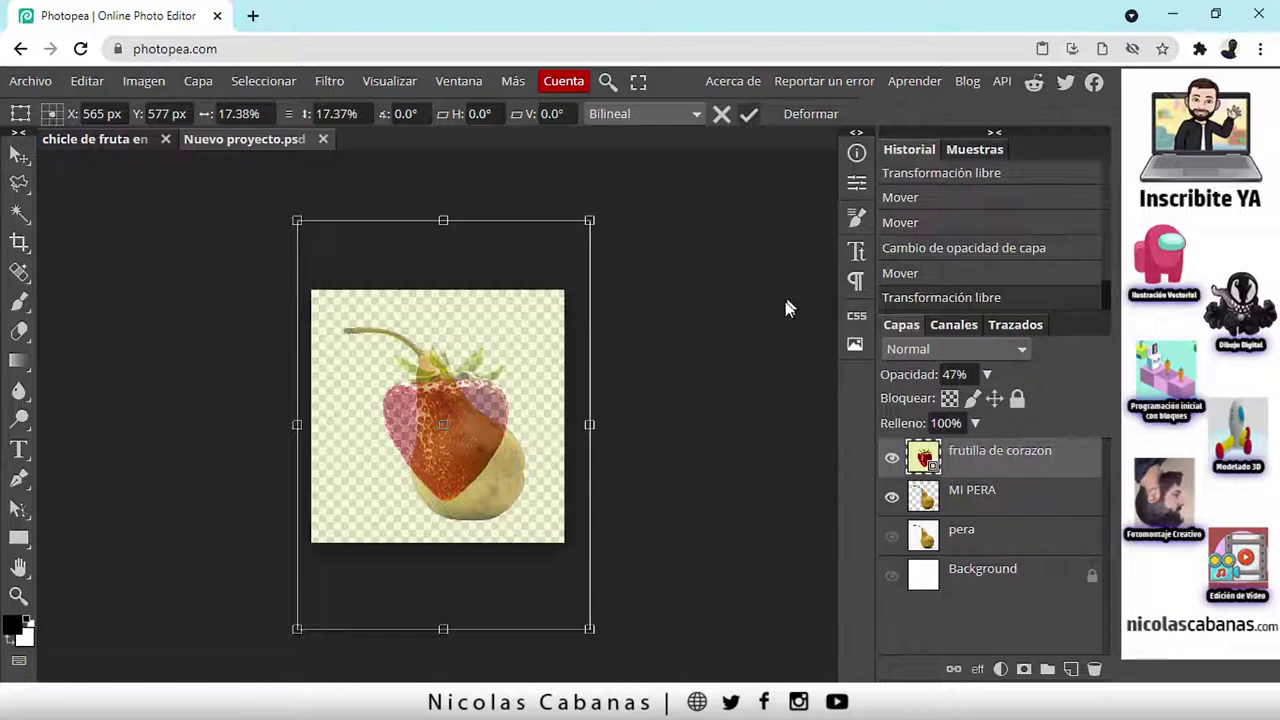
key(Return)
Restore the frutilla de corazon layer's opacity to 100% and rasterize the layer.
click(986, 374)
drag(937, 405, 1010, 408)
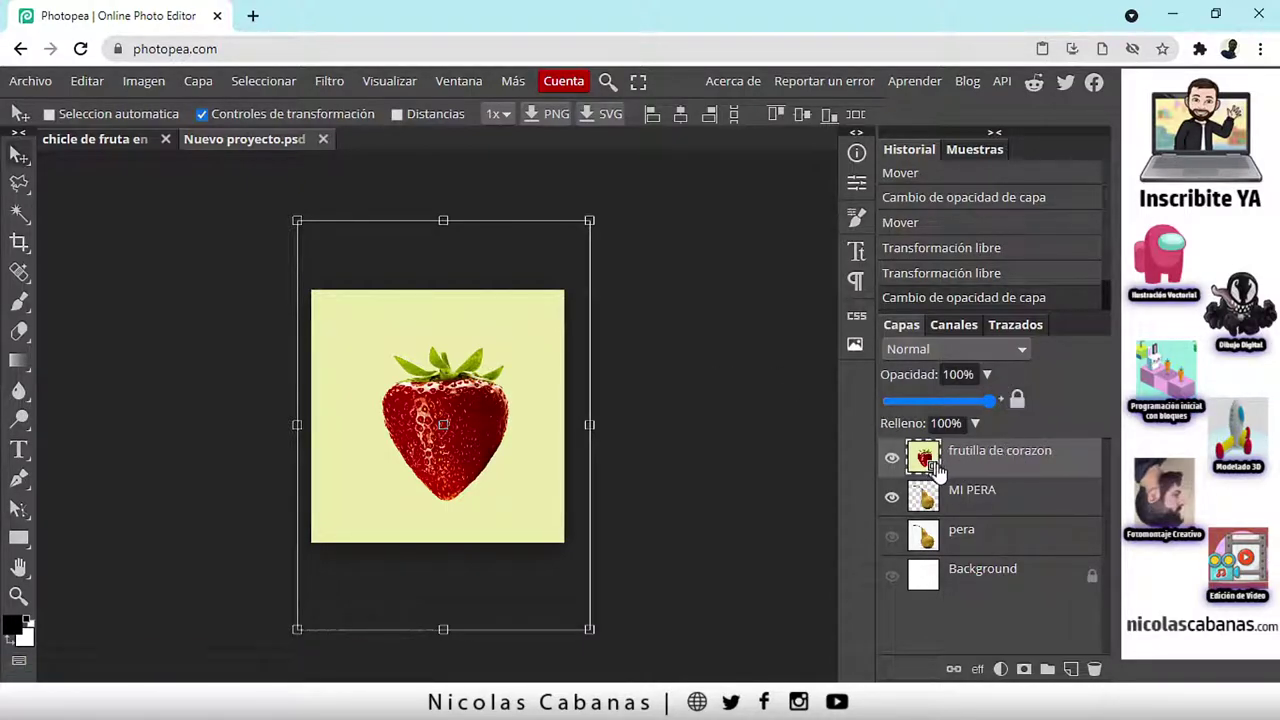
right_click(1058, 465)
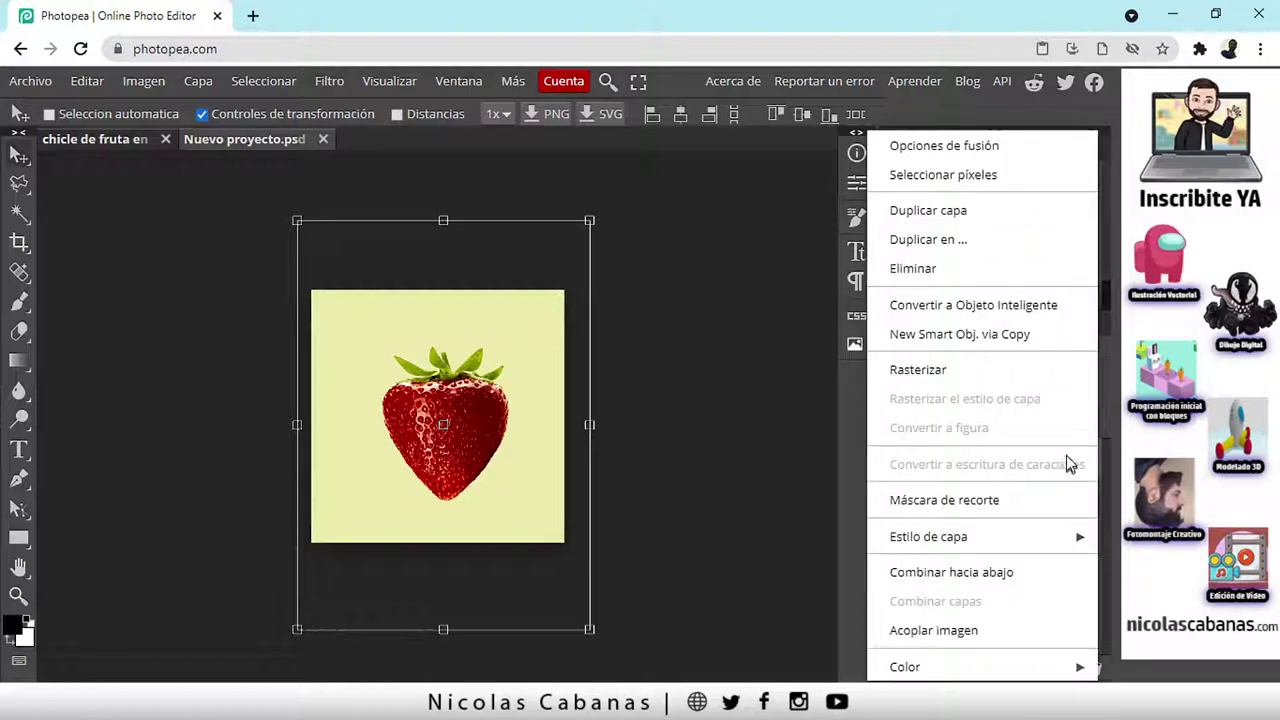
click(917, 370)
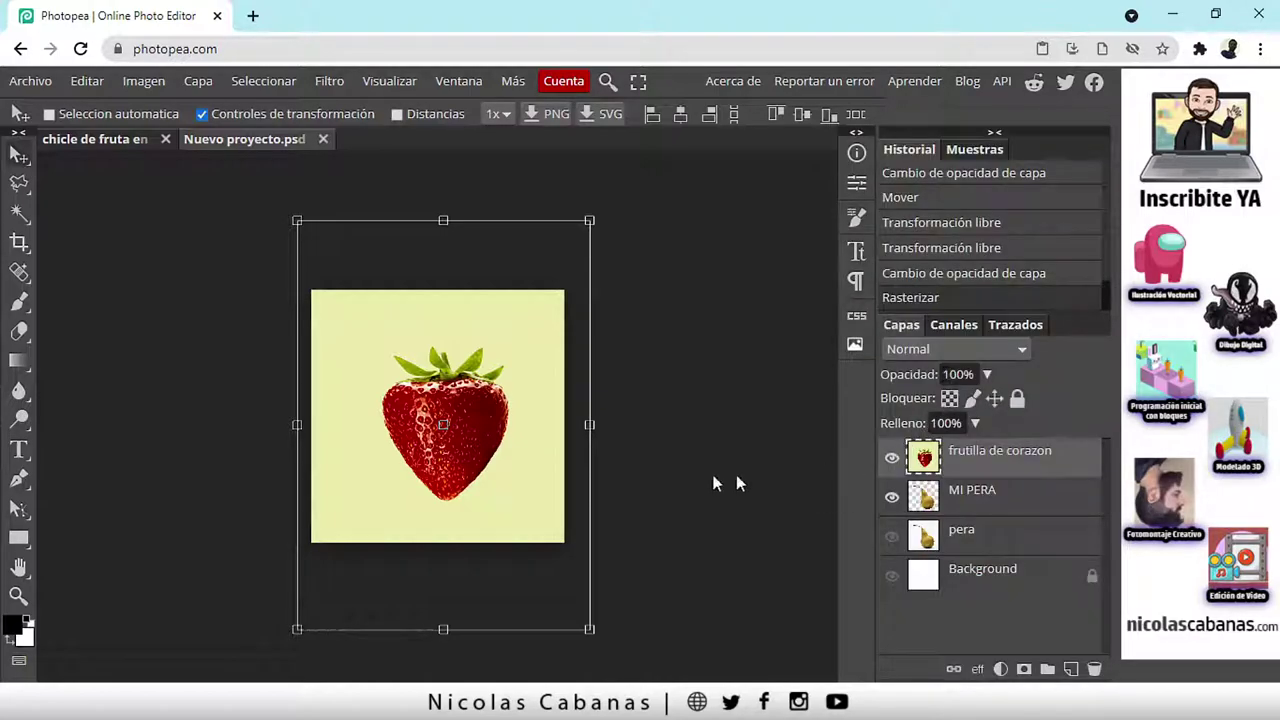
Select the plain background around the strawberry with the Magic Wand at tolerance 16, and invert the selection to the strawberry.
click(18, 596)
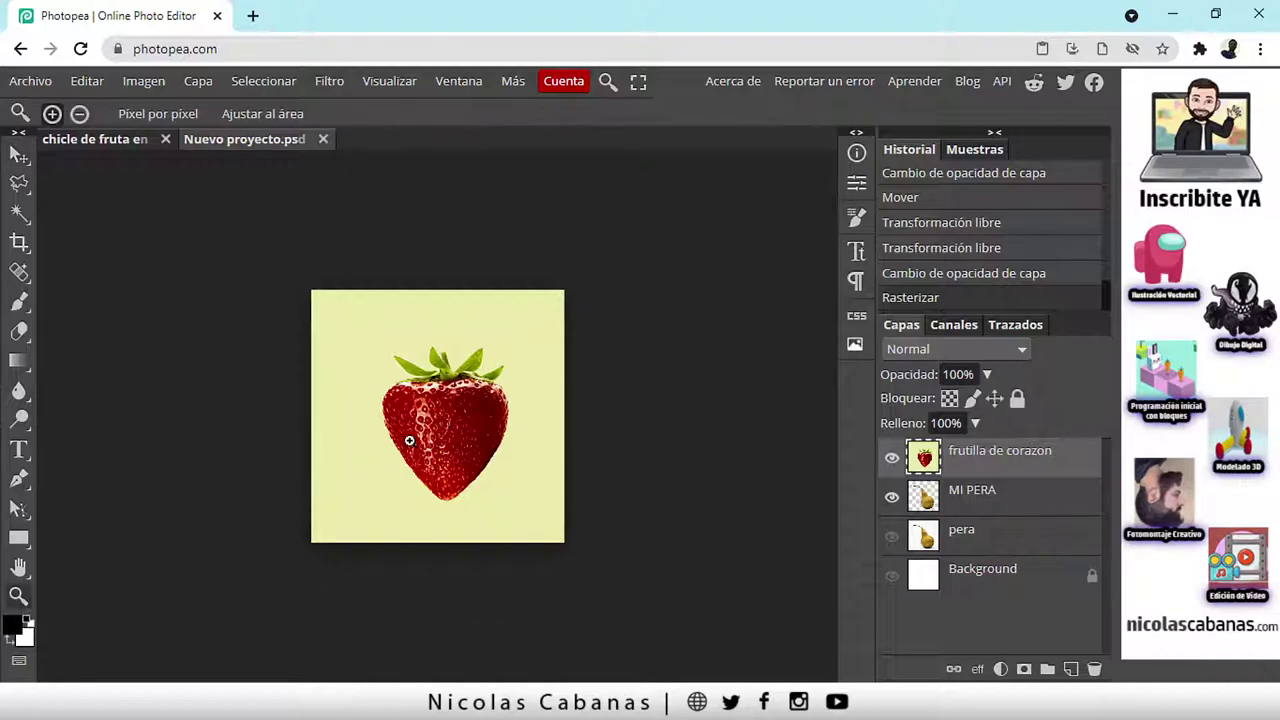
click(436, 422)
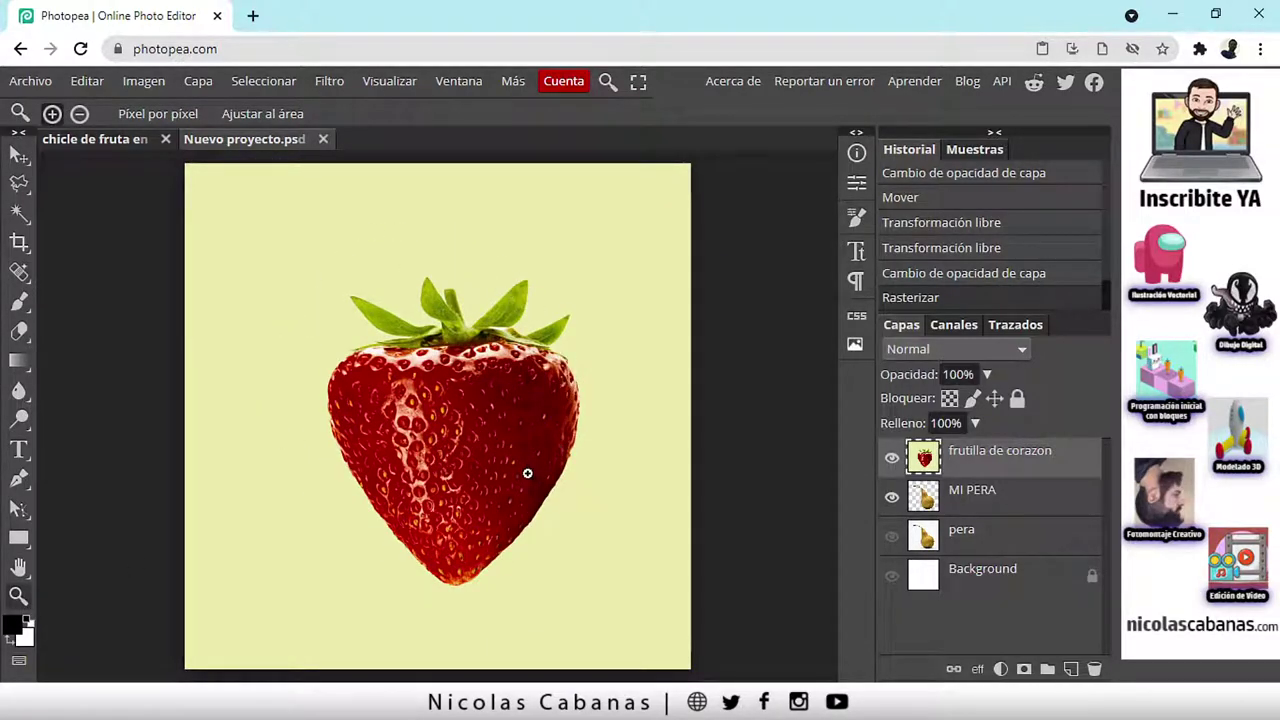
click(21, 213)
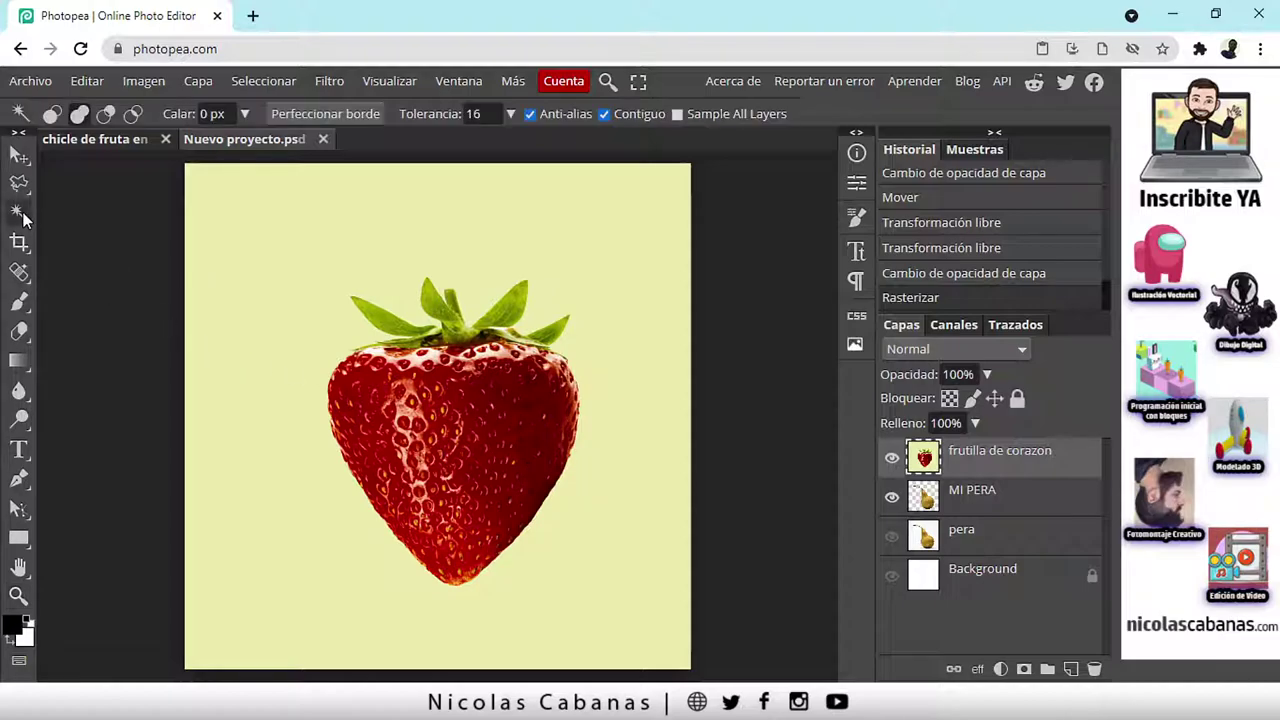
click(337, 243)
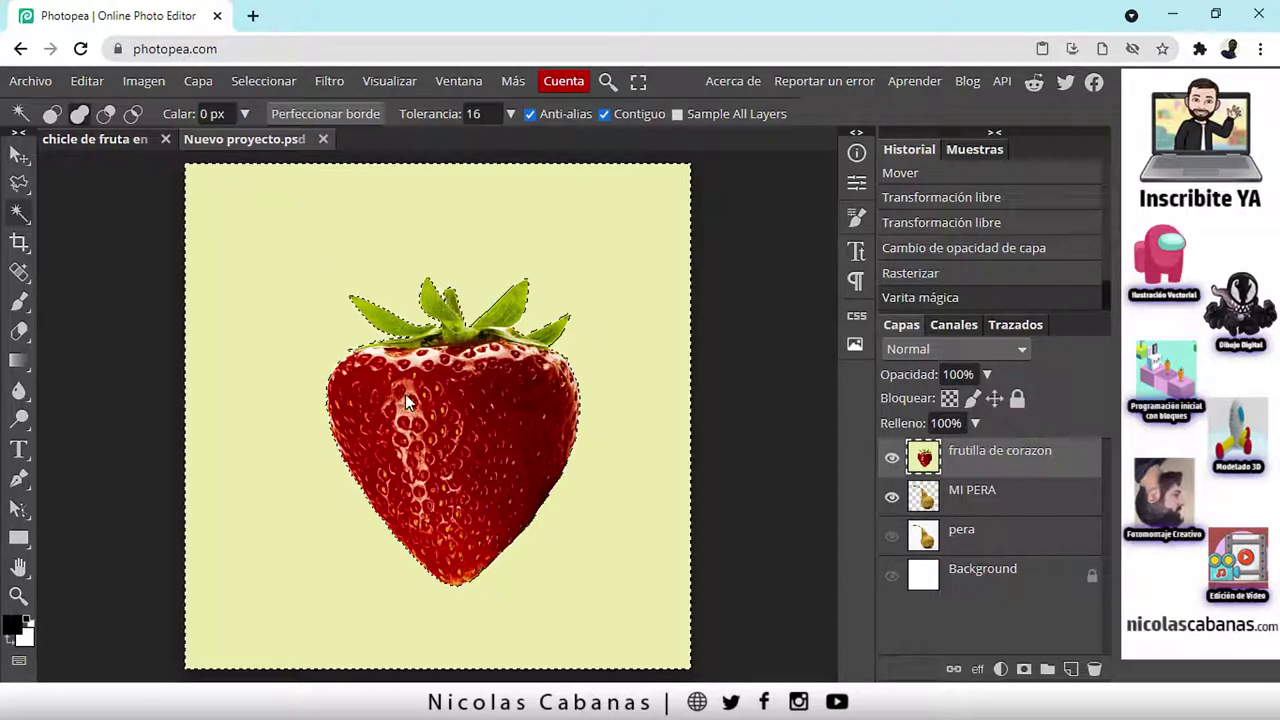
click(257, 86)
click(270, 167)
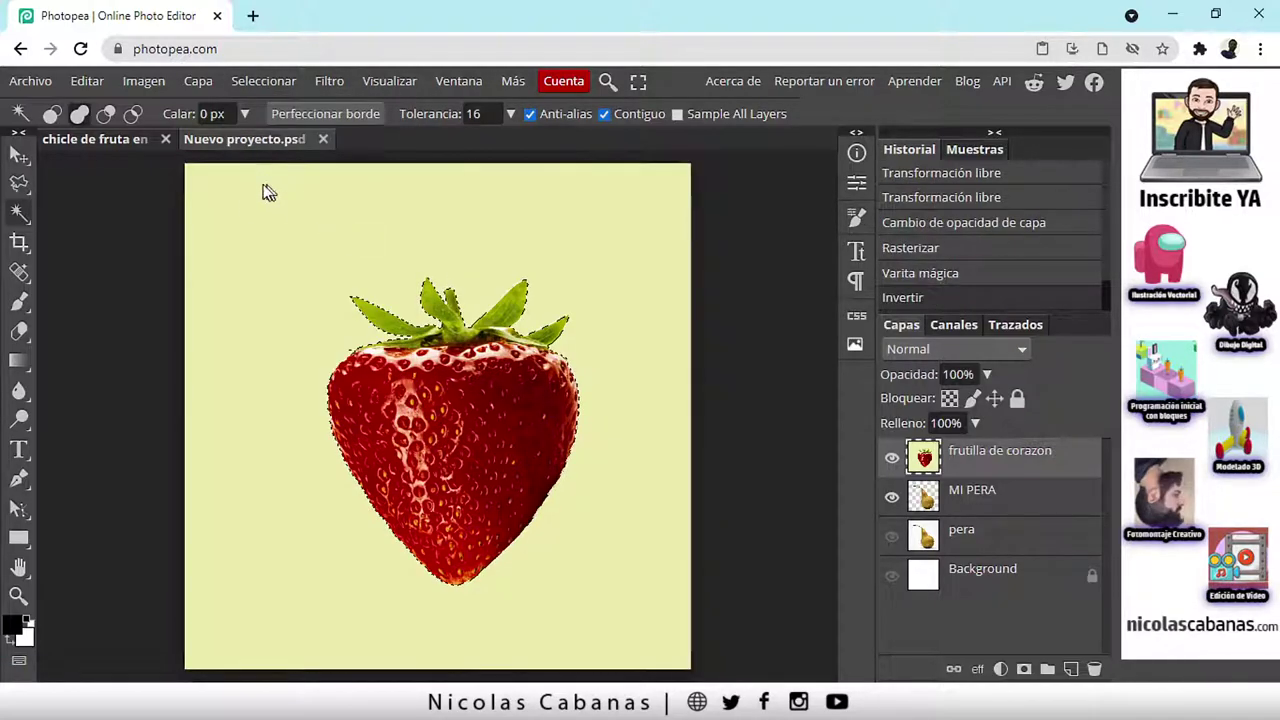
Copy the selected strawberry, hide the frutilla de corazon layer, and paste the cutout as a new layer above the pear.
click(90, 81)
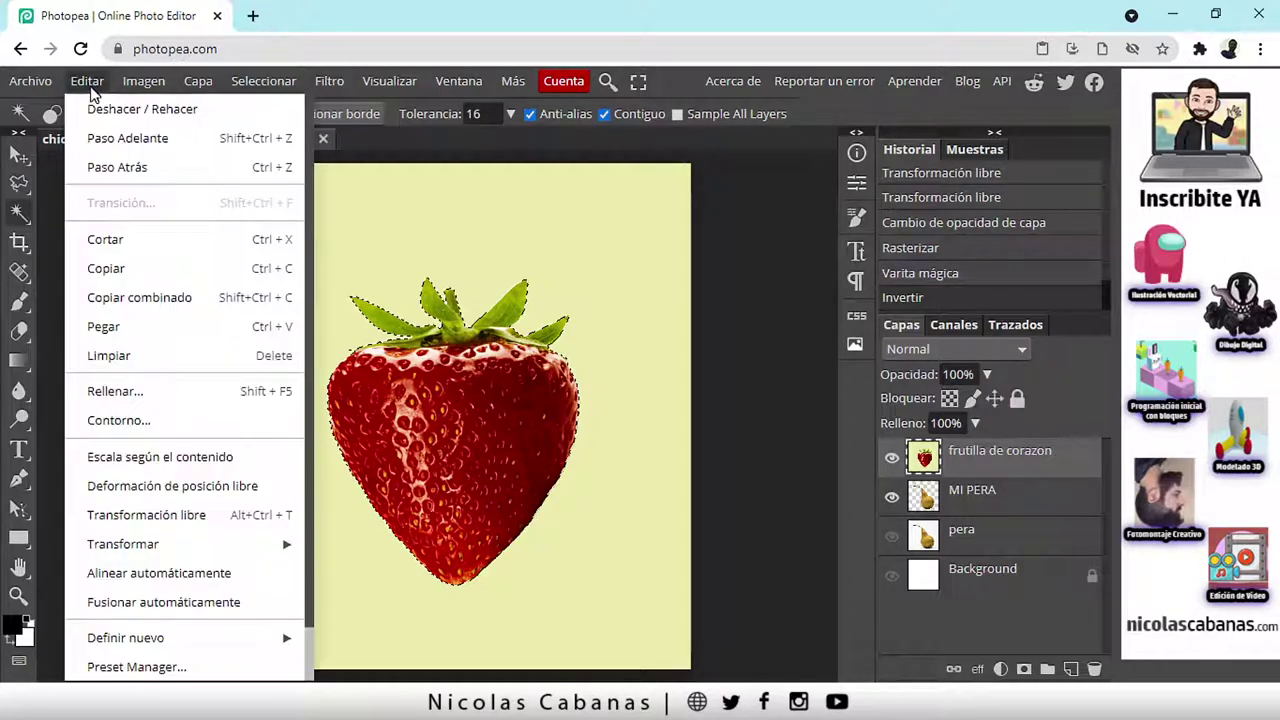
click(134, 270)
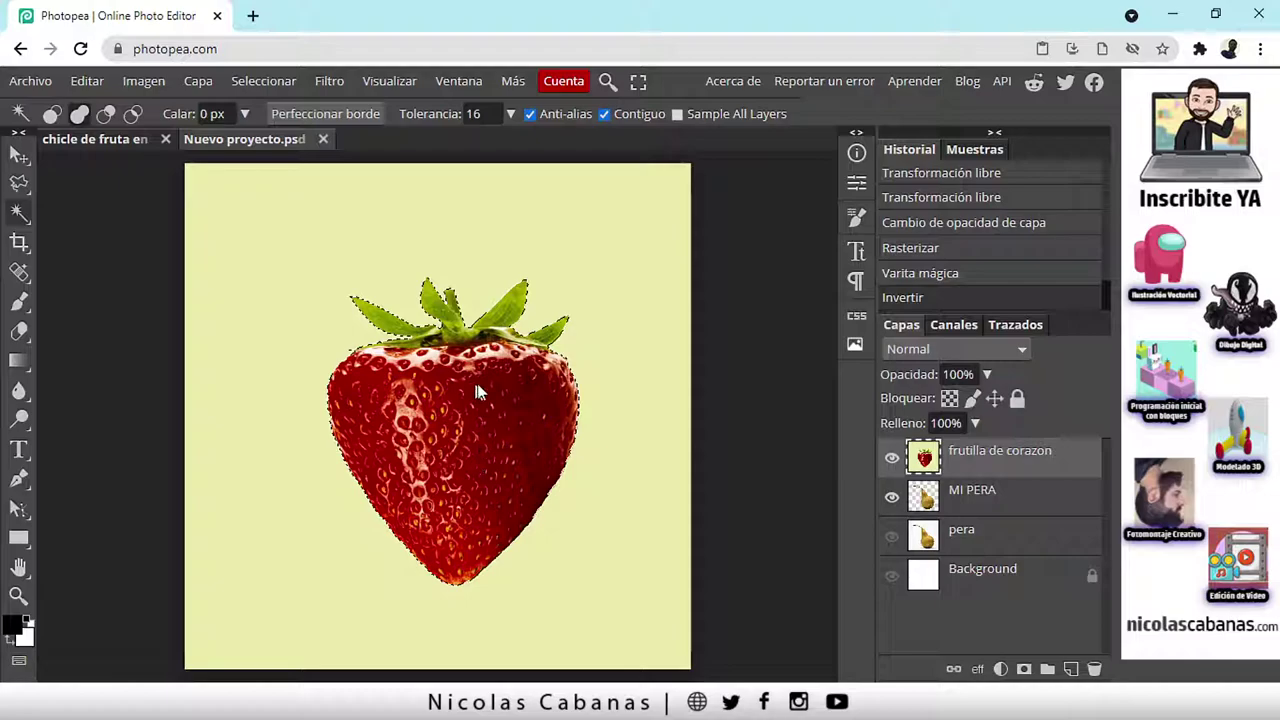
click(891, 461)
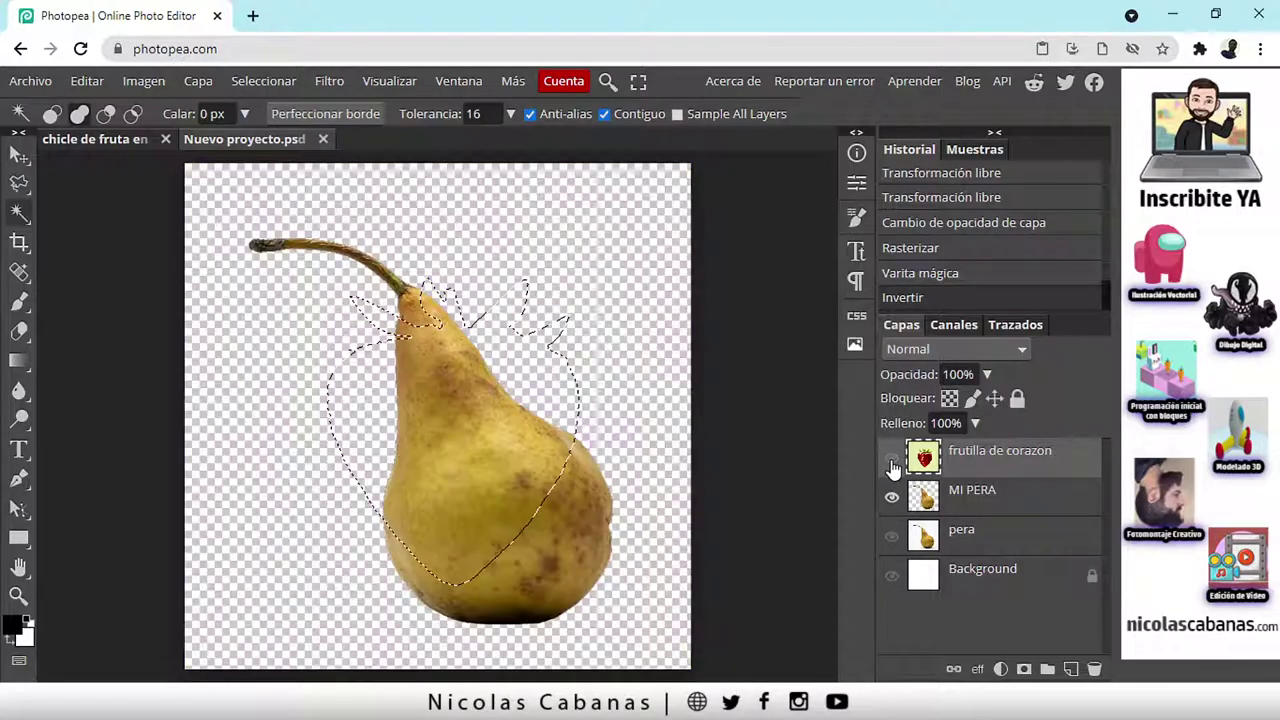
click(106, 85)
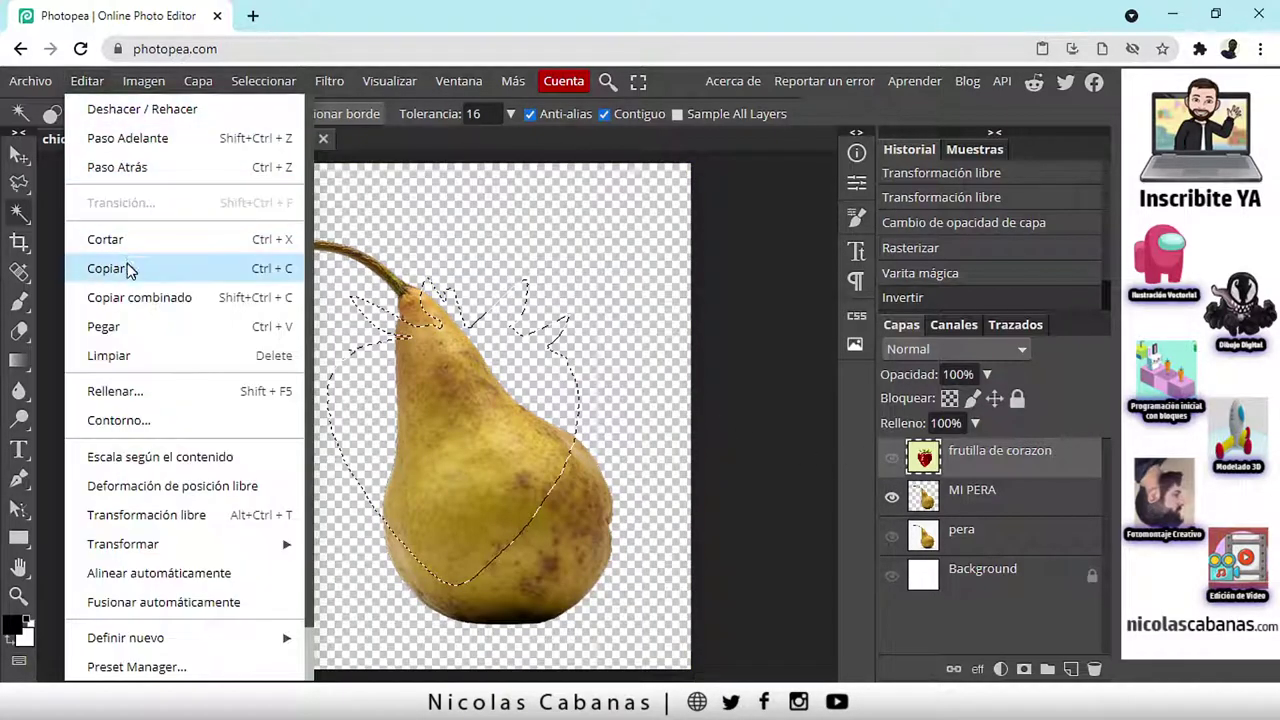
click(133, 328)
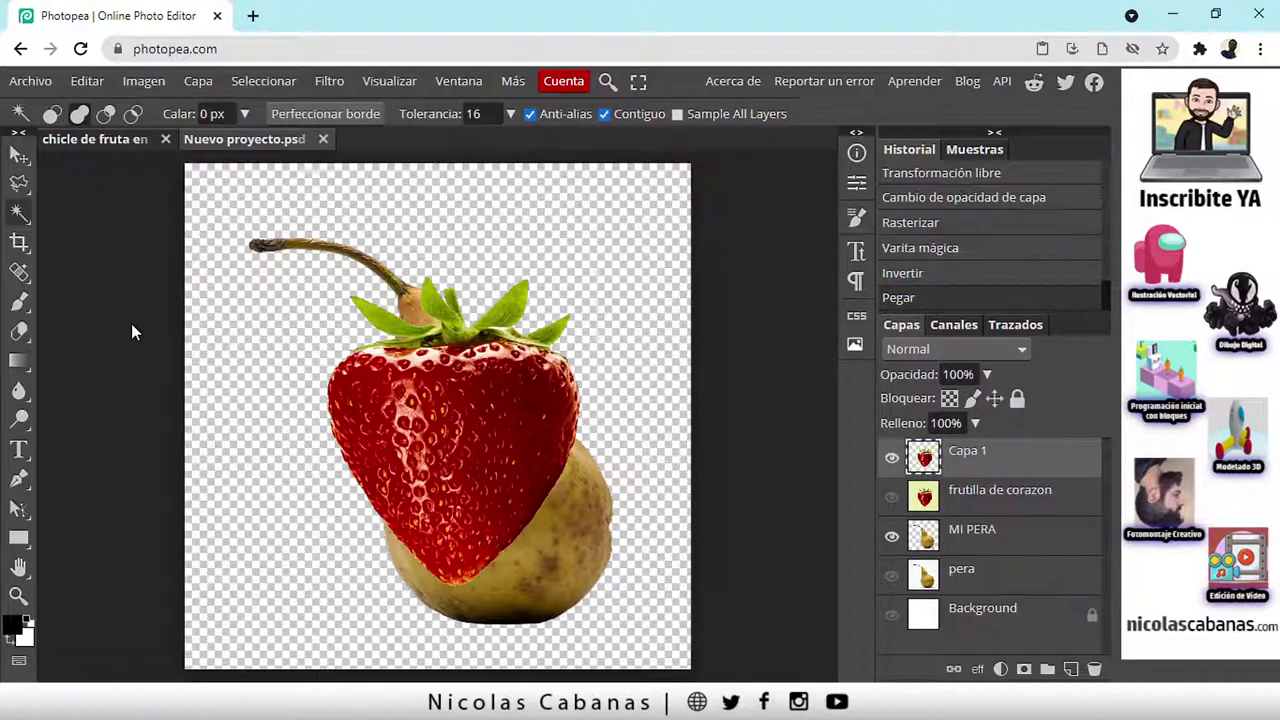
Delete the original frutilla de corazon and pera layers.
click(1050, 500)
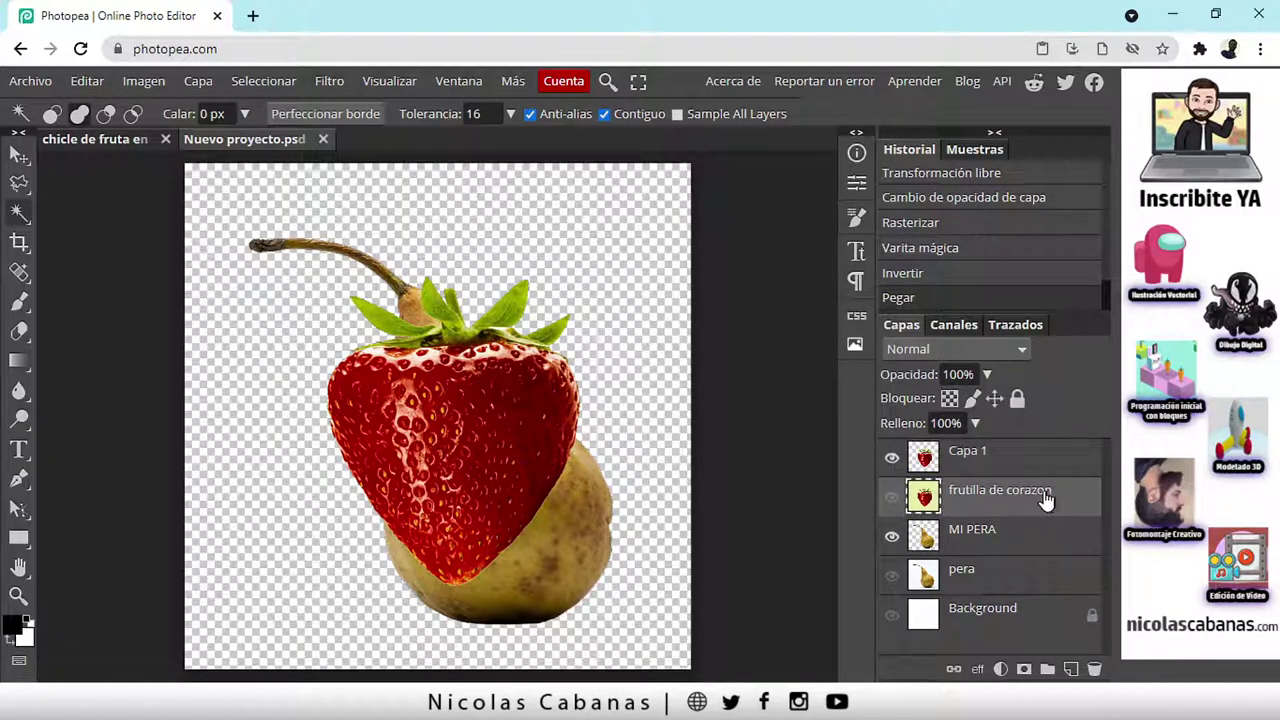
click(1094, 669)
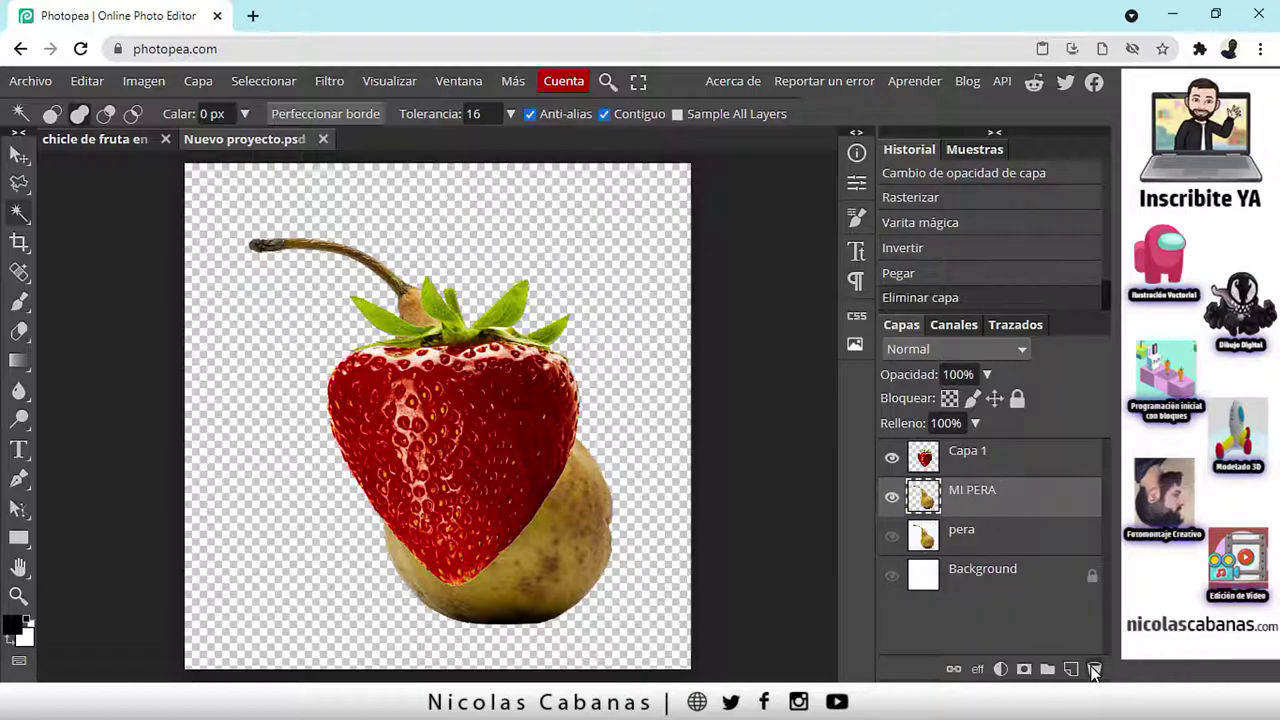
click(1004, 533)
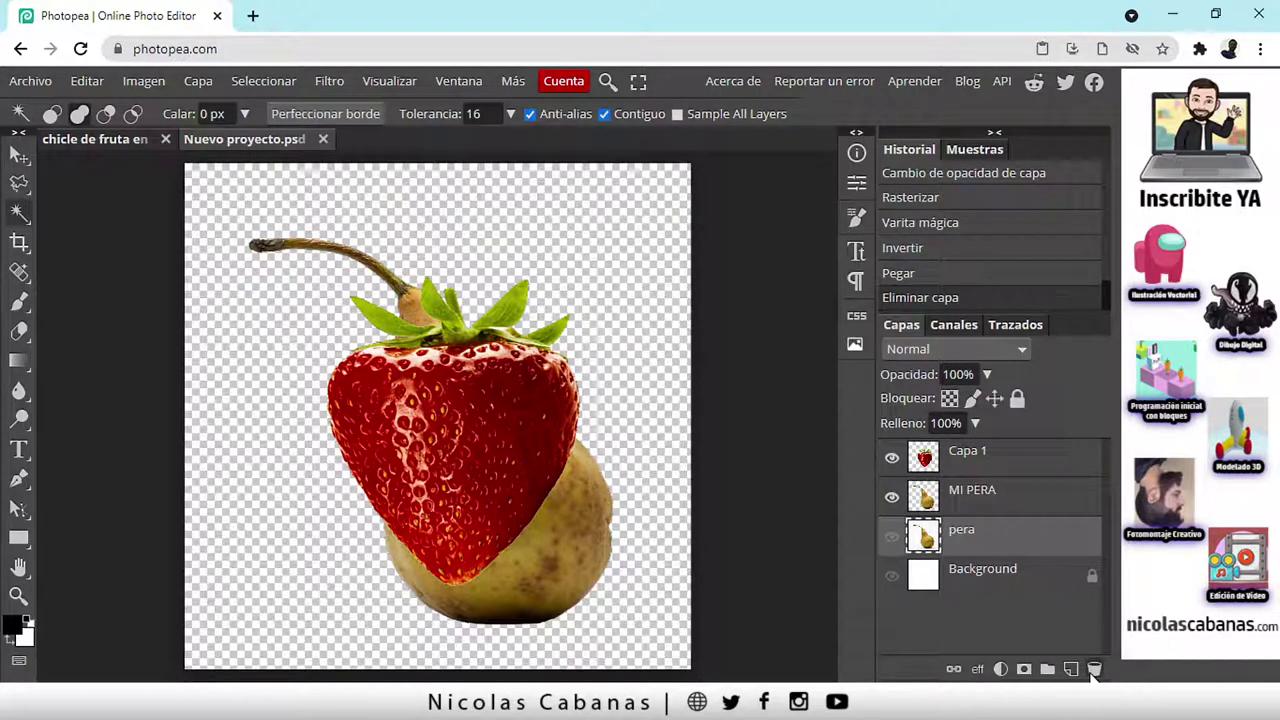
click(1094, 669)
Rename the pasted strawberry layer as MI FRUTILLA.
click(984, 500)
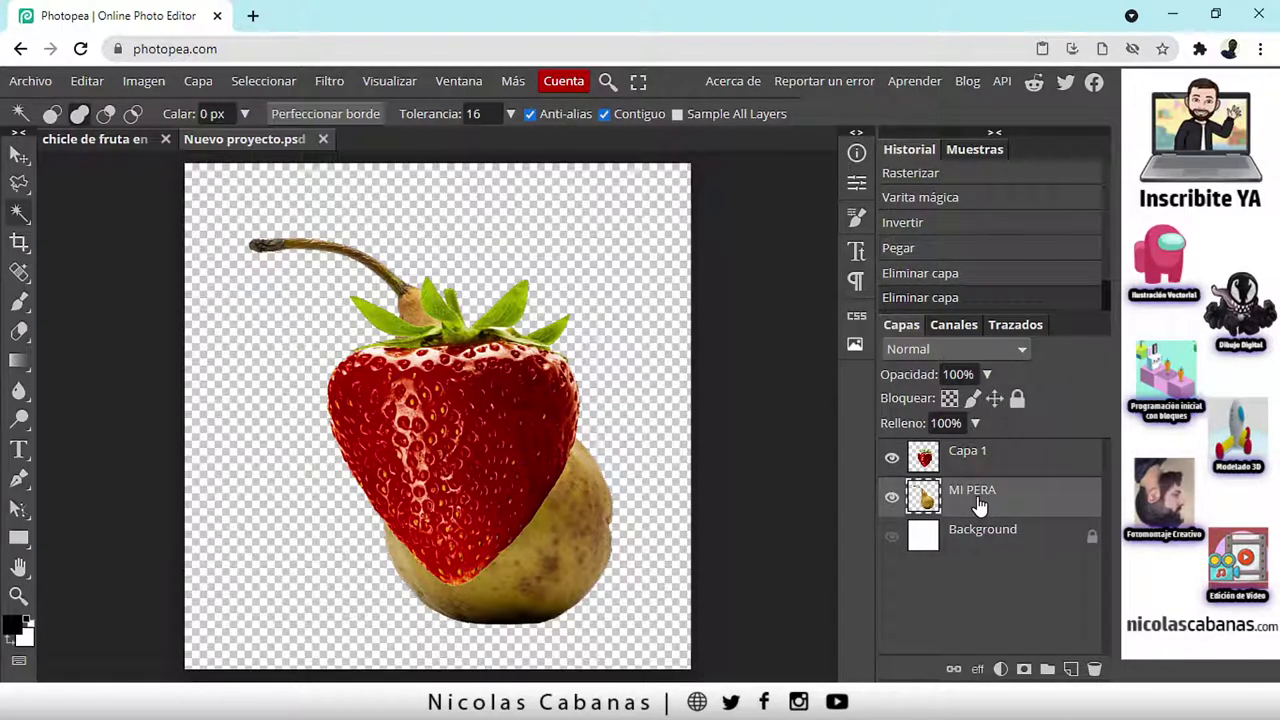
click(1005, 460)
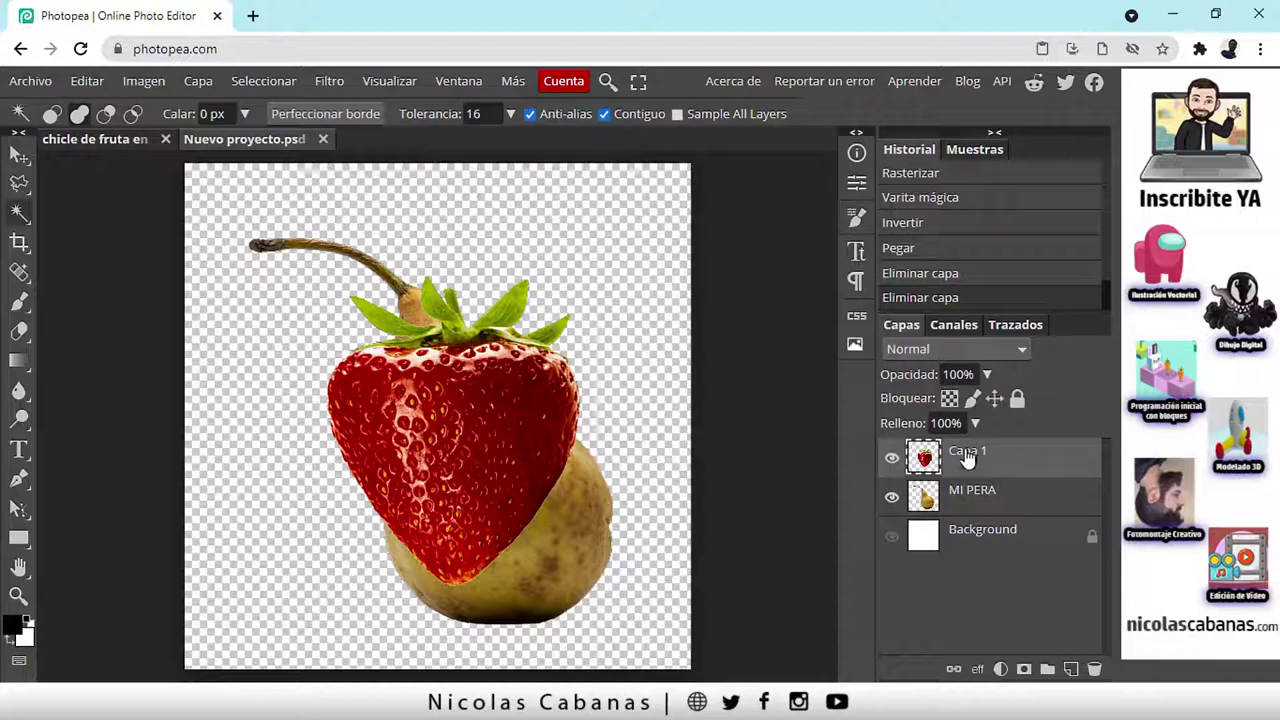
double_click(966, 453)
text(MI FRUTILLA)
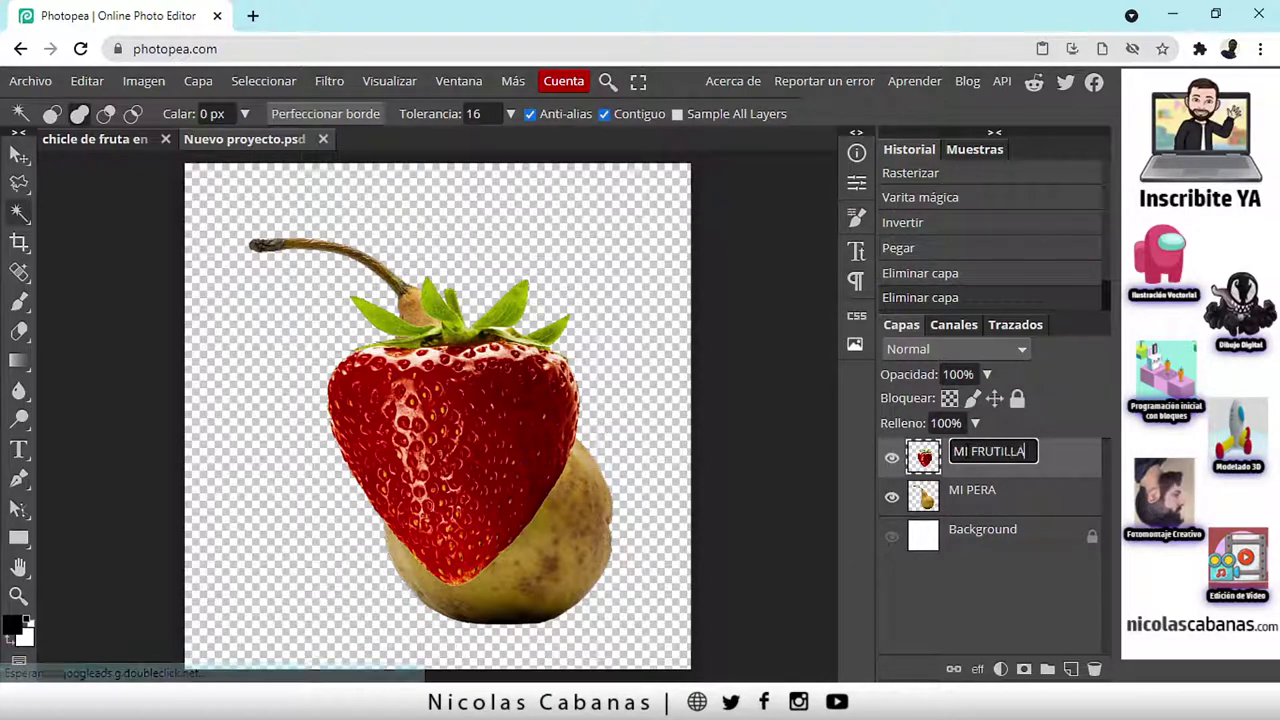
key(Return)
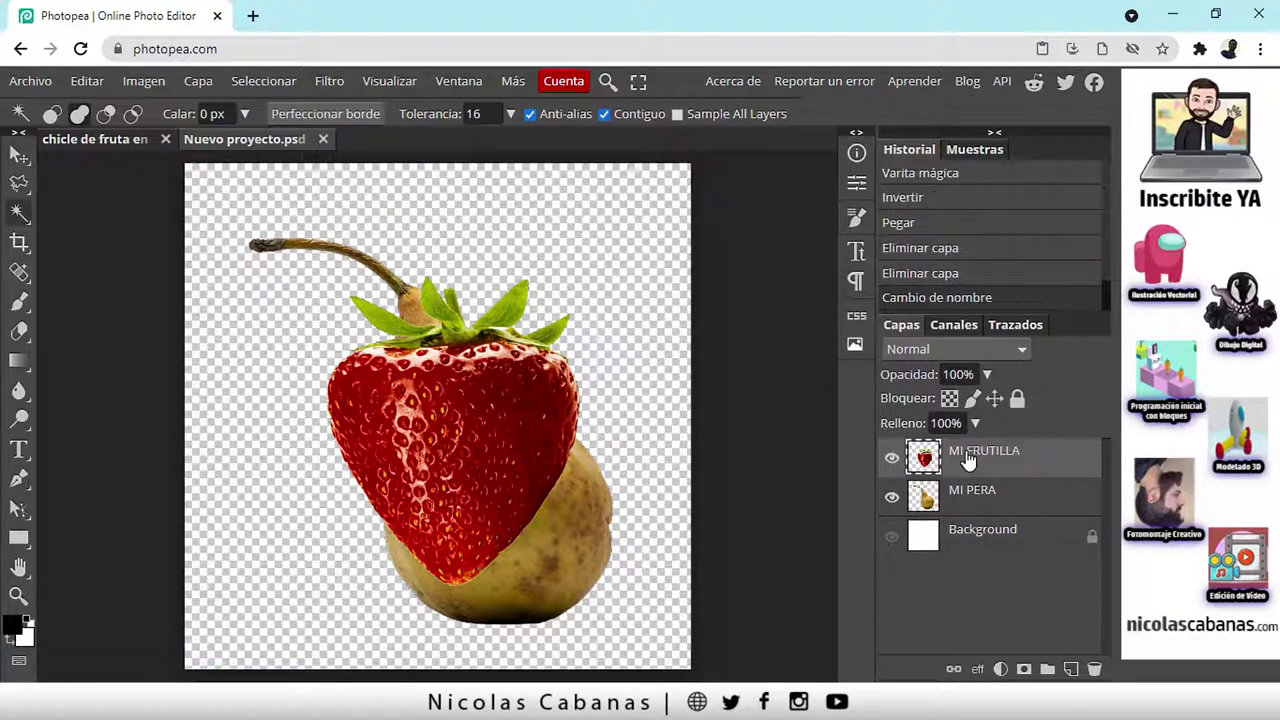
Move the strawberry cutout around over the pear with the Move tool, leaving it slightly lower and further left.
click(17, 159)
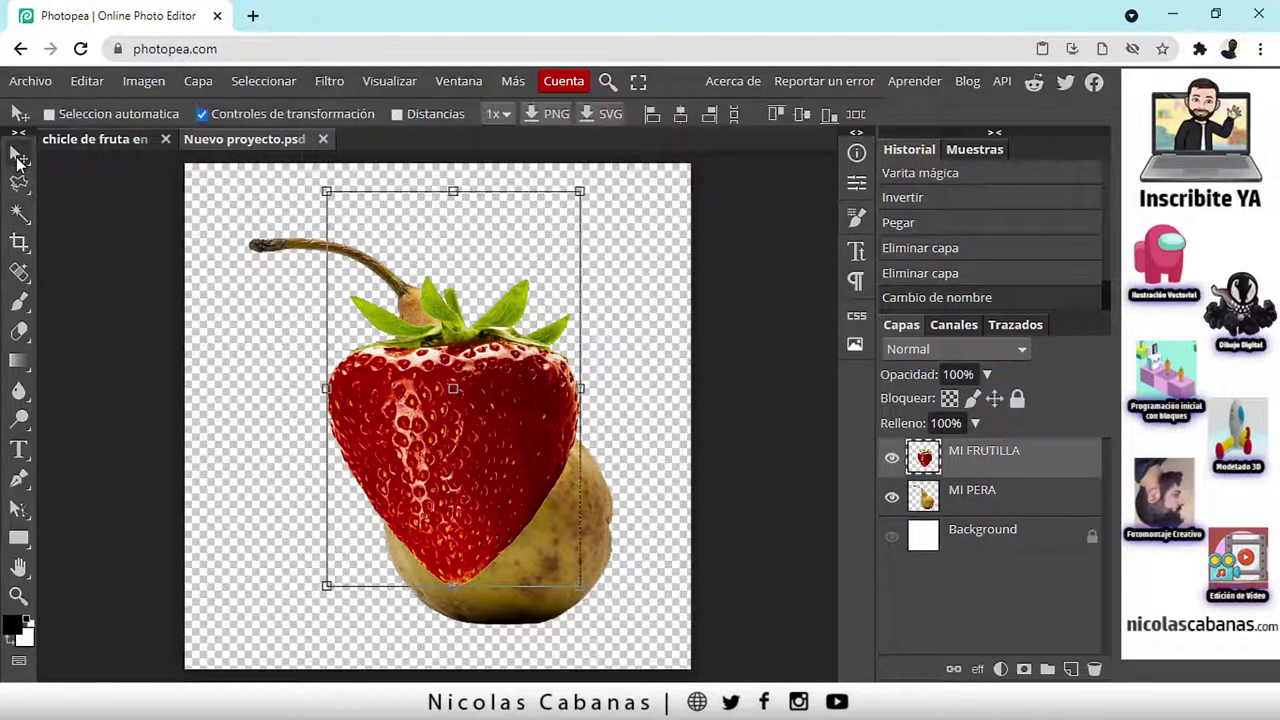
drag(425, 380, 516, 380)
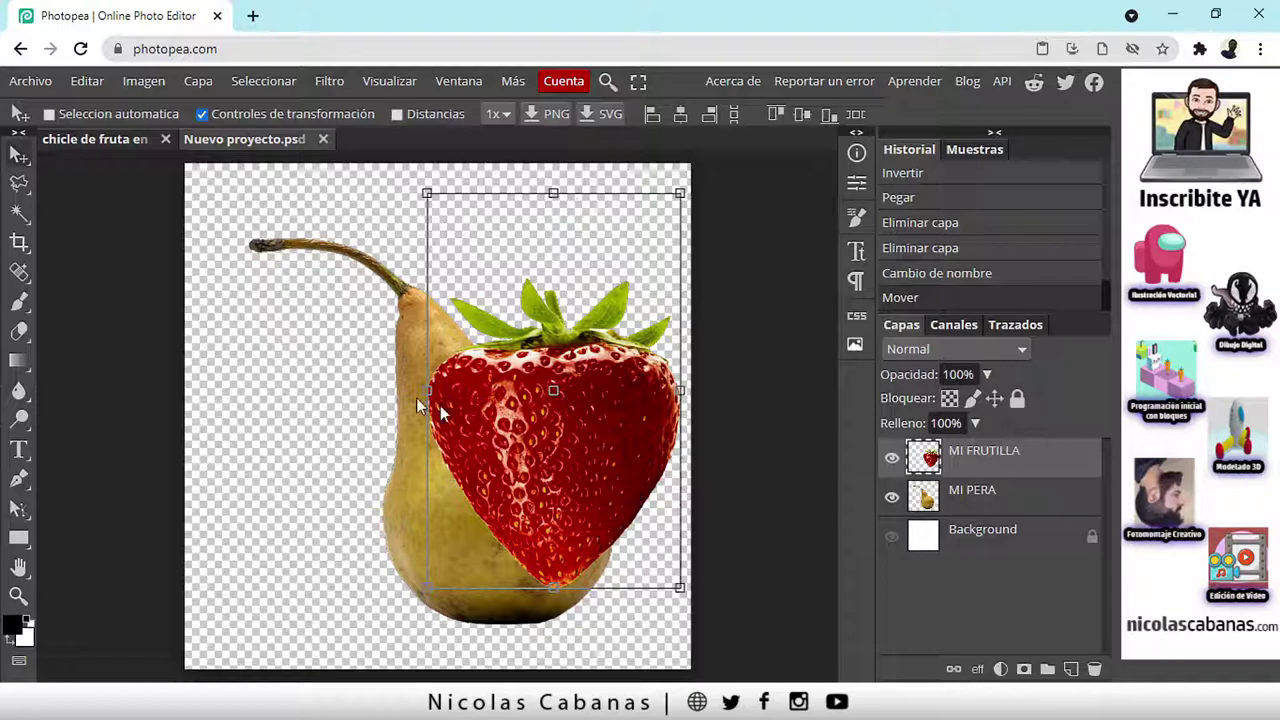
drag(474, 400, 333, 436)
Shrink the strawberry to 45.74%, rotate it -47.9°, and place it at the pear's lower left side.
drag(559, 620, 420, 404)
drag(385, 362, 563, 551)
drag(443, 551, 420, 565)
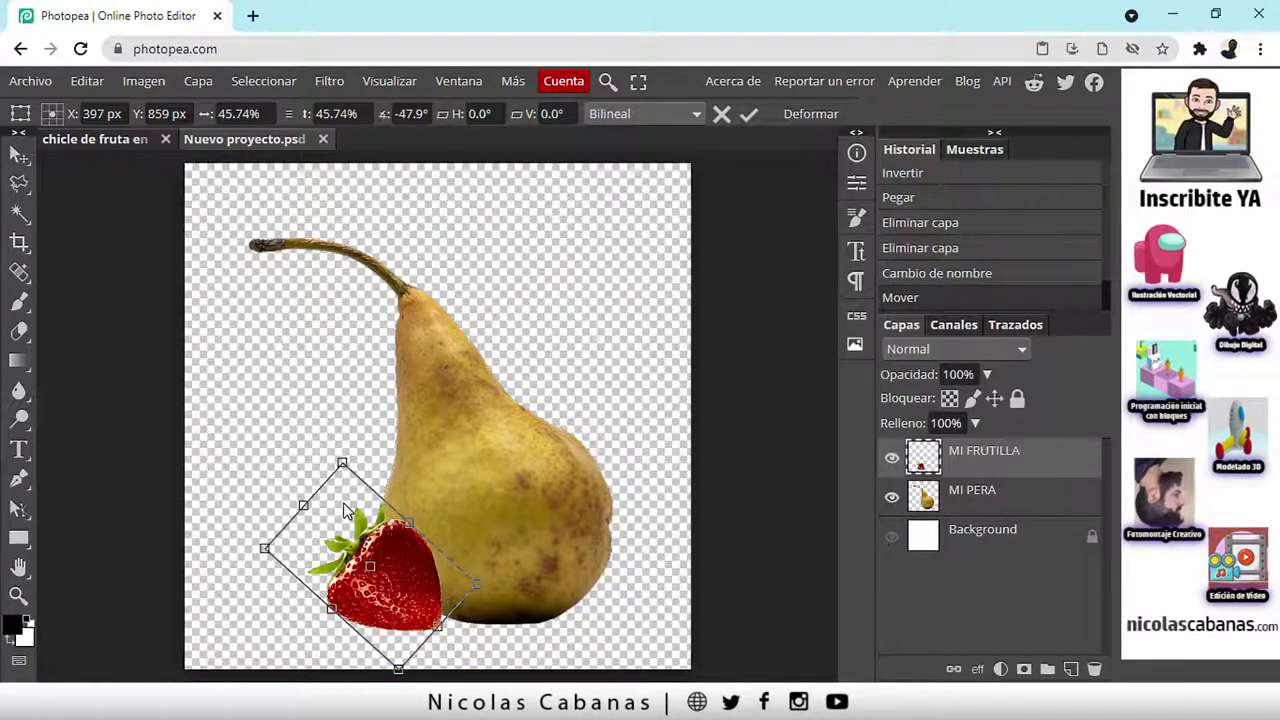
drag(390, 553, 385, 555)
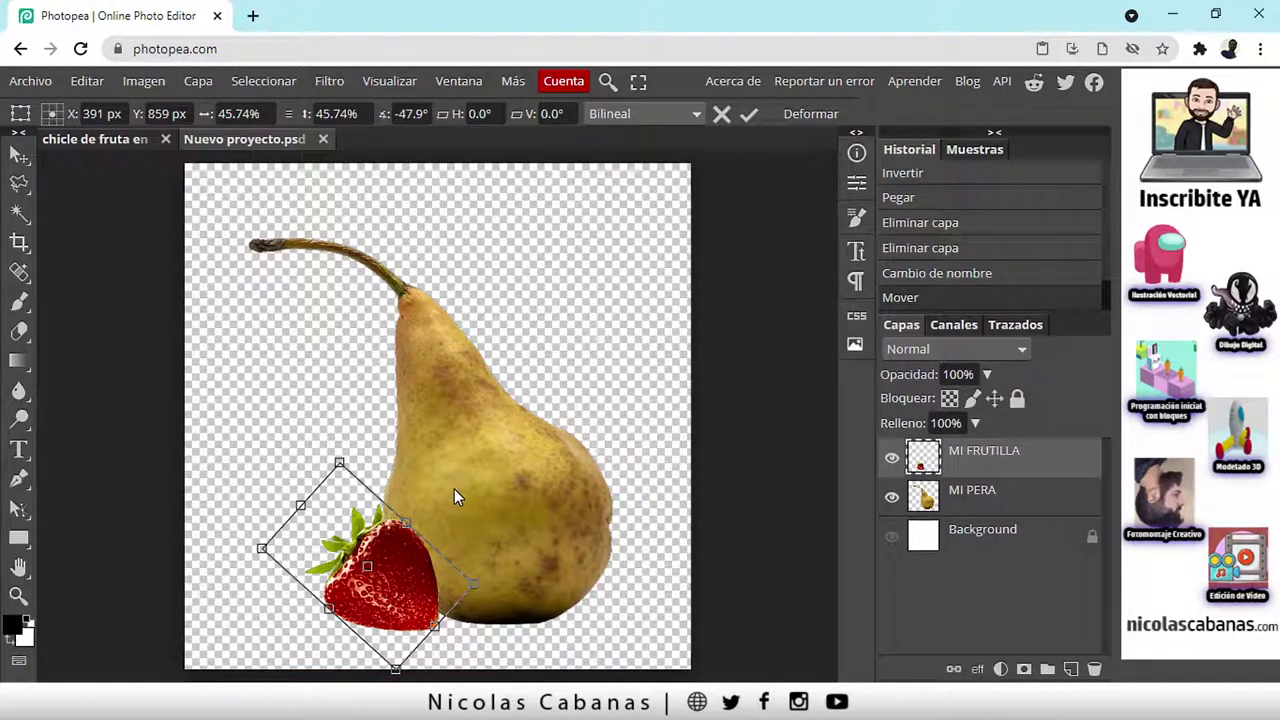
click(749, 115)
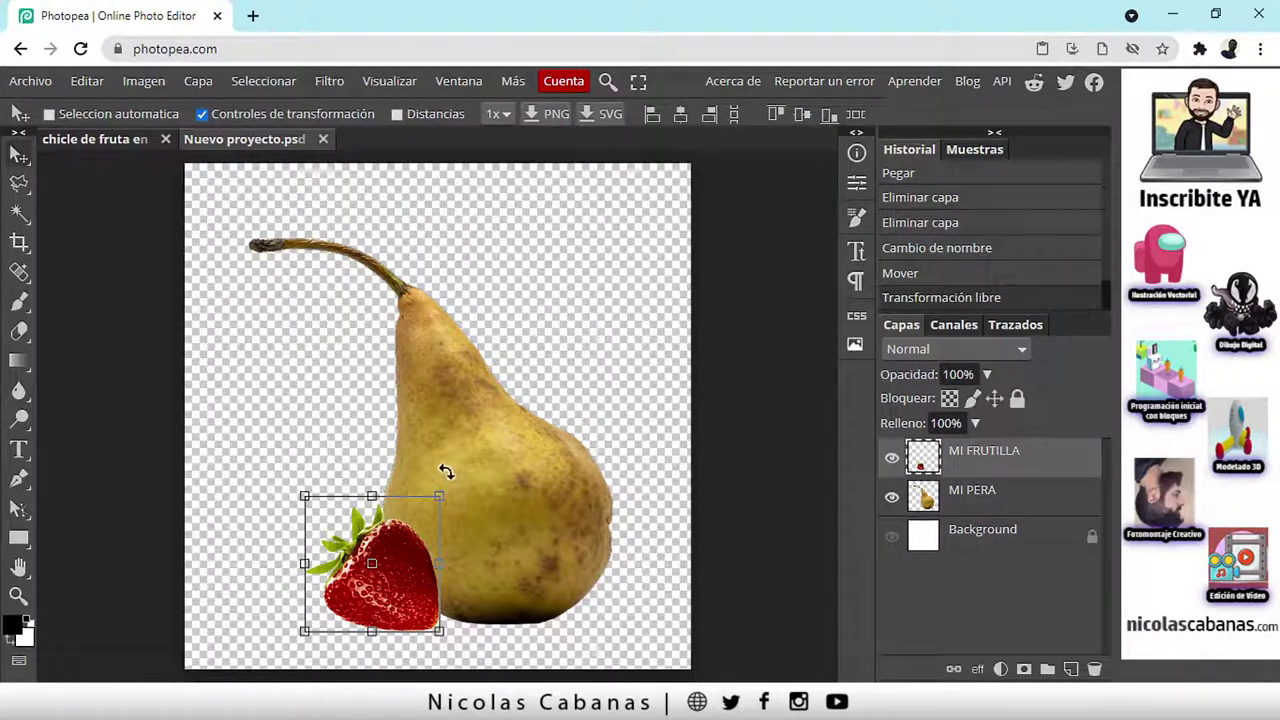
Enlarge the small tilted strawberry to 275.96% and position it over the pear.
drag(440, 496, 736, 292)
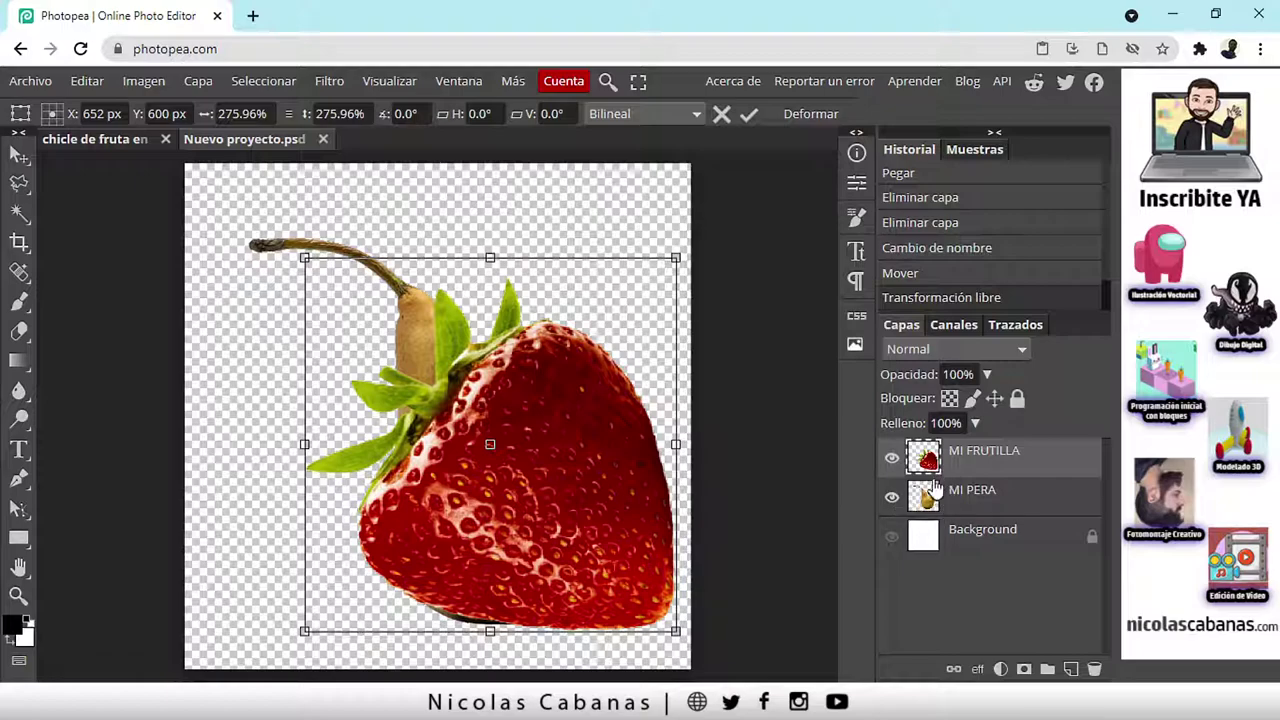
drag(562, 503, 502, 485)
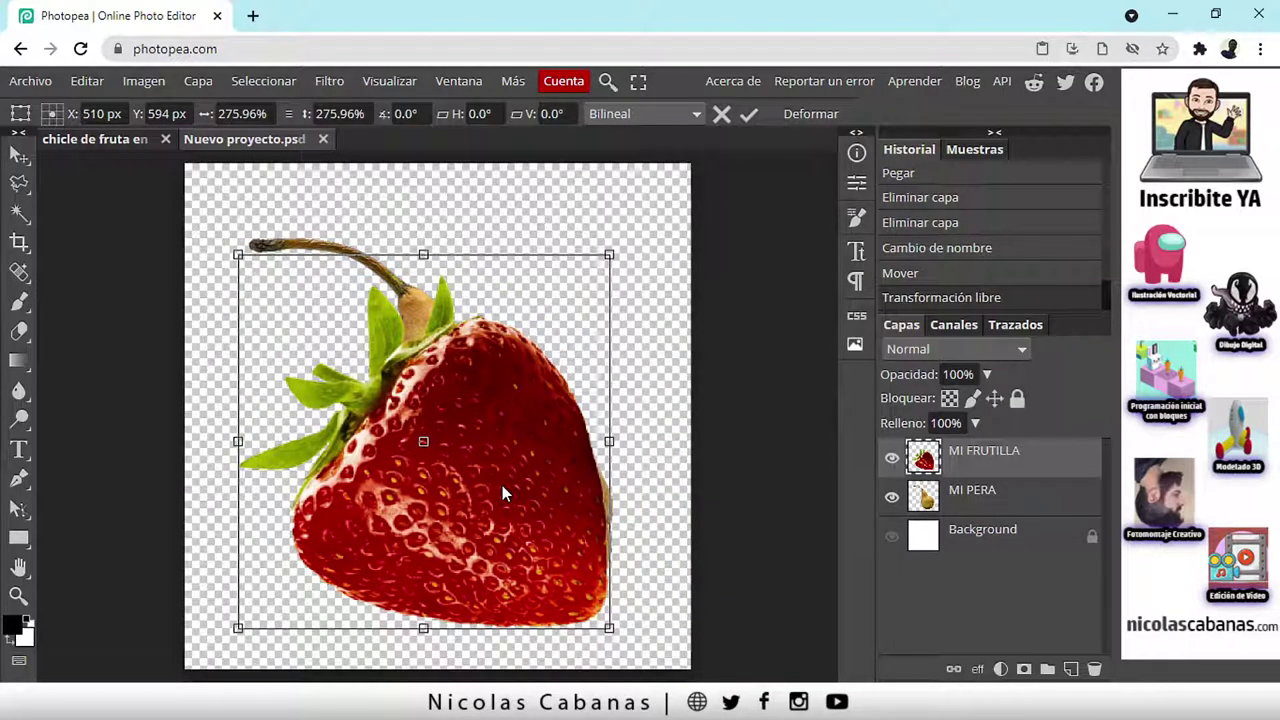
click(750, 116)
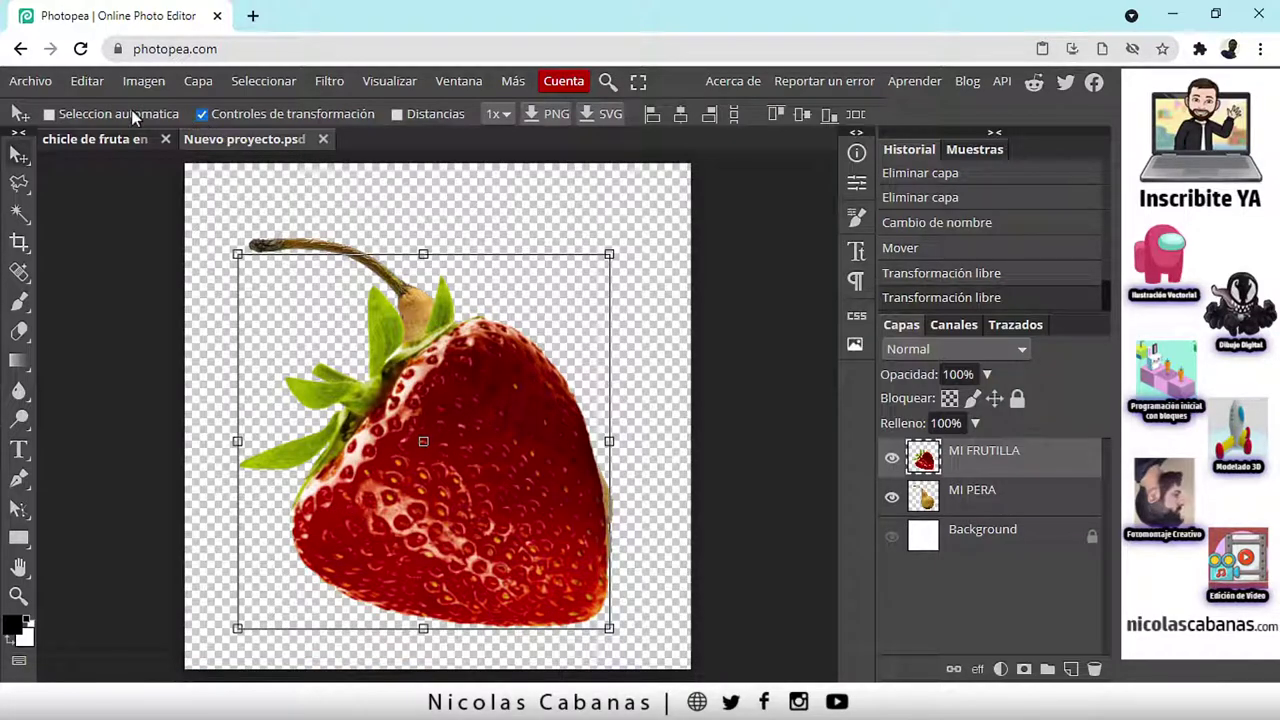
Undo the last two free transformations of the strawberry.
click(87, 81)
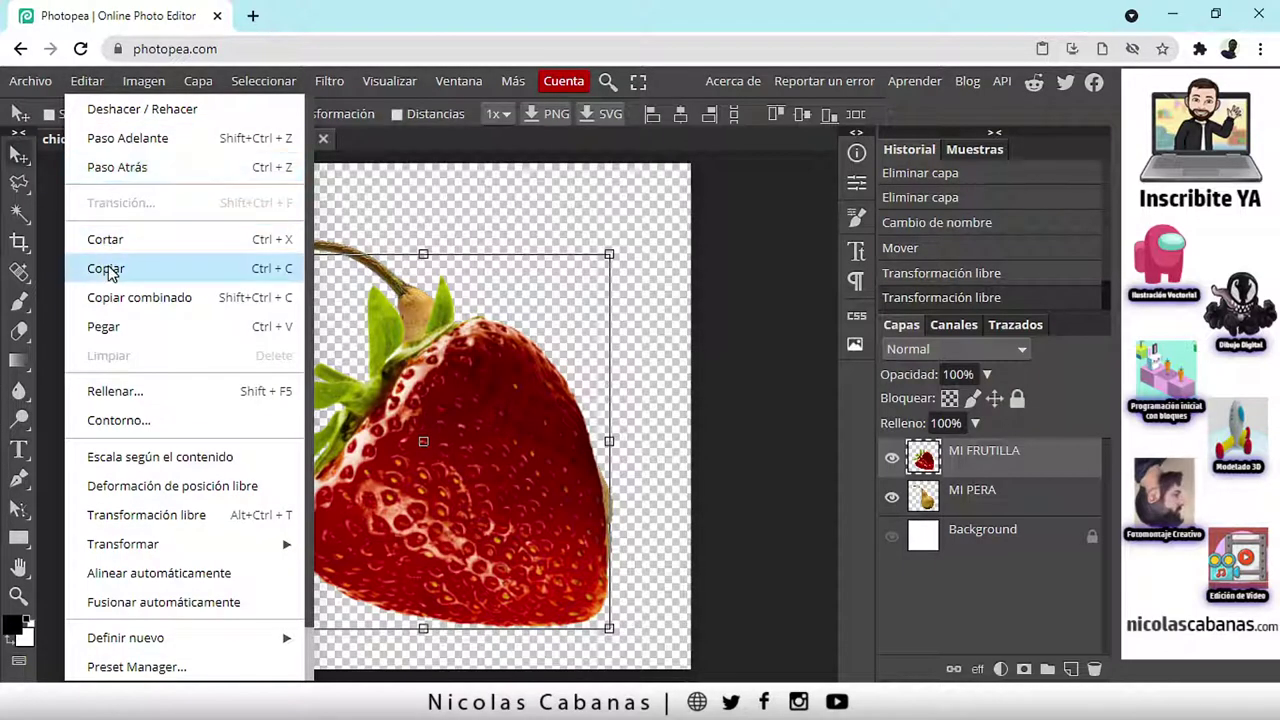
click(130, 168)
click(87, 81)
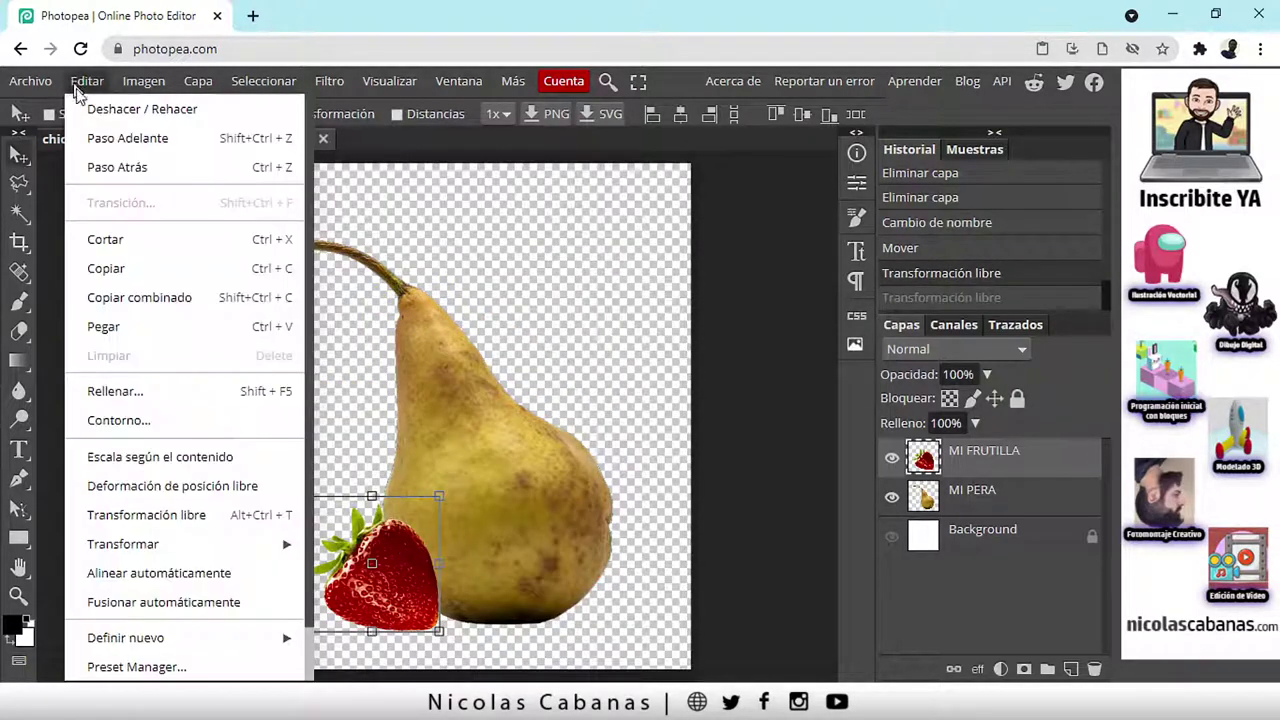
click(102, 168)
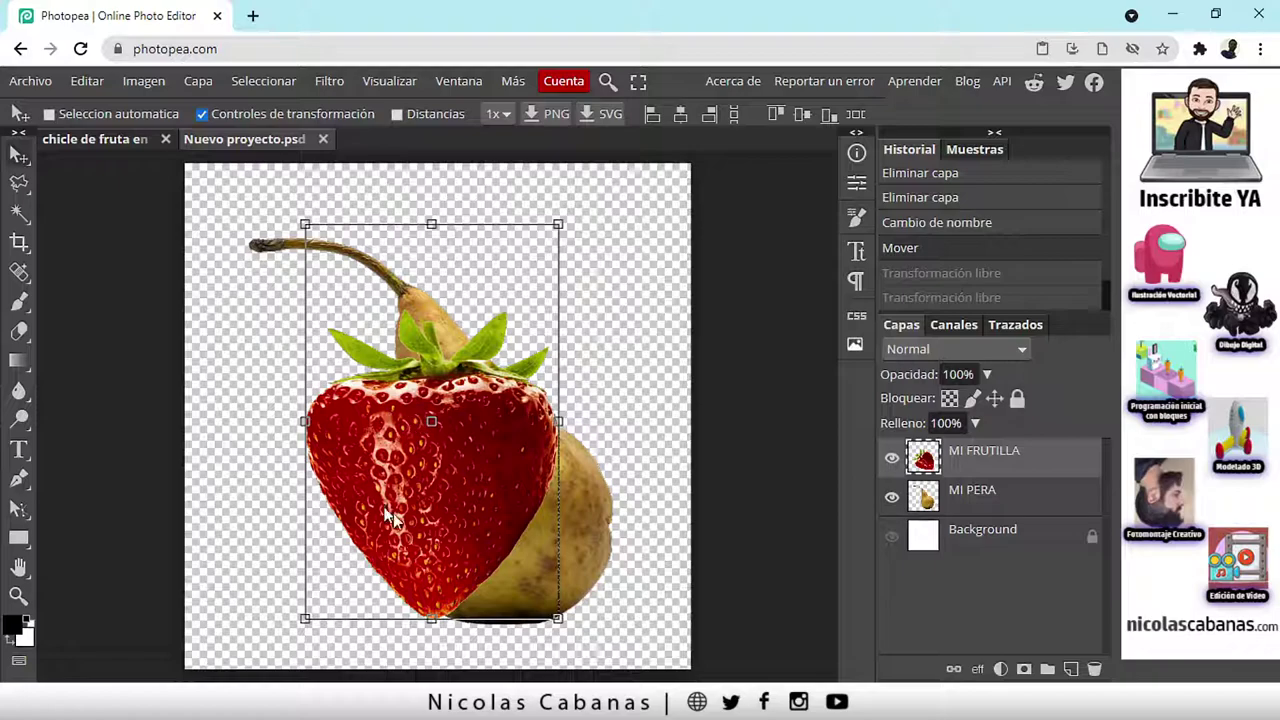
Move the MI FRUTILLA strawberry to the left and the MI PERA pear to the right so they stand side by side.
drag(447, 507, 341, 493)
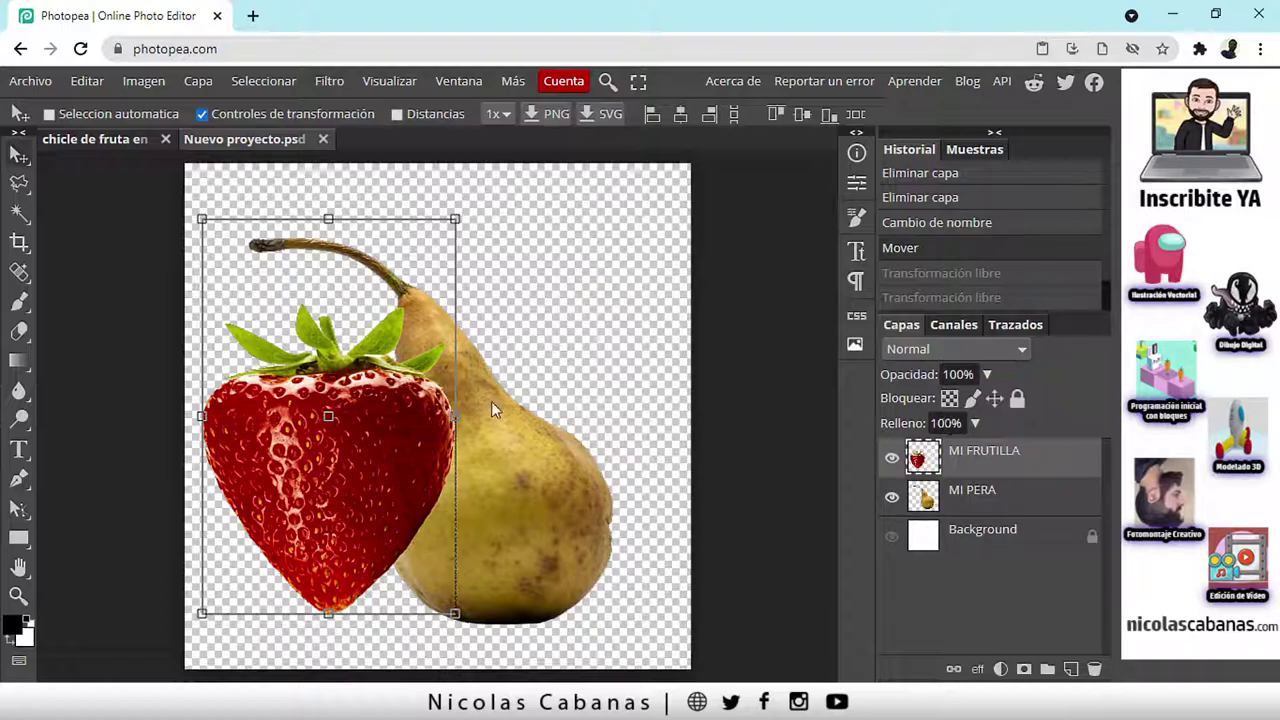
click(975, 495)
drag(503, 490, 561, 493)
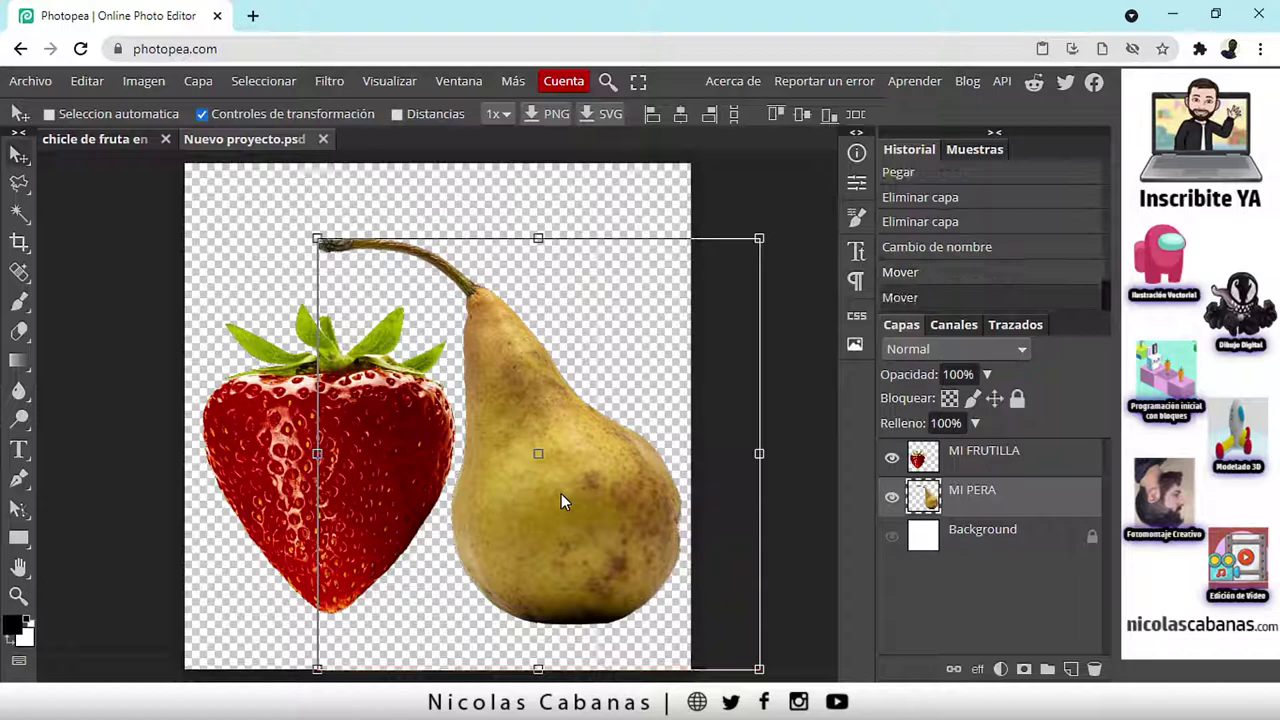
key(ctrl+t)
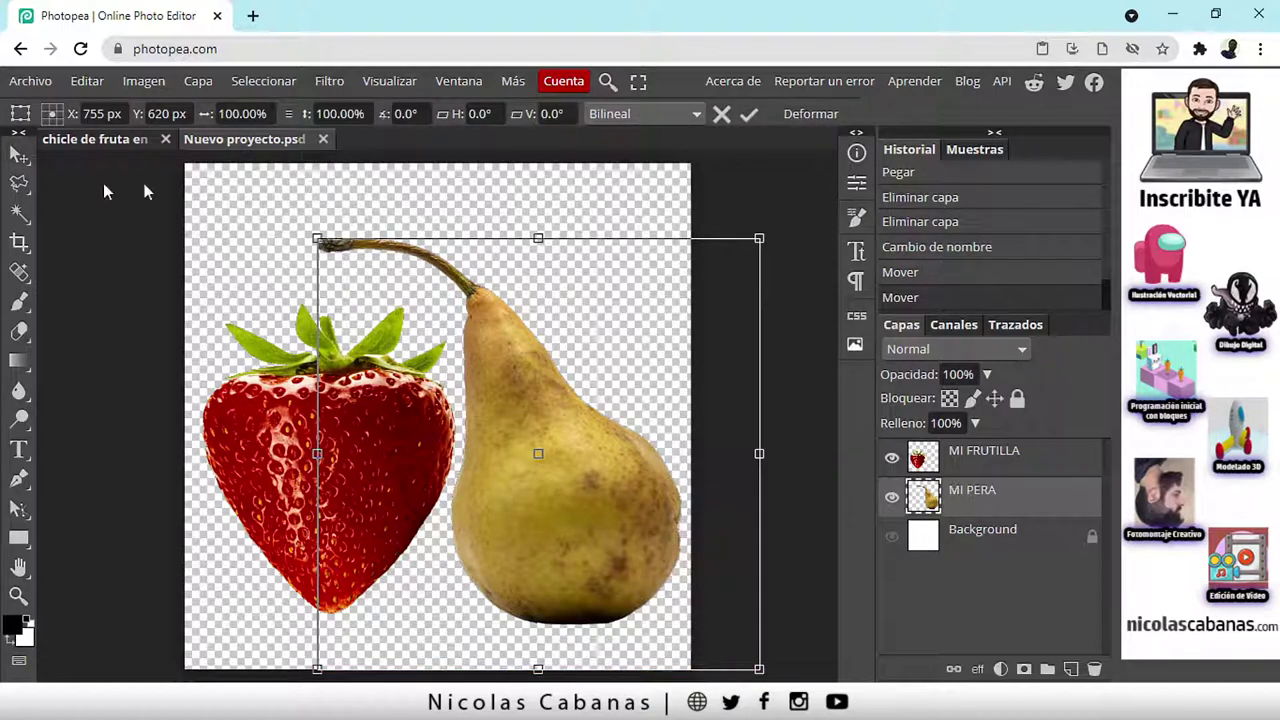
click(19, 154)
click(965, 540)
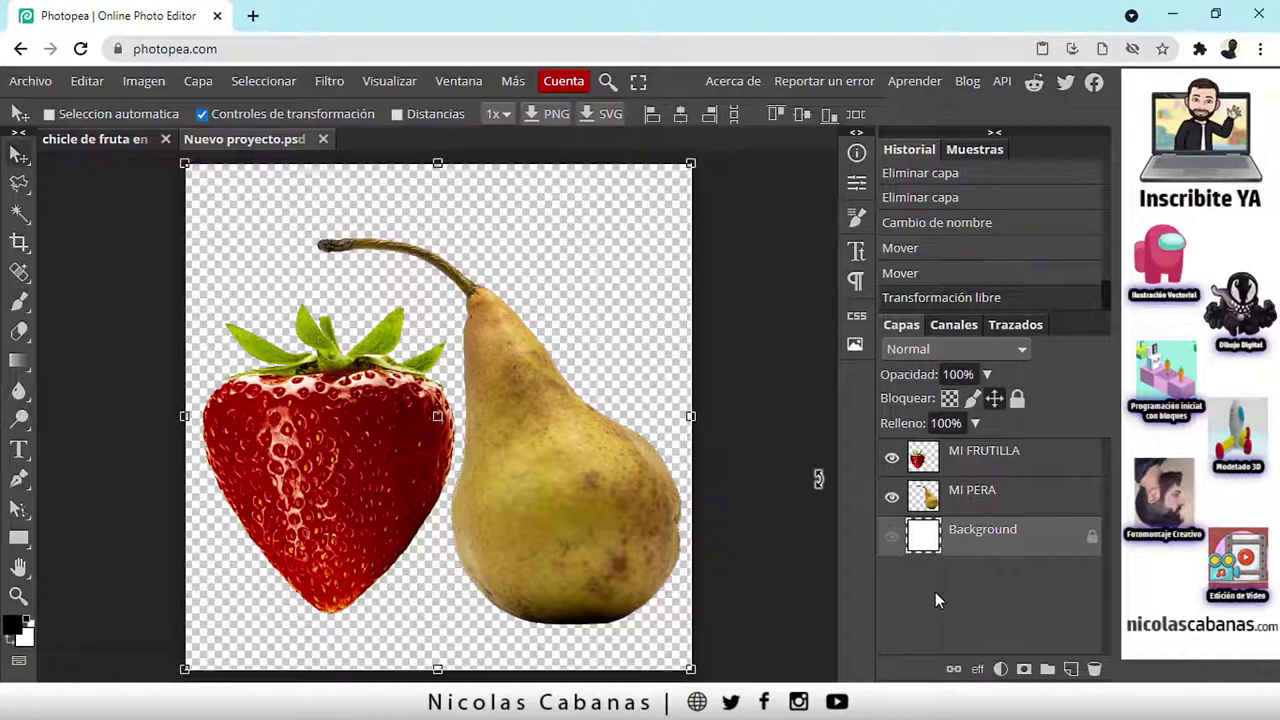
Save the project as a PSD file named Clase 1.psd in the Proyectos Photopea folder.
click(28, 80)
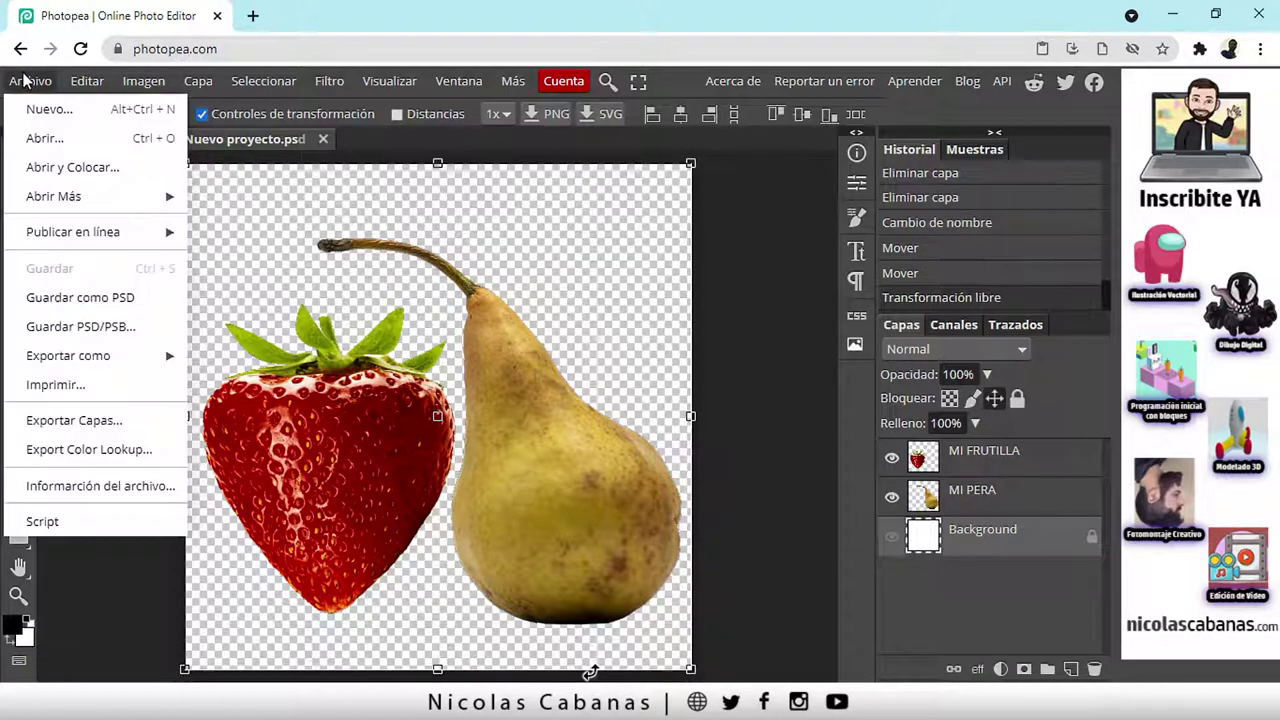
click(119, 298)
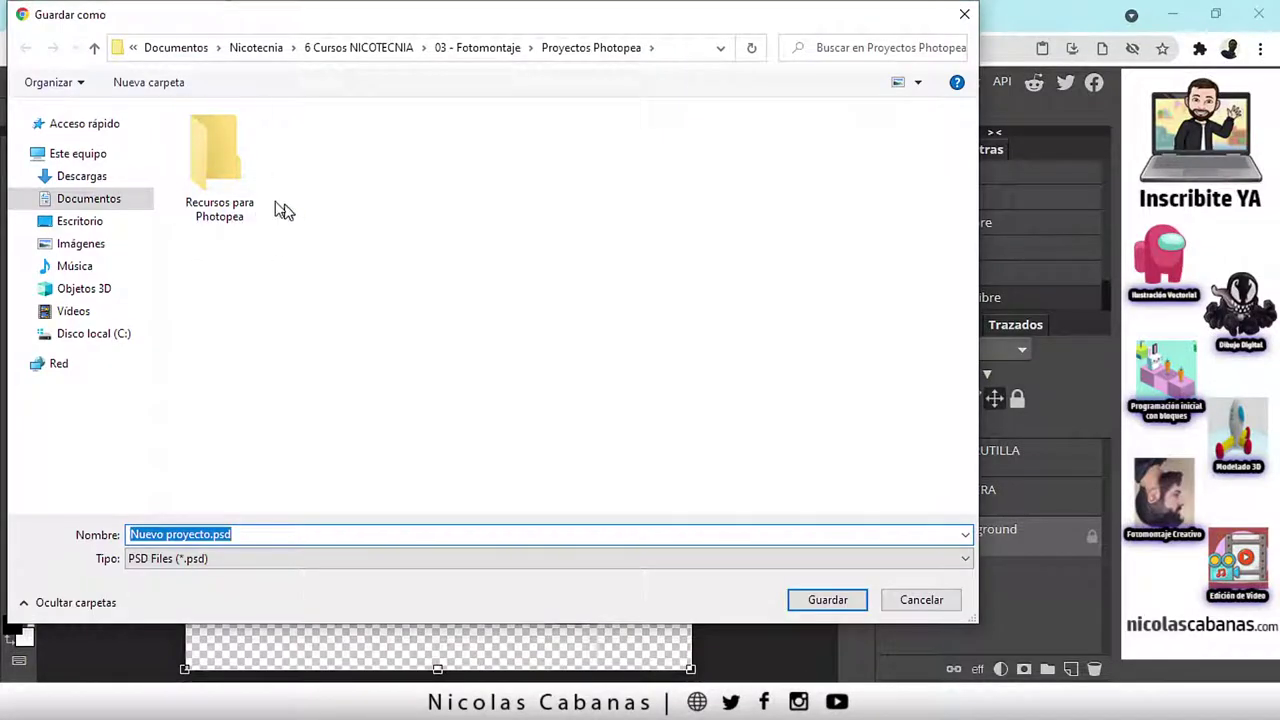
click(190, 534)
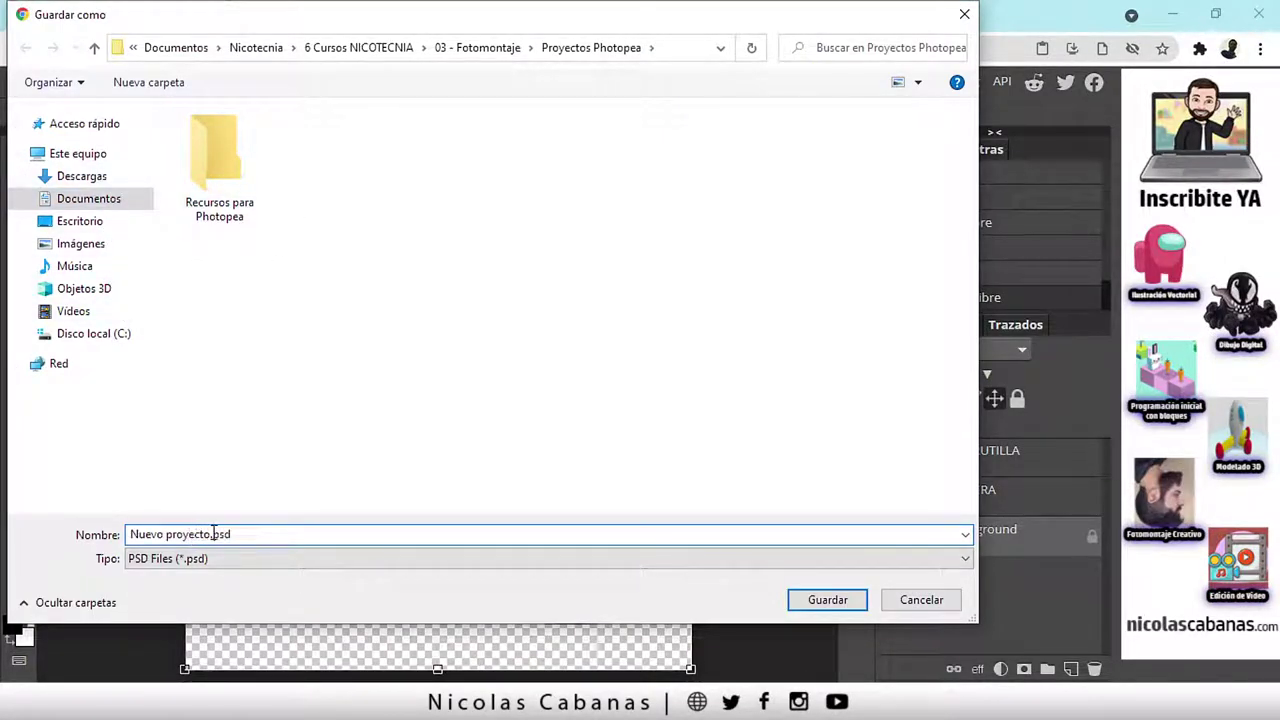
drag(164, 535, 110, 540)
text(Clase 1)
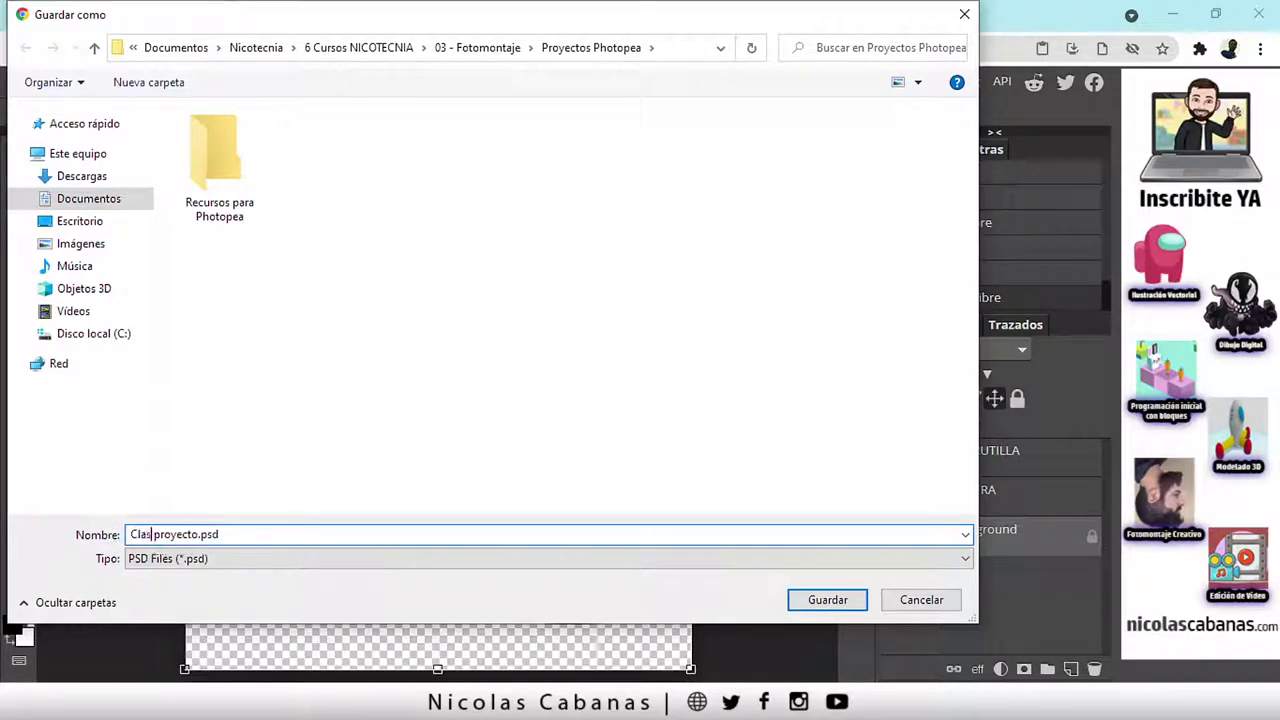
key(Delete)
key(Delete)
key(Delete)
key(Delete)
key(Delete)
key(Delete)
key(Delete)
key(Delete)
click(846, 608)
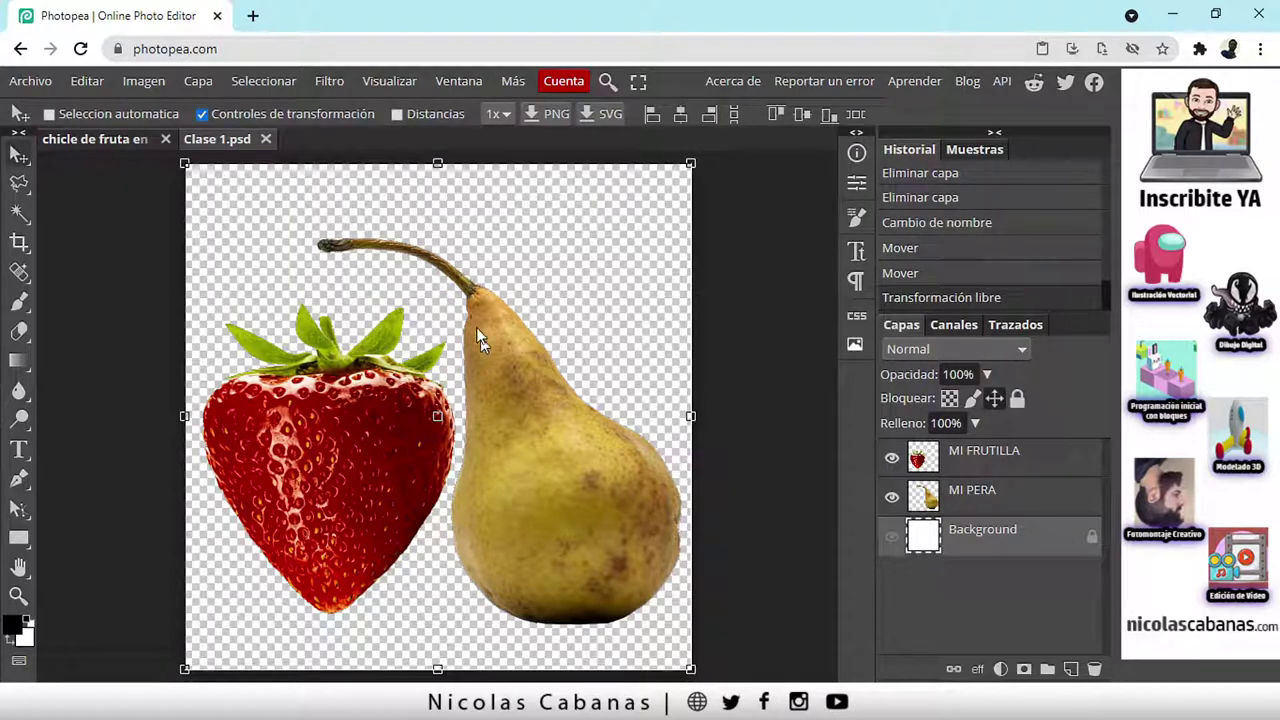
Close Clase 1.psd and the chicle de fruta document, discarding the latter's unsaved changes.
click(265, 139)
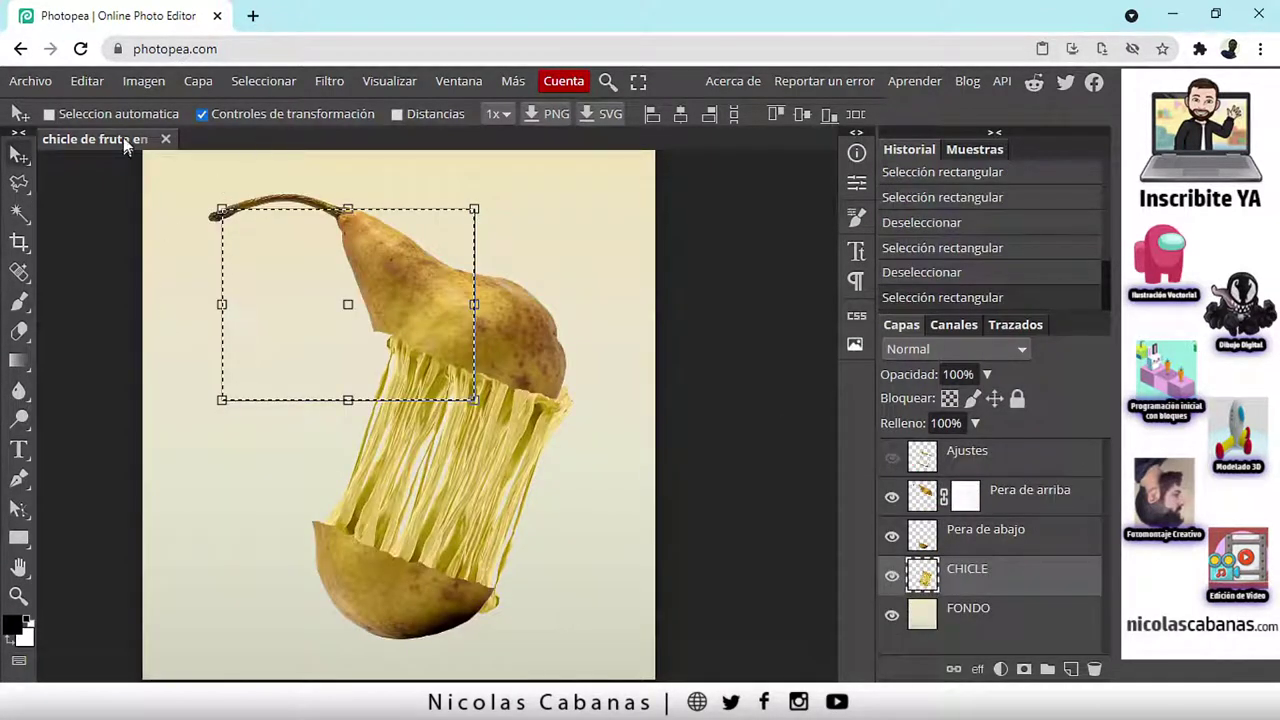
click(166, 141)
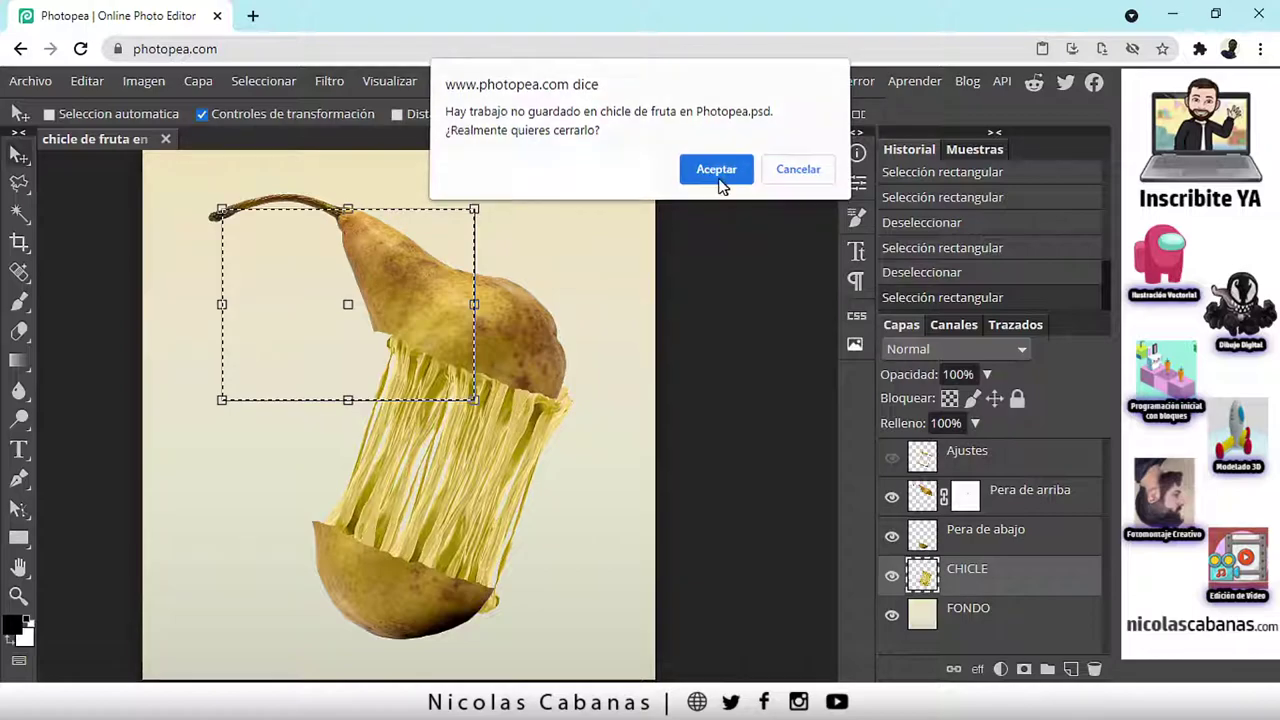
click(718, 178)
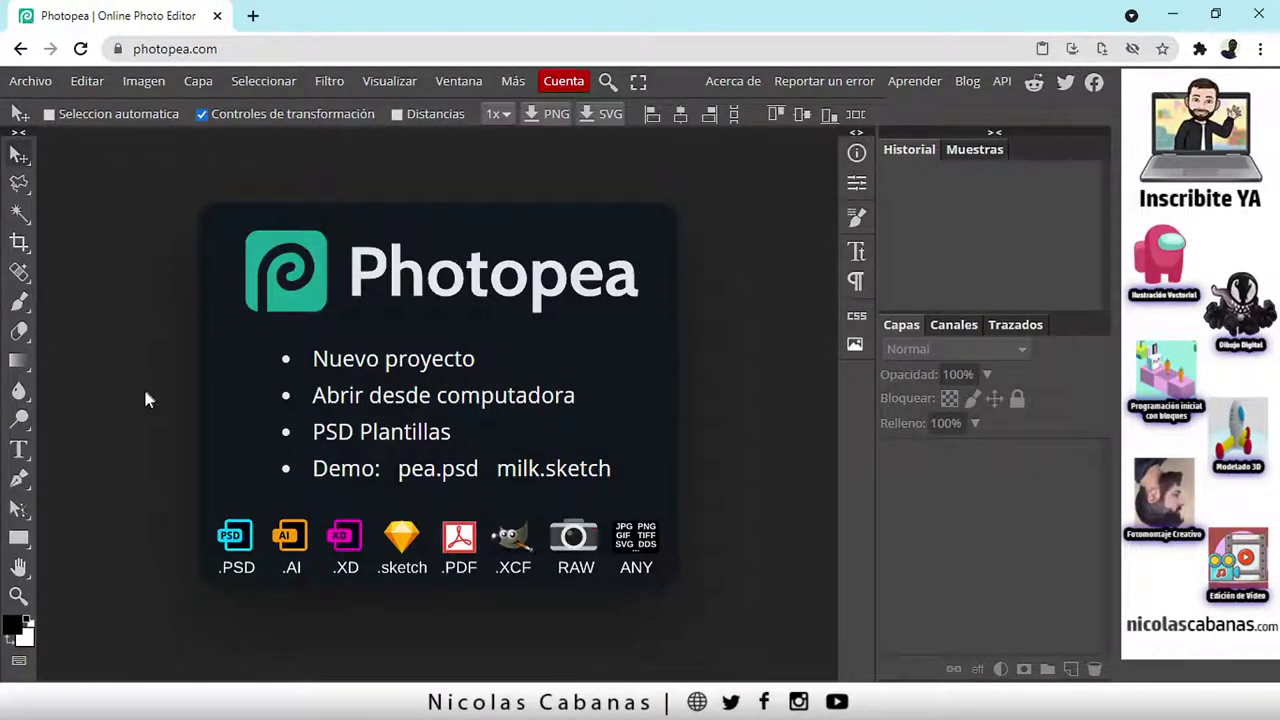
Open Clase 1.psd from the computer's Proyectos Photopea folder.
click(478, 400)
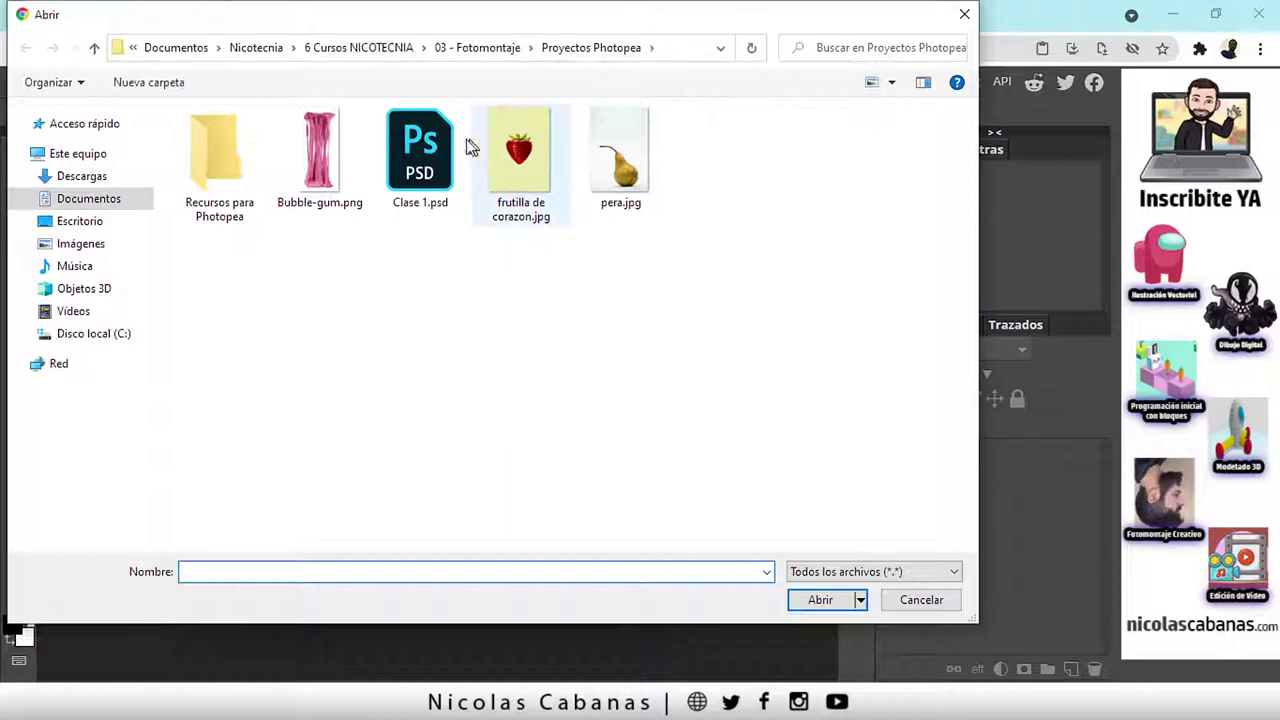
click(430, 150)
click(820, 600)
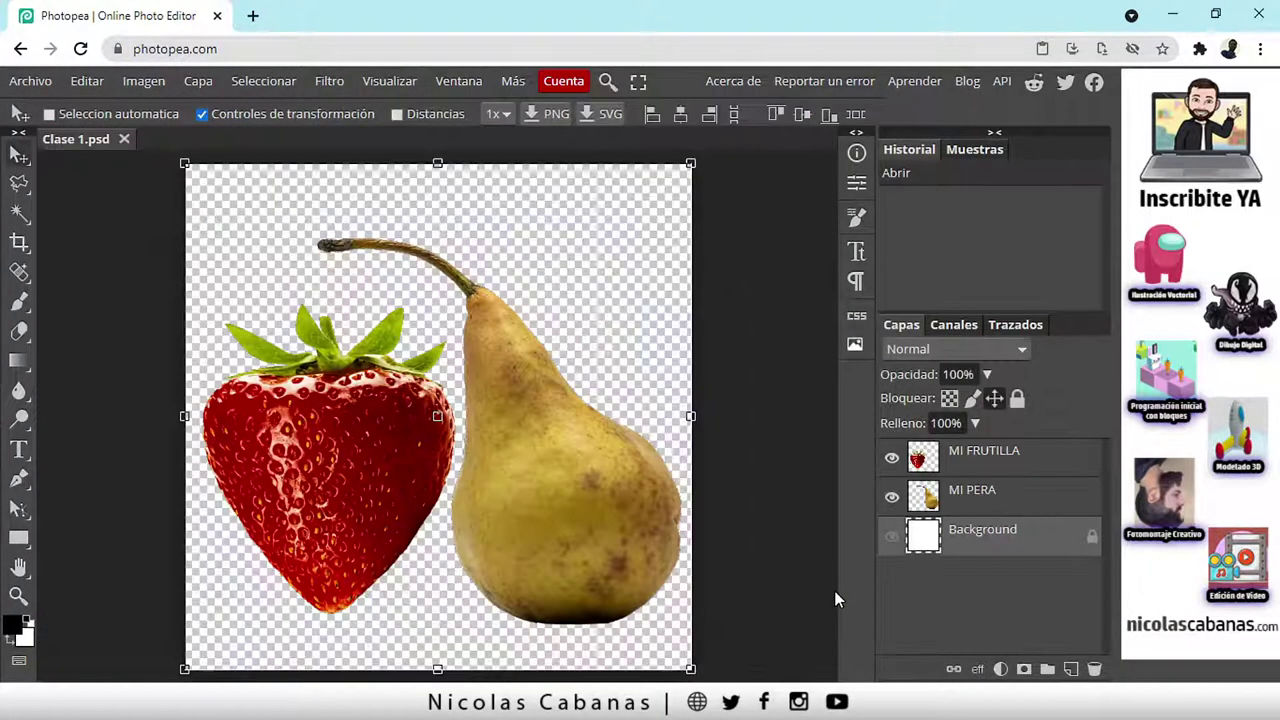
Select the MI PERA, MI FRUTILLA and Background layers in turn to review them, ending on MI FRUTILLA.
click(1006, 505)
click(1004, 468)
click(1006, 498)
click(1010, 535)
click(1015, 498)
click(1018, 470)
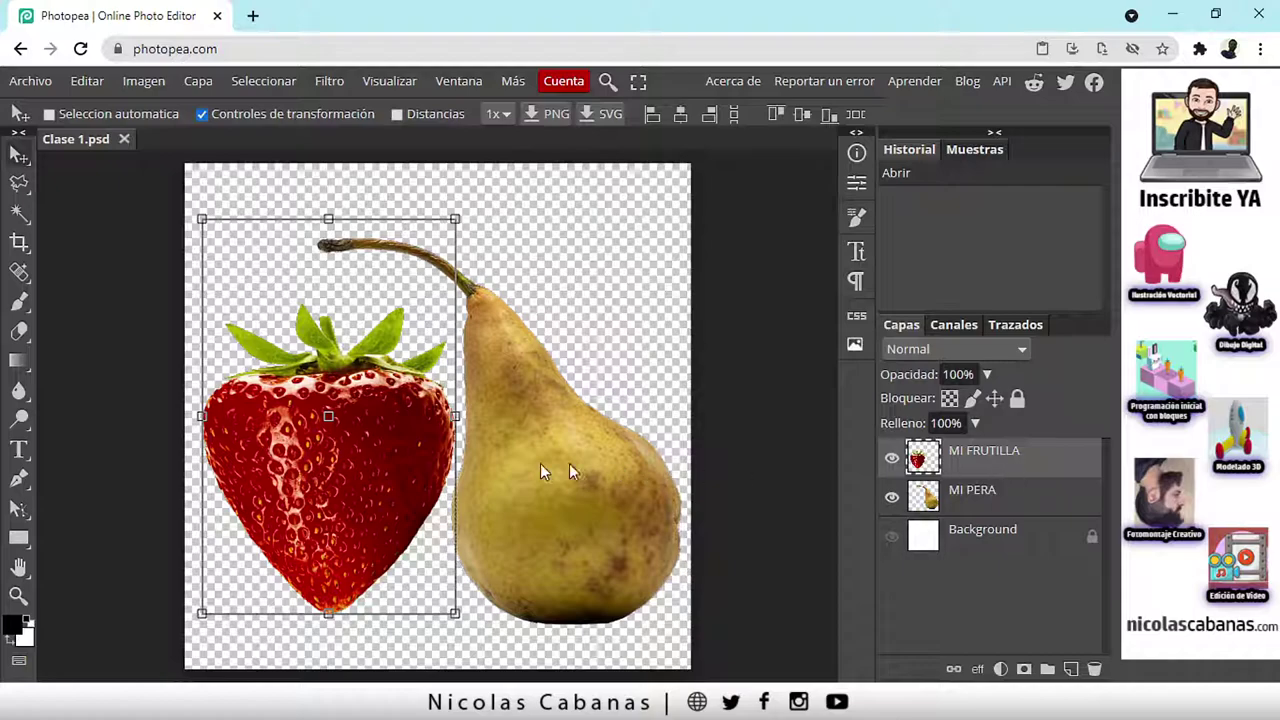
Switch between the Move, Lasso and Magic Wand tools to review their options, ending on the Lasso.
click(20, 184)
click(19, 212)
click(19, 188)
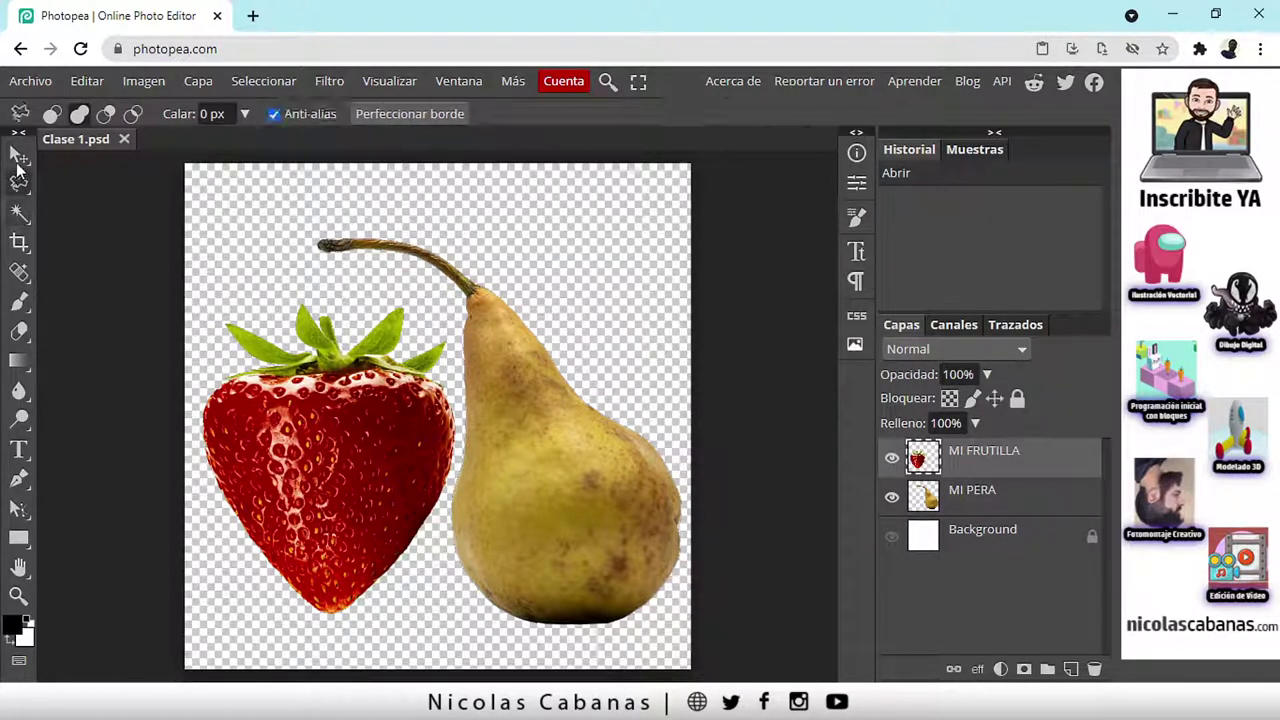
click(17, 158)
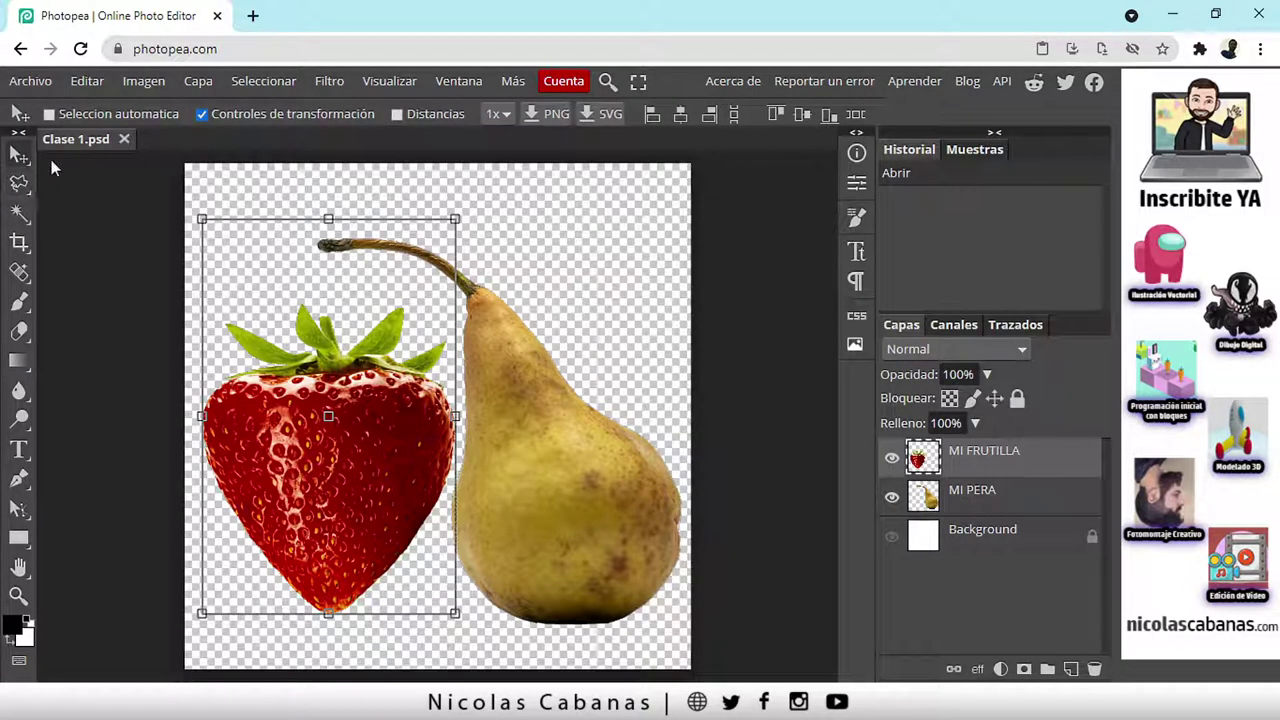
click(18, 213)
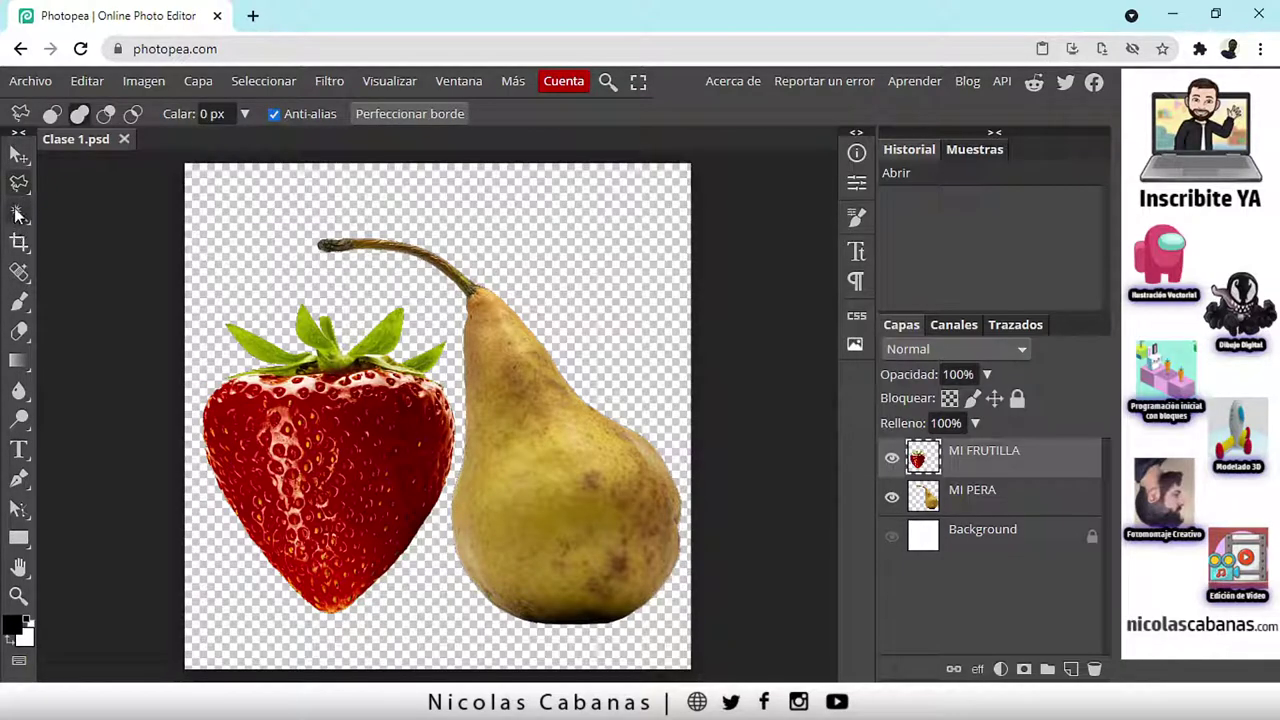
click(18, 213)
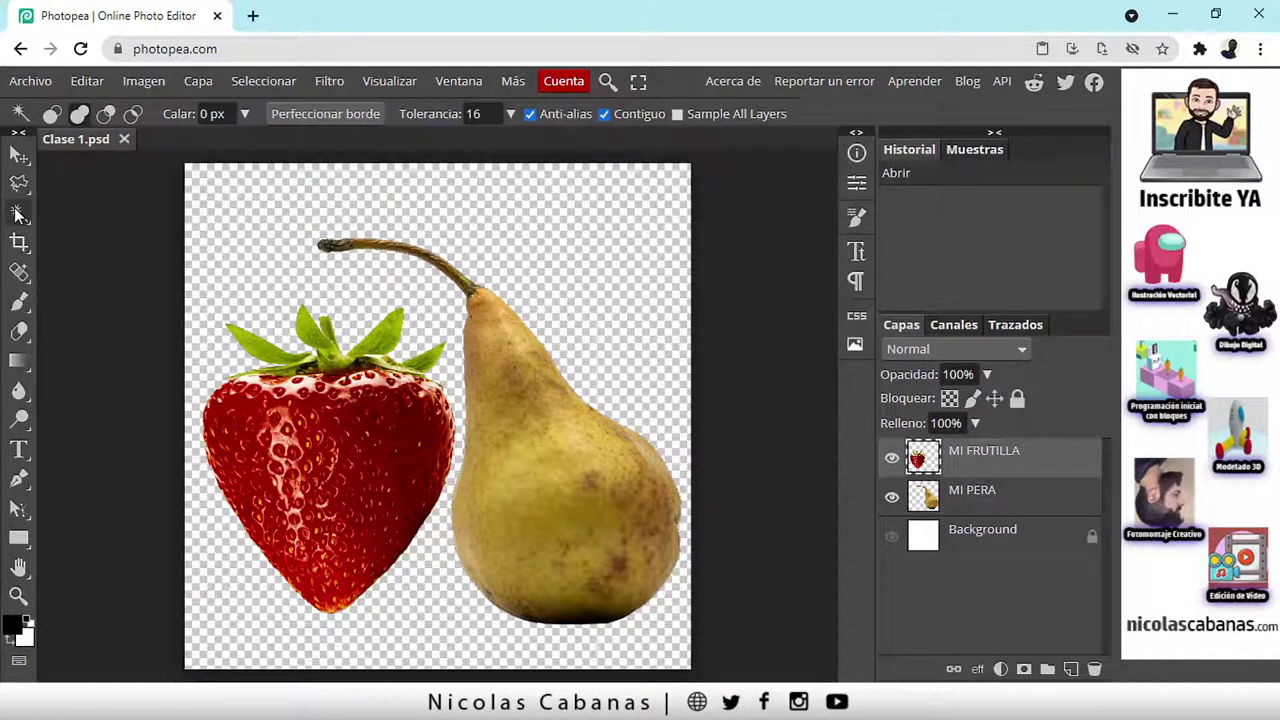
click(13, 200)
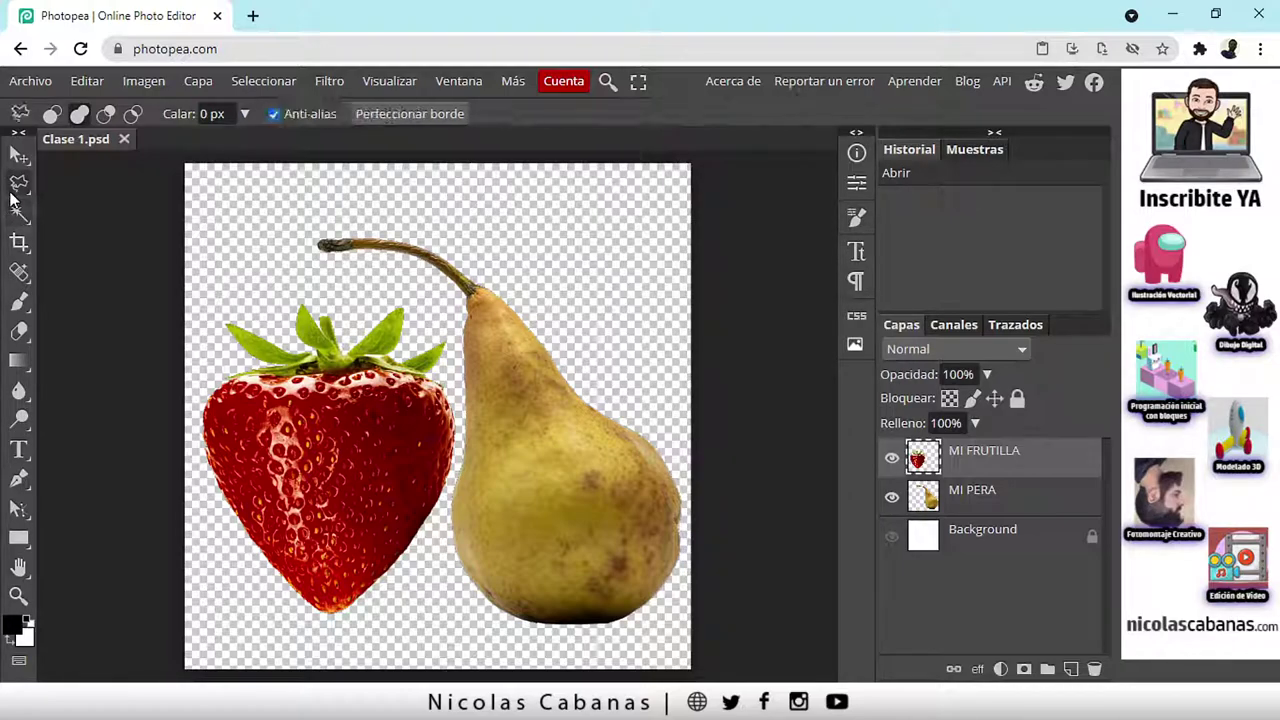
click(18, 212)
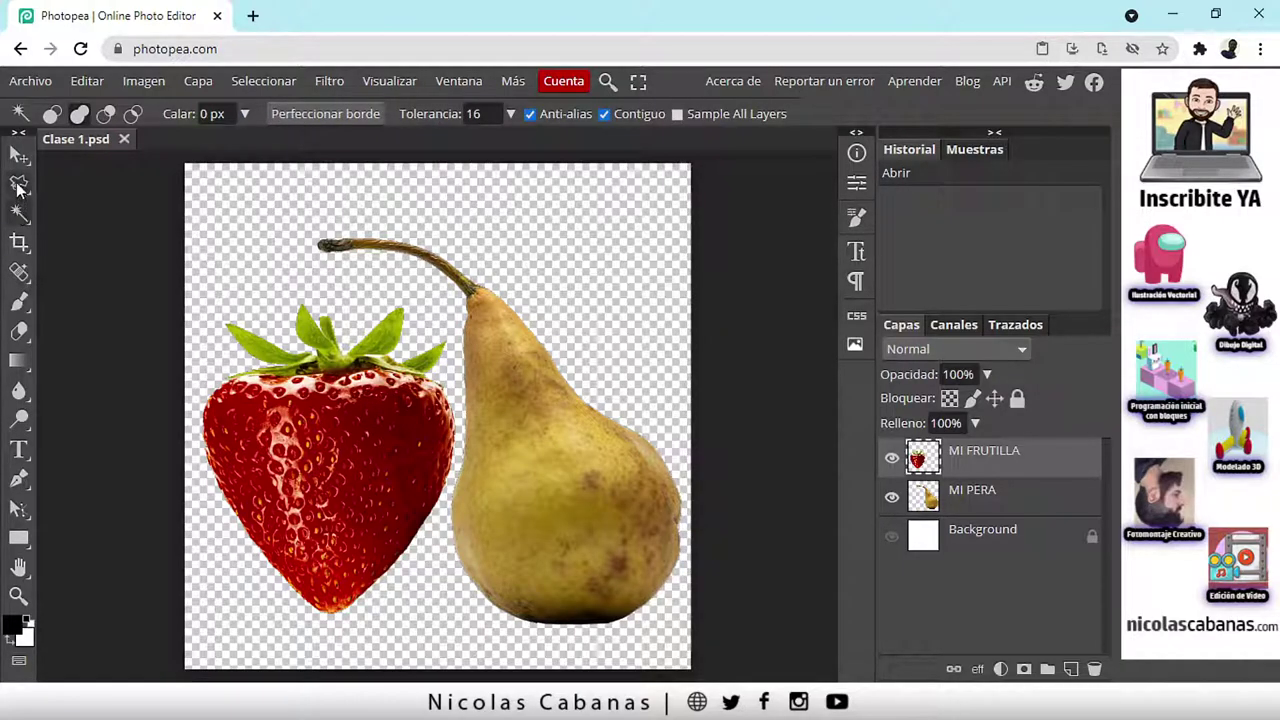
click(19, 187)
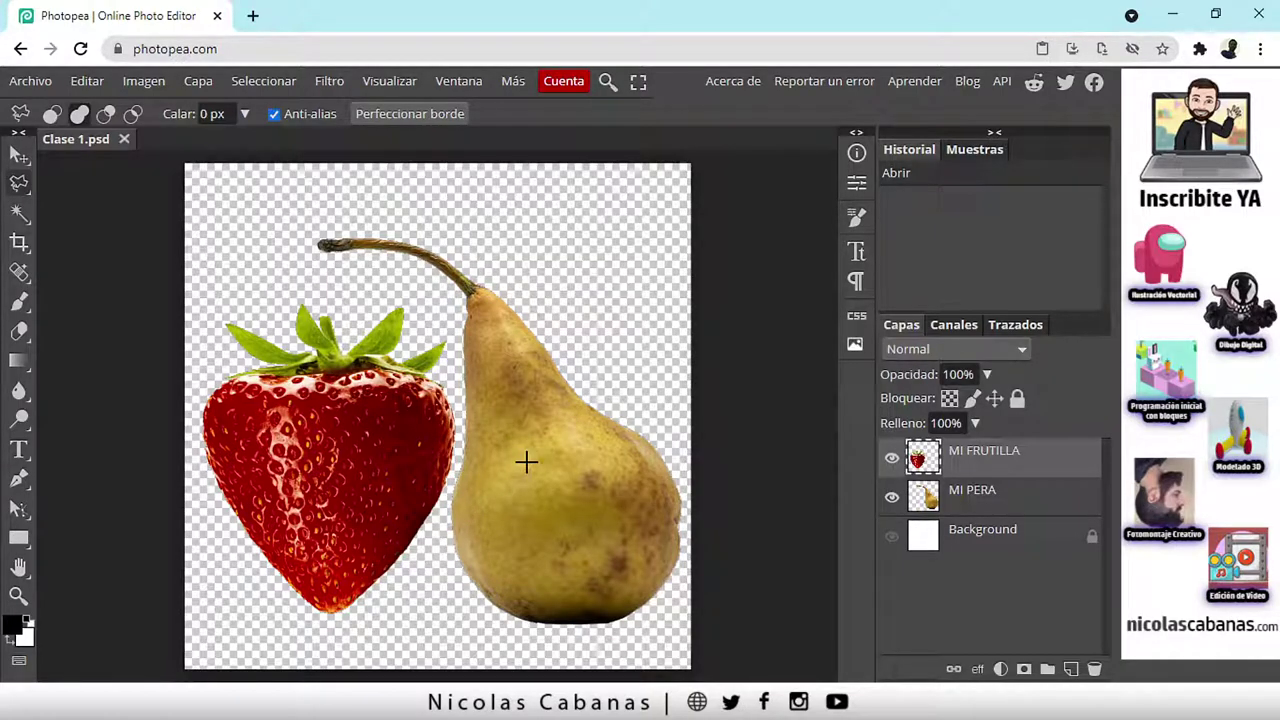
Make the white Background layer visible behind the strawberry and the pear.
click(892, 536)
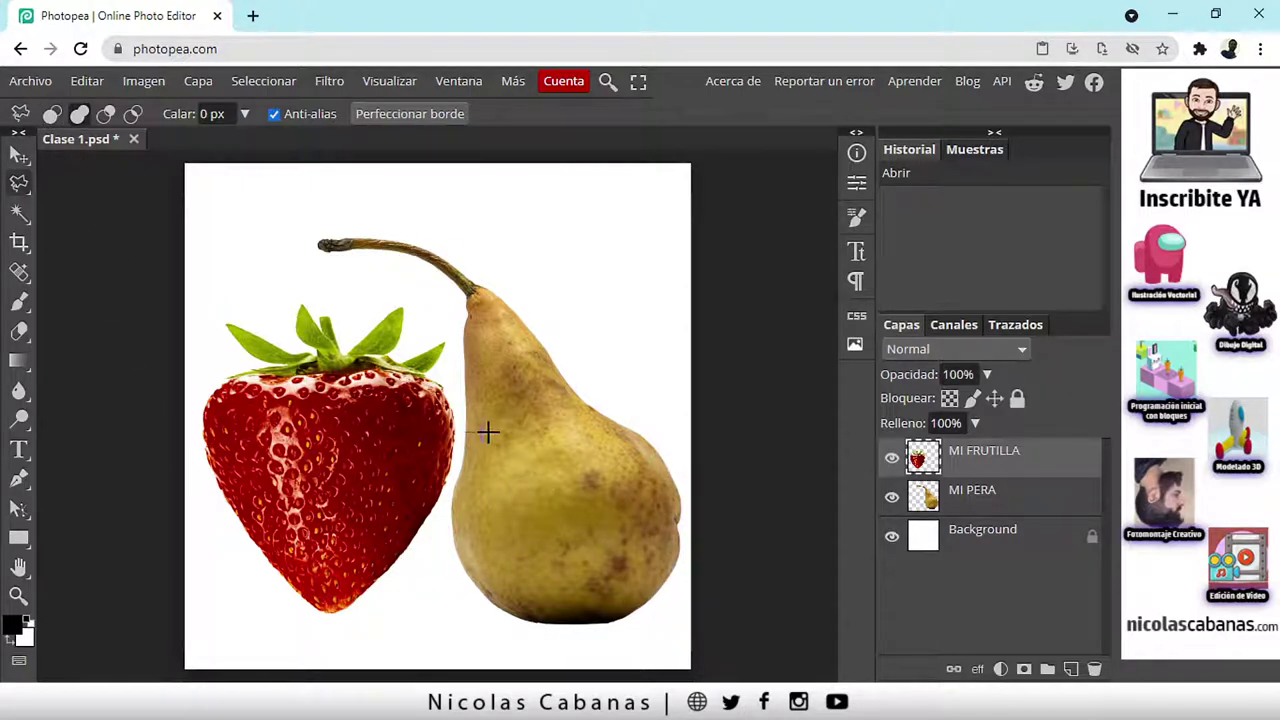
Examine the file formats available for exporting the image, such as PNG and JPG, without exporting.
click(28, 84)
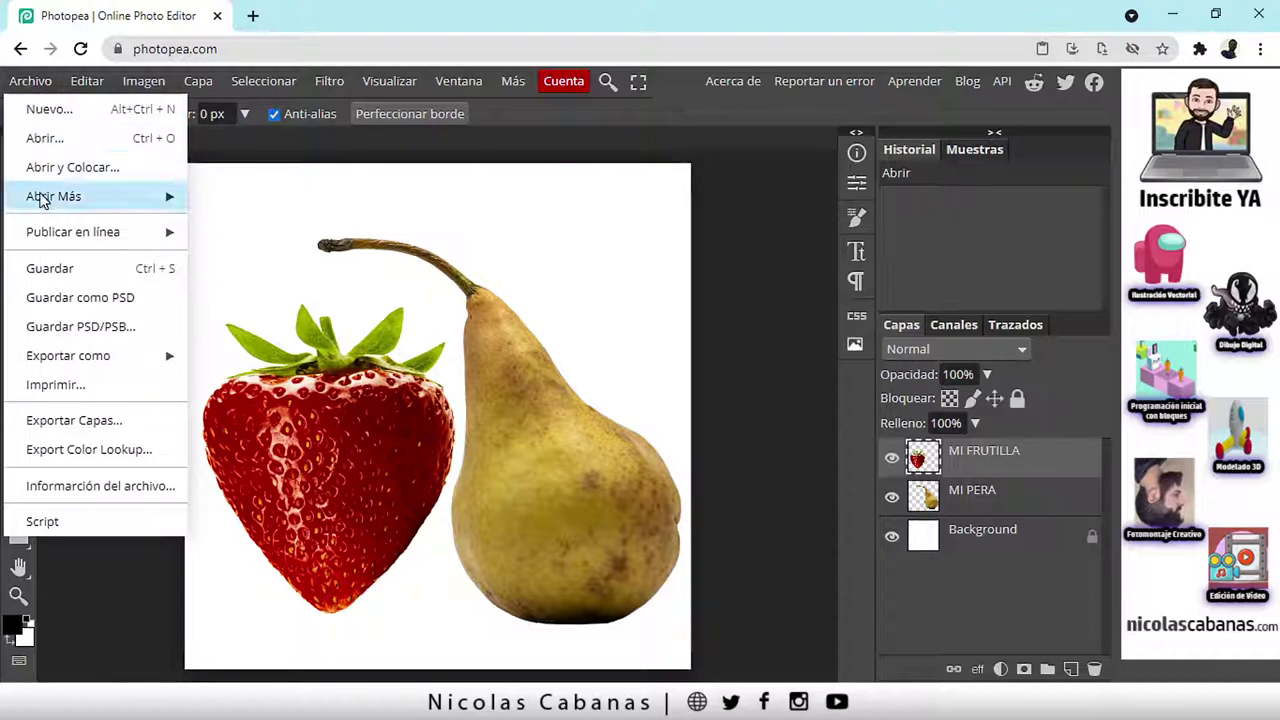
mouse_move(88, 354)
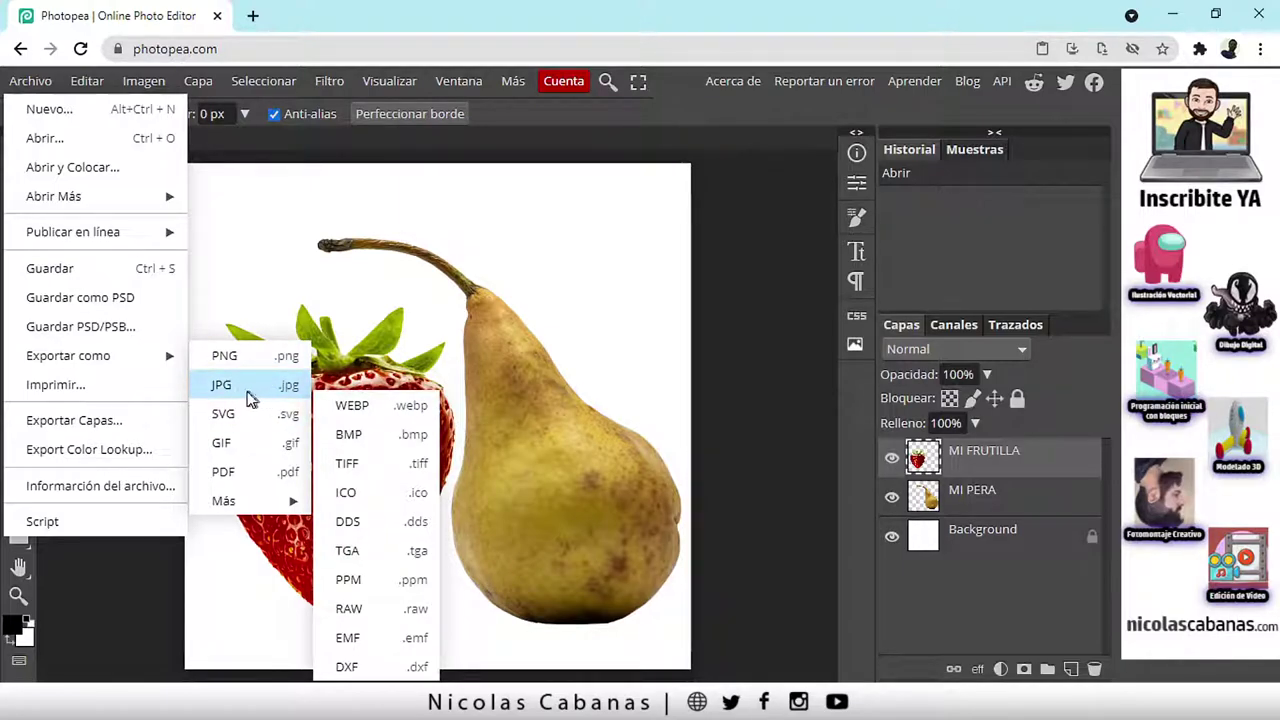
mouse_move(513, 81)
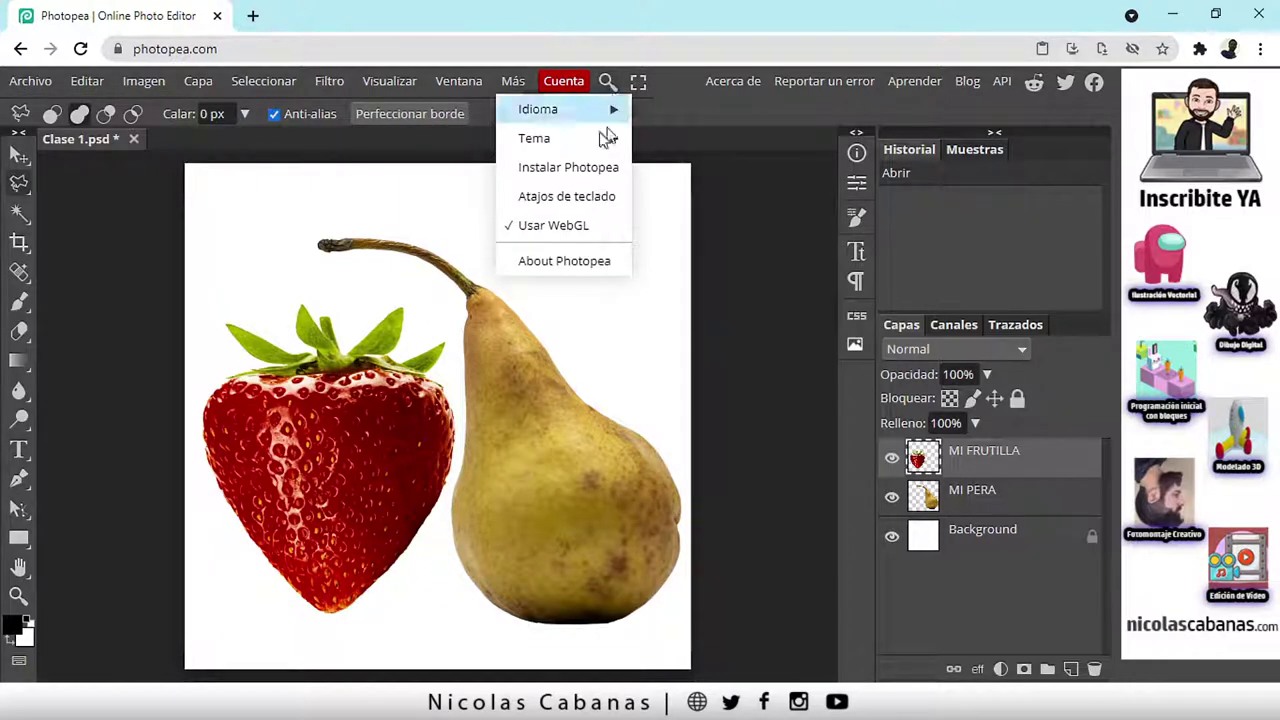
click(59, 290)
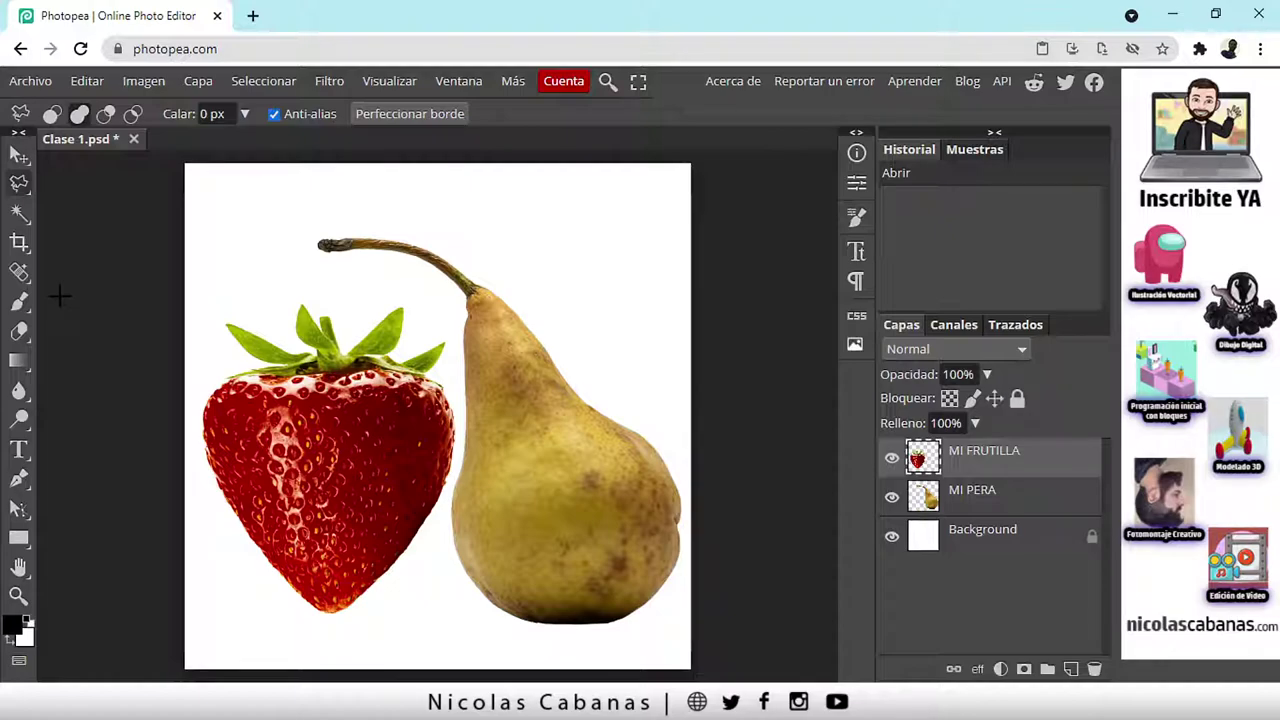
click(60, 294)
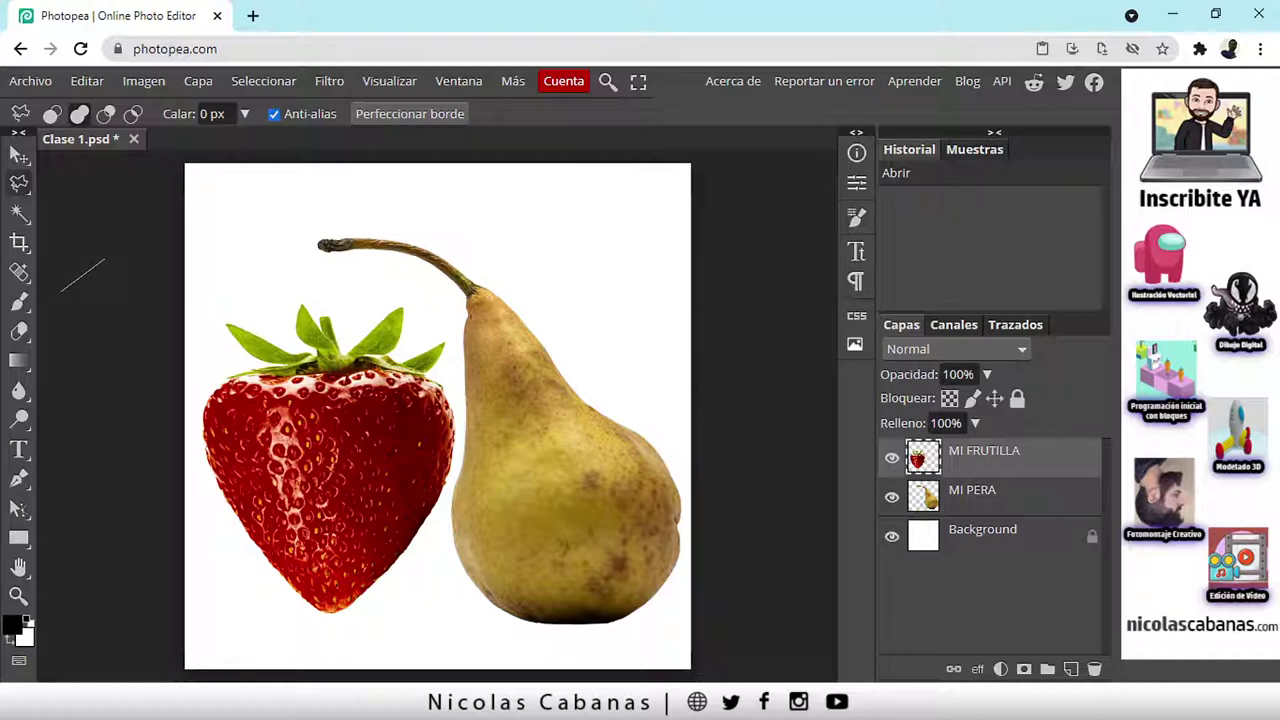